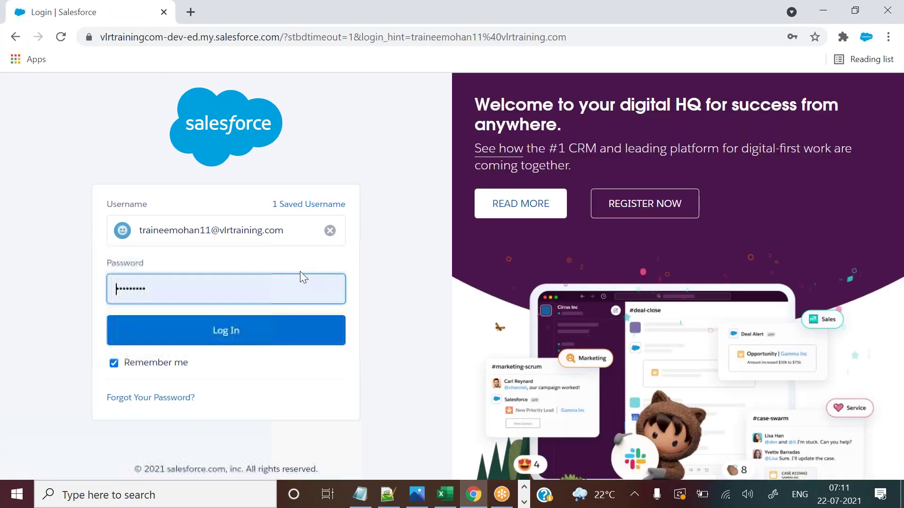
# Log in with the saved credentials and land on Setup home listing the Student object.
pyautogui.click(221, 330)
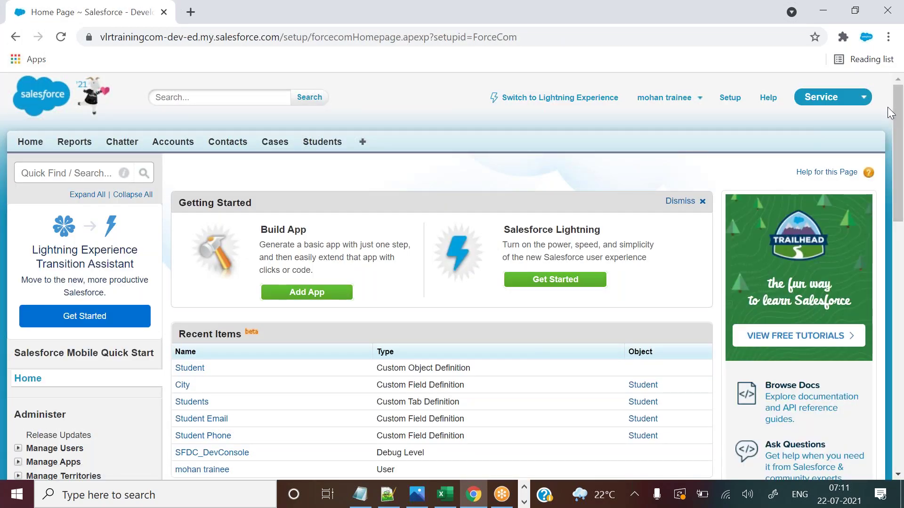
pyautogui.moveTo(897, 131); pyautogui.dragTo(894, 130)
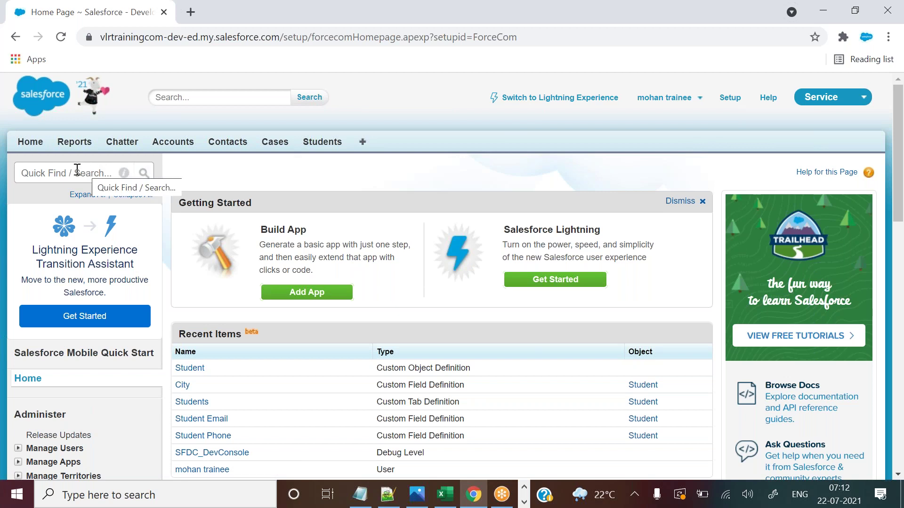
# Filter Setup by 'object' and open the Student object's definition, highlighting its field lists.
pyautogui.click(53, 172)
pyautogui.write('object')
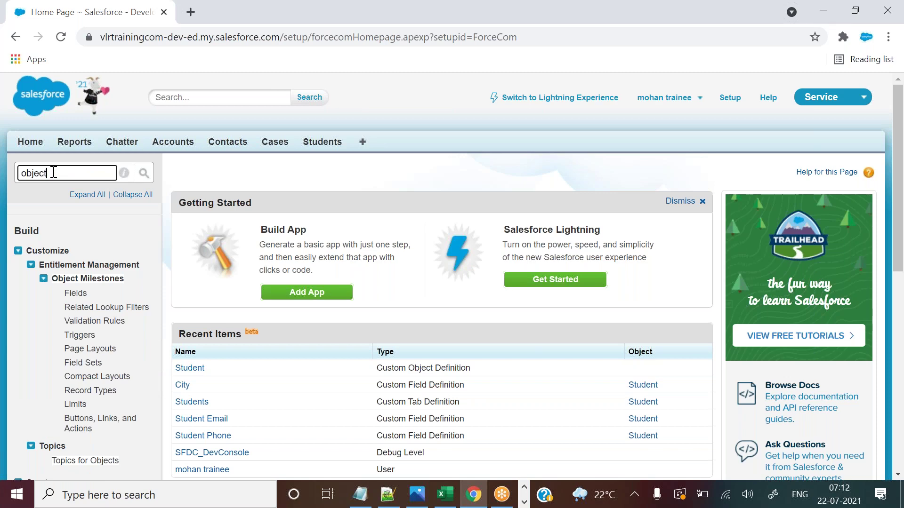
pyautogui.moveTo(900, 172); pyautogui.dragTo(899, 254)
pyautogui.moveTo(38, 319); pyautogui.dragTo(66, 321)
pyautogui.click(66, 321)
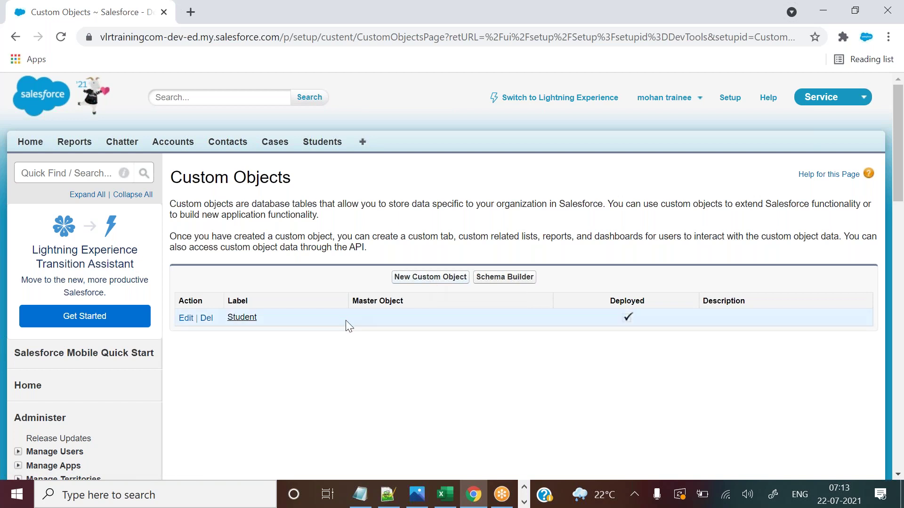
pyautogui.click(246, 322)
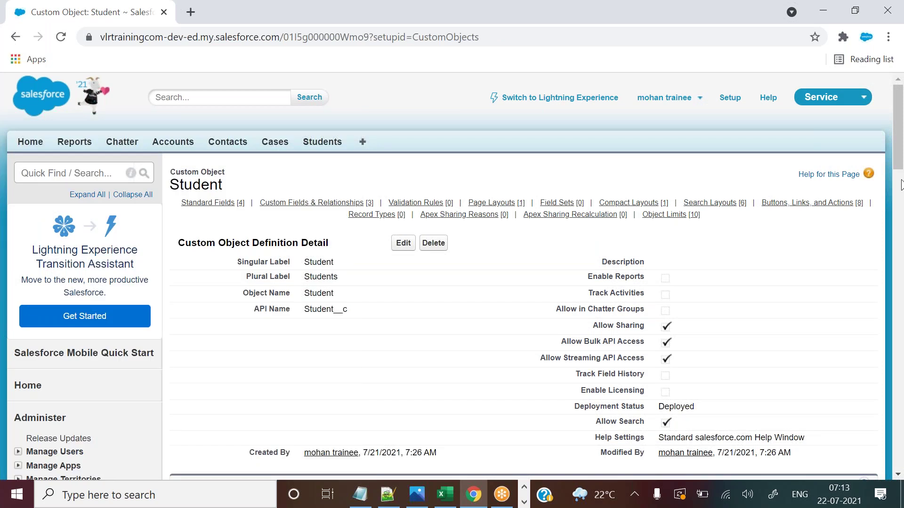
pyautogui.moveTo(898, 108); pyautogui.dragTo(897, 119)
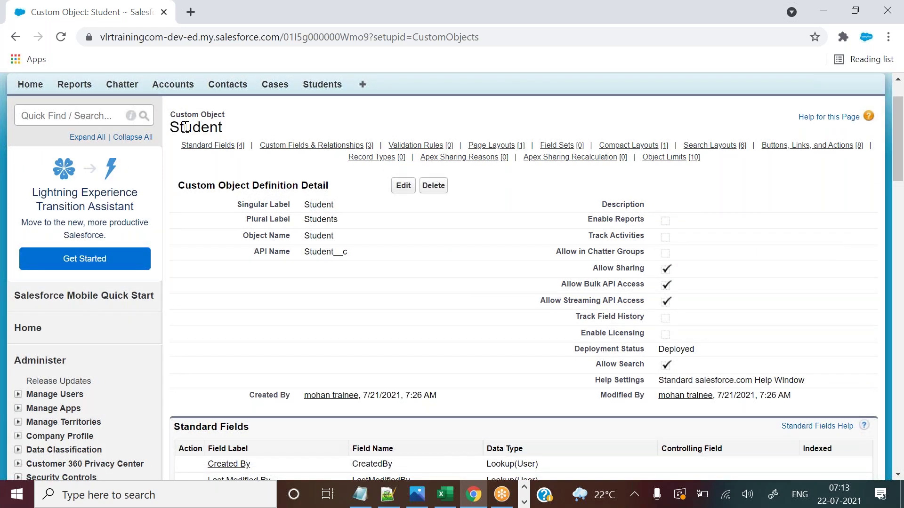
pyautogui.doubleClick(185, 127)
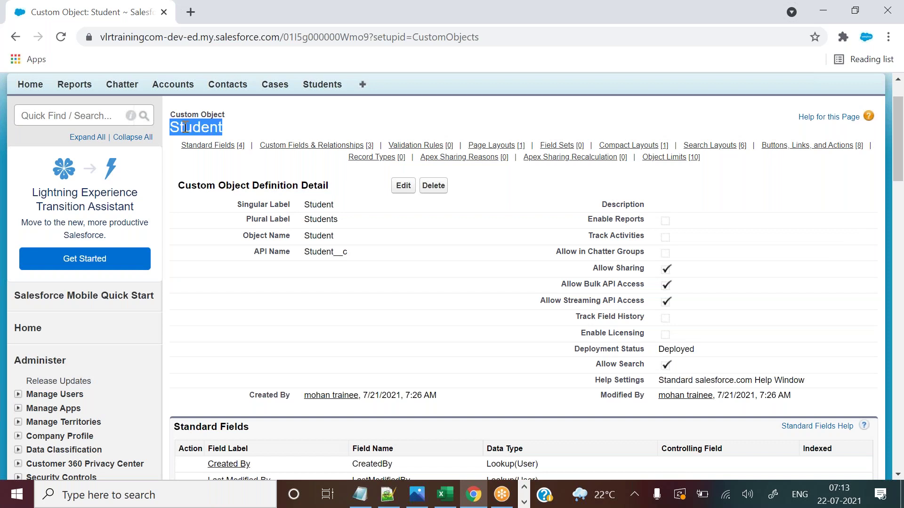
pyautogui.moveTo(234, 204); pyautogui.dragTo(901, 191)
pyautogui.moveTo(178, 163); pyautogui.dragTo(326, 342)
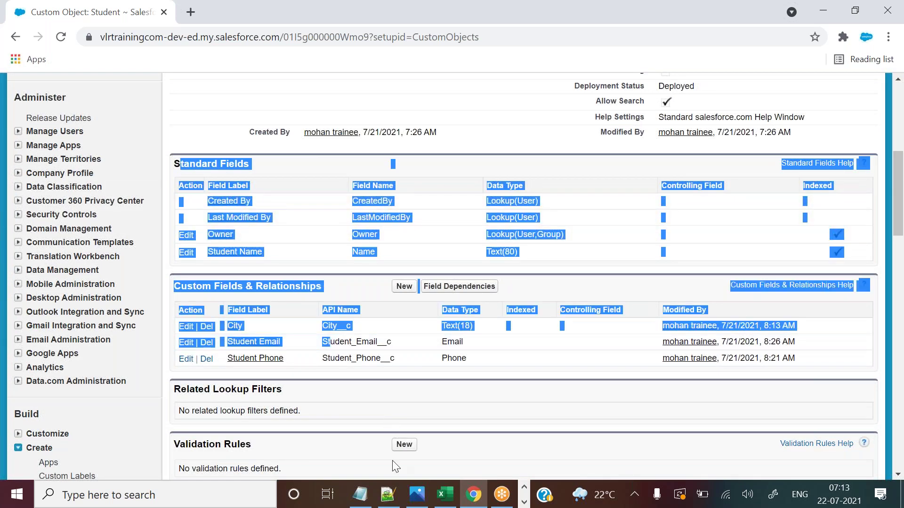
# Note 'Sections' on line 108 of the Notepad++ notes, then return to Salesforce.
pyautogui.click(388, 494)
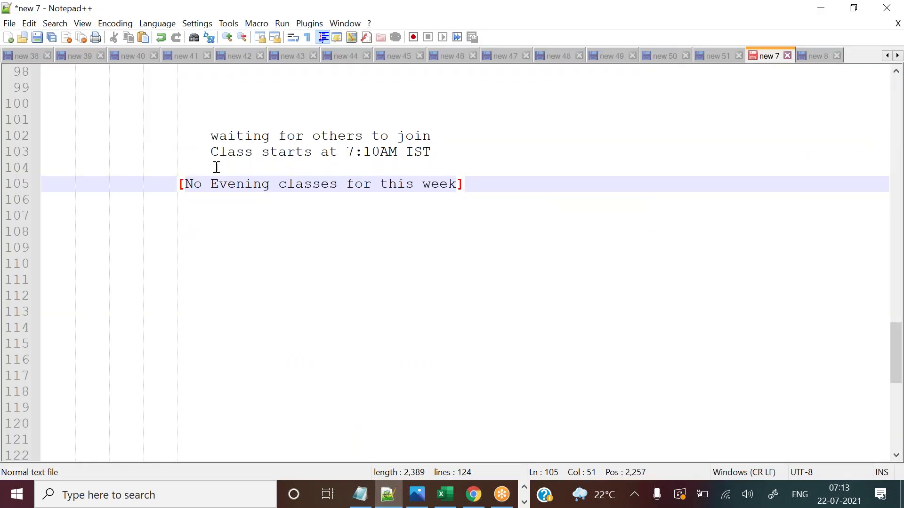
pyautogui.click(62, 228)
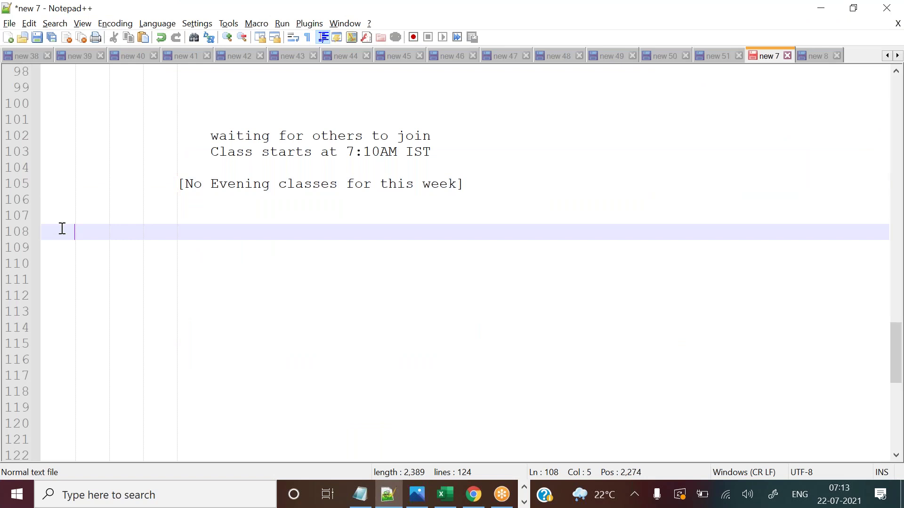
pyautogui.write('Sections')
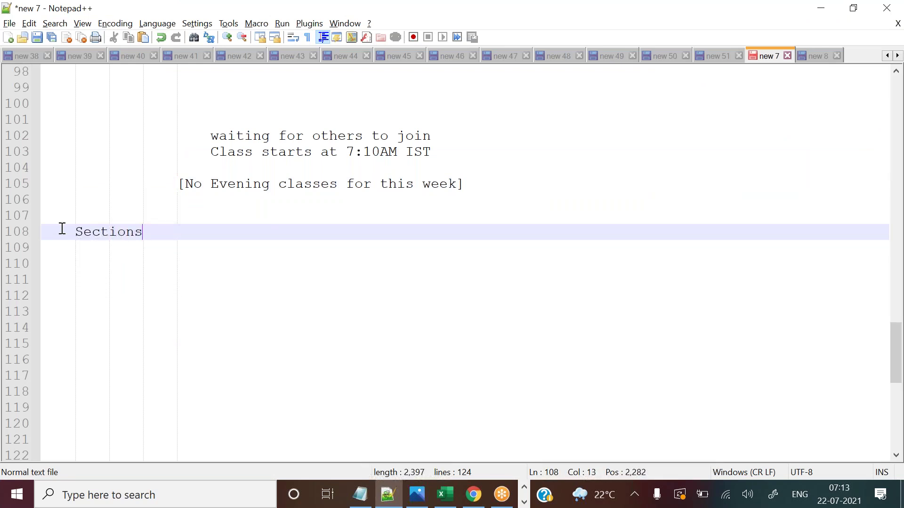
pyautogui.hotkey('alt', 'Tab')
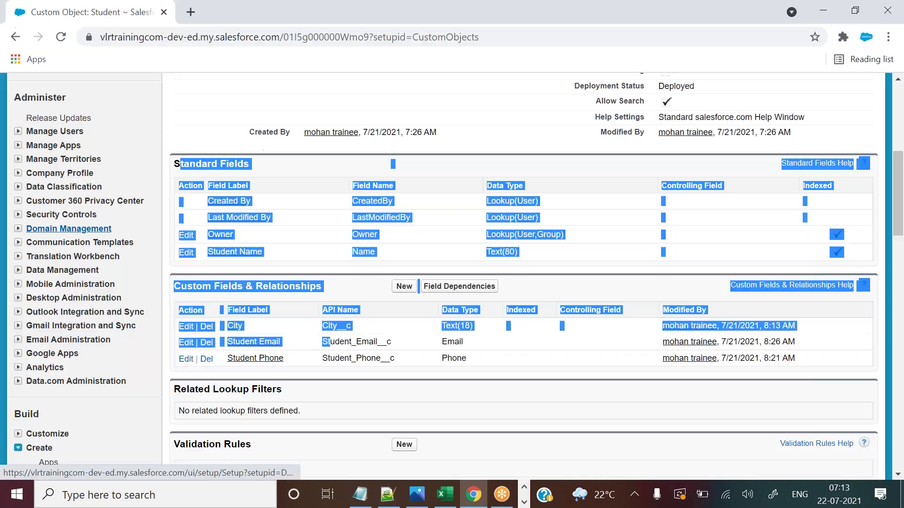
# Scroll the Student page and highlight the Standard Fields heading and its field rows.
pyautogui.click(581, 225)
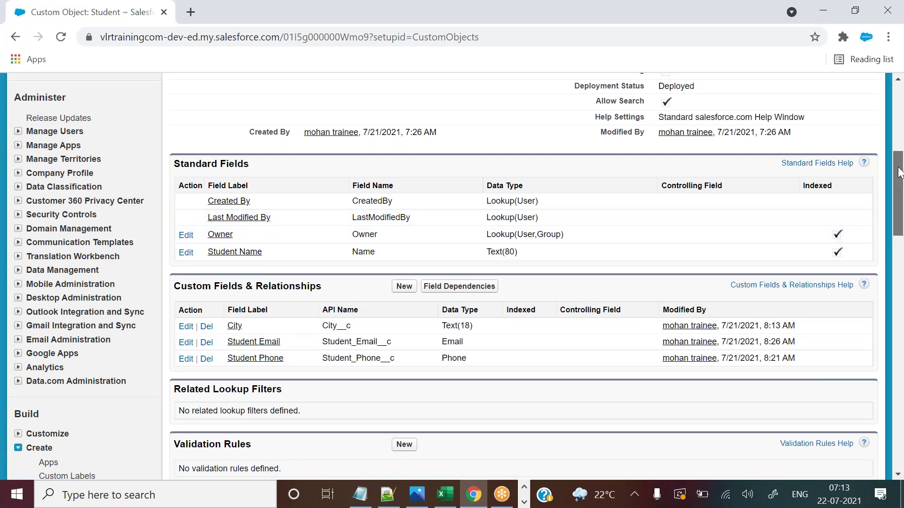
pyautogui.scroll(1, 265, 223)
pyautogui.moveTo(217, 219); pyautogui.dragTo(252, 220)
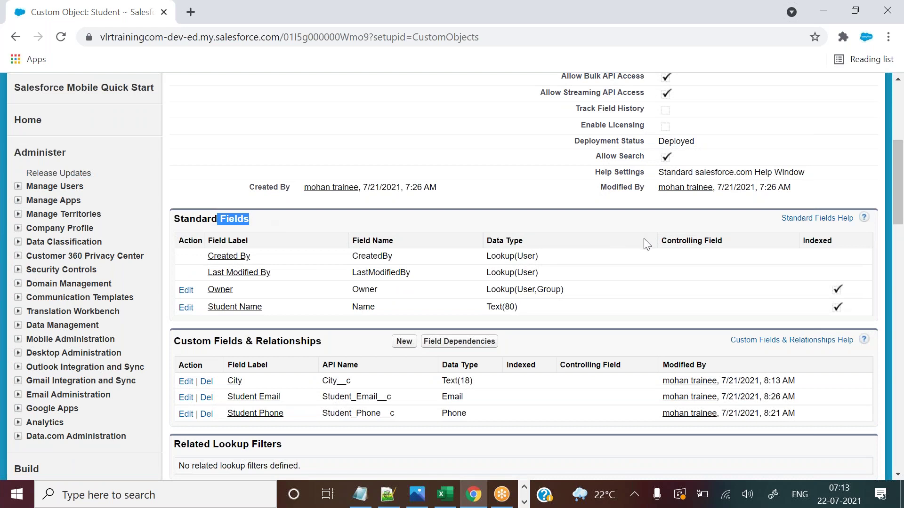
pyautogui.moveTo(900, 189); pyautogui.dragTo(899, 219)
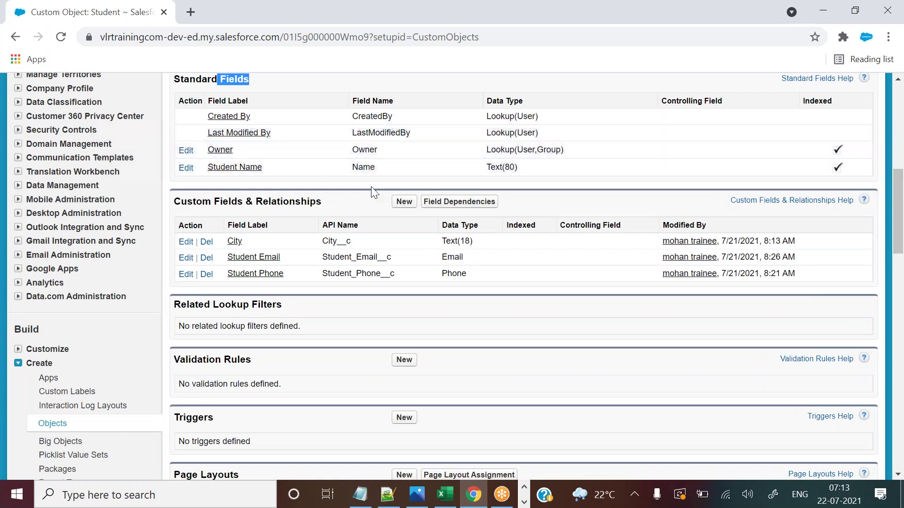
pyautogui.moveTo(901, 205); pyautogui.dragTo(898, 122)
pyautogui.scroll(-8, 897, 121)
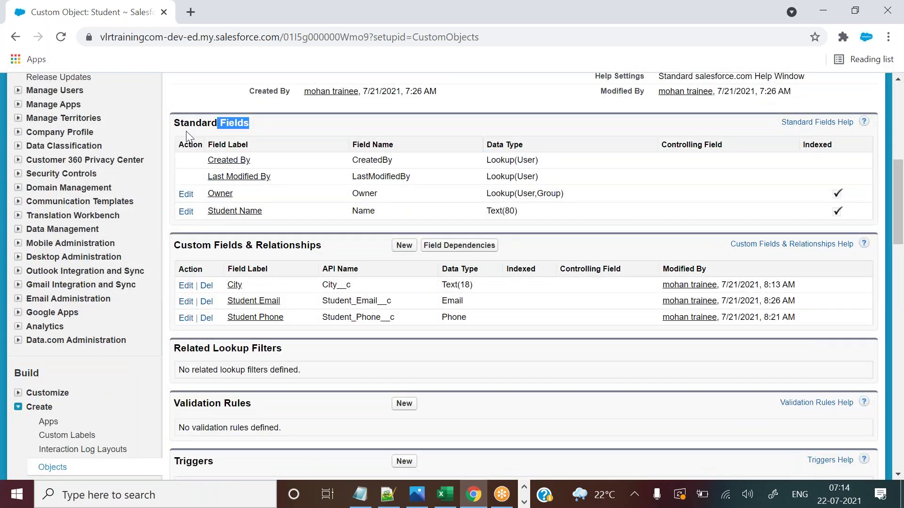
pyautogui.moveTo(181, 122); pyautogui.dragTo(250, 125)
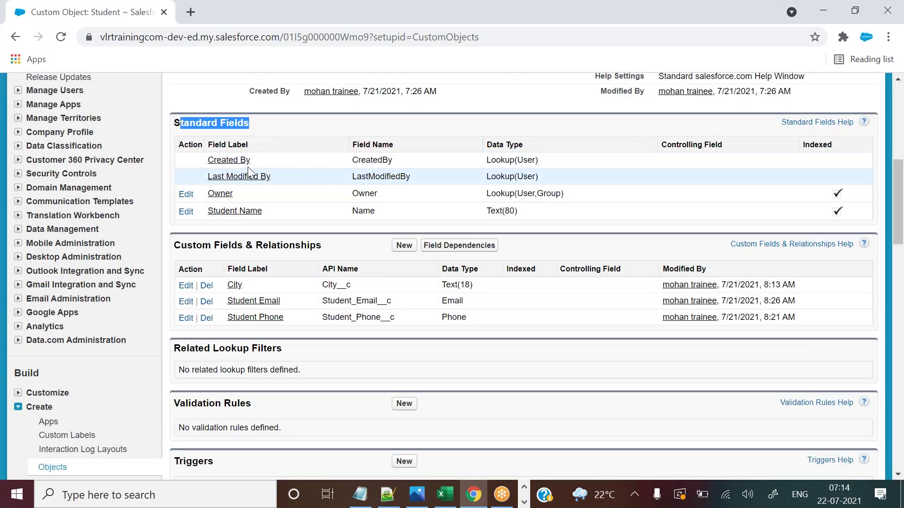
pyautogui.moveTo(200, 160); pyautogui.dragTo(283, 213)
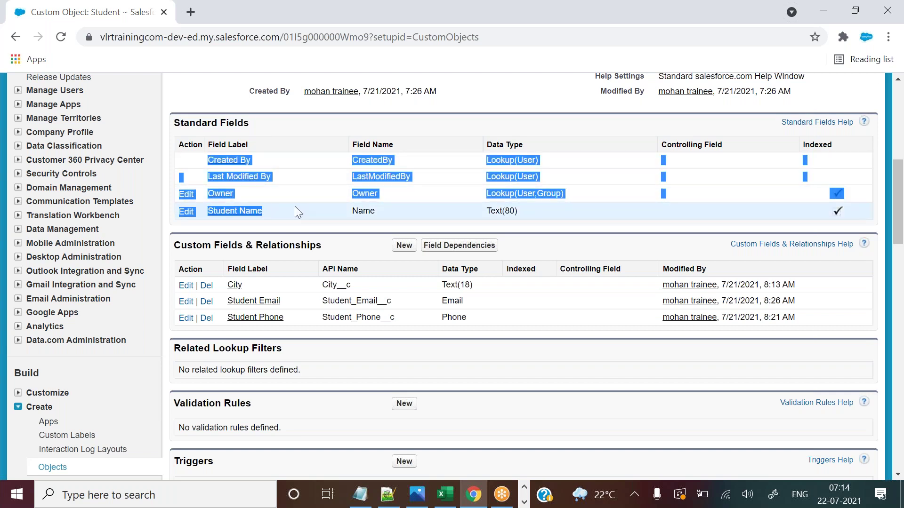
pyautogui.click(294, 206)
# Highlight the custom fields City, Student Email and Student Phone, then go back to Notepad++.
pyautogui.moveTo(279, 280); pyautogui.dragTo(394, 330)
pyautogui.click(440, 319)
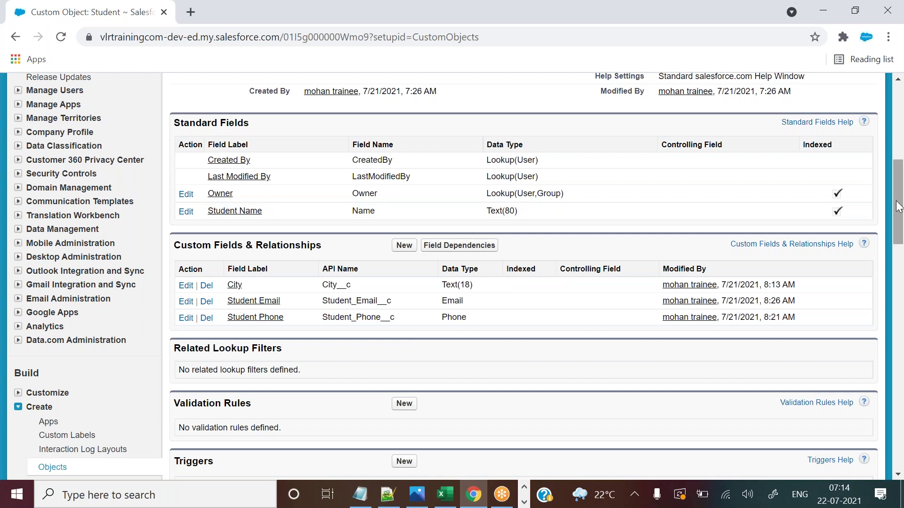
pyautogui.moveTo(897, 203); pyautogui.dragTo(897, 123)
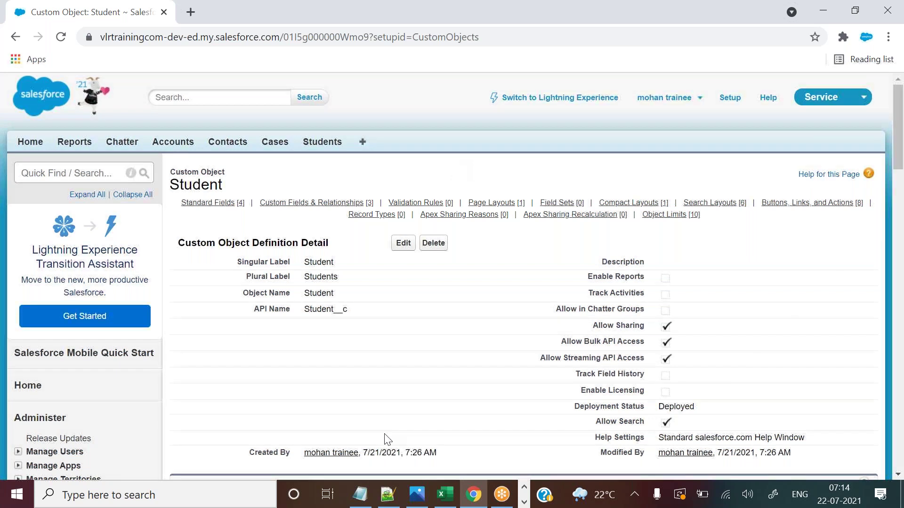
pyautogui.click(387, 494)
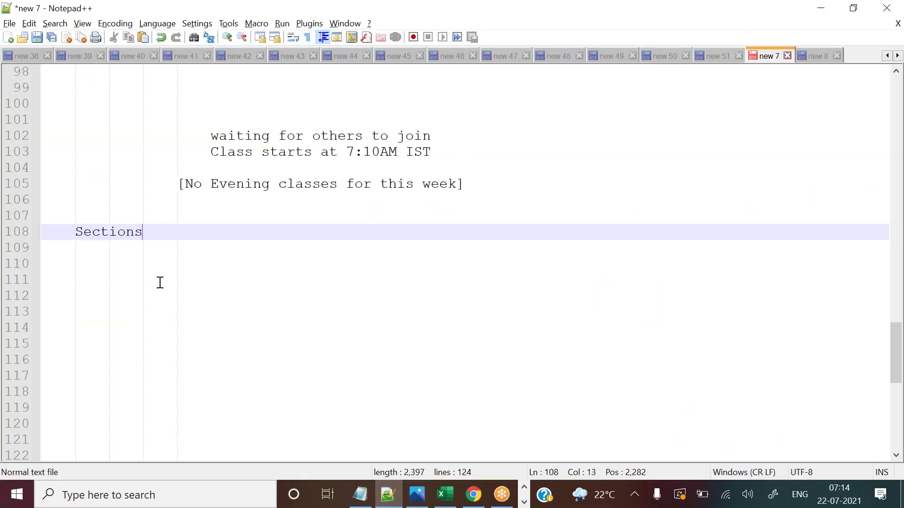
# Add the question on ways to create records/data with the indented answer '- by using tab'.
pyautogui.press('Return')
pyautogui.write('How man')
pyautogui.write('y ')
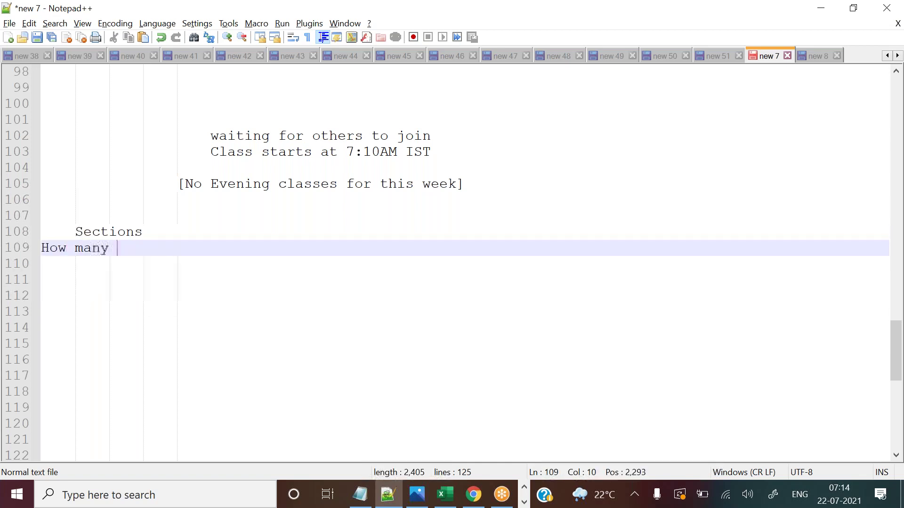
pyautogui.write('ways we can')
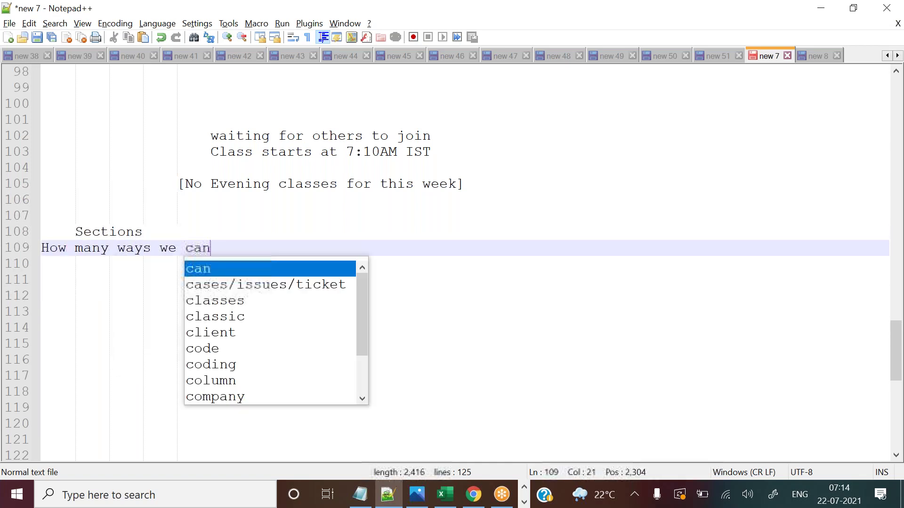
pyautogui.write(' create ')
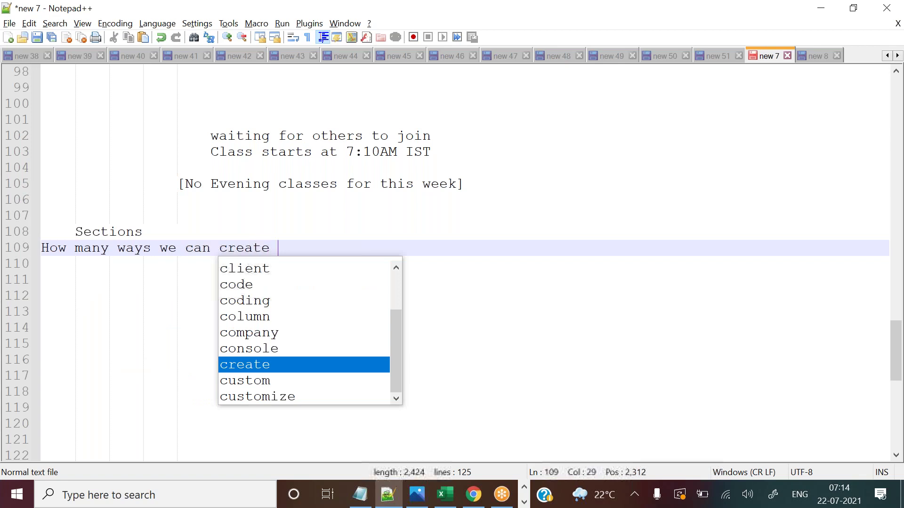
pyautogui.write('records/dat')
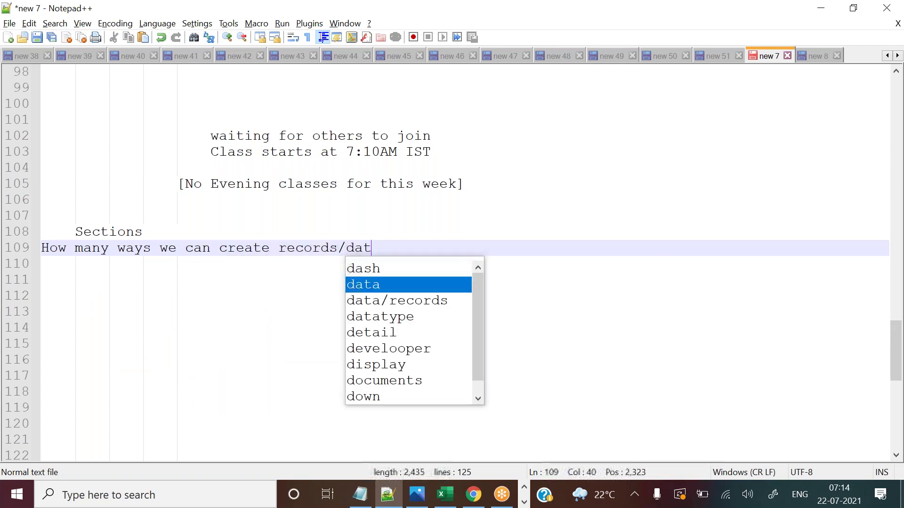
pyautogui.write('a?')
pyautogui.press('Return')
pyautogui.press('Tab')
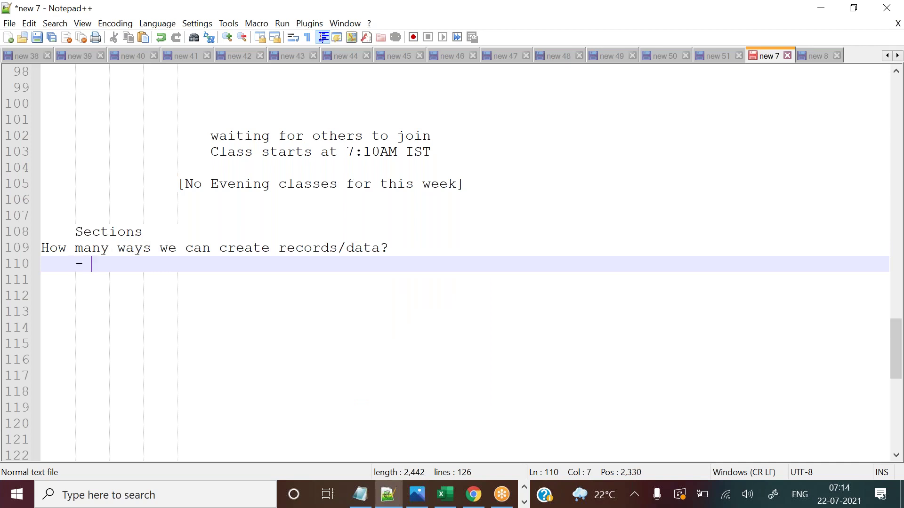
pyautogui.write('- by using tab')
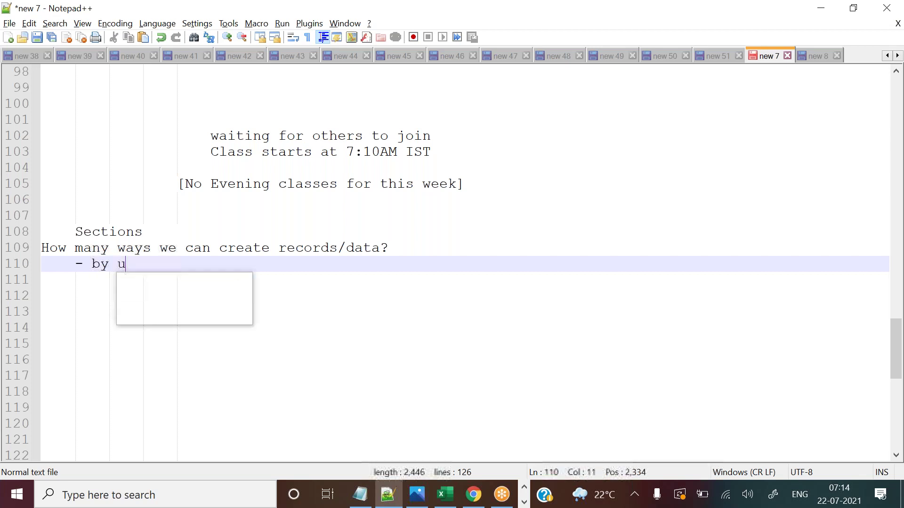
# List '- coding', '- tools like data loader' and '- integrations' as further indented answers.
pyautogui.press('Return')
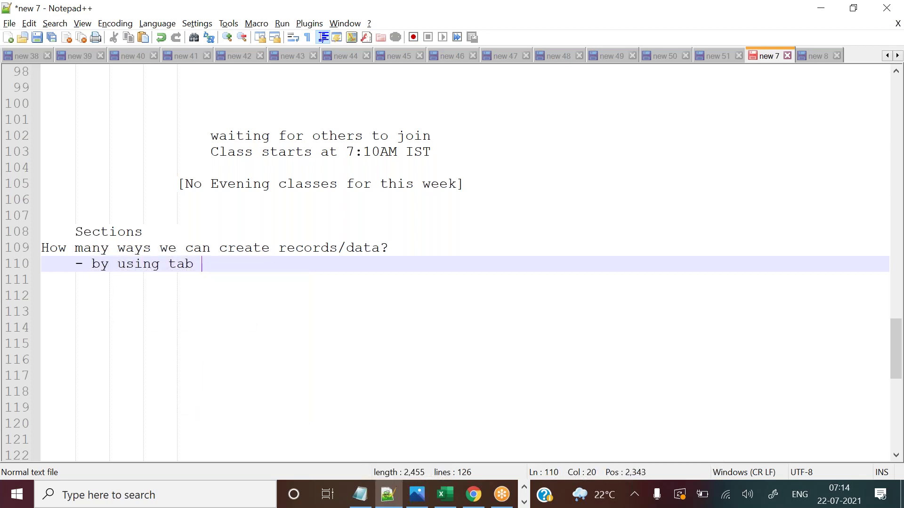
pyautogui.press('Return')
pyautogui.press('Tab')
pyautogui.write('- ')
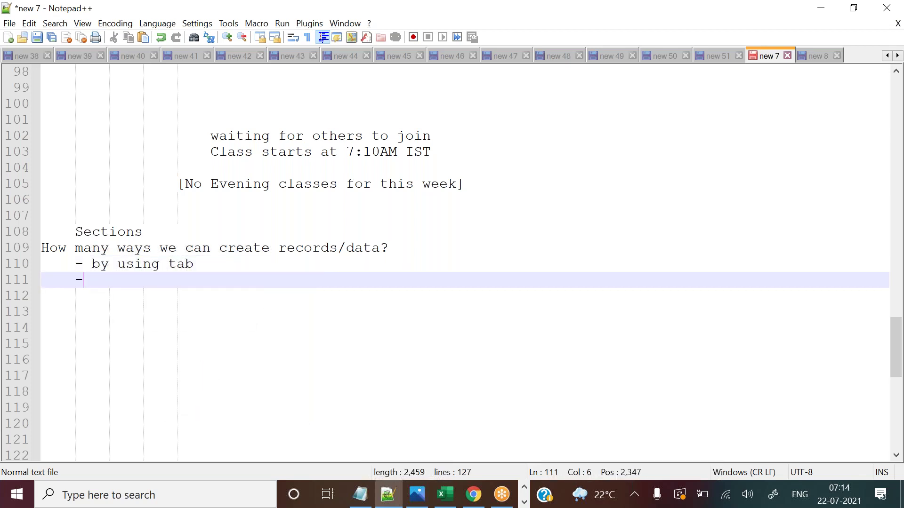
pyautogui.write('develo')
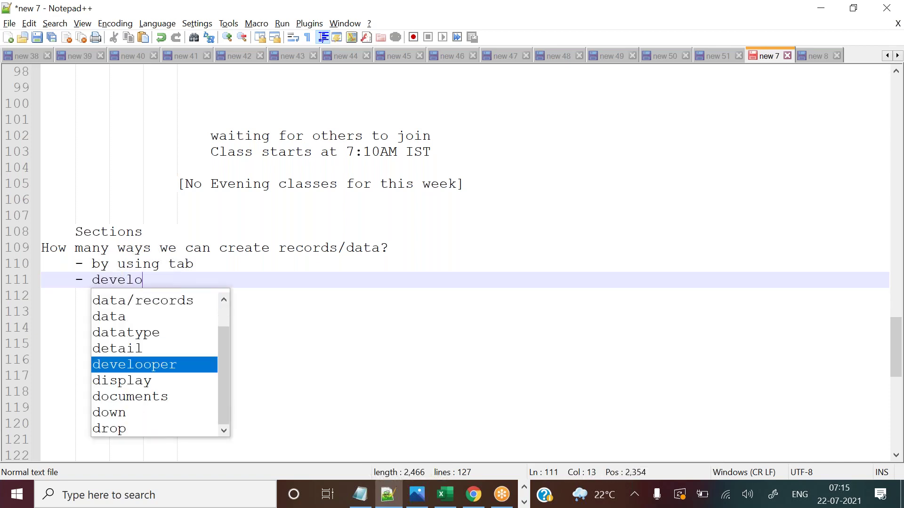
pyautogui.write('pm')
pyautogui.press('BackSpace')
pyautogui.press('BackSpace')
pyautogui.press('BackSpace')
pyautogui.press('BackSpace')
pyautogui.press('BackSpace')
pyautogui.press('BackSpace')
pyautogui.press('BackSpace')
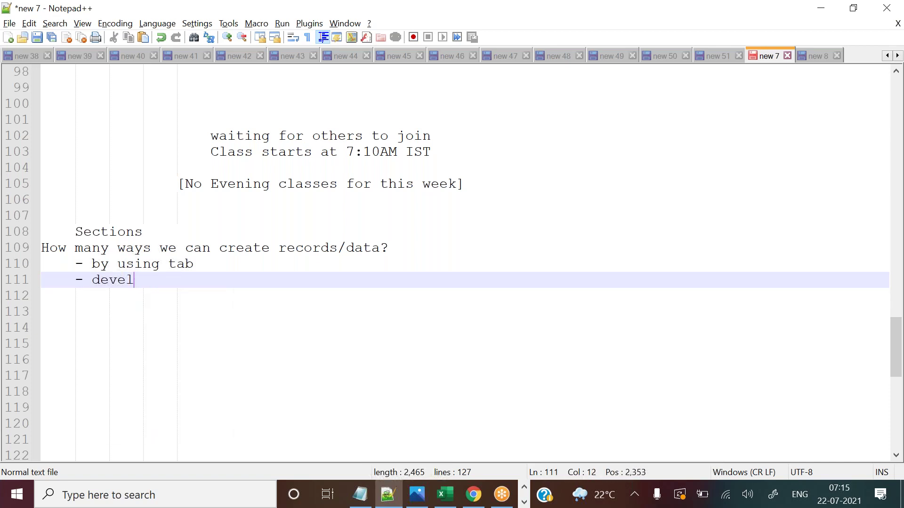
pyautogui.press('BackSpace')
pyautogui.write('coding')
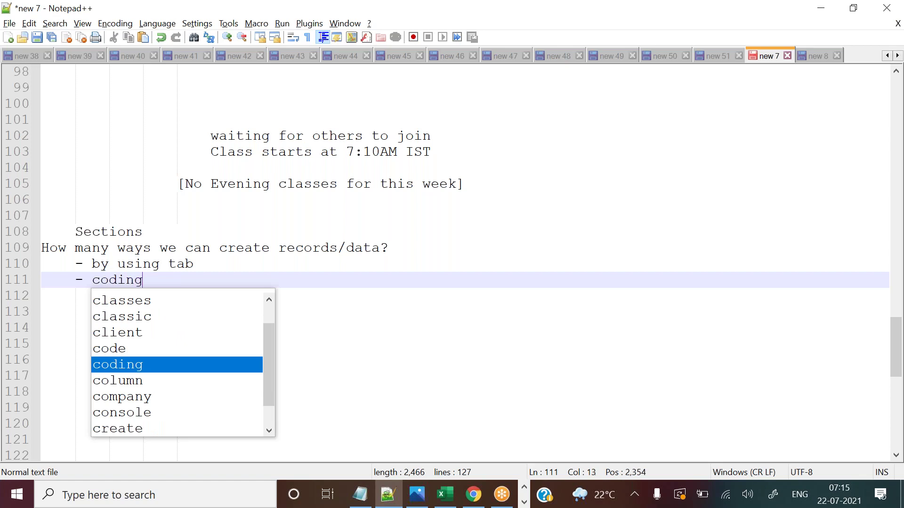
pyautogui.press('Return')
pyautogui.write('- tools ')
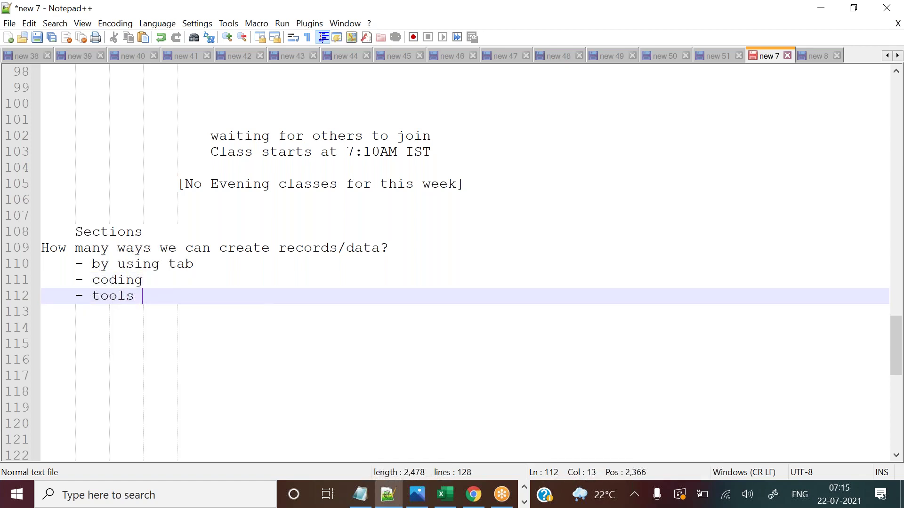
pyautogui.write('like')
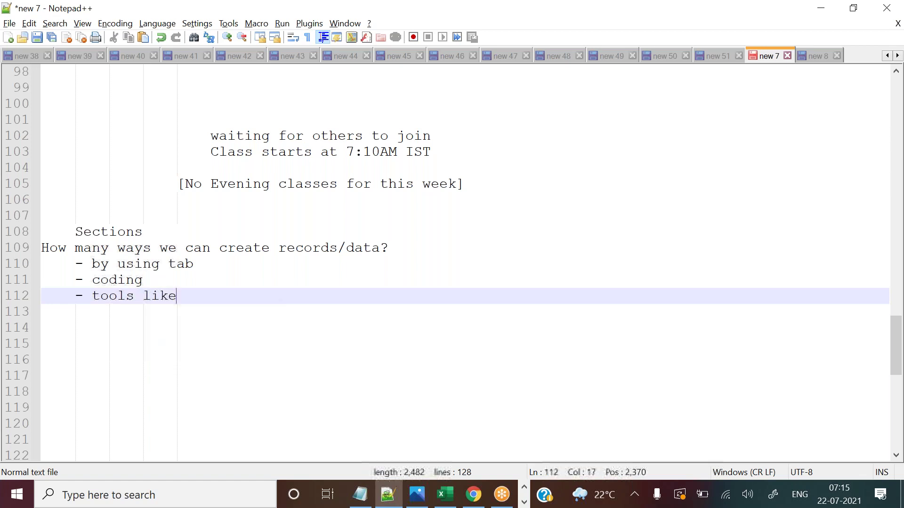
pyautogui.write(' data loader')
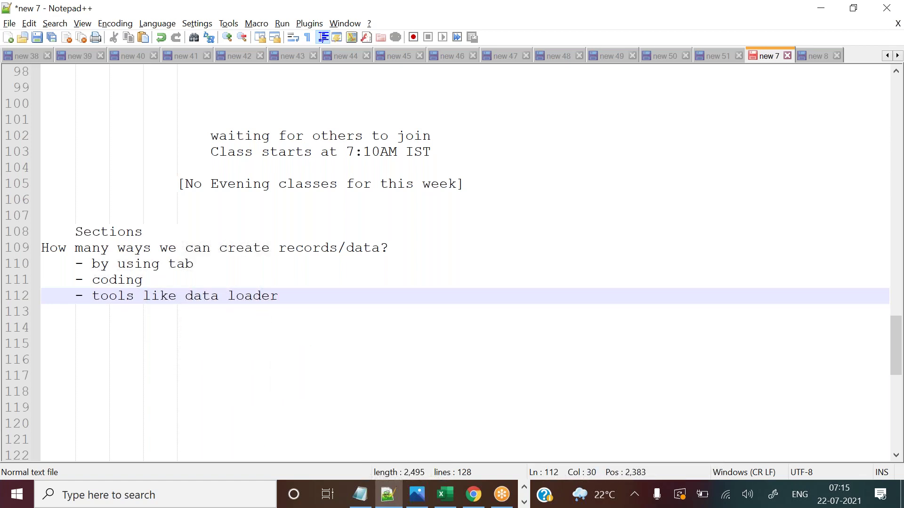
pyautogui.press('Return')
pyautogui.write('-')
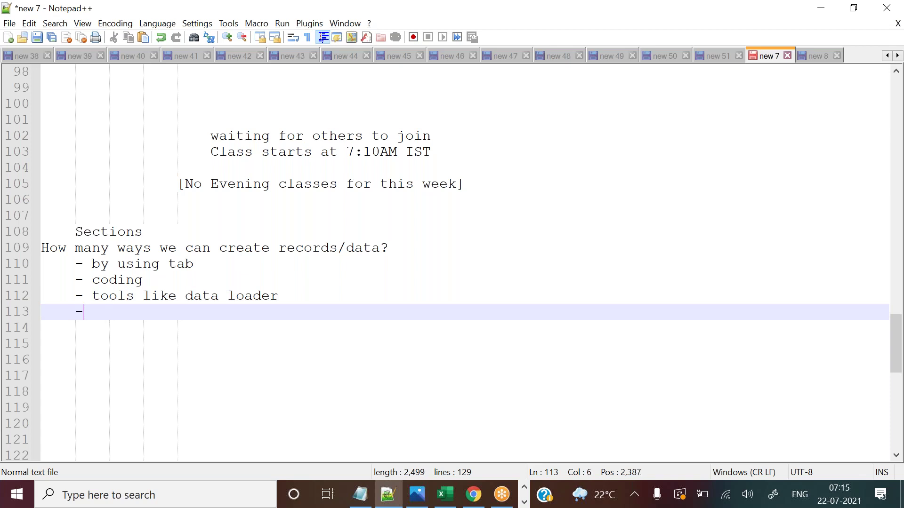
pyautogui.write(' integrations')
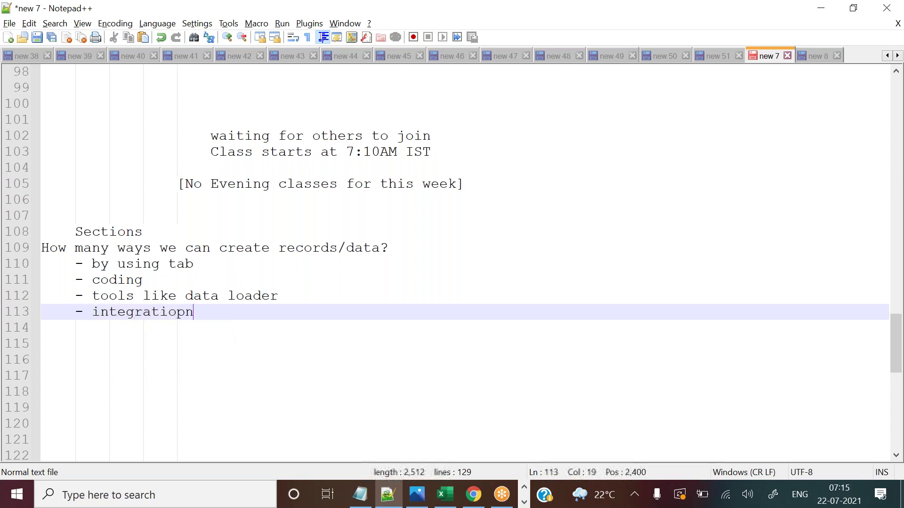
pyautogui.press('BackSpace')
pyautogui.press('BackSpace')
pyautogui.write('ns')
# Highlight the listed ways to create records, then bring Salesforce back to the front.
pyautogui.moveTo(75, 280); pyautogui.dragTo(203, 313)
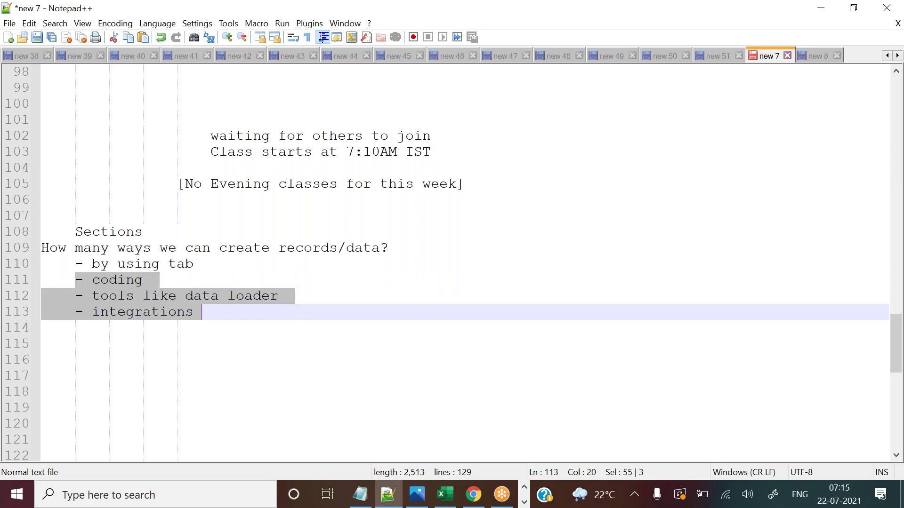
pyautogui.click(228, 317)
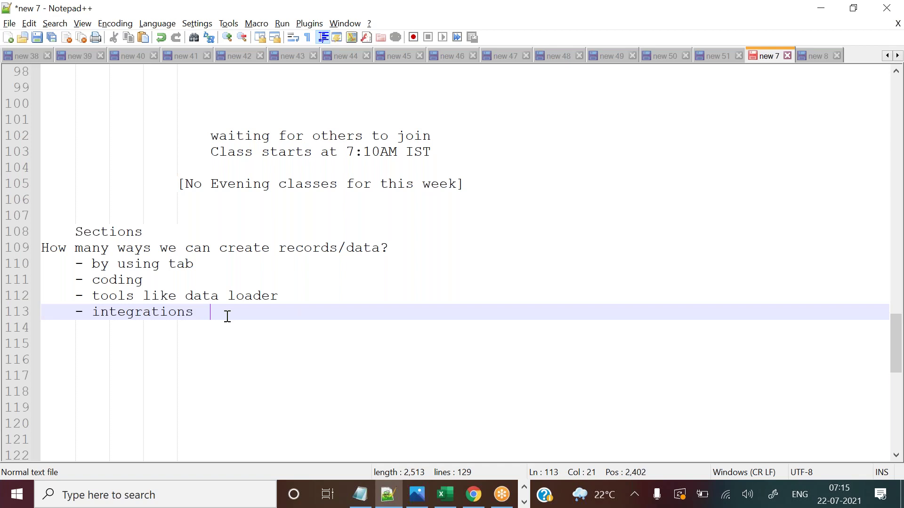
pyautogui.moveTo(71, 263); pyautogui.dragTo(190, 264)
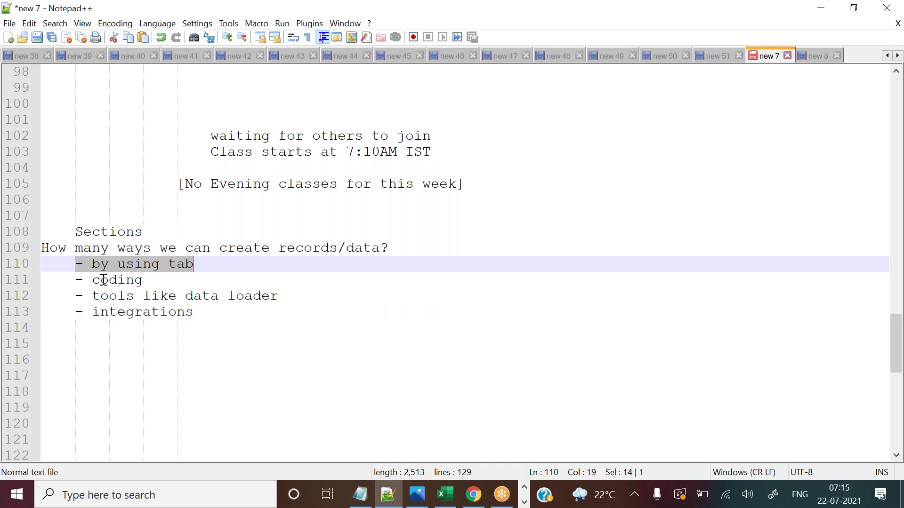
pyautogui.moveTo(66, 280); pyautogui.dragTo(219, 317)
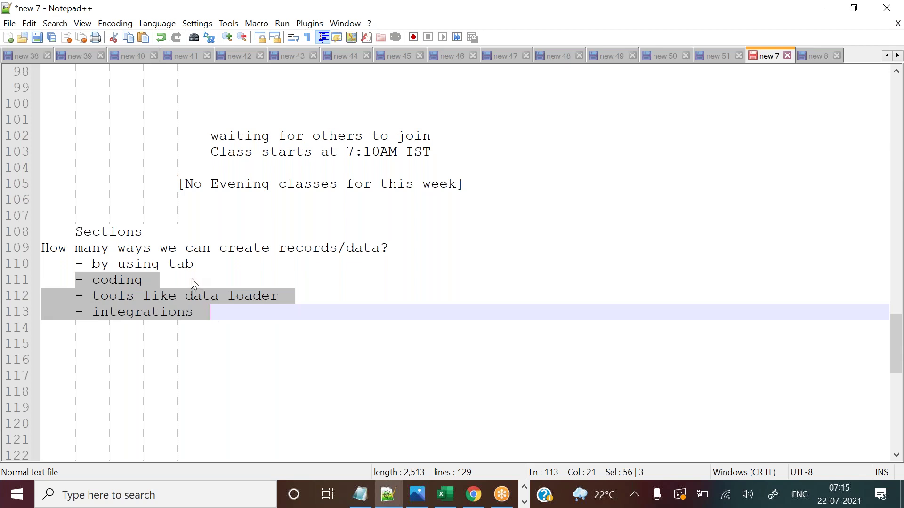
pyautogui.moveTo(92, 264); pyautogui.dragTo(154, 263)
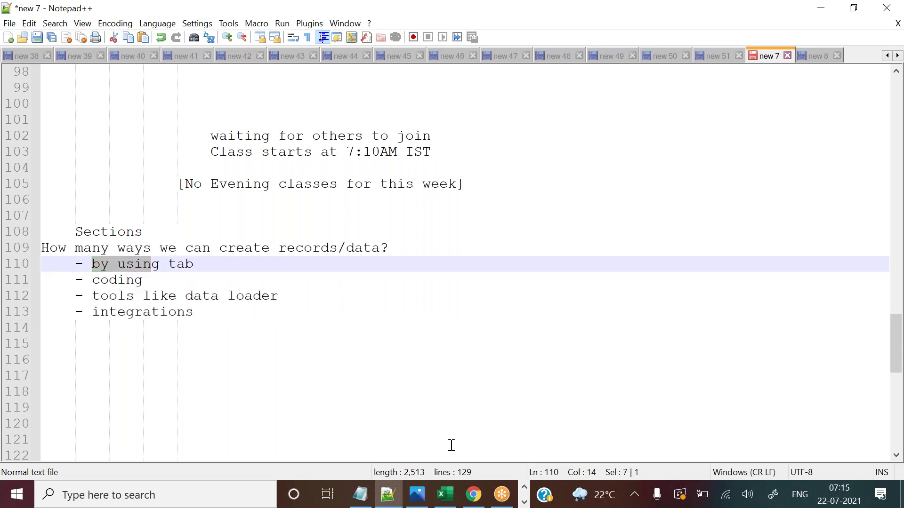
pyautogui.moveTo(472, 494)
pyautogui.click(431, 440)
pyautogui.moveTo(433, 203)
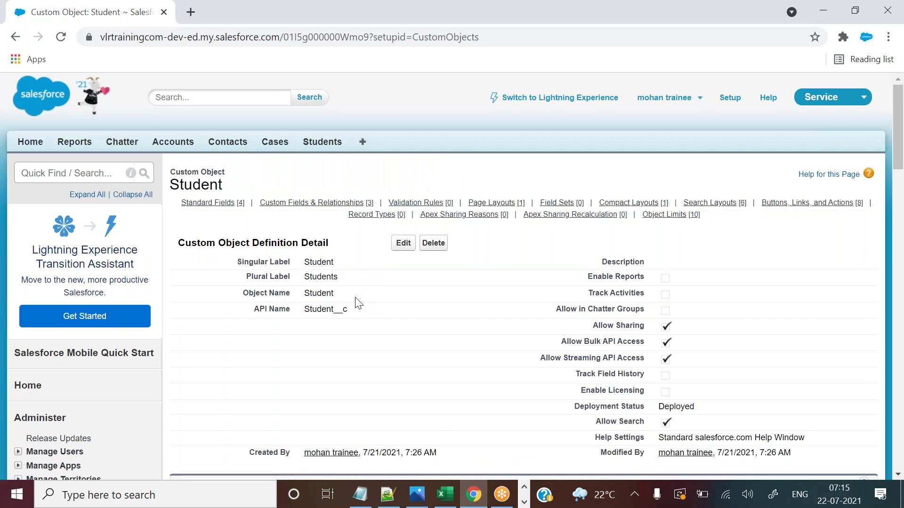
# Search Setup for 'tab' and open the Students custom object tab's details (Leaf style).
pyautogui.moveTo(306, 309); pyautogui.dragTo(353, 311)
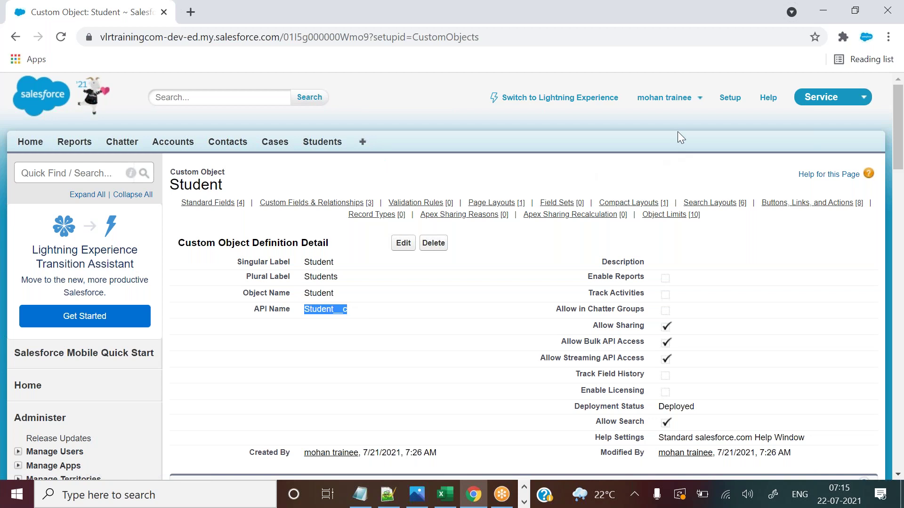
pyautogui.click(114, 172)
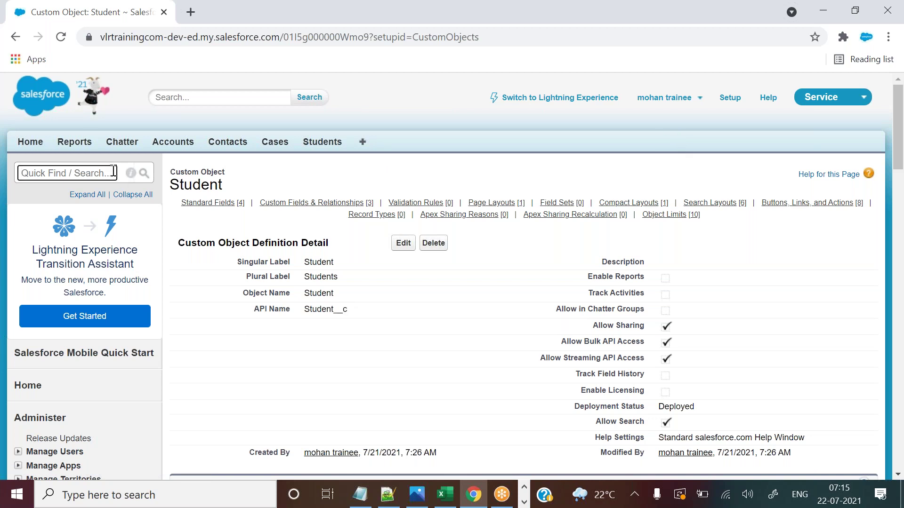
pyautogui.write('tab')
pyautogui.moveTo(67, 332); pyautogui.dragTo(21, 332)
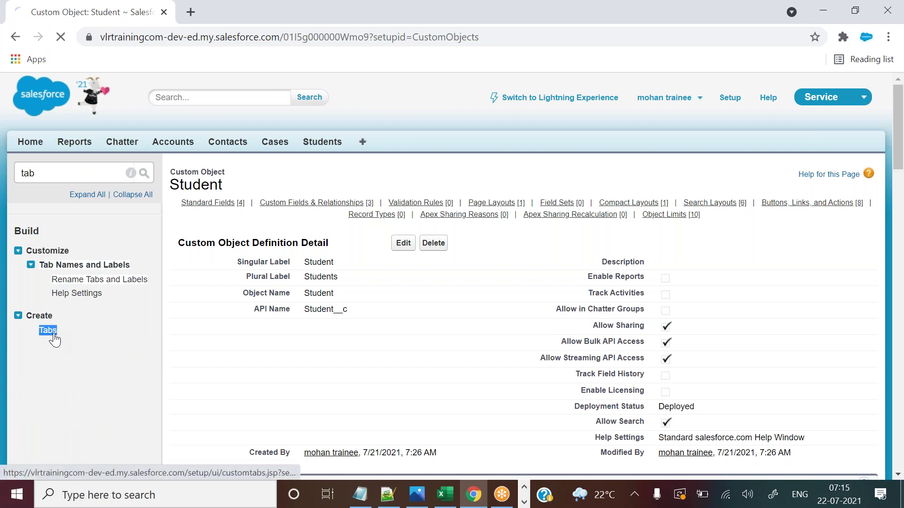
pyautogui.click(52, 332)
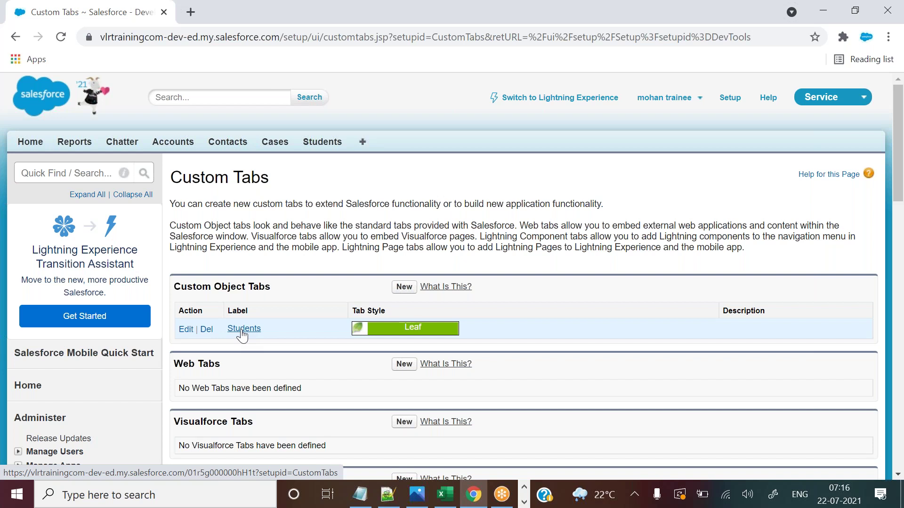
pyautogui.click(249, 330)
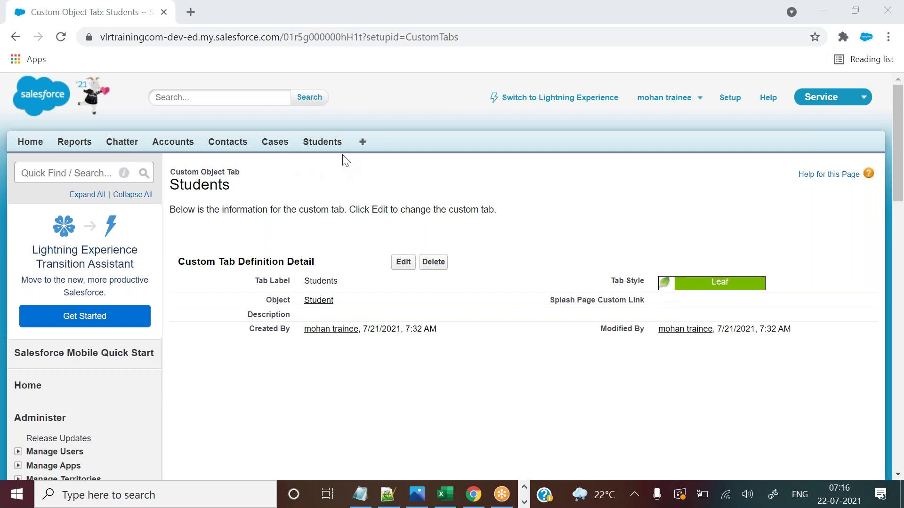
# Compare the Students list with Excel rows 2–3, then open the first student's record.
pyautogui.click(324, 142)
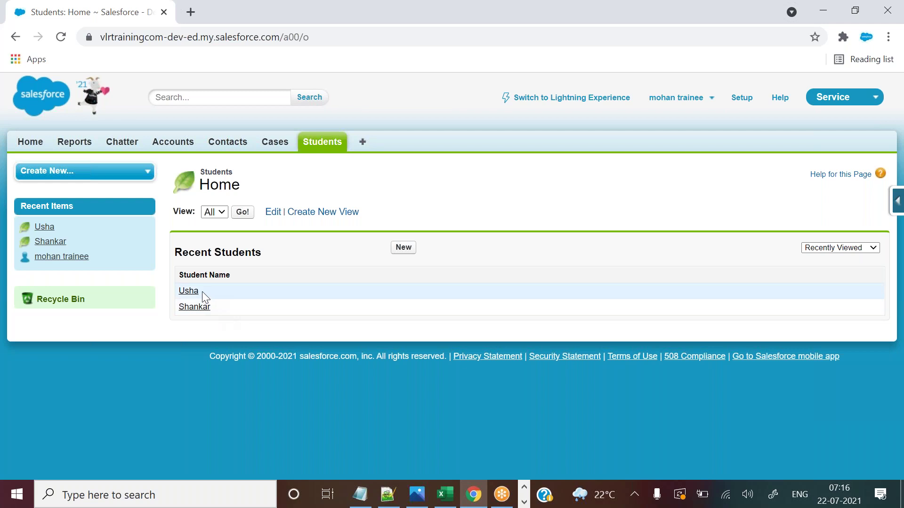
pyautogui.click(444, 493)
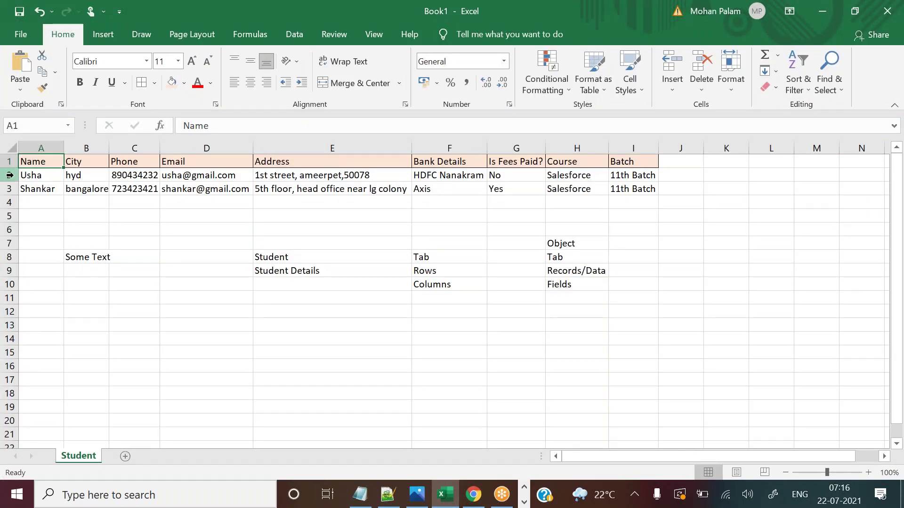
pyautogui.click(8, 177)
pyautogui.click(9, 190)
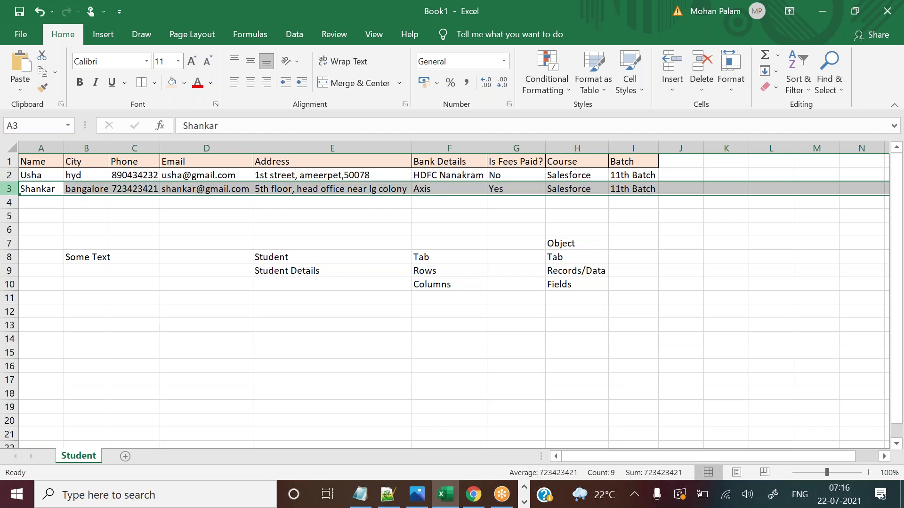
pyautogui.hotkey('alt', 'Tab')
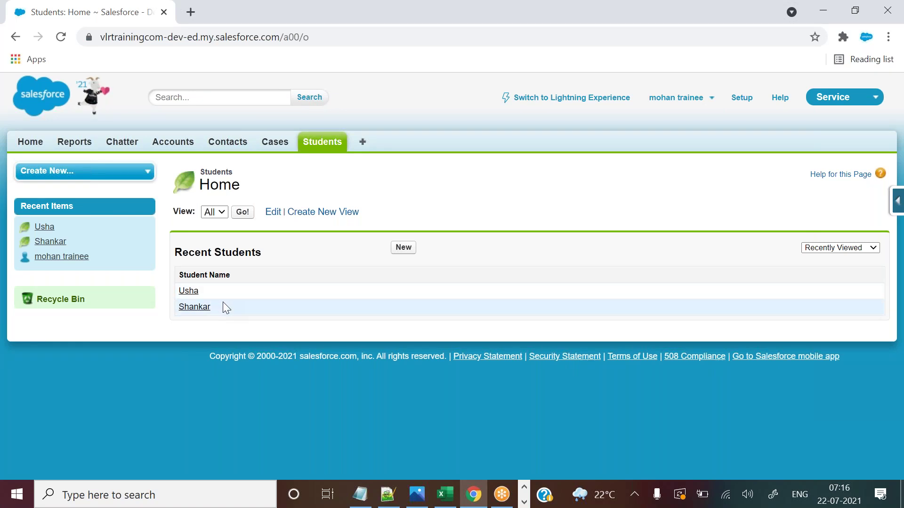
pyautogui.click(191, 292)
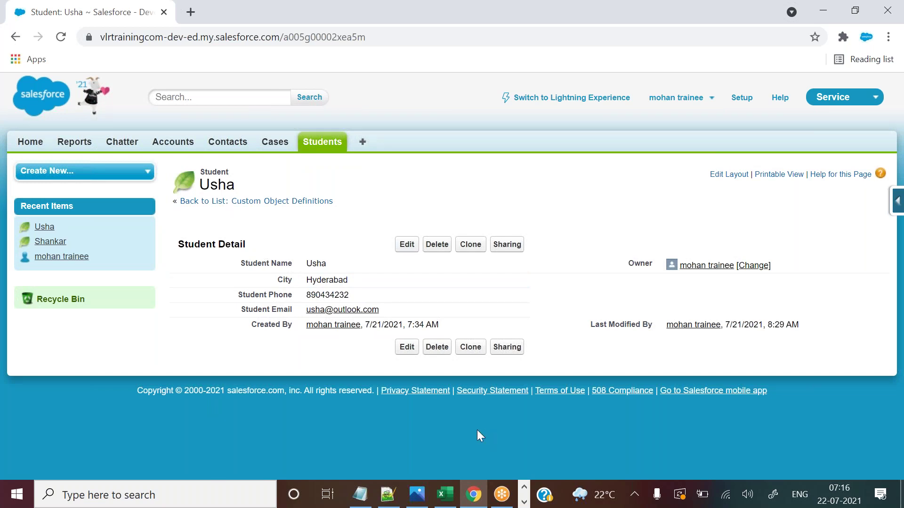
# Add a 'Record detail page:' heading below the list in the notes and return to Salesforce.
pyautogui.click(388, 494)
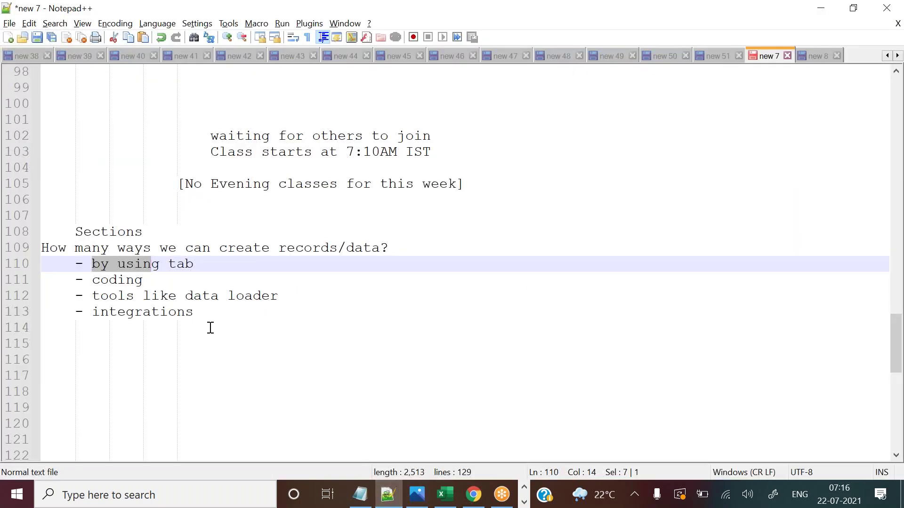
pyautogui.click(72, 360)
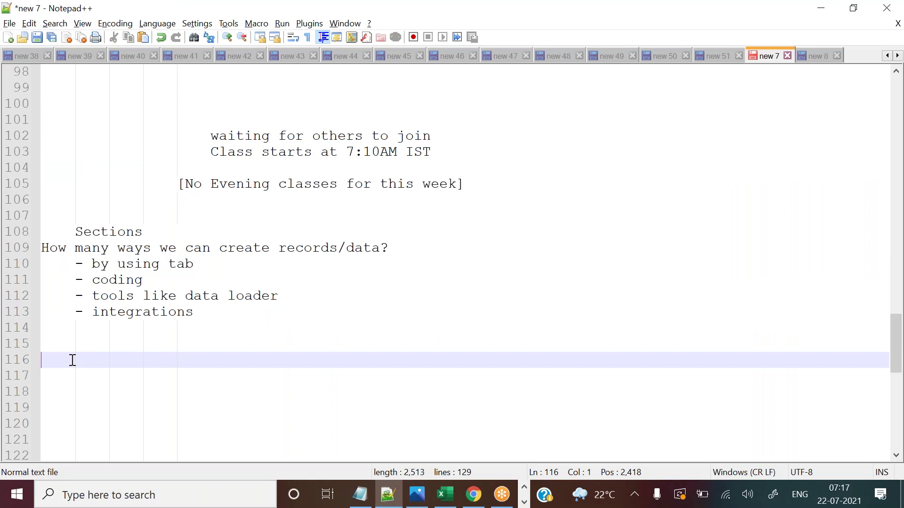
pyautogui.write('Record detai')
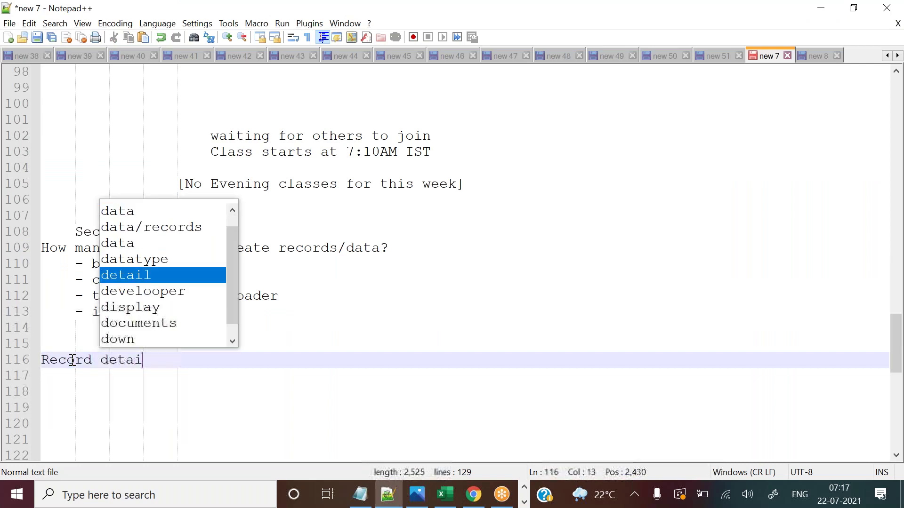
pyautogui.write('l page:')
pyautogui.press('Return')
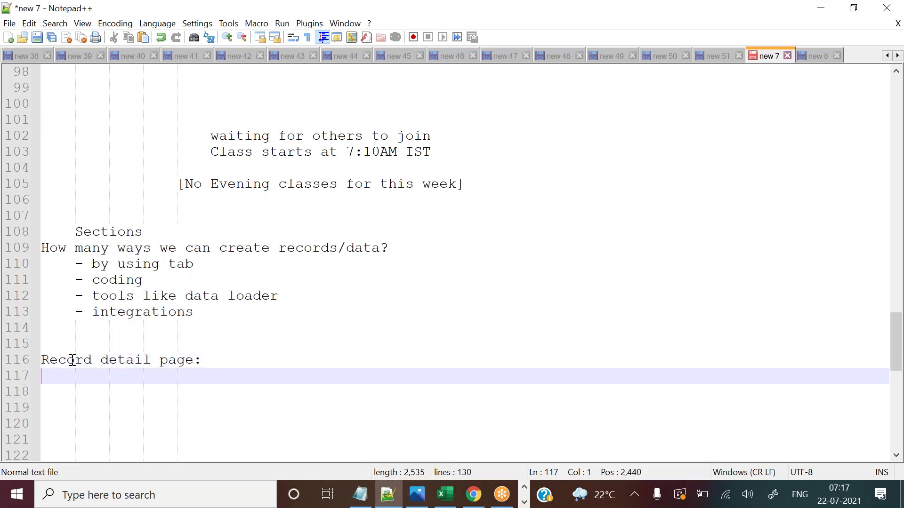
pyautogui.hotkey('alt', 'Tab')
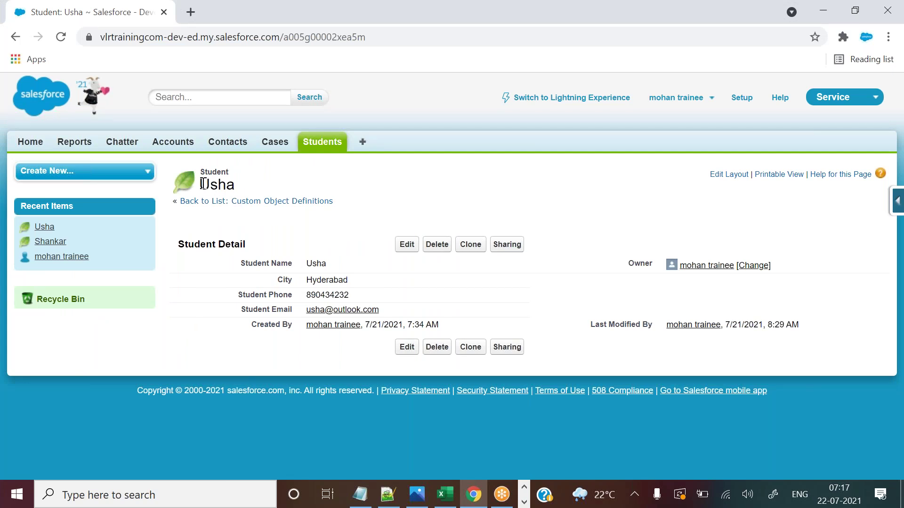
# Point out the record title, Detail section, Student Name and City values, then return to Students Home.
pyautogui.moveTo(199, 185); pyautogui.dragTo(238, 186)
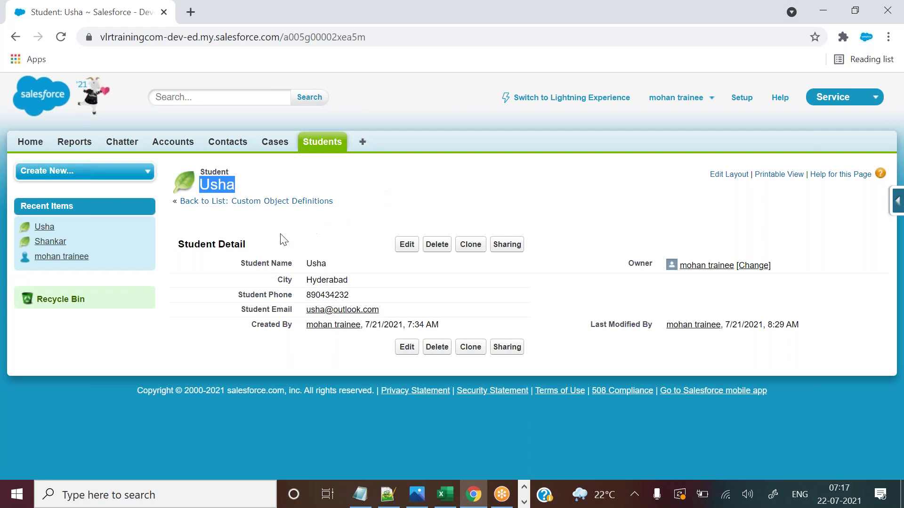
pyautogui.moveTo(218, 244); pyautogui.dragTo(250, 250)
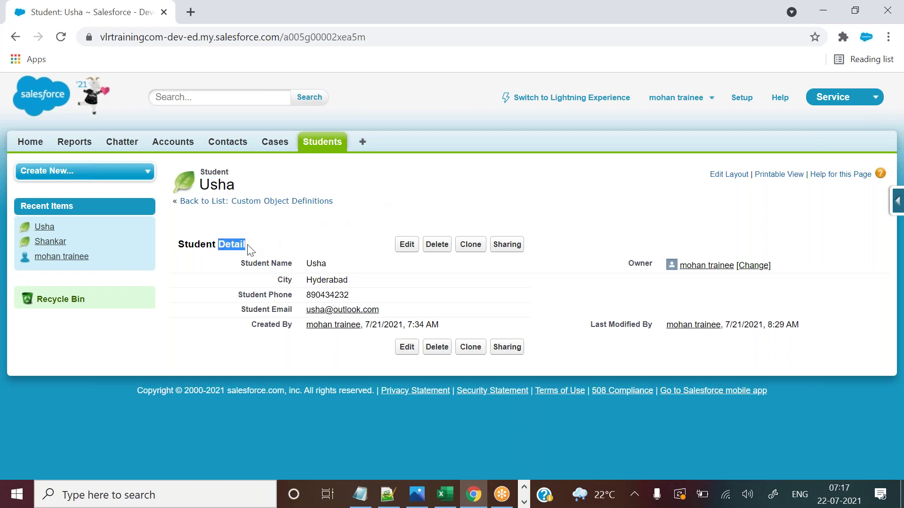
pyautogui.click(218, 173)
pyautogui.doubleClick(219, 174)
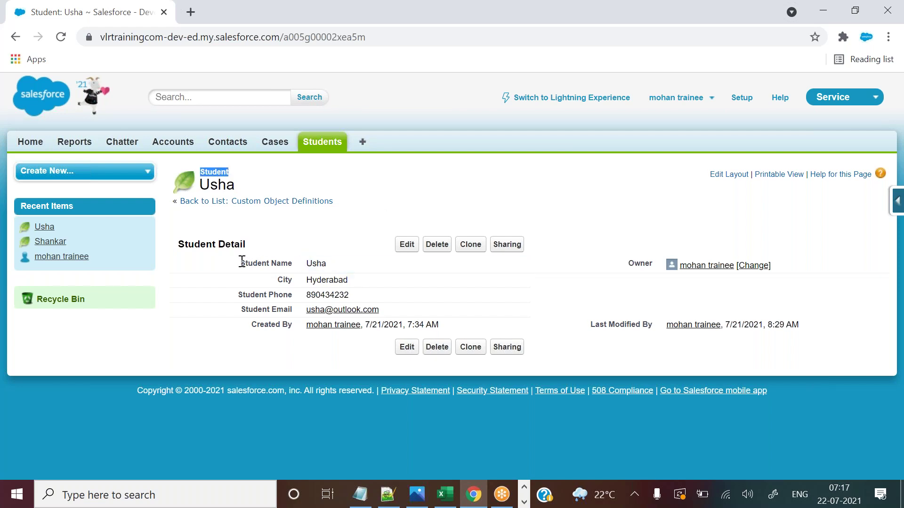
pyautogui.moveTo(242, 261); pyautogui.dragTo(293, 270)
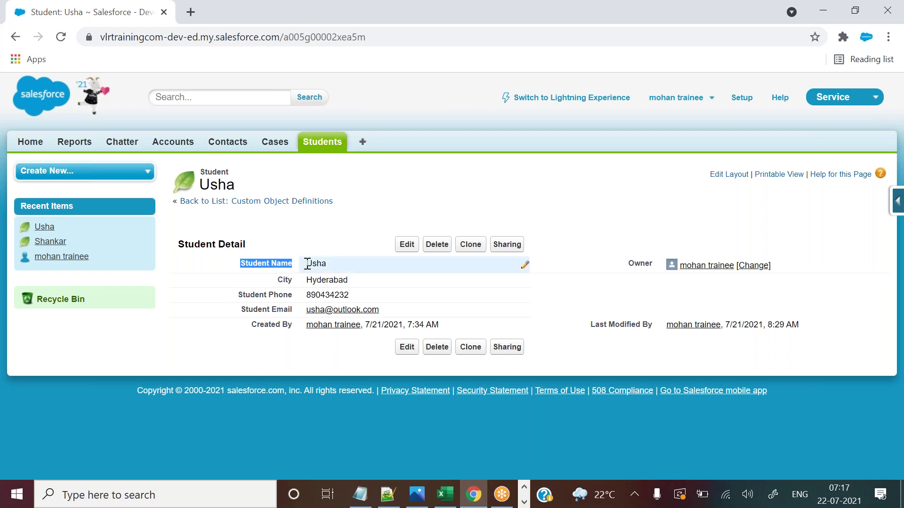
pyautogui.moveTo(308, 263); pyautogui.dragTo(327, 264)
pyautogui.click(280, 285)
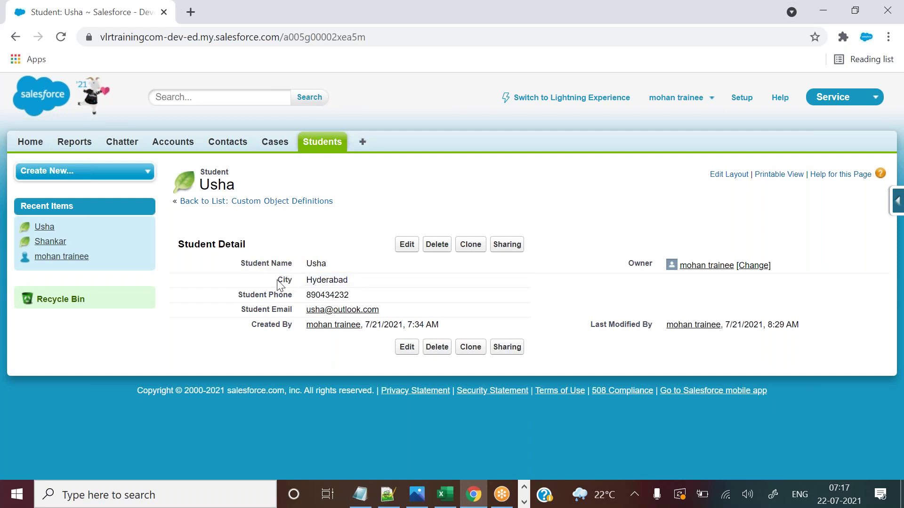
pyautogui.moveTo(305, 280); pyautogui.dragTo(353, 284)
pyautogui.click(539, 226)
pyautogui.click(325, 145)
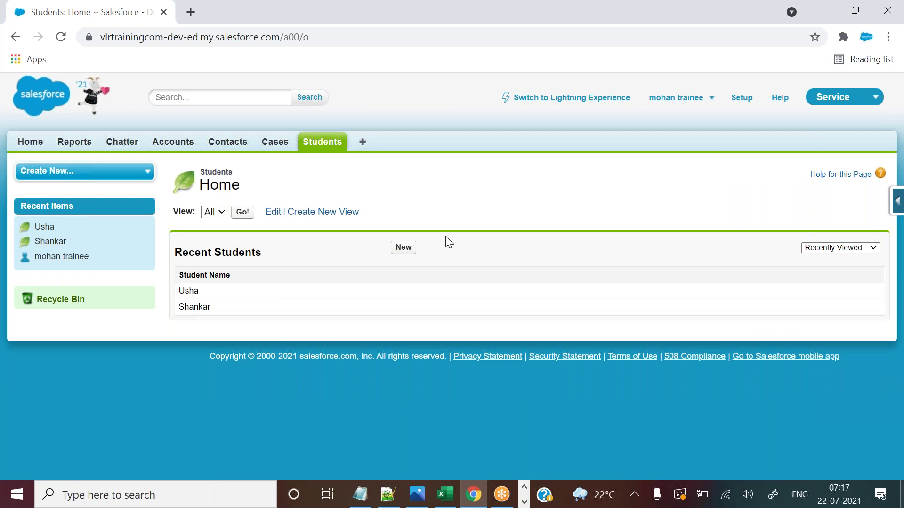
# Select the Address through Batch header cells (E1:I1) in the Excel student sheet.
pyautogui.click(442, 495)
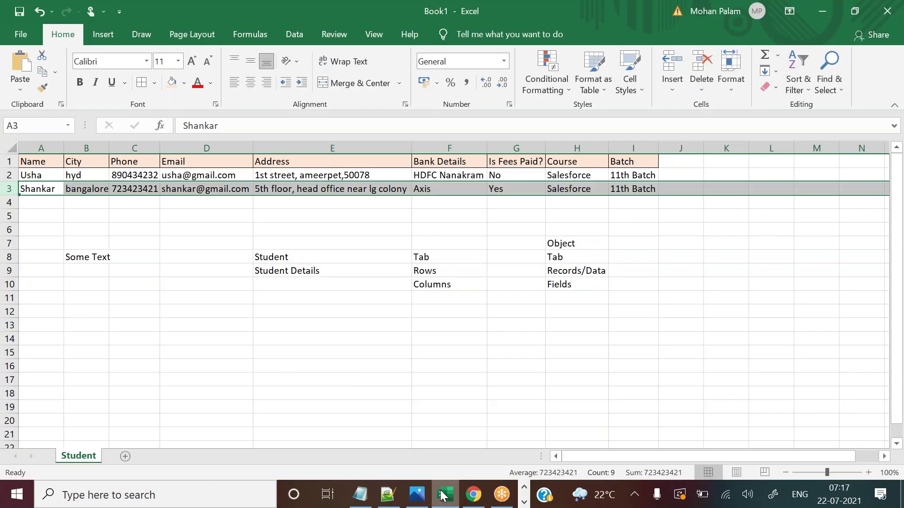
pyautogui.click(350, 365)
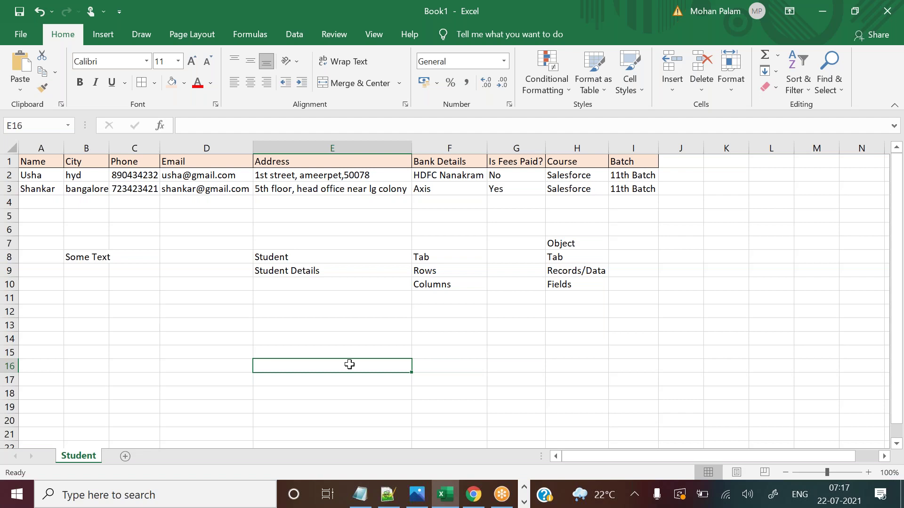
pyautogui.click(277, 164)
pyautogui.moveTo(277, 163); pyautogui.dragTo(623, 163)
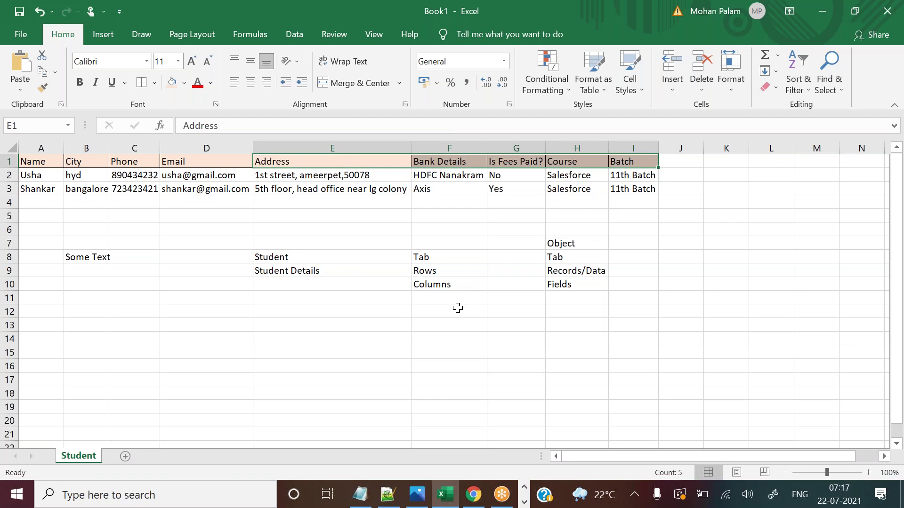
# Reopen the student's Salesforce record, highlight its City value, and compare against the Excel sheet.
pyautogui.click(474, 494)
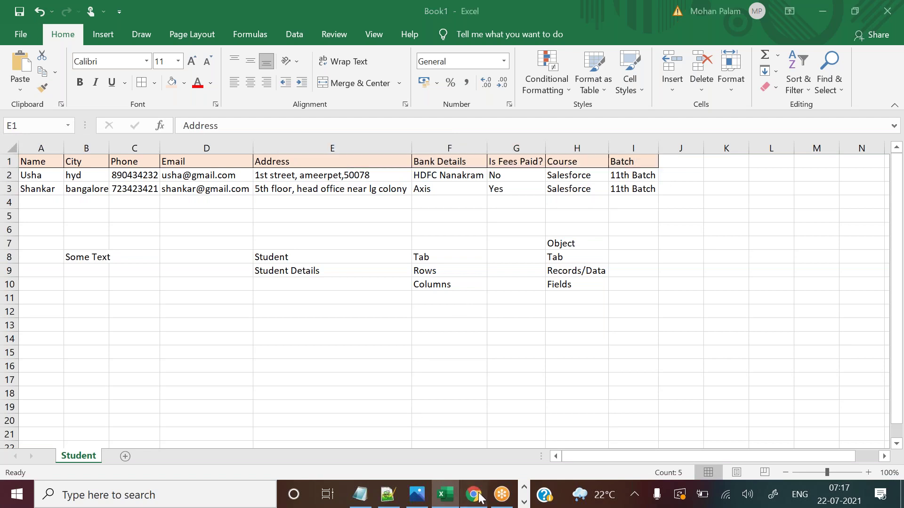
pyautogui.click(196, 293)
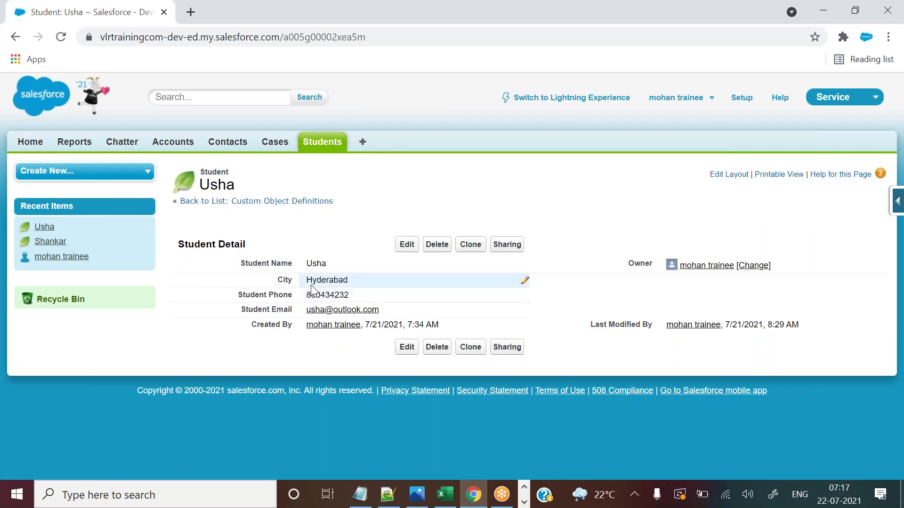
pyautogui.moveTo(307, 280); pyautogui.dragTo(354, 282)
pyautogui.click(404, 200)
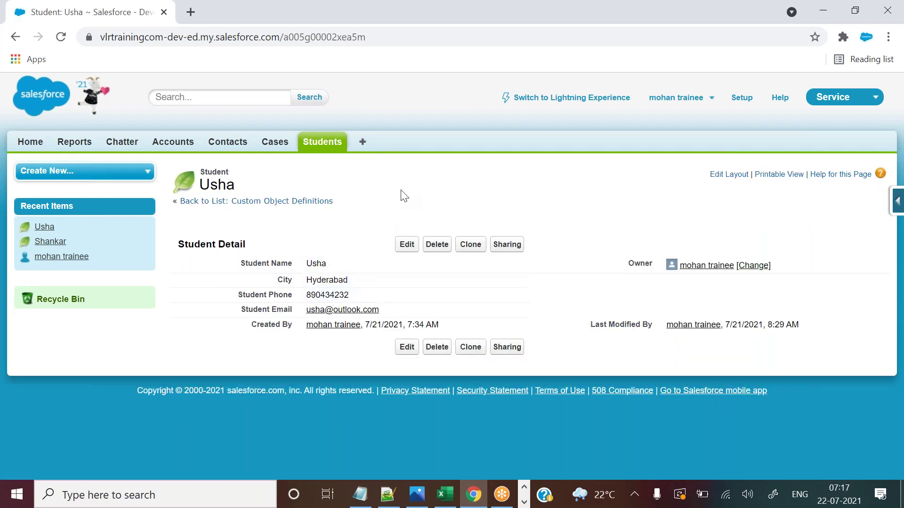
pyautogui.click(480, 501)
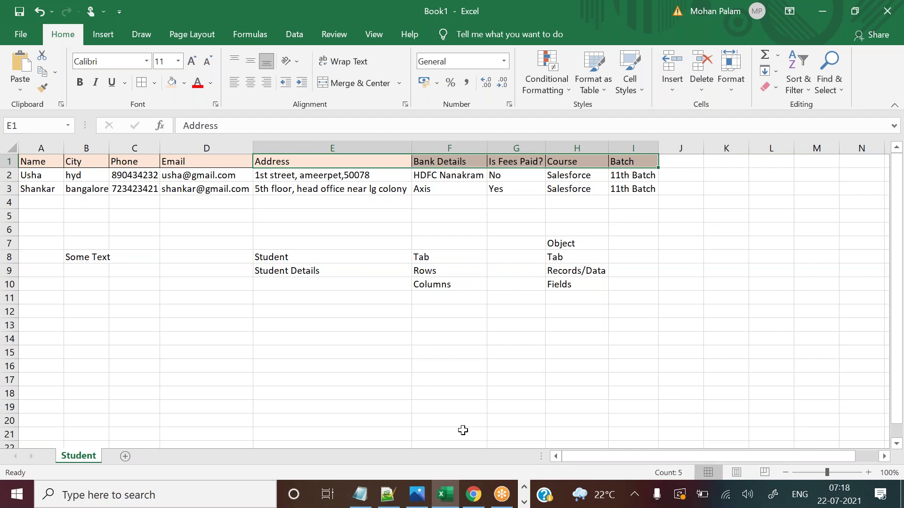
pyautogui.click(474, 494)
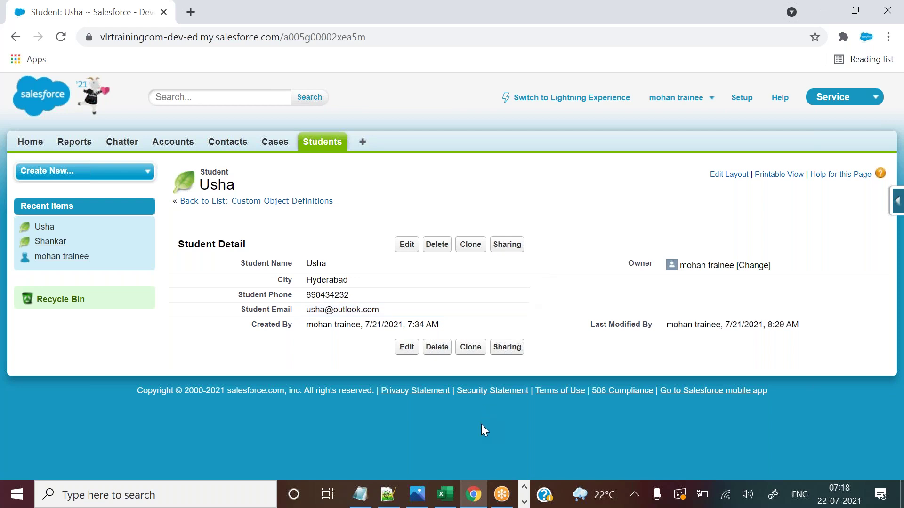
# From Setup, open the Student object via Quick Find 'objects' and begin a new custom field.
pyautogui.click(743, 99)
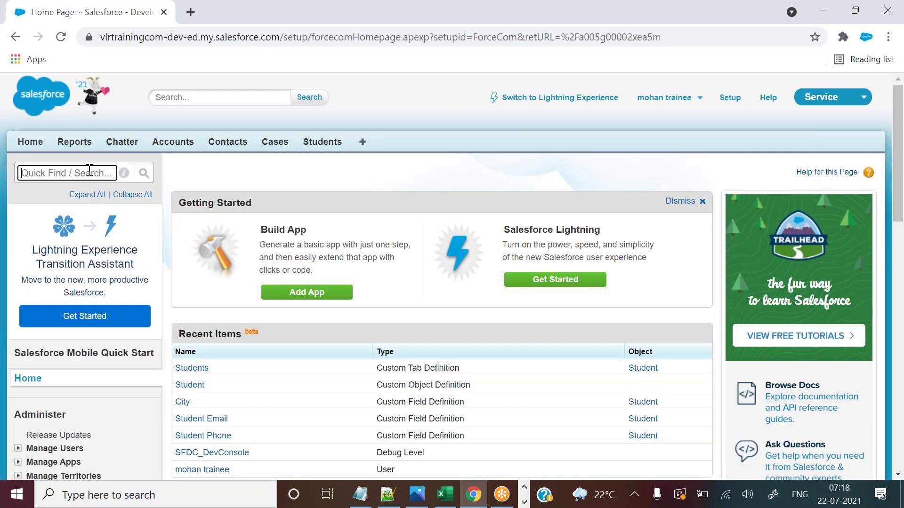
pyautogui.write('objects')
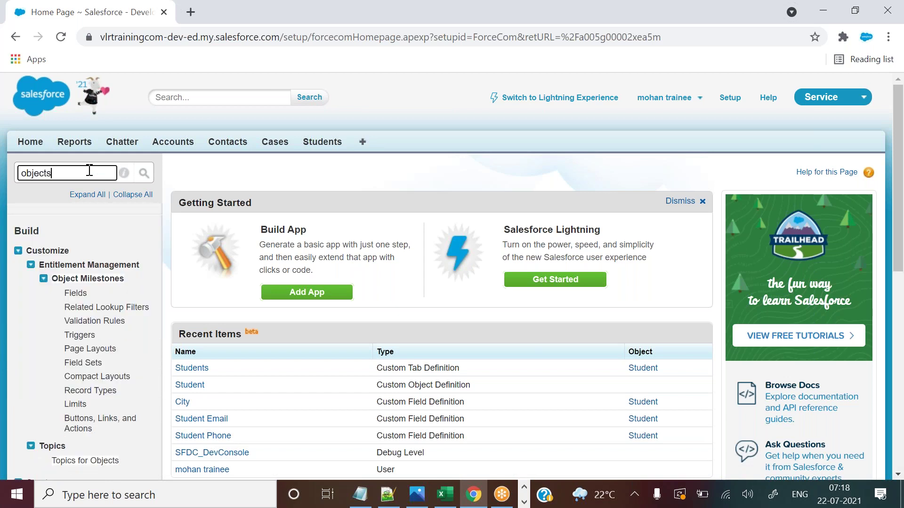
pyautogui.doubleClick(53, 316)
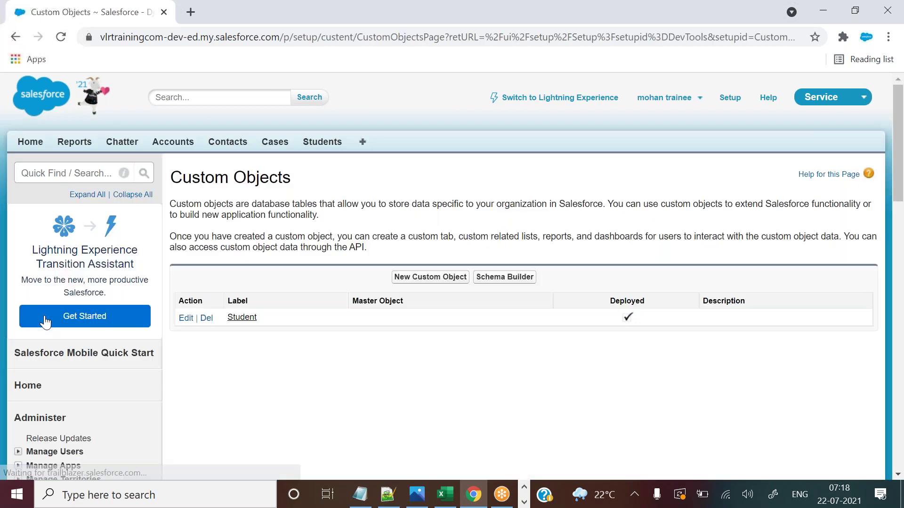
pyautogui.click(239, 319)
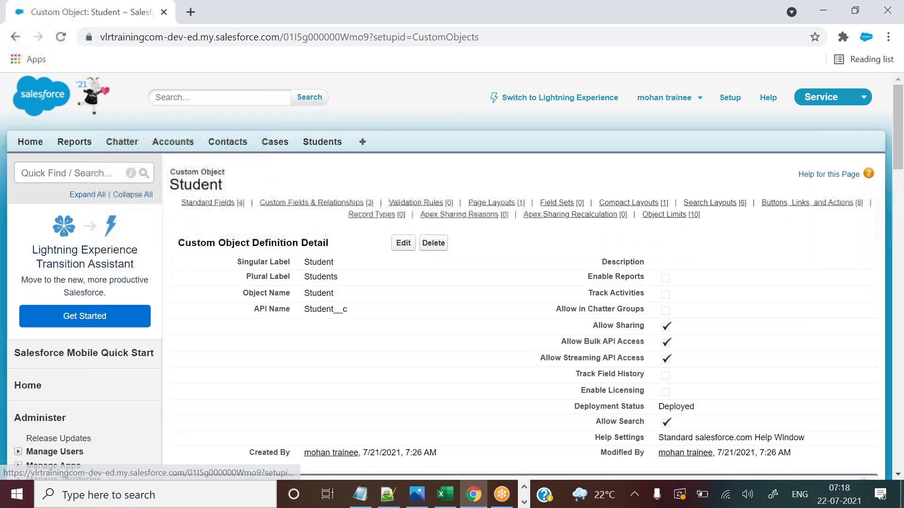
pyautogui.moveTo(896, 171); pyautogui.dragTo(895, 223)
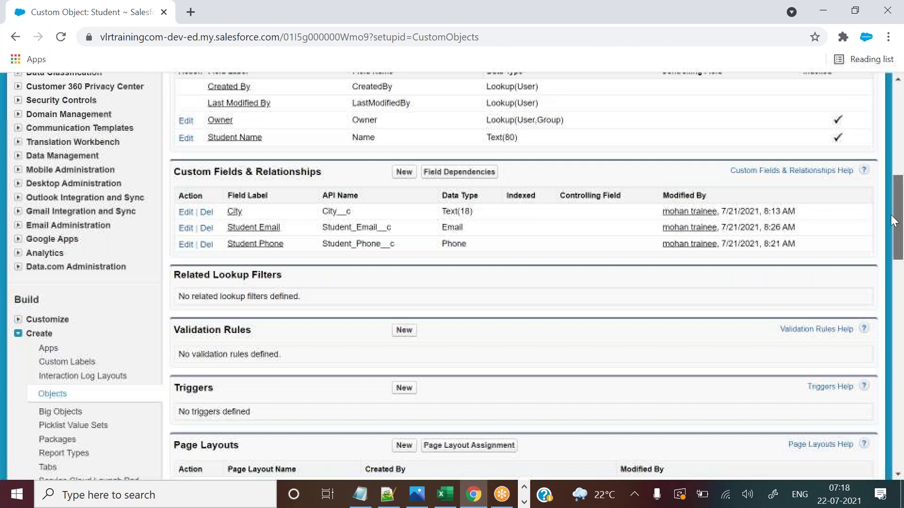
pyautogui.moveTo(253, 173); pyautogui.dragTo(313, 173)
pyautogui.click(313, 173)
pyautogui.click(404, 174)
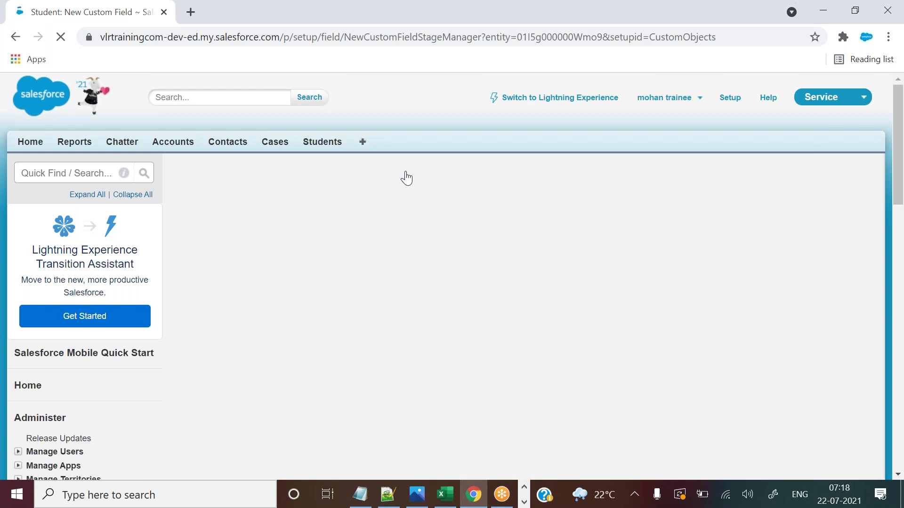
# Check the first student's address in Excel cell E2.
pyautogui.moveTo(900, 132); pyautogui.dragTo(900, 214)
pyautogui.click(450, 499)
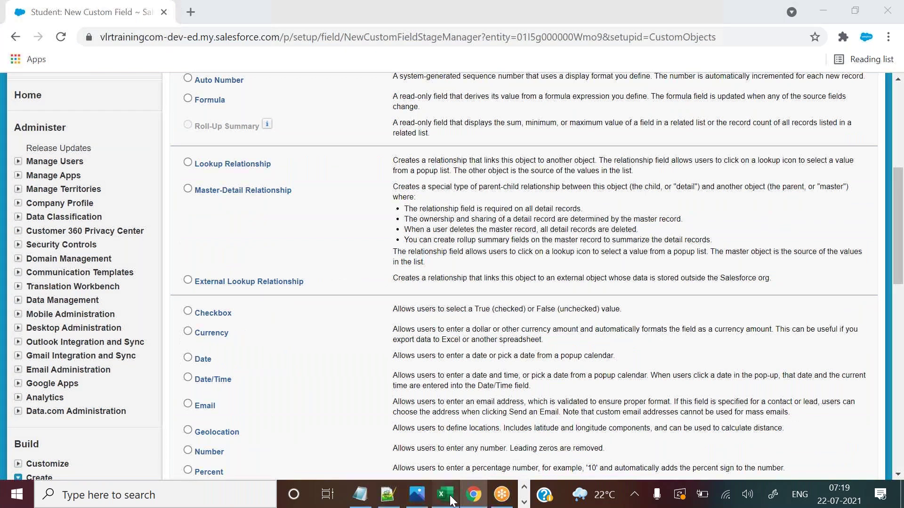
pyautogui.click(298, 176)
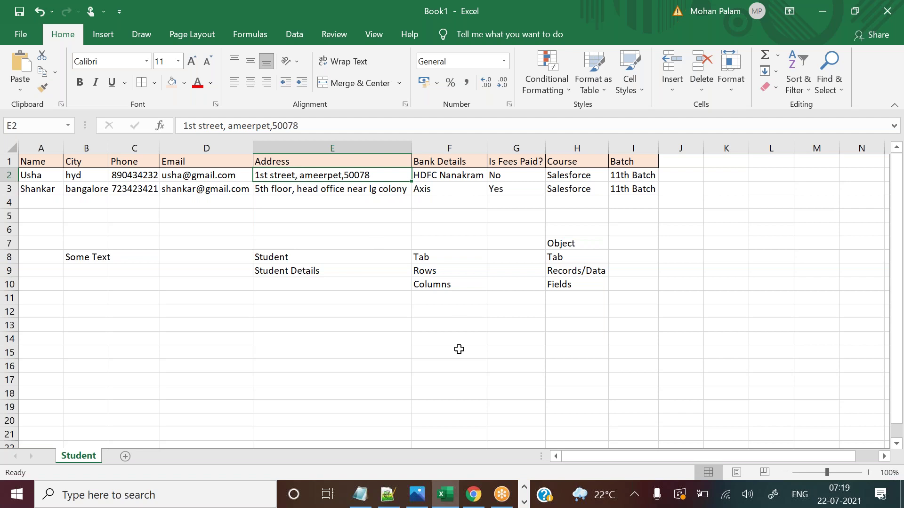
pyautogui.click(475, 493)
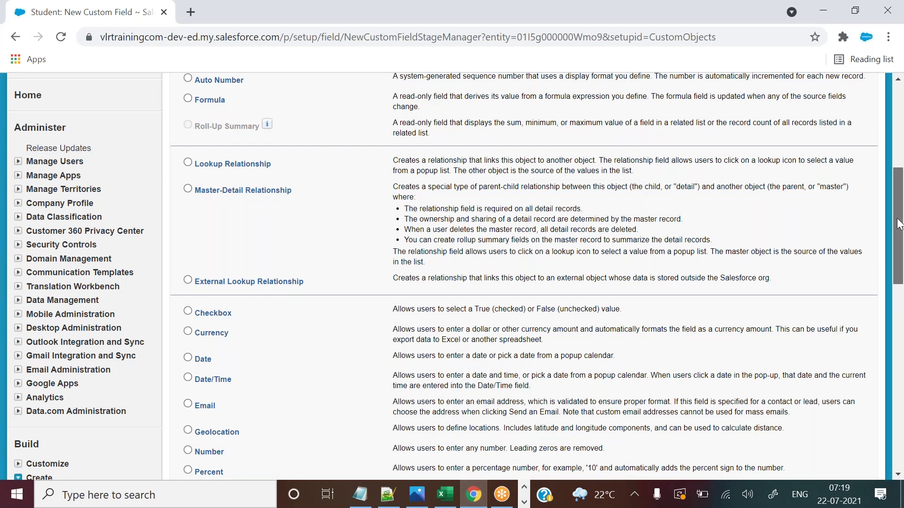
# Compare the Text, Text Area and Text Area (Long) types, then pick Text Area and continue.
pyautogui.moveTo(899, 224); pyautogui.dragTo(892, 264)
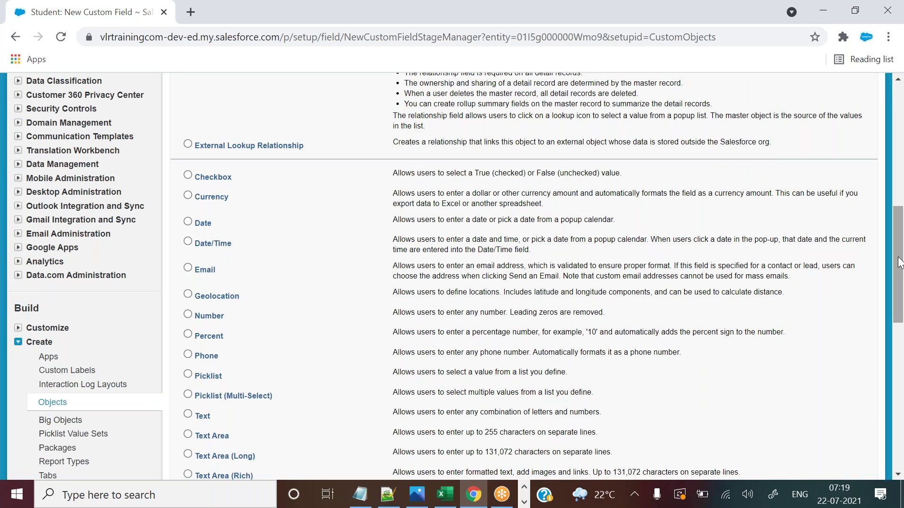
pyautogui.moveTo(899, 263); pyautogui.dragTo(899, 281)
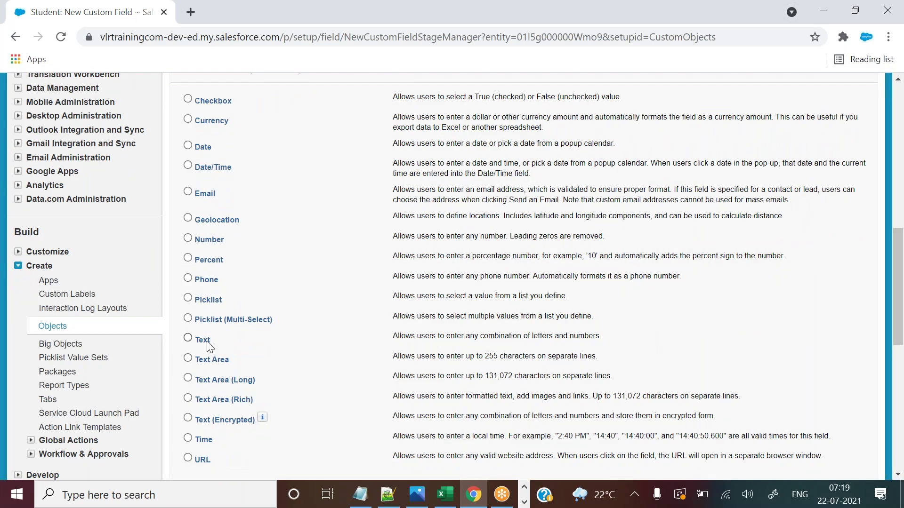
pyautogui.moveTo(207, 343); pyautogui.dragTo(193, 343)
pyautogui.moveTo(194, 380); pyautogui.dragTo(255, 380)
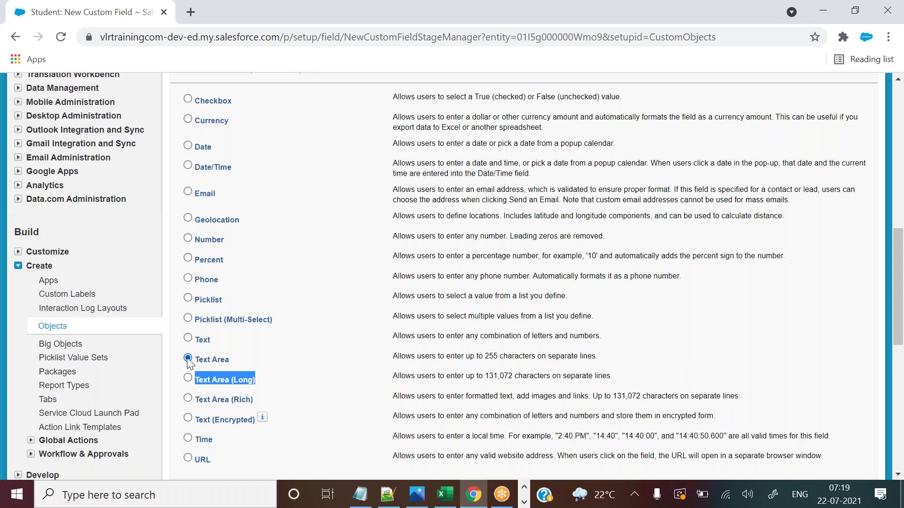
pyautogui.click(196, 340)
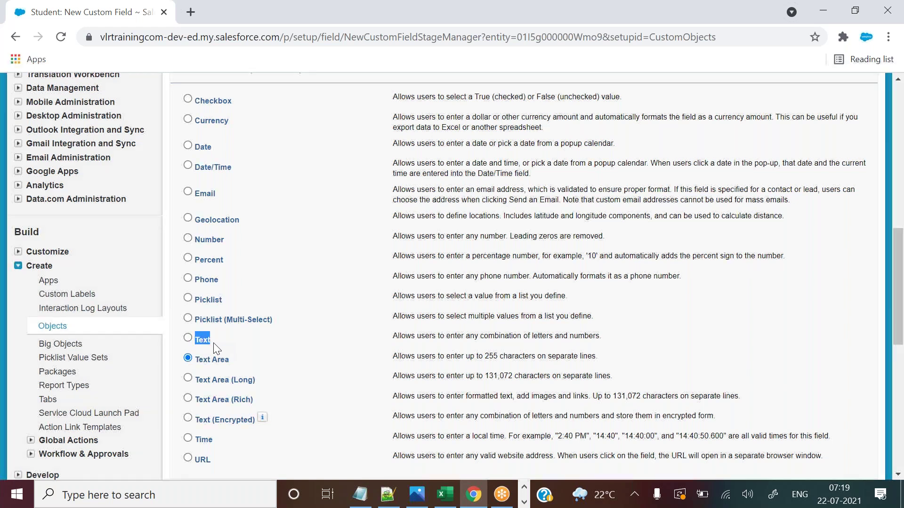
pyautogui.moveTo(229, 361); pyautogui.dragTo(202, 361)
pyautogui.doubleClick(455, 357)
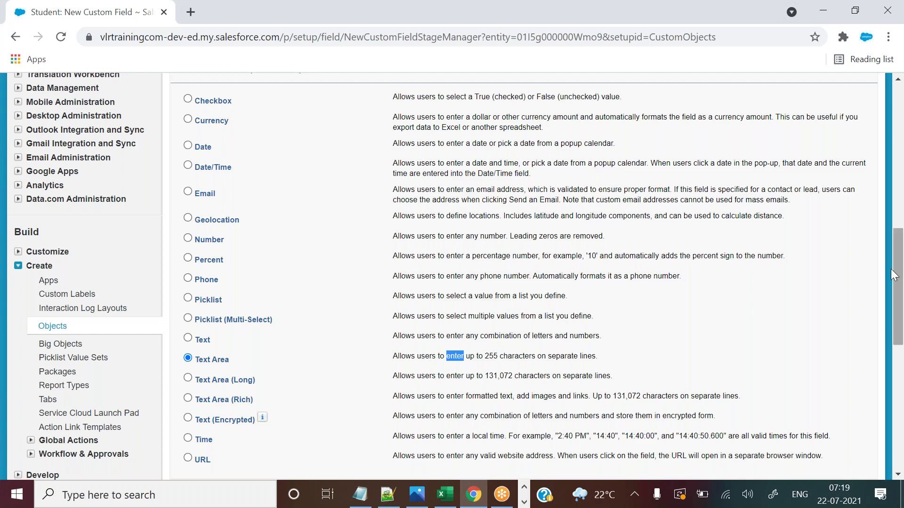
pyautogui.moveTo(898, 285); pyautogui.dragTo(897, 353)
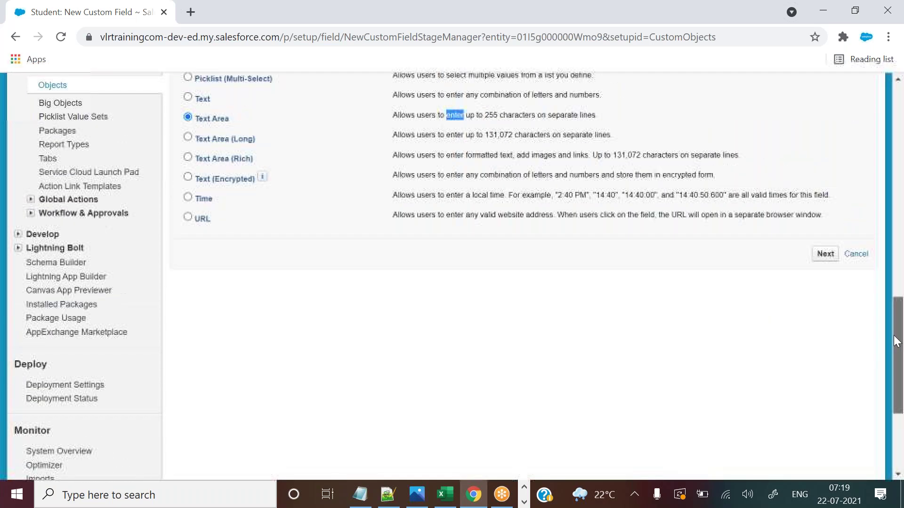
pyautogui.click(823, 256)
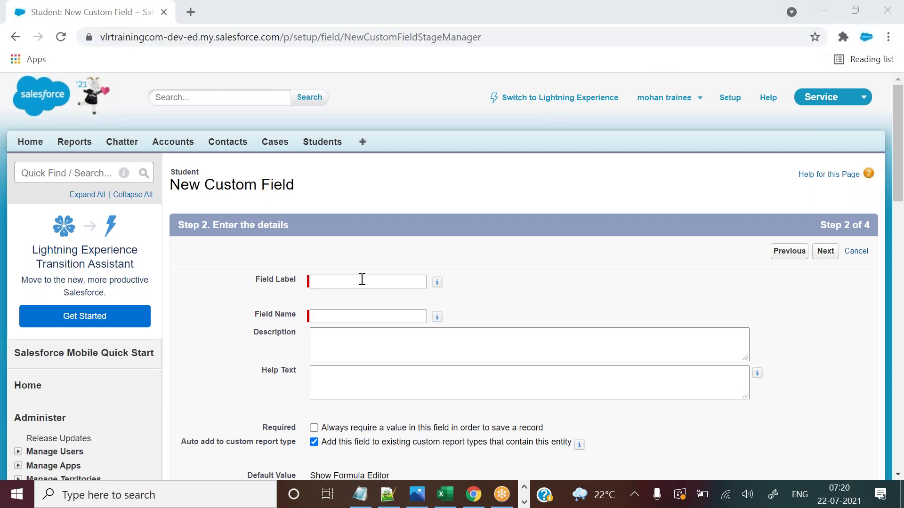
# Copy the 'Address' header from Excel and paste it as the Field Label, auto-filling Field Name.
pyautogui.click(447, 499)
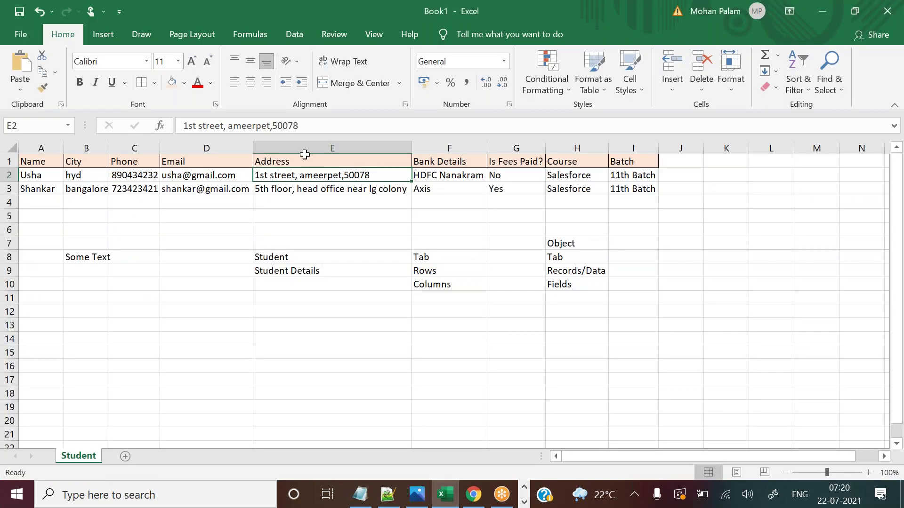
pyautogui.click(292, 161)
pyautogui.moveTo(231, 128); pyautogui.dragTo(182, 126)
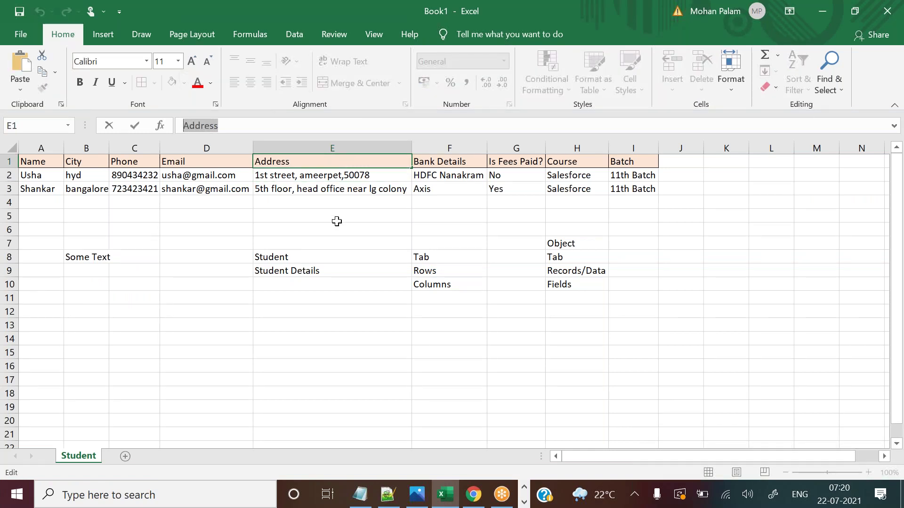
pyautogui.hotkey('ctrl', 'c')
pyautogui.hotkey('alt', 'Tab')
pyautogui.click(338, 282)
pyautogui.hotkey('ctrl', 'v')
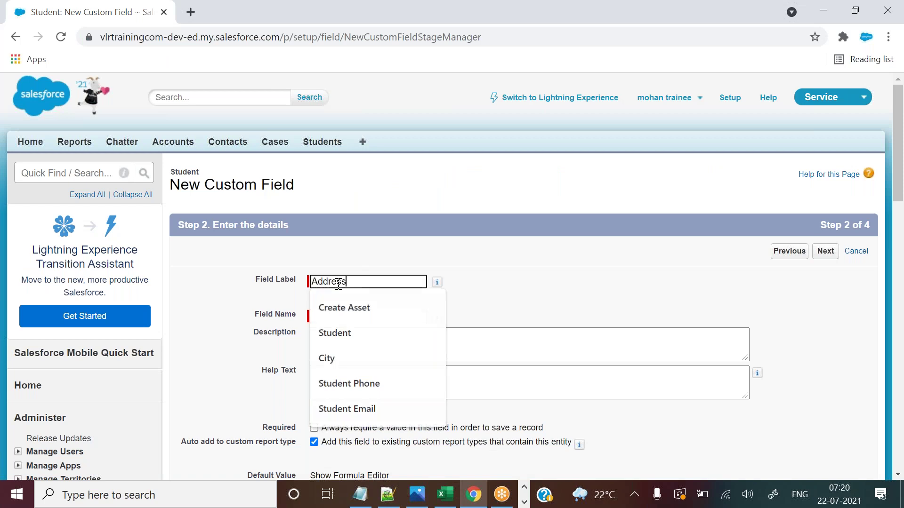
pyautogui.click(487, 302)
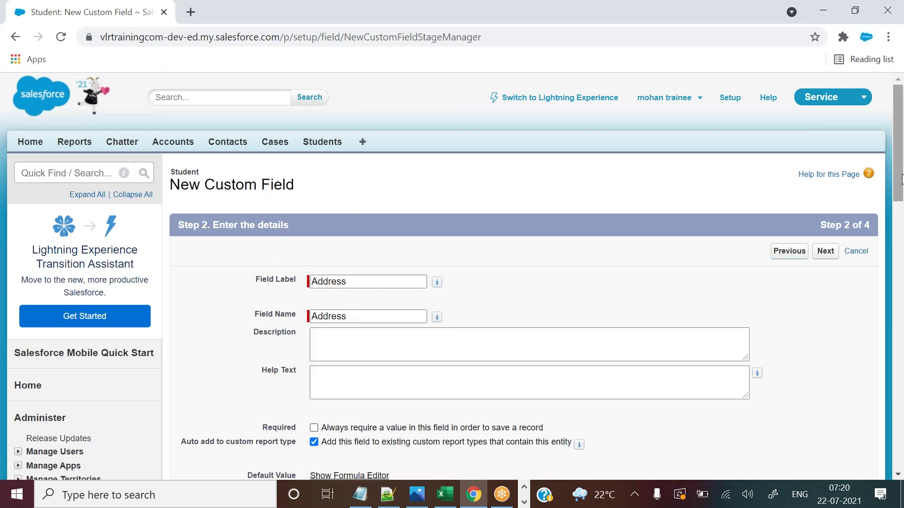
pyautogui.scroll(-2, 901, 179)
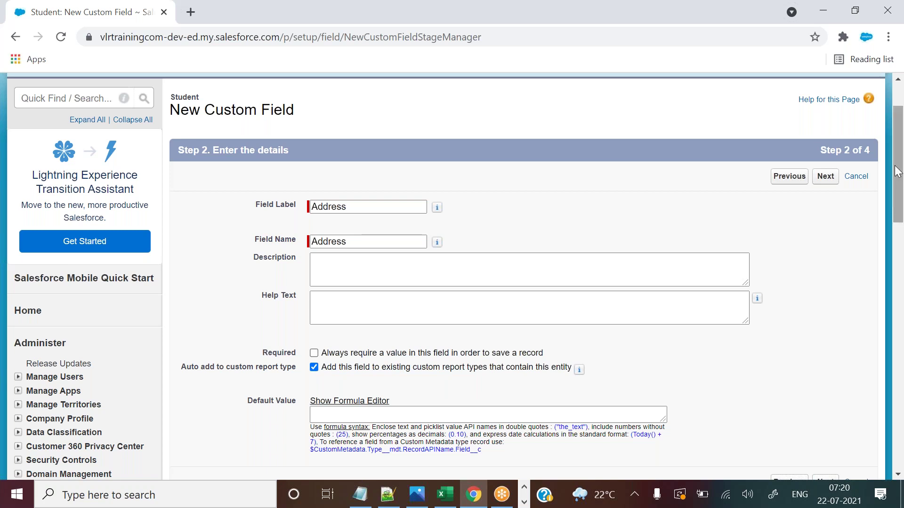
pyautogui.moveTo(900, 186)
pyautogui.mouseDown()
pyautogui.moveTo(895, 197)
pyautogui.moveTo(897, 190)
pyautogui.mouseUp()
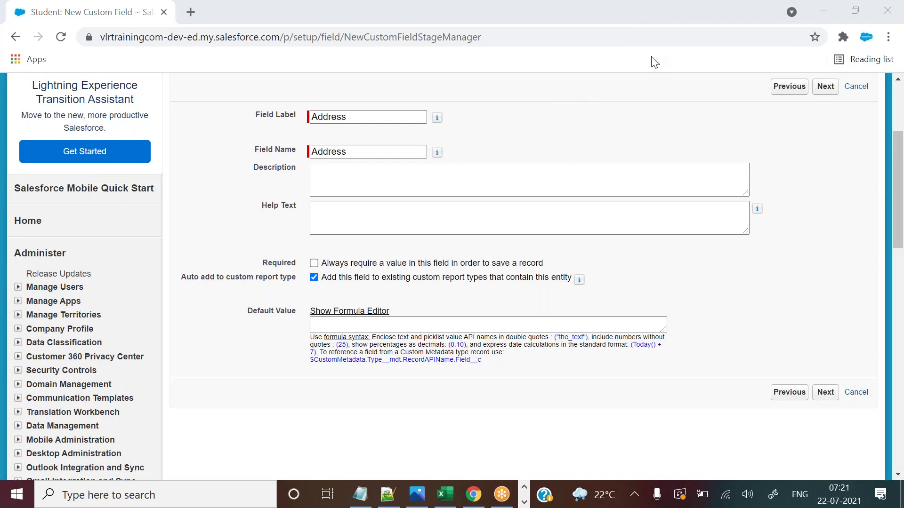
# Accept the default field-level security and Student Layout placement, then save the Address field.
pyautogui.click(827, 394)
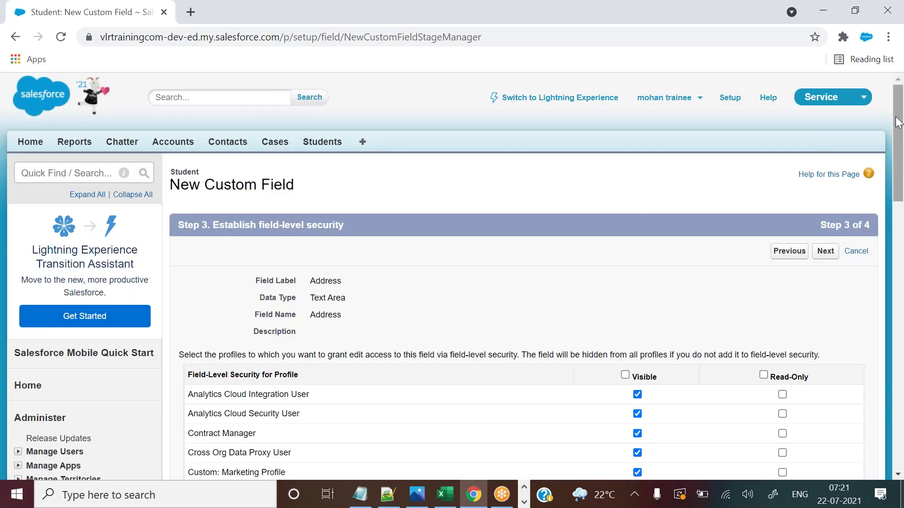
pyautogui.moveTo(898, 122); pyautogui.dragTo(897, 152)
pyautogui.click(825, 149)
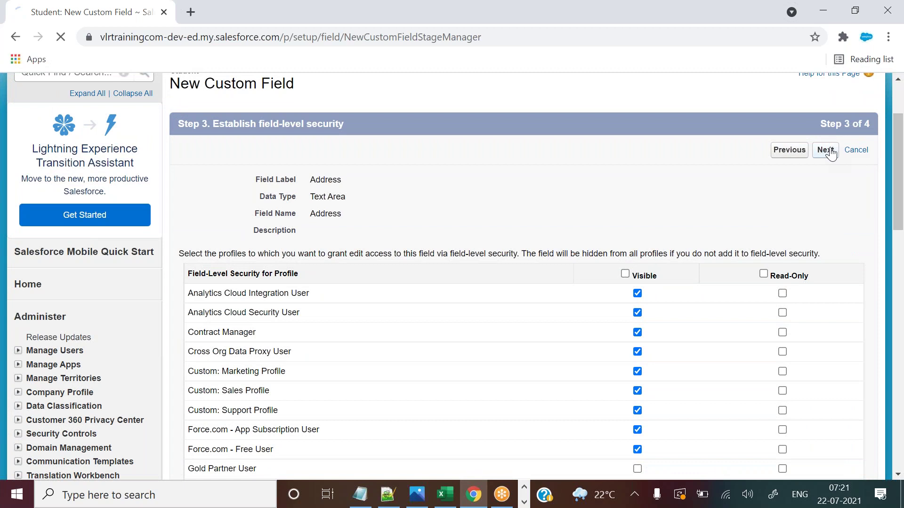
pyautogui.click(822, 251)
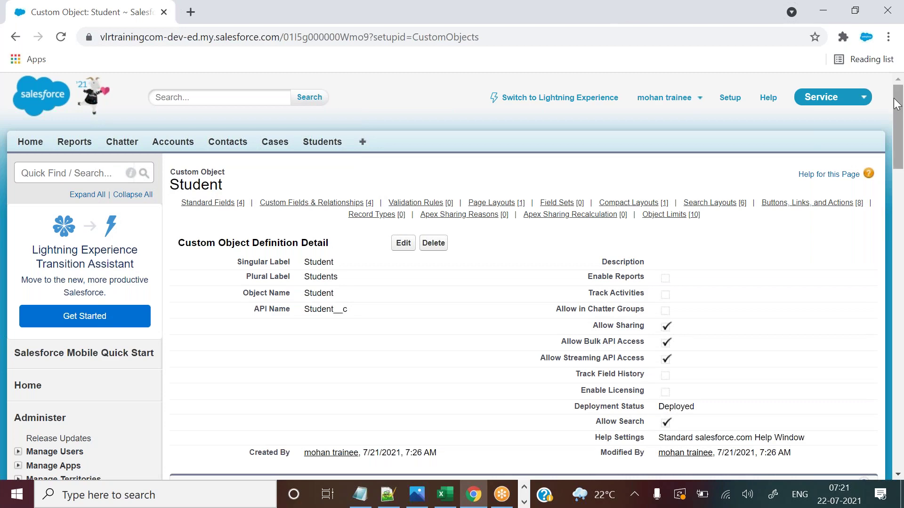
pyautogui.moveTo(898, 104); pyautogui.dragTo(894, 178)
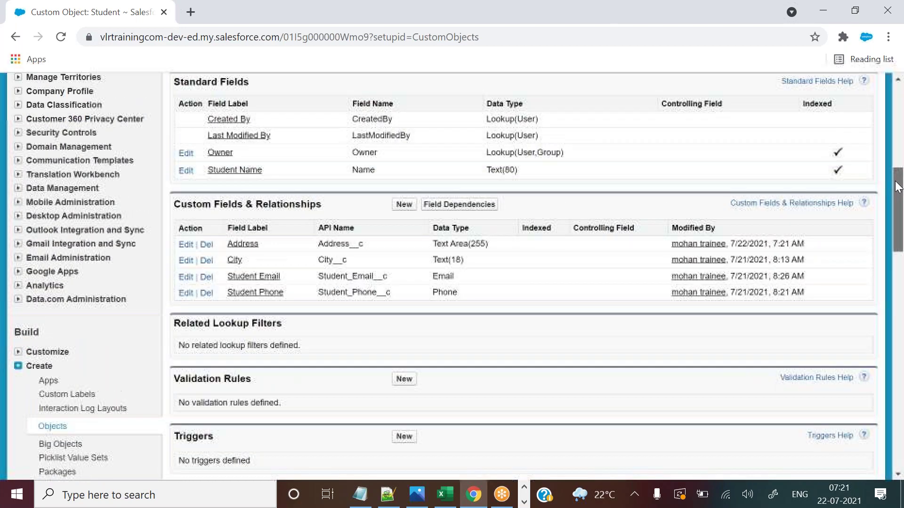
pyautogui.moveTo(320, 249); pyautogui.dragTo(363, 249)
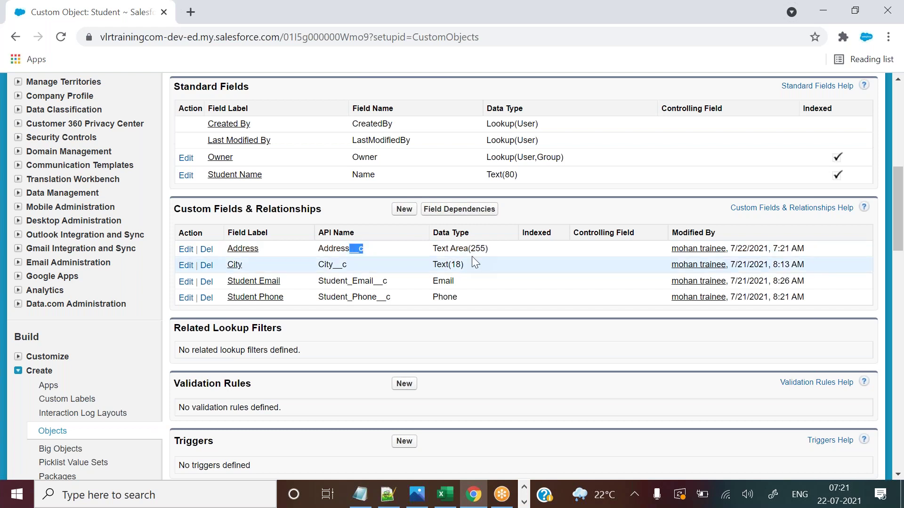
pyautogui.moveTo(498, 255); pyautogui.dragTo(470, 247)
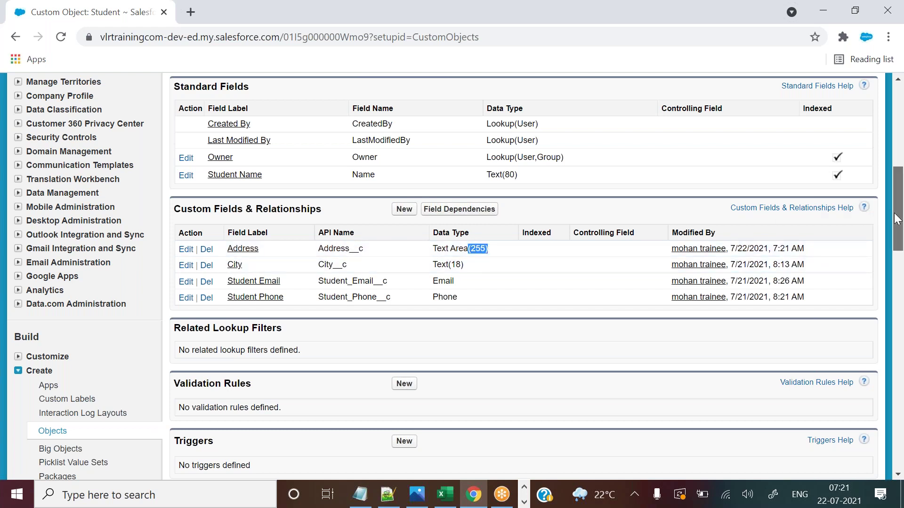
pyautogui.moveTo(897, 218); pyautogui.dragTo(897, 129)
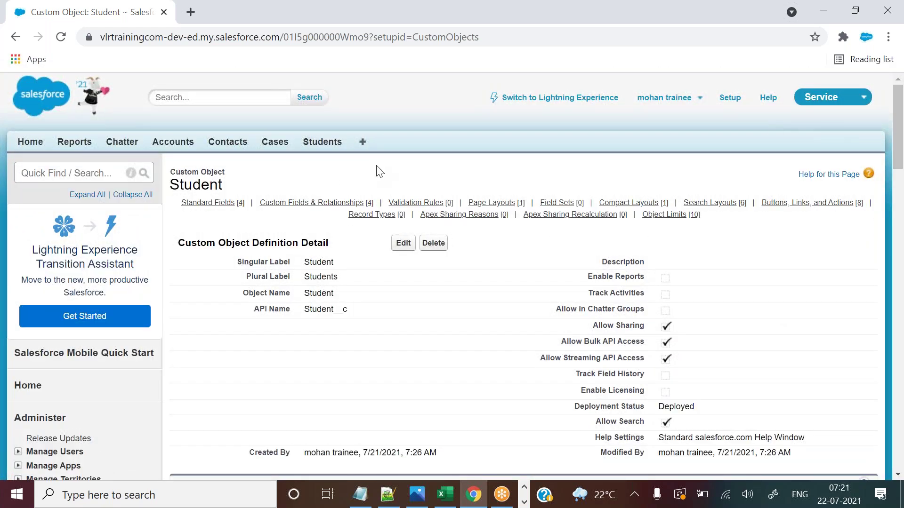
# Open the Students list in a new tab and start editing the first student's record.
pyautogui.rightClick(329, 149)
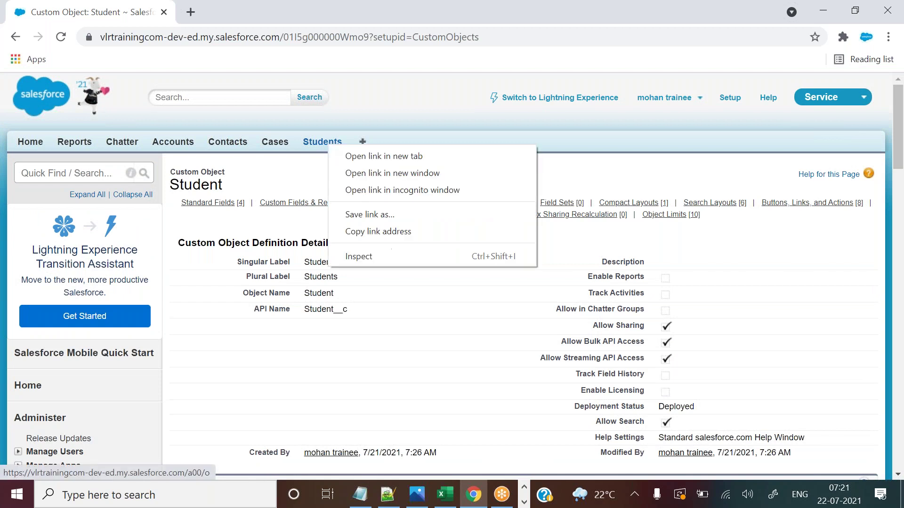
pyautogui.click(355, 157)
pyautogui.hotkey('ctrl', 'Tab')
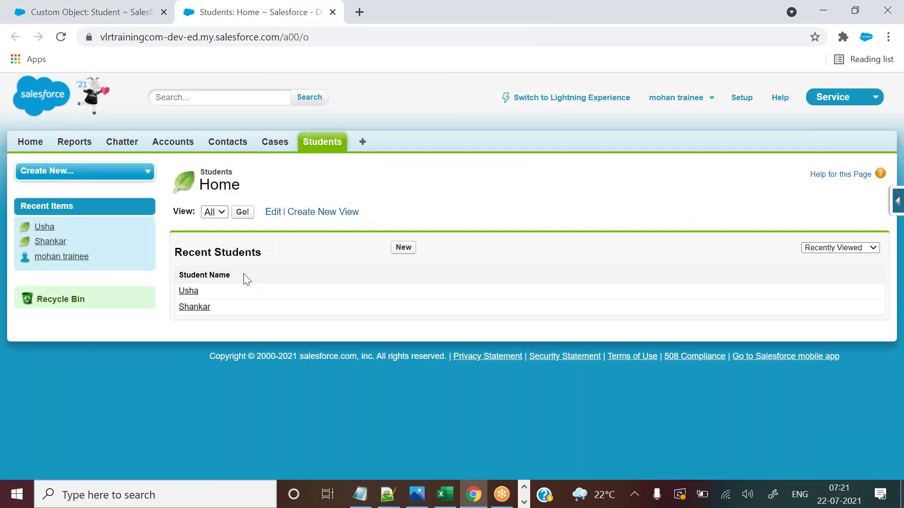
pyautogui.click(189, 292)
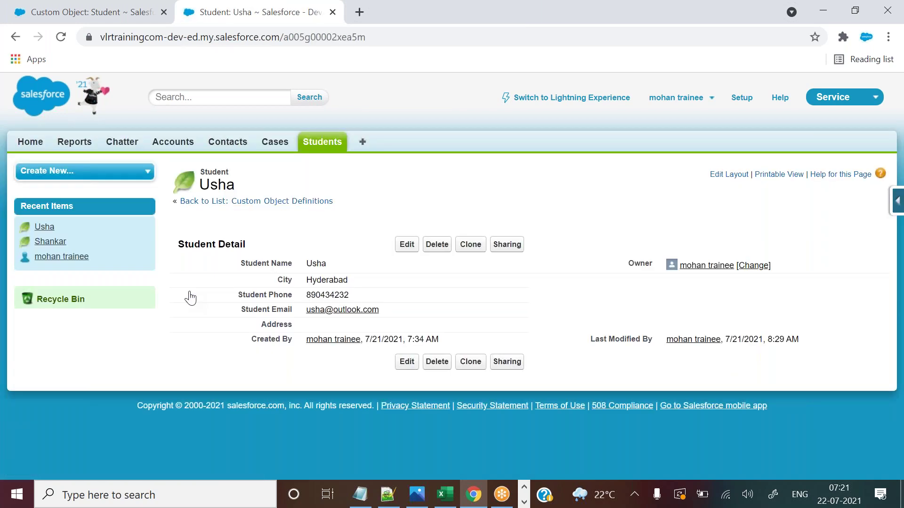
pyautogui.moveTo(261, 325); pyautogui.dragTo(286, 321)
pyautogui.click(405, 246)
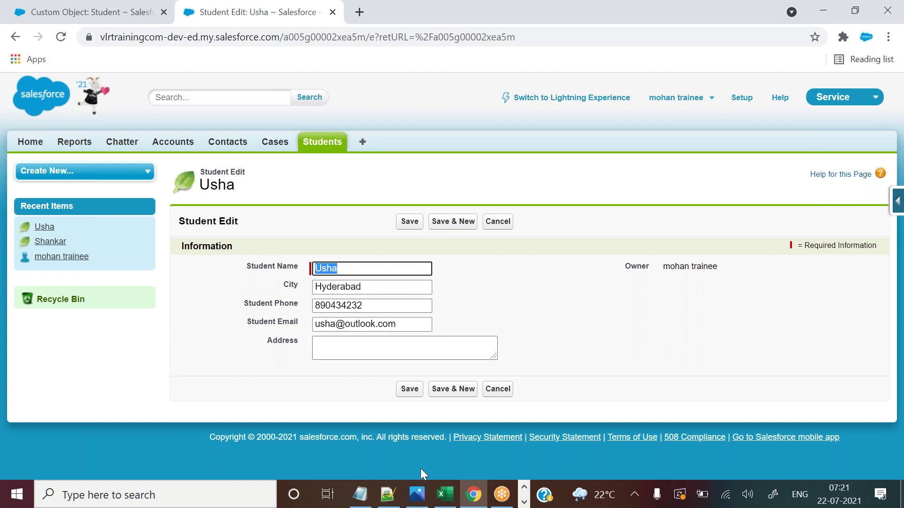
# Compare the City value Hyderabad with the new Address field and widen the empty Address box.
pyautogui.click(444, 495)
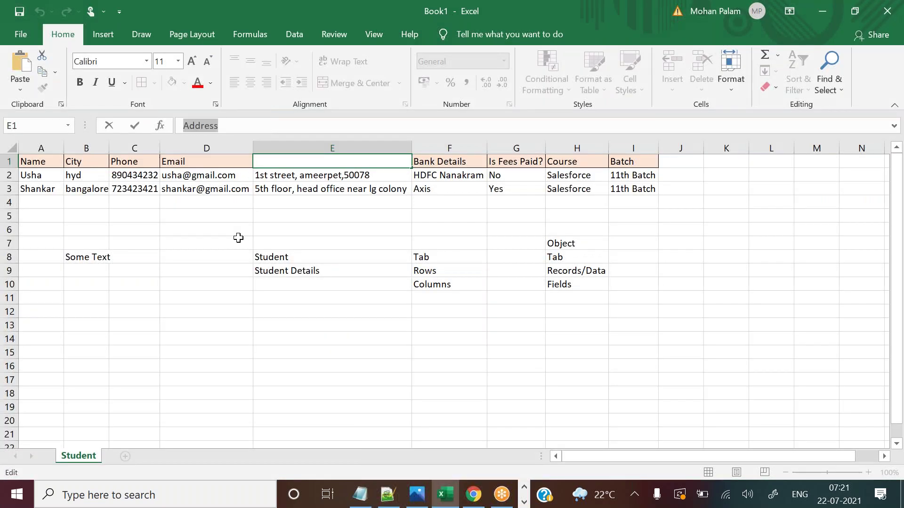
pyautogui.click(237, 238)
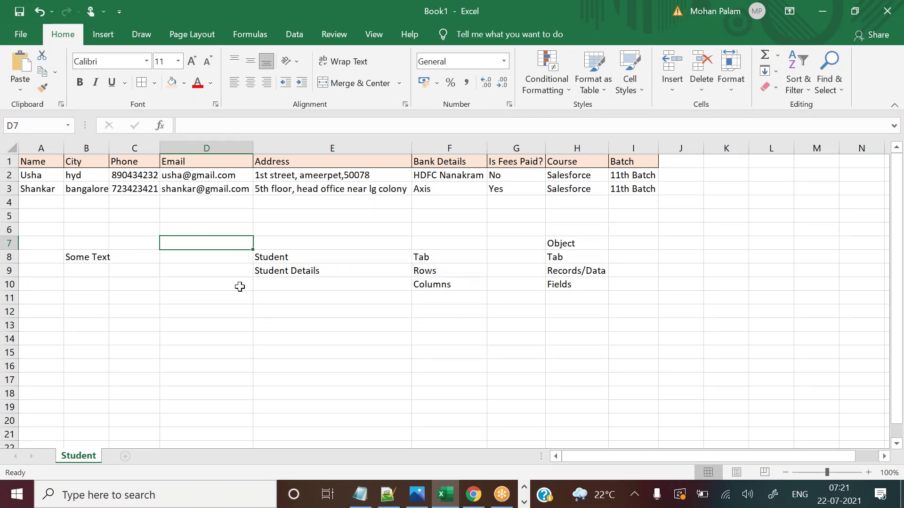
pyautogui.hotkey('alt', 'Tab')
pyautogui.moveTo(283, 286); pyautogui.dragTo(306, 288)
pyautogui.moveTo(383, 287); pyautogui.dragTo(312, 286)
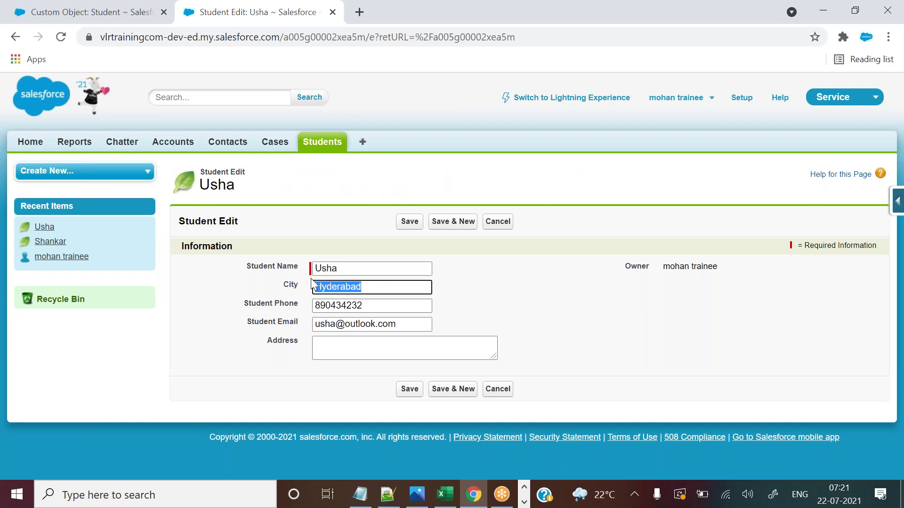
pyautogui.doubleClick(278, 342)
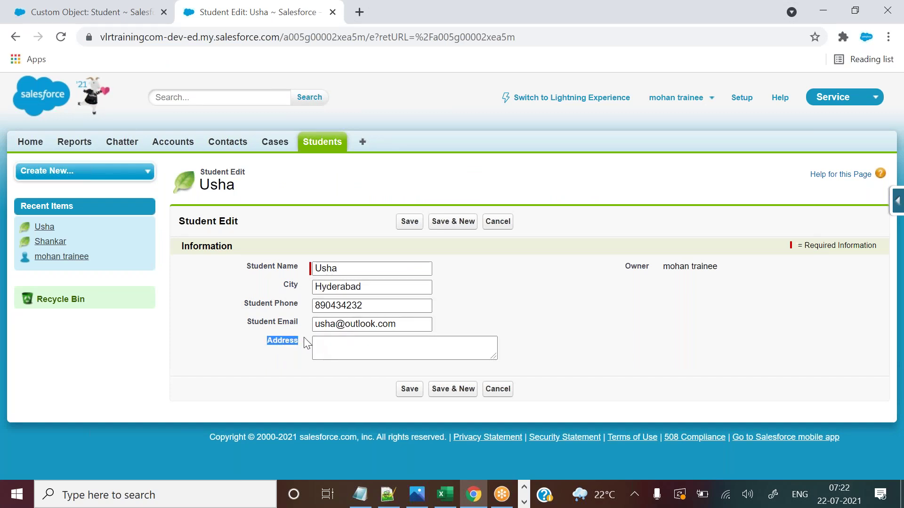
pyautogui.click(366, 345)
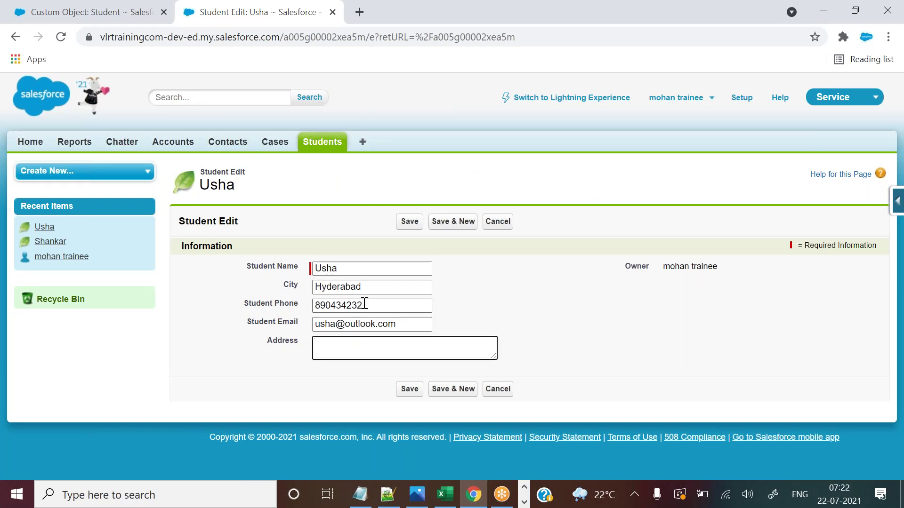
pyautogui.moveTo(365, 287); pyautogui.dragTo(305, 292)
pyautogui.click(360, 347)
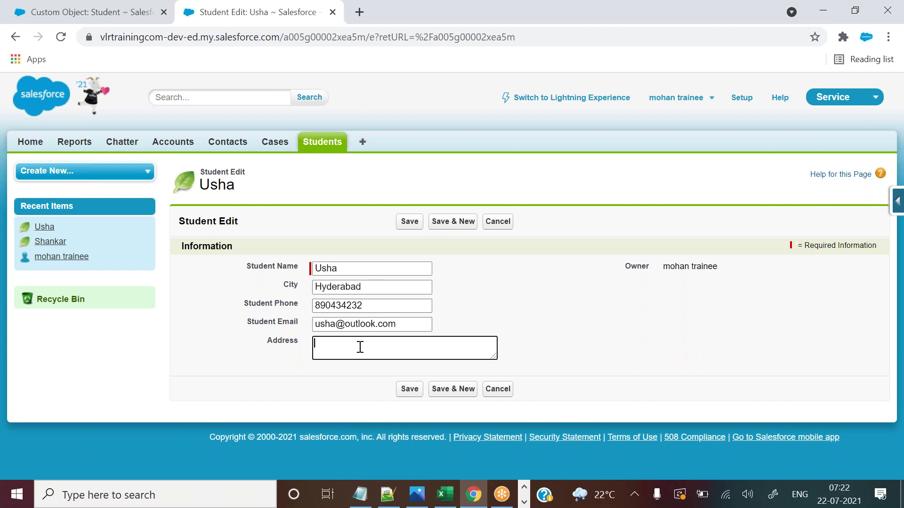
pyautogui.moveTo(493, 356); pyautogui.dragTo(539, 372)
pyautogui.moveTo(593, 363); pyautogui.dragTo(514, 374)
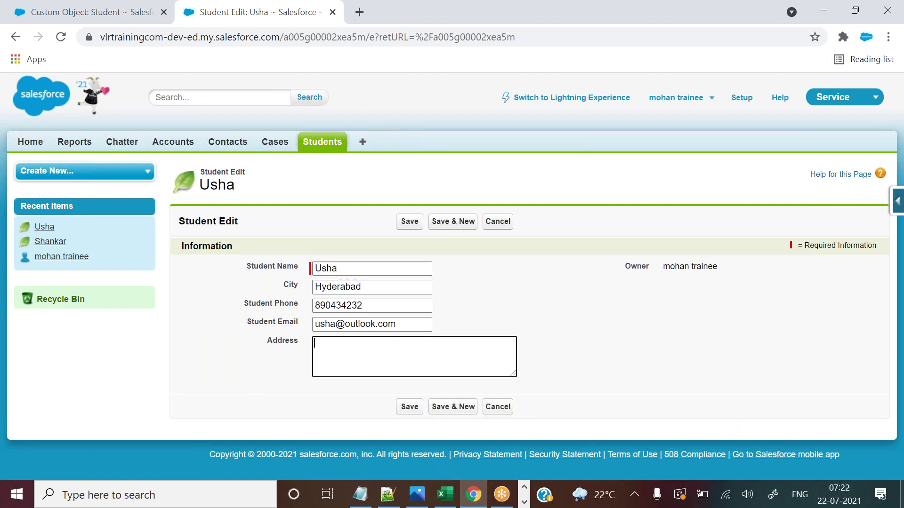
# Open the Address and City field details in new tabs, then cancel editing the Address field.
pyautogui.click(157, 4)
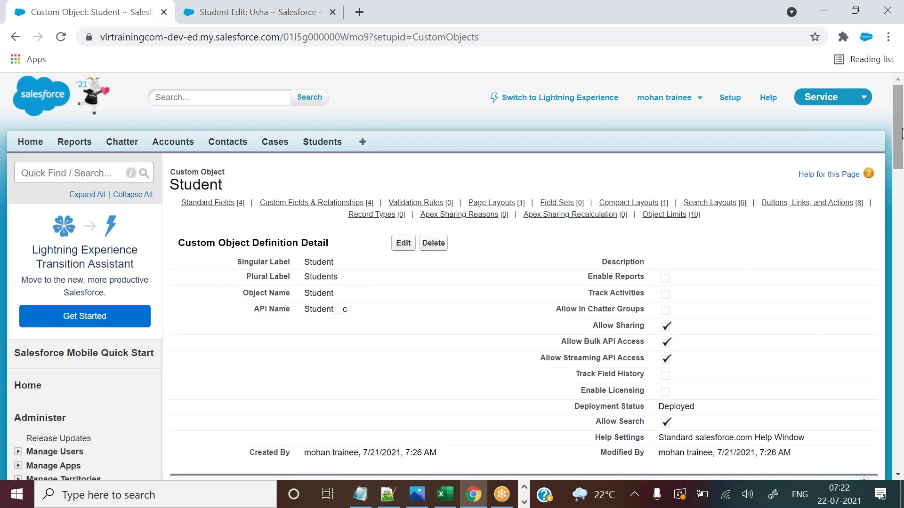
pyautogui.moveTo(899, 123); pyautogui.dragTo(898, 194)
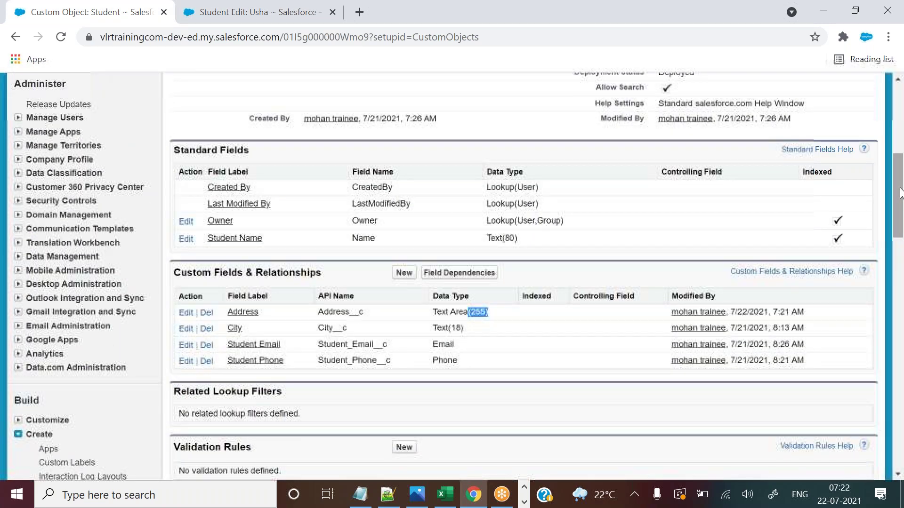
pyautogui.middleClick(255, 314)
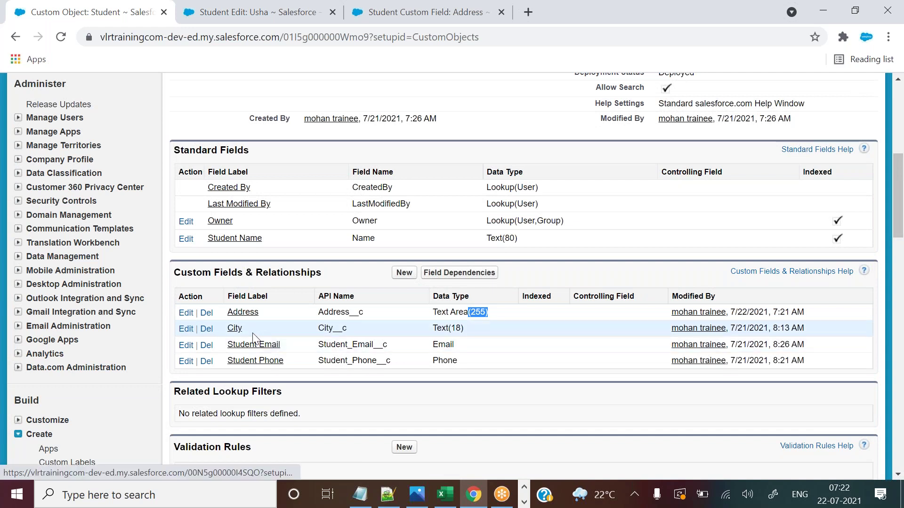
pyautogui.middleClick(235, 330)
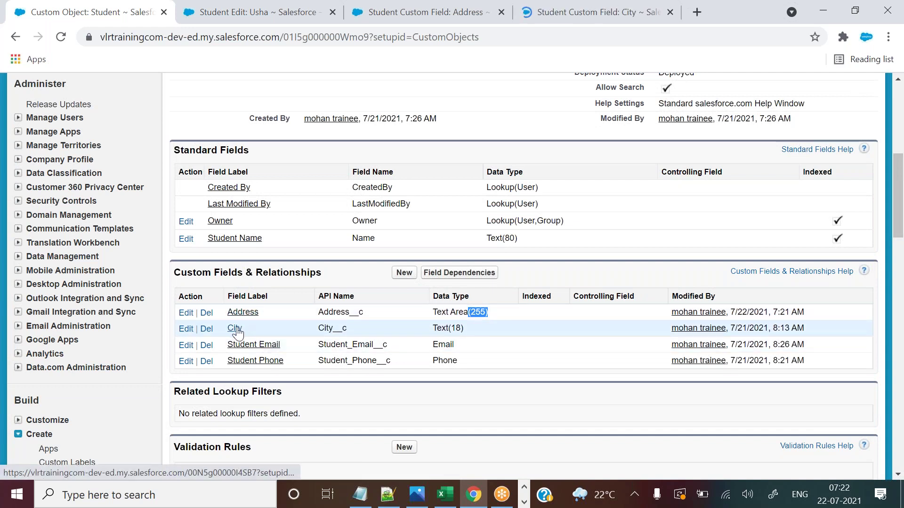
pyautogui.middleClick(237, 331)
pyautogui.click(391, 5)
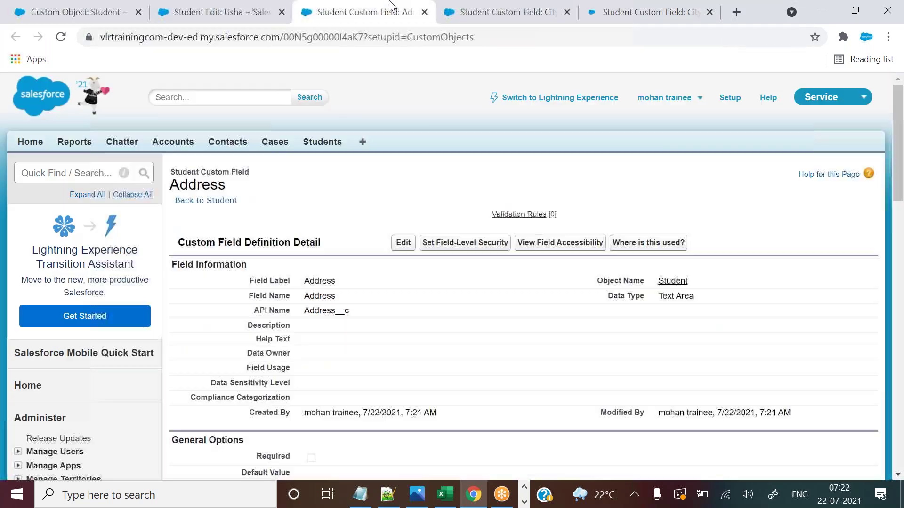
pyautogui.moveTo(898, 146)
pyautogui.mouseDown()
pyautogui.moveTo(897, 192)
pyautogui.moveTo(894, 141)
pyautogui.mouseUp()
pyautogui.click(399, 245)
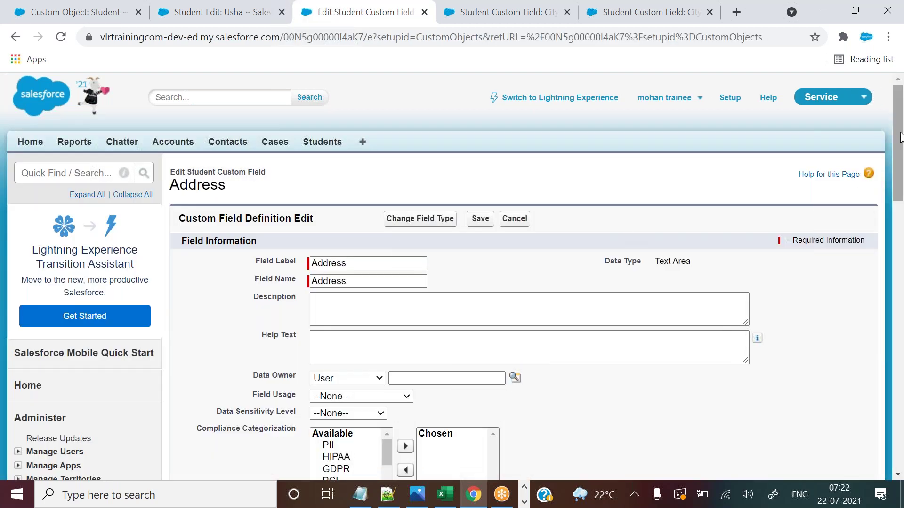
pyautogui.moveTo(898, 134); pyautogui.dragTo(730, 115)
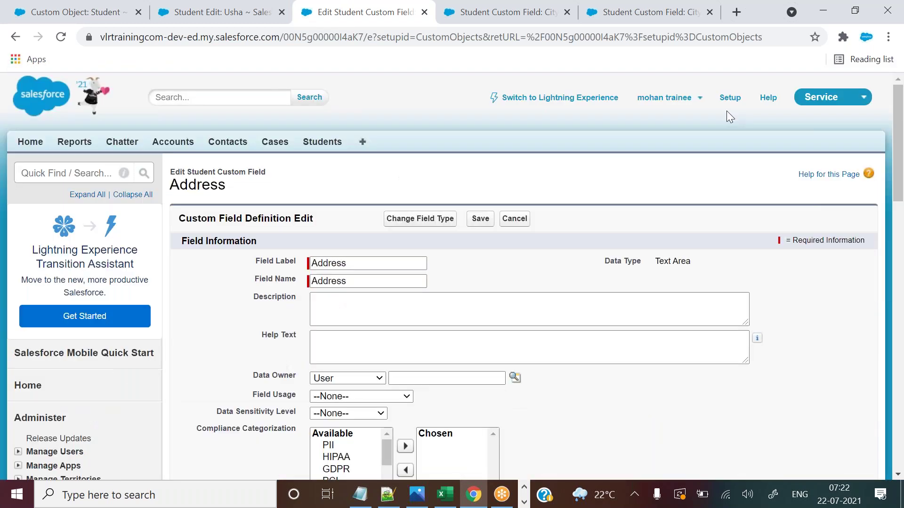
pyautogui.click(513, 221)
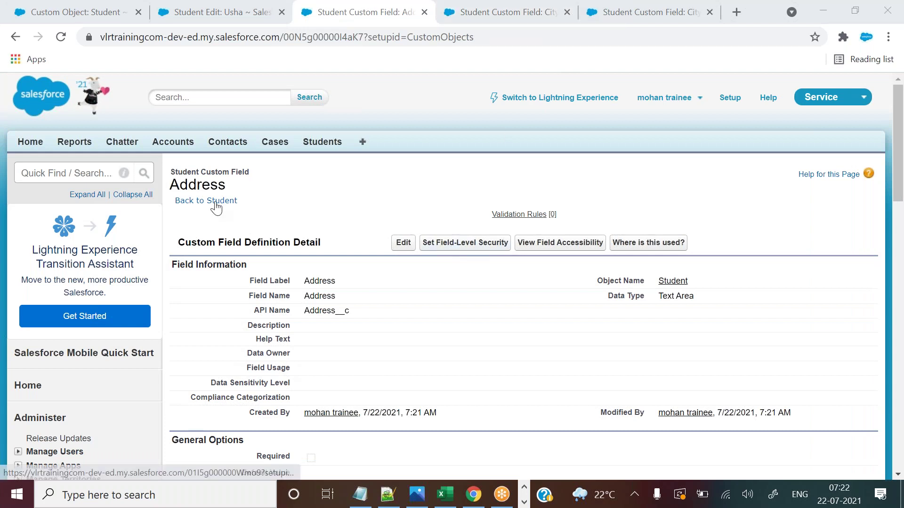
# Return to the Student object and start a new field under Custom Fields & Relationships.
pyautogui.click(218, 202)
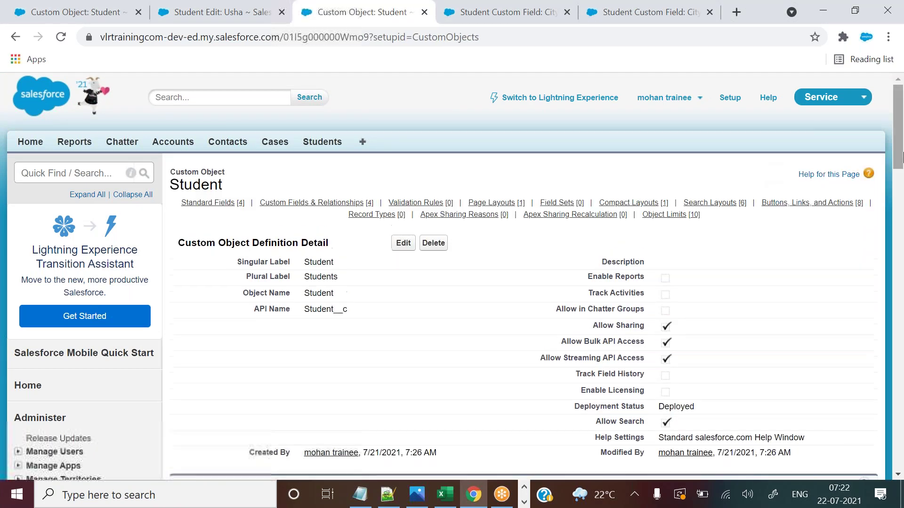
pyautogui.moveTo(902, 159); pyautogui.dragTo(903, 200)
pyautogui.click(404, 278)
# Review the Text and Text Area type descriptions, noting the 255-character limit.
pyautogui.moveTo(900, 142); pyautogui.dragTo(902, 287)
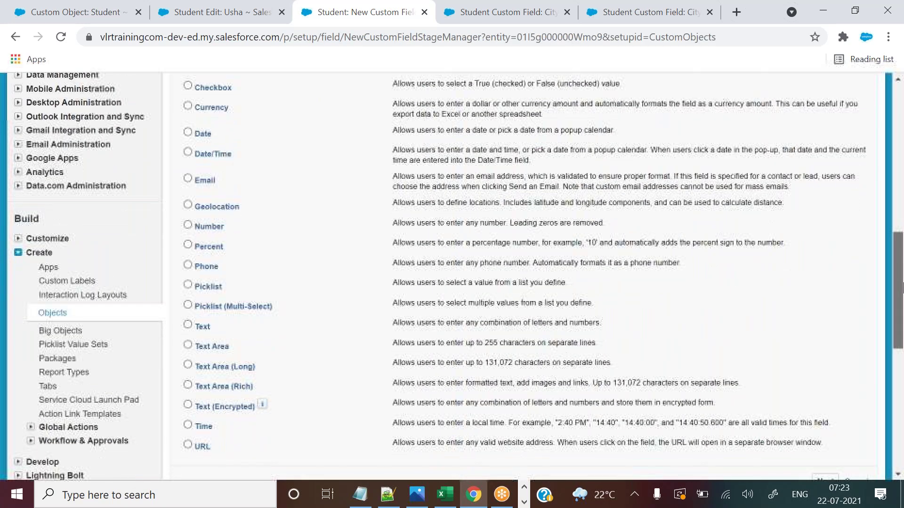
pyautogui.moveTo(193, 349); pyautogui.dragTo(230, 347)
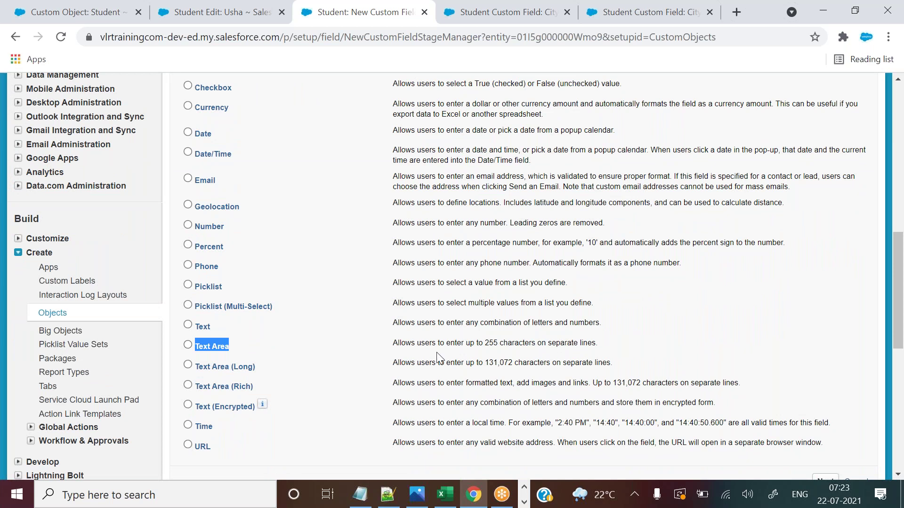
pyautogui.moveTo(485, 343); pyautogui.dragTo(499, 343)
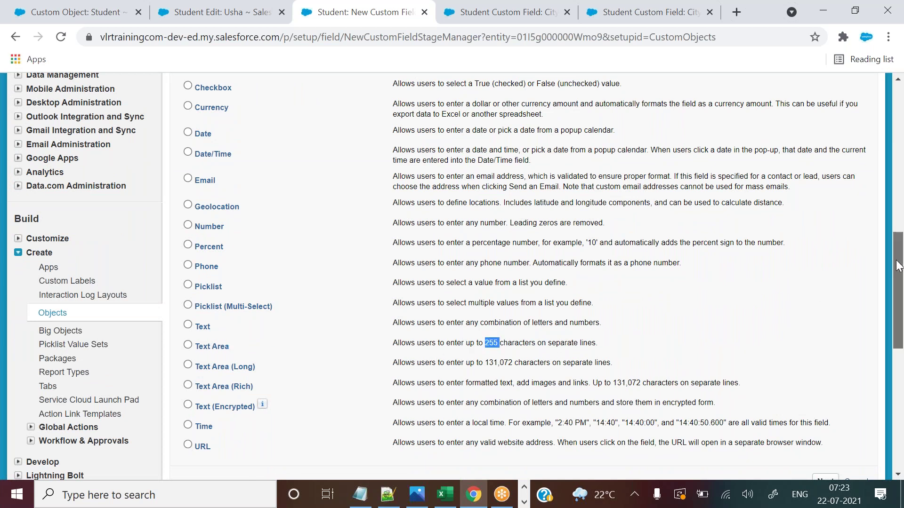
pyautogui.moveTo(898, 267); pyautogui.dragTo(897, 275)
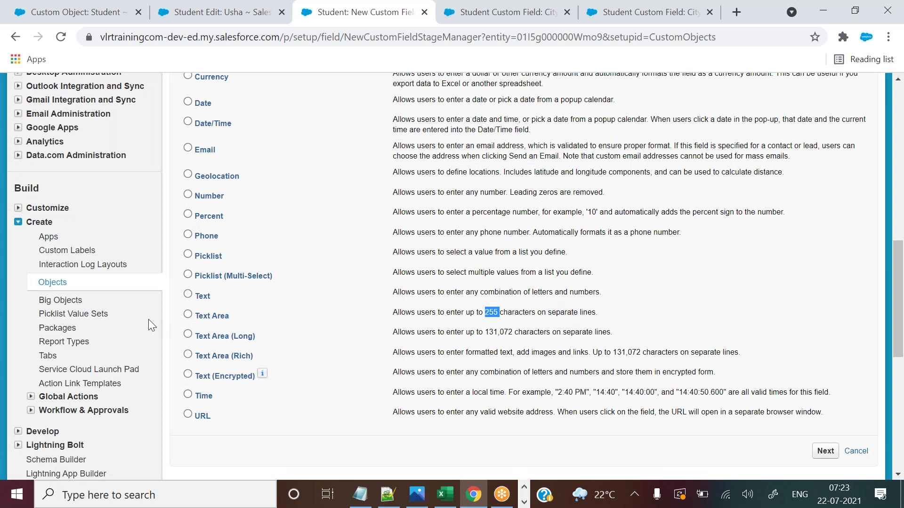
pyautogui.doubleClick(199, 296)
pyautogui.moveTo(392, 294); pyautogui.dragTo(601, 294)
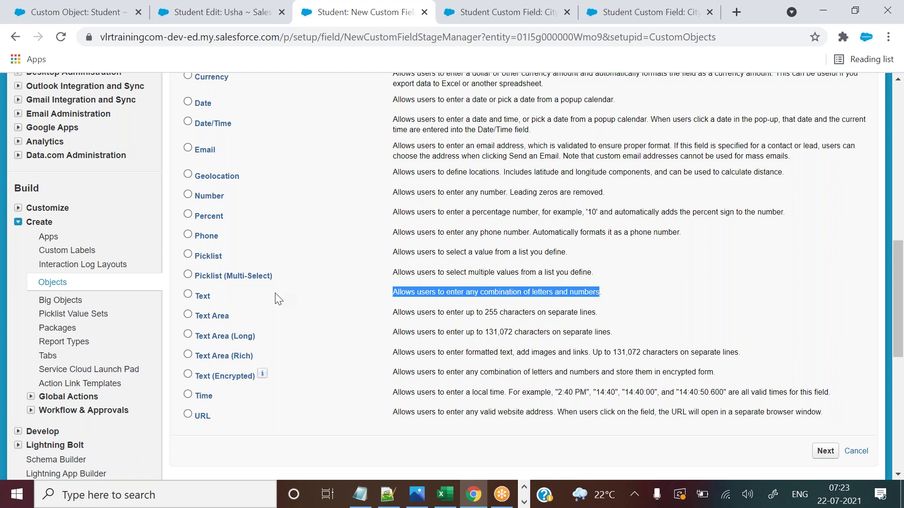
pyautogui.doubleClick(200, 296)
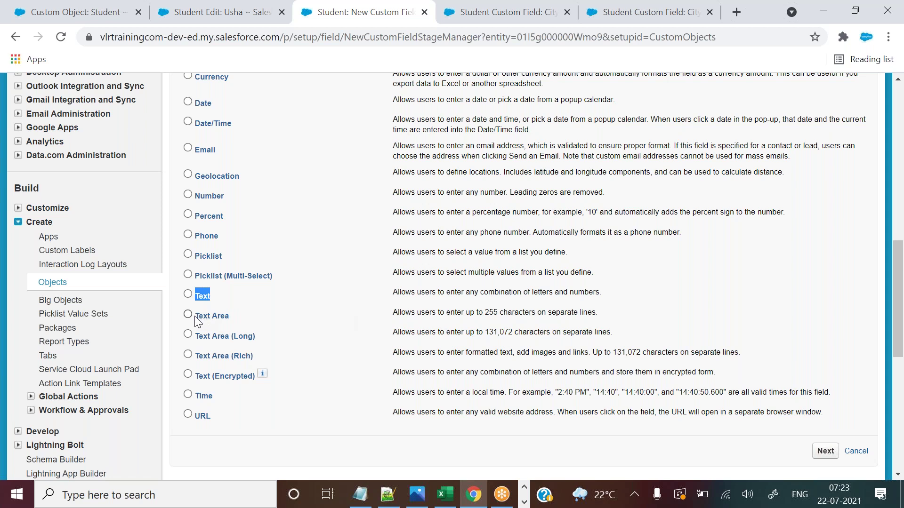
pyautogui.moveTo(196, 317); pyautogui.dragTo(231, 319)
pyautogui.moveTo(398, 310); pyautogui.dragTo(575, 312)
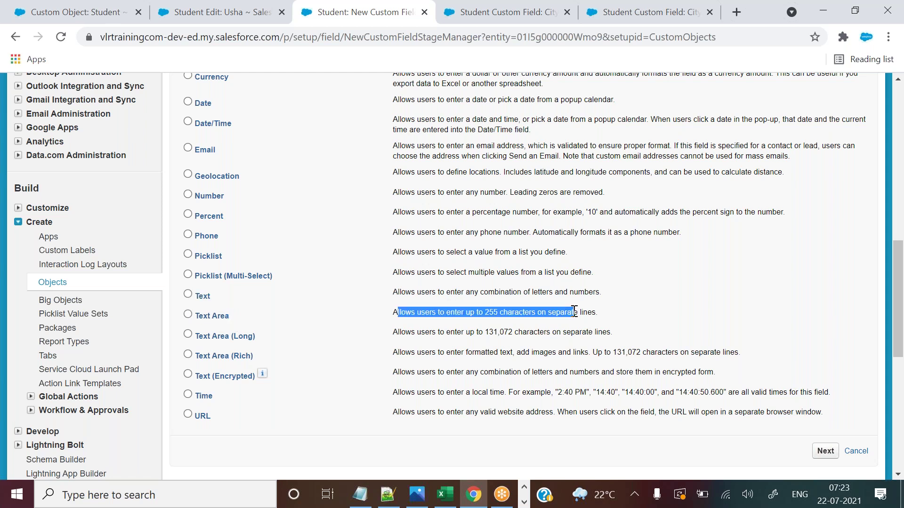
# Flip between the edit form and type list, then show the City field's detail page.
pyautogui.click(248, 4)
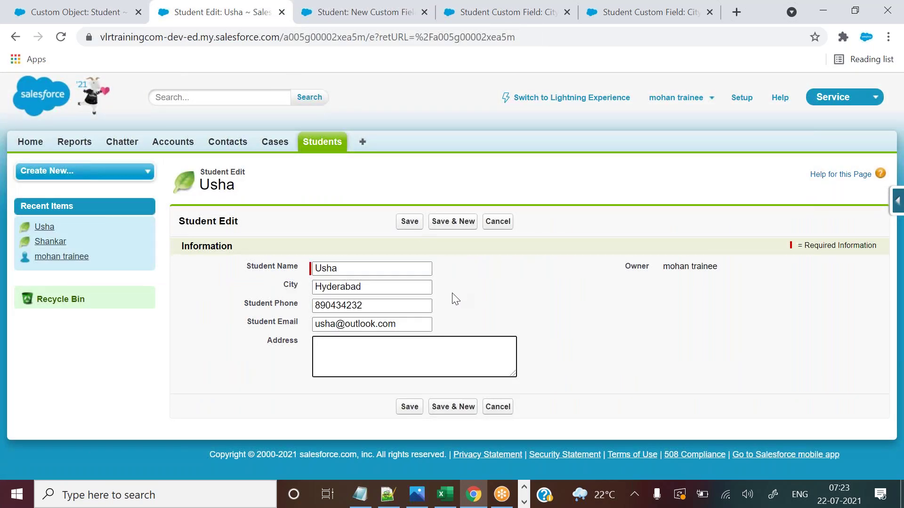
pyautogui.click(343, 6)
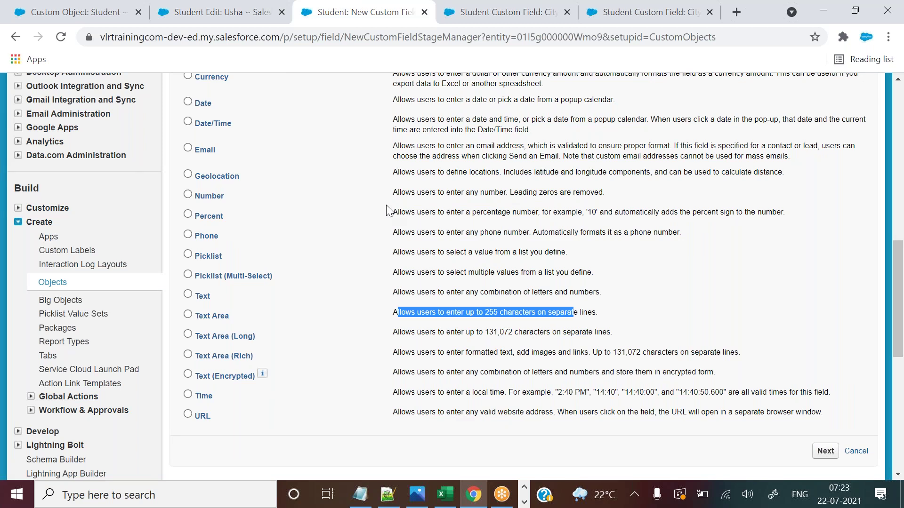
pyautogui.click(226, 6)
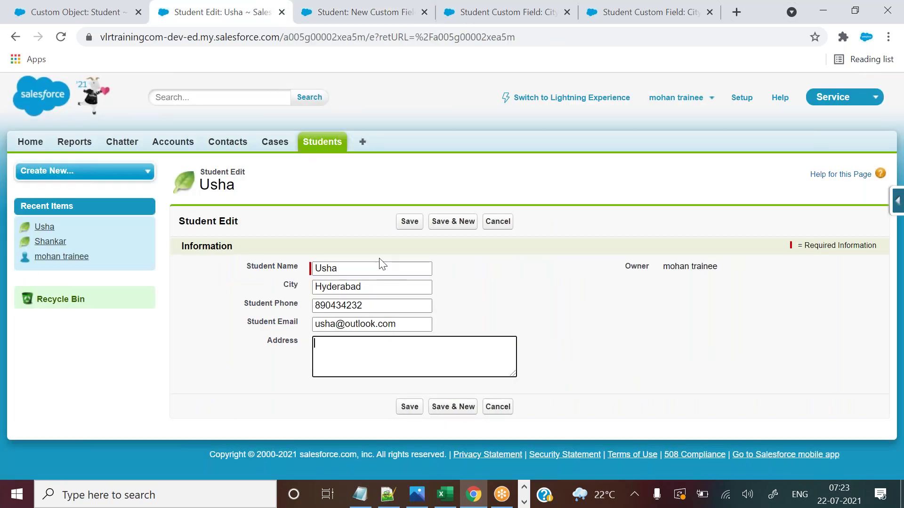
pyautogui.click(384, 10)
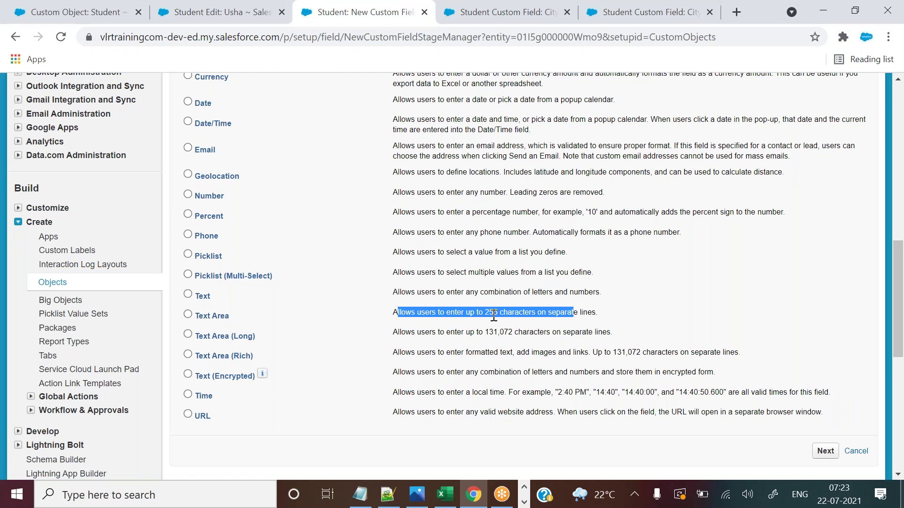
pyautogui.click(513, 6)
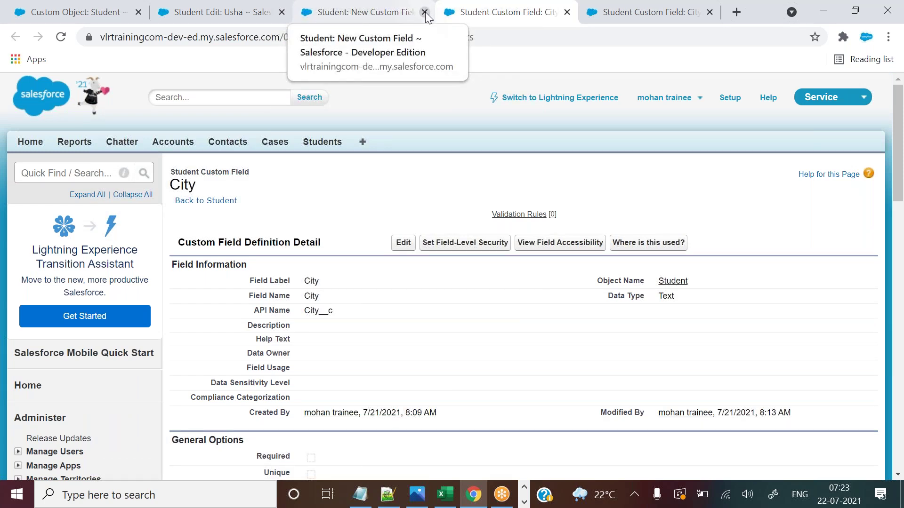
# In Notepad++, add the note 'Test & Text area max charactor length = 255 chars' under Record detail page.
pyautogui.click(387, 495)
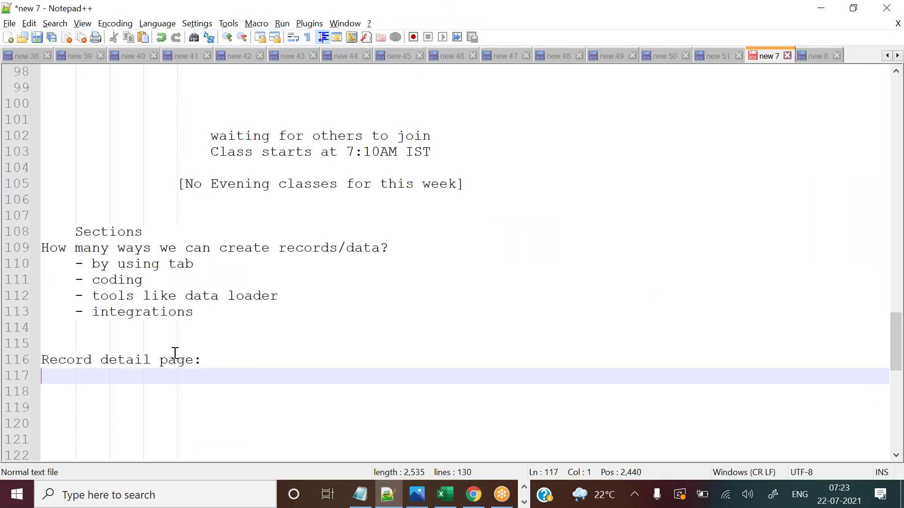
pyautogui.write('Tes')
pyautogui.write('t & ')
pyautogui.write('Te')
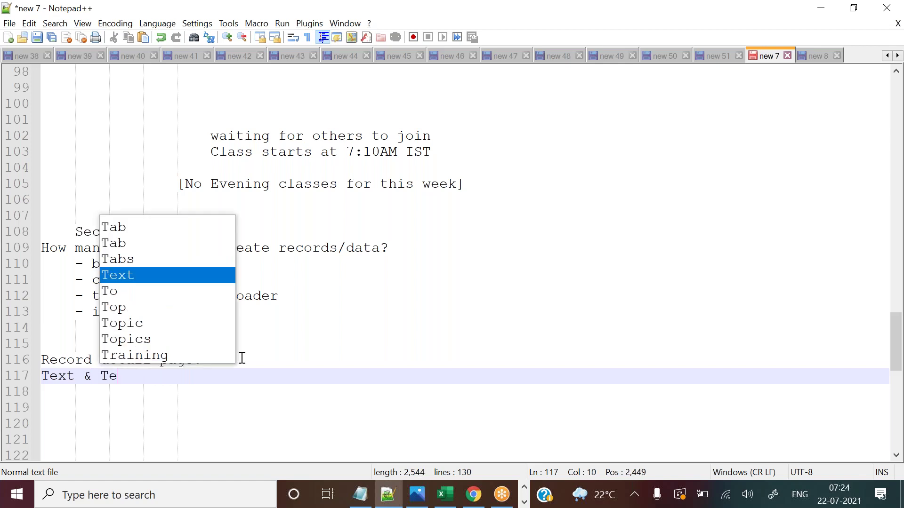
pyautogui.write('xt area max charactor leng')
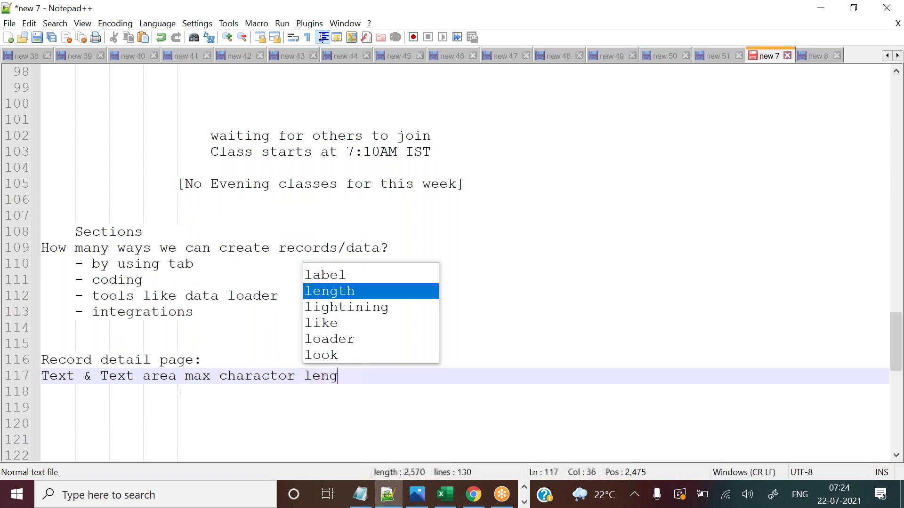
pyautogui.write('th = ')
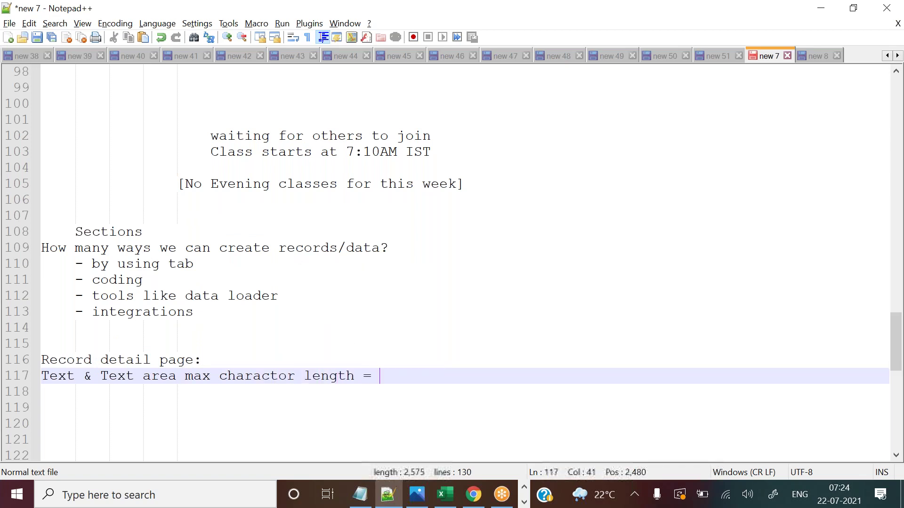
pyautogui.write('255 chars')
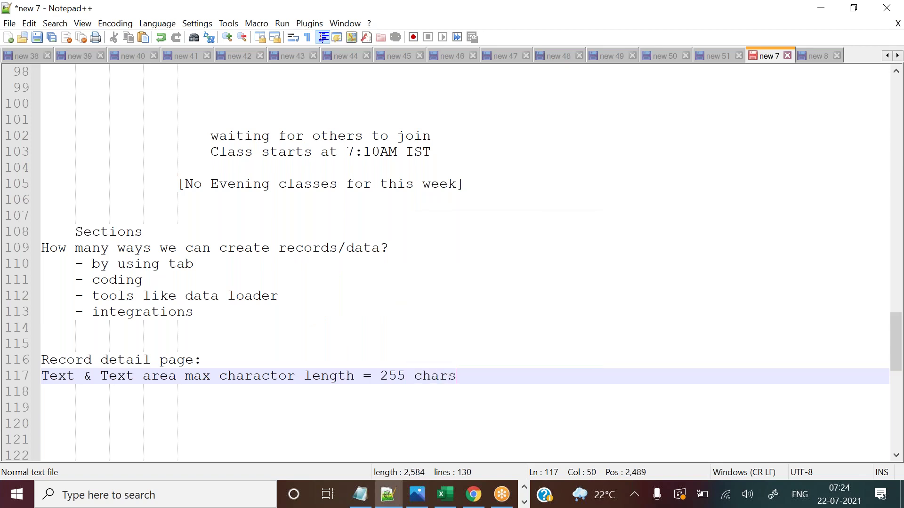
pyautogui.click(474, 495)
# On the Student Edit tab, drag the empty Address box larger and place the caret in it.
pyautogui.click(365, 8)
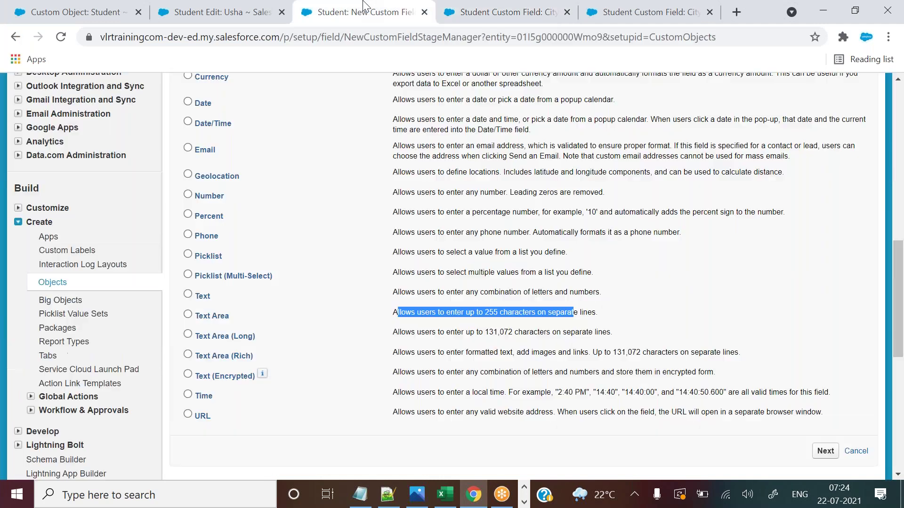
pyautogui.click(251, 7)
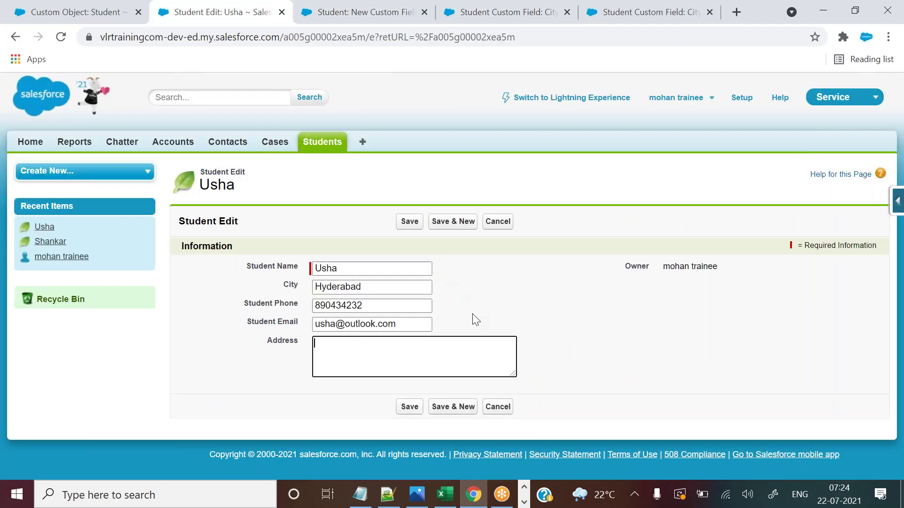
pyautogui.moveTo(512, 372); pyautogui.dragTo(550, 366)
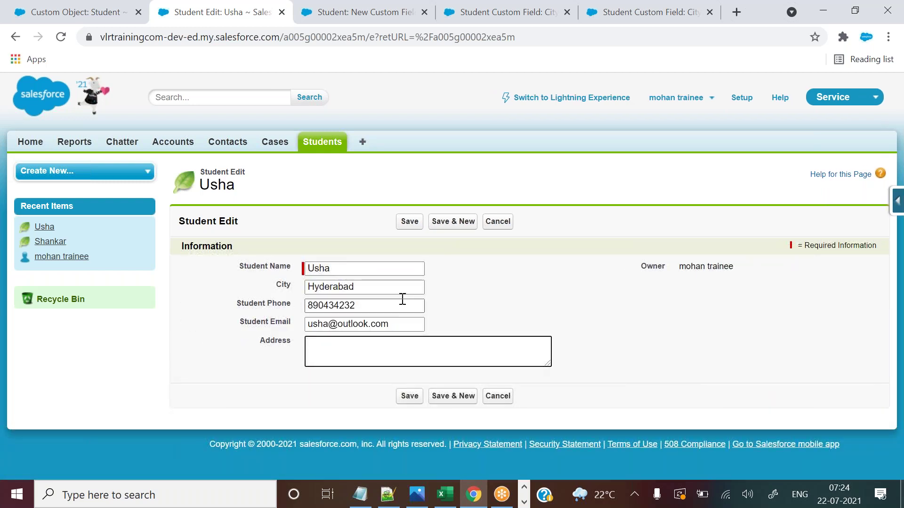
pyautogui.click(422, 290)
pyautogui.click(366, 357)
# Paste the address text from Excel cell E2 into the Salesforce Address field.
pyautogui.click(445, 494)
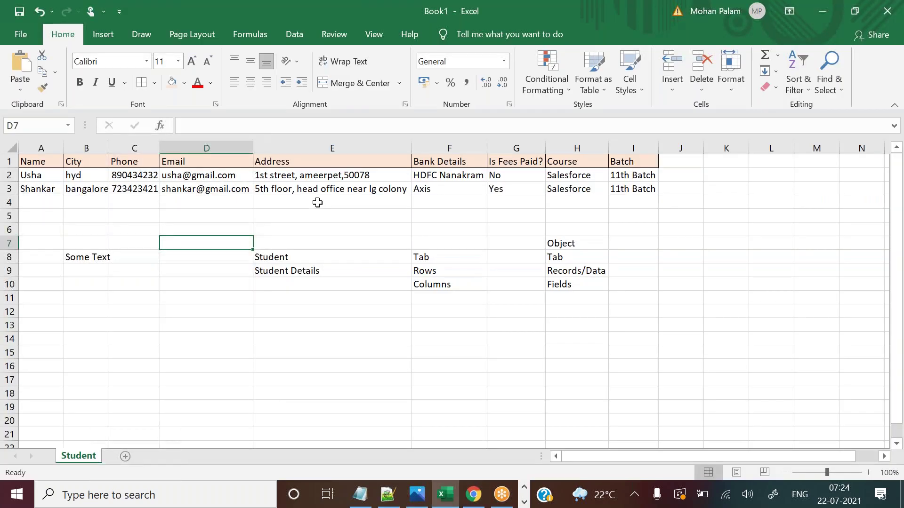
pyautogui.click(305, 178)
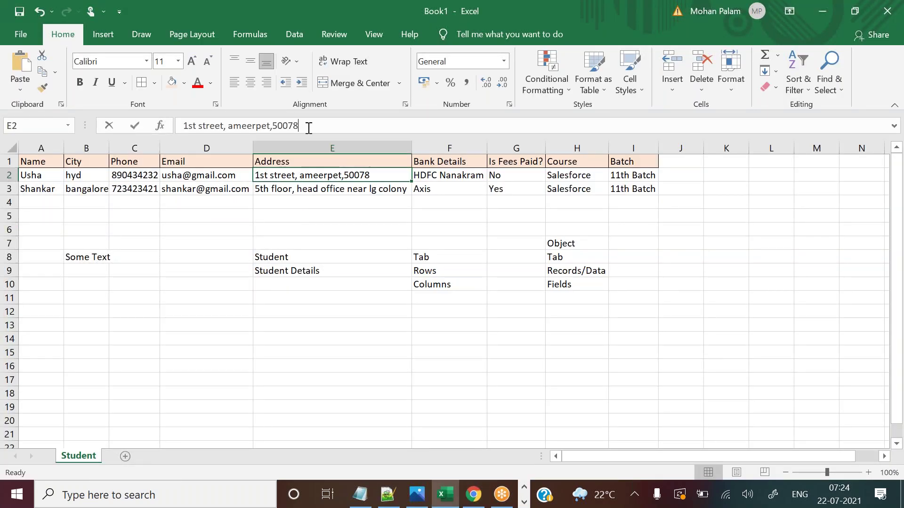
pyautogui.moveTo(306, 125); pyautogui.dragTo(183, 125)
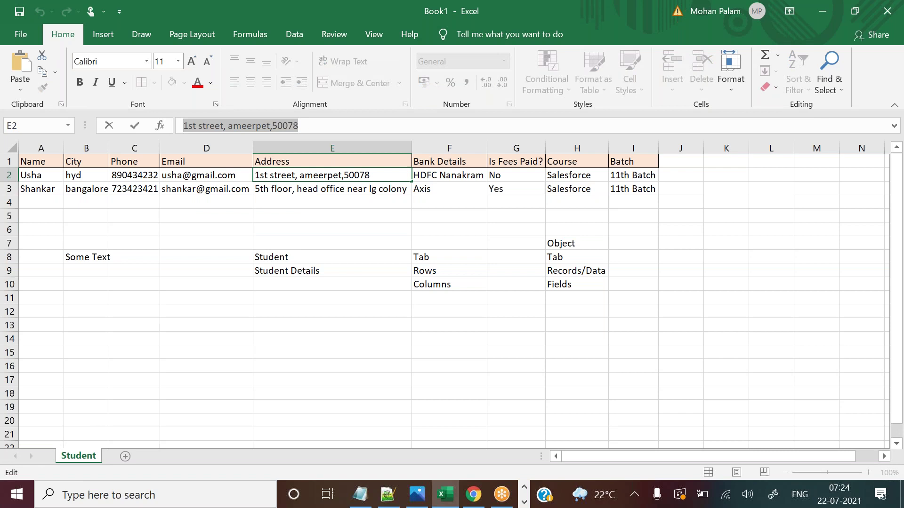
pyautogui.hotkey('ctrl', 'c')
pyautogui.hotkey('alt', 'Tab')
pyautogui.hotkey('ctrl', 'v')
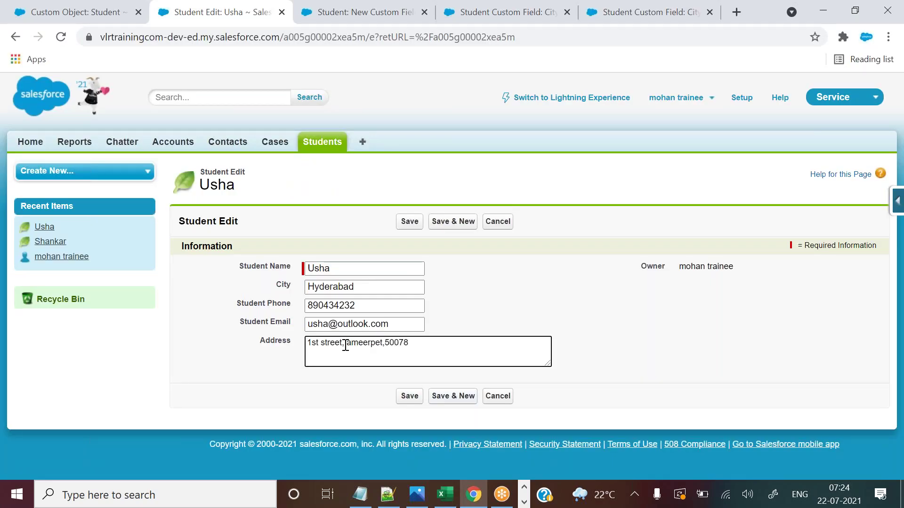
# Break the pasted address into three lines at the commas and save the student record.
pyautogui.click(343, 344)
pyautogui.press('Return')
pyautogui.click(347, 354)
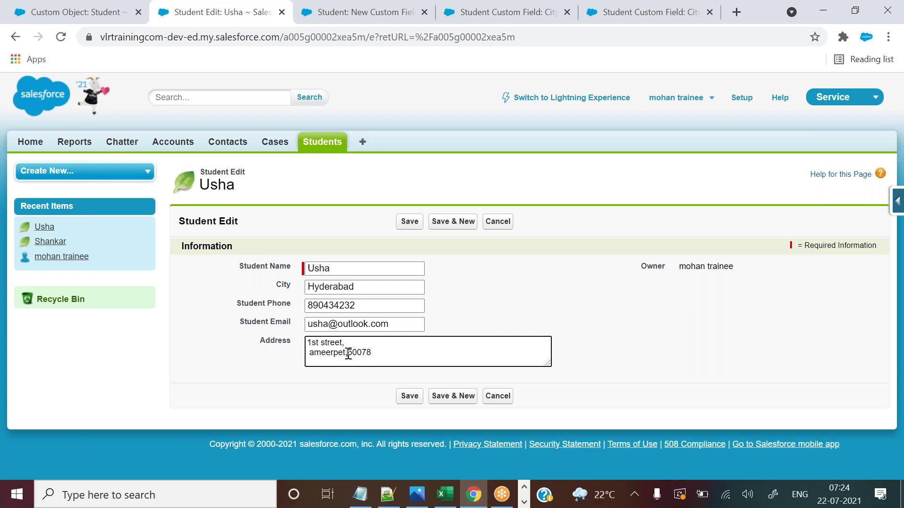
pyautogui.press('Return')
pyautogui.click(405, 400)
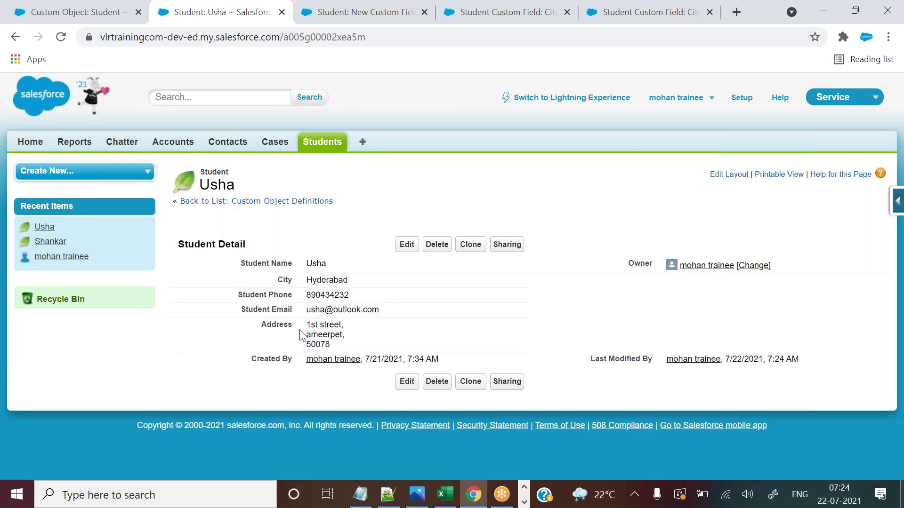
pyautogui.moveTo(305, 325); pyautogui.dragTo(330, 340)
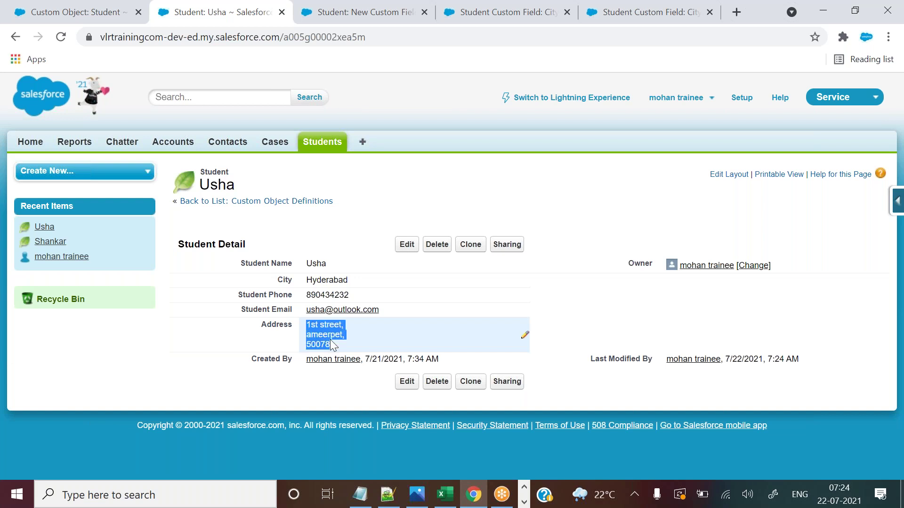
pyautogui.click(250, 351)
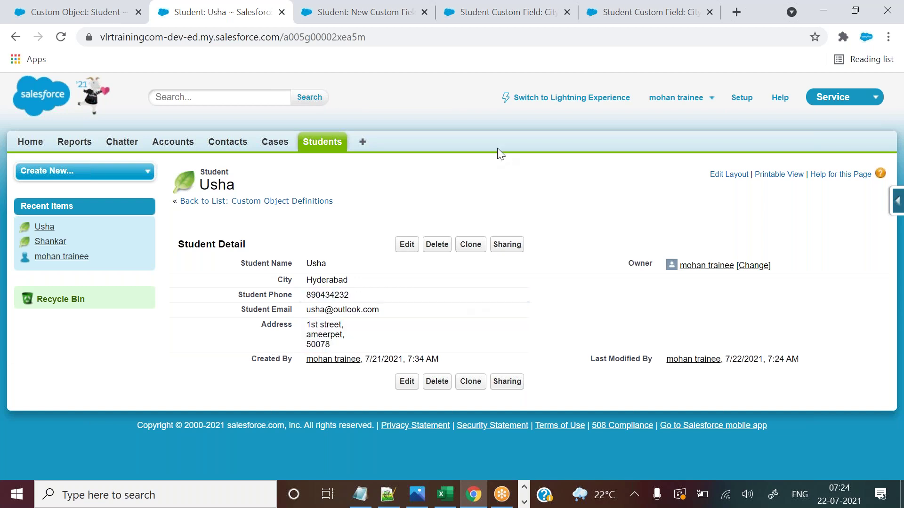
pyautogui.click(455, 492)
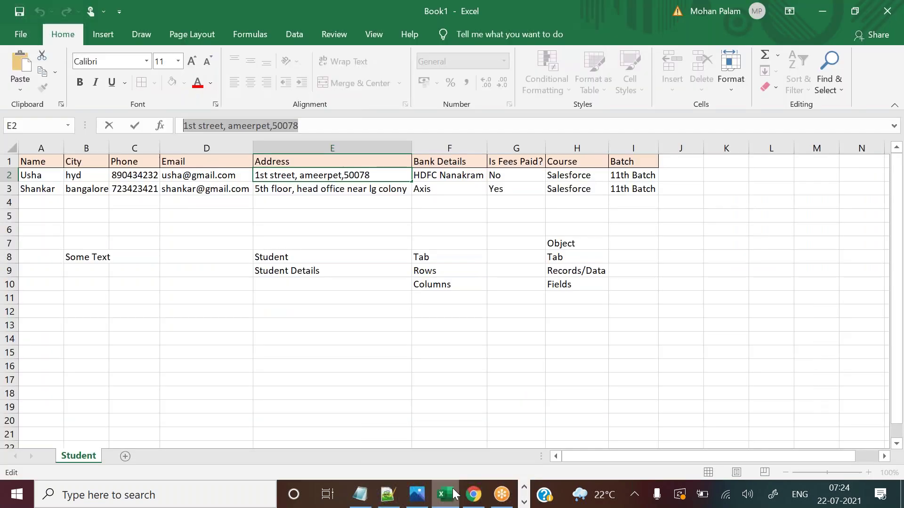
# Back in the browser, open the Bangalore student's record from the Students tab list.
pyautogui.click(474, 494)
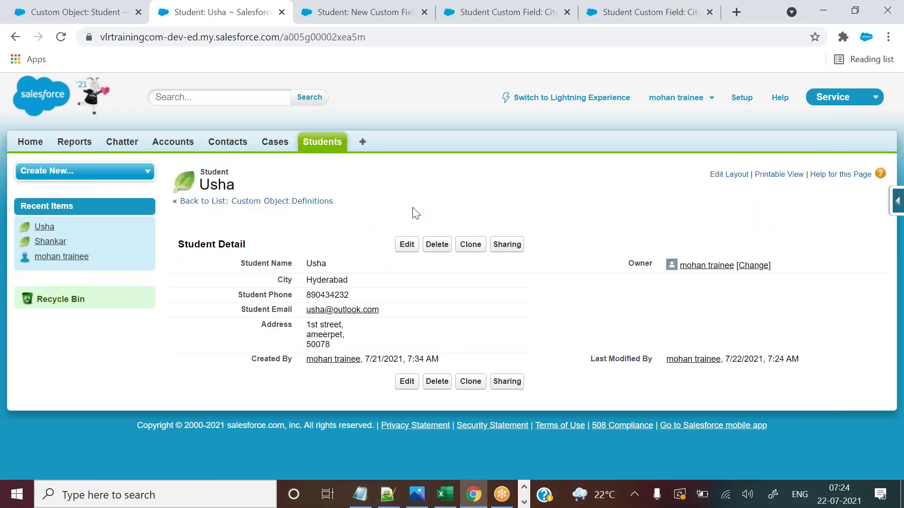
pyautogui.click(332, 149)
pyautogui.click(200, 309)
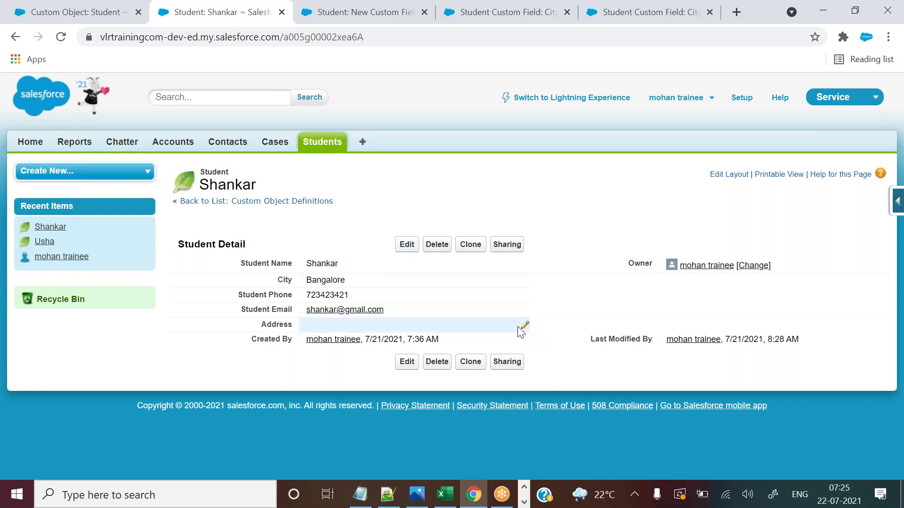
# Start editing the Address inline and copy cell E3's address text from Excel.
pyautogui.doubleClick(455, 325)
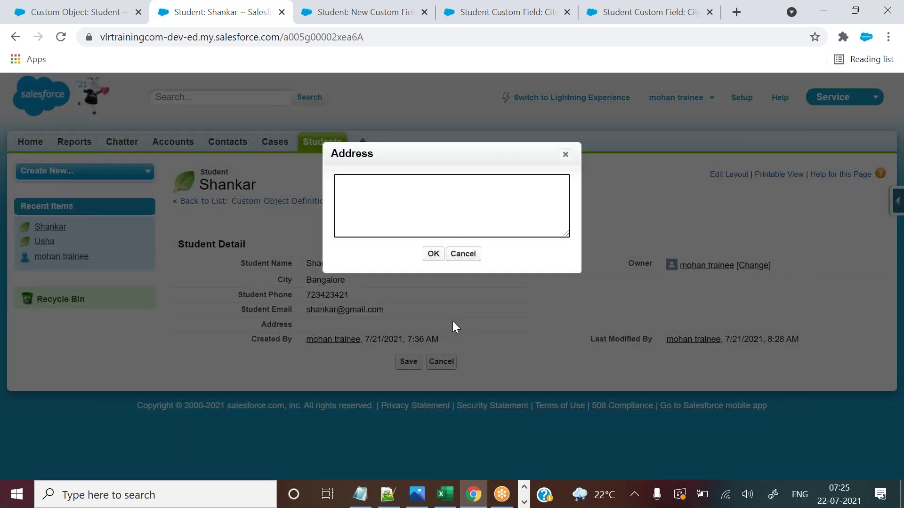
pyautogui.click(445, 494)
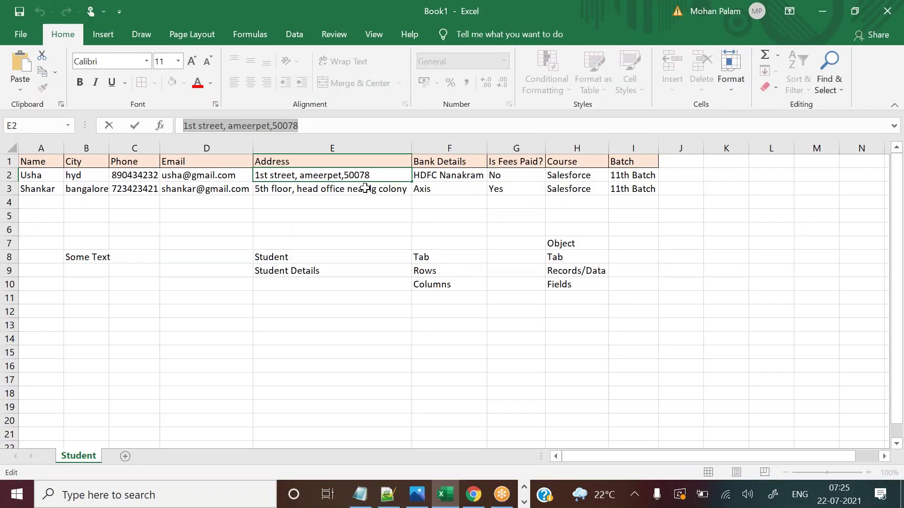
pyautogui.click(365, 188)
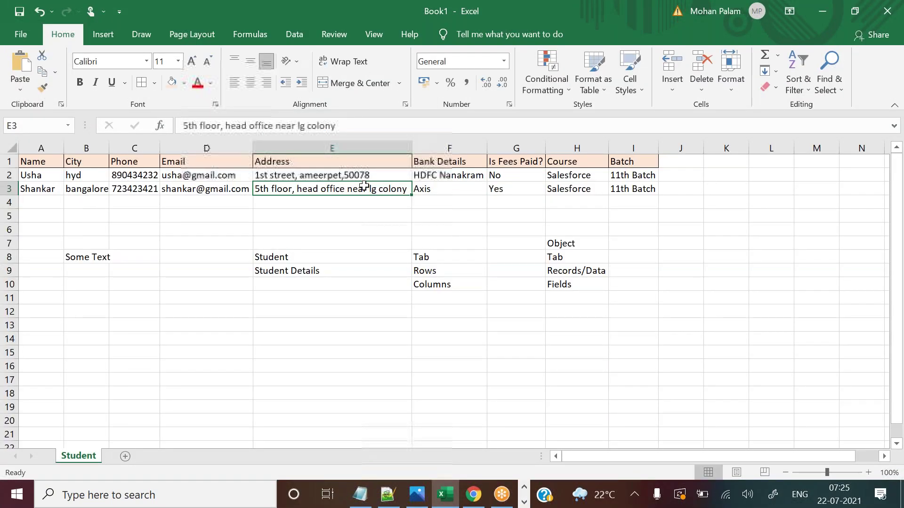
pyautogui.moveTo(339, 126); pyautogui.dragTo(175, 112)
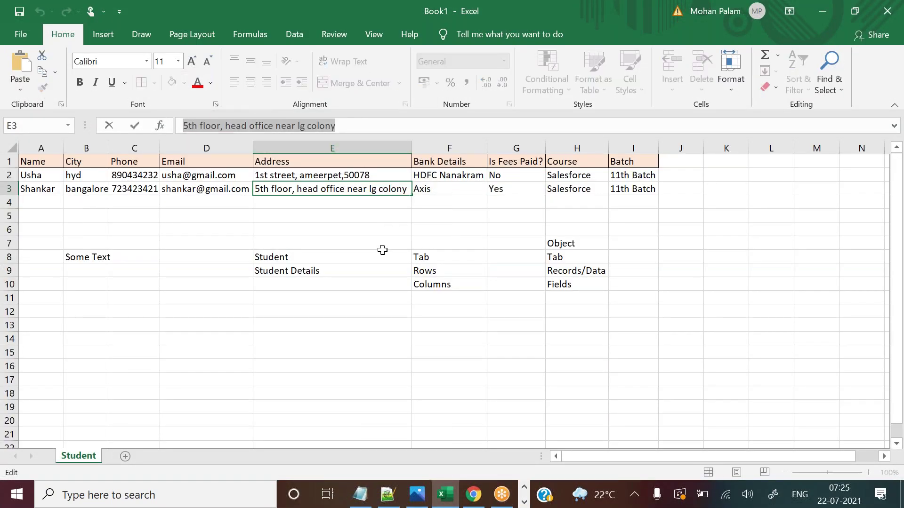
pyautogui.hotkey('ctrl', 'c')
# Paste the copied address into Address, split it onto two lines, and save the record.
pyautogui.hotkey('alt', 'Tab')
pyautogui.click(373, 203)
pyautogui.hotkey('ctrl', 'v')
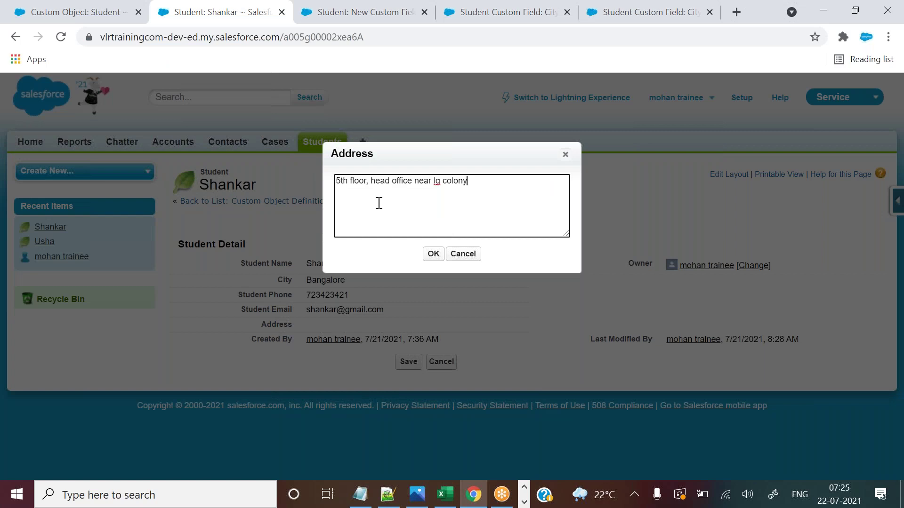
pyautogui.click(370, 181)
pyautogui.press('Return')
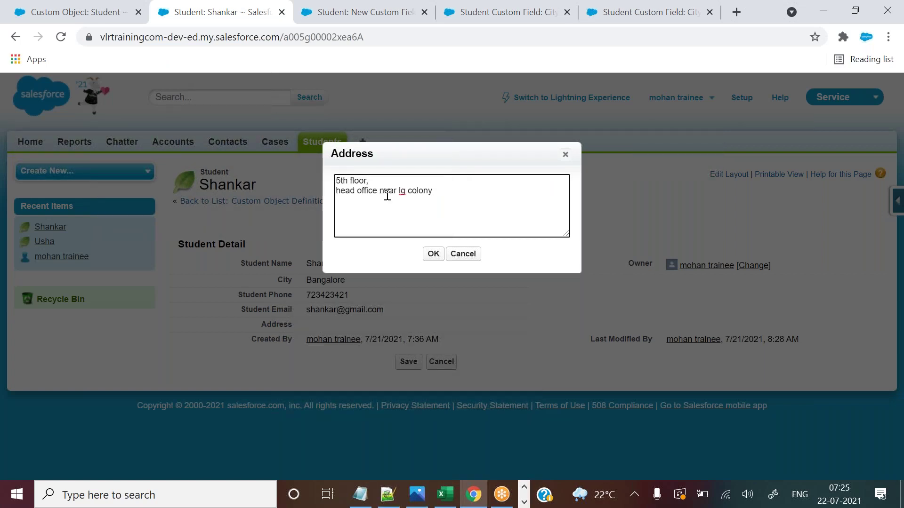
pyautogui.click(430, 255)
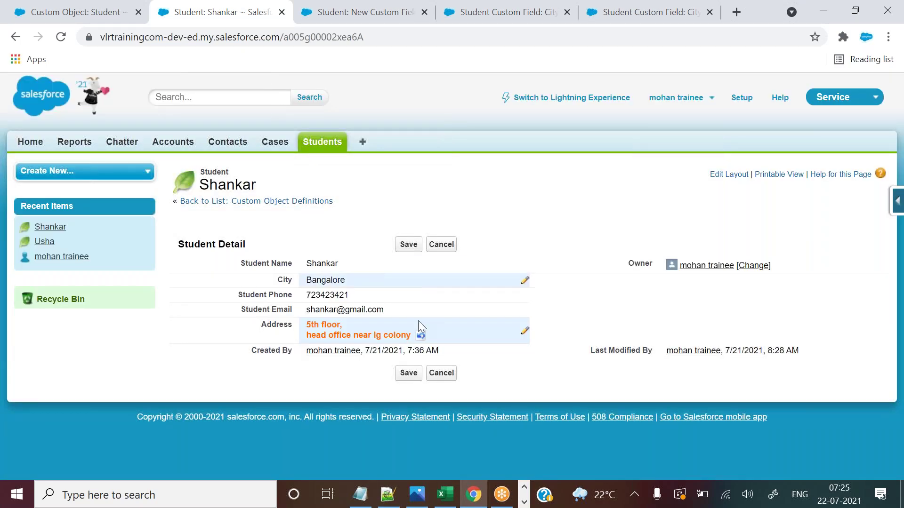
pyautogui.click(409, 248)
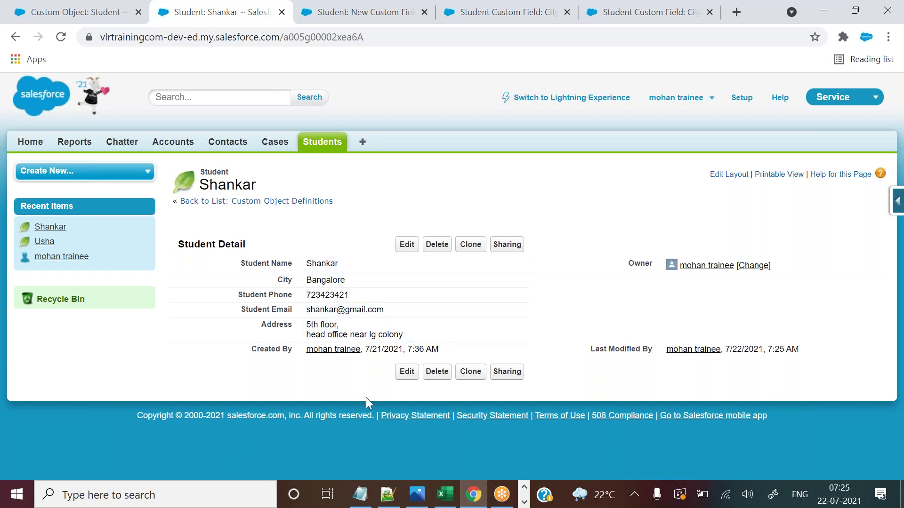
# Add the note 'inline editing' on a new line in Notepad++, then return to Salesforce.
pyautogui.click(390, 496)
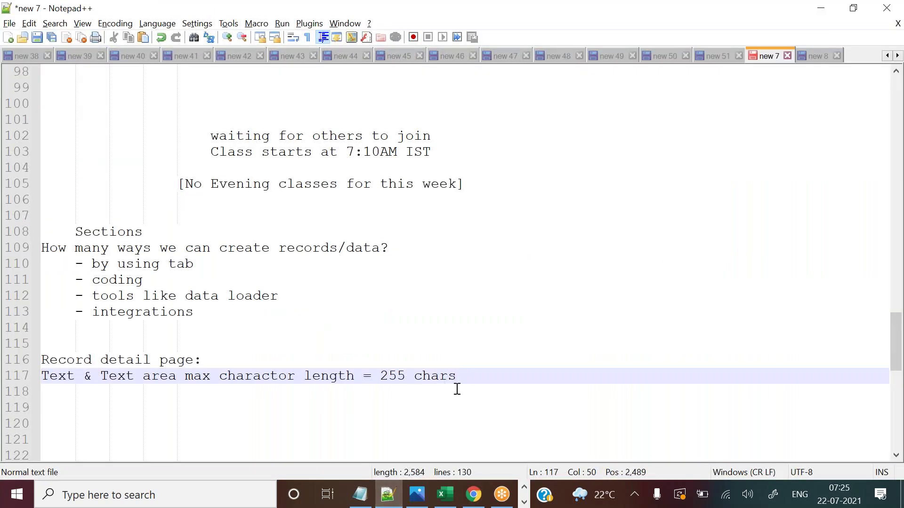
pyautogui.press('Return')
pyautogui.write('inl')
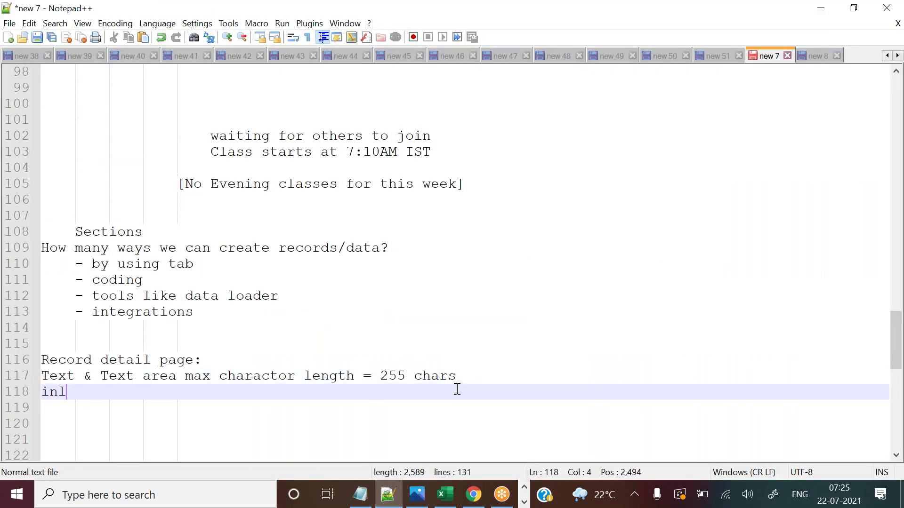
pyautogui.write('ine editing')
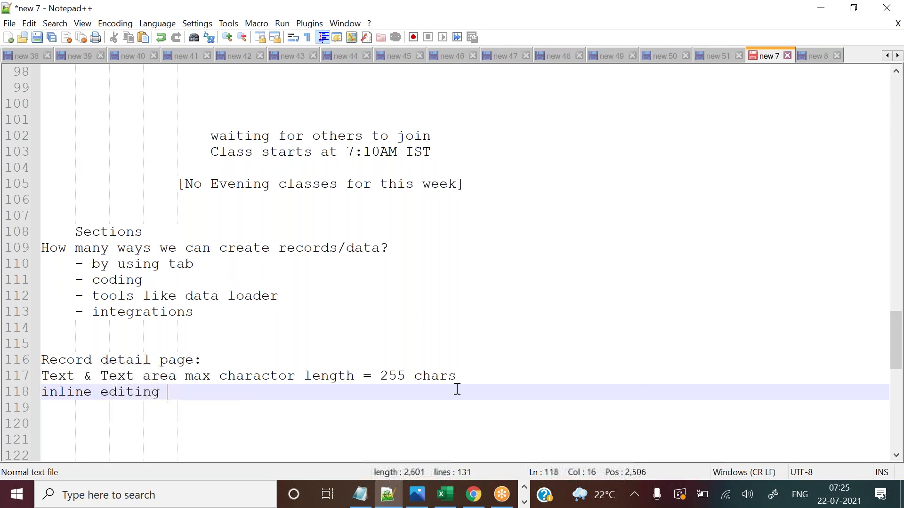
pyautogui.hotkey('alt', 'Tab')
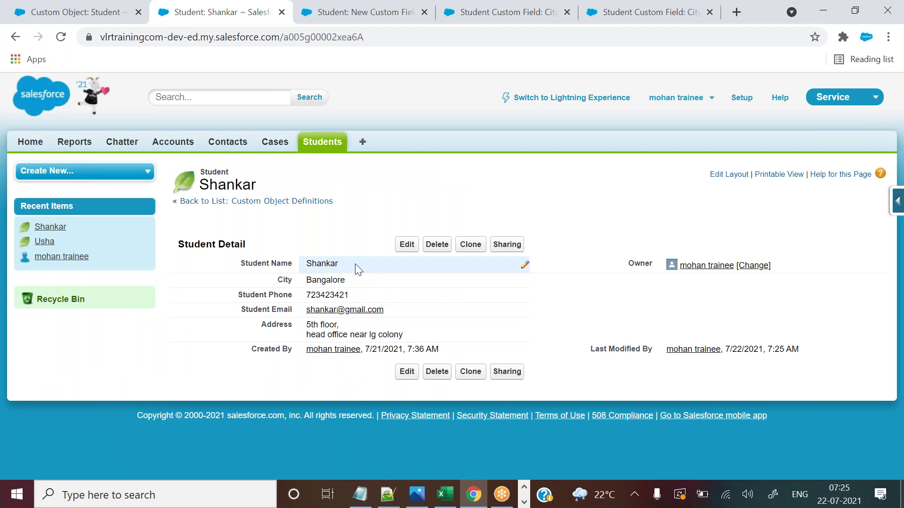
# Append 'data' to the Student Name inline and save the record.
pyautogui.doubleClick(355, 264)
pyautogui.click(388, 262)
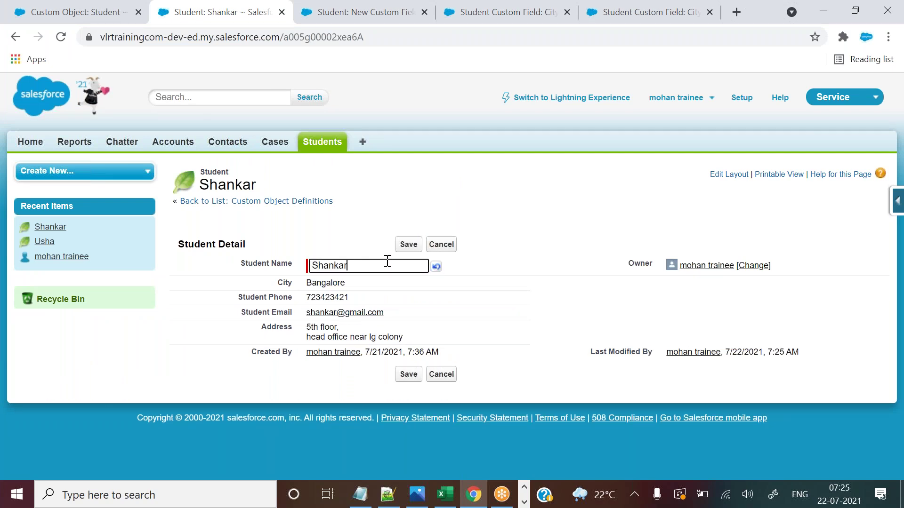
pyautogui.write('da')
pyautogui.click(399, 245)
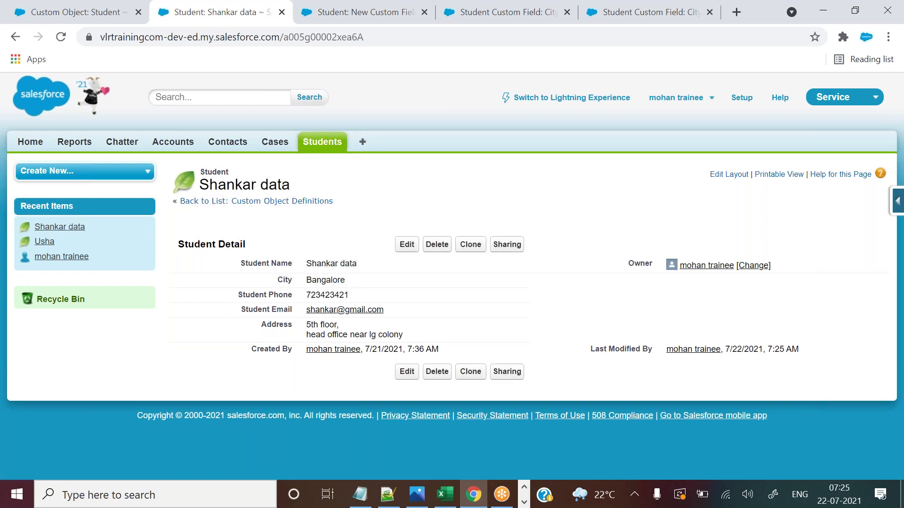
# Edit the Student Phone number inline and highlight the read-only Created By label.
pyautogui.doubleClick(370, 283)
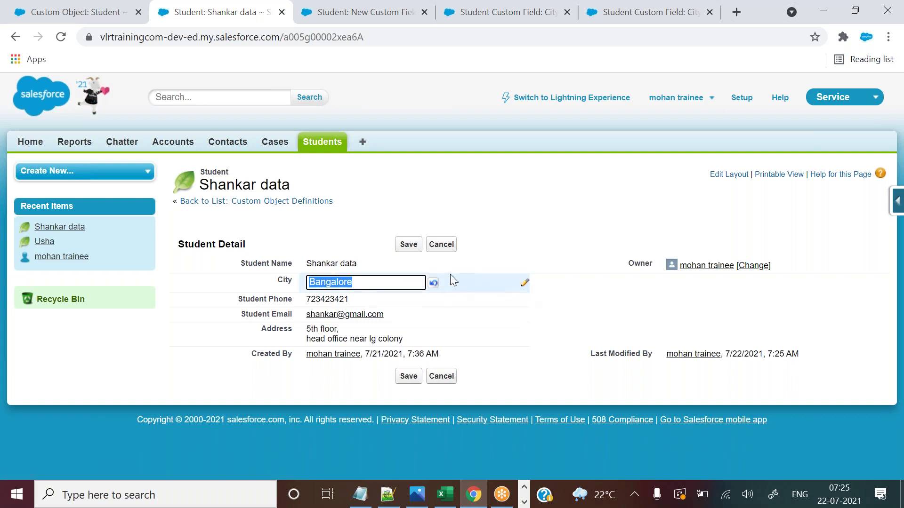
pyautogui.doubleClick(376, 298)
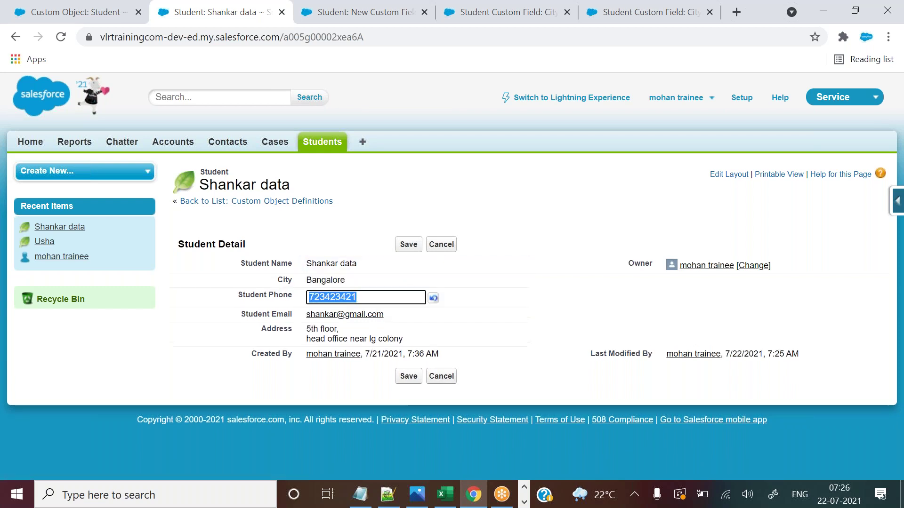
pyautogui.press('End')
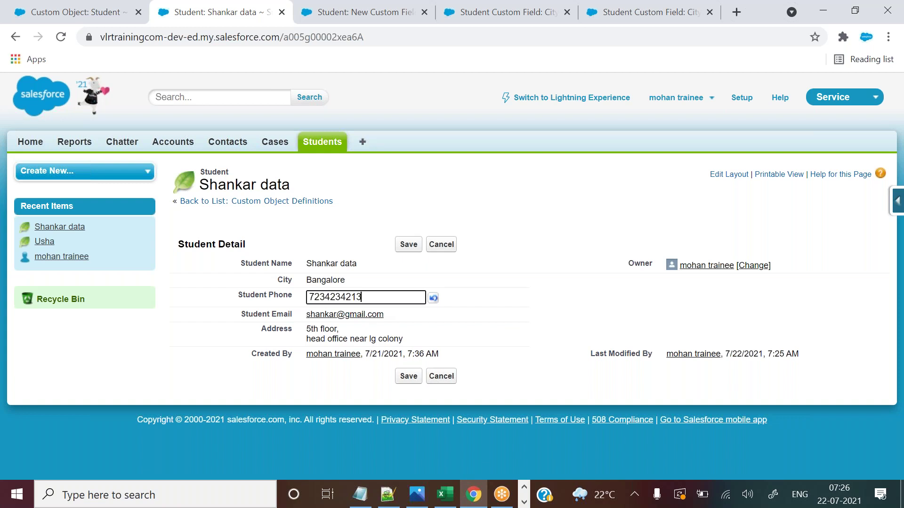
pyautogui.click(404, 320)
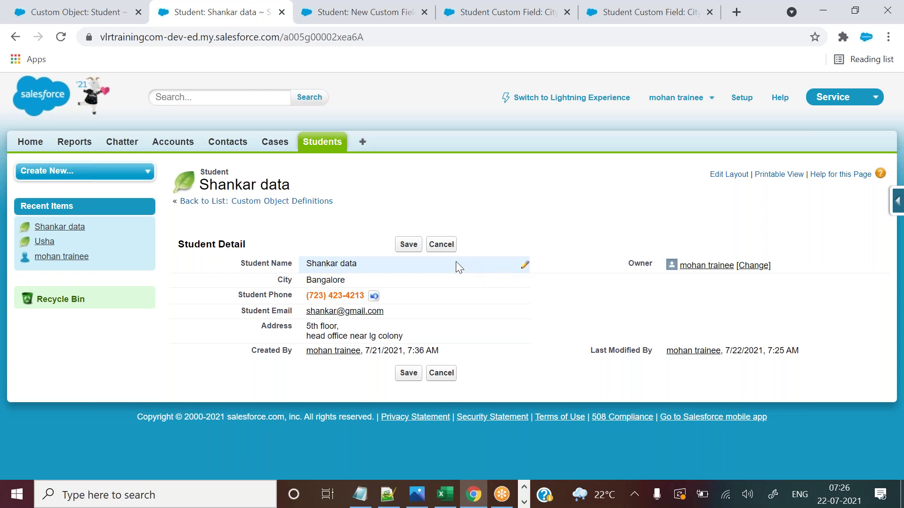
pyautogui.doubleClick(385, 265)
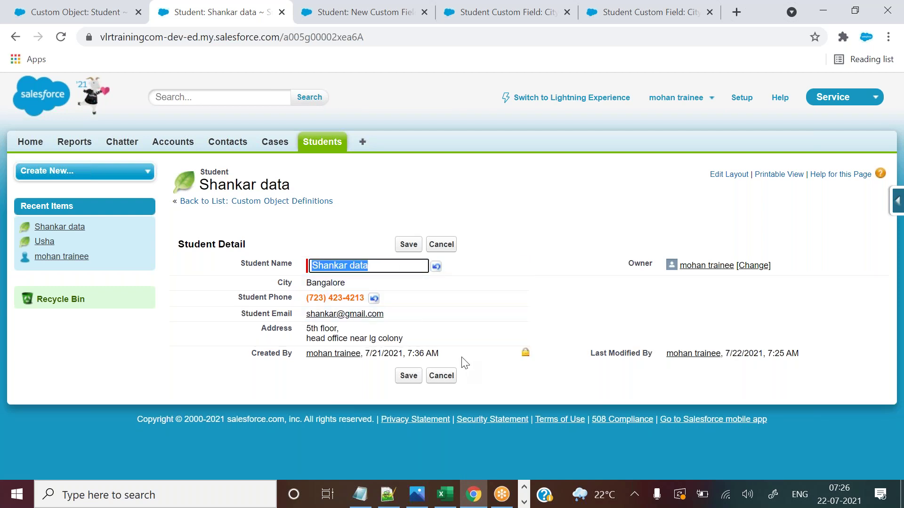
pyautogui.moveTo(251, 352); pyautogui.dragTo(290, 351)
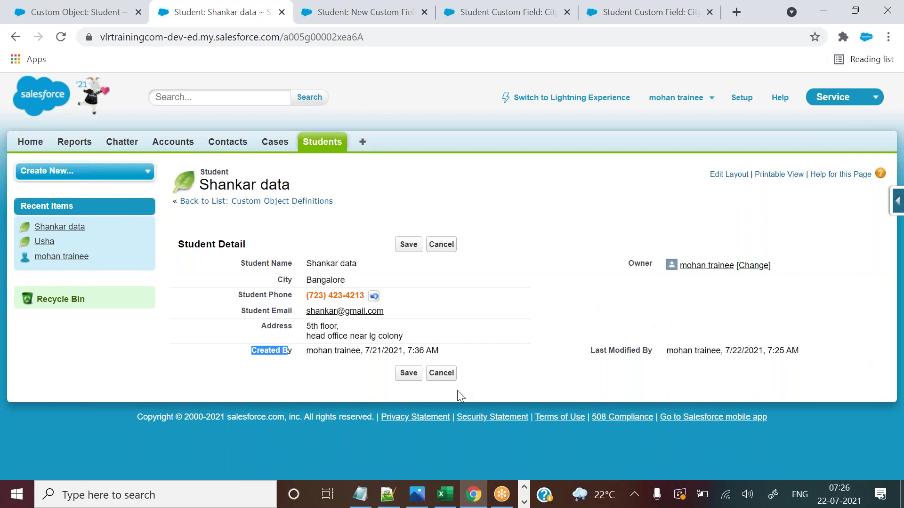
# Add the note 'lock symbol -> read only [u can not modify]' in Notepad++, then return to Salesforce.
pyautogui.click(388, 493)
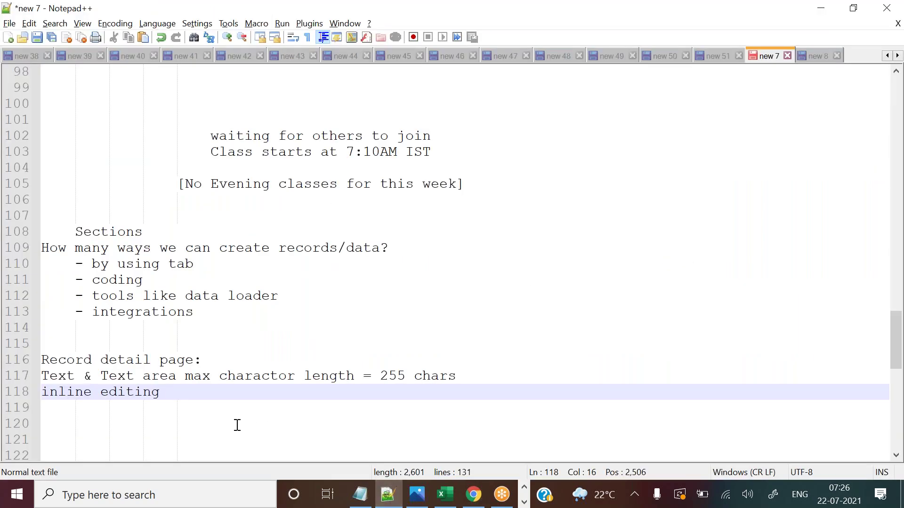
pyautogui.press('Return')
pyautogui.write('lock s')
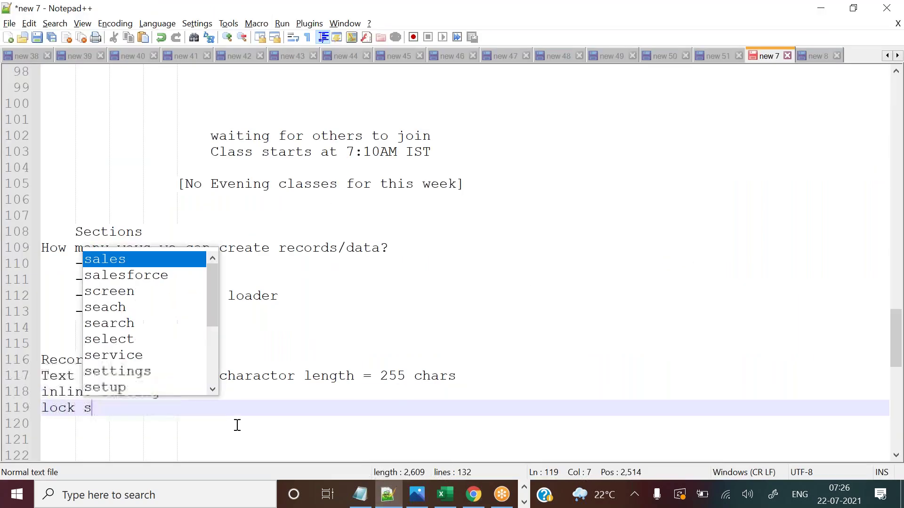
pyautogui.write('ymbol -')
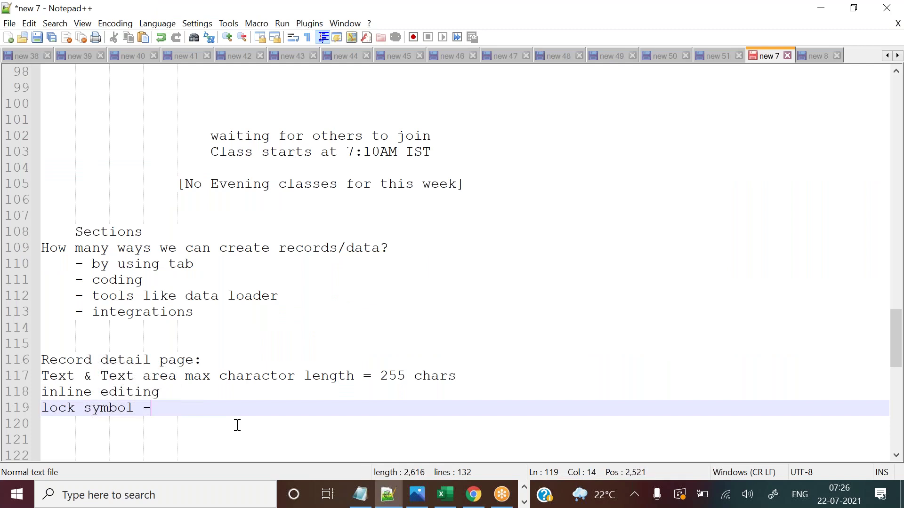
pyautogui.write('> read only ')
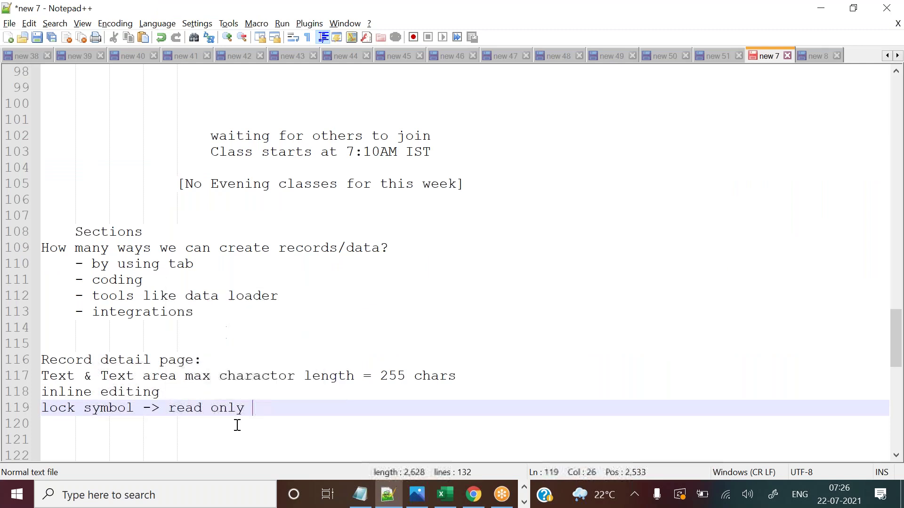
pyautogui.write('[u')
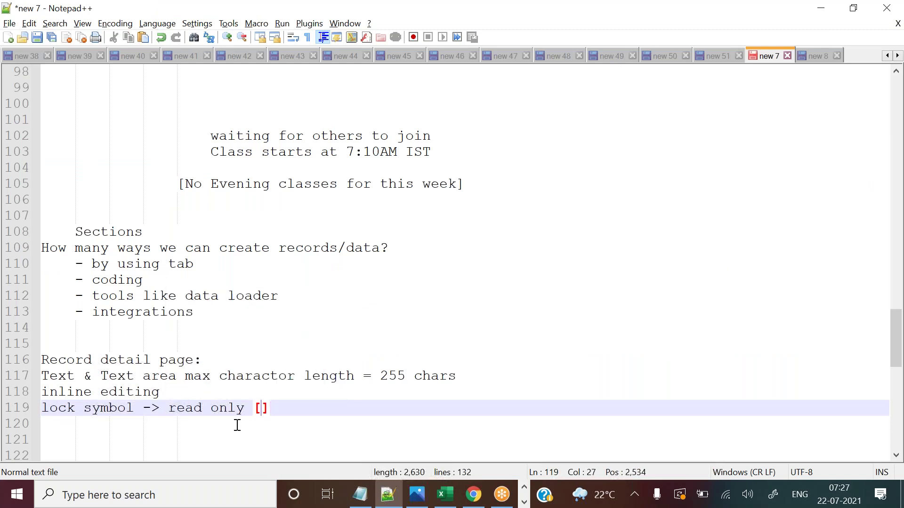
pyautogui.write(' can not mod')
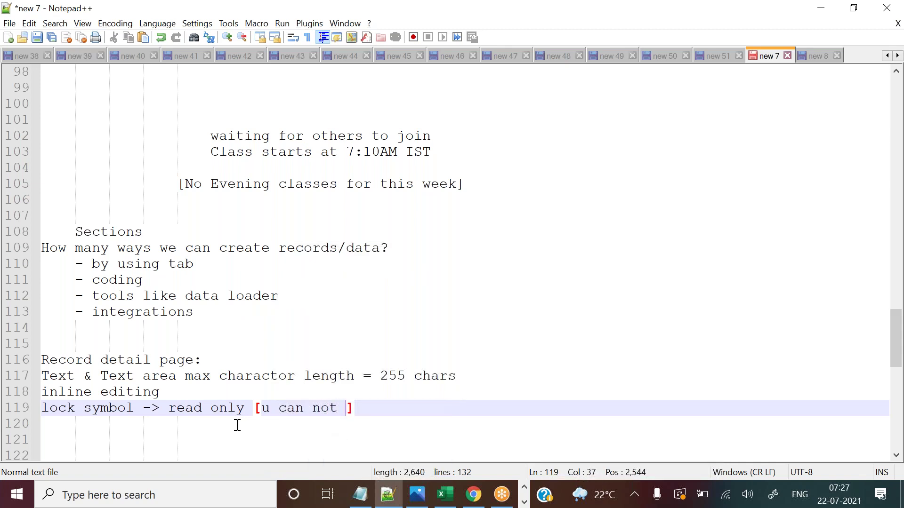
pyautogui.write('ify')
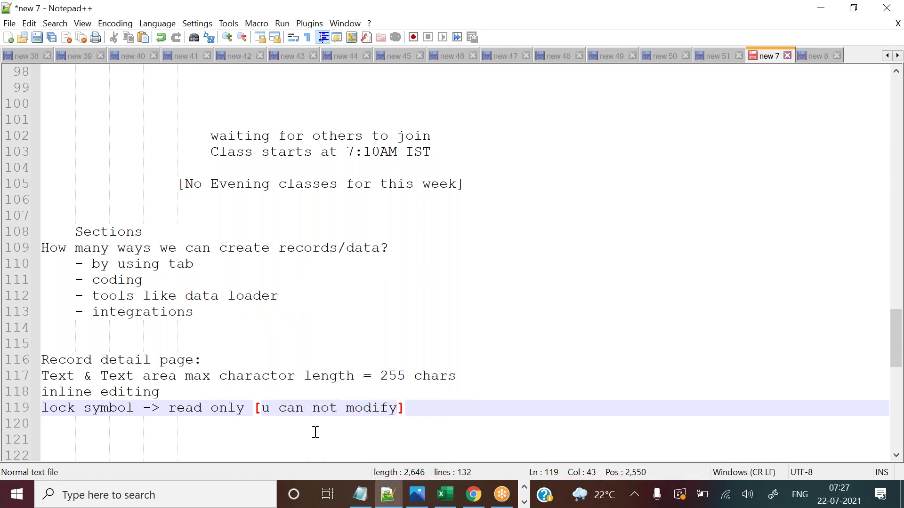
pyautogui.click(473, 495)
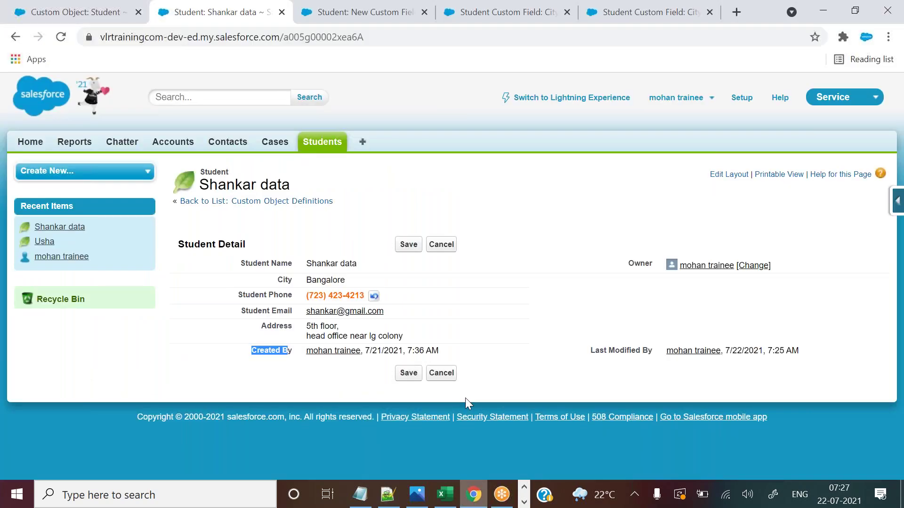
# Save the pending phone change, reopen the Students list, and bring the Excel Student sheet forward.
pyautogui.click(405, 244)
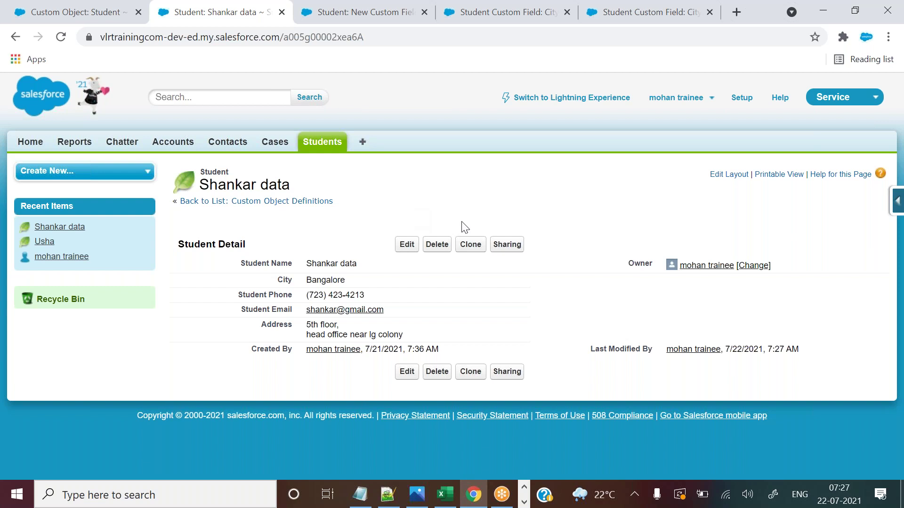
pyautogui.click(328, 147)
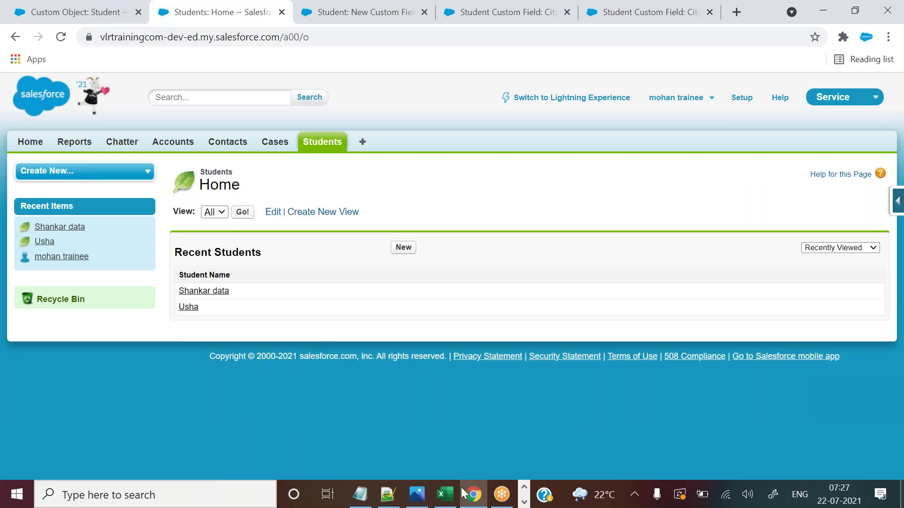
pyautogui.click(445, 494)
# Copy the Bank Details header in Excel, cancel the copy, browse the bank values, and return to Salesforce.
pyautogui.click(467, 190)
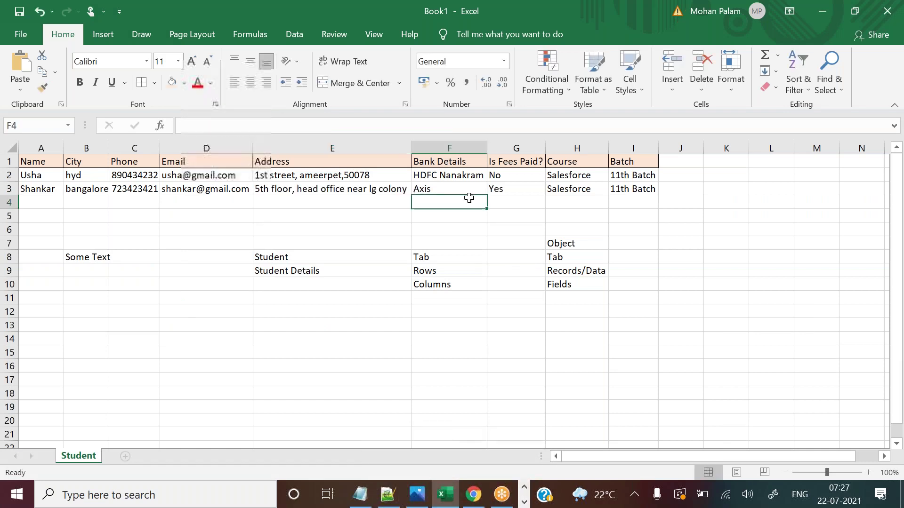
pyautogui.click(448, 163)
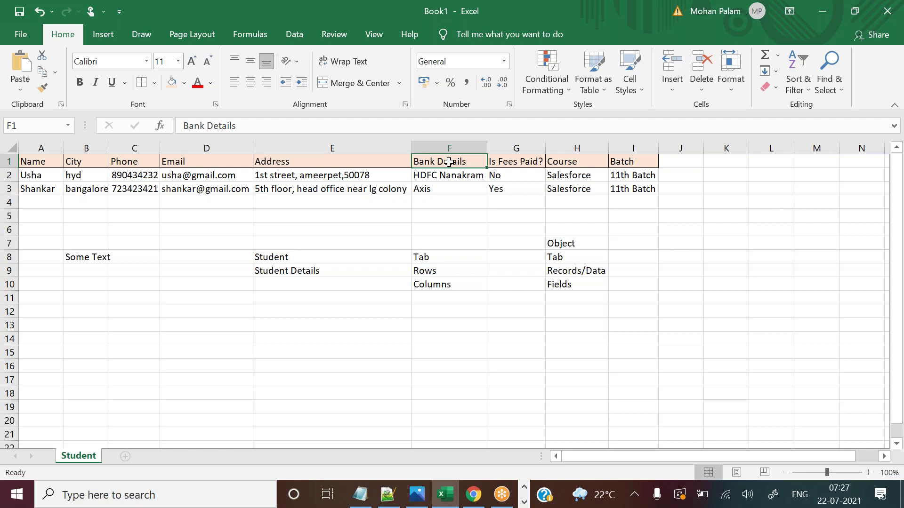
pyautogui.hotkey('ctrl', 'c')
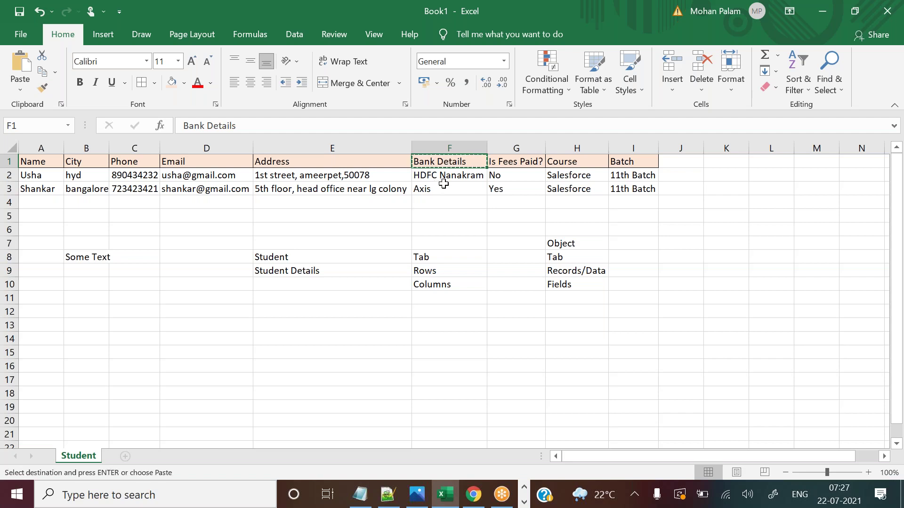
pyautogui.click(444, 177)
pyautogui.press('Escape')
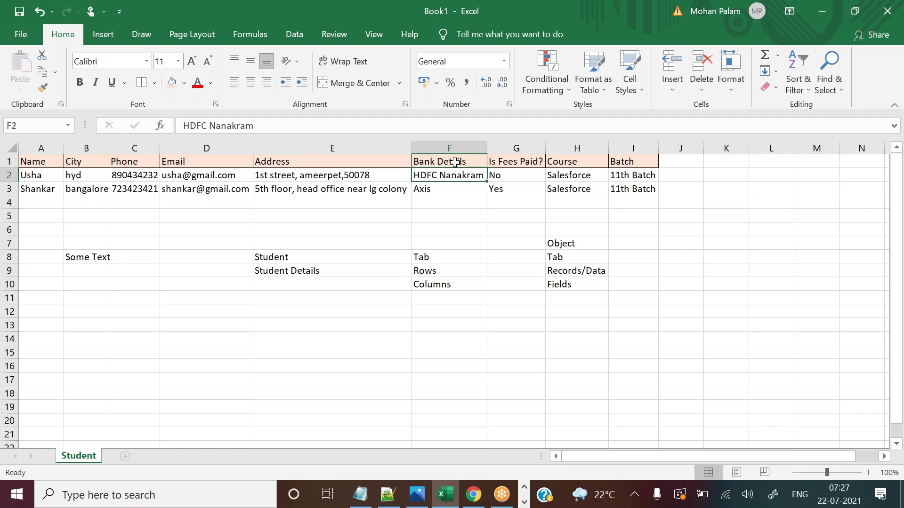
pyautogui.moveTo(455, 162); pyautogui.dragTo(451, 191)
pyautogui.click(451, 191)
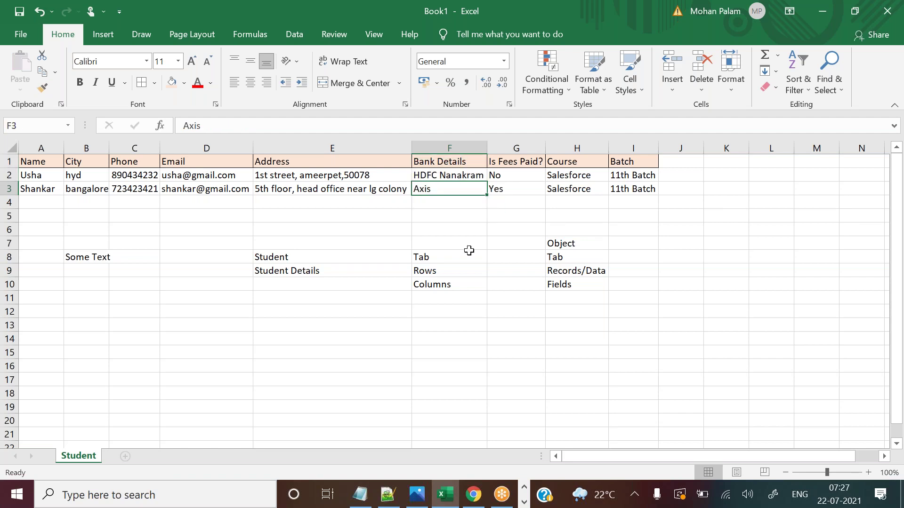
pyautogui.press('Return')
pyautogui.click(451, 176)
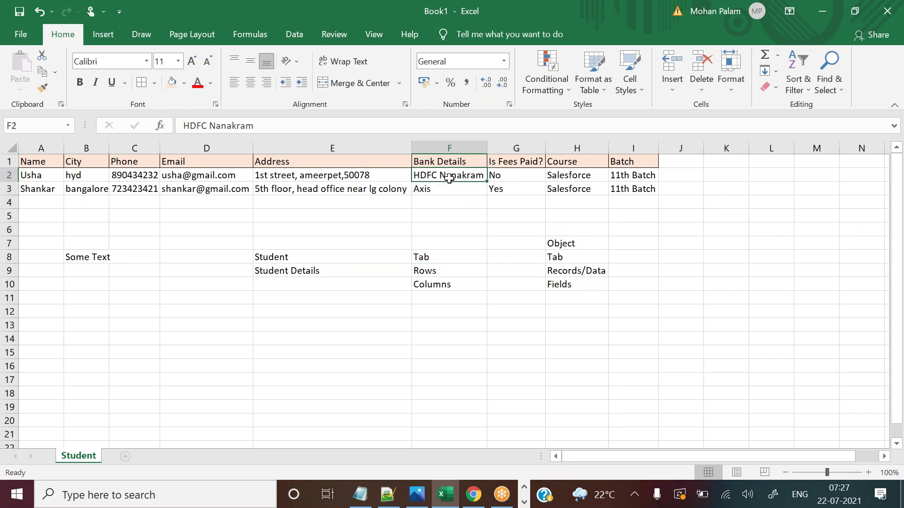
pyautogui.click(473, 495)
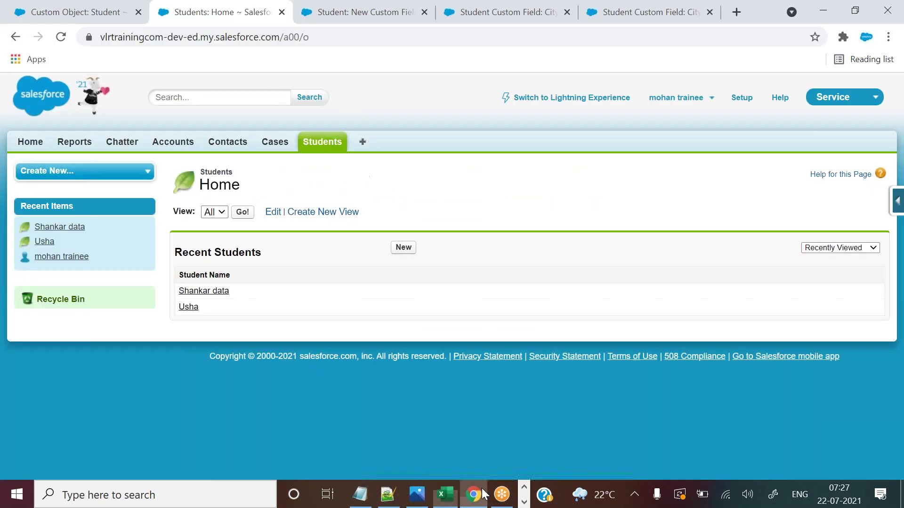
# Close the extra browser tabs and open the Salesforce Setup home page.
pyautogui.rightClick(234, 5)
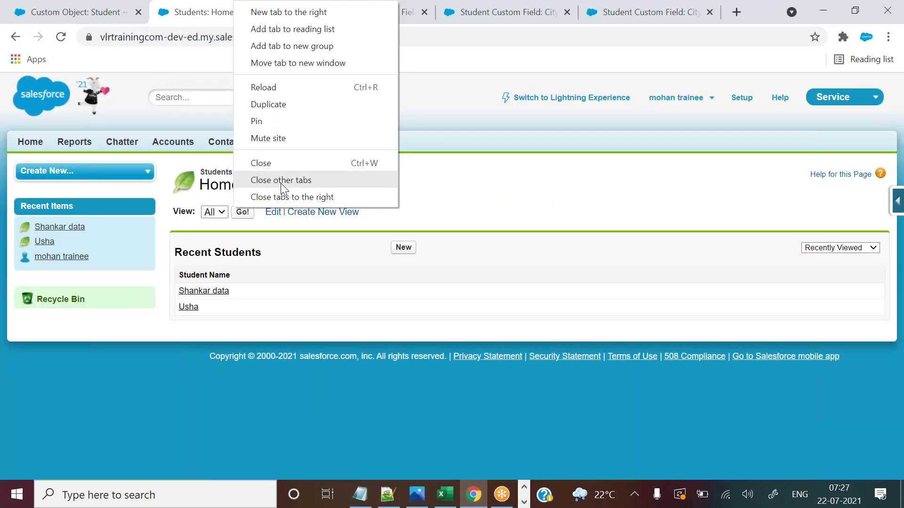
pyautogui.click(295, 200)
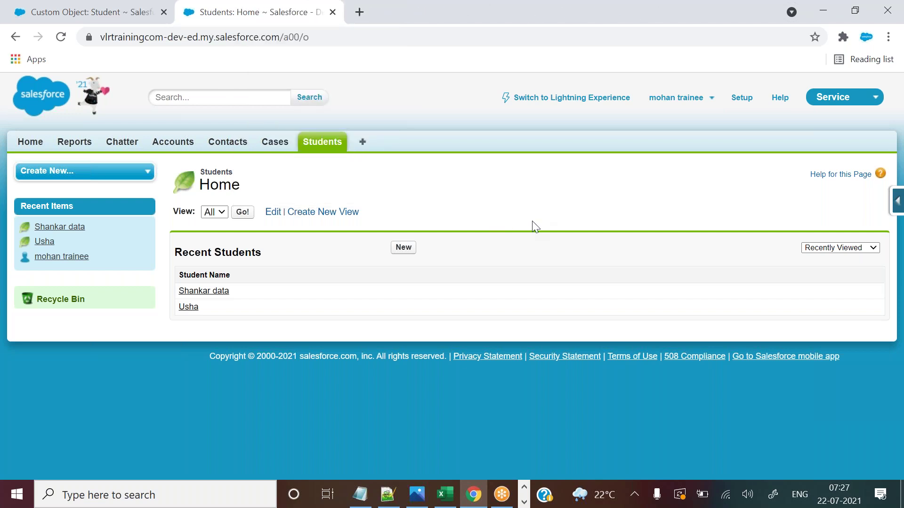
pyautogui.click(163, 12)
pyautogui.click(737, 98)
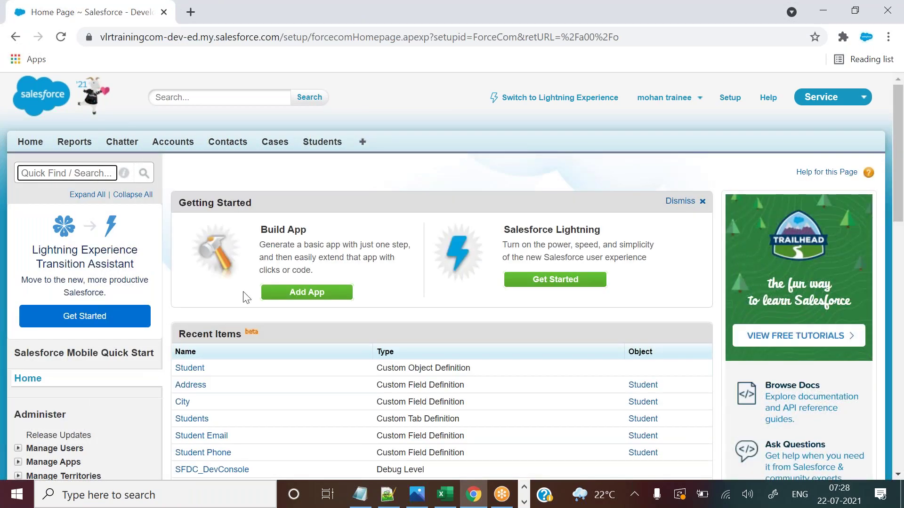
# Highlight the Recent Items list headed by the Student object and its Address and City fields.
pyautogui.moveTo(175, 172); pyautogui.dragTo(632, 397)
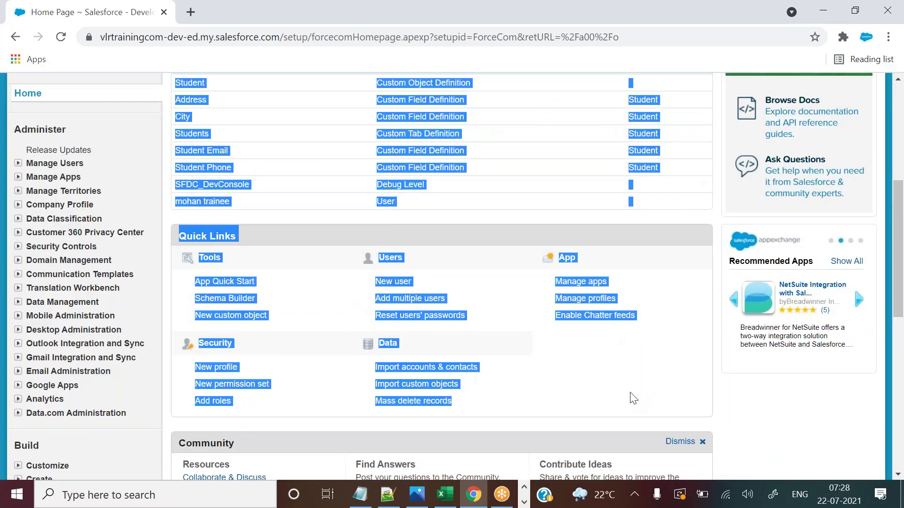
pyautogui.scroll(5, 660, 178)
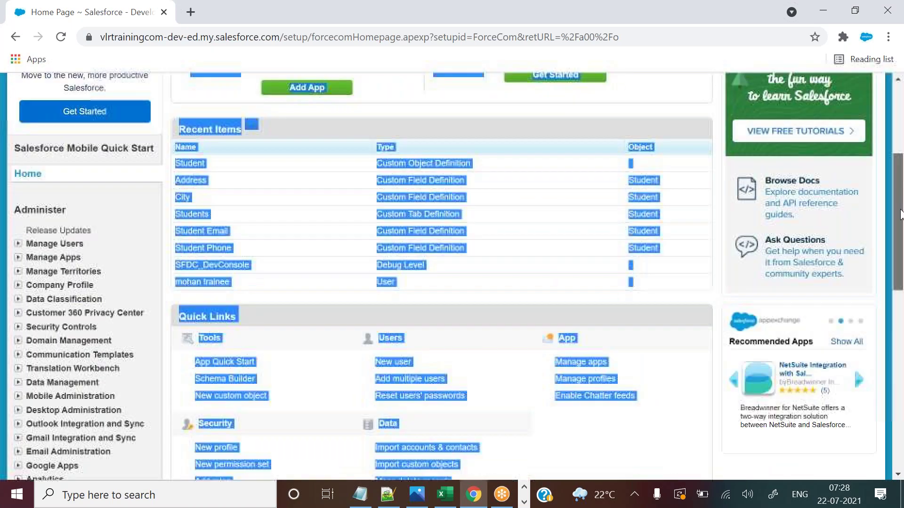
pyautogui.click(381, 237)
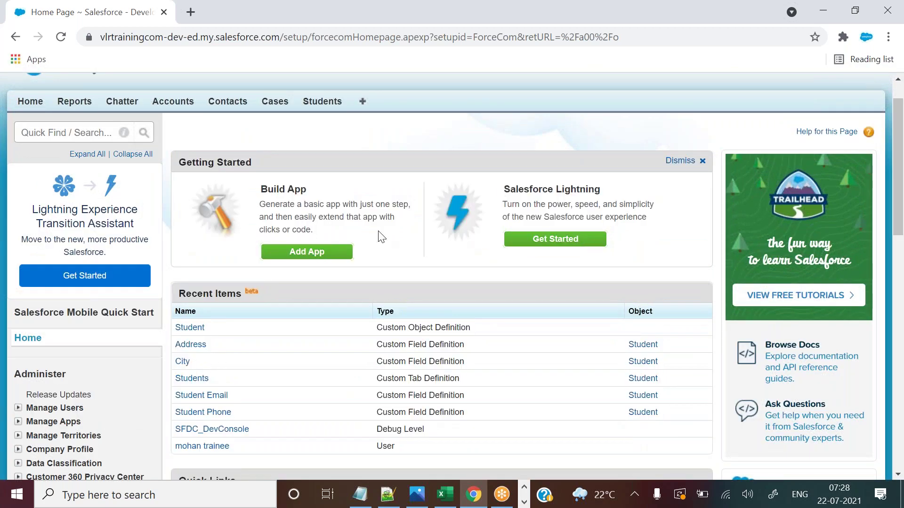
pyautogui.moveTo(179, 293); pyautogui.dragTo(243, 290)
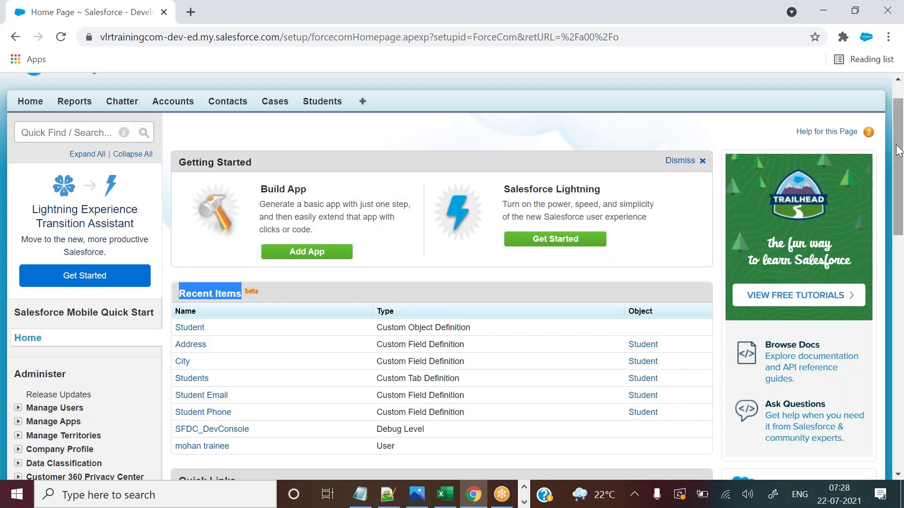
pyautogui.moveTo(899, 151); pyautogui.dragTo(900, 198)
pyautogui.click(297, 187)
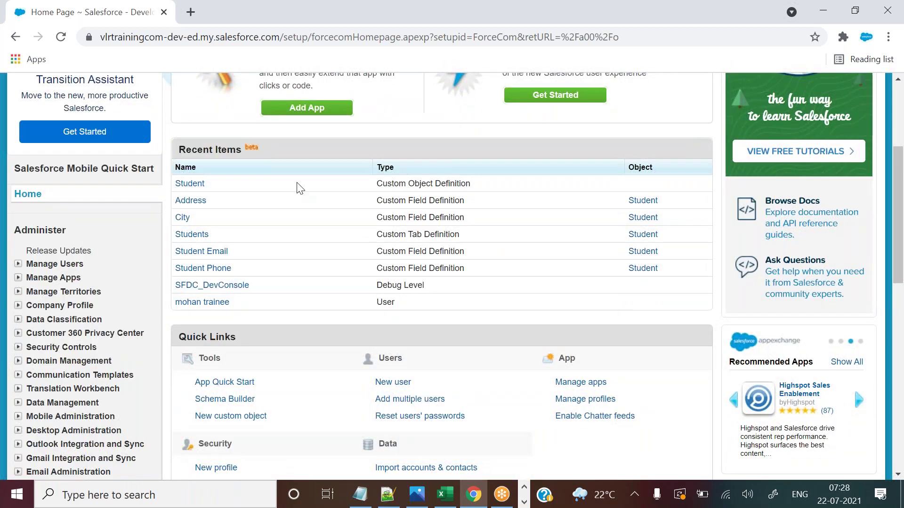
pyautogui.moveTo(172, 181); pyautogui.dragTo(417, 300)
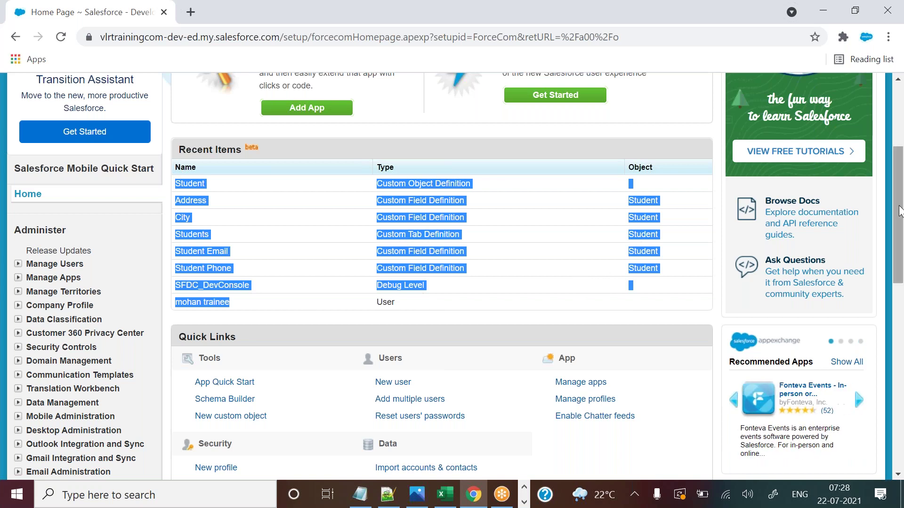
# Add the line 'Configuration items/features' below the read-only note in Notepad++.
pyautogui.click(387, 494)
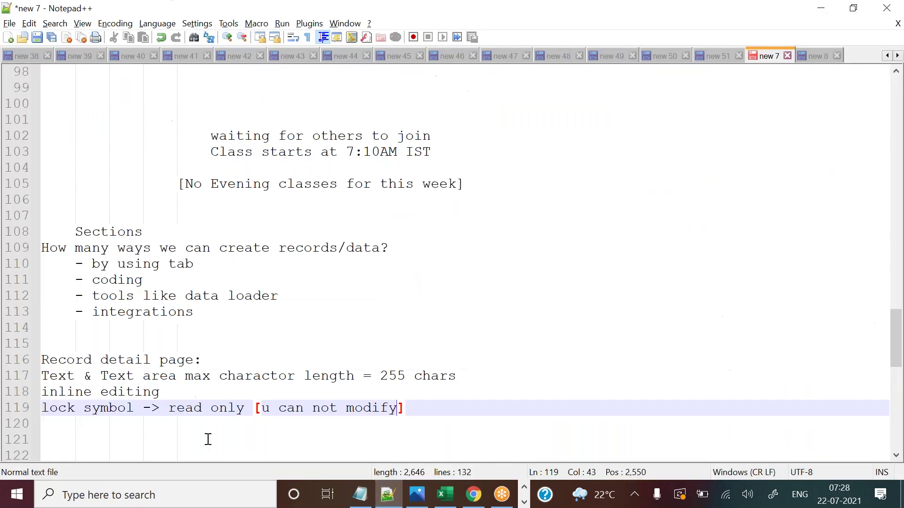
pyautogui.click(453, 409)
pyautogui.press('Return')
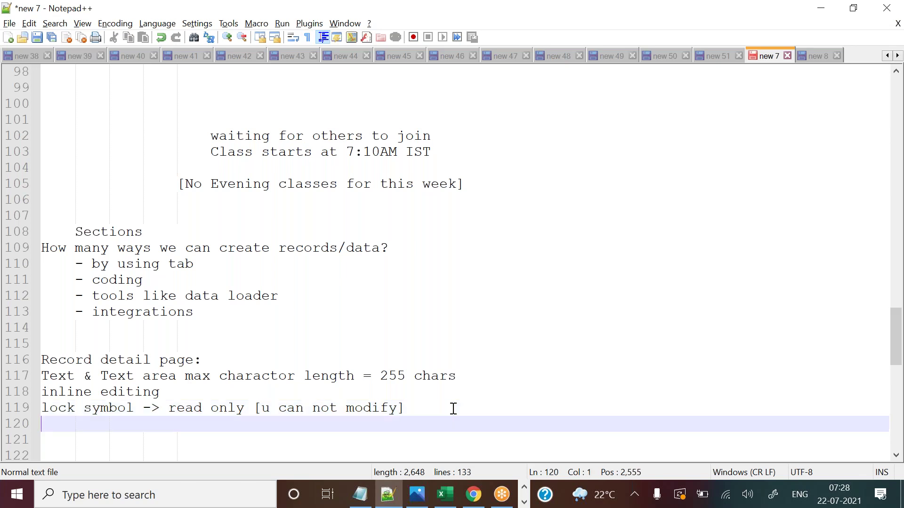
pyautogui.press('Return')
pyautogui.press('Return')
pyautogui.press('Return')
pyautogui.press('Return')
pyautogui.press('Return')
pyautogui.press('Return')
pyautogui.press('Return')
pyautogui.press('Return')
pyautogui.press('Return')
pyautogui.press('Return')
pyautogui.press('Return')
pyautogui.press('Return')
pyautogui.press('Return')
pyautogui.press('Return')
pyautogui.press('Return')
pyautogui.press('Return')
pyautogui.press('Return')
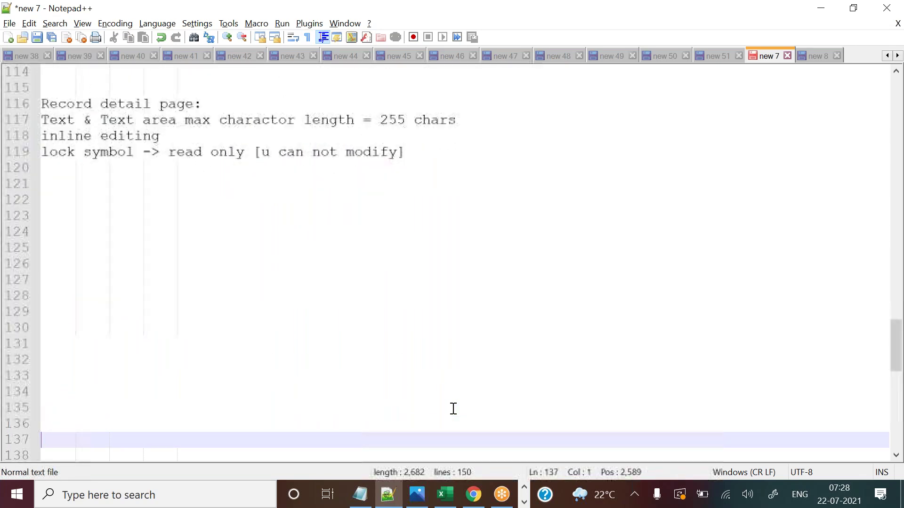
pyautogui.click(73, 172)
pyautogui.write('Configuration items')
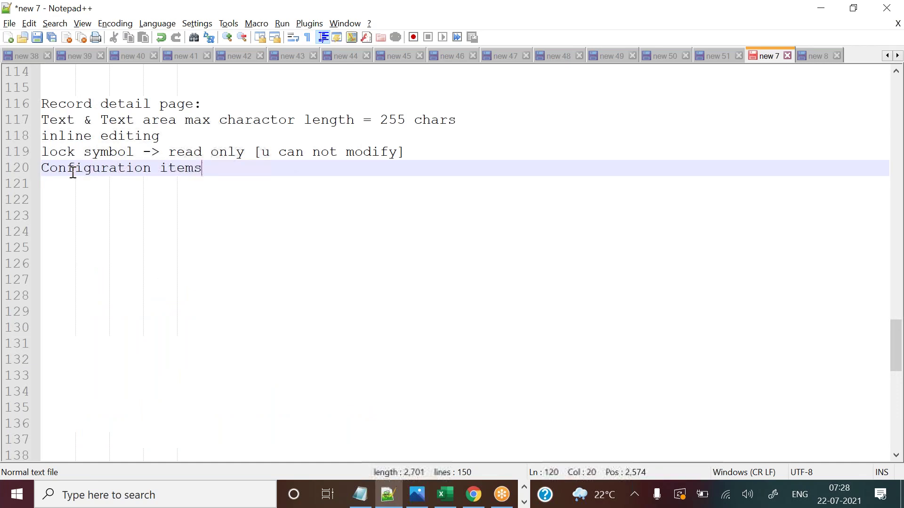
pyautogui.write('/features')
# Add 'data/records' on the next line, highlight both lines, and return to Salesforce.
pyautogui.press('Return')
pyautogui.write('data/records')
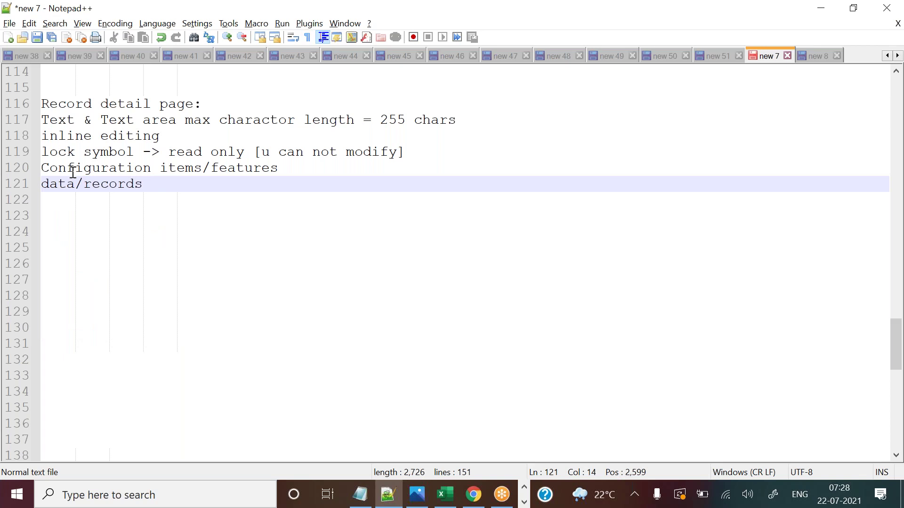
pyautogui.moveTo(42, 184); pyautogui.dragTo(144, 186)
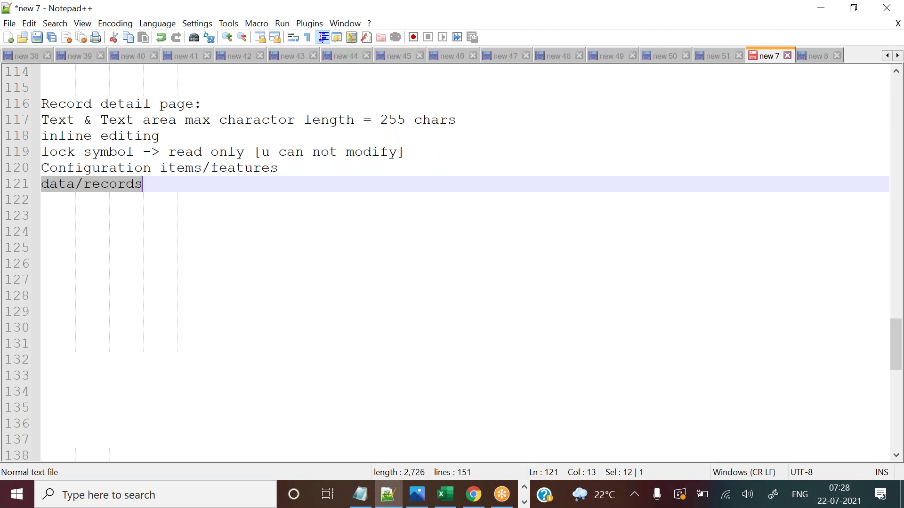
pyautogui.moveTo(53, 170); pyautogui.dragTo(286, 166)
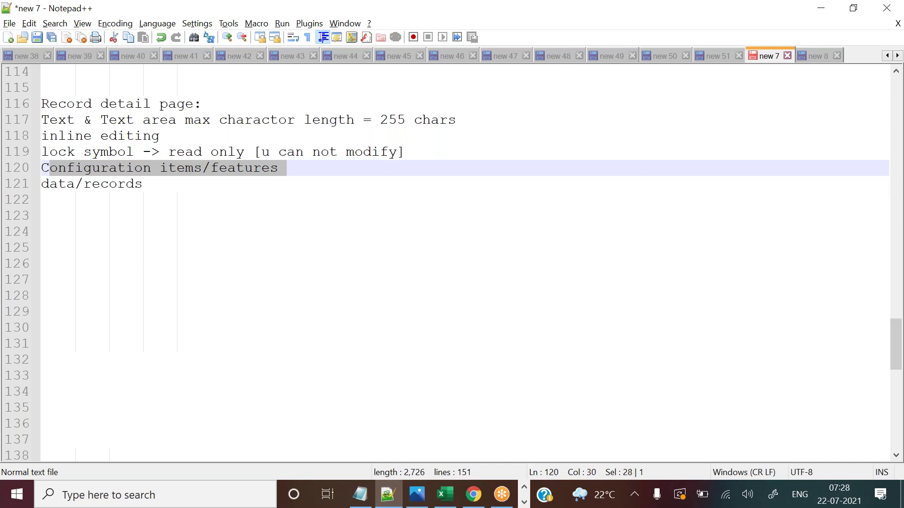
pyautogui.click(480, 496)
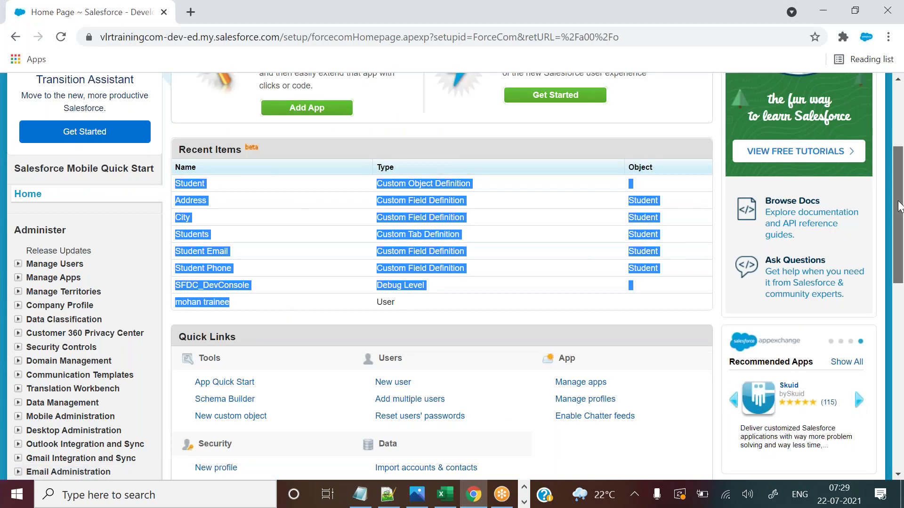
# Open the Students home in a new browser tab, then go back to the Setup home page.
pyautogui.scroll(3, 899, 211)
pyautogui.moveTo(8, 116); pyautogui.dragTo(103, 476)
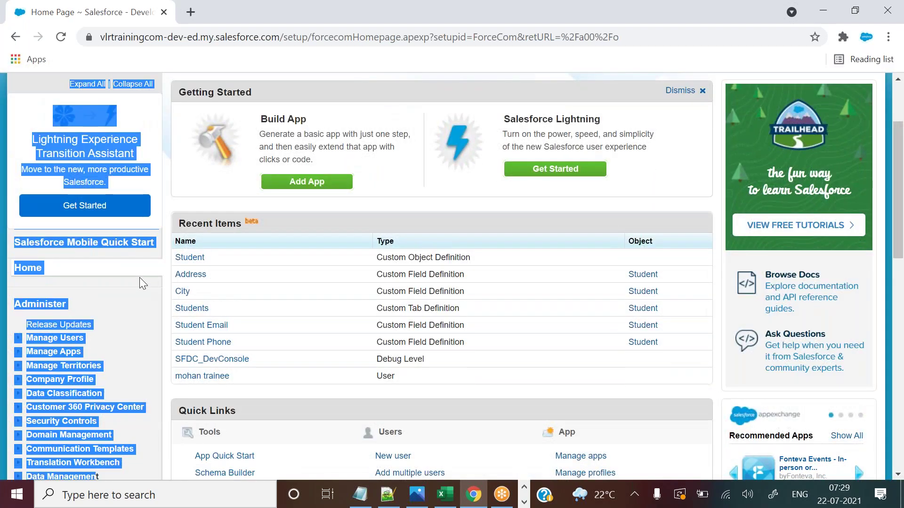
pyautogui.click(140, 278)
pyautogui.moveTo(899, 212); pyautogui.dragTo(894, 177)
pyautogui.middleClick(313, 117)
pyautogui.click(245, 9)
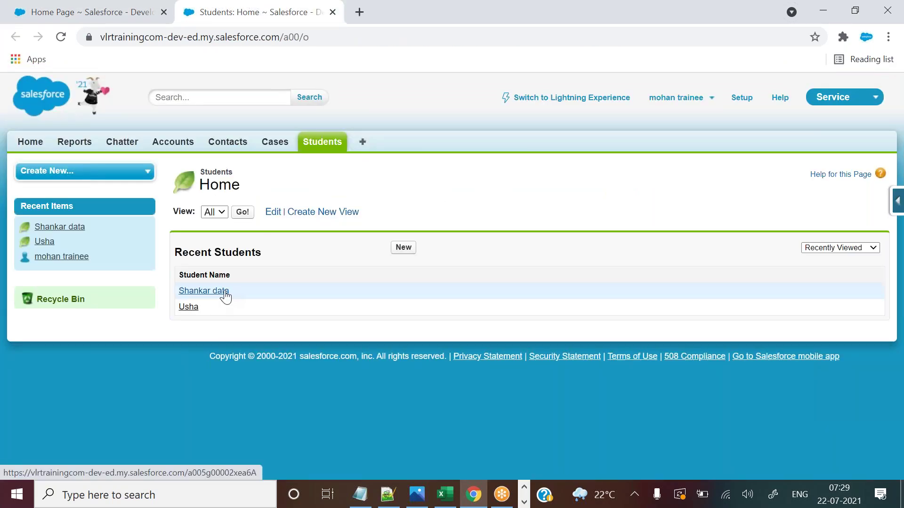
pyautogui.click(134, 9)
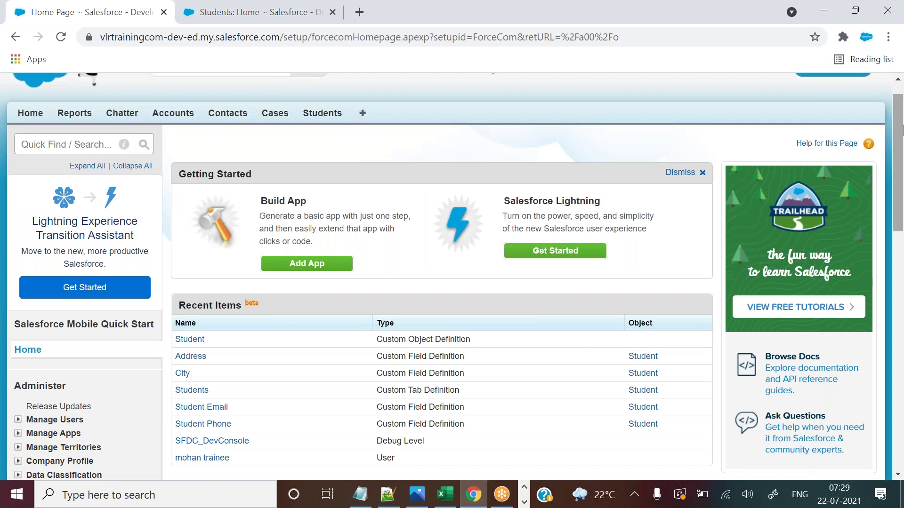
pyautogui.moveTo(899, 127); pyautogui.dragTo(899, 155)
# Highlight the Recent Items heading, then the Student object and Address field entries.
pyautogui.moveTo(181, 221); pyautogui.dragTo(242, 221)
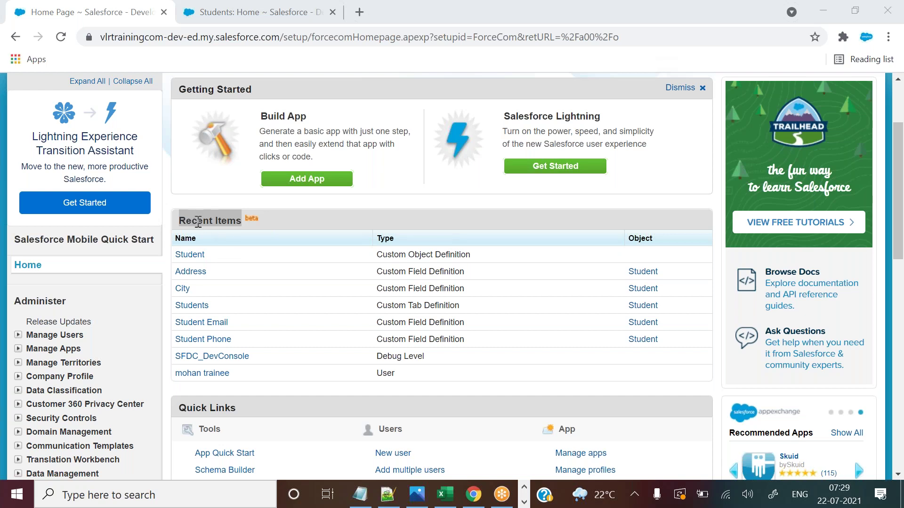
pyautogui.moveTo(207, 255); pyautogui.dragTo(182, 260)
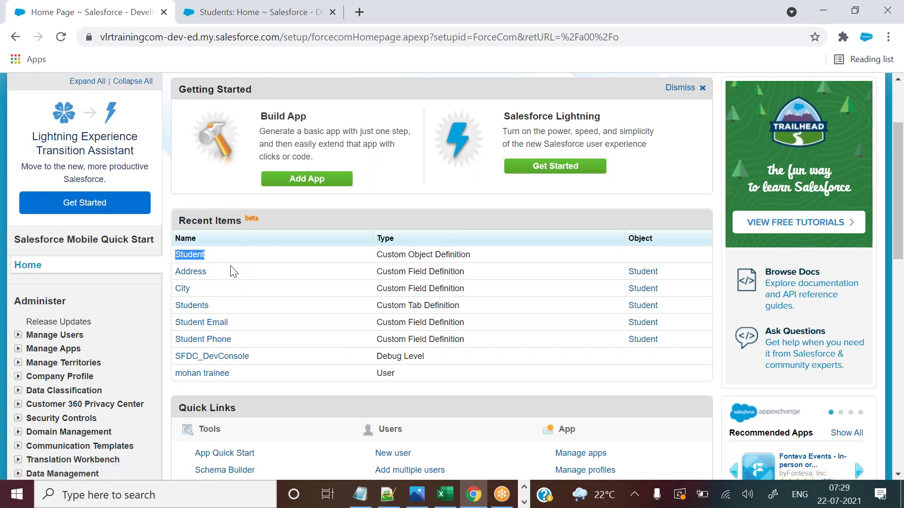
pyautogui.moveTo(210, 272); pyautogui.dragTo(182, 275)
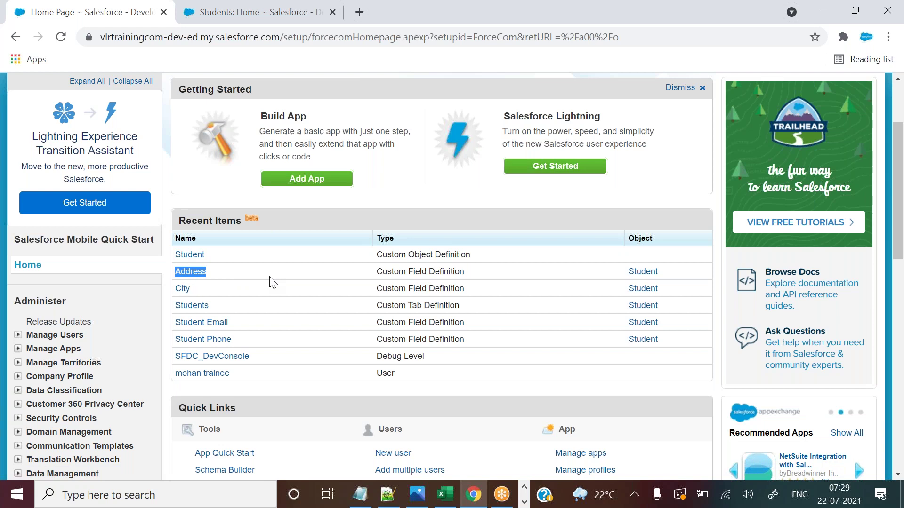
pyautogui.click(203, 290)
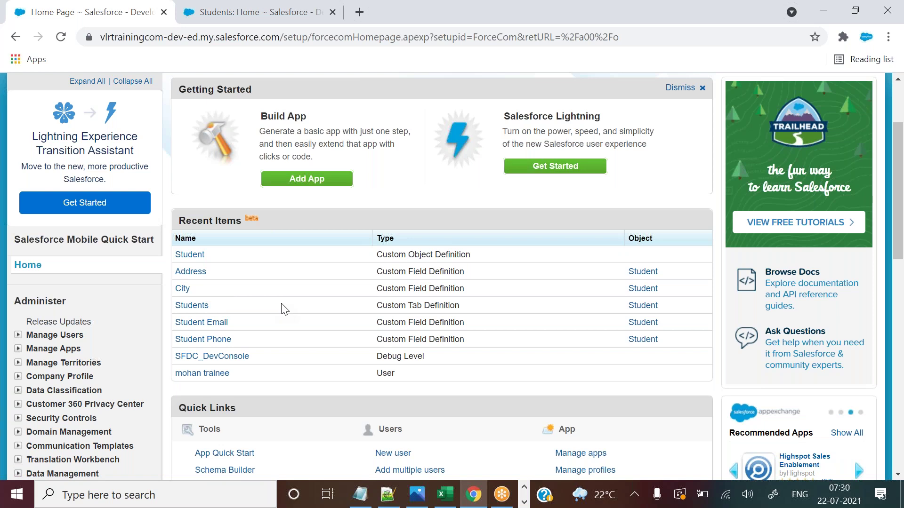
# Add the indented bullet '- except data everything comes under configuration items' under the Configuration heading.
pyautogui.click(394, 500)
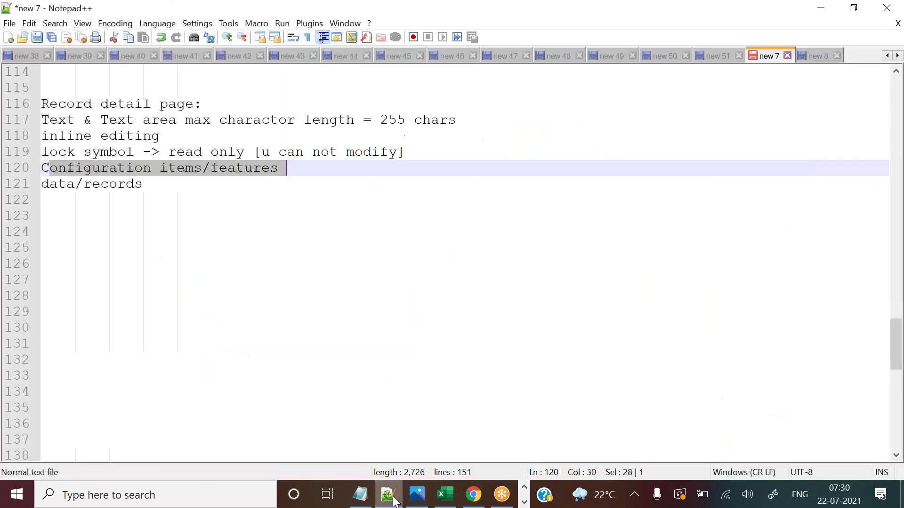
pyautogui.click(300, 171)
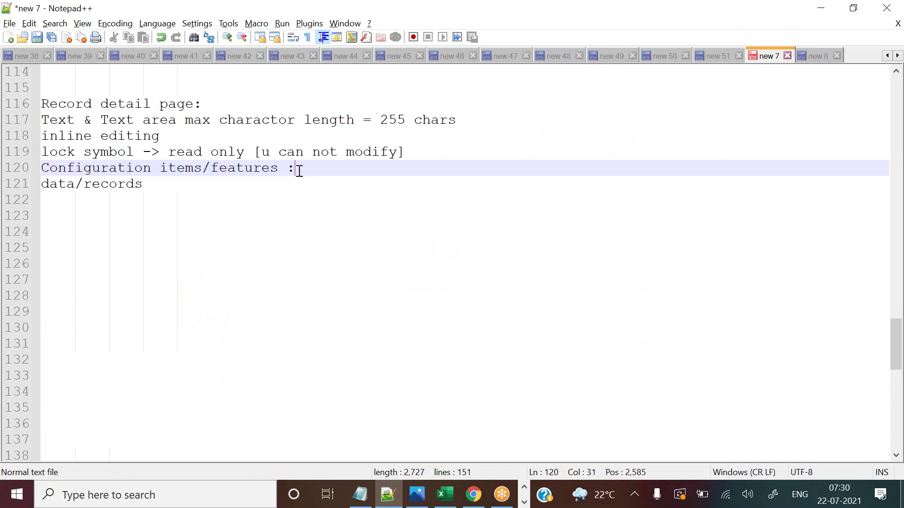
pyautogui.press('Return')
pyautogui.press('Tab')
pyautogui.write('-')
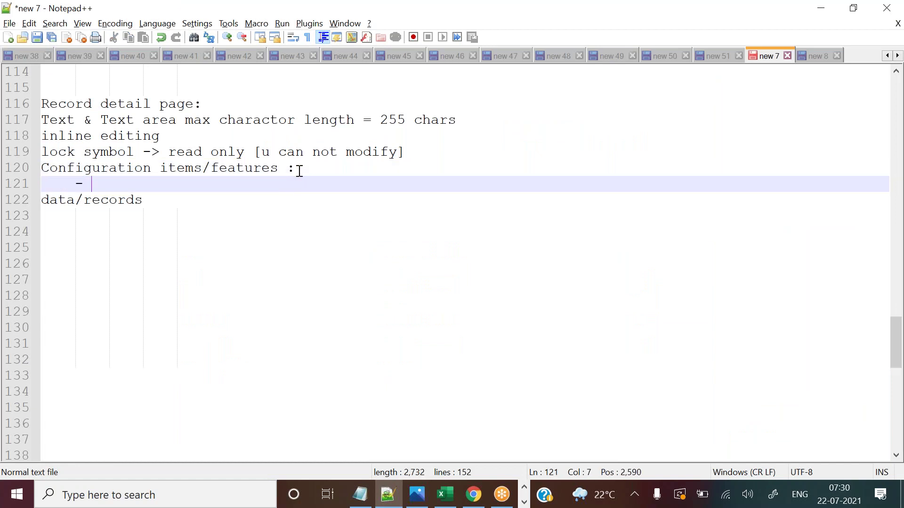
pyautogui.write(' except data')
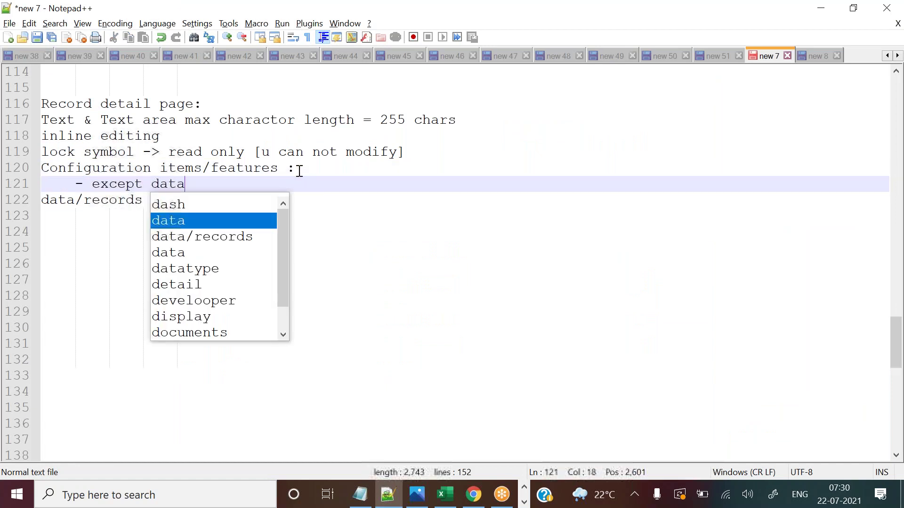
pyautogui.write(' everything comes under ')
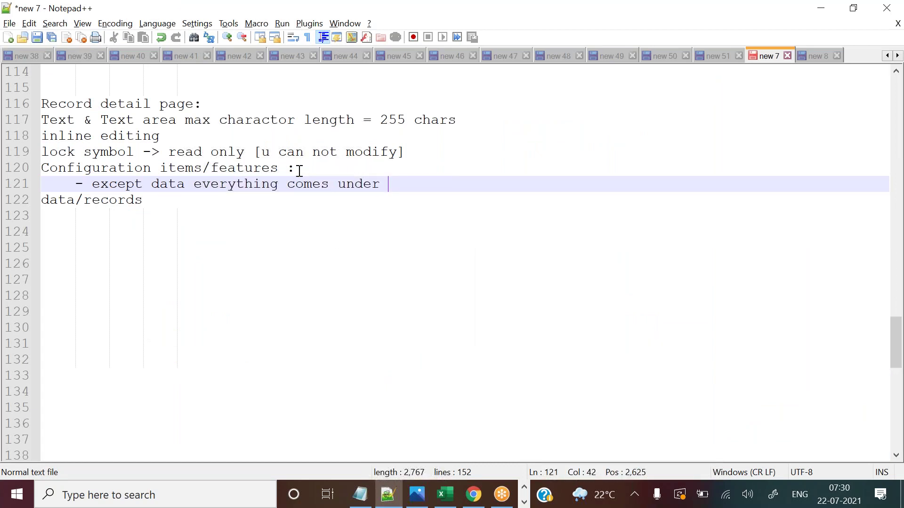
pyautogui.write('co')
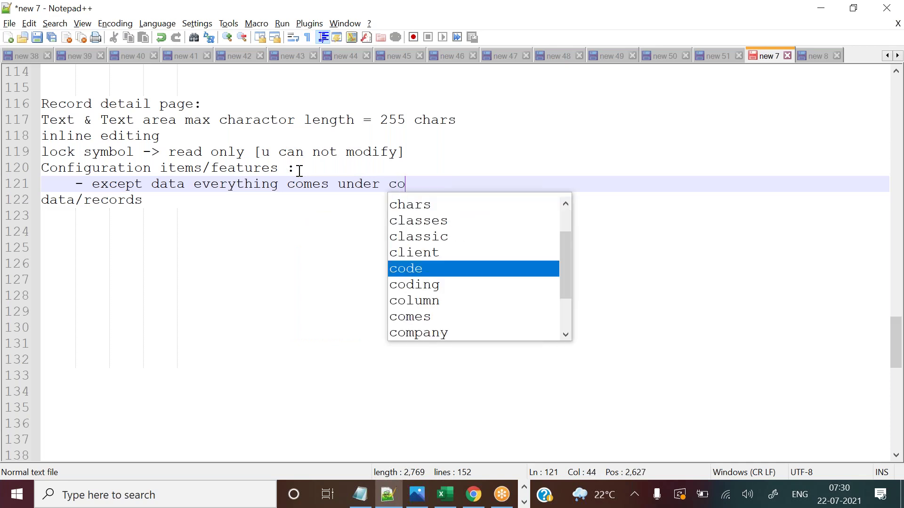
pyautogui.write('nfi')
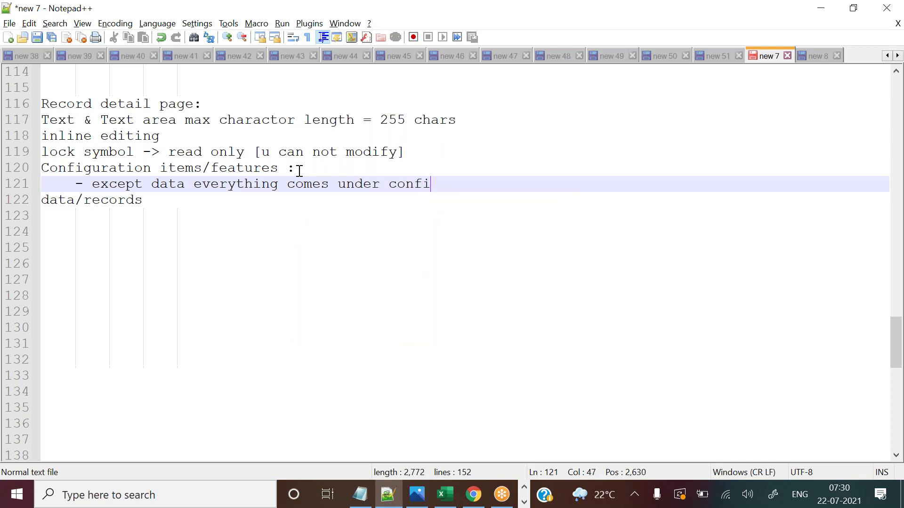
pyautogui.write('guration items')
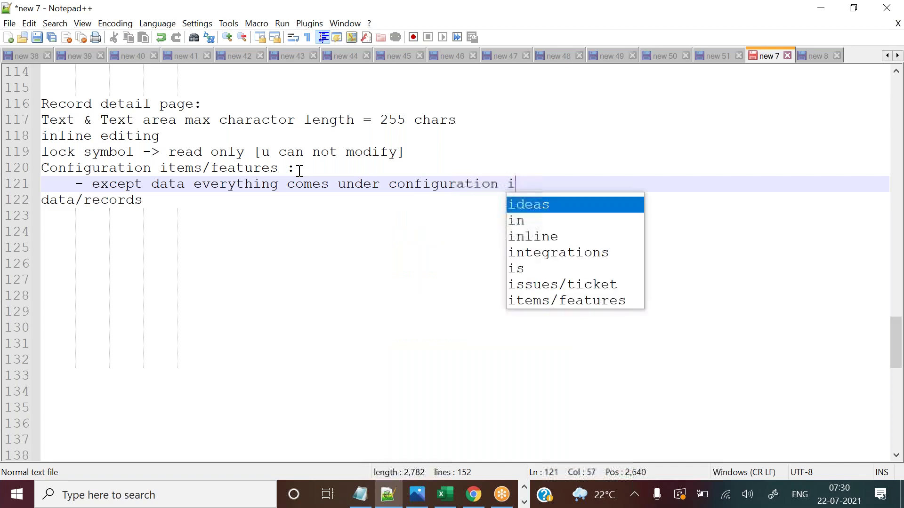
pyautogui.press('Return')
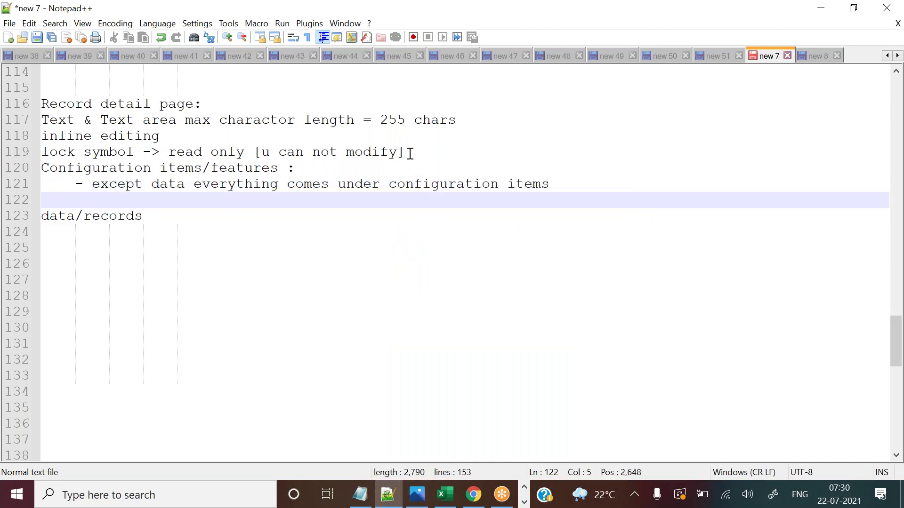
# Insert a blank line before the Configuration heading, add ':' after data/records, and return to Salesforce.
pyautogui.click(428, 151)
pyautogui.press('Return')
pyautogui.click(180, 231)
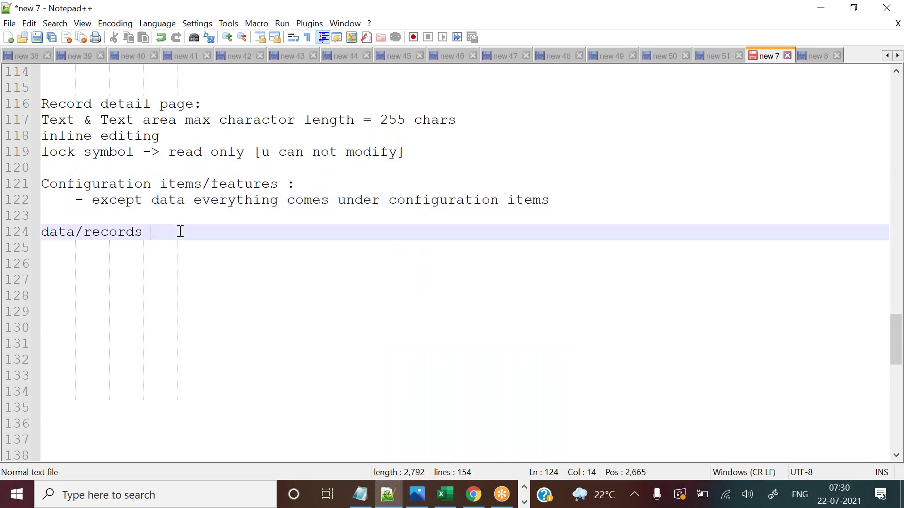
pyautogui.write(':')
pyautogui.press('Return')
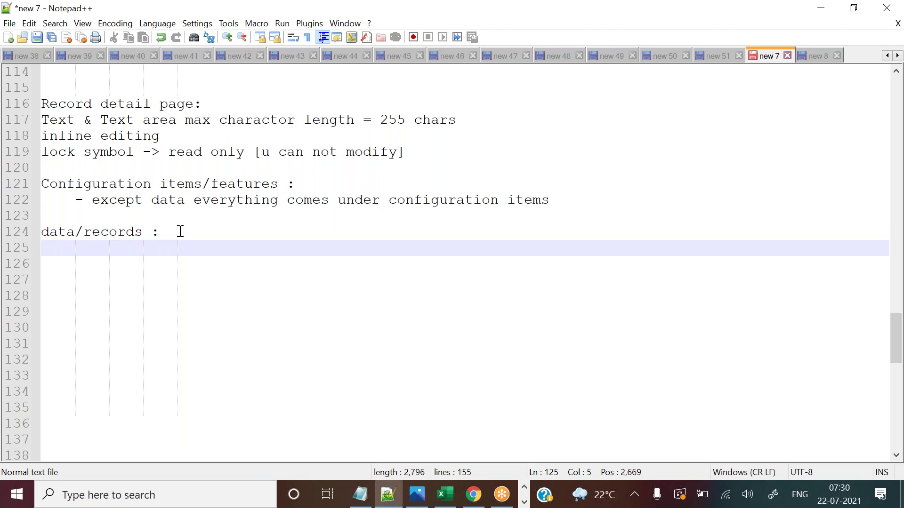
pyautogui.hotkey('alt', 'Tab')
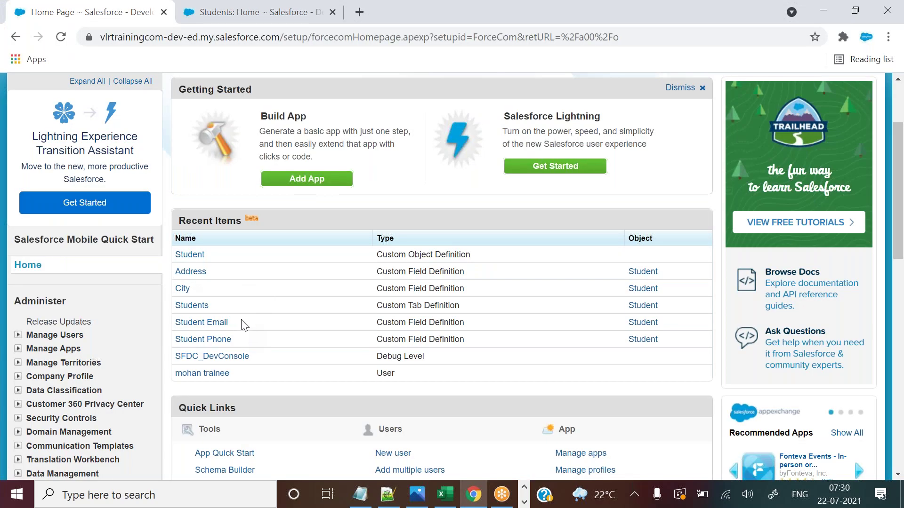
# Highlight the Student Email entry and the Recent Items list for emphasis.
pyautogui.moveTo(234, 322); pyautogui.dragTo(174, 301)
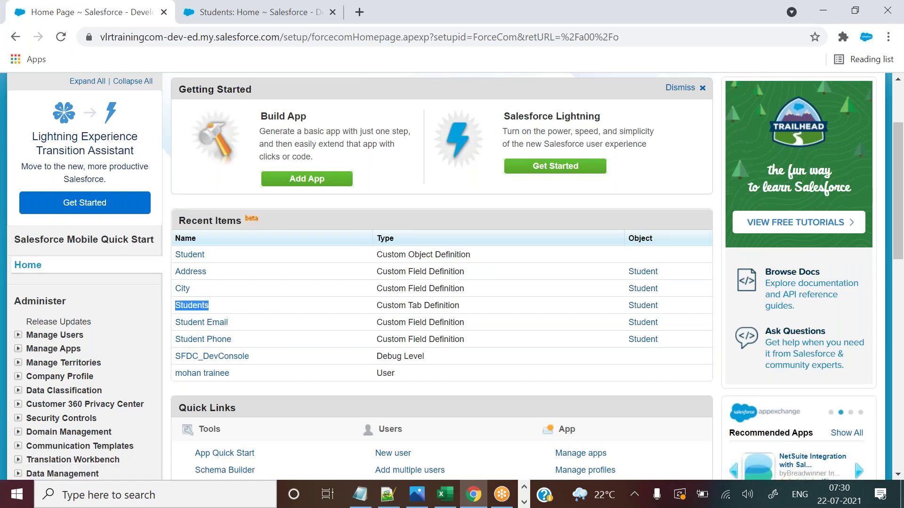
pyautogui.moveTo(179, 221); pyautogui.dragTo(302, 376)
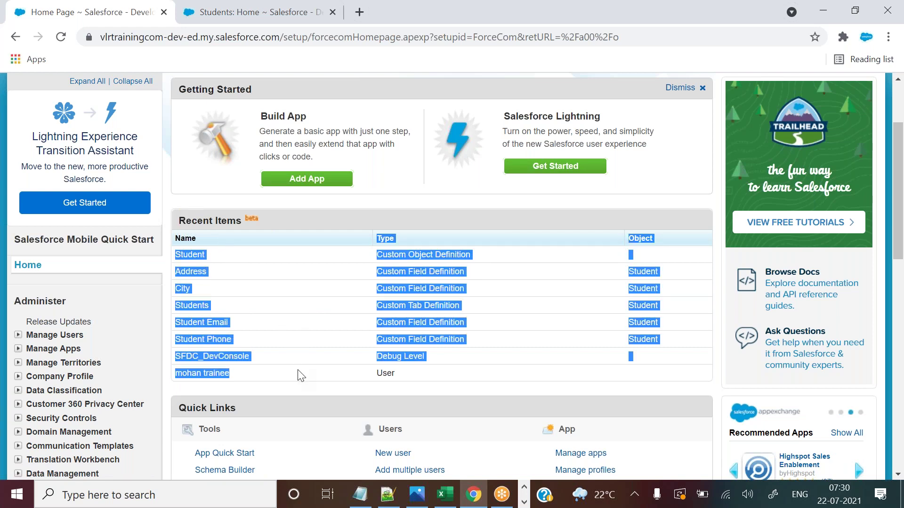
pyautogui.click(255, 269)
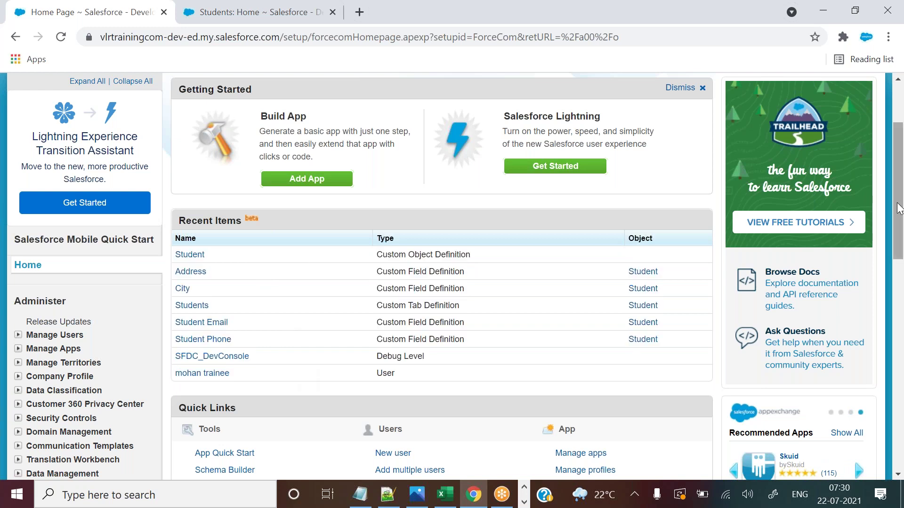
pyautogui.scroll(-1, 226, 257)
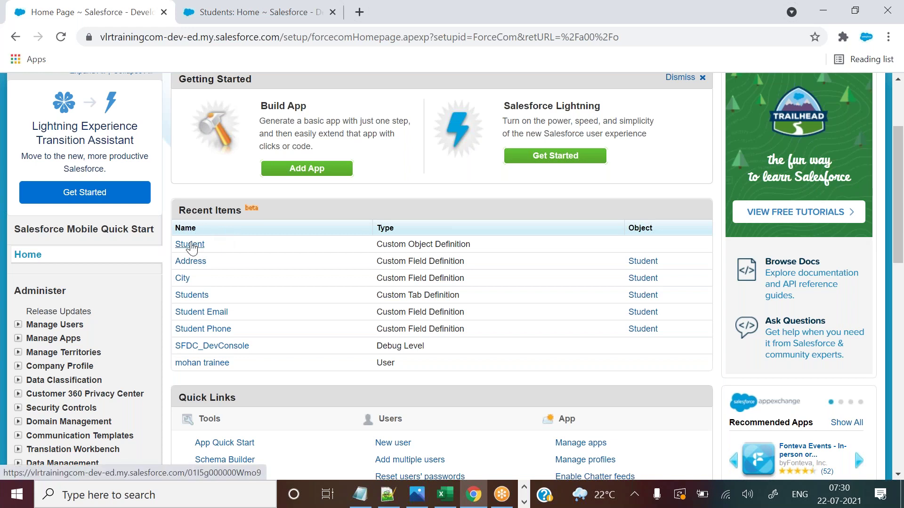
pyautogui.doubleClick(198, 210)
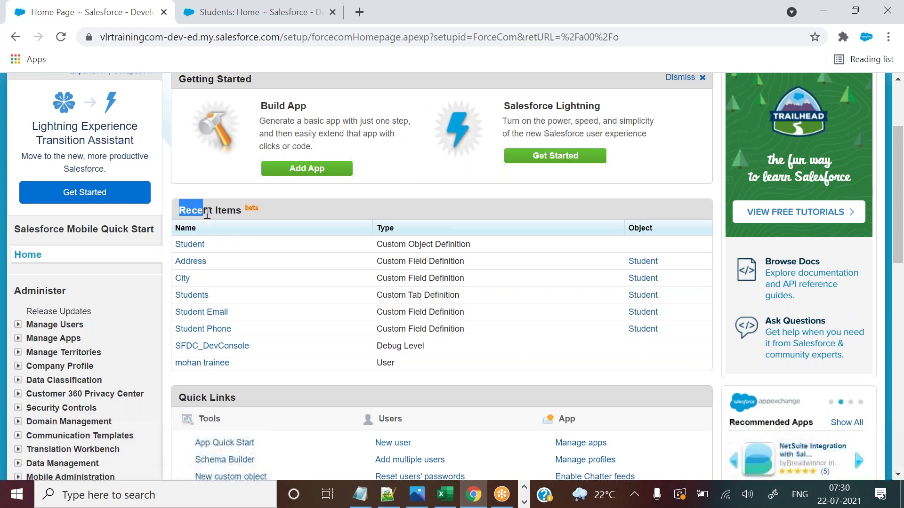
# Open the Student object definition and bring the Custom Fields & Relationships section into view.
pyautogui.click(197, 244)
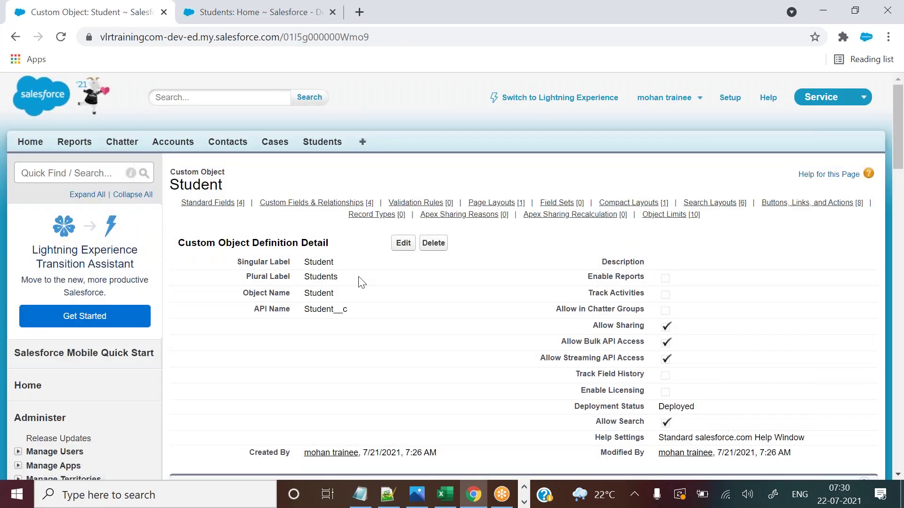
pyautogui.moveTo(894, 125); pyautogui.dragTo(893, 206)
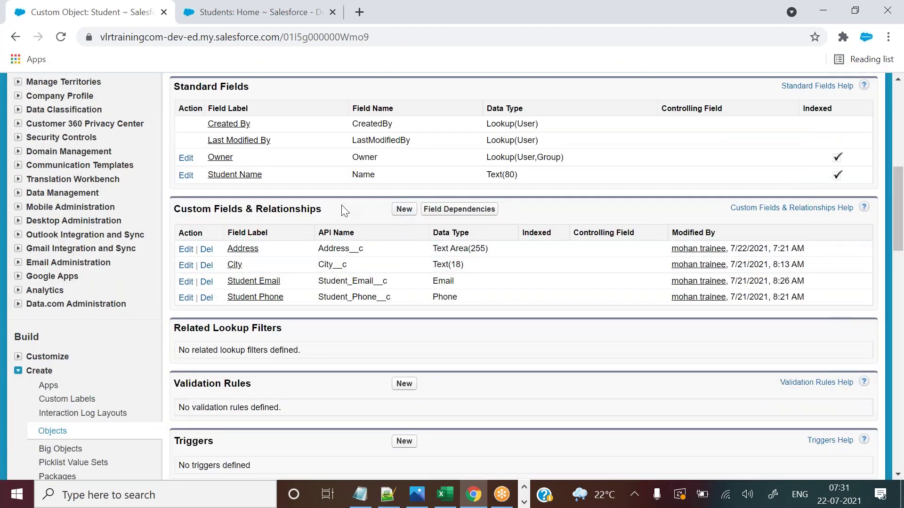
pyautogui.moveTo(215, 212); pyautogui.dragTo(271, 212)
# Start a new custom field on Student and initially pick Number as its data type.
pyautogui.click(401, 215)
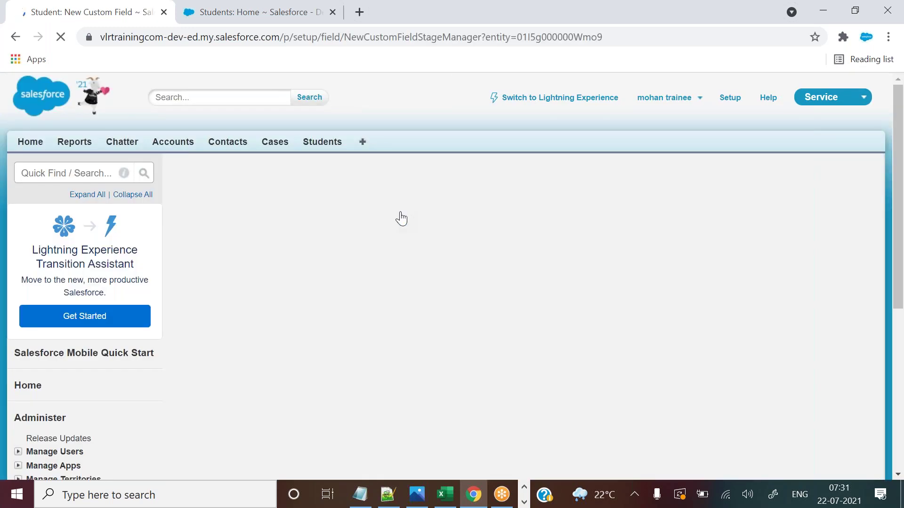
pyautogui.moveTo(897, 161); pyautogui.dragTo(892, 299)
pyautogui.moveTo(209, 152); pyautogui.dragTo(305, 473)
pyautogui.moveTo(897, 323)
pyautogui.mouseDown()
pyautogui.moveTo(896, 388)
pyautogui.moveTo(896, 329)
pyautogui.mouseUp()
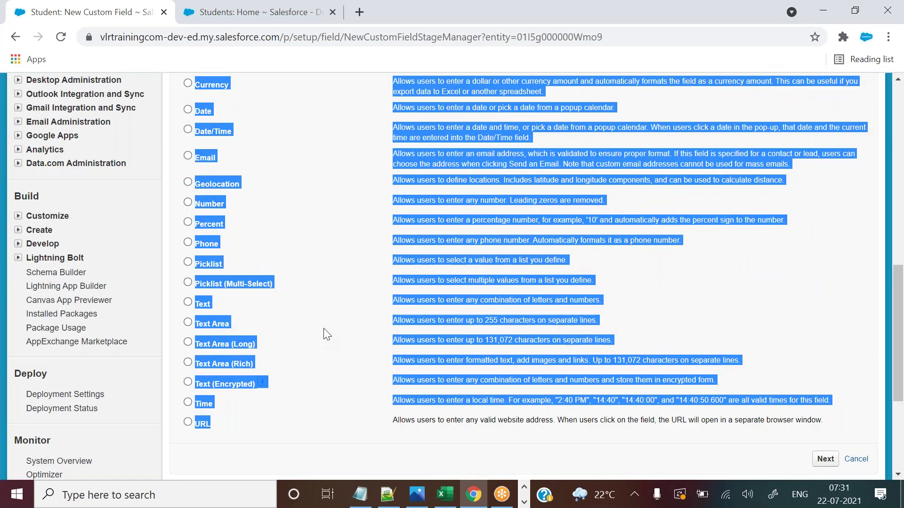
pyautogui.click(309, 231)
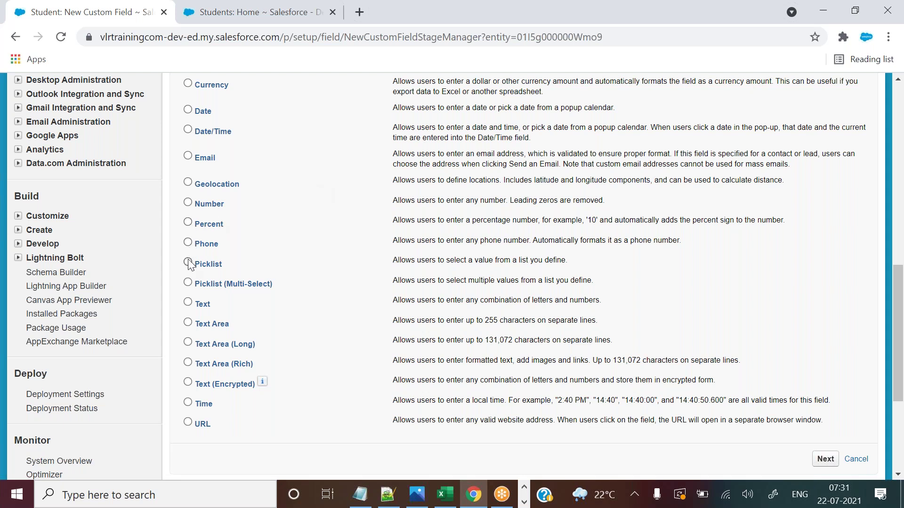
pyautogui.moveTo(215, 205); pyautogui.dragTo(225, 207)
pyautogui.click(187, 202)
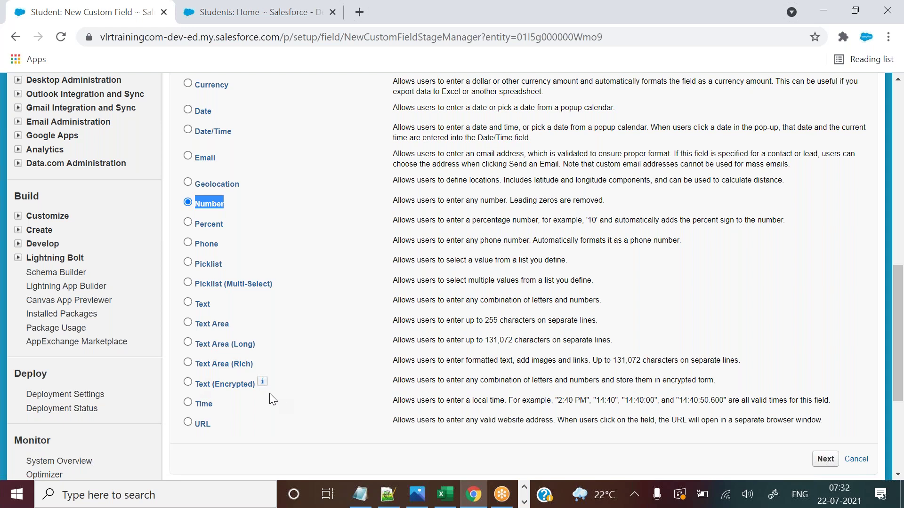
# Change the new field's data type to Text (Encrypted).
pyautogui.moveTo(195, 384); pyautogui.dragTo(256, 394)
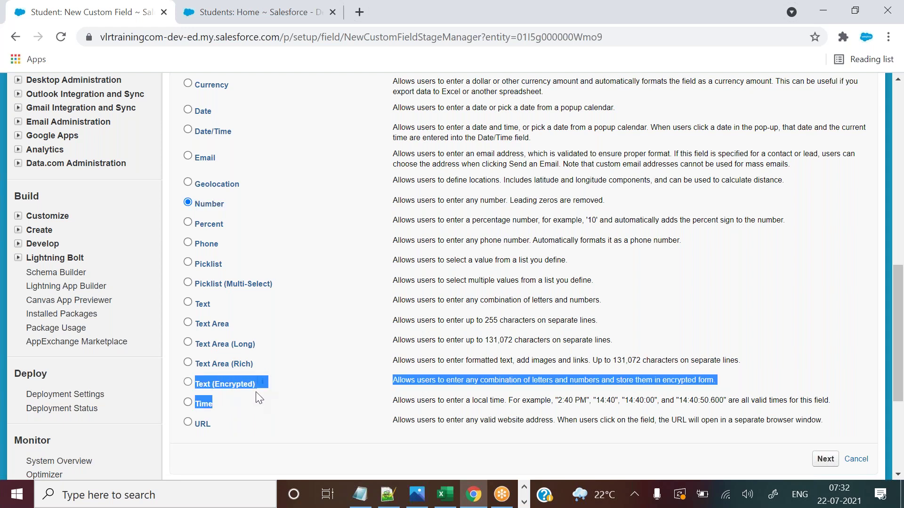
pyautogui.click(210, 393)
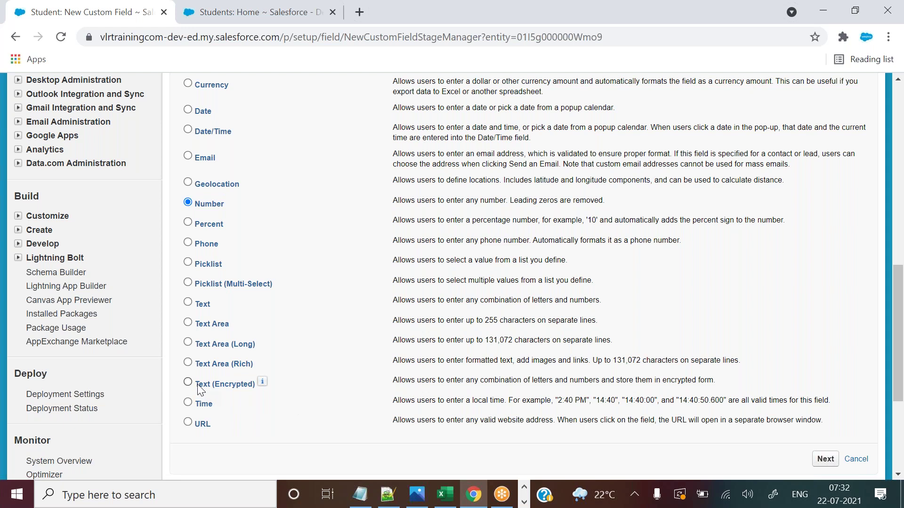
pyautogui.moveTo(197, 385); pyautogui.dragTo(254, 385)
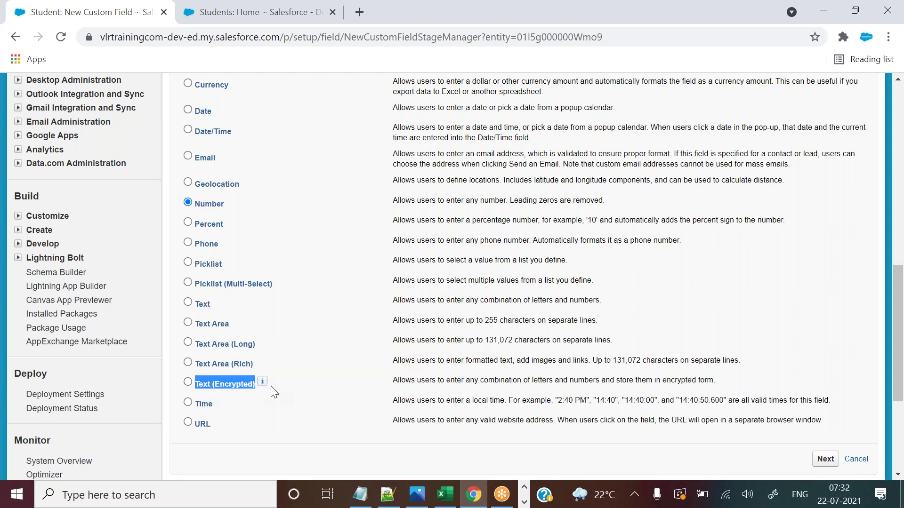
pyautogui.click(187, 382)
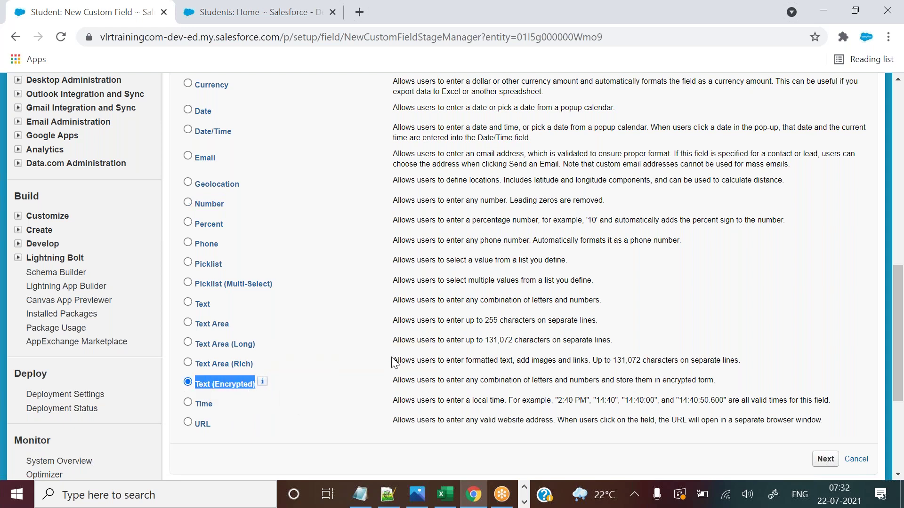
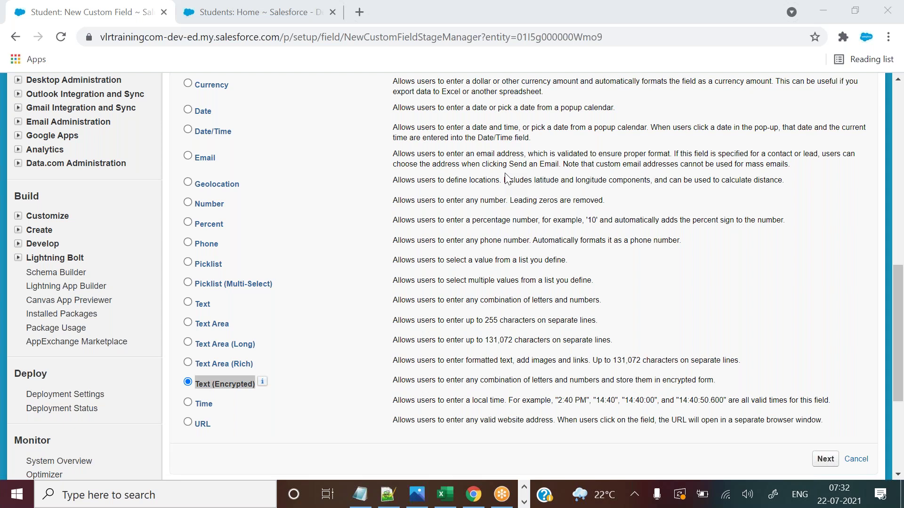
# With Text (Encrypted) still selected, switch to the Notepad++ notes.
pyautogui.click(387, 494)
# Add the masked example 'xxxx-xxx-7869 - encryption' on line 129 of the notes.
pyautogui.click(193, 320)
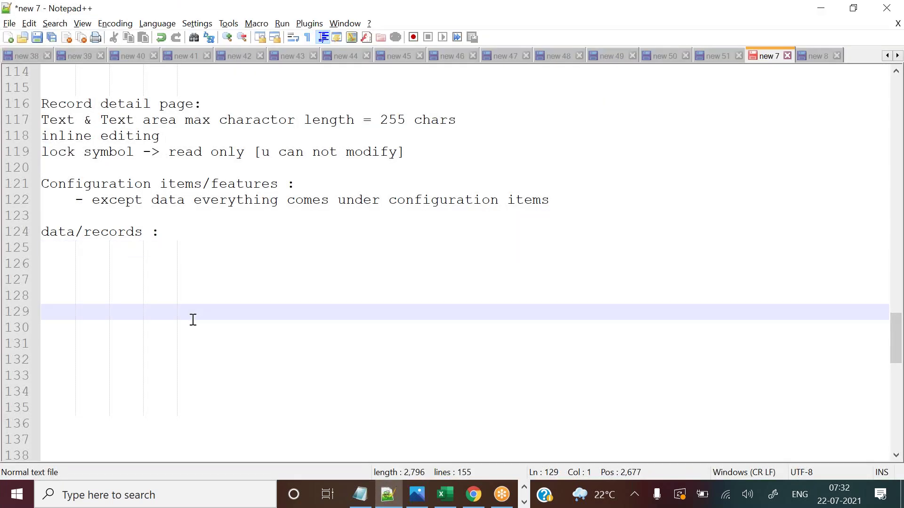
pyautogui.write('xxxx-xxx-')
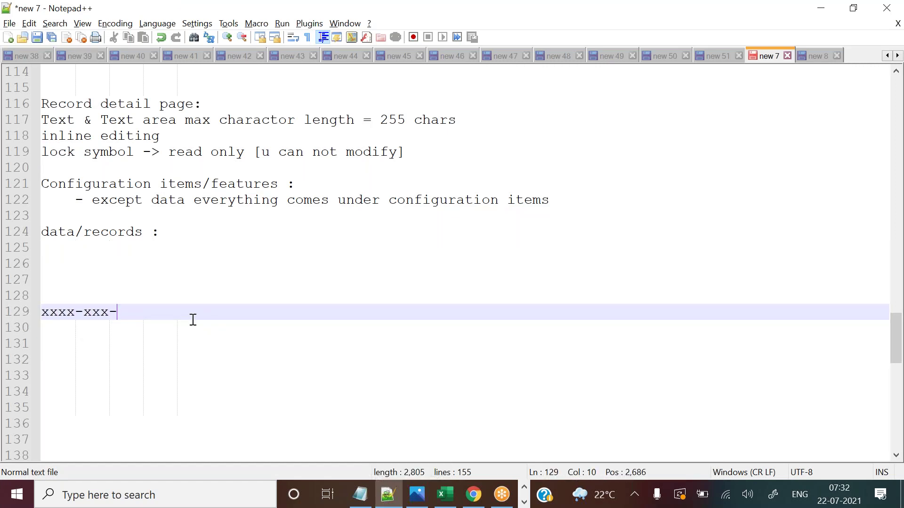
pyautogui.write('7869')
pyautogui.moveTo(125, 311); pyautogui.dragTo(166, 312)
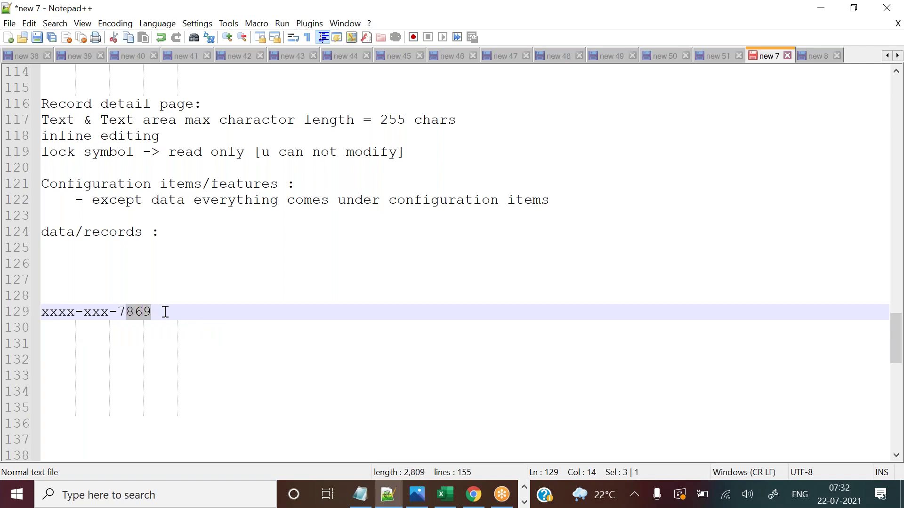
pyautogui.click(165, 312)
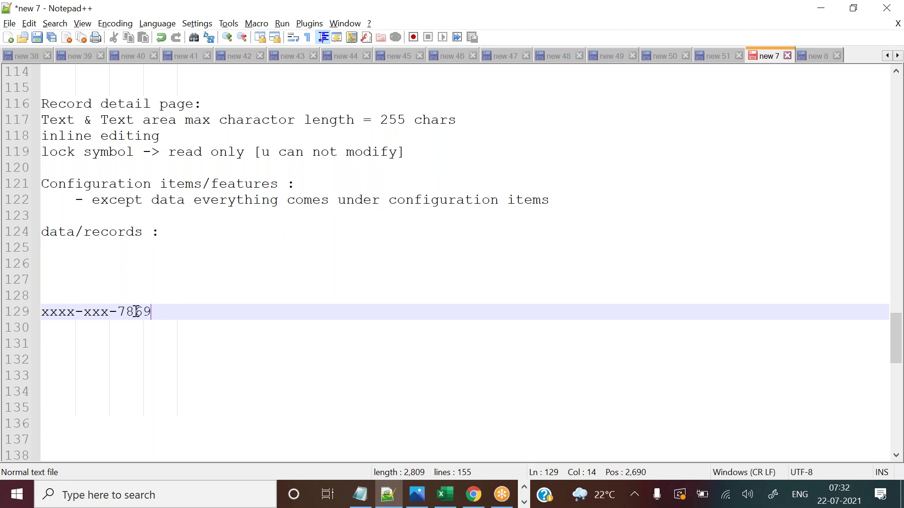
pyautogui.moveTo(109, 311); pyautogui.dragTo(41, 314)
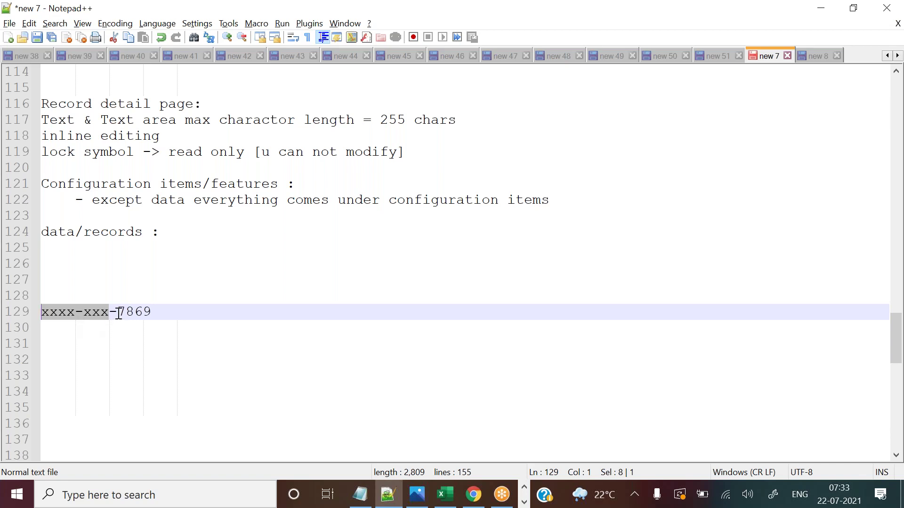
pyautogui.click(119, 313)
pyautogui.moveTo(109, 313); pyautogui.dragTo(42, 314)
pyautogui.click(155, 316)
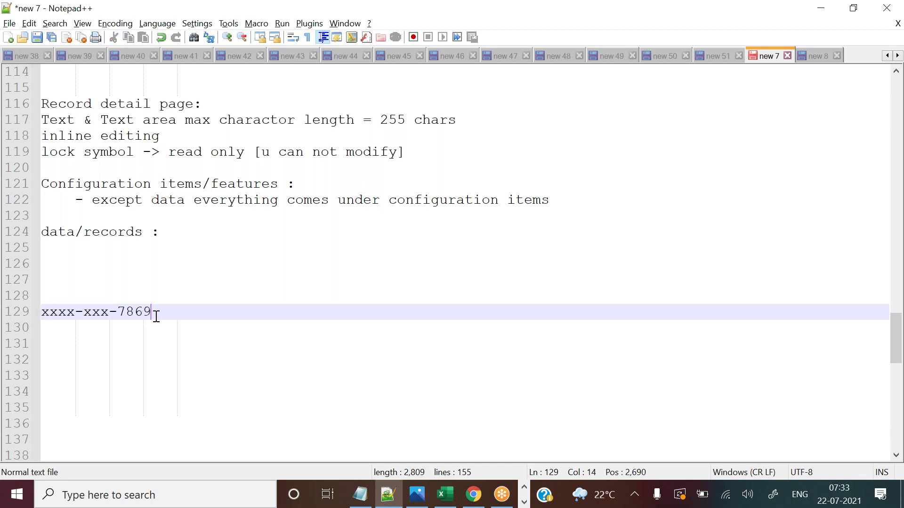
pyautogui.moveTo(109, 313); pyautogui.dragTo(42, 315)
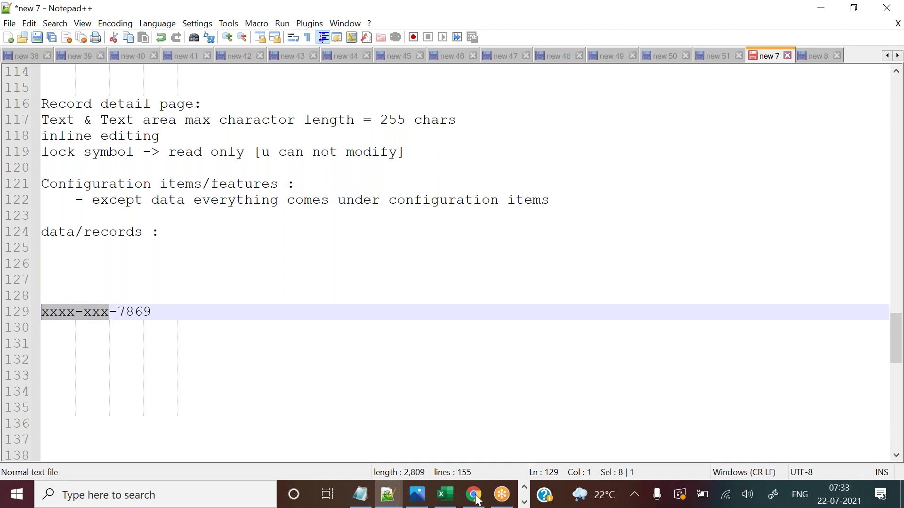
pyautogui.click(153, 314)
pyautogui.moveTo(109, 313); pyautogui.dragTo(47, 312)
pyautogui.click(174, 310)
pyautogui.write('- ')
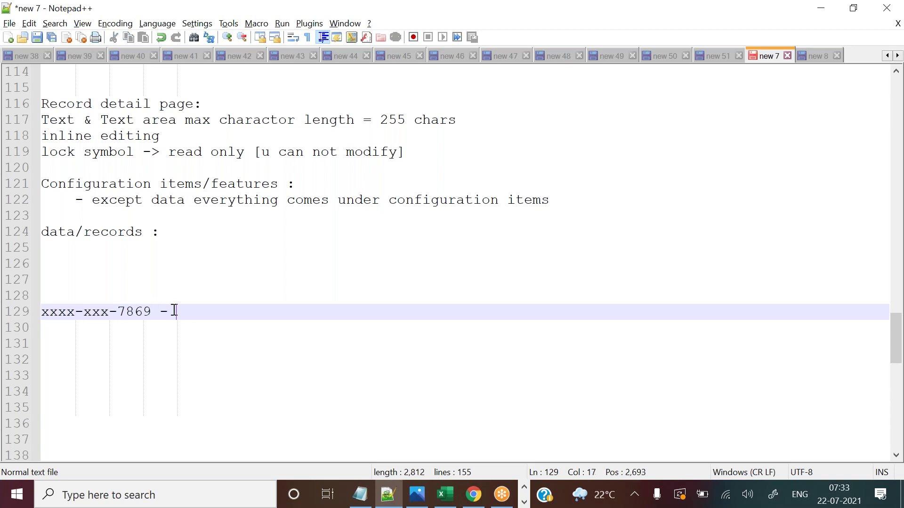
pyautogui.write('encryption')
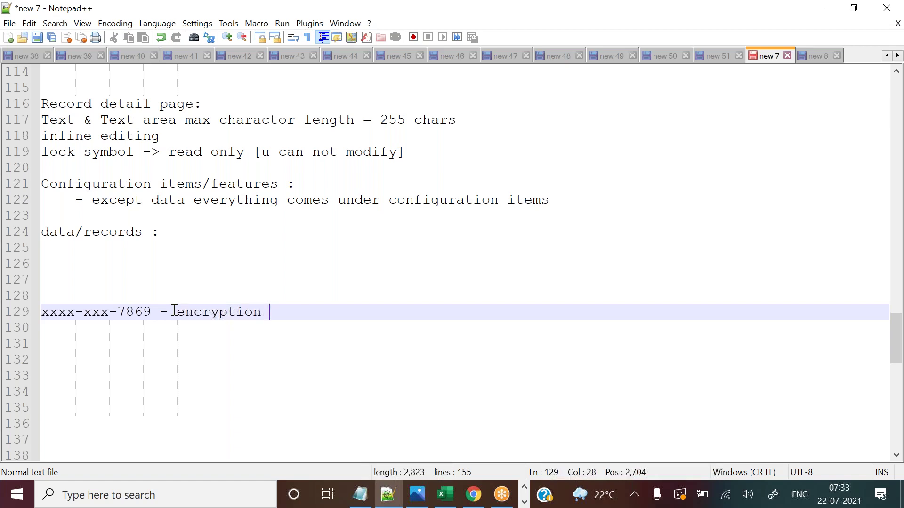
# Back in Salesforce, advance the Text (Encrypted) field wizard to the details step.
pyautogui.click(485, 497)
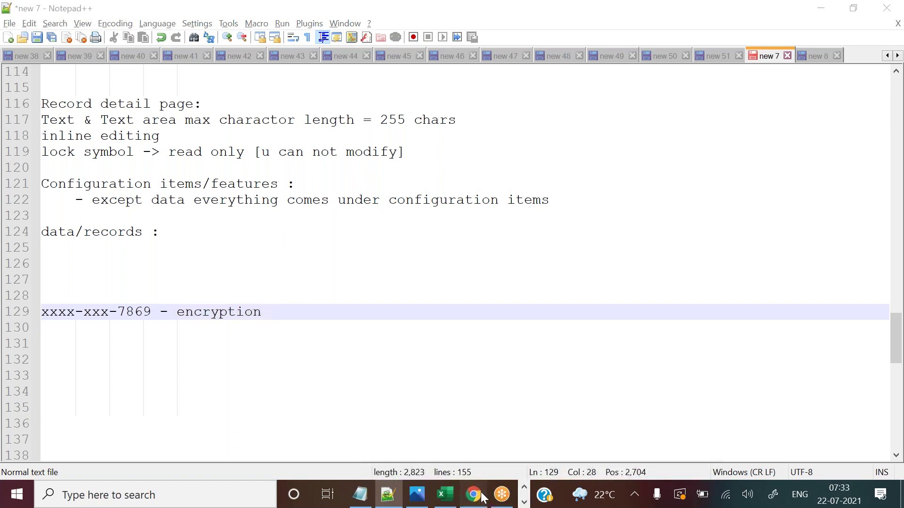
pyautogui.click(334, 374)
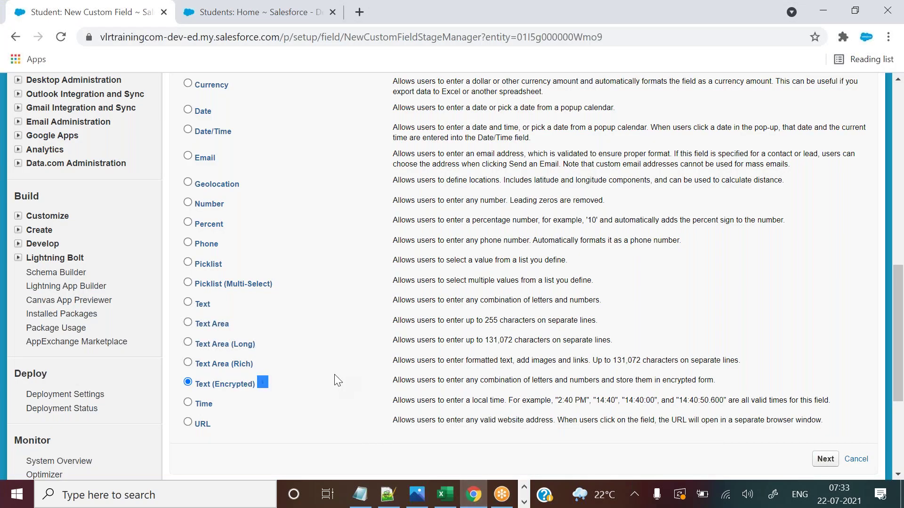
pyautogui.moveTo(212, 386); pyautogui.dragTo(256, 395)
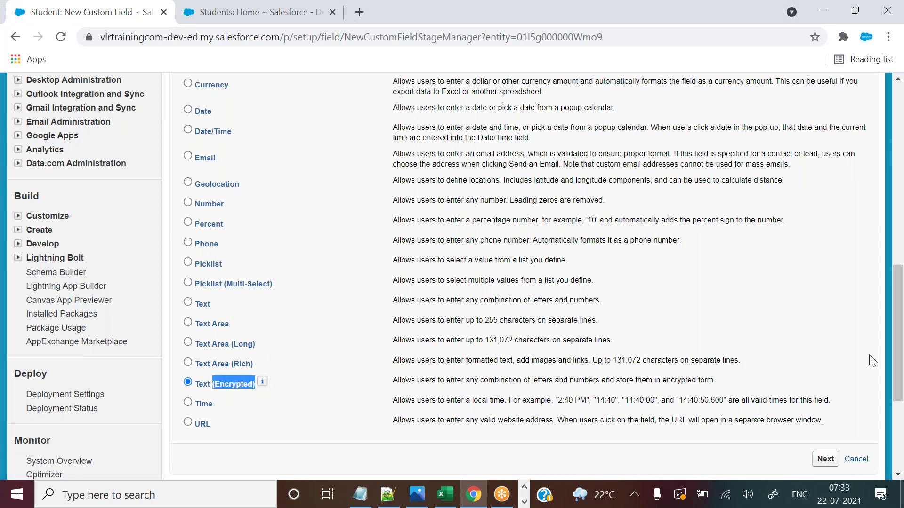
pyautogui.moveTo(899, 290); pyautogui.dragTo(899, 306)
pyautogui.click(826, 379)
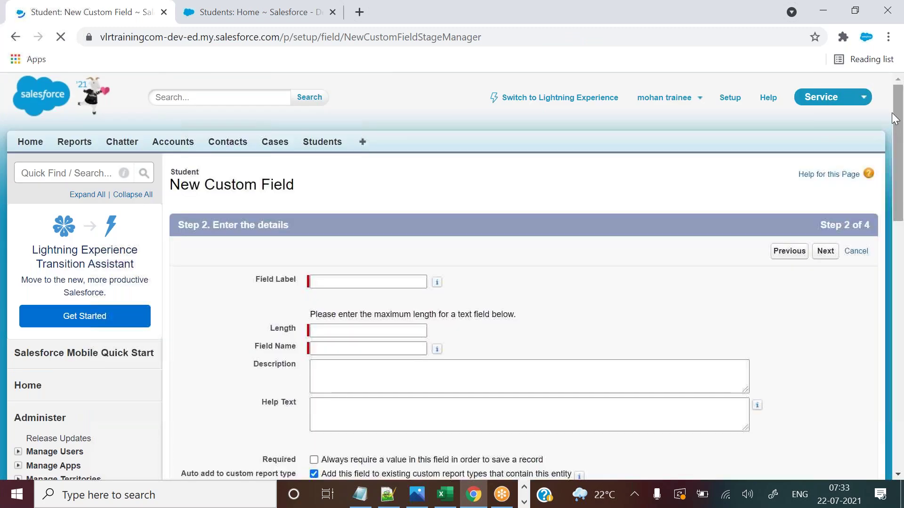
# Enter the field label 'Bank Account' and let the field name auto-fill as Bank_Account.
pyautogui.click(341, 276)
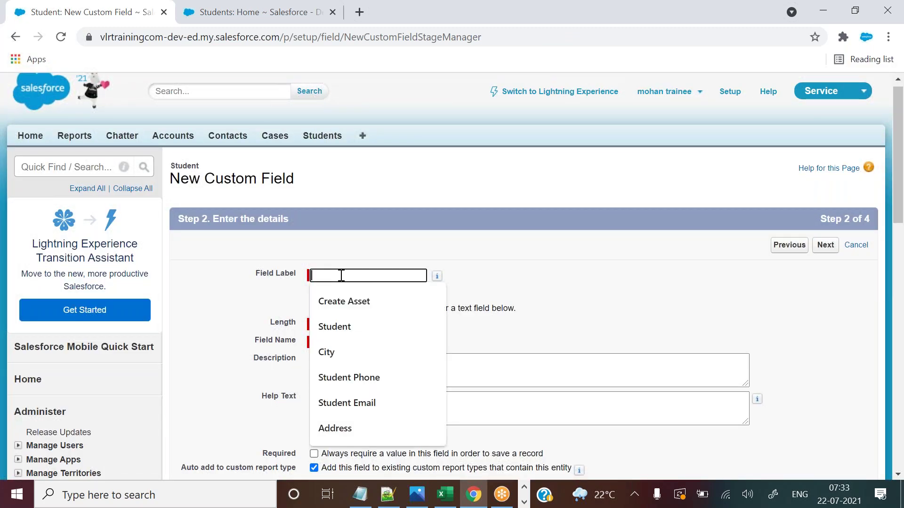
pyautogui.write('Bank A')
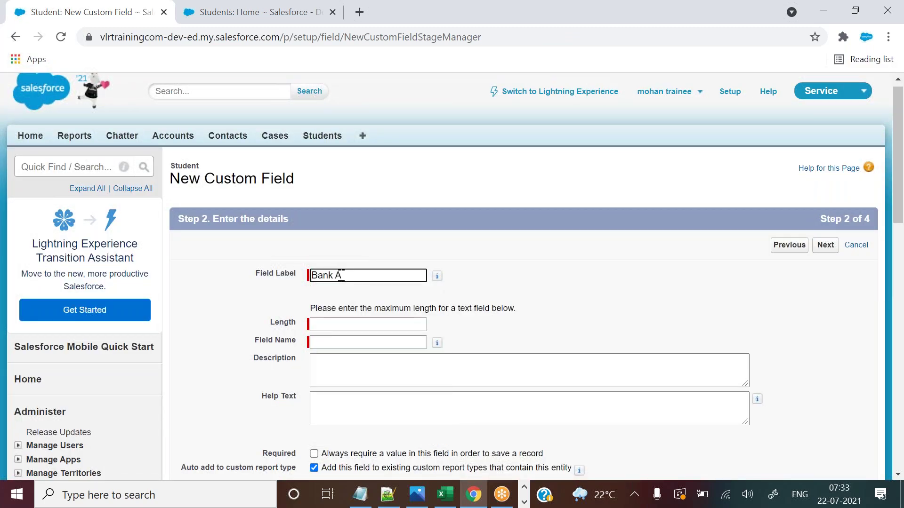
pyautogui.write('ccount')
pyautogui.click(334, 277)
pyautogui.click(325, 340)
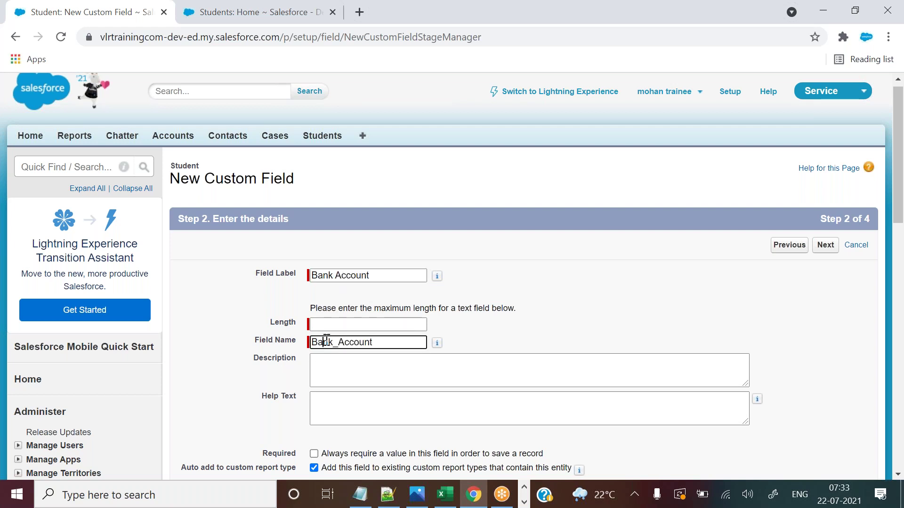
pyautogui.click(477, 350)
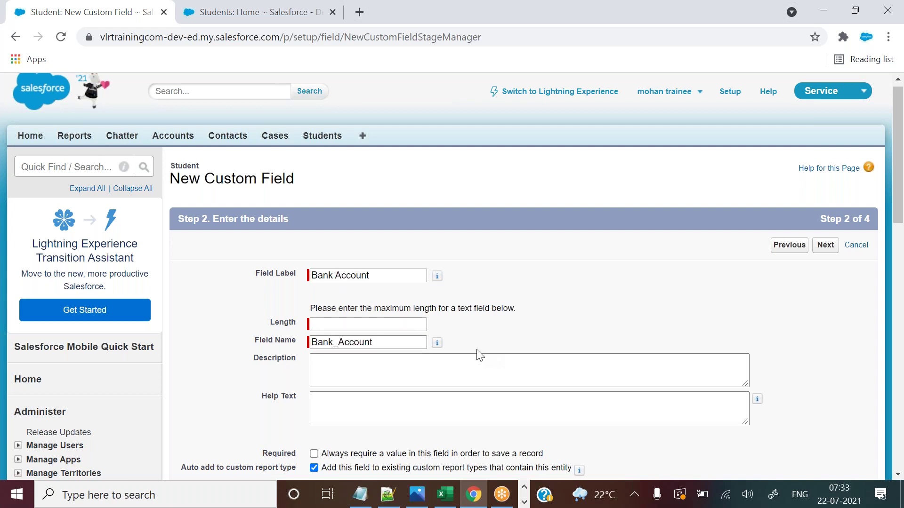
# Set the field length to 16.
pyautogui.click(324, 324)
pyautogui.click(323, 324)
pyautogui.moveTo(899, 179); pyautogui.dragTo(898, 216)
pyautogui.click(537, 216)
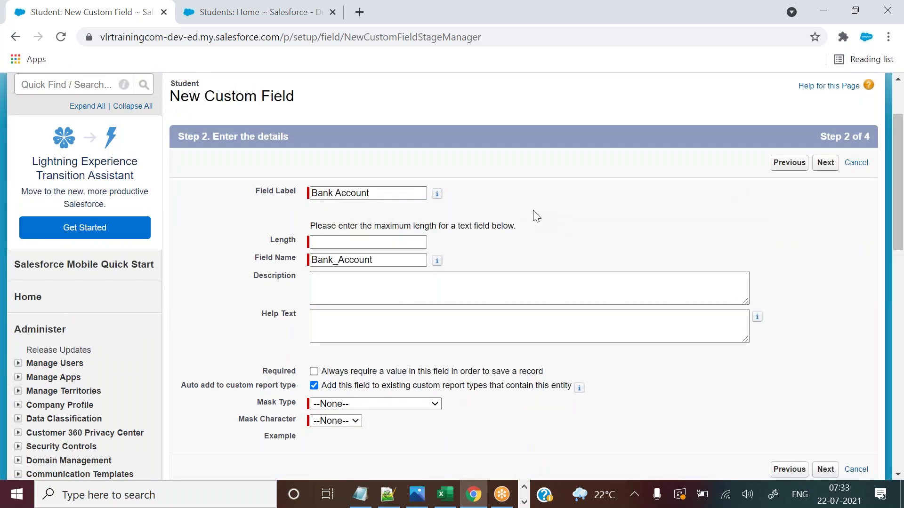
pyautogui.click(364, 244)
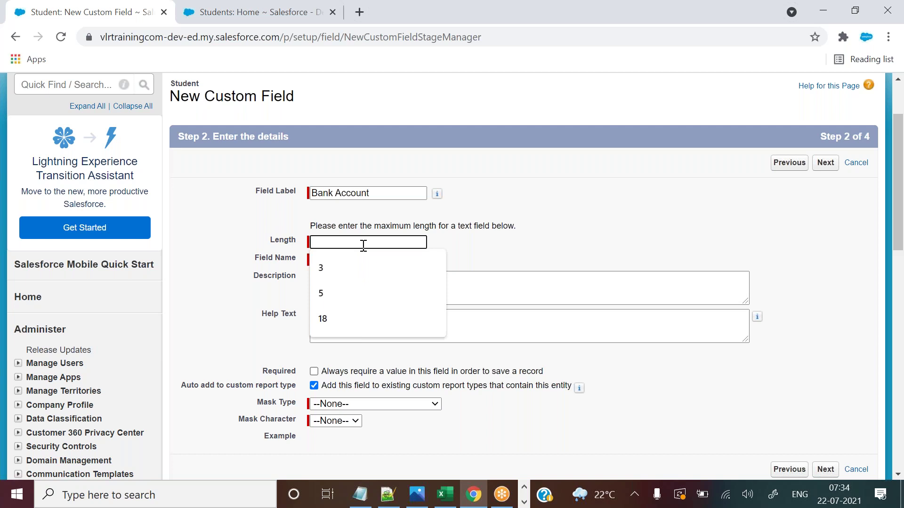
pyautogui.write('16')
pyautogui.click(532, 253)
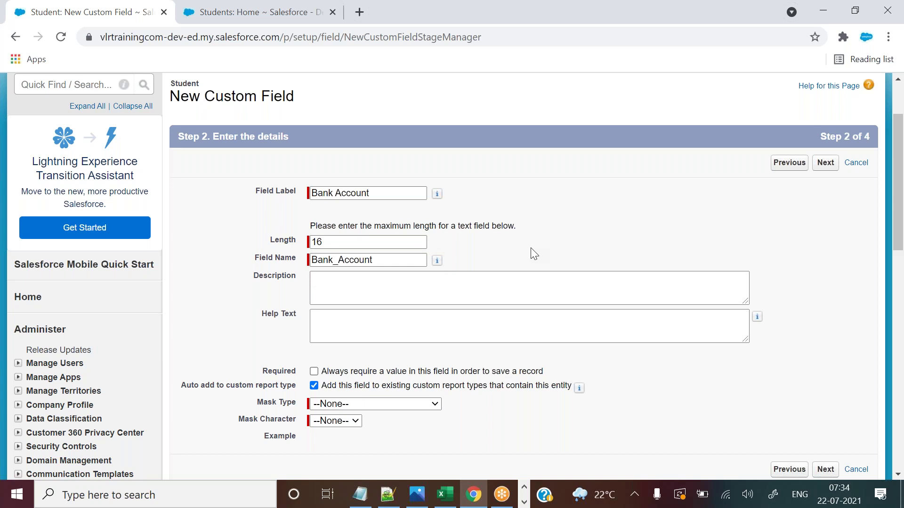
pyautogui.moveTo(897, 179); pyautogui.dragTo(899, 201)
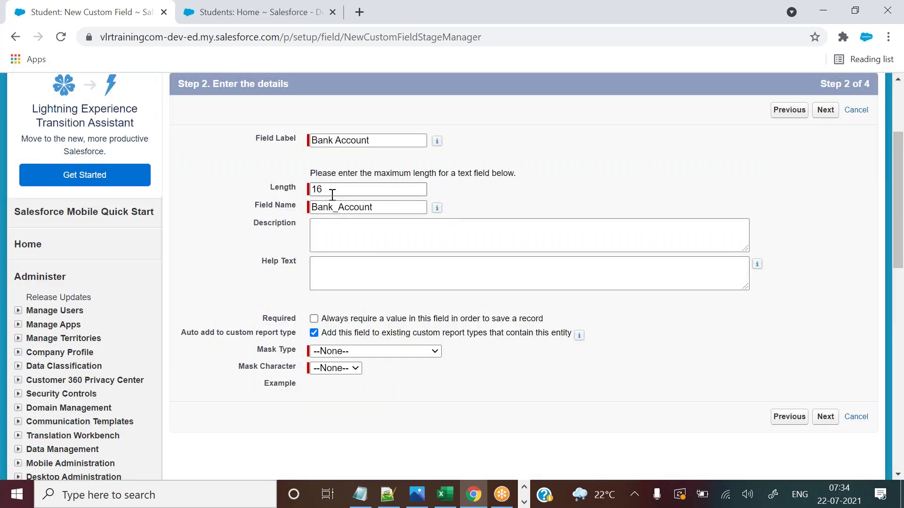
pyautogui.doubleClick(316, 189)
pyautogui.click(516, 189)
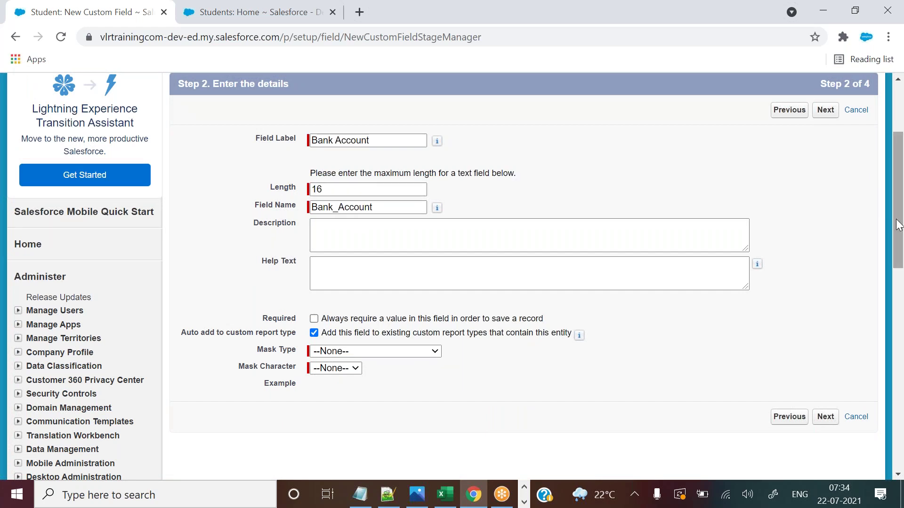
pyautogui.scroll(-2, 897, 225)
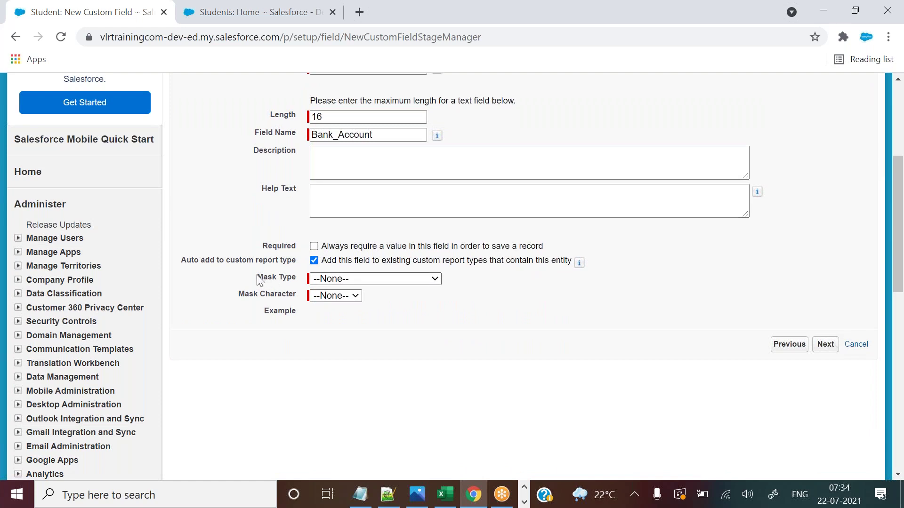
# Set Mask Type to Mask All Characters with X as the mask character.
pyautogui.moveTo(257, 277); pyautogui.dragTo(303, 282)
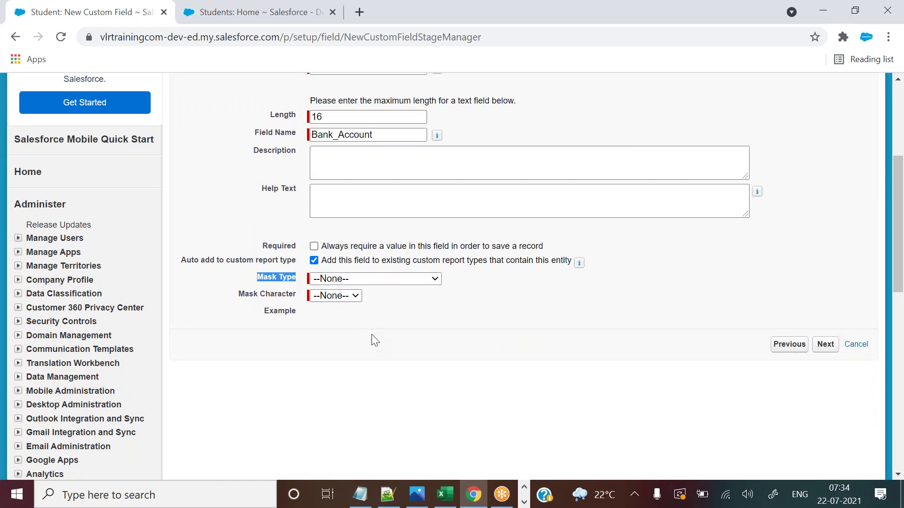
pyautogui.click(348, 282)
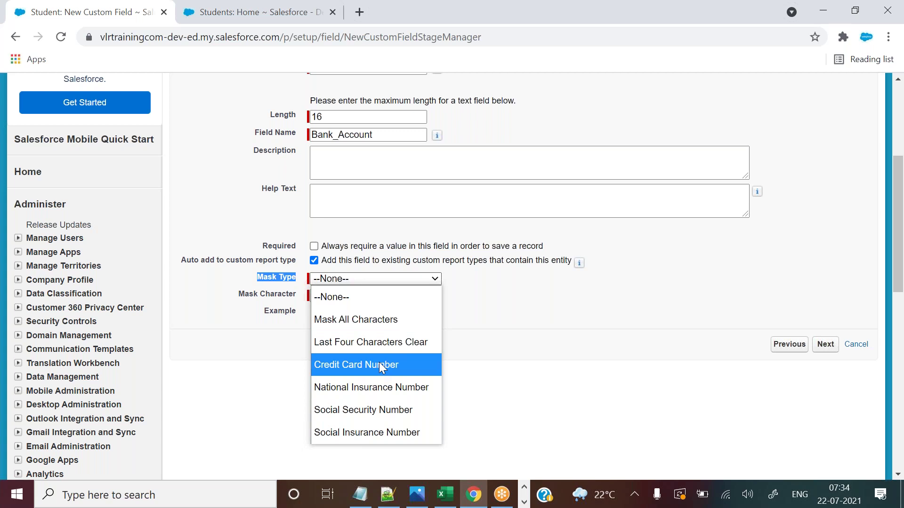
pyautogui.click(351, 321)
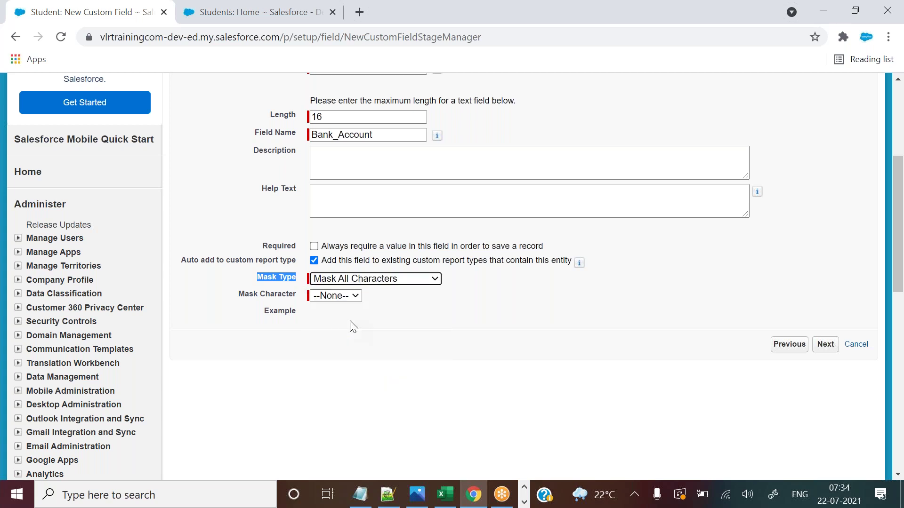
pyautogui.click(323, 295)
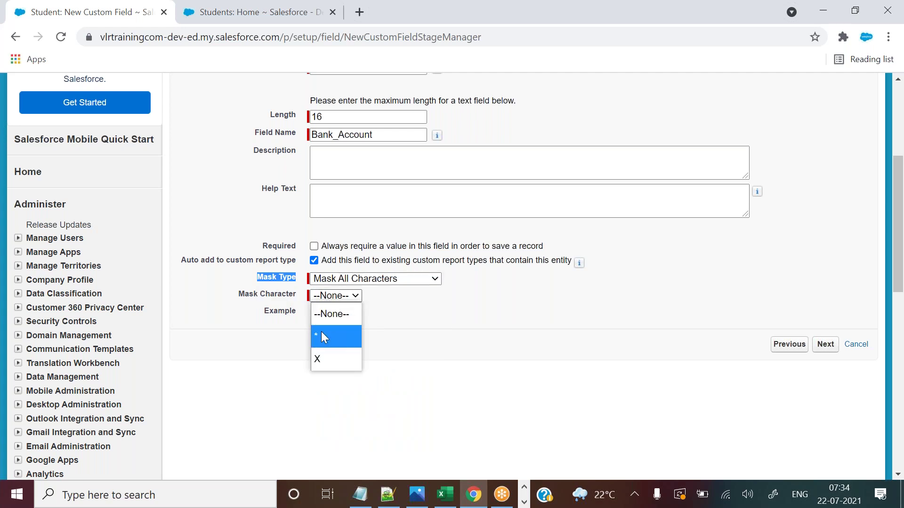
pyautogui.click(327, 356)
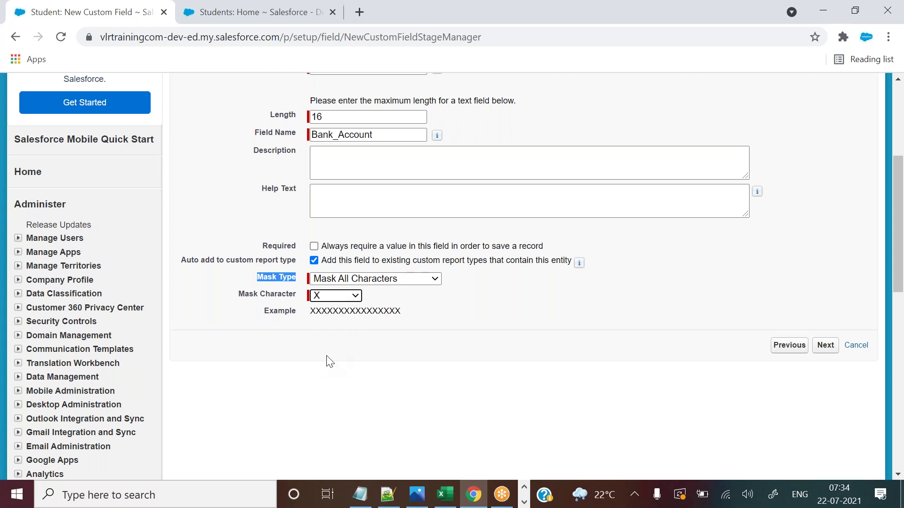
pyautogui.click(311, 311)
pyautogui.moveTo(311, 311); pyautogui.dragTo(416, 315)
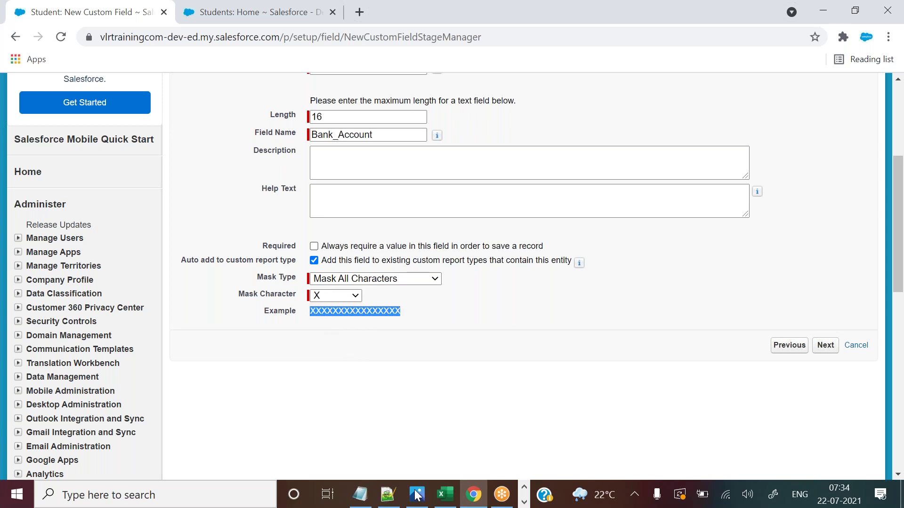
pyautogui.click(254, 12)
# Open the latest student record and inline-edit its Student Name to a 13-digit number.
pyautogui.click(205, 293)
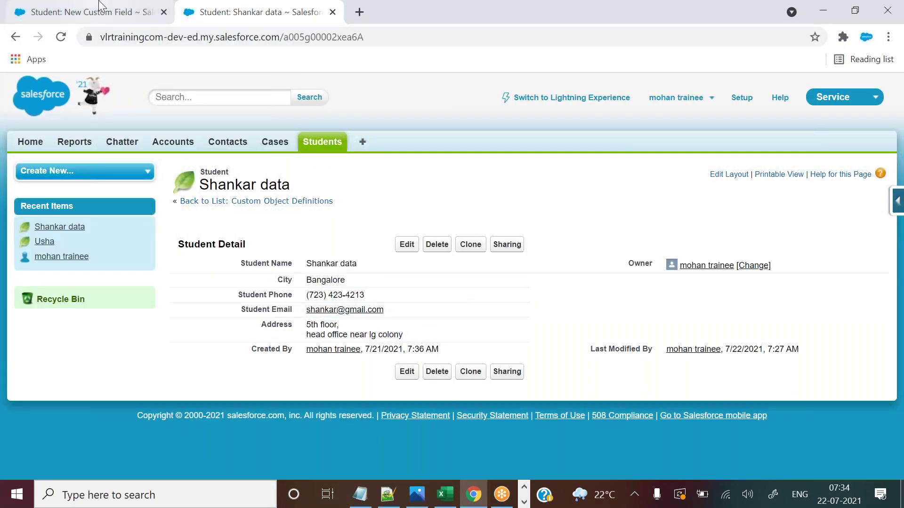
pyautogui.doubleClick(425, 259)
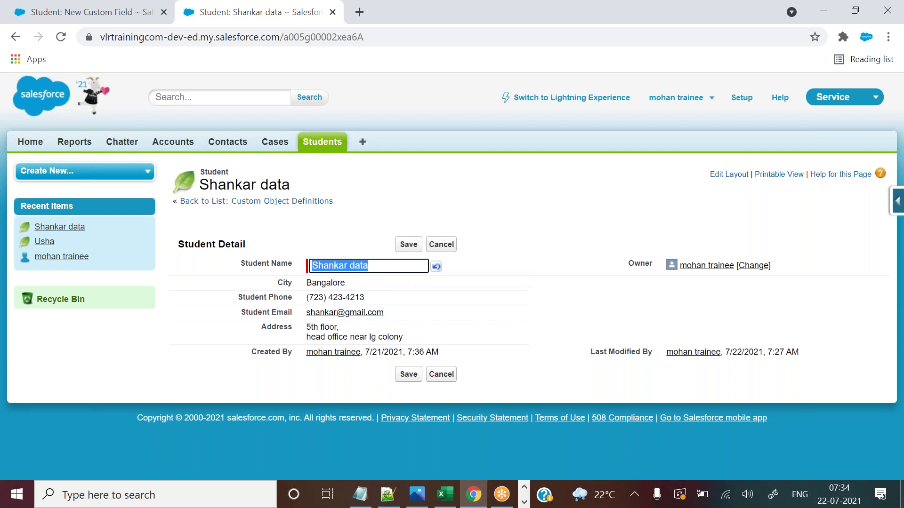
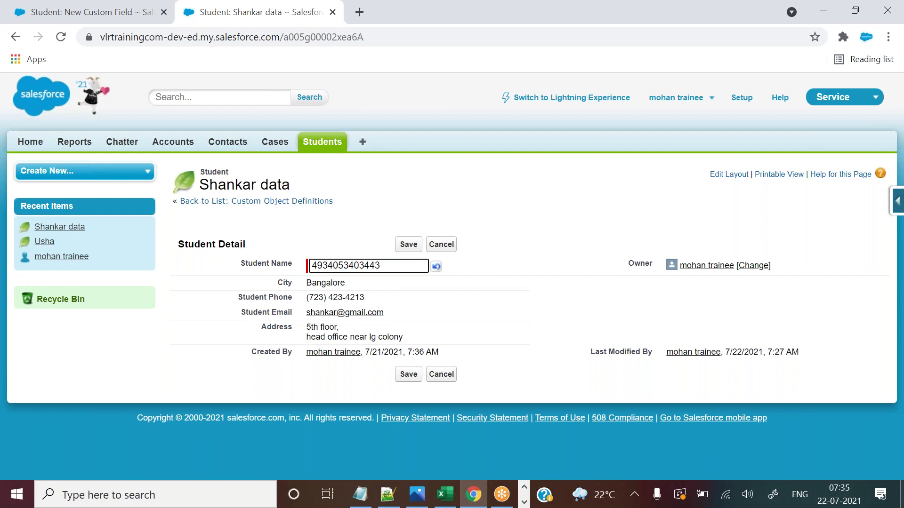
pyautogui.click(145, 7)
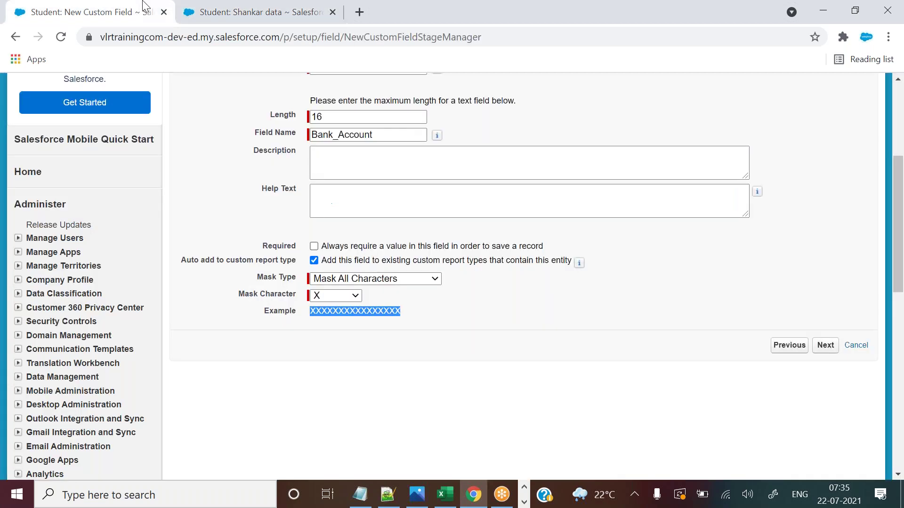
pyautogui.click(400, 322)
pyautogui.moveTo(400, 315); pyautogui.dragTo(295, 313)
pyautogui.click(259, 11)
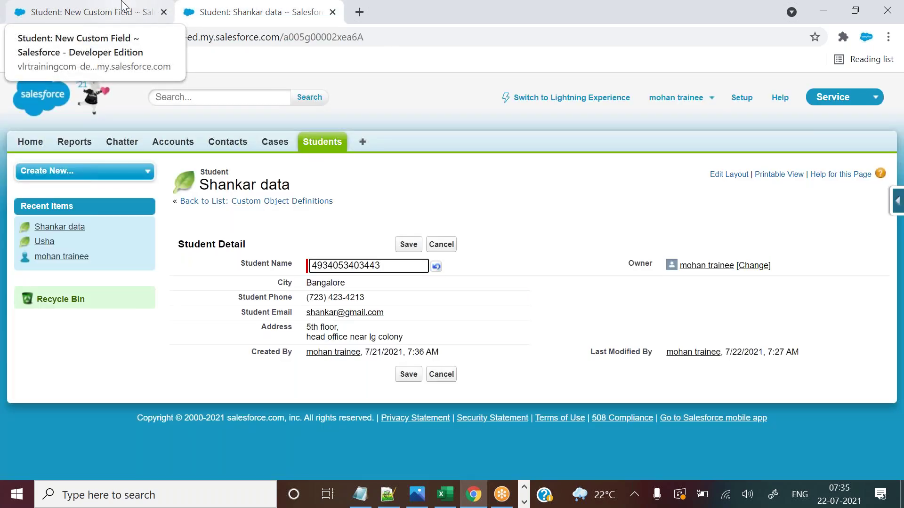
pyautogui.moveTo(391, 266); pyautogui.dragTo(309, 266)
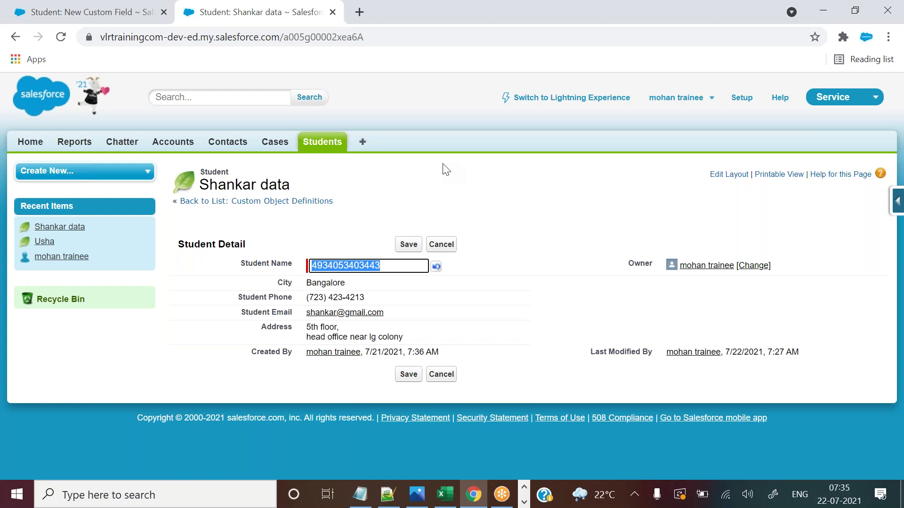
# Preview the Last Four Characters Clear and Credit Card Number mask types and their examples.
pyautogui.click(159, 8)
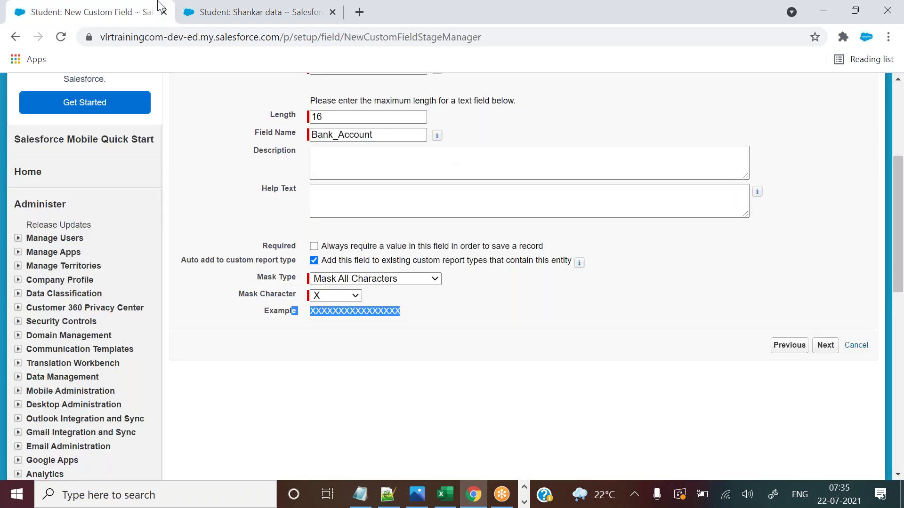
pyautogui.click(360, 312)
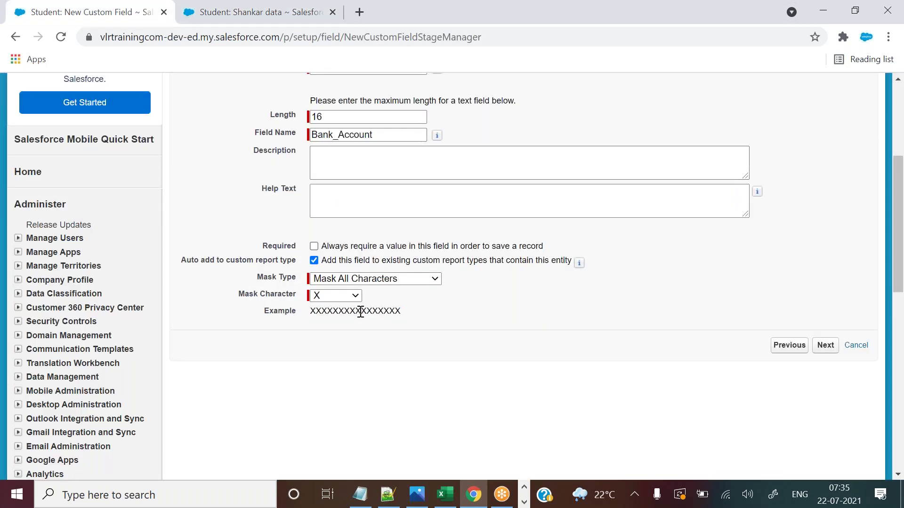
pyautogui.click(372, 279)
pyautogui.click(372, 279)
pyautogui.click(372, 279)
pyautogui.click(353, 345)
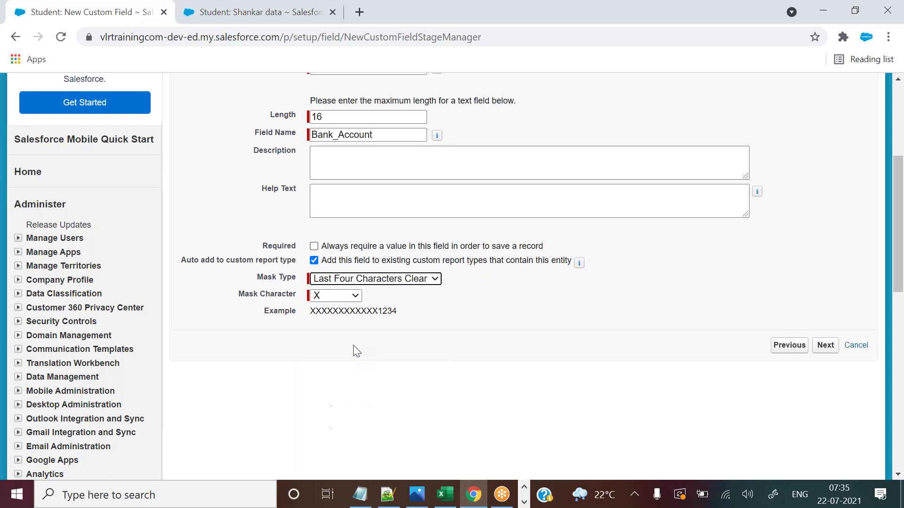
pyautogui.moveTo(379, 312); pyautogui.dragTo(406, 317)
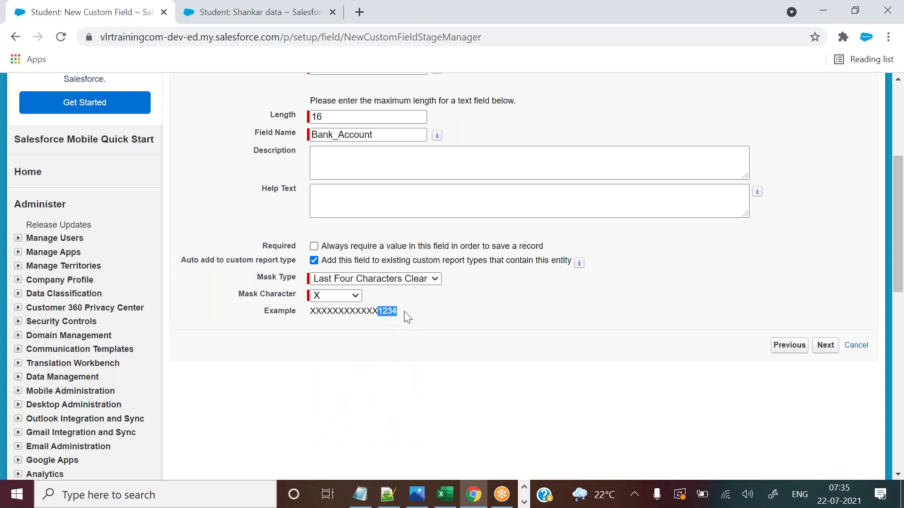
pyautogui.click(380, 280)
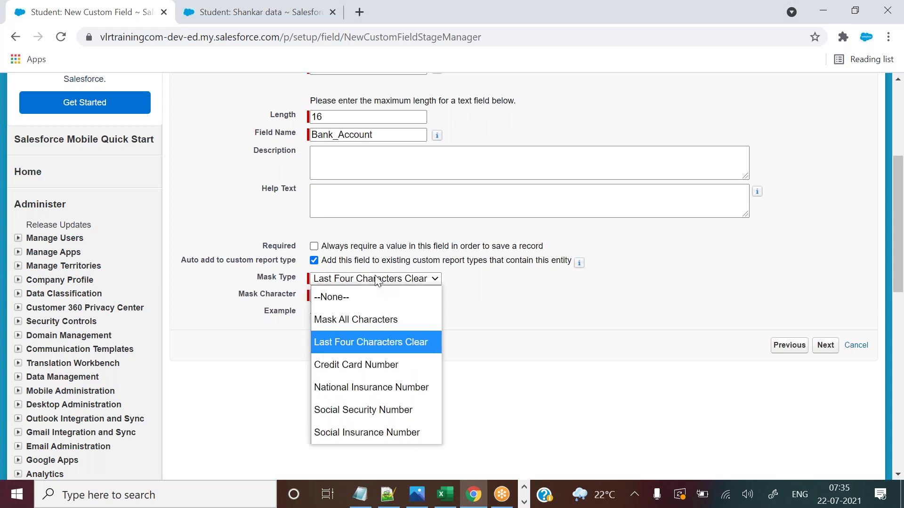
pyautogui.click(351, 363)
pyautogui.moveTo(311, 311); pyautogui.dragTo(407, 310)
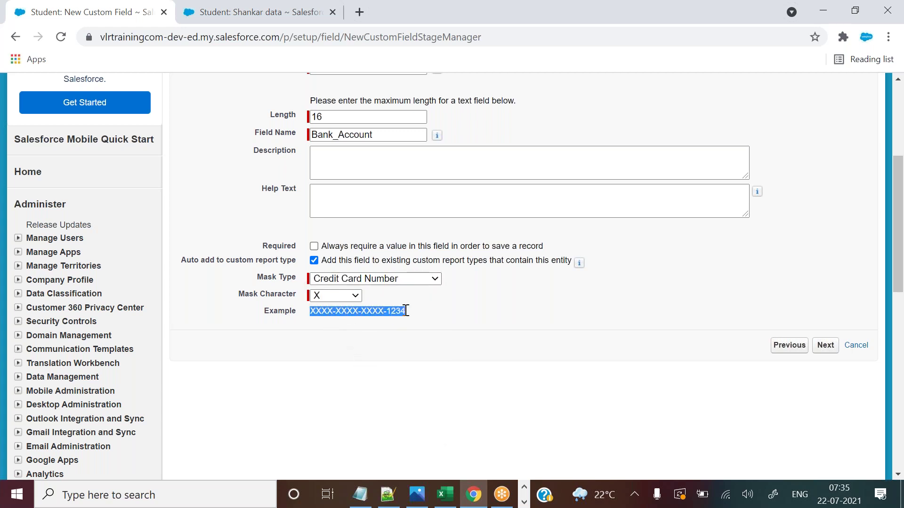
pyautogui.click(406, 311)
pyautogui.moveTo(405, 311); pyautogui.dragTo(387, 307)
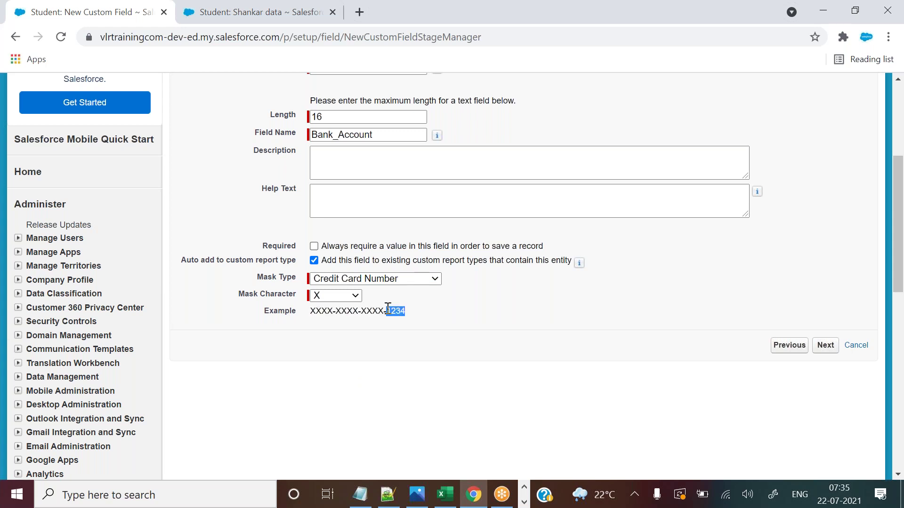
pyautogui.click(423, 314)
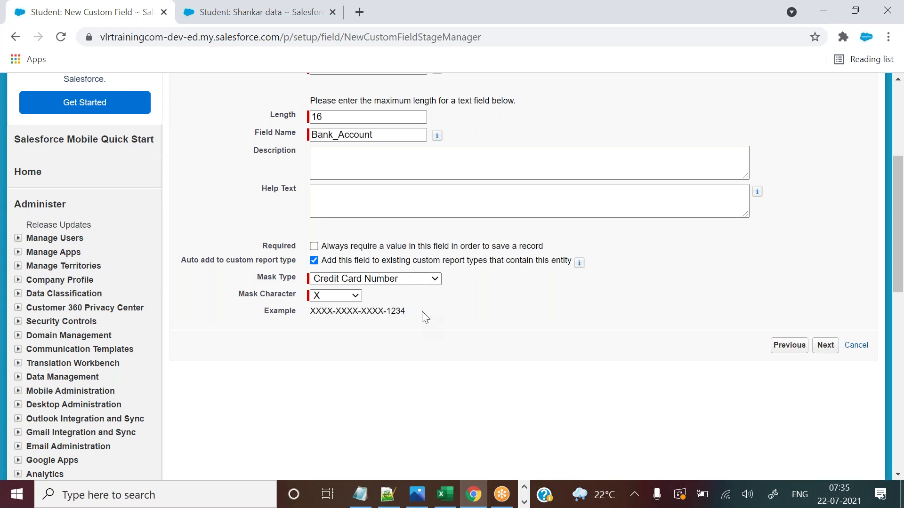
# Try National Insurance, Social Security and Social Insurance Number masks, then Credit Card Number again.
pyautogui.click(393, 279)
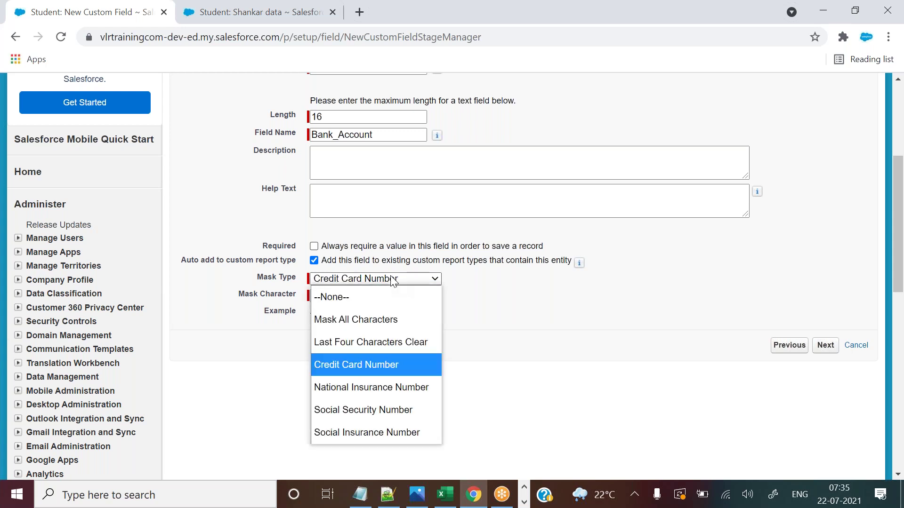
pyautogui.click(358, 387)
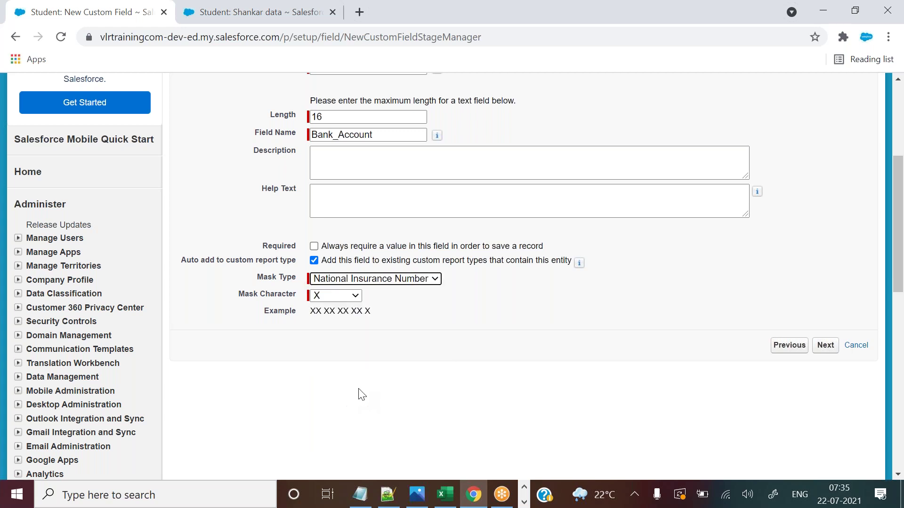
pyautogui.click(369, 281)
pyautogui.click(337, 411)
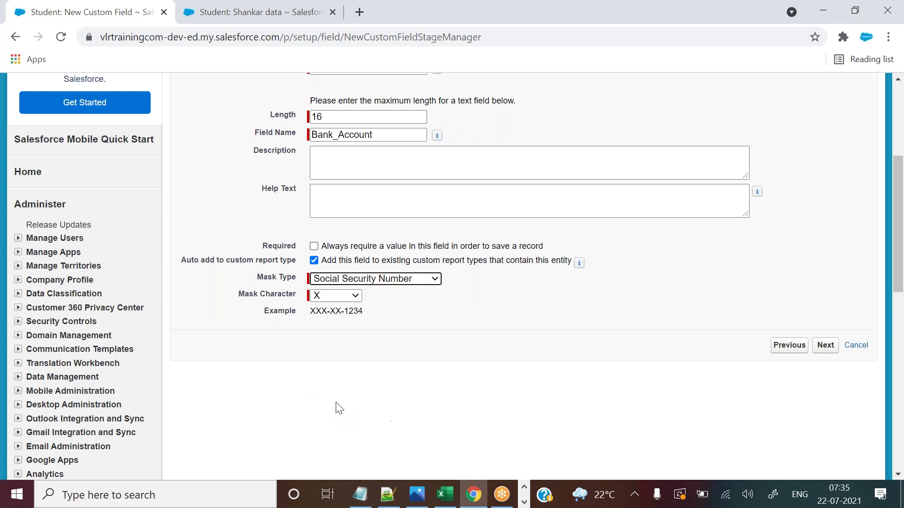
pyautogui.click(384, 279)
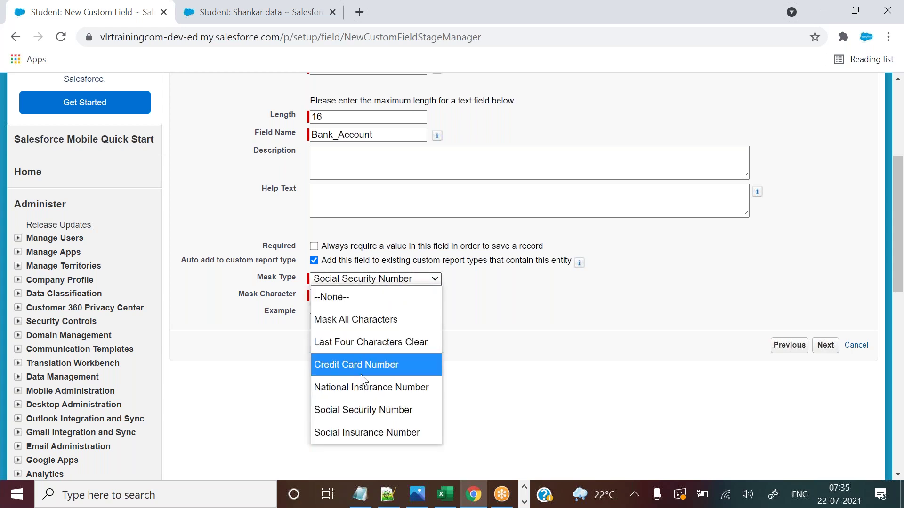
pyautogui.click(394, 427)
pyautogui.click(385, 281)
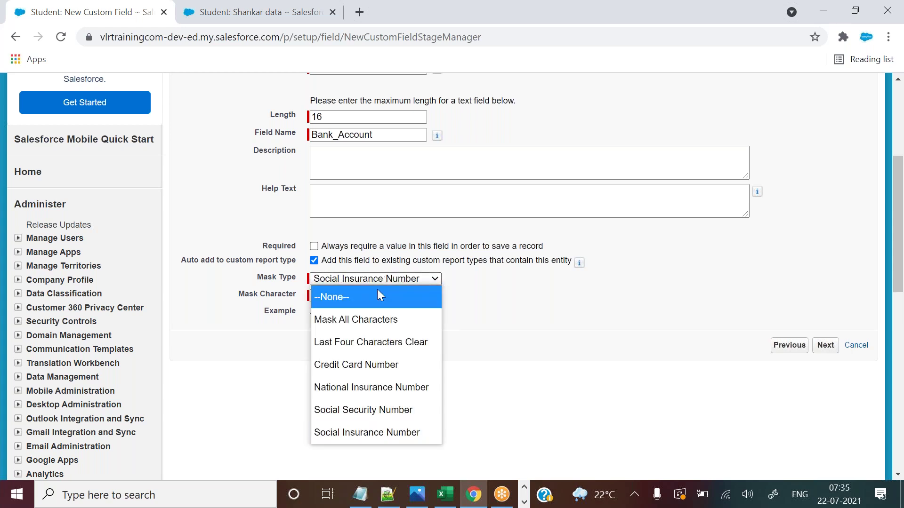
pyautogui.click(376, 366)
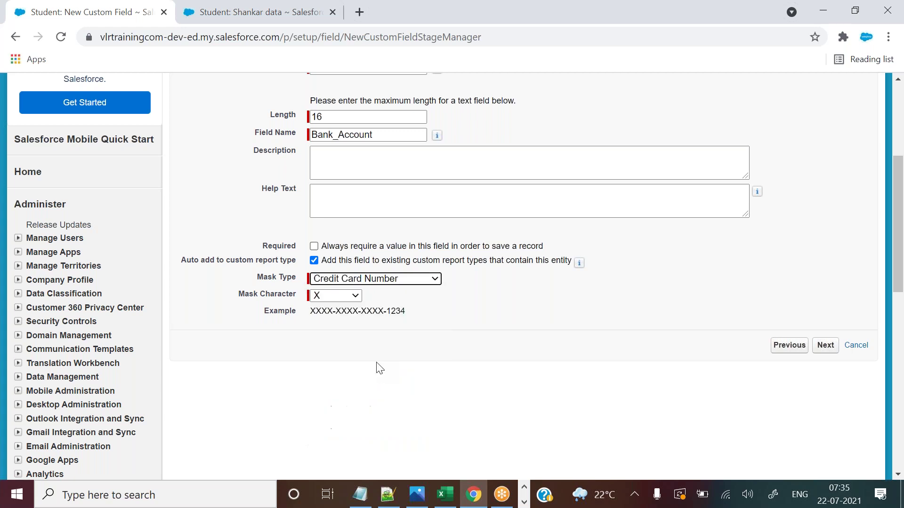
# Settle on Mask All Characters with * as the mask character.
pyautogui.click(363, 280)
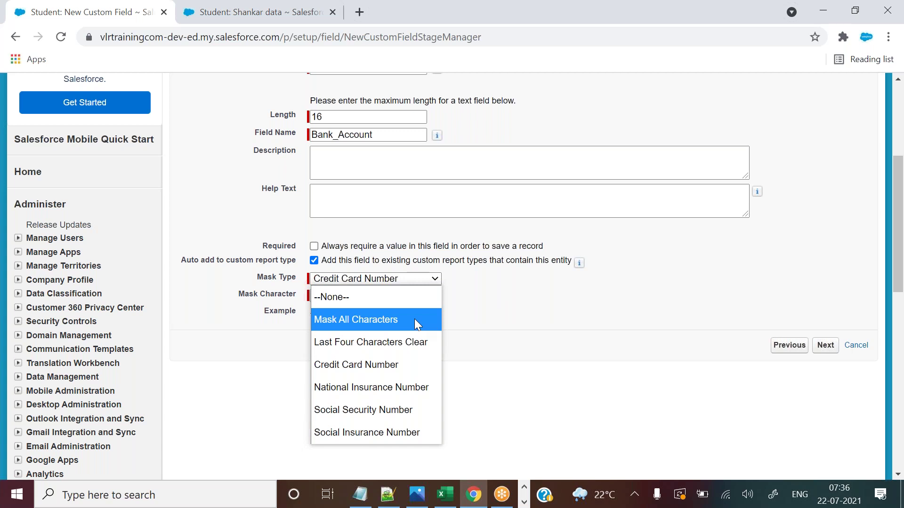
pyautogui.click(415, 320)
pyautogui.click(354, 297)
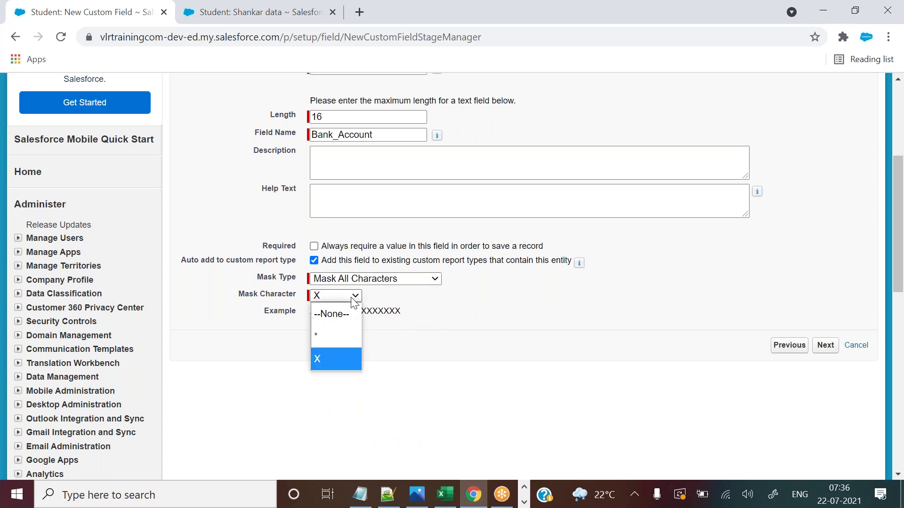
pyautogui.click(326, 337)
pyautogui.moveTo(311, 310); pyautogui.dragTo(373, 312)
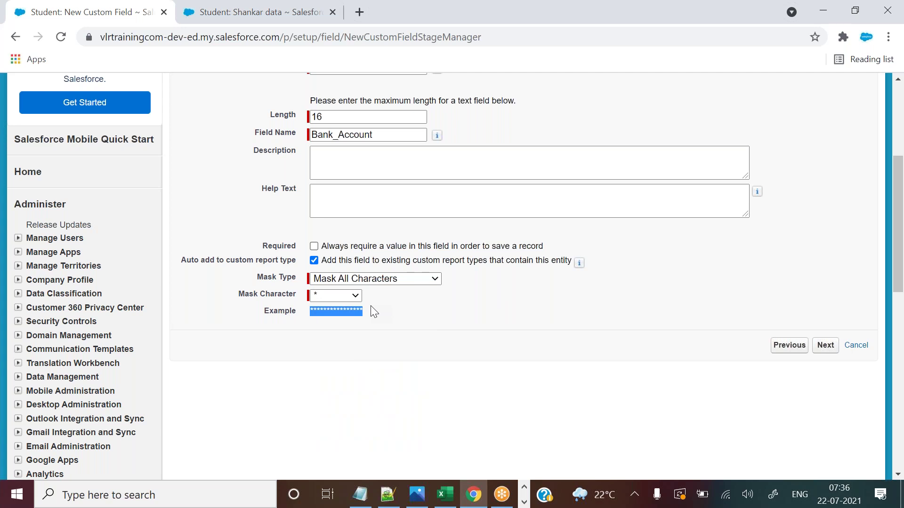
pyautogui.click(374, 312)
# Load login.salesforce.com in a new tab and fill in a saved account's credentials.
pyautogui.click(359, 12)
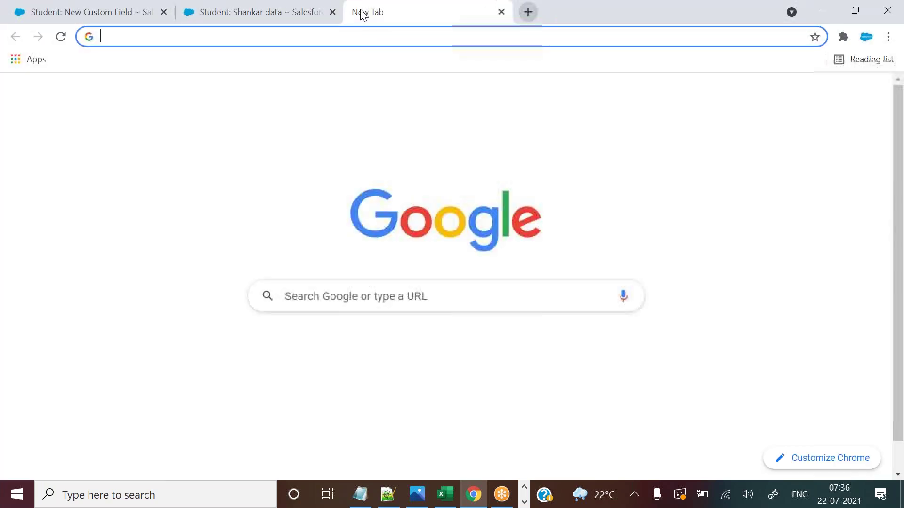
pyautogui.write('lo')
pyautogui.press('Return')
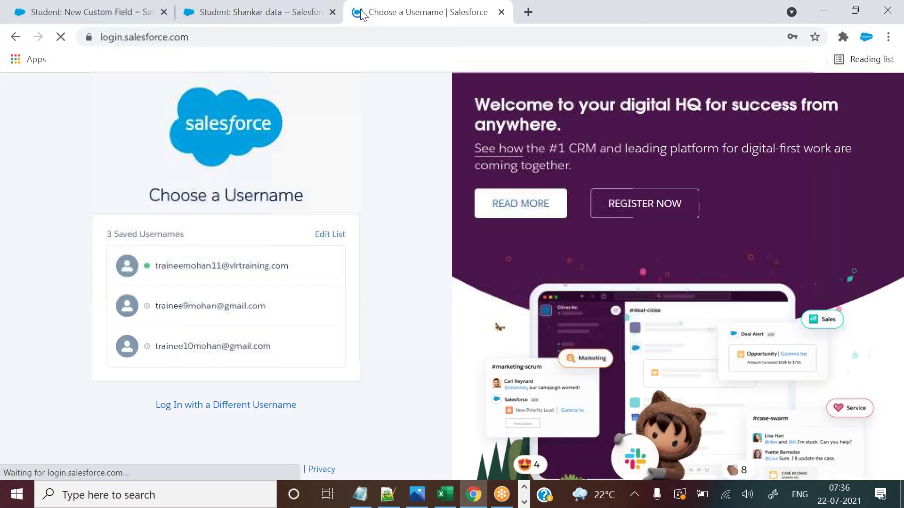
pyautogui.click(246, 305)
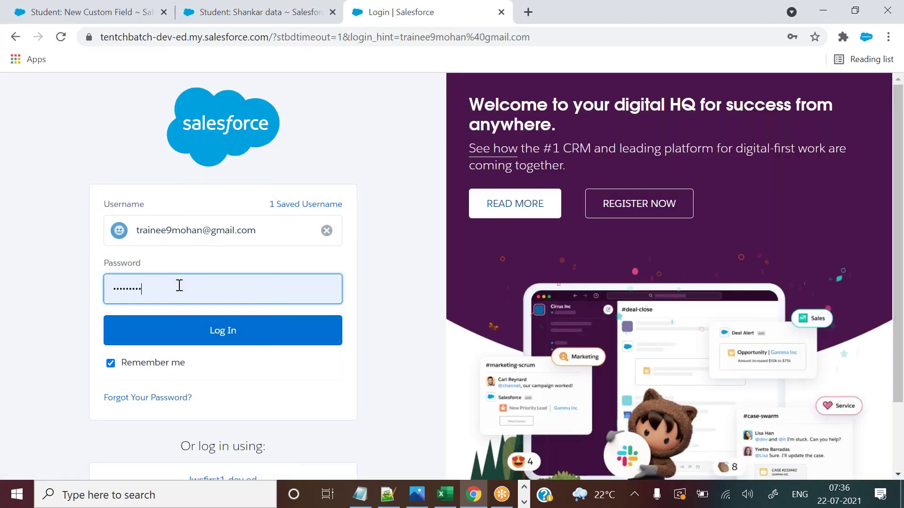
pyautogui.moveTo(178, 285); pyautogui.dragTo(103, 286)
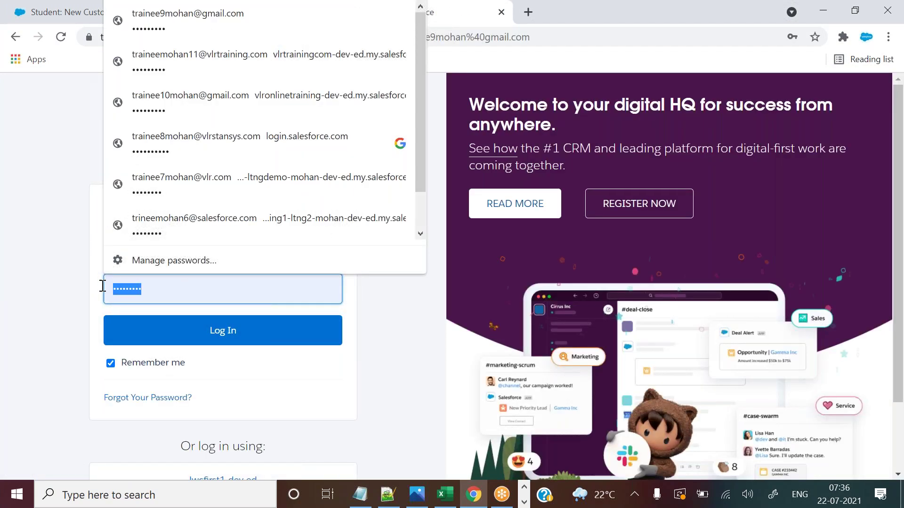
pyautogui.click(137, 290)
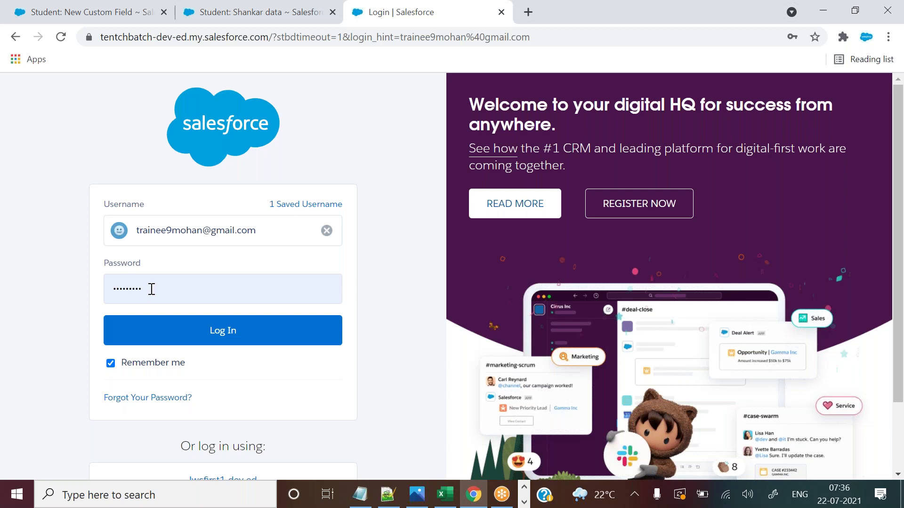
pyautogui.moveTo(153, 288); pyautogui.dragTo(61, 270)
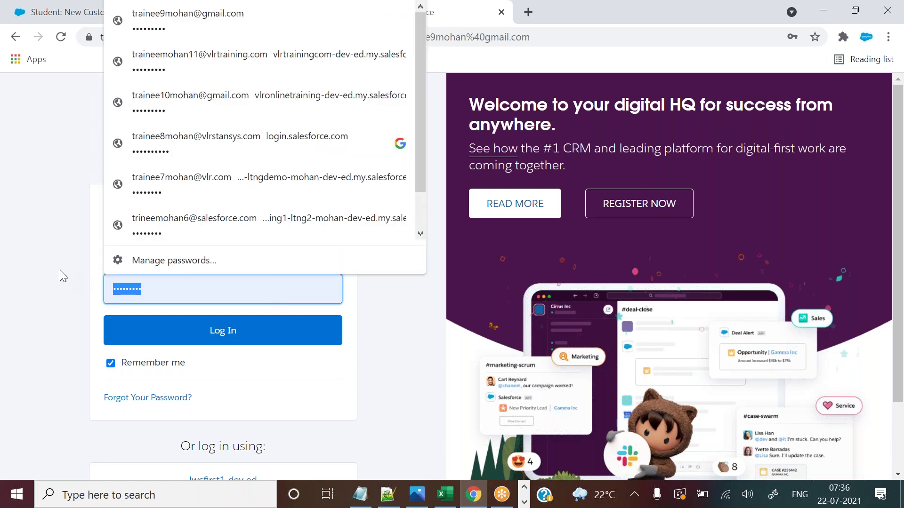
pyautogui.click(61, 270)
pyautogui.click(146, 10)
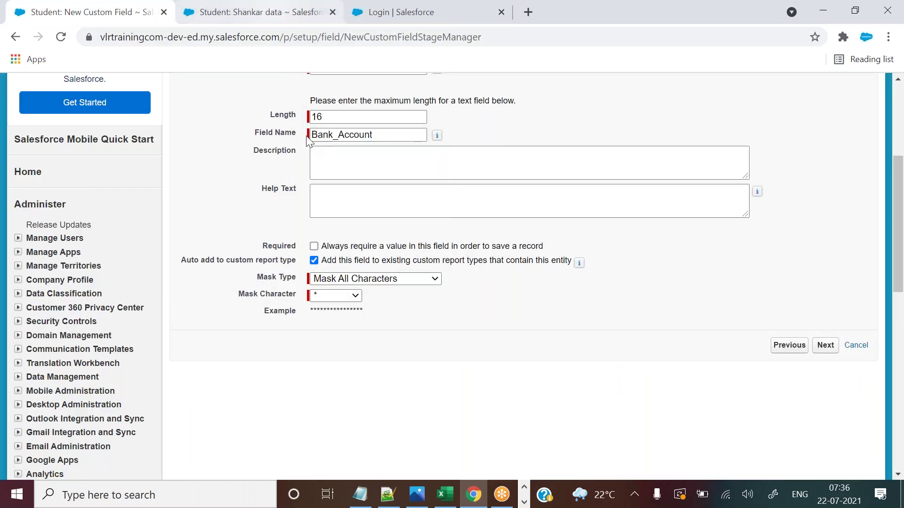
# Switch the mask to Credit Card Number with X, then proceed to field-level security.
pyautogui.moveTo(311, 308); pyautogui.dragTo(364, 308)
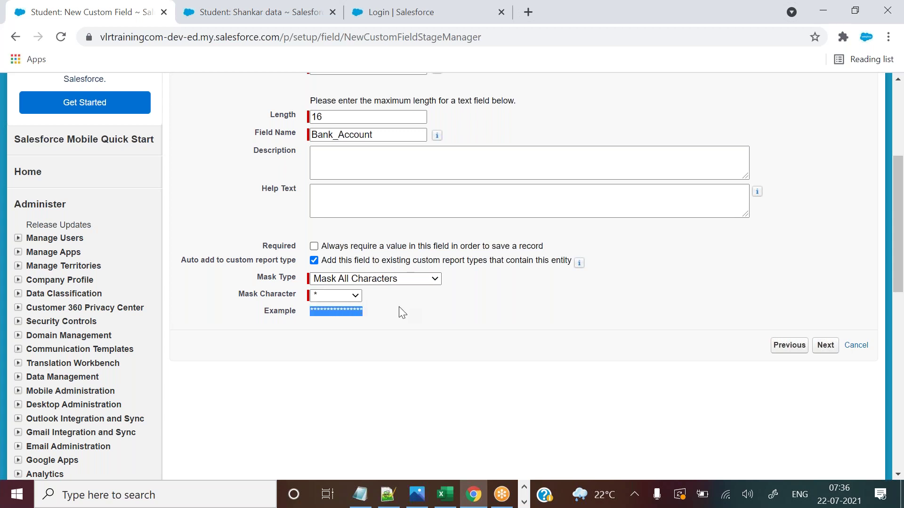
pyautogui.click(330, 296)
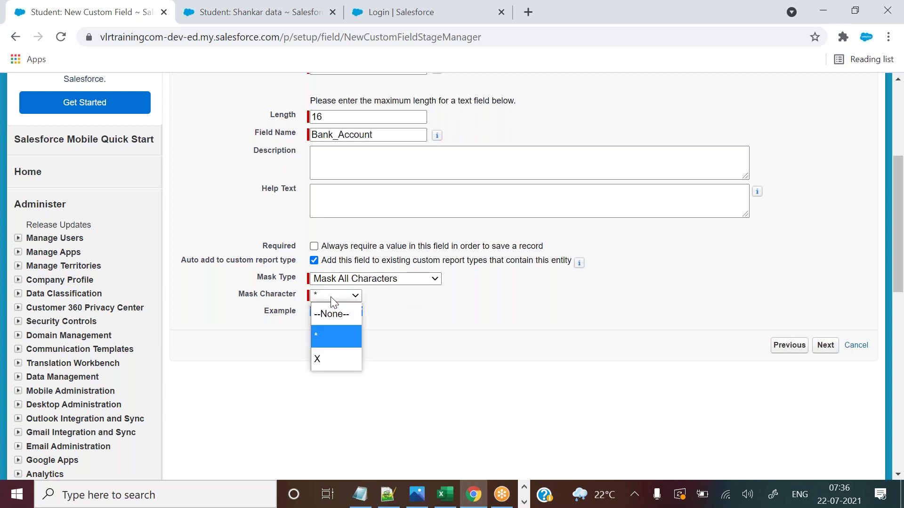
pyautogui.click(324, 358)
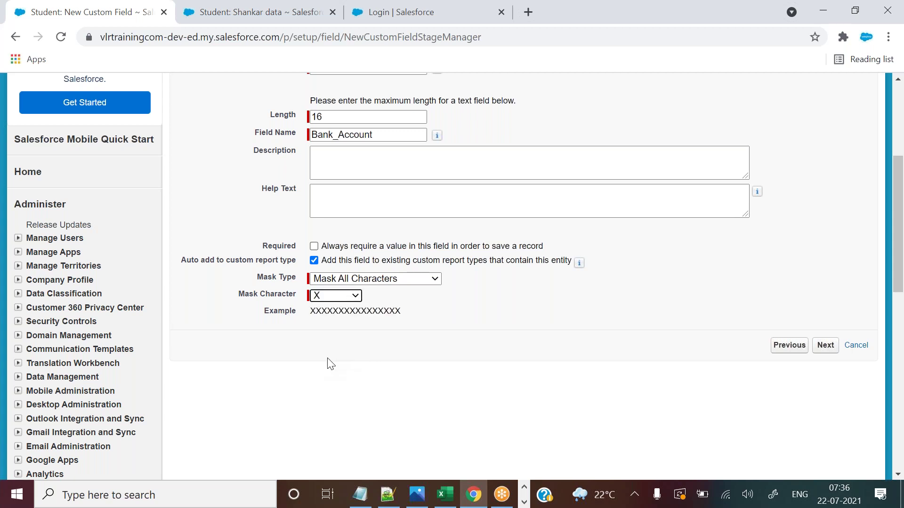
pyautogui.click(387, 280)
pyautogui.click(362, 365)
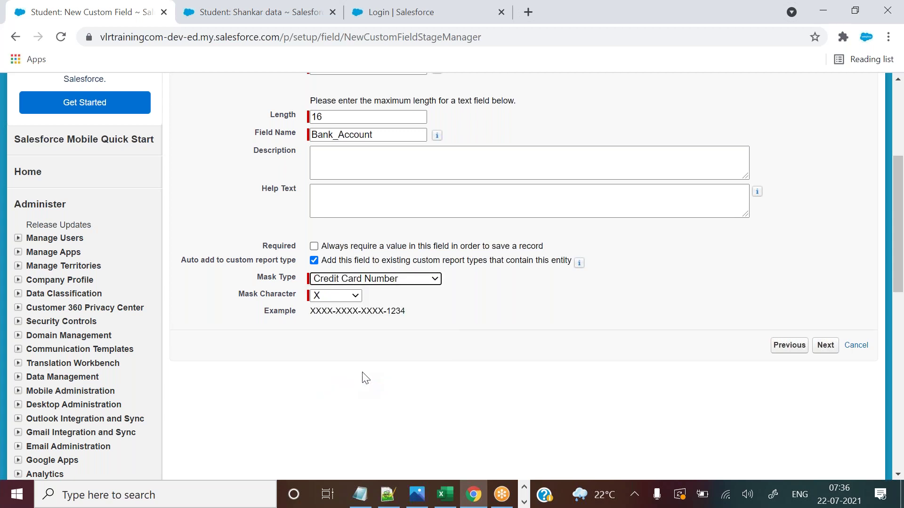
pyautogui.moveTo(311, 315); pyautogui.dragTo(432, 319)
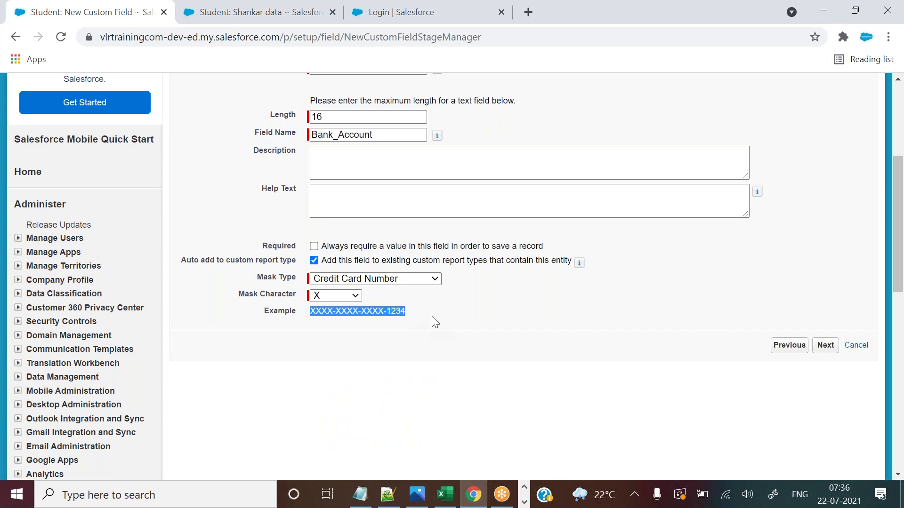
pyautogui.click(490, 323)
pyautogui.click(825, 346)
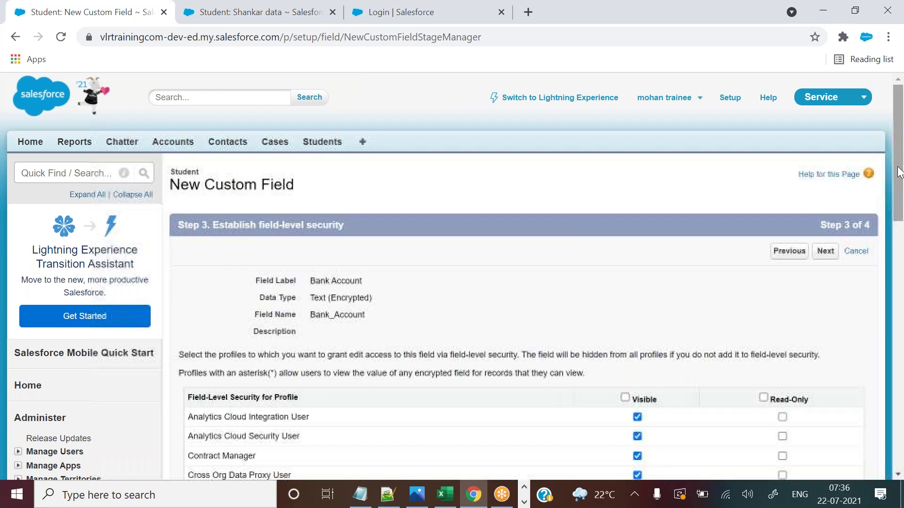
# Save the field with default security and layouts, confirming Bank Account as Text (Encrypted)(16).
pyautogui.scroll(-2, 826, 179)
pyautogui.click(827, 178)
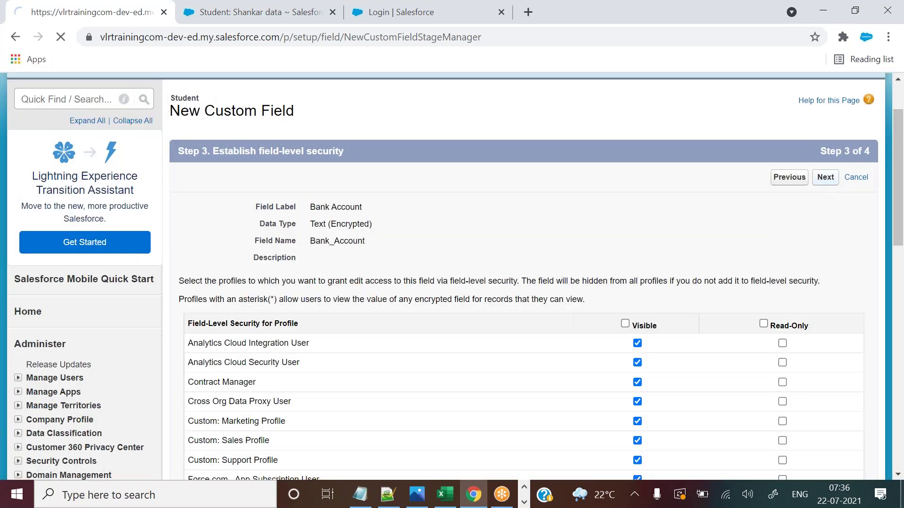
pyautogui.click(822, 251)
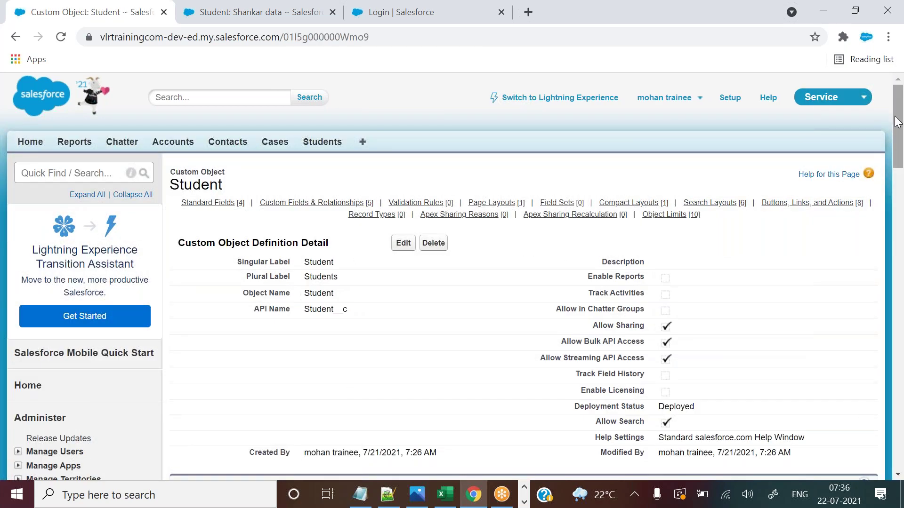
pyautogui.moveTo(897, 122); pyautogui.dragTo(897, 201)
pyautogui.moveTo(329, 274); pyautogui.dragTo(321, 273)
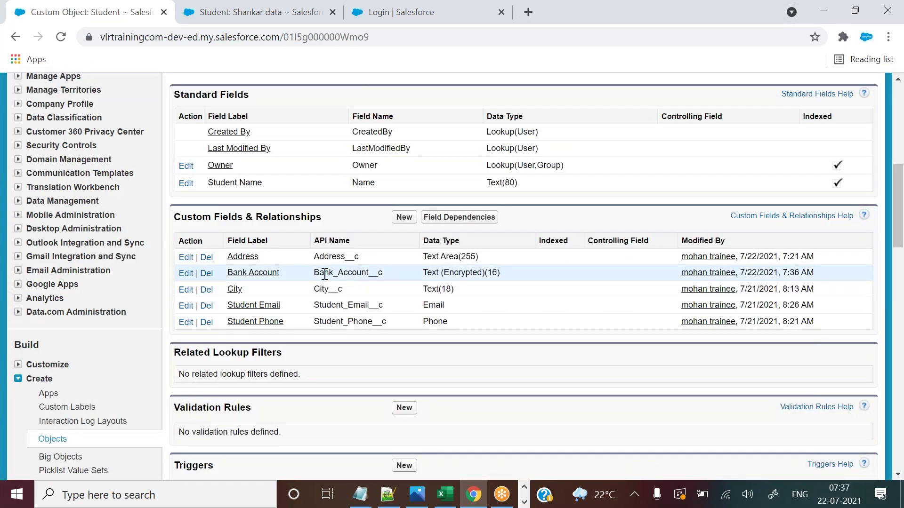
pyautogui.moveTo(424, 270); pyautogui.dragTo(485, 273)
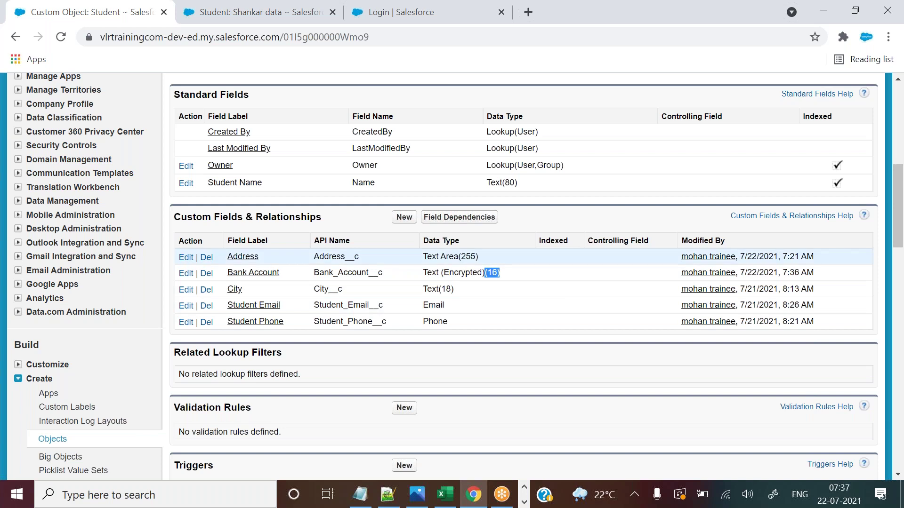
pyautogui.click(259, 12)
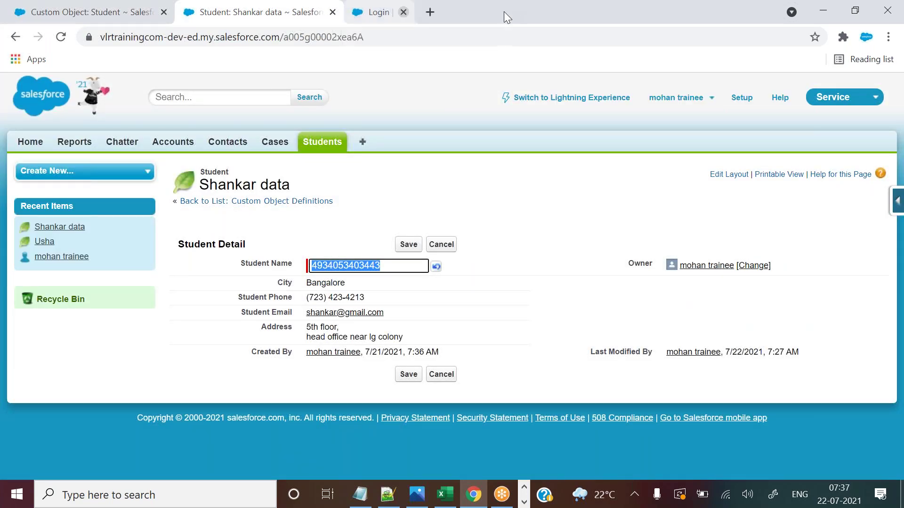
# Reload the student record, enter a bank account number inline and save it.
pyautogui.click(403, 12)
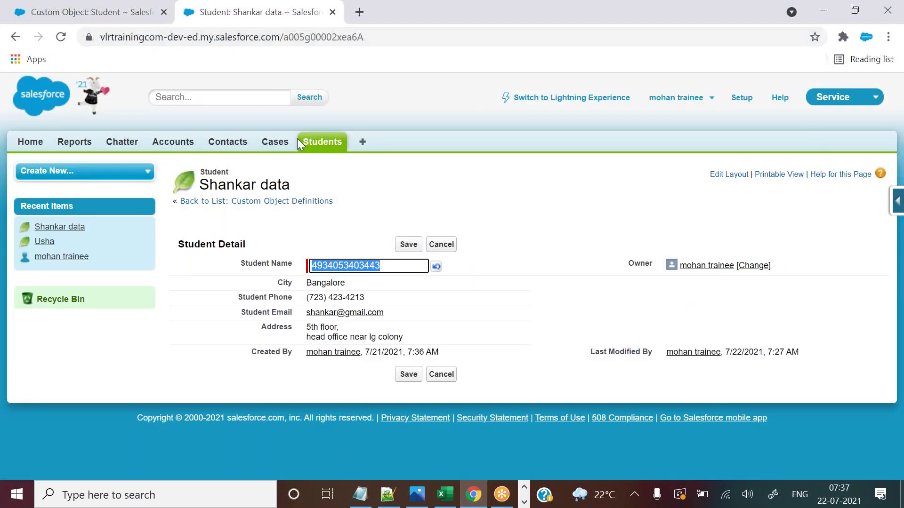
pyautogui.click(182, 37)
pyautogui.press('Return')
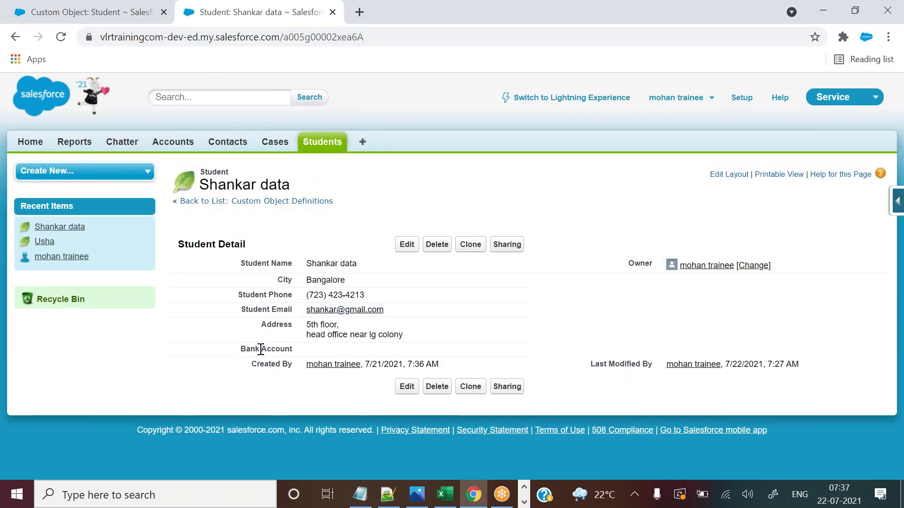
pyautogui.doubleClick(318, 353)
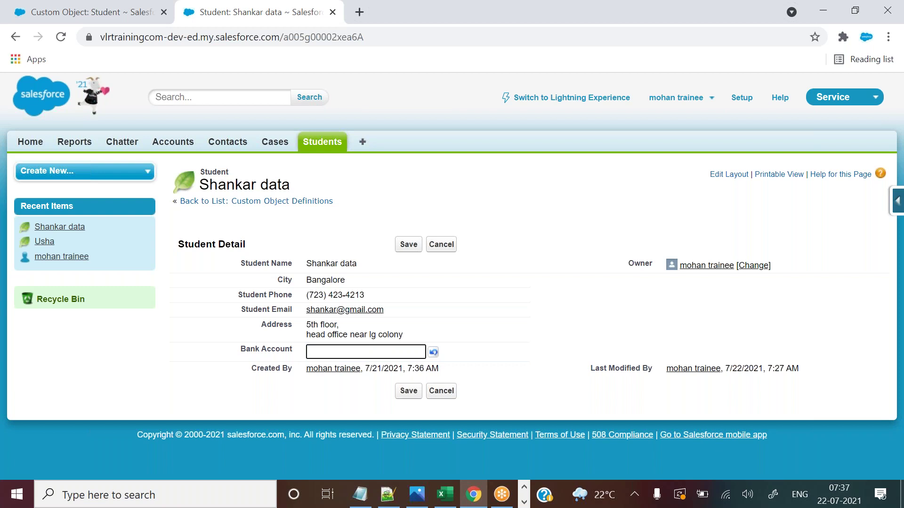
pyautogui.click(445, 494)
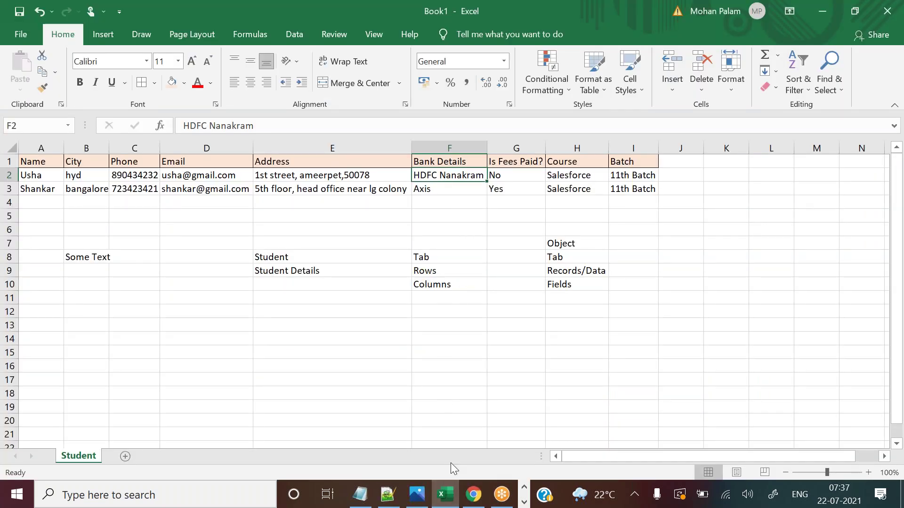
pyautogui.click(449, 500)
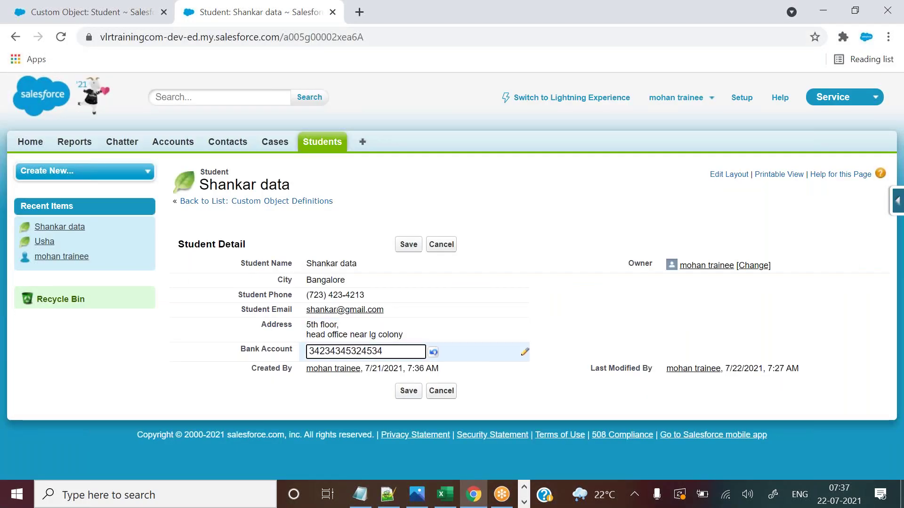
pyautogui.click(406, 247)
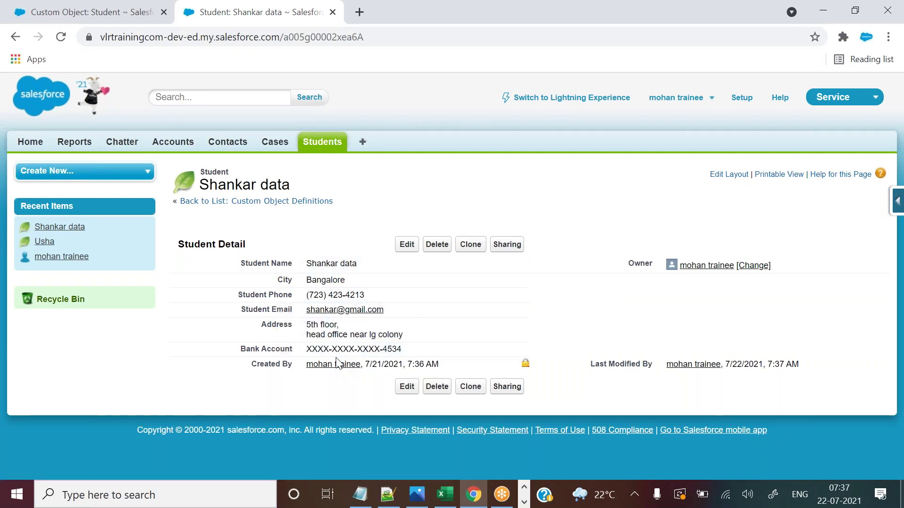
pyautogui.click(135, 8)
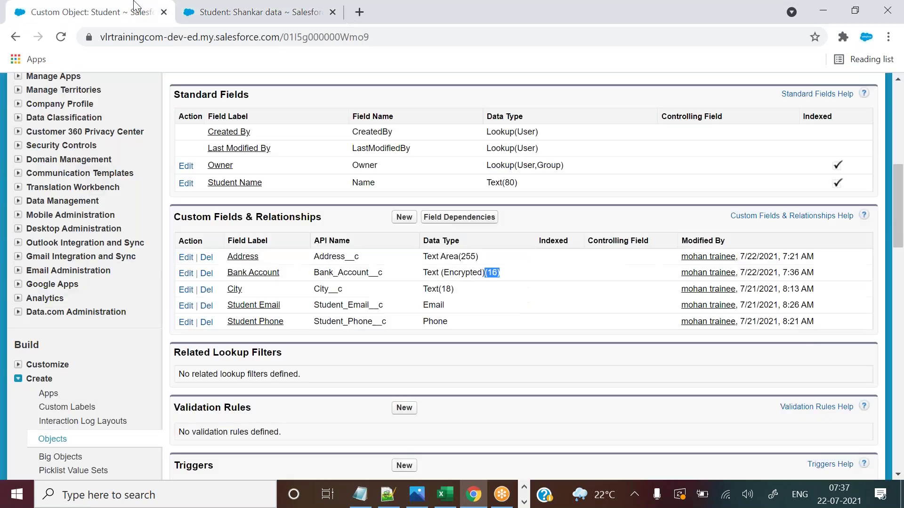
pyautogui.click(254, 273)
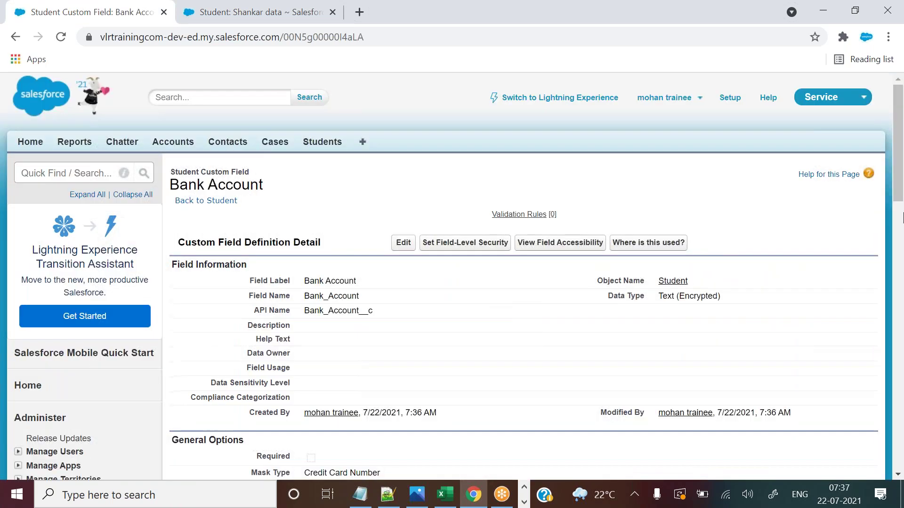
pyautogui.moveTo(898, 142); pyautogui.dragTo(897, 190)
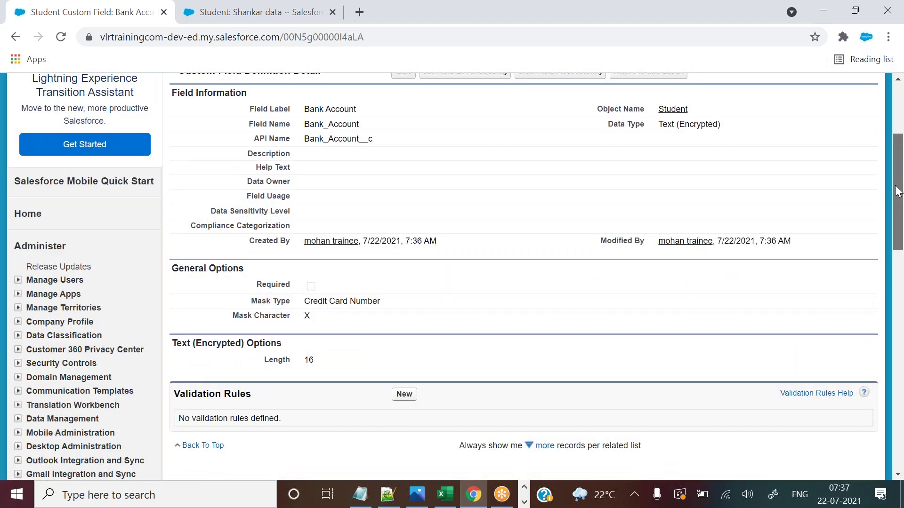
pyautogui.moveTo(305, 300); pyautogui.dragTo(373, 300)
pyautogui.click(257, 12)
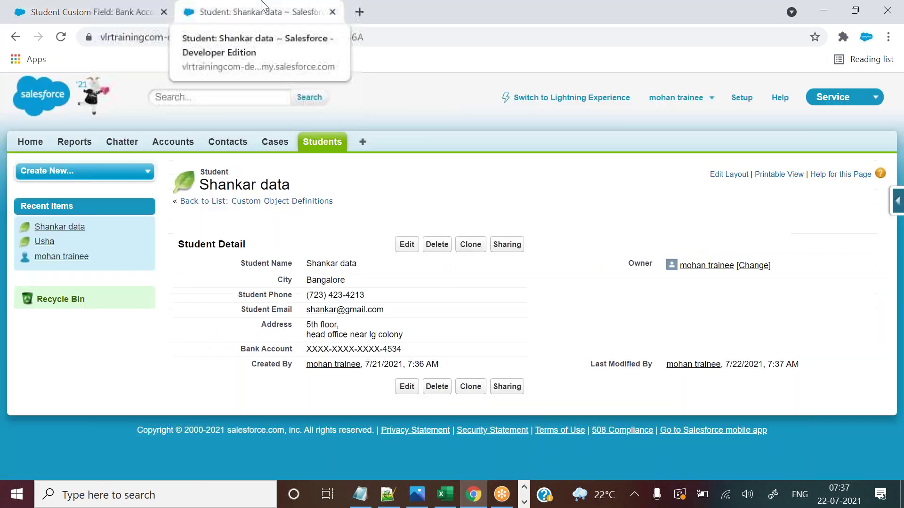
pyautogui.moveTo(309, 348); pyautogui.dragTo(408, 352)
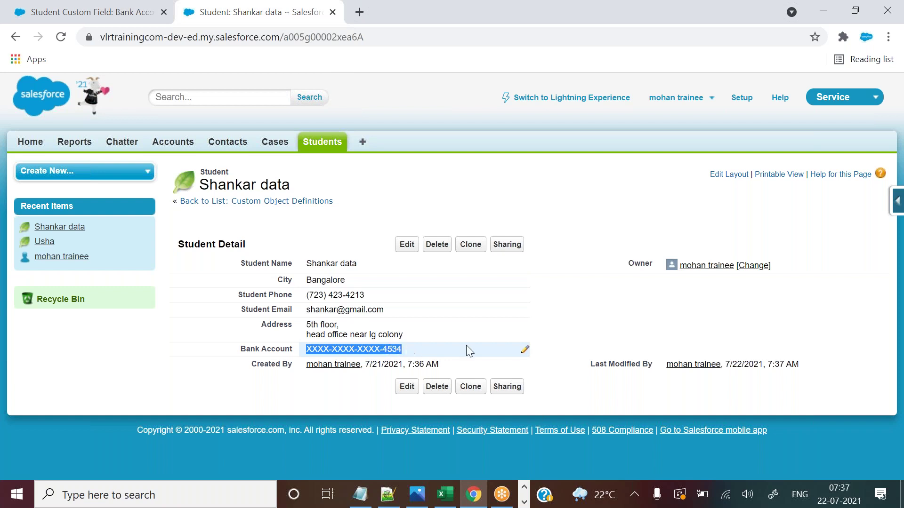
pyautogui.click(633, 337)
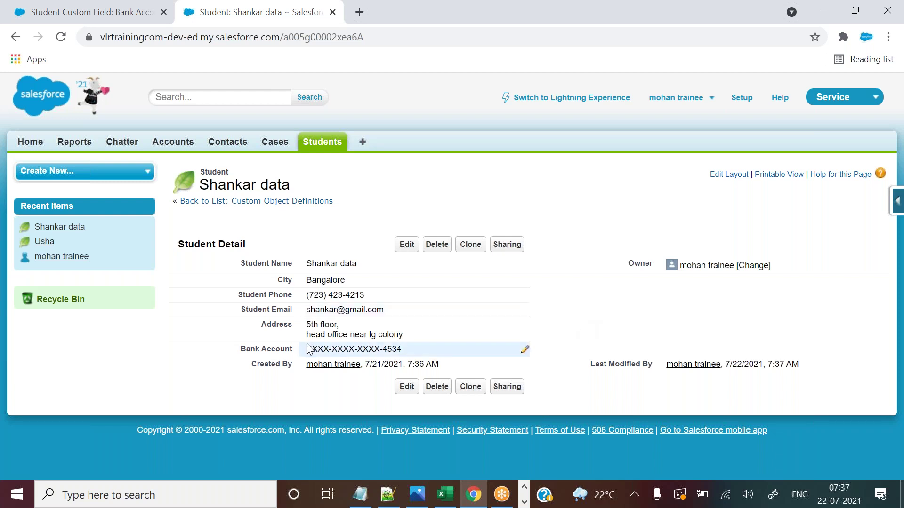
pyautogui.moveTo(309, 346); pyautogui.dragTo(354, 348)
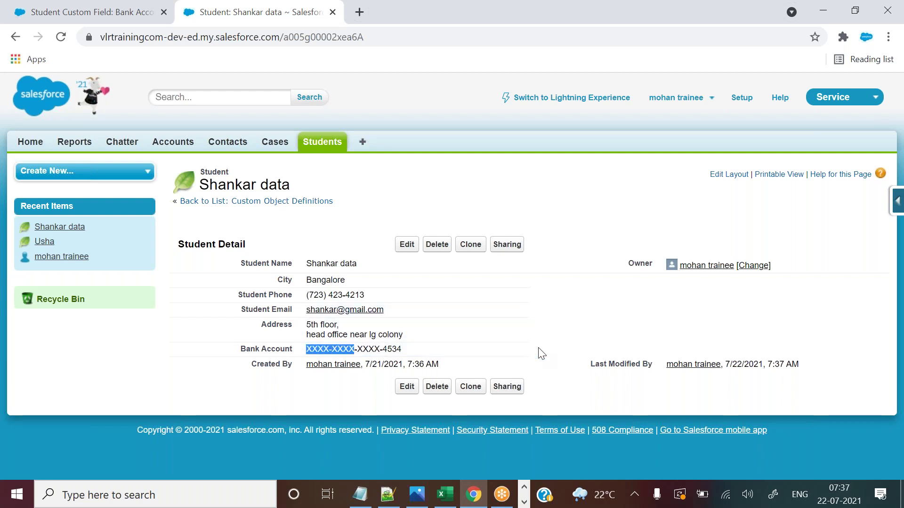
pyautogui.click(551, 354)
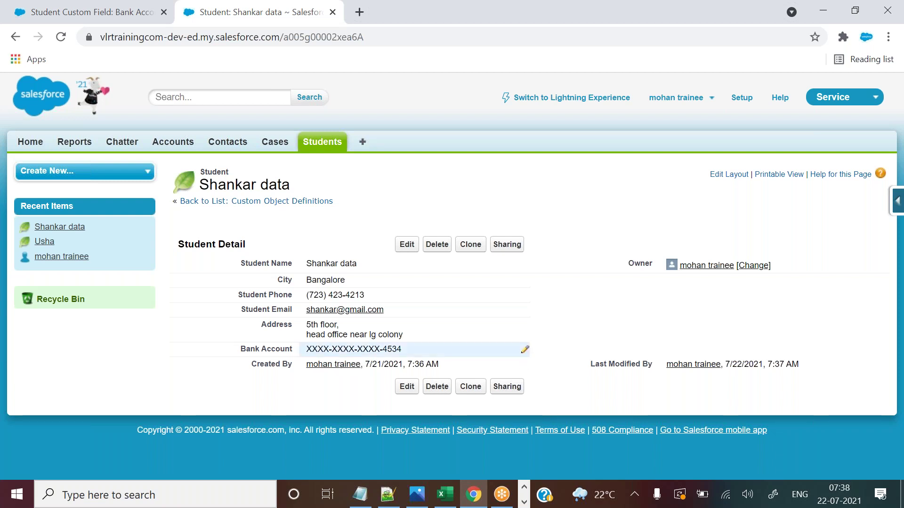
pyautogui.moveTo(307, 349); pyautogui.dragTo(382, 350)
pyautogui.click(542, 356)
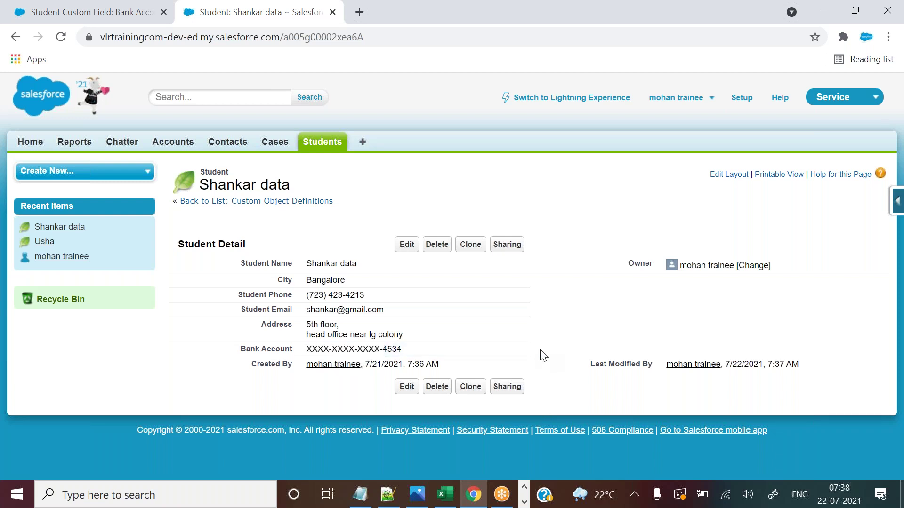
pyautogui.click(621, 18)
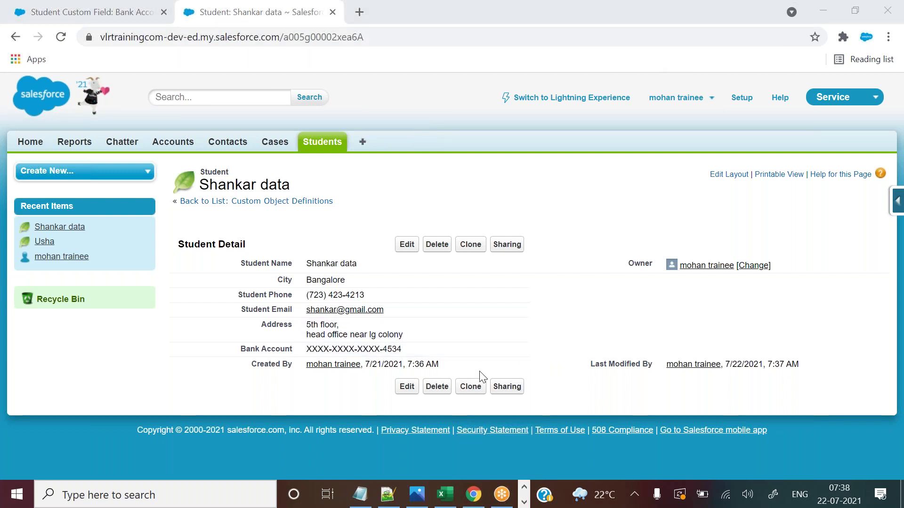
pyautogui.click(320, 142)
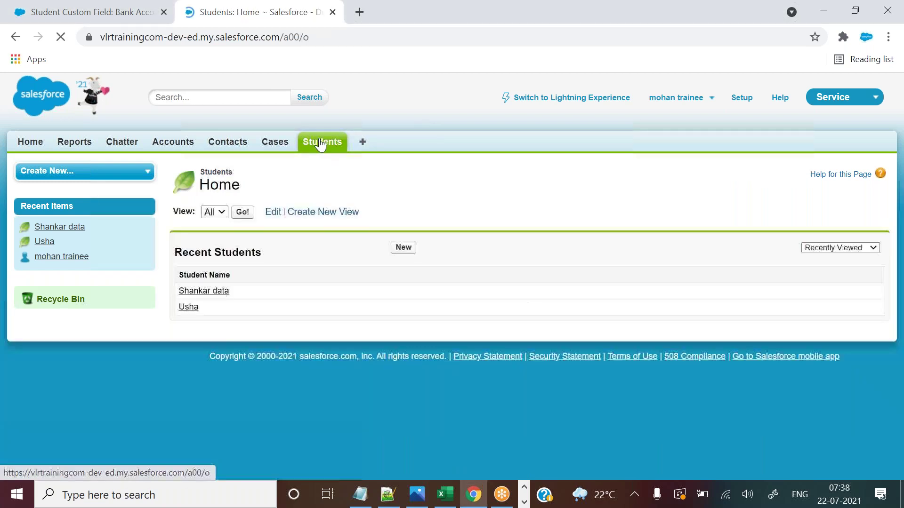
pyautogui.click(207, 290)
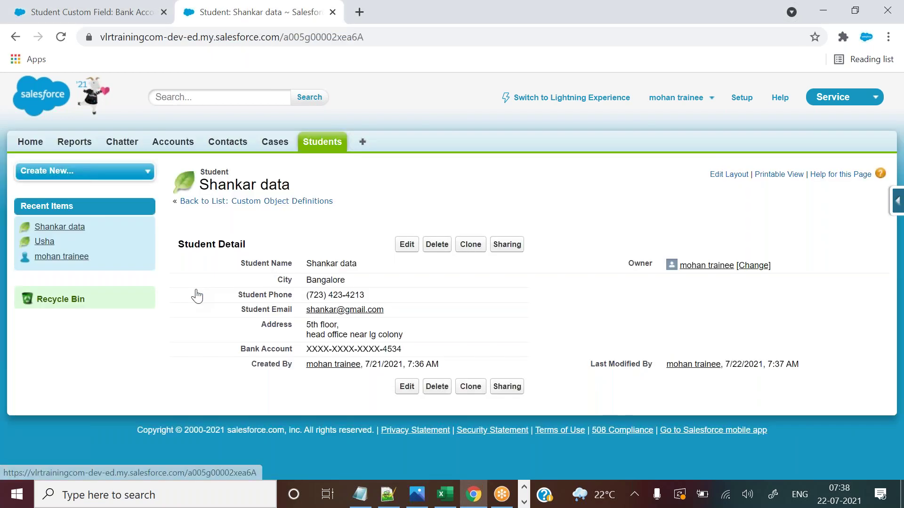
pyautogui.click(317, 145)
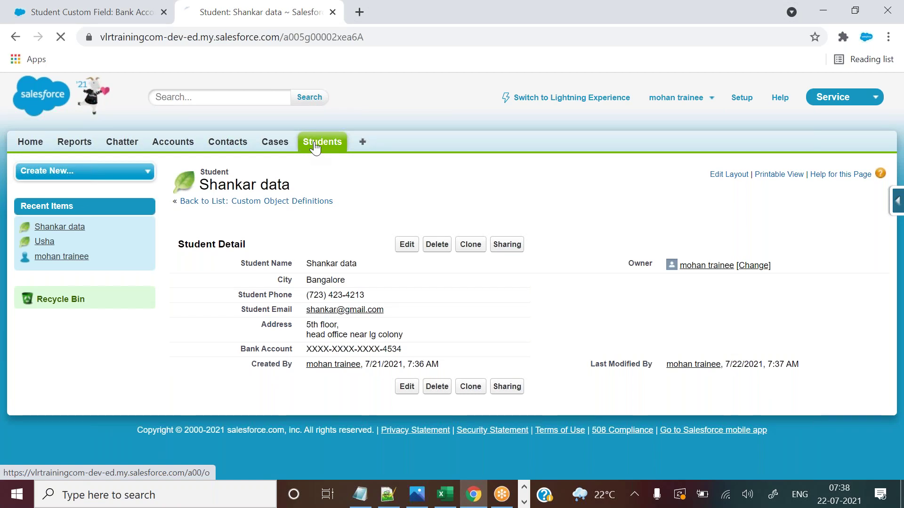
# Save a bank account number on the second student's record and confirm it shows masked except for its last four digits.
pyautogui.click(189, 307)
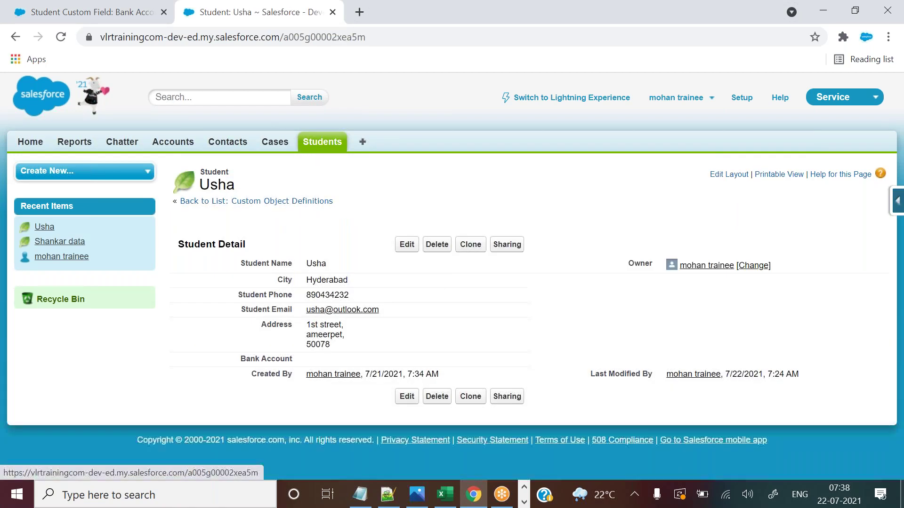
pyautogui.doubleClick(341, 362)
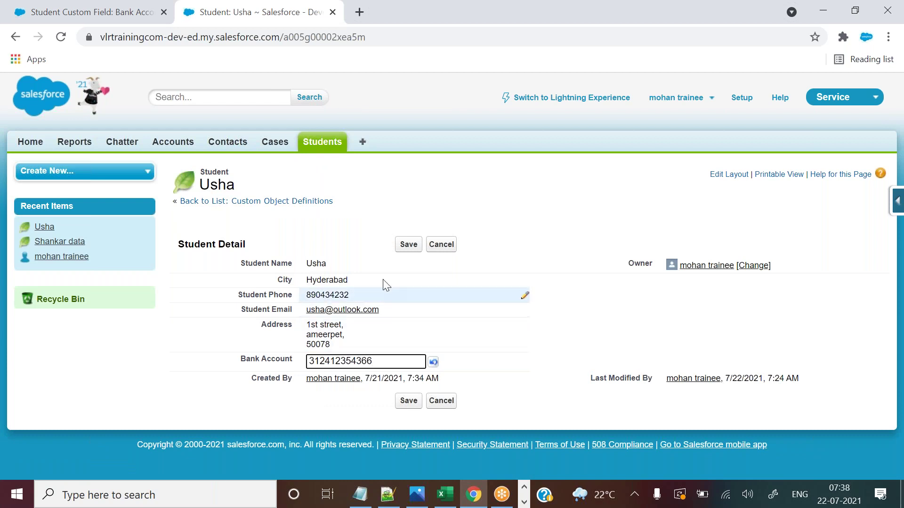
pyautogui.click(407, 245)
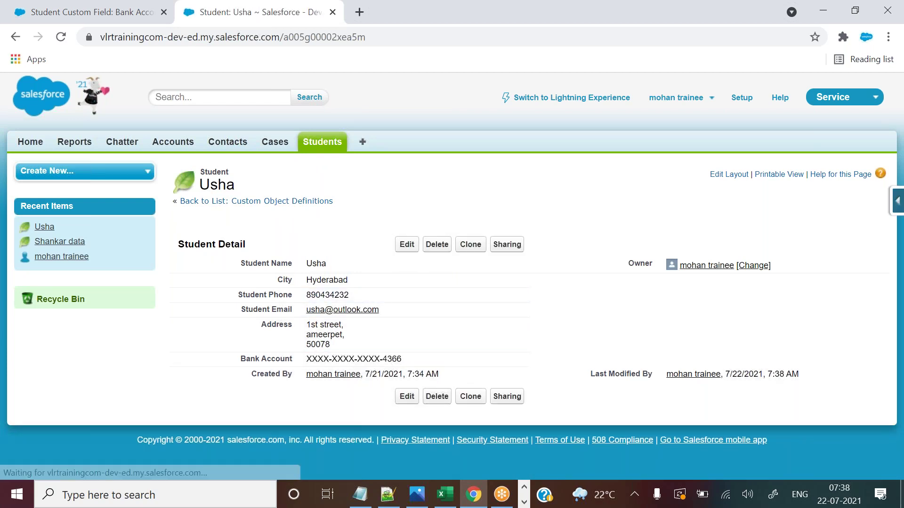
pyautogui.moveTo(309, 359); pyautogui.dragTo(375, 360)
pyautogui.click(577, 256)
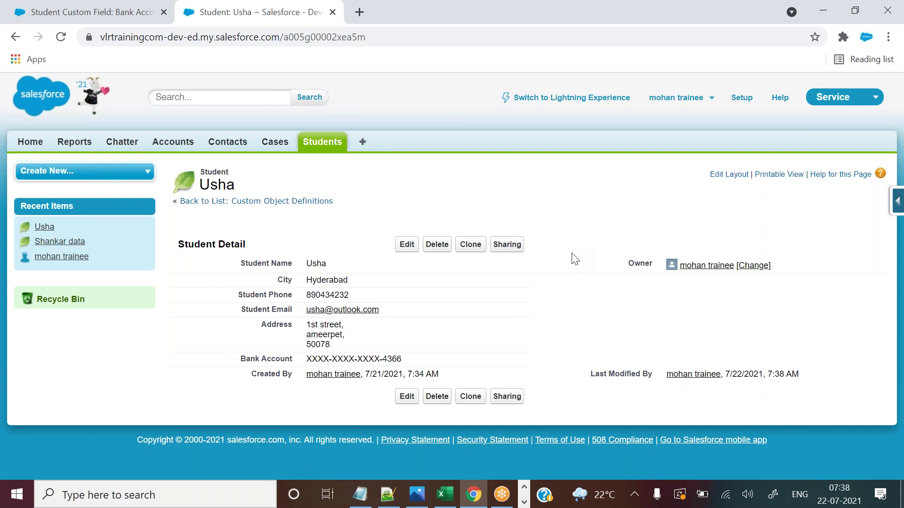
pyautogui.click(445, 494)
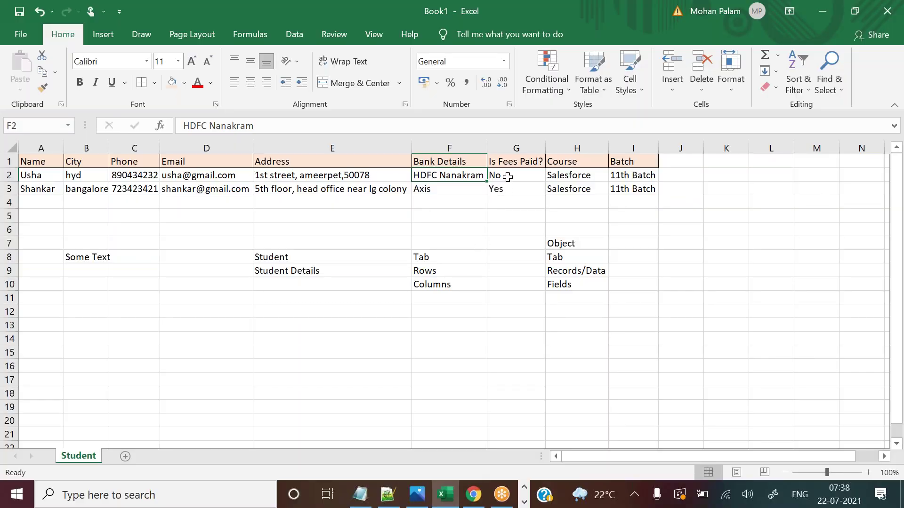
# Check the Excel Is Fees Paid? column (No for one student, Yes for the other), then return to Salesforce.
pyautogui.click(507, 176)
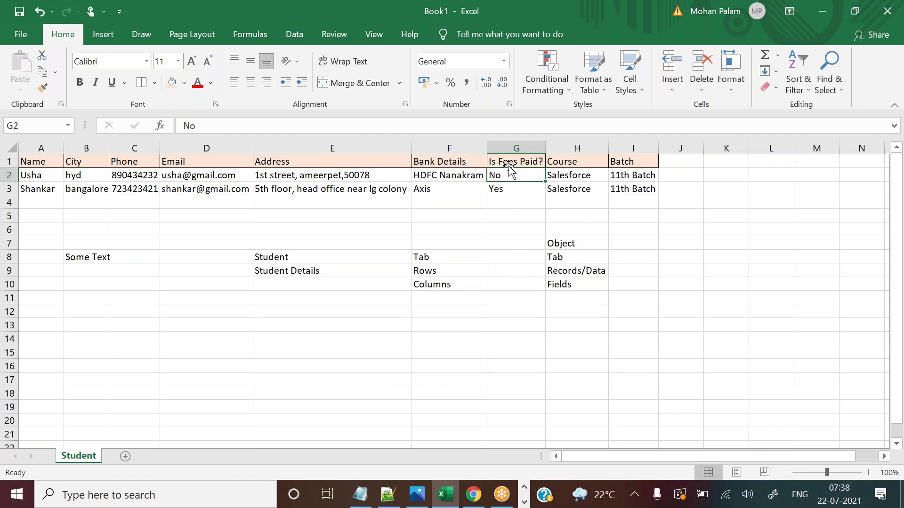
pyautogui.click(509, 163)
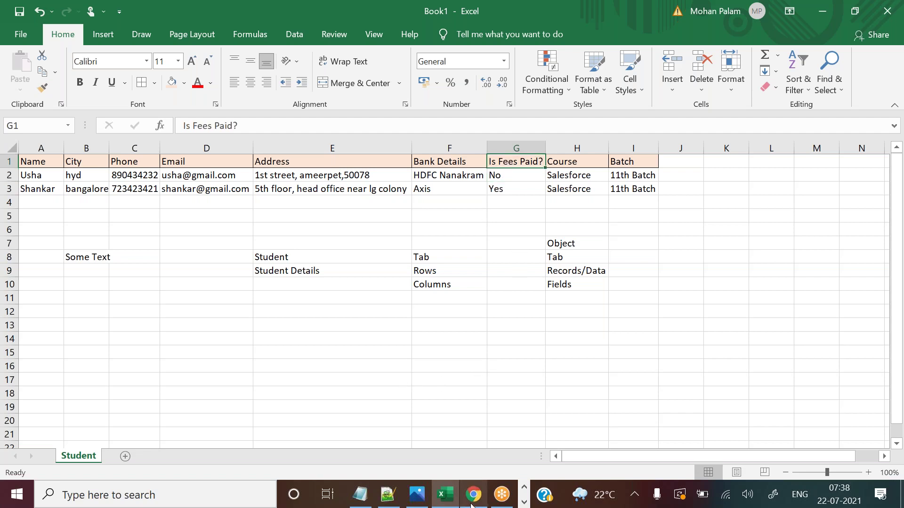
pyautogui.click(473, 494)
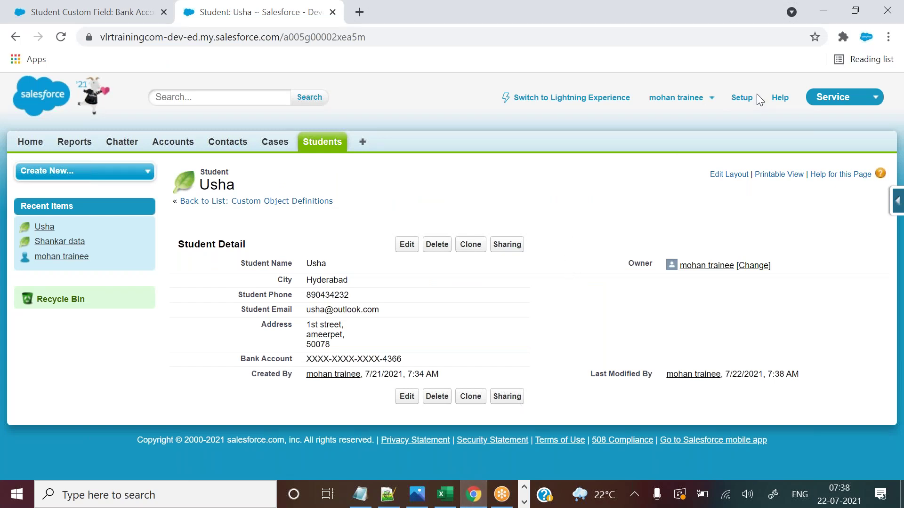
pyautogui.click(737, 101)
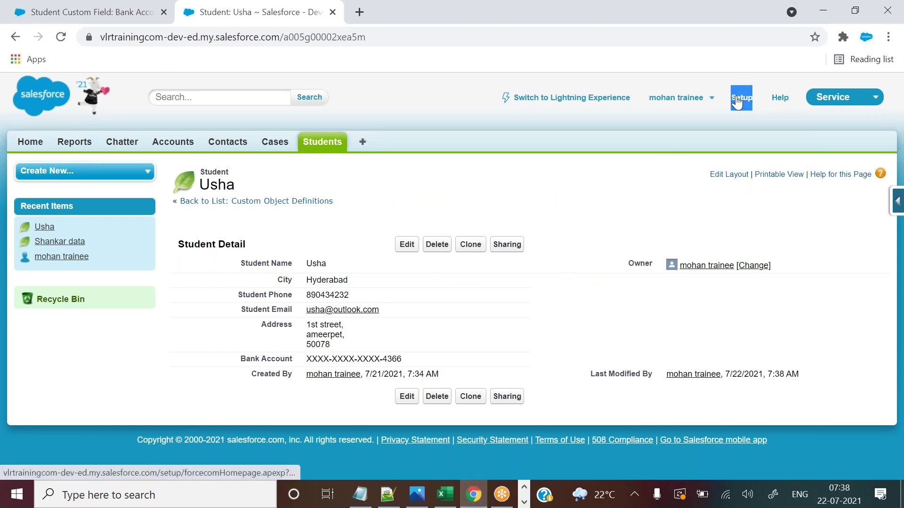
pyautogui.hotkey('ctrl', 'Tab')
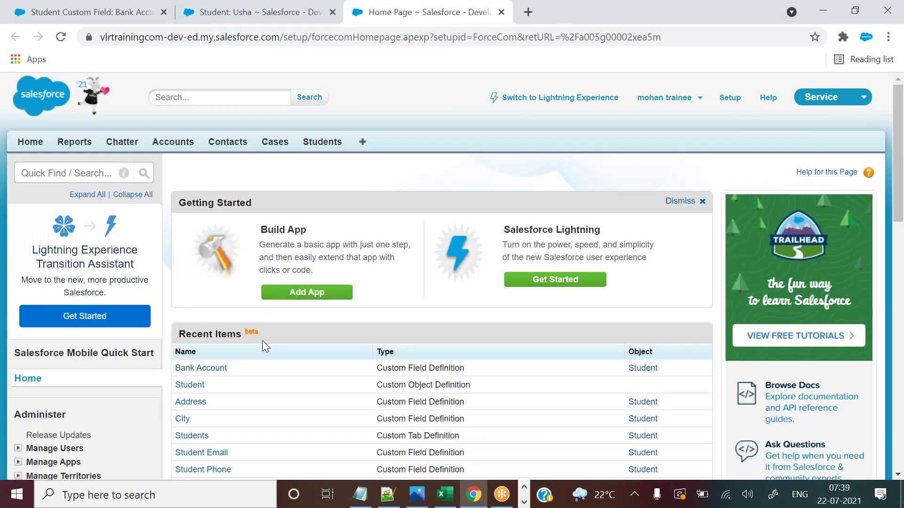
pyautogui.doubleClick(182, 387)
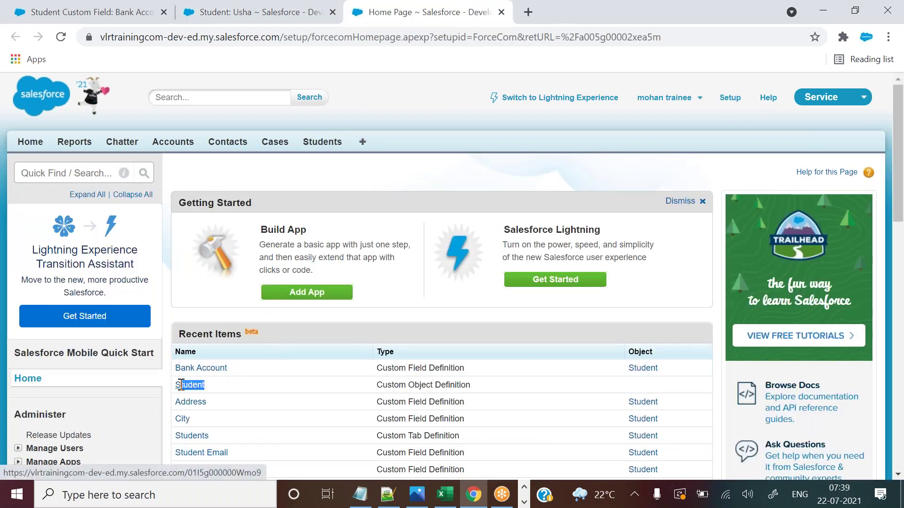
pyautogui.click(182, 387)
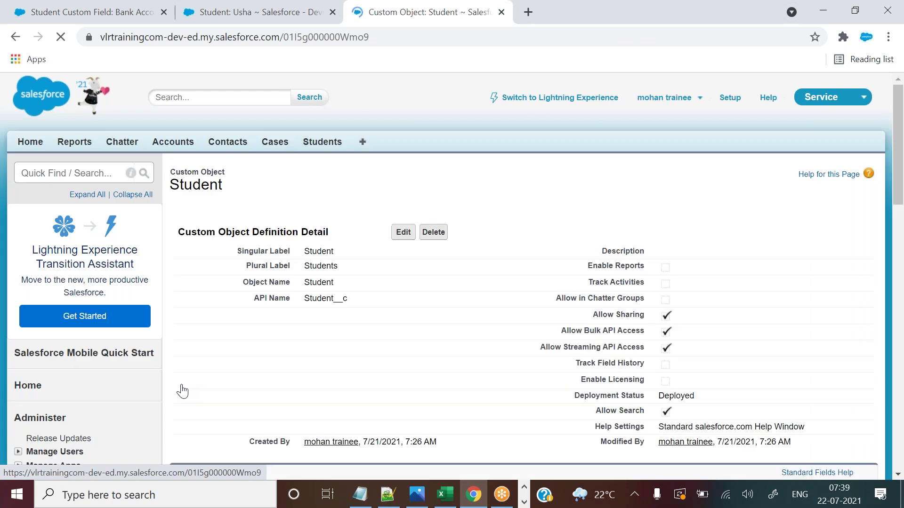
pyautogui.scroll(-9, 899, 127)
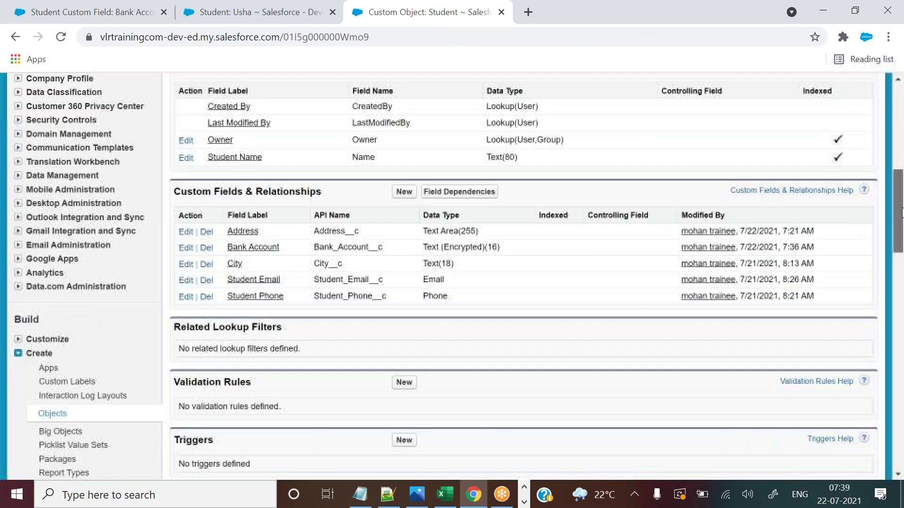
pyautogui.moveTo(286, 192); pyautogui.dragTo(338, 190)
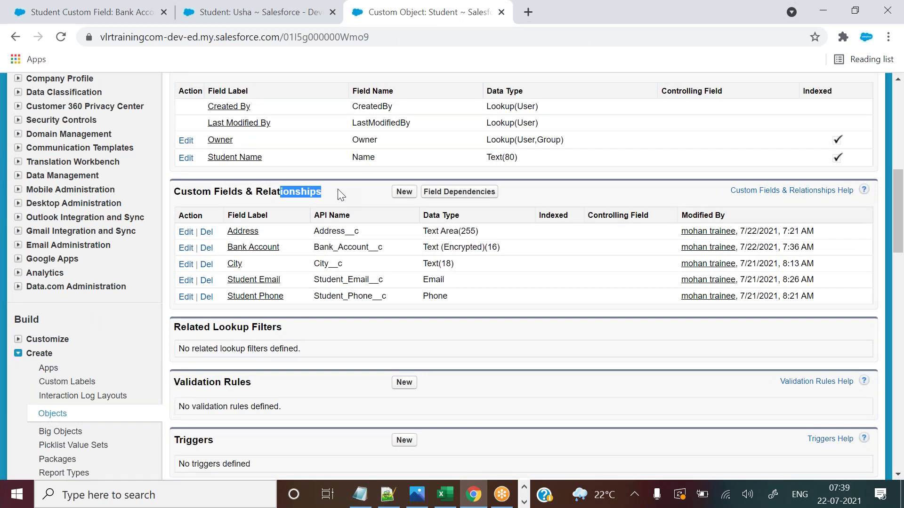
pyautogui.moveTo(900, 203); pyautogui.dragTo(899, 117)
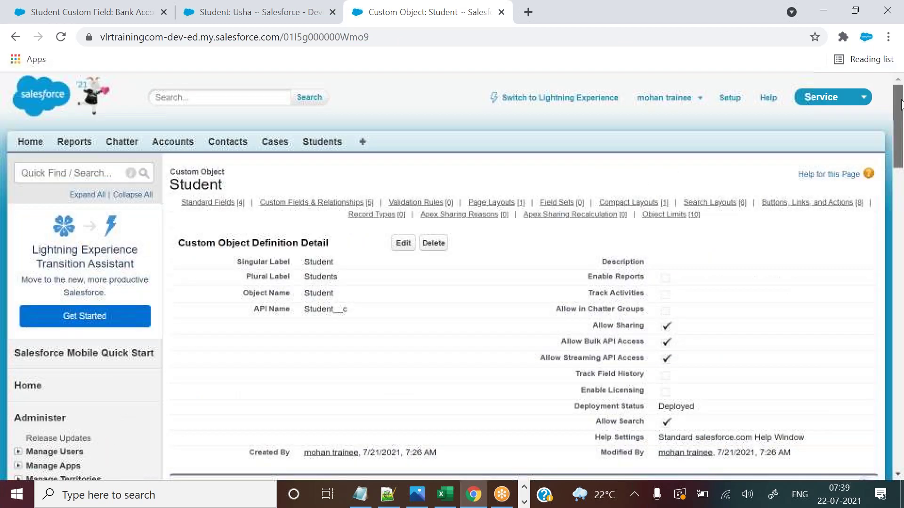
# Close the Student object definition and Bank Account field tabs, then expand the Force.com Quick Access Menu.
pyautogui.click(501, 12)
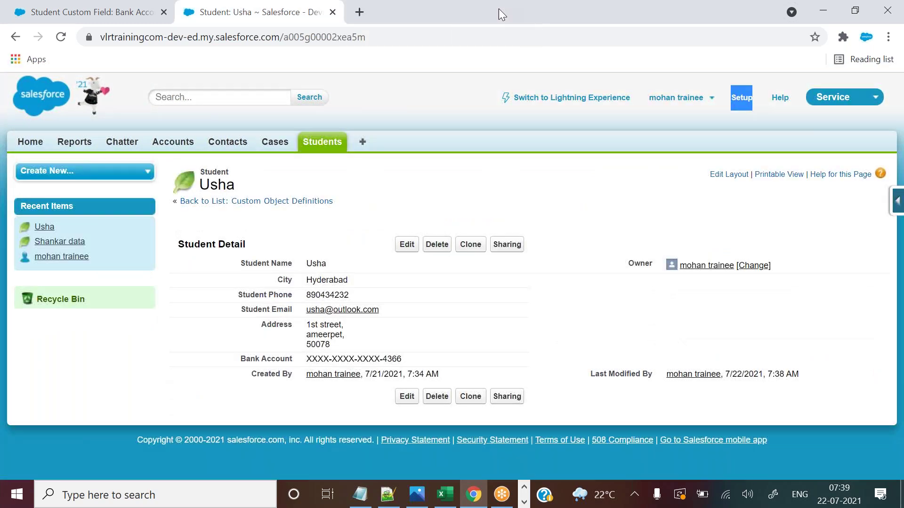
pyautogui.click(164, 11)
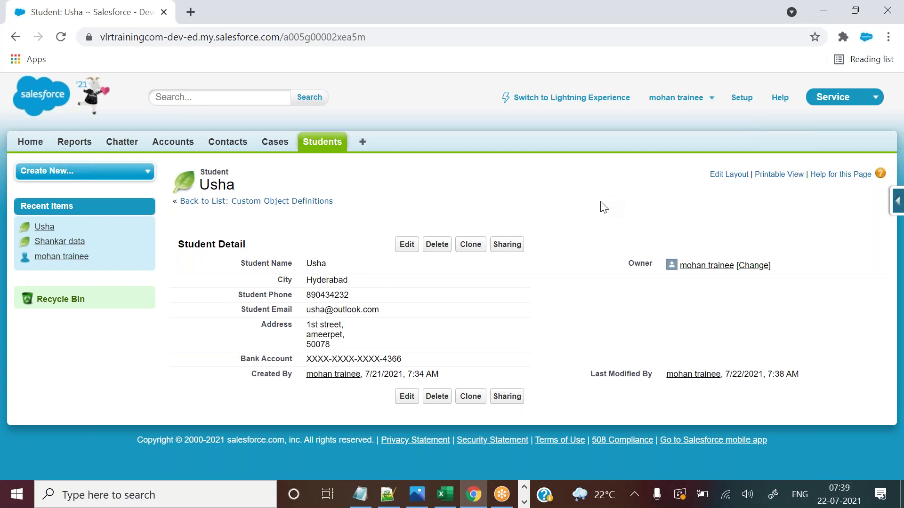
pyautogui.click(896, 208)
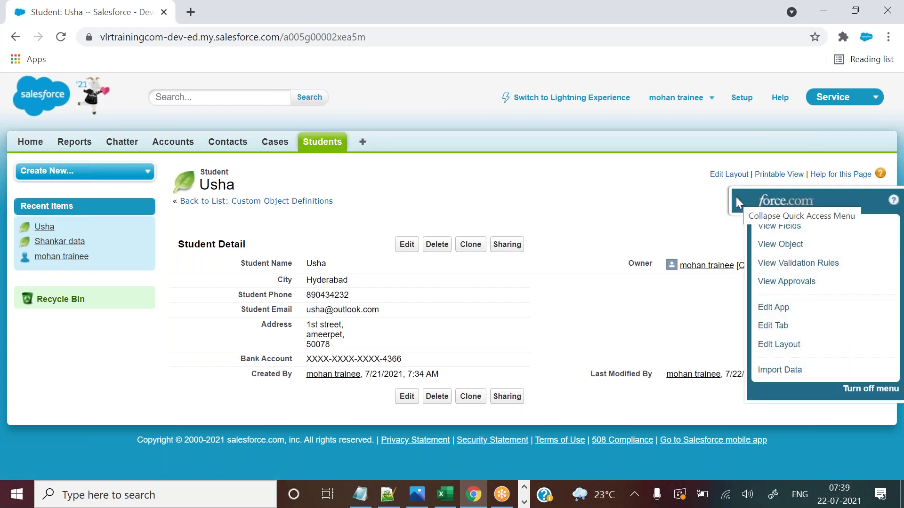
pyautogui.click(739, 202)
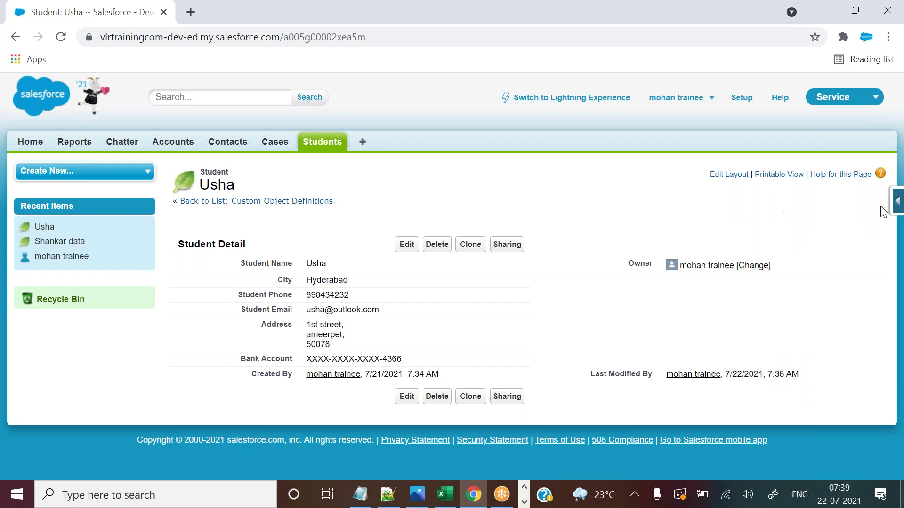
pyautogui.click(896, 209)
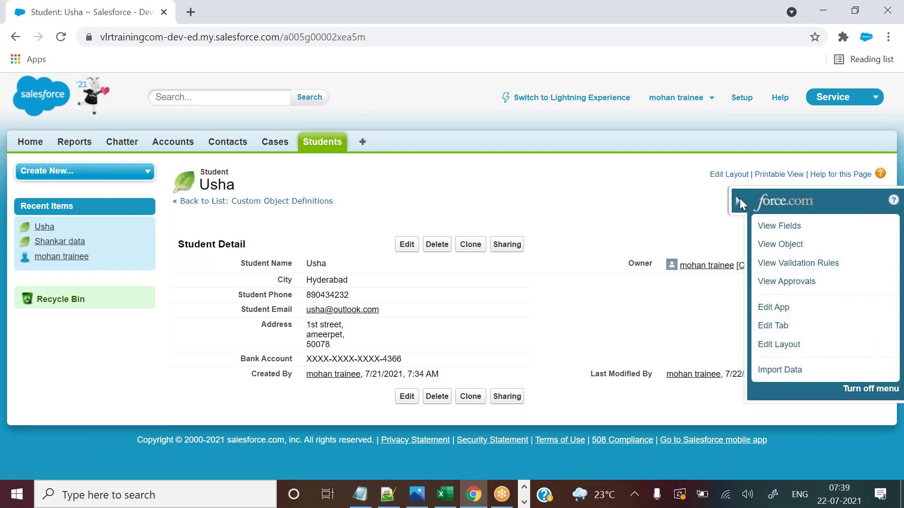
pyautogui.click(738, 201)
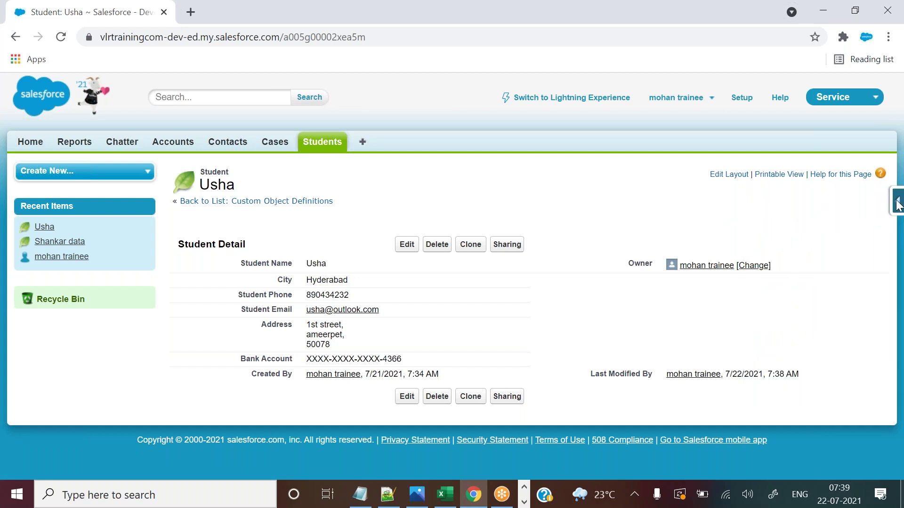
pyautogui.click(897, 206)
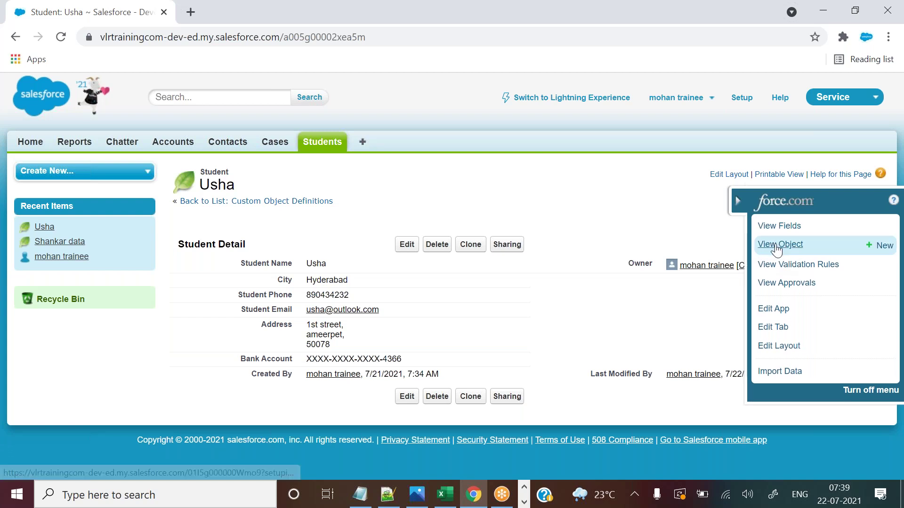
# Open the Student object definition in a new tab and compare its name with the student record.
pyautogui.click(777, 245)
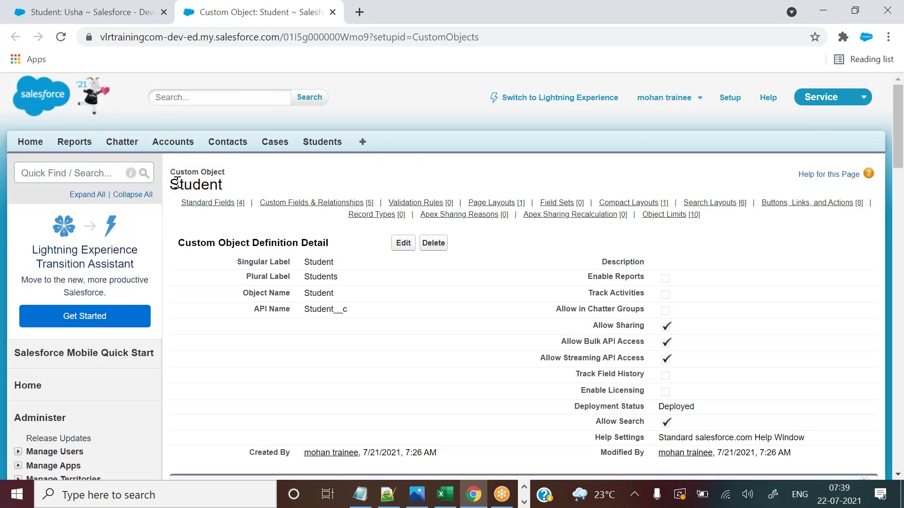
pyautogui.moveTo(174, 184); pyautogui.dragTo(228, 192)
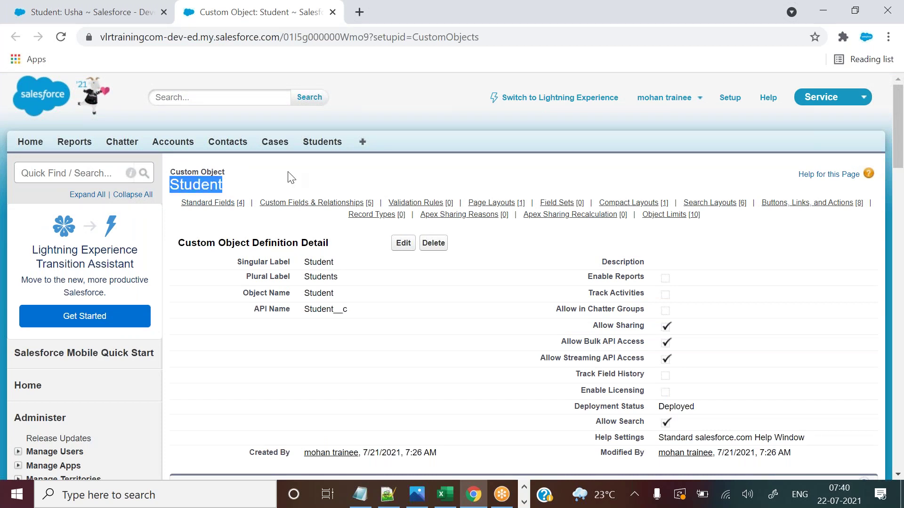
pyautogui.click(113, 9)
pyautogui.moveTo(230, 172); pyautogui.dragTo(203, 170)
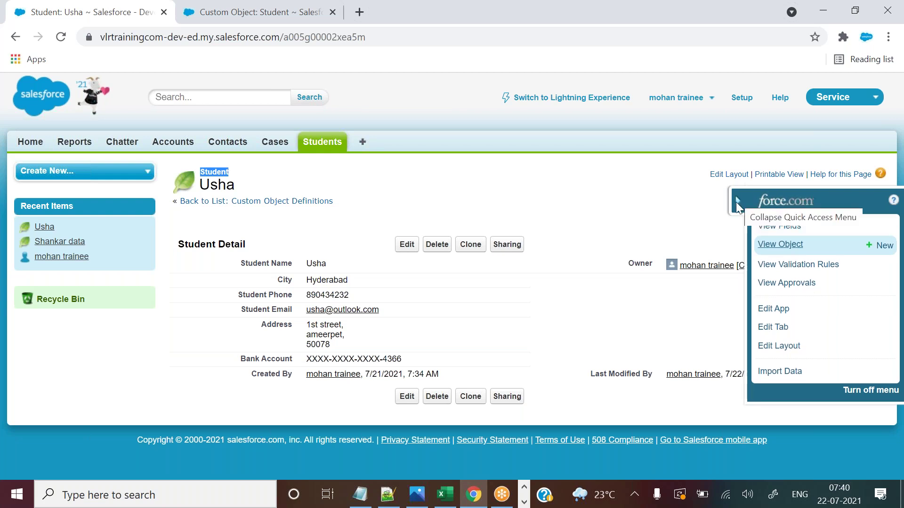
# Open the Student object's fields list in a new tab and review Custom Fields & Relationships.
pyautogui.click(765, 226)
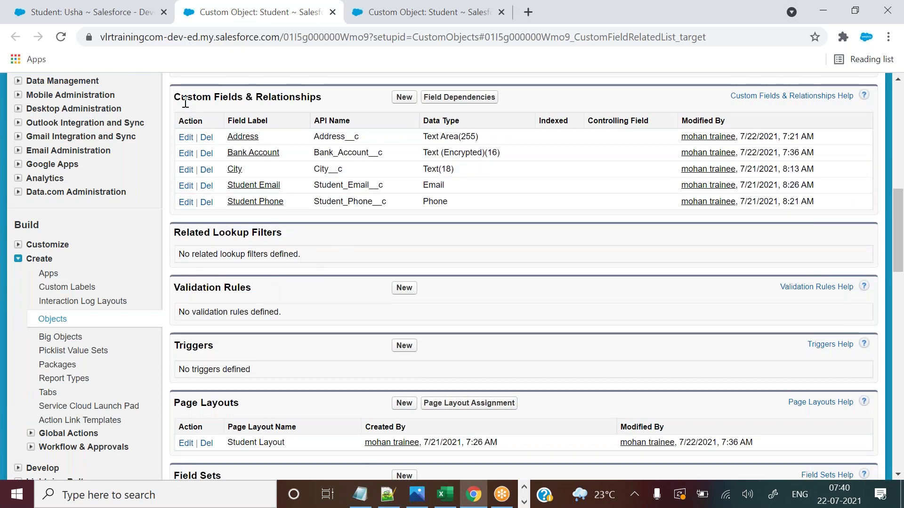
pyautogui.moveTo(187, 97); pyautogui.dragTo(263, 96)
pyautogui.click(377, 12)
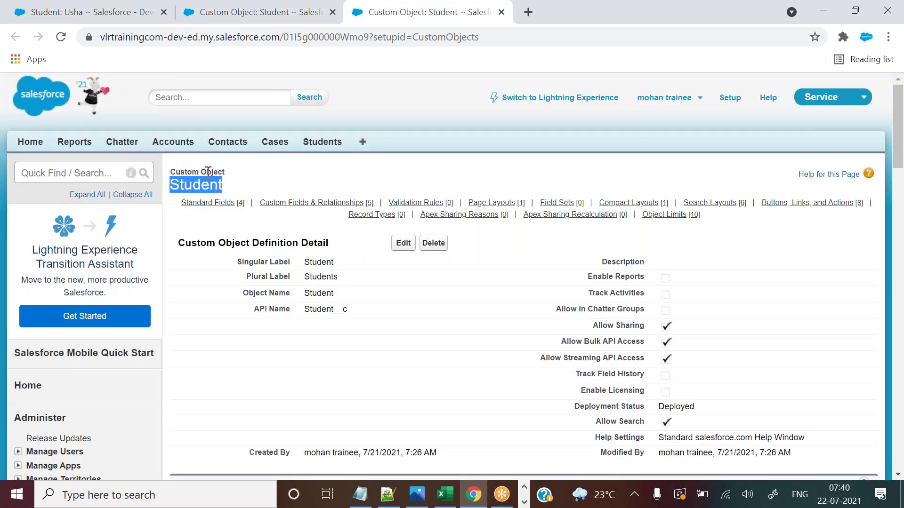
pyautogui.click(234, 7)
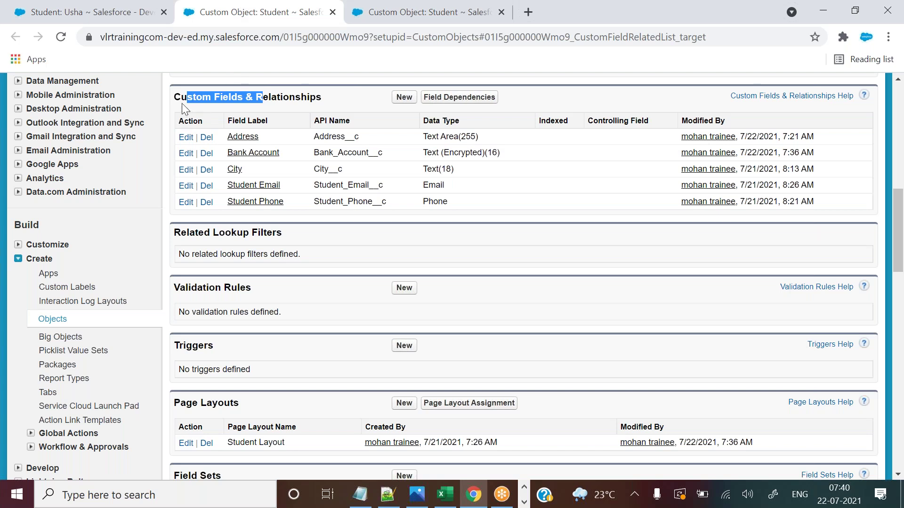
pyautogui.scroll(10, 898, 210)
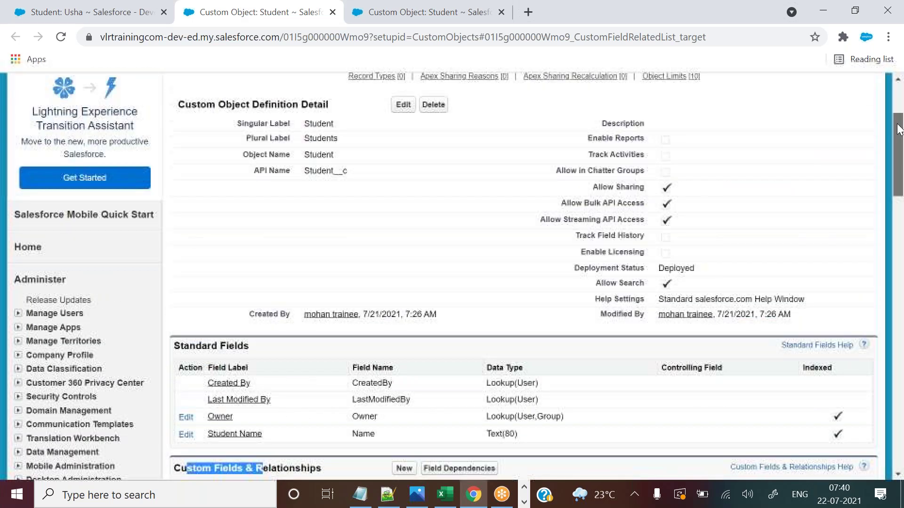
pyautogui.moveTo(260, 260); pyautogui.dragTo(359, 267)
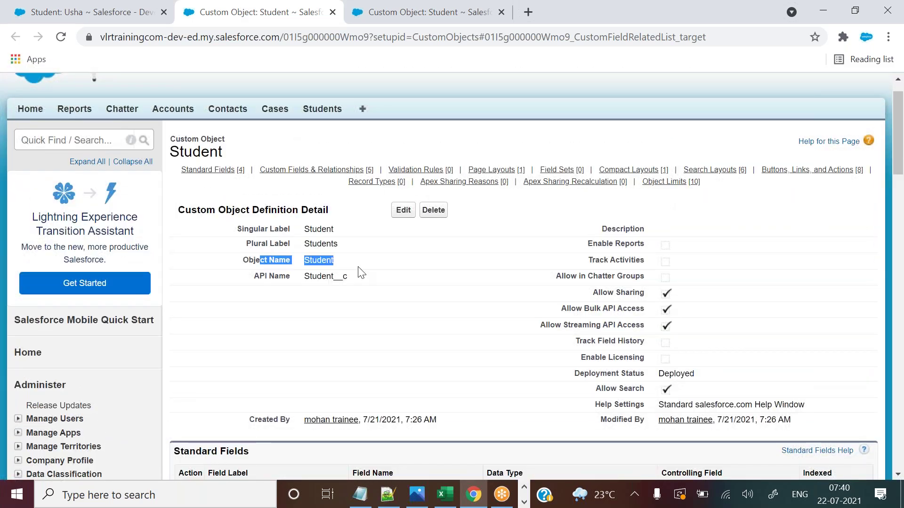
pyautogui.moveTo(900, 128); pyautogui.dragTo(900, 202)
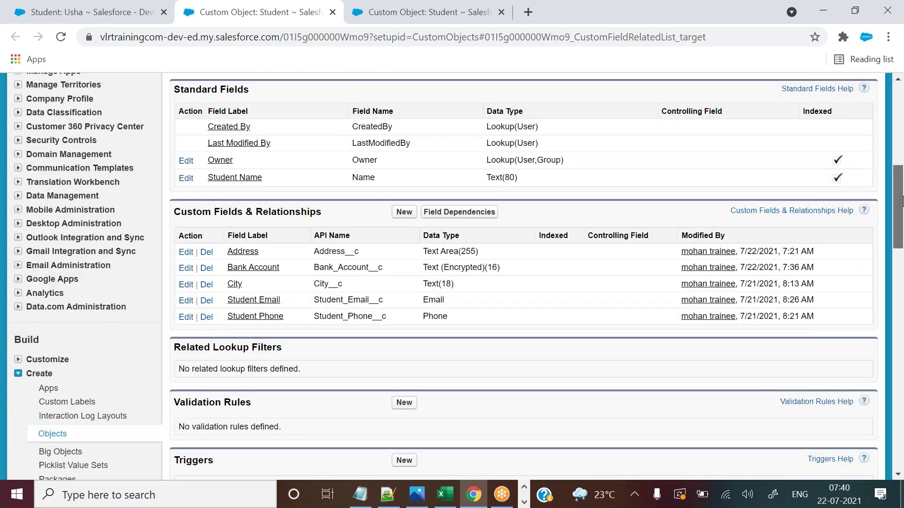
# Compare the Custom Object label on the object page with the Standard Fields section of the fields list.
pyautogui.click(430, 11)
pyautogui.moveTo(360, 217)
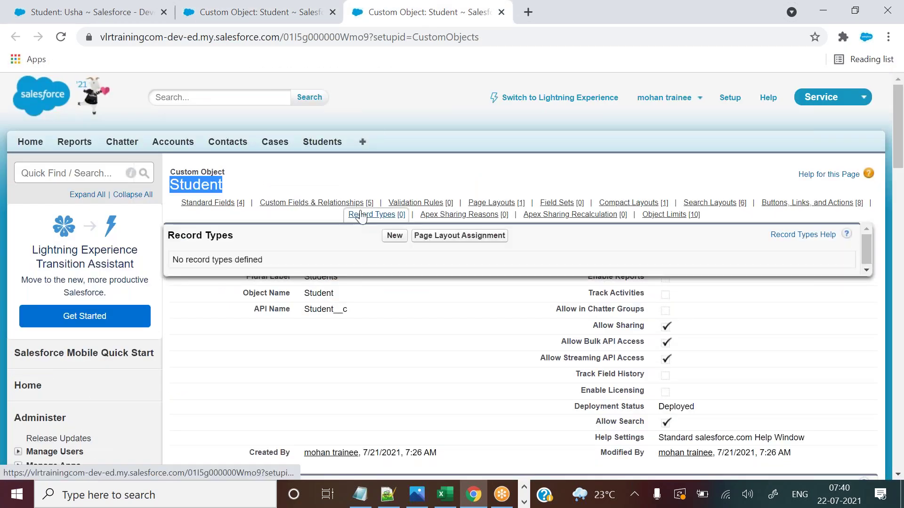
pyautogui.click(347, 178)
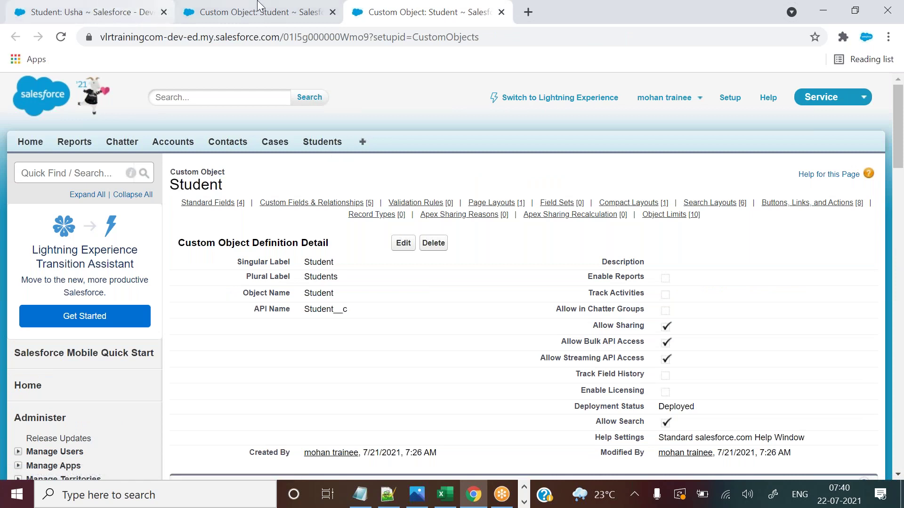
pyautogui.moveTo(176, 172); pyautogui.dragTo(241, 178)
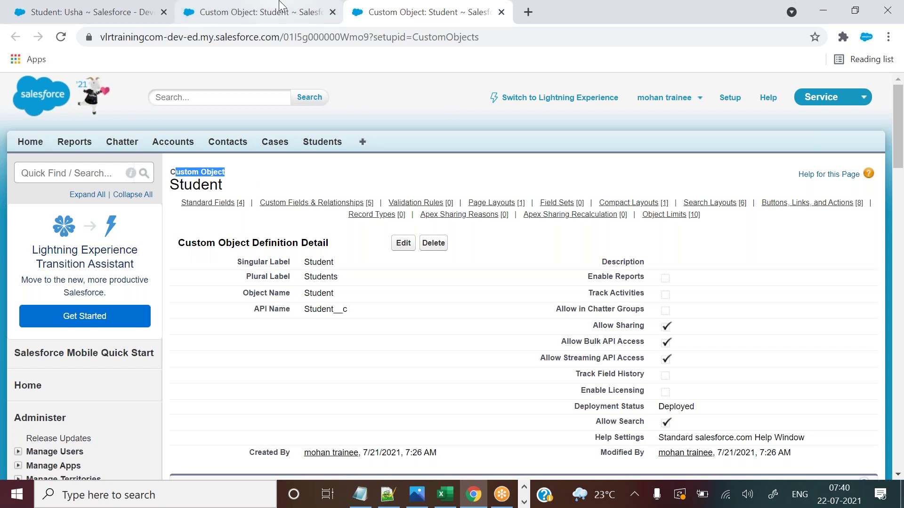
pyautogui.click(283, 10)
pyautogui.moveTo(174, 91); pyautogui.dragTo(332, 211)
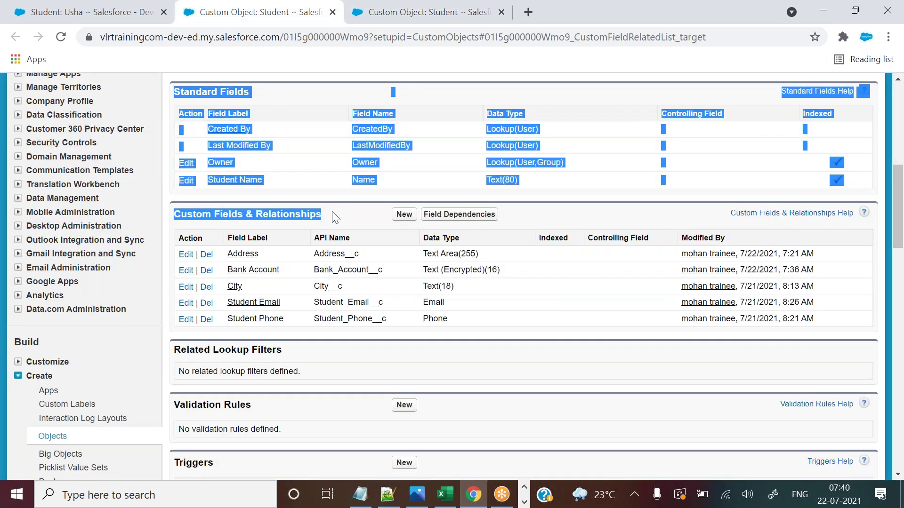
pyautogui.click(332, 211)
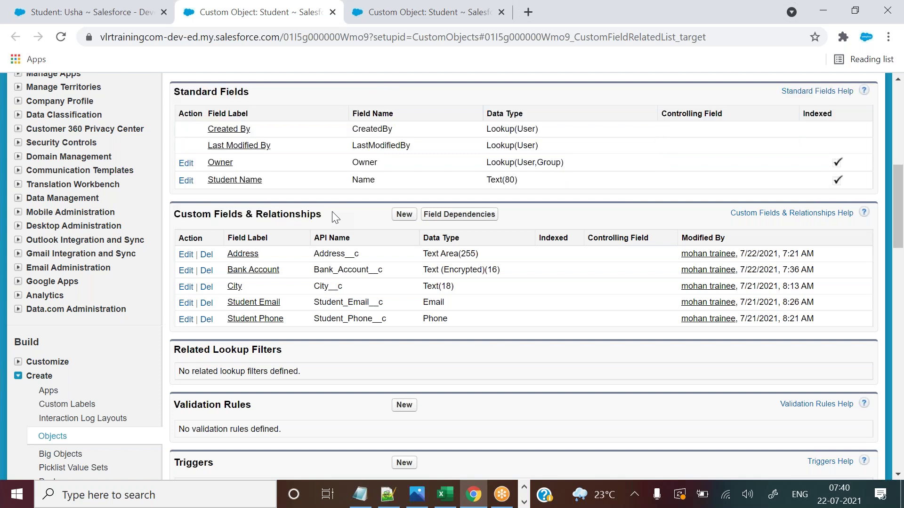
# Return to the student record, hide the quick-access panel, and open the Students home list.
pyautogui.click(116, 6)
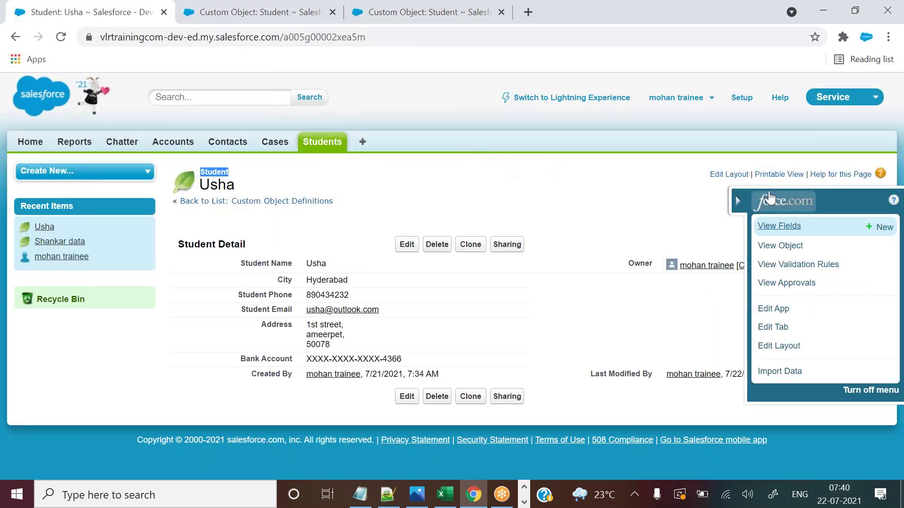
pyautogui.click(738, 200)
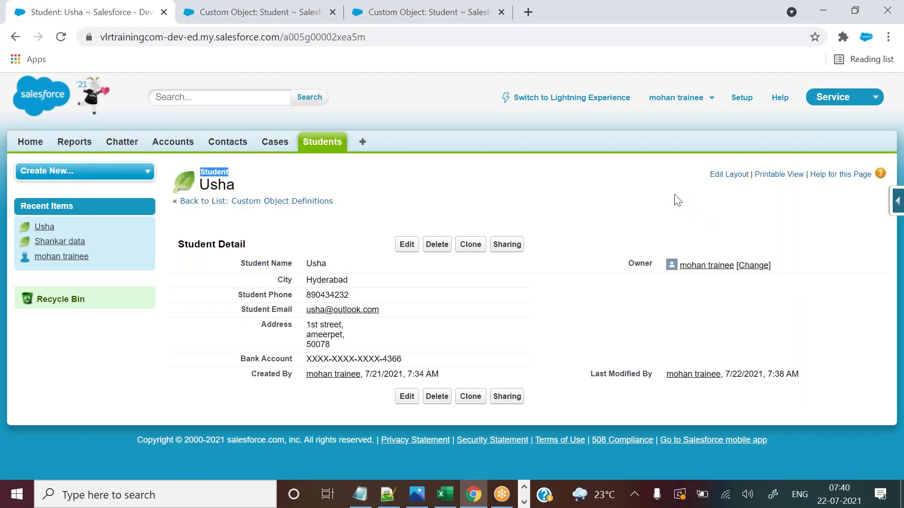
pyautogui.click(402, 190)
pyautogui.click(326, 147)
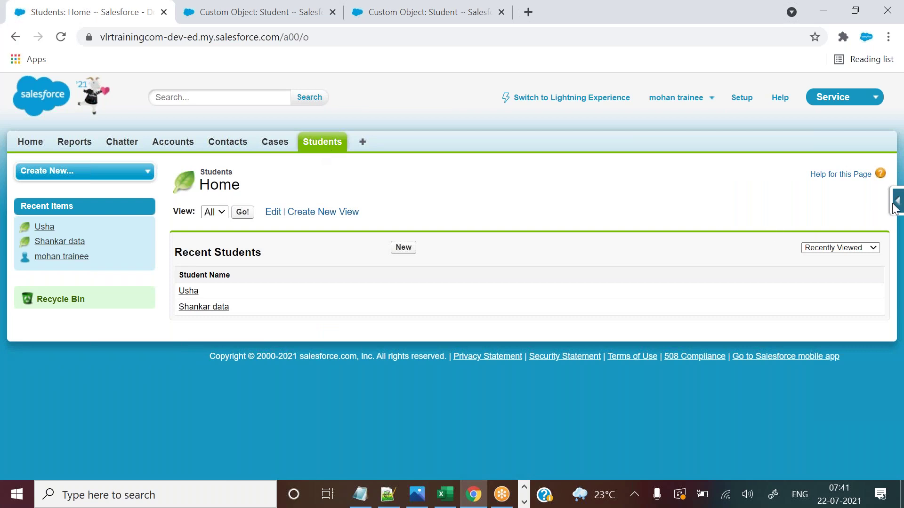
# View the object's API name Student__c, then close all tabs to the right of Students home.
pyautogui.moveTo(895, 209)
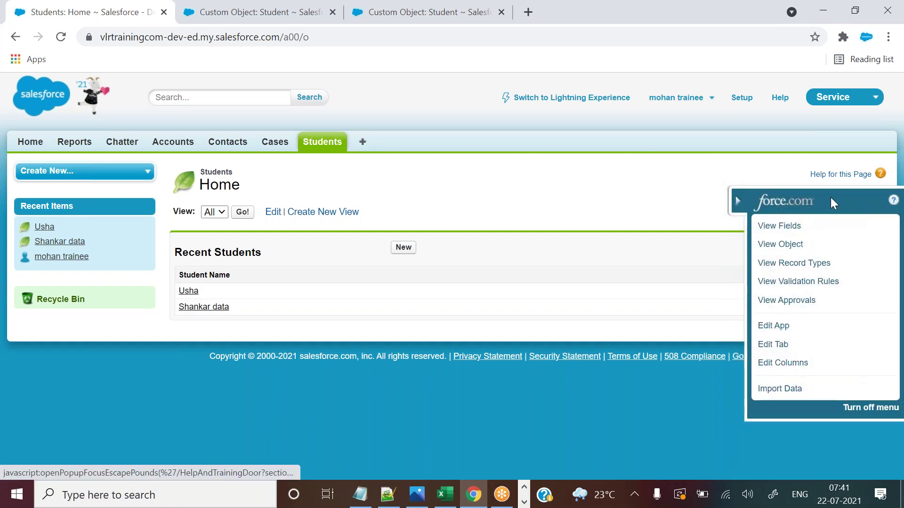
pyautogui.click(781, 246)
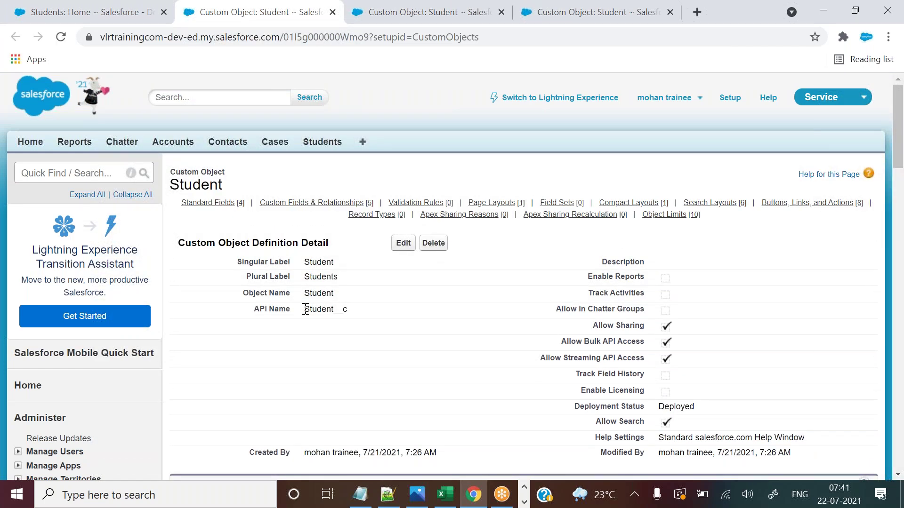
pyautogui.moveTo(304, 308); pyautogui.dragTo(367, 312)
pyautogui.click(397, 315)
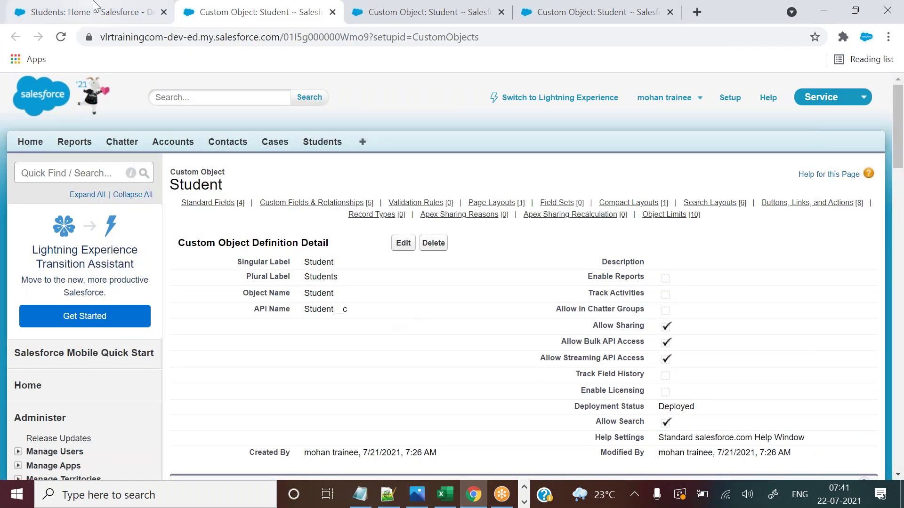
pyautogui.click(94, 6)
pyautogui.rightClick(94, 6)
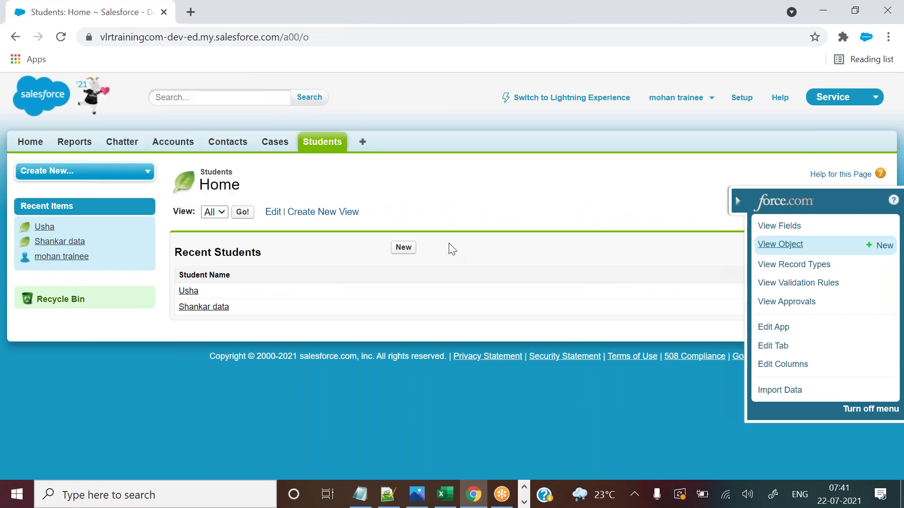
pyautogui.click(739, 199)
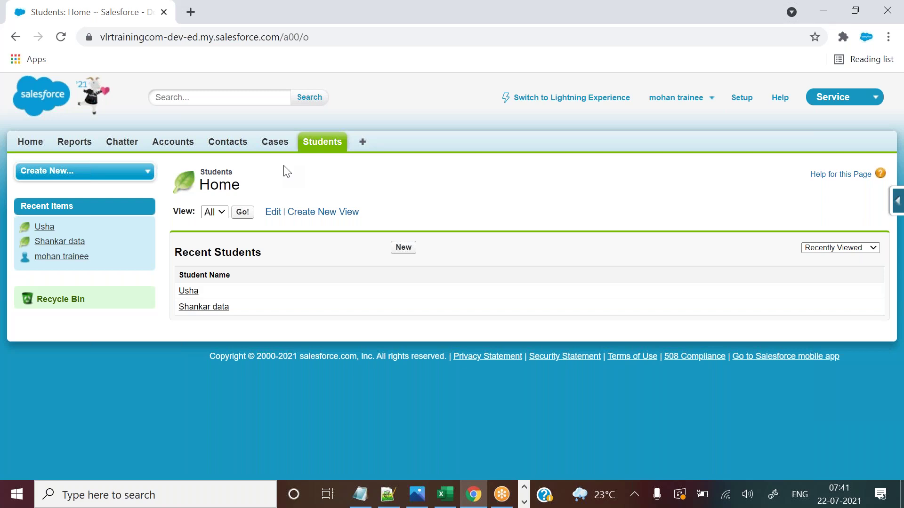
# Open the Accounts object setup page from the quick-access menu, compare it with Accounts home, then close it.
pyautogui.click(171, 143)
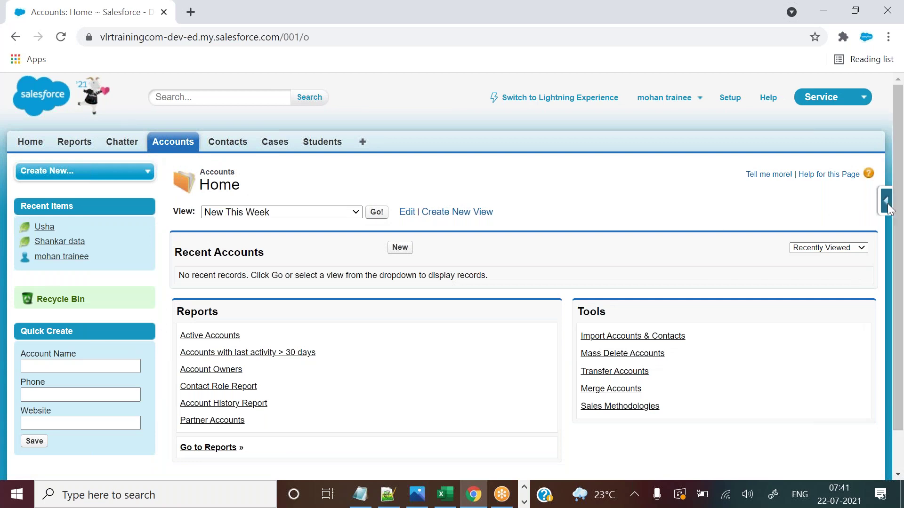
pyautogui.moveTo(887, 205)
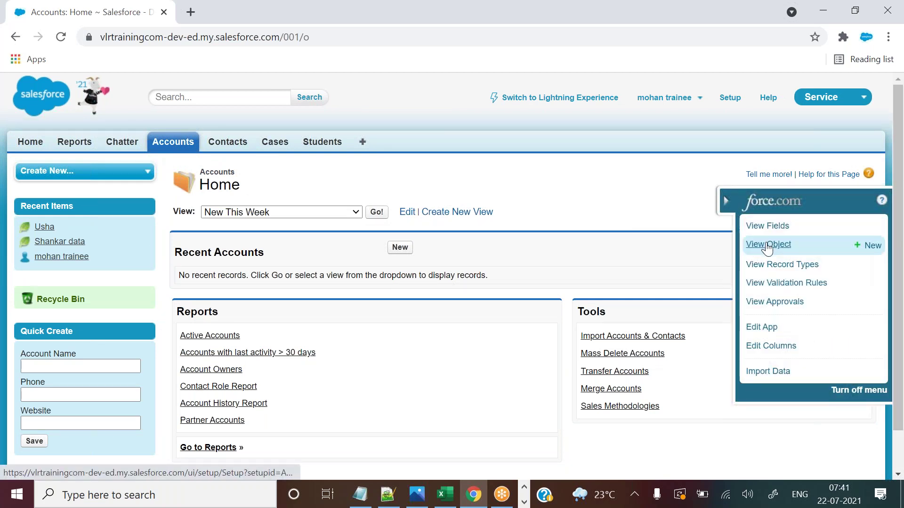
pyautogui.click(768, 246)
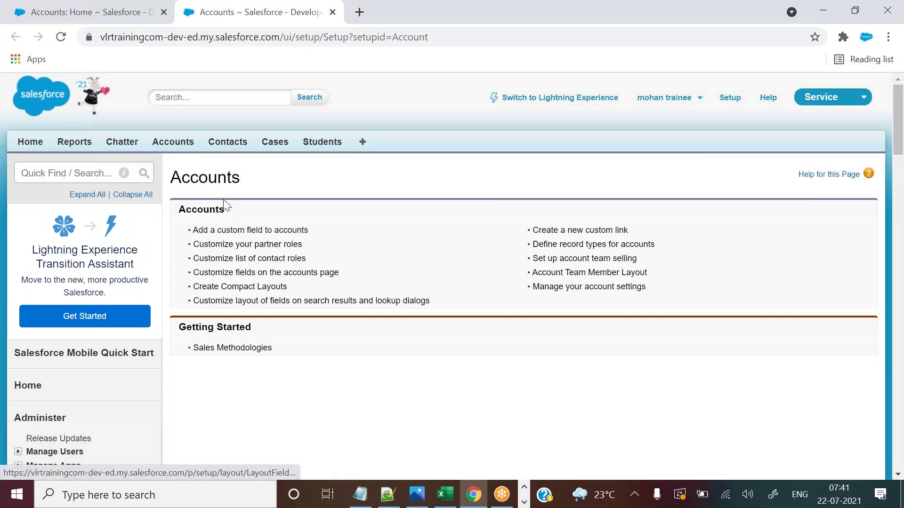
pyautogui.moveTo(181, 178); pyautogui.dragTo(246, 178)
pyautogui.click(166, 2)
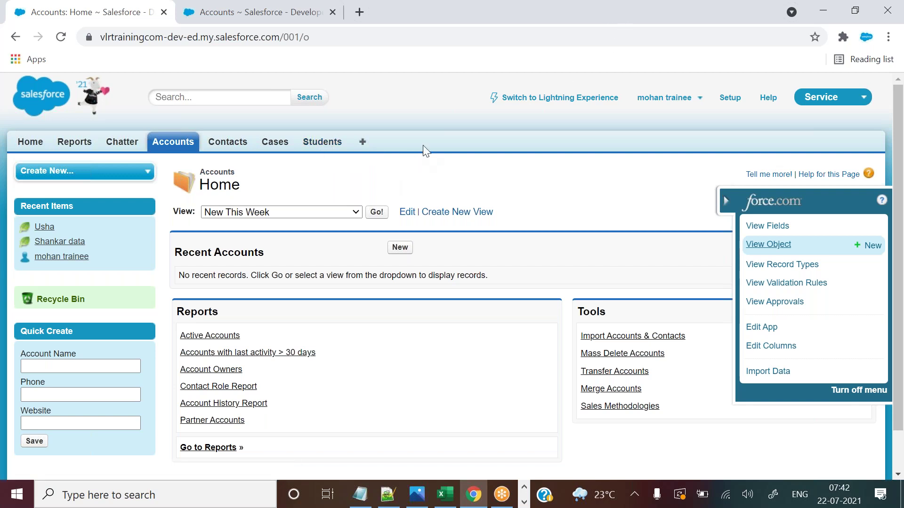
pyautogui.click(258, 6)
pyautogui.click(116, 7)
pyautogui.click(242, 6)
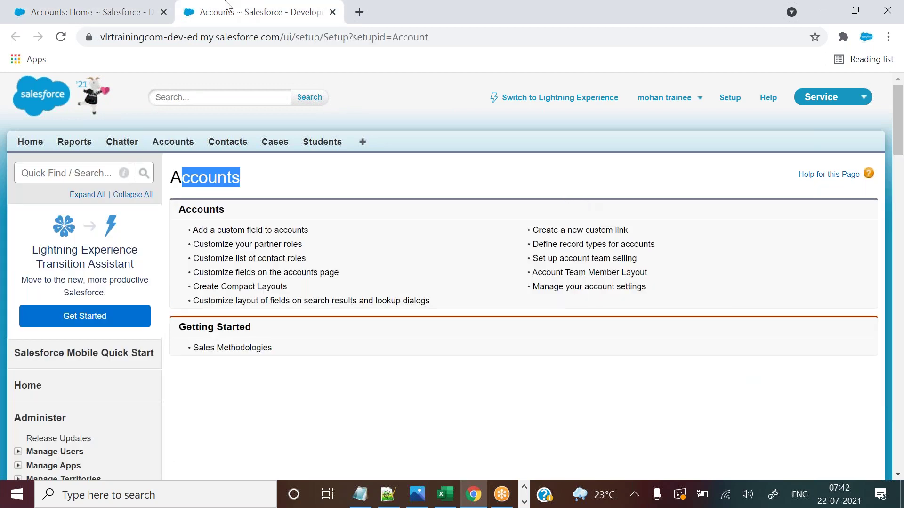
pyautogui.click(333, 12)
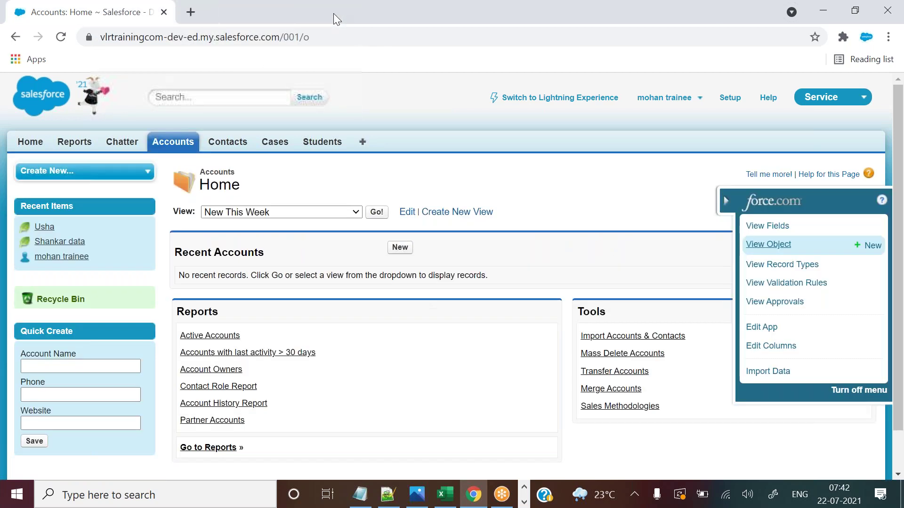
pyautogui.click(728, 204)
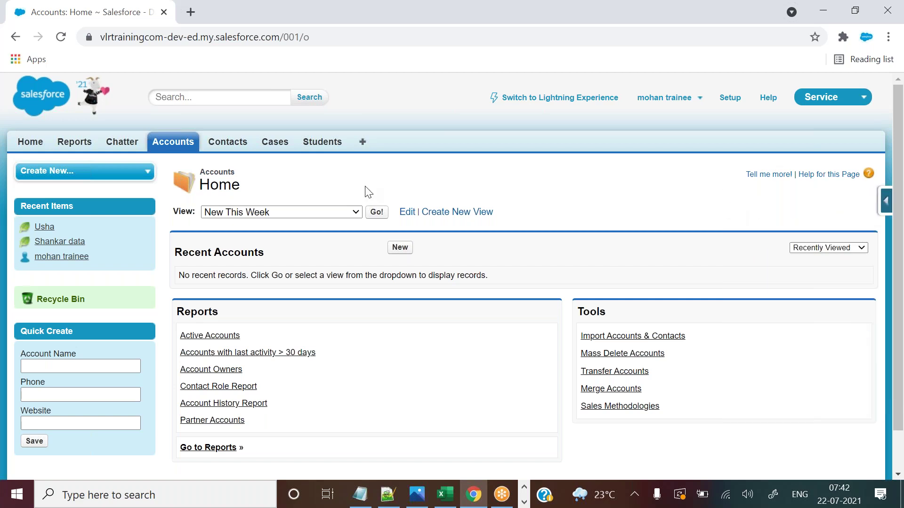
# Open Contact Fields from the Contacts quick-access menu, close it, and show the shortcuts on Students home.
pyautogui.click(237, 144)
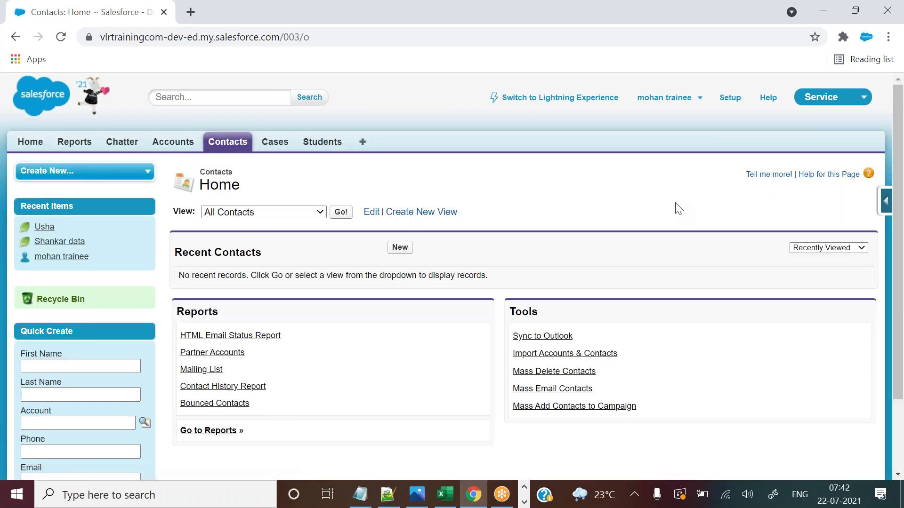
pyautogui.click(888, 200)
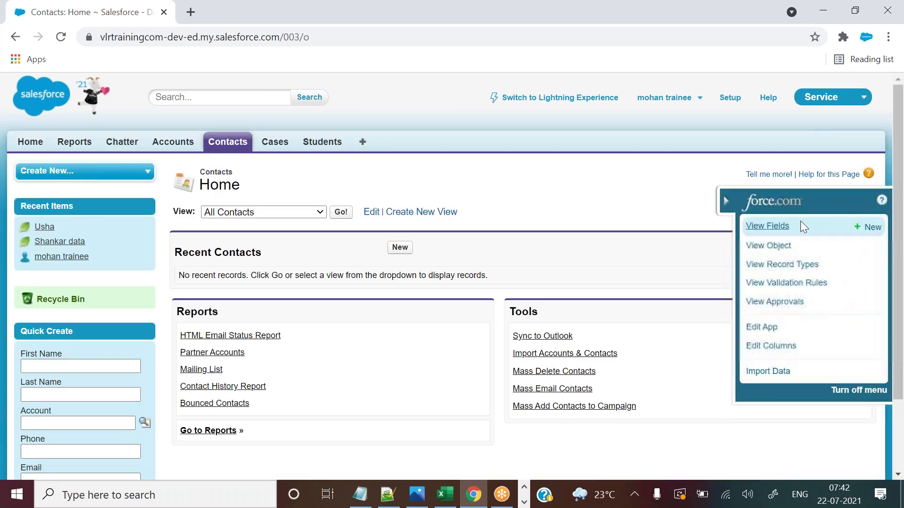
pyautogui.click(767, 226)
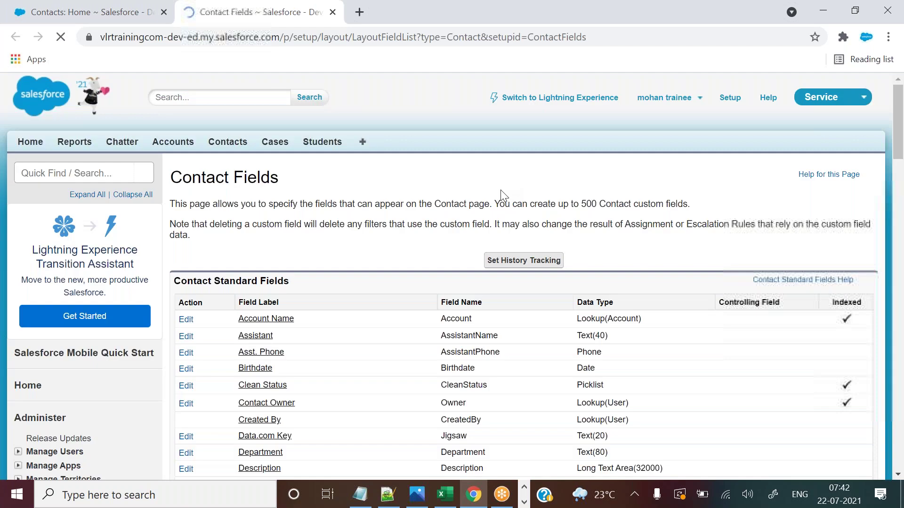
pyautogui.moveTo(187, 176); pyautogui.dragTo(296, 178)
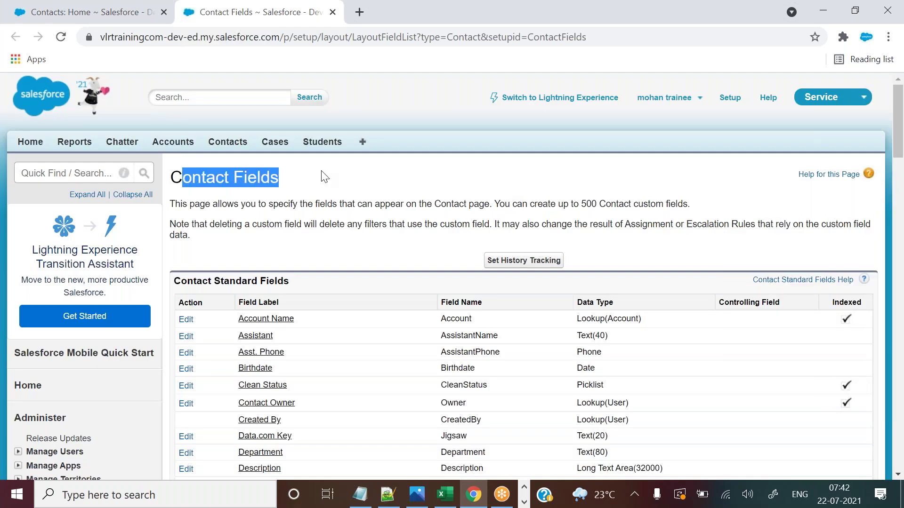
pyautogui.click(333, 12)
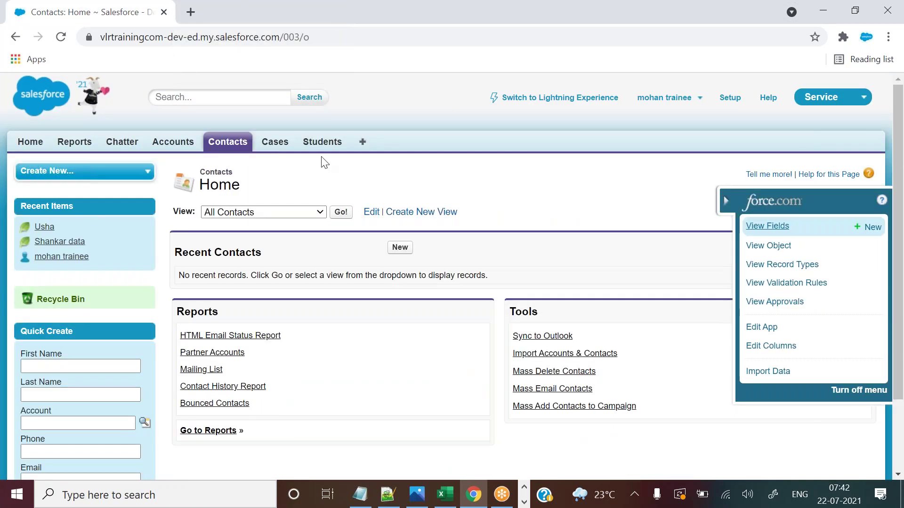
pyautogui.click(322, 144)
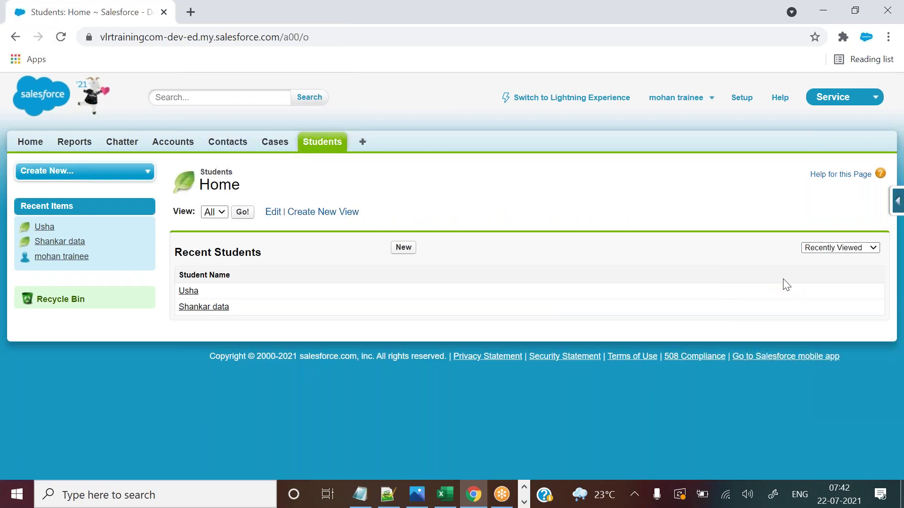
pyautogui.click(896, 202)
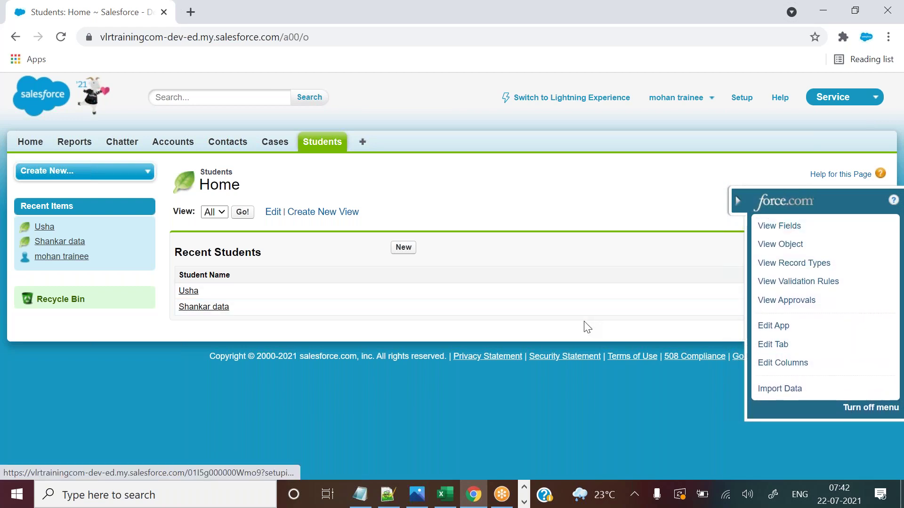
# Add a 'Quick access menu' line on line 126, under data/records, in the Notepad++ notes.
pyautogui.click(390, 493)
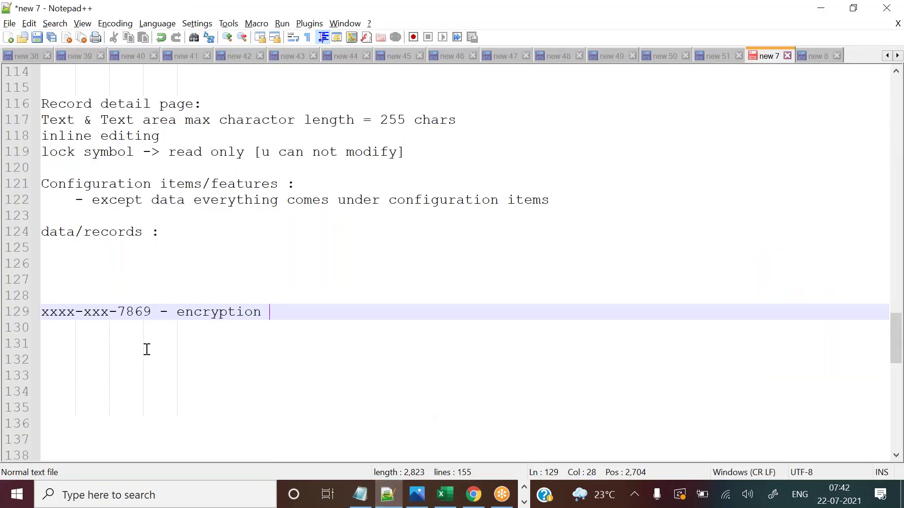
pyautogui.click(110, 253)
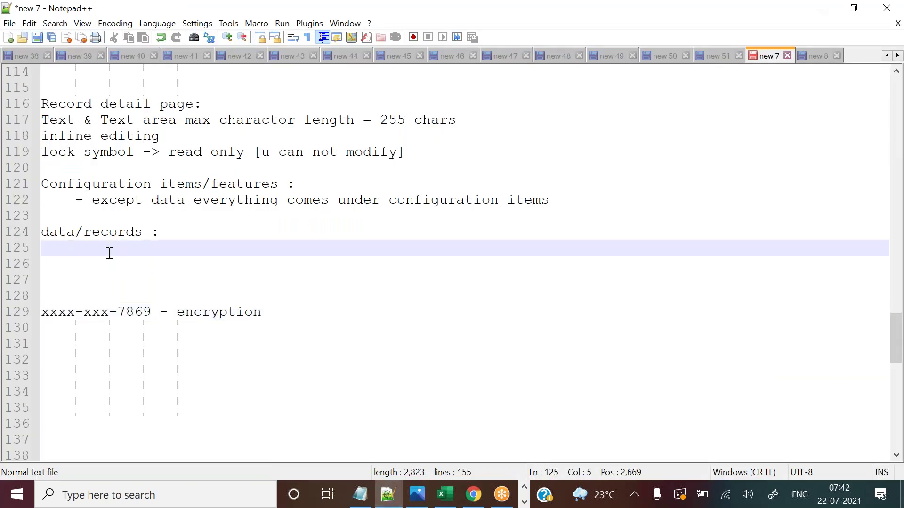
pyautogui.press('Return')
pyautogui.press('Home')
pyautogui.write('Quci')
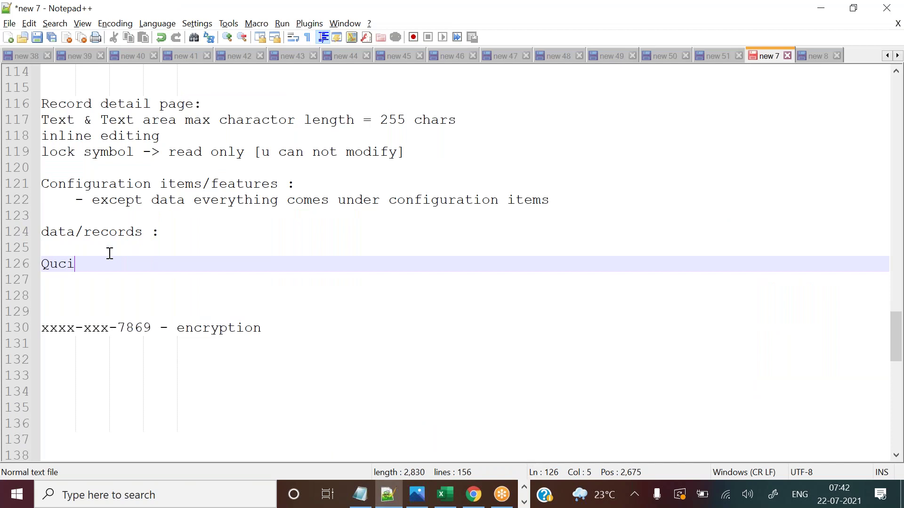
pyautogui.press('BackSpace')
pyautogui.press('BackSpace')
pyautogui.write('ick a')
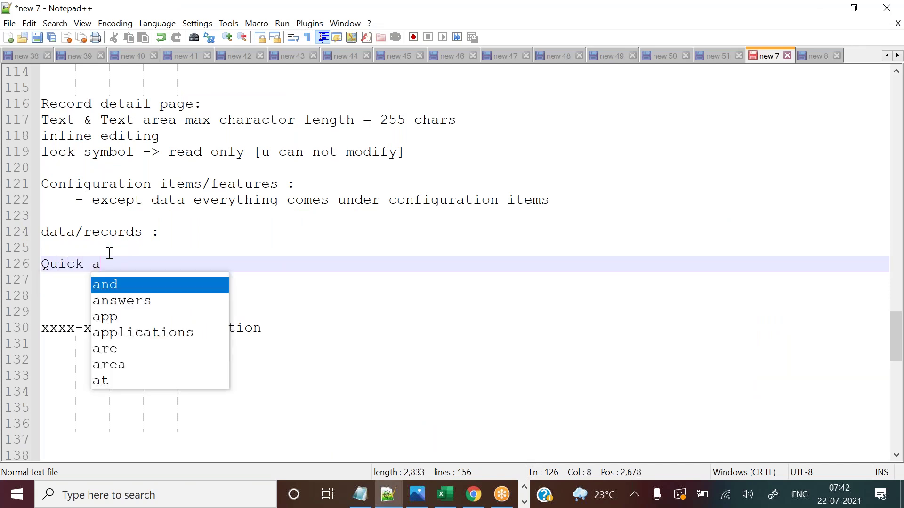
pyautogui.write('ccess menu')
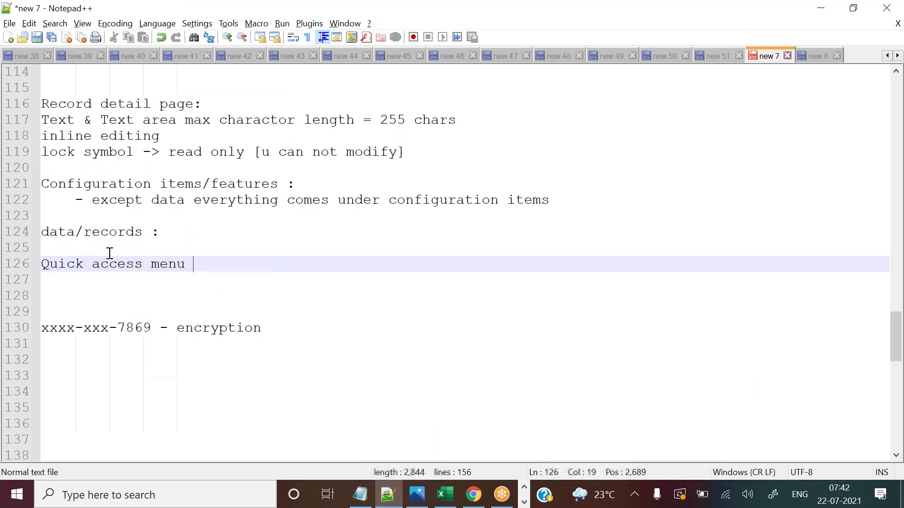
pyautogui.hotkey('alt', 'Tab')
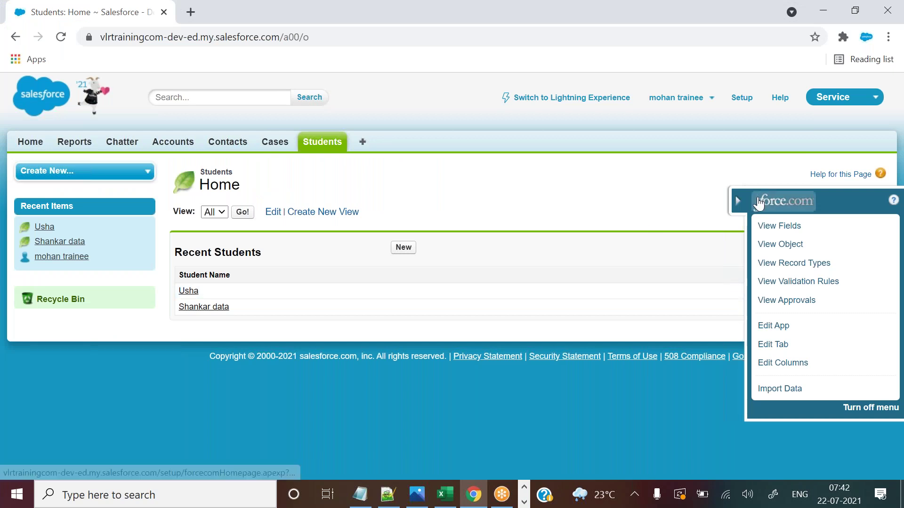
# Glance at the Excel student sheet, then reopen the Student object's force.com shortcuts on Students home.
pyautogui.click(738, 200)
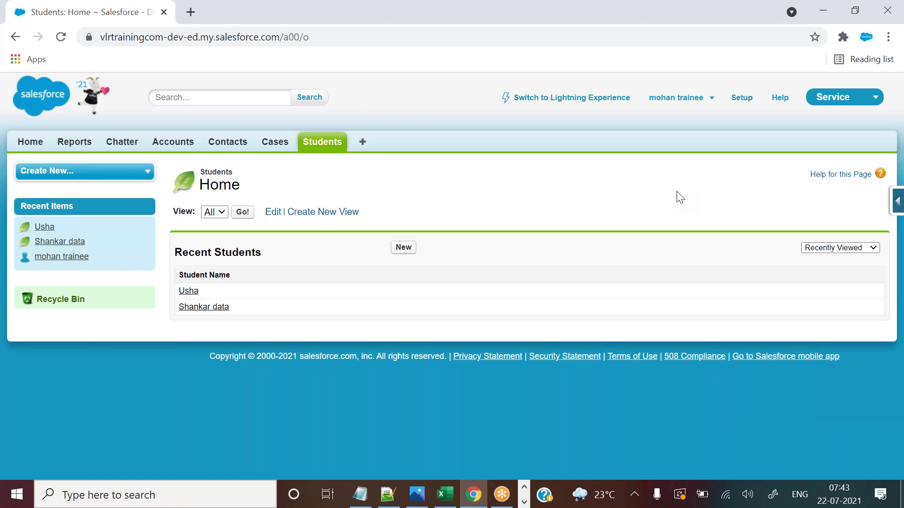
pyautogui.click(896, 207)
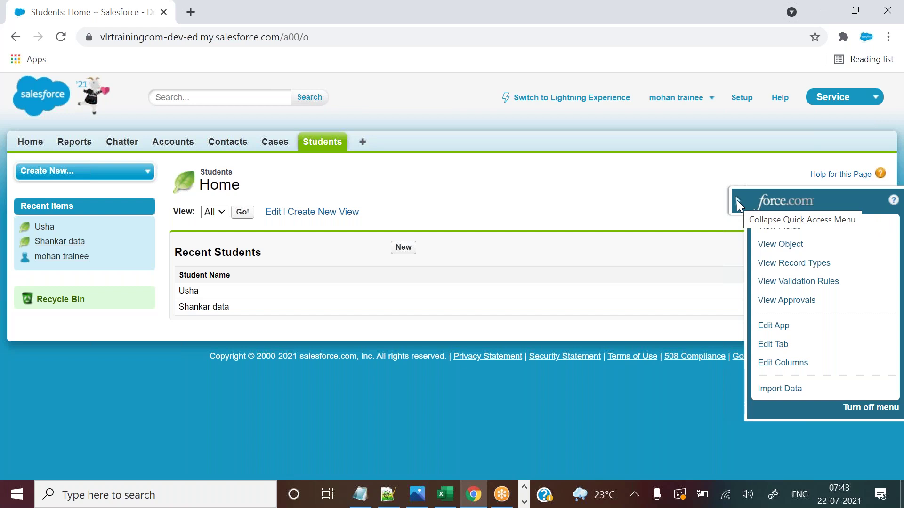
pyautogui.click(737, 199)
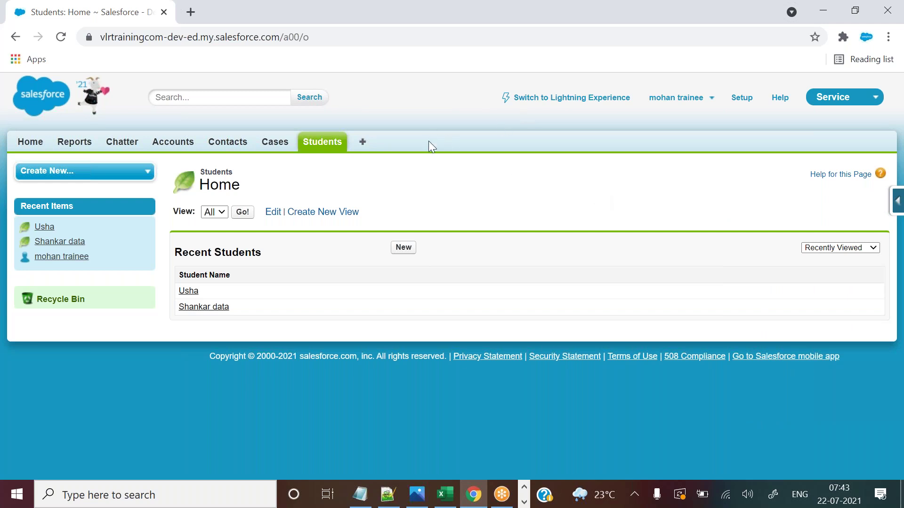
pyautogui.click(444, 496)
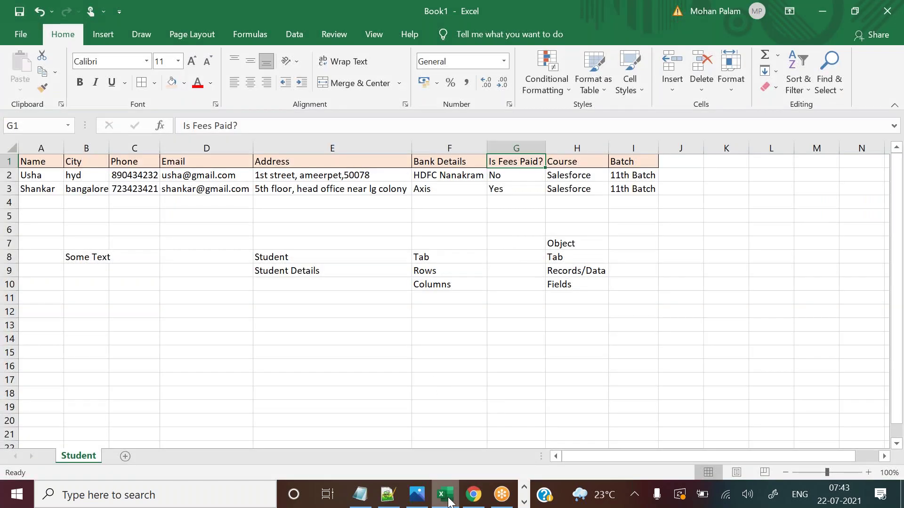
pyautogui.click(447, 499)
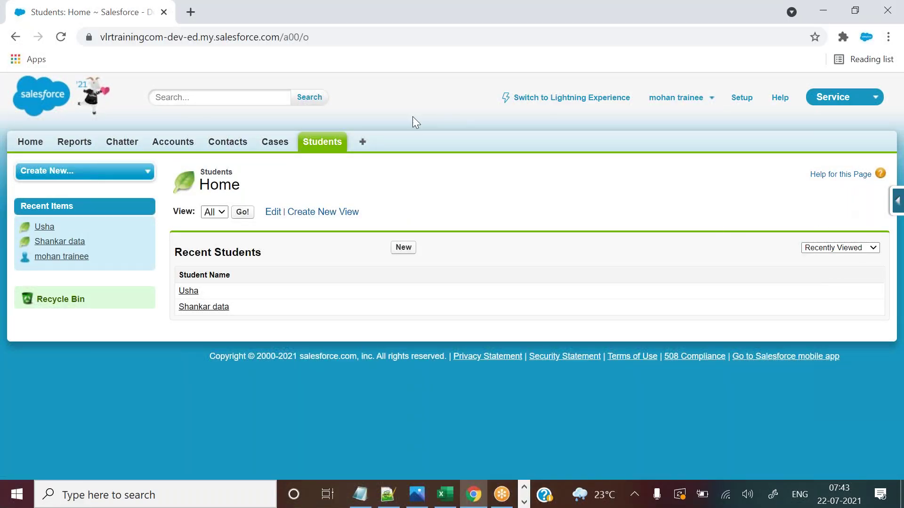
pyautogui.click(896, 209)
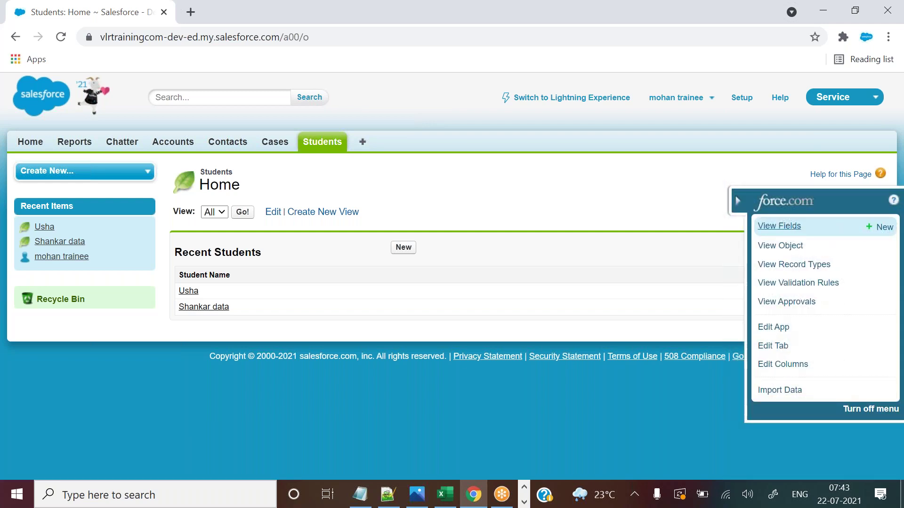
# Start a new custom field from the Student object's fields list and choose the Checkbox type.
pyautogui.click(783, 228)
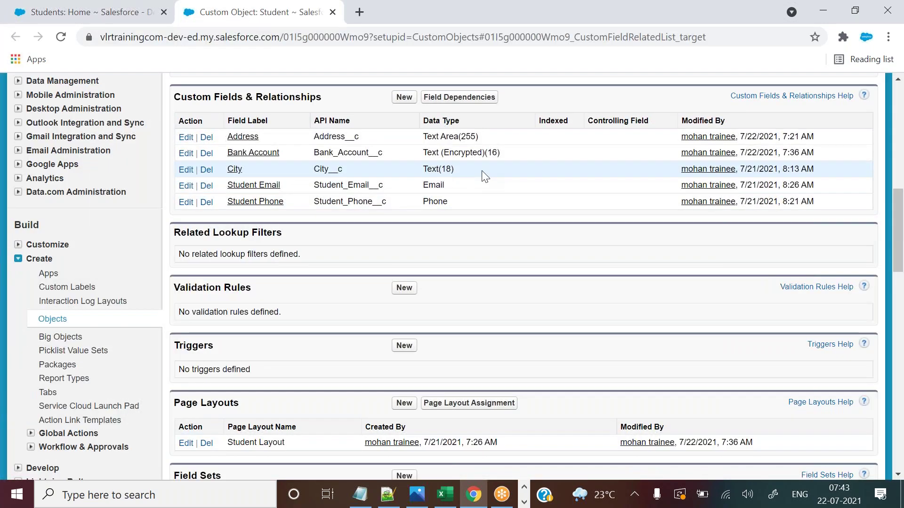
pyautogui.moveTo(202, 97); pyautogui.dragTo(301, 98)
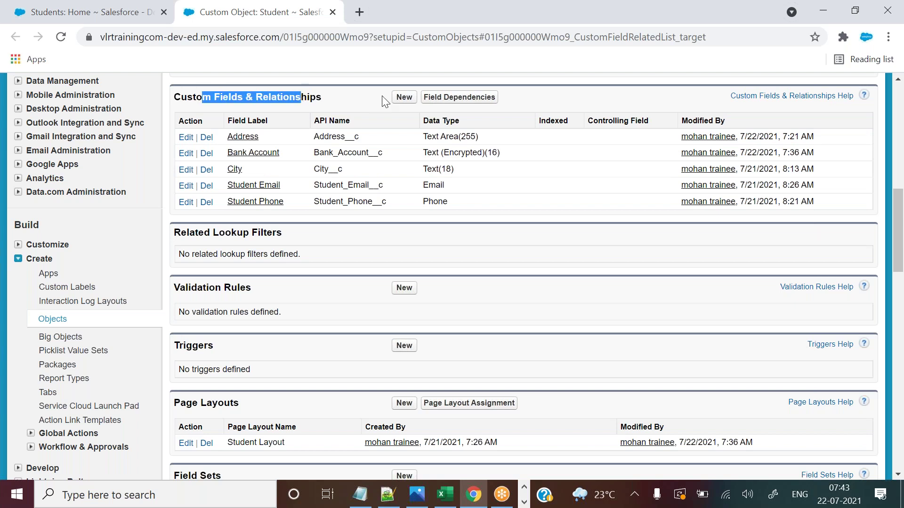
pyautogui.click(408, 97)
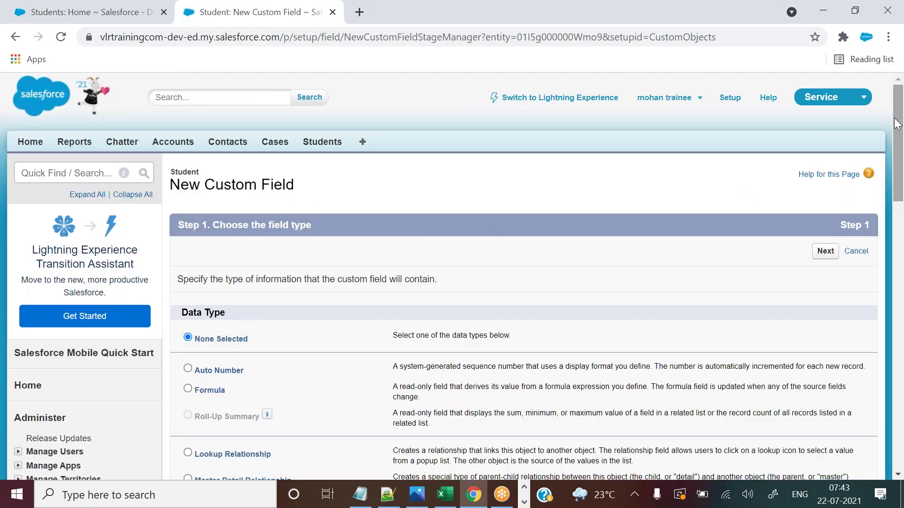
pyautogui.moveTo(896, 127); pyautogui.dragTo(892, 263)
pyautogui.moveTo(200, 117); pyautogui.dragTo(318, 319)
pyautogui.click(356, 172)
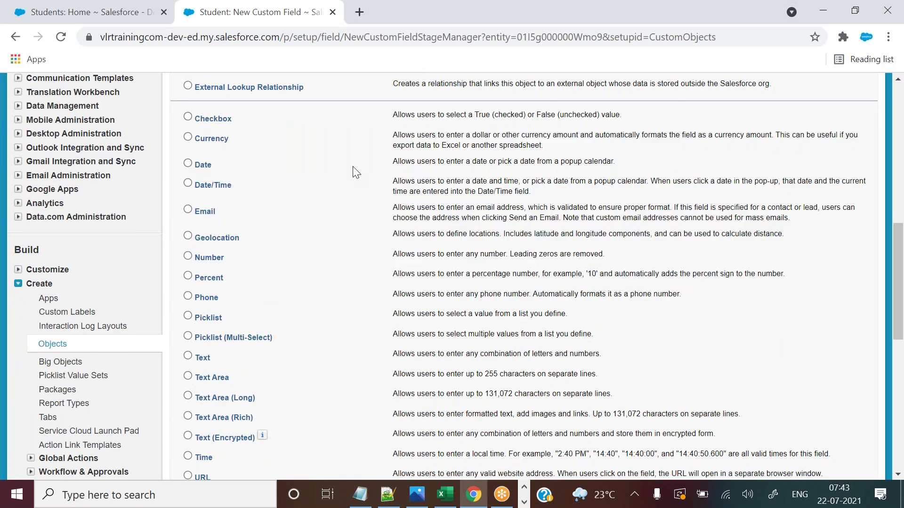
pyautogui.click(89, 12)
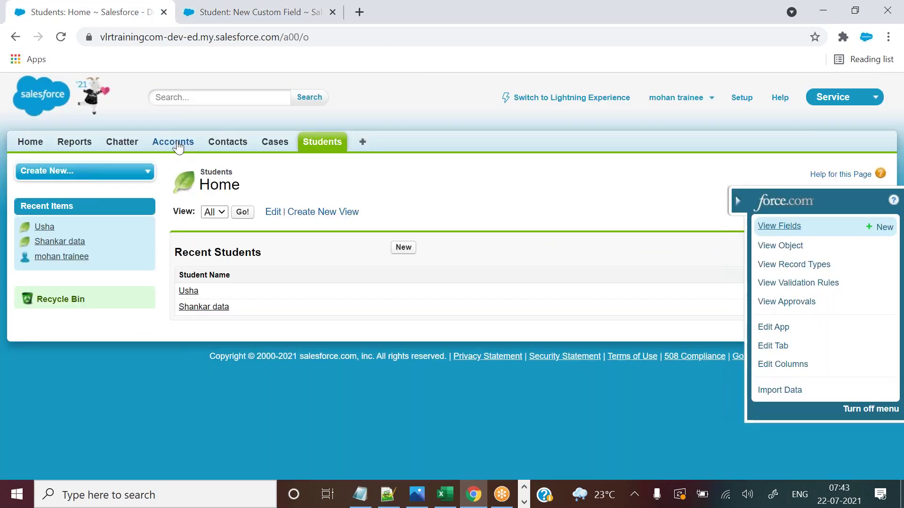
pyautogui.click(242, 10)
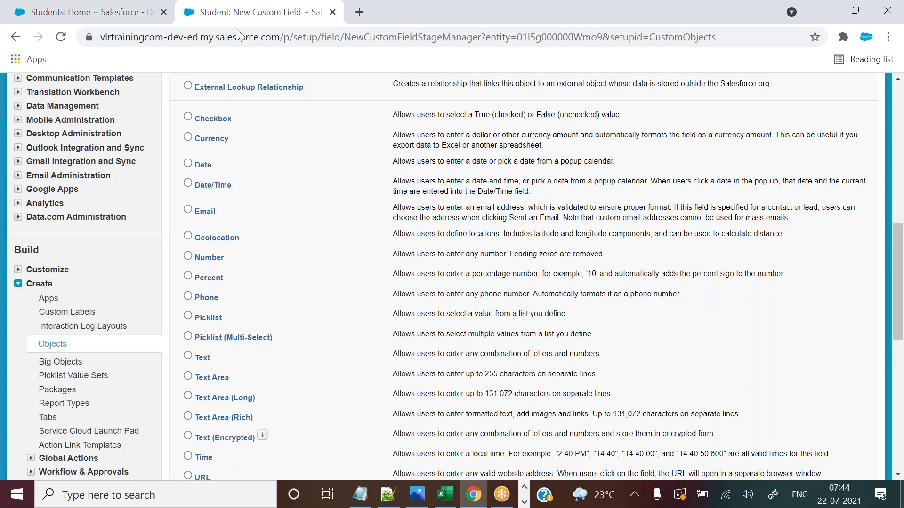
pyautogui.click(187, 116)
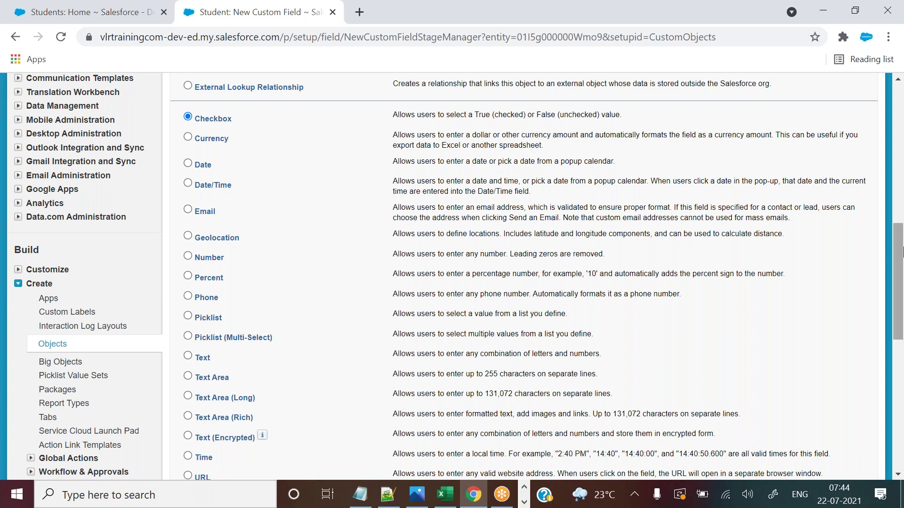
pyautogui.scroll(-3, 897, 256)
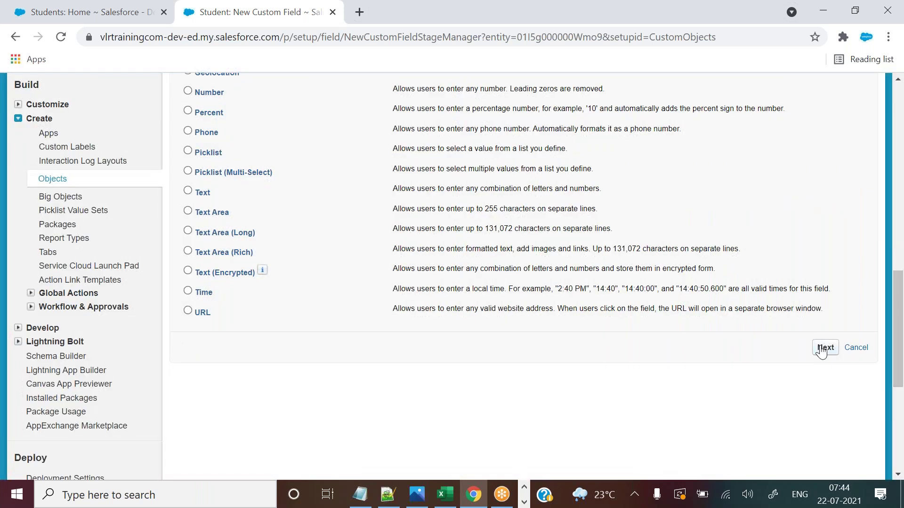
pyautogui.click(824, 348)
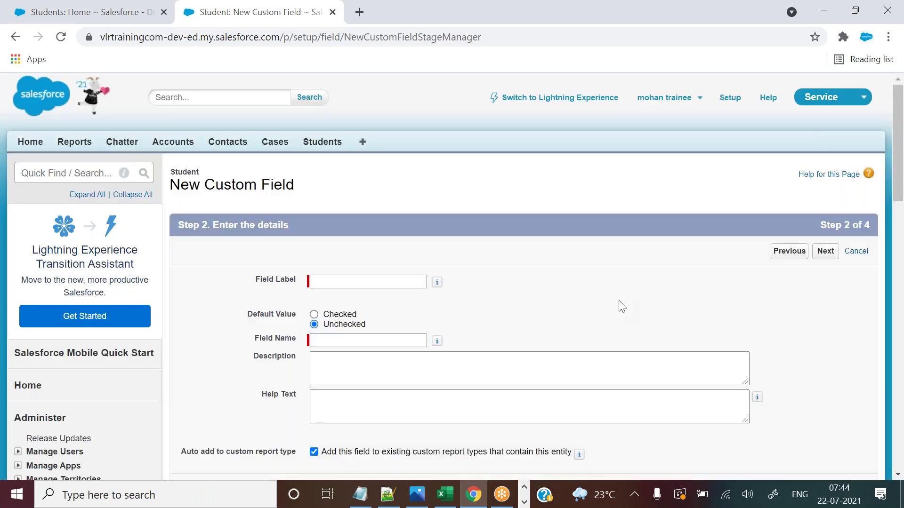
# Enter the field label 'Is Fees Paid?' and keep the default value Unchecked.
pyautogui.click(354, 286)
pyautogui.click(354, 286)
pyautogui.write('Is ')
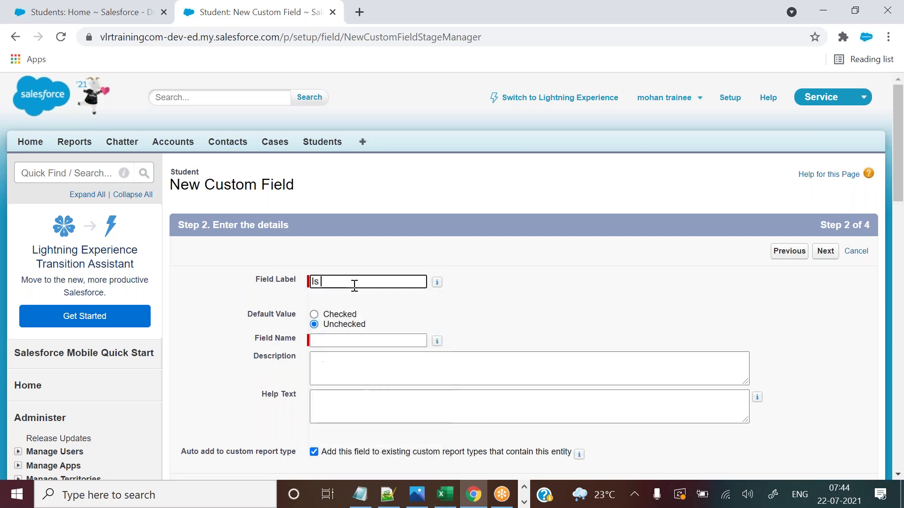
pyautogui.write('Fees Pain')
pyautogui.write('a')
pyautogui.click(471, 324)
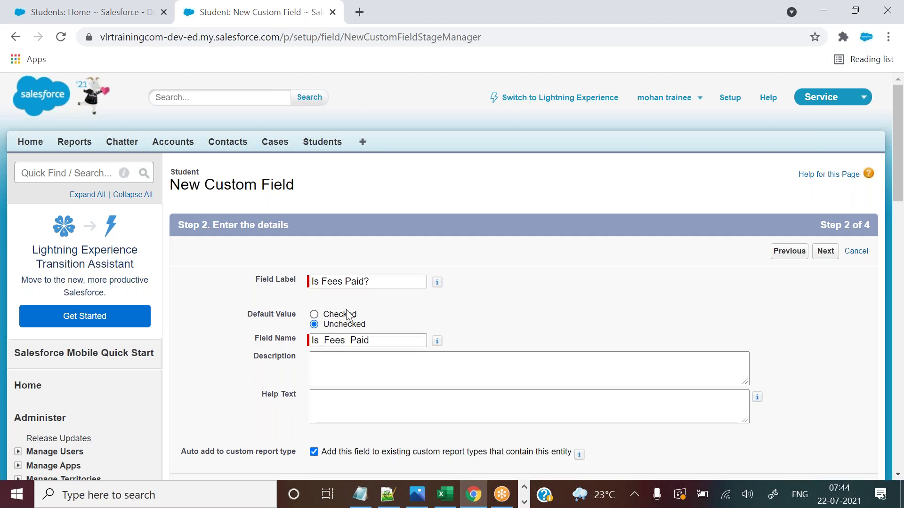
pyautogui.click(366, 282)
pyautogui.moveTo(366, 281); pyautogui.dragTo(376, 281)
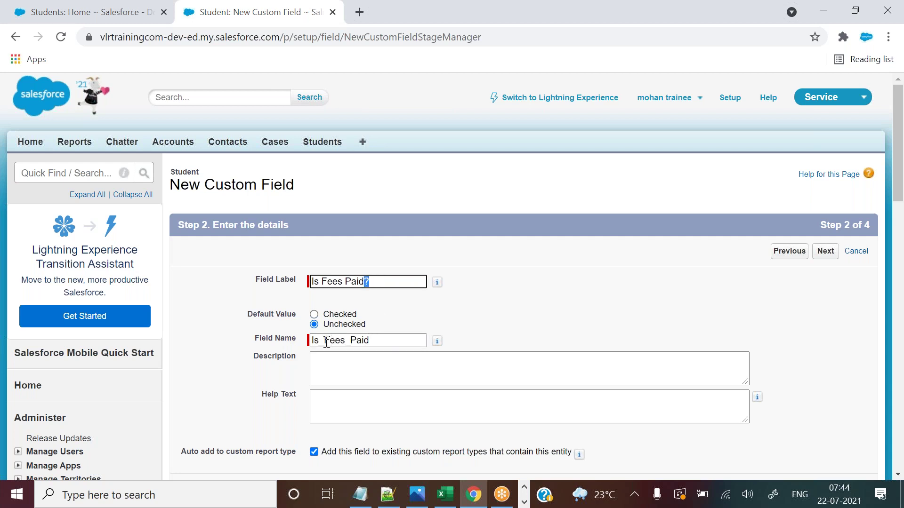
pyautogui.moveTo(324, 341); pyautogui.dragTo(320, 341)
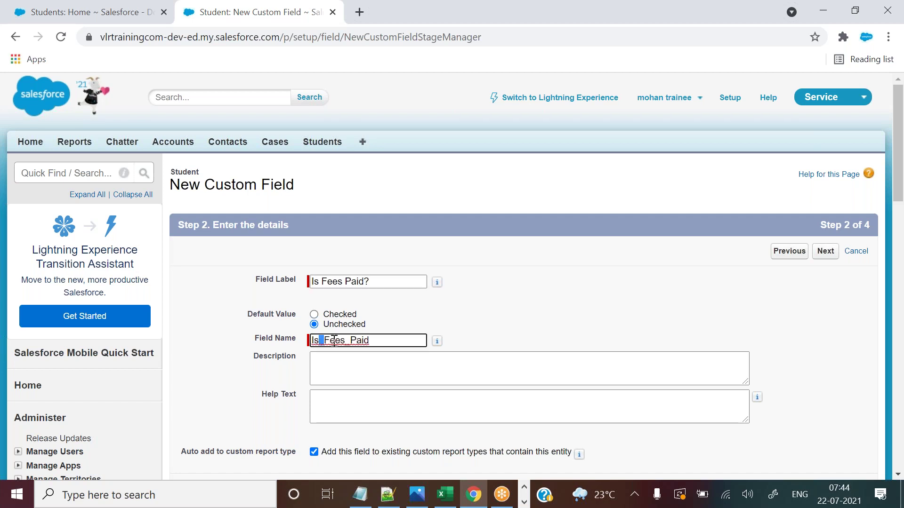
pyautogui.click(501, 341)
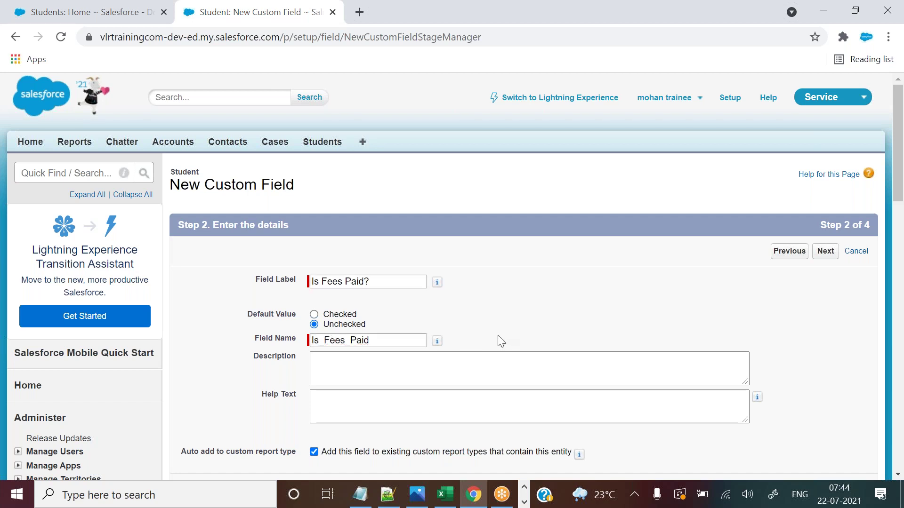
pyautogui.moveTo(249, 314); pyautogui.dragTo(297, 314)
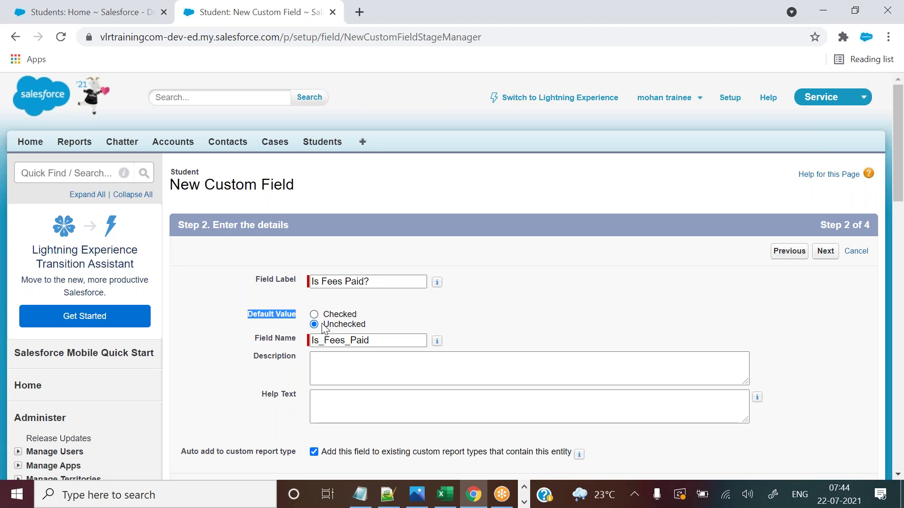
pyautogui.moveTo(324, 329); pyautogui.dragTo(352, 327)
pyautogui.click(688, 307)
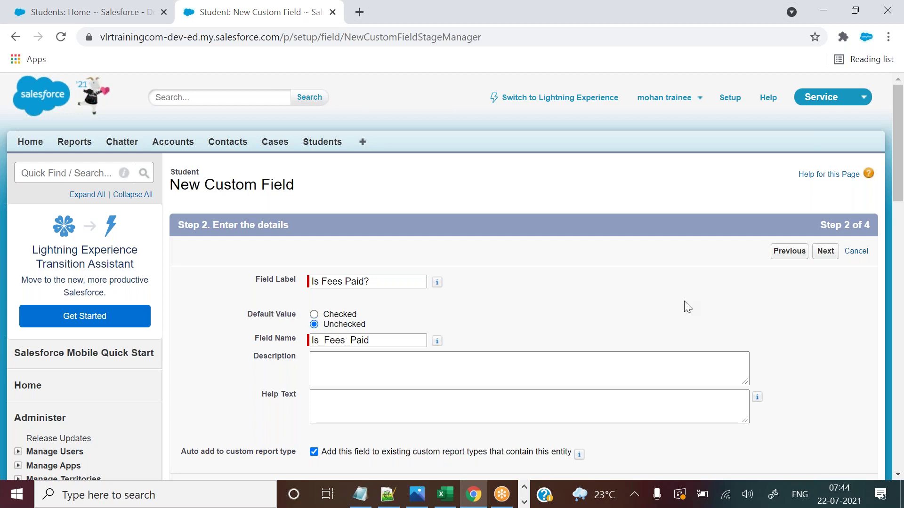
# Accept the remaining setup screens and save the Is Fees Paid? field.
pyautogui.click(827, 253)
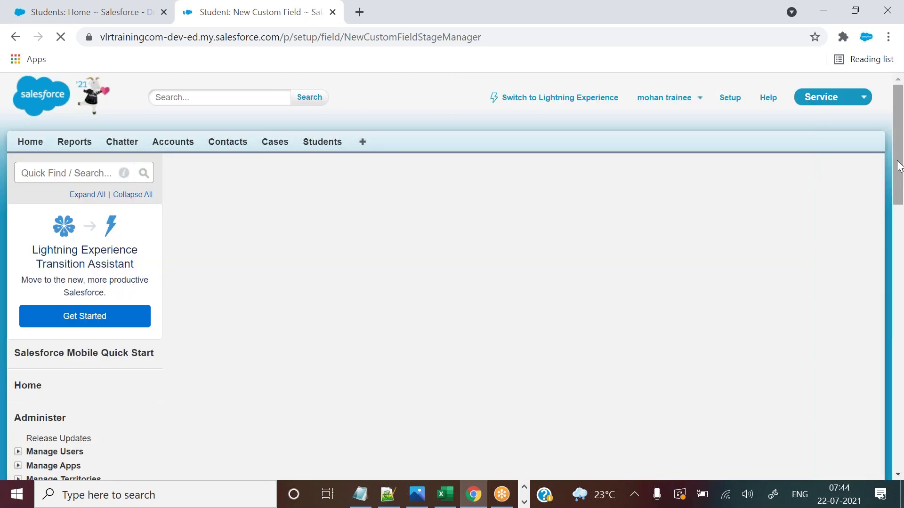
pyautogui.click(825, 254)
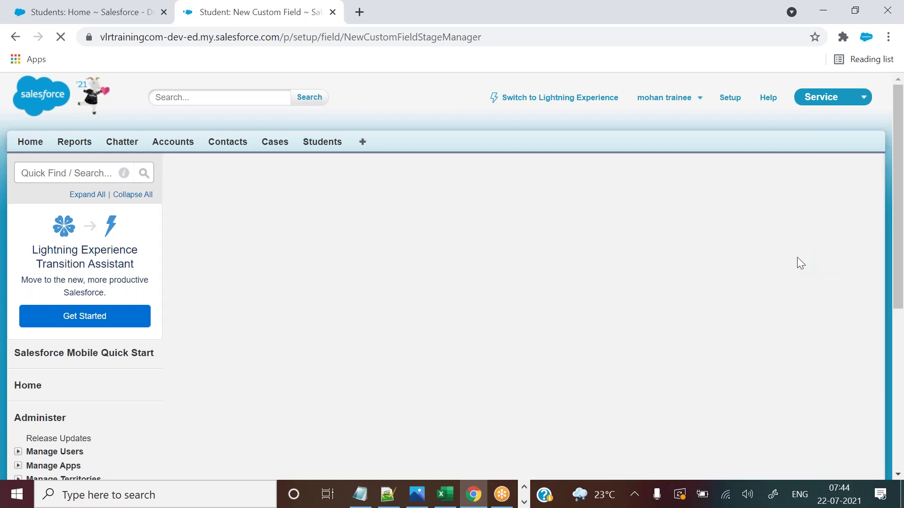
pyautogui.click(823, 254)
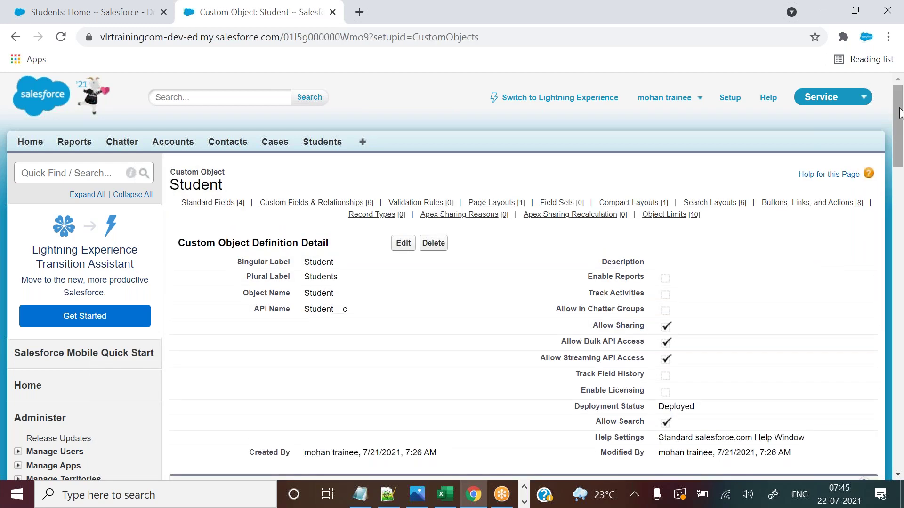
# Open the Is Fees Paid? field's detail page.
pyautogui.moveTo(899, 113); pyautogui.dragTo(900, 158)
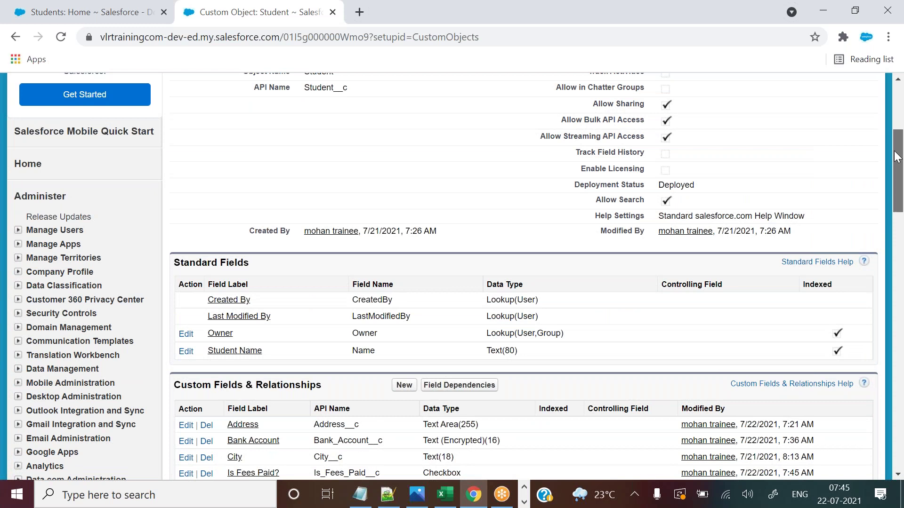
pyautogui.moveTo(896, 157); pyautogui.dragTo(897, 204)
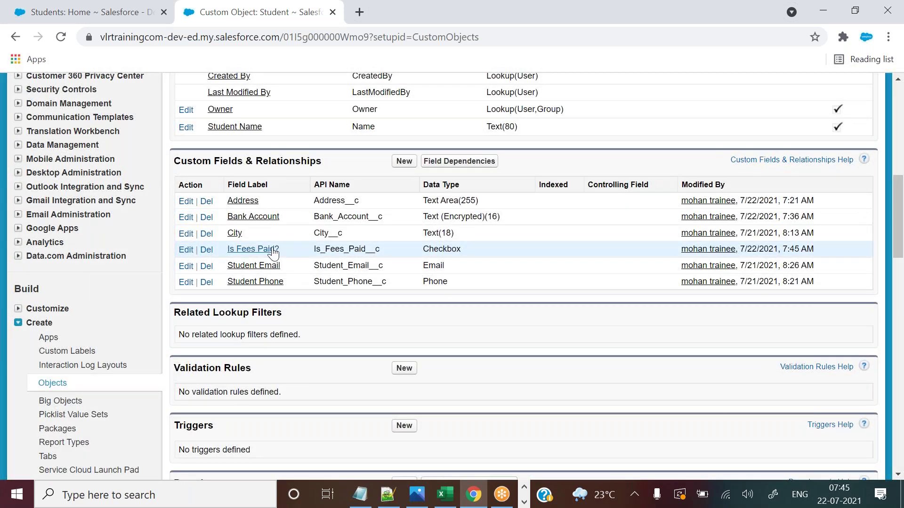
pyautogui.click(253, 249)
pyautogui.moveTo(358, 281); pyautogui.dragTo(305, 281)
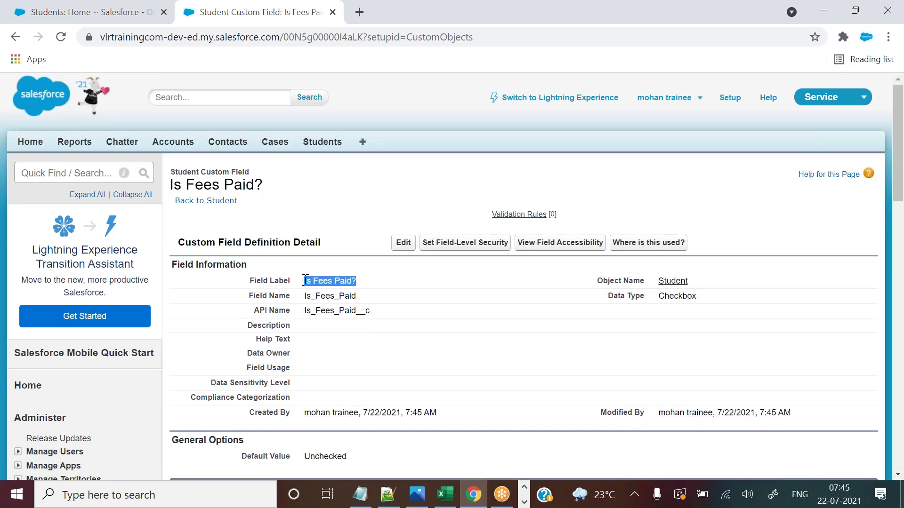
# Open the first student's record and locate the new Is Fees Paid? entry.
pyautogui.click(113, 9)
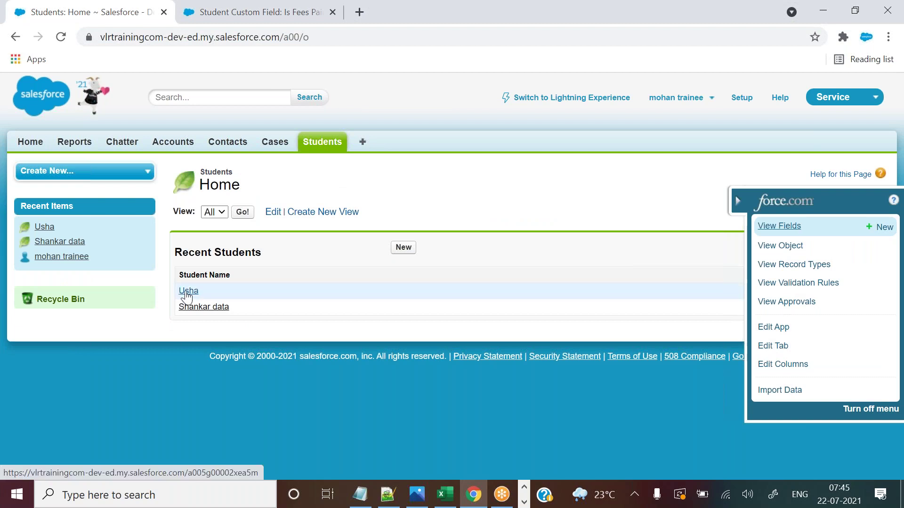
pyautogui.click(187, 293)
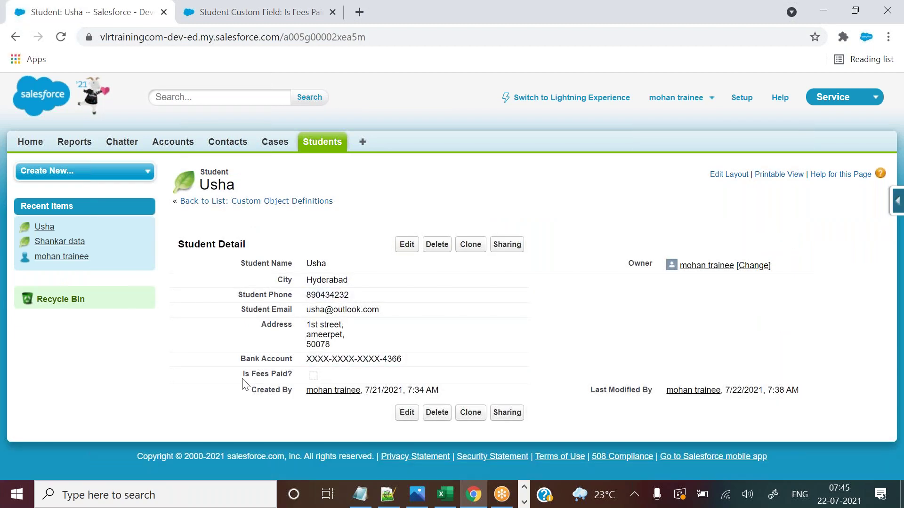
pyautogui.moveTo(242, 374); pyautogui.dragTo(293, 384)
# Review the field's label and API name, then open the first student's record for editing.
pyautogui.click(282, 12)
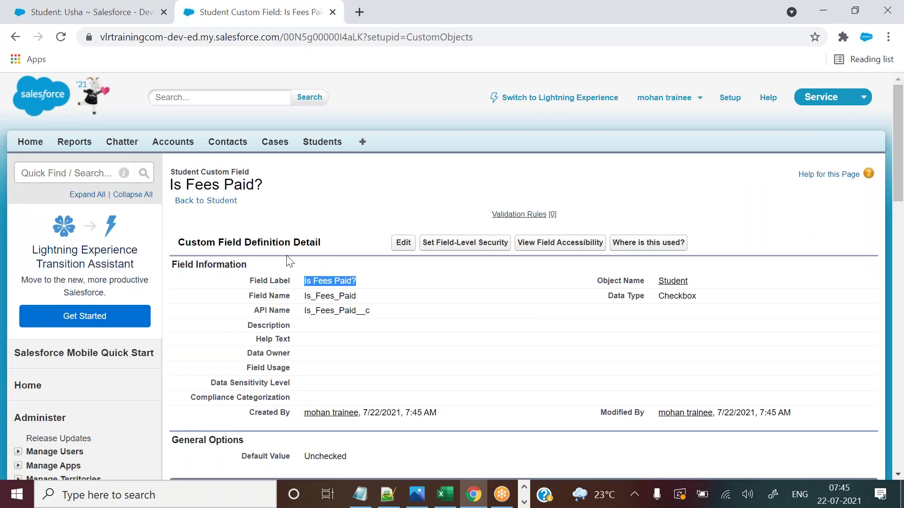
pyautogui.click(304, 283)
pyautogui.moveTo(304, 283); pyautogui.dragTo(369, 287)
pyautogui.click(104, 8)
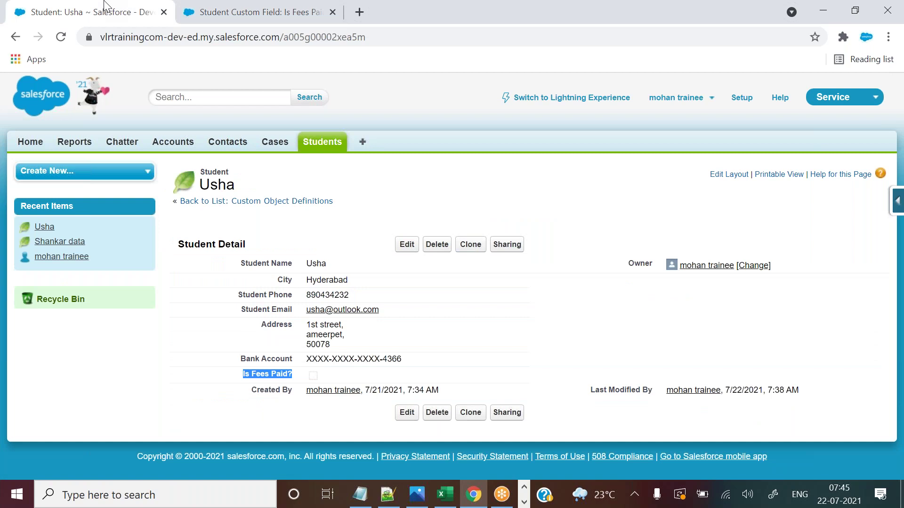
pyautogui.click(329, 8)
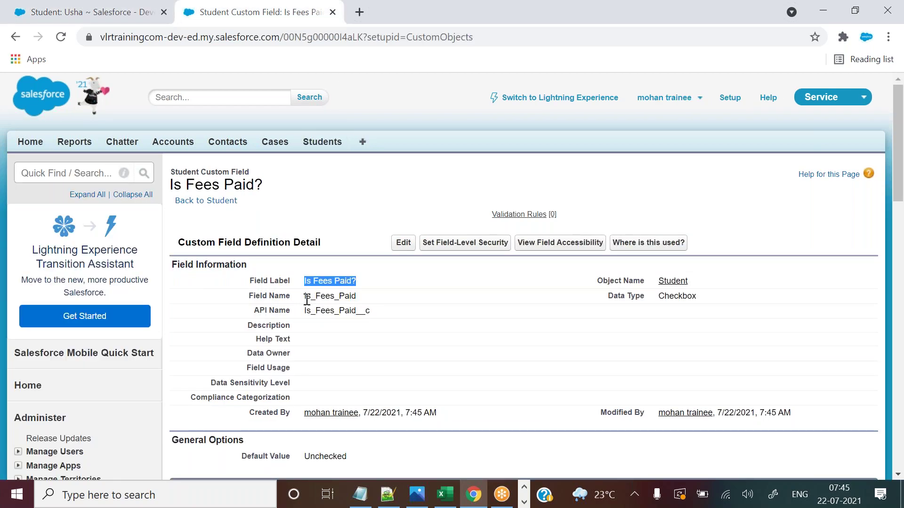
pyautogui.moveTo(305, 312); pyautogui.dragTo(379, 319)
pyautogui.click(427, 304)
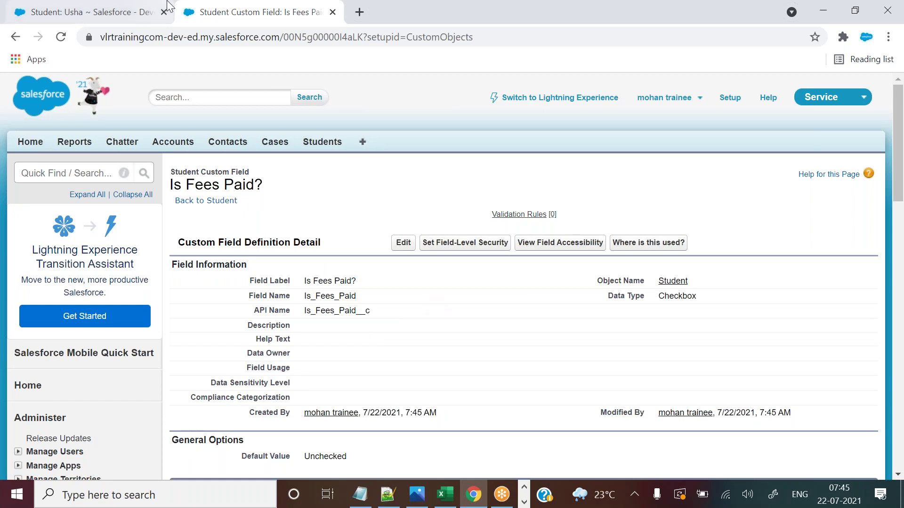
pyautogui.click(134, 5)
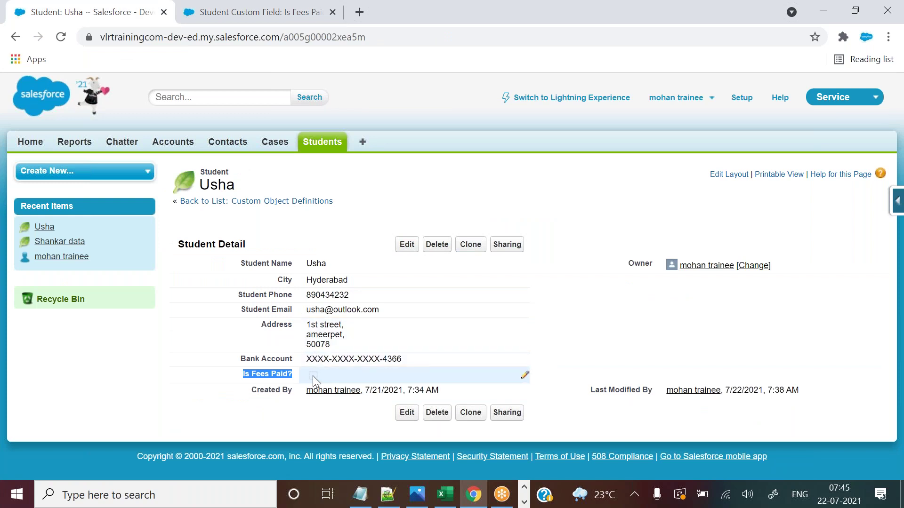
pyautogui.click(399, 254)
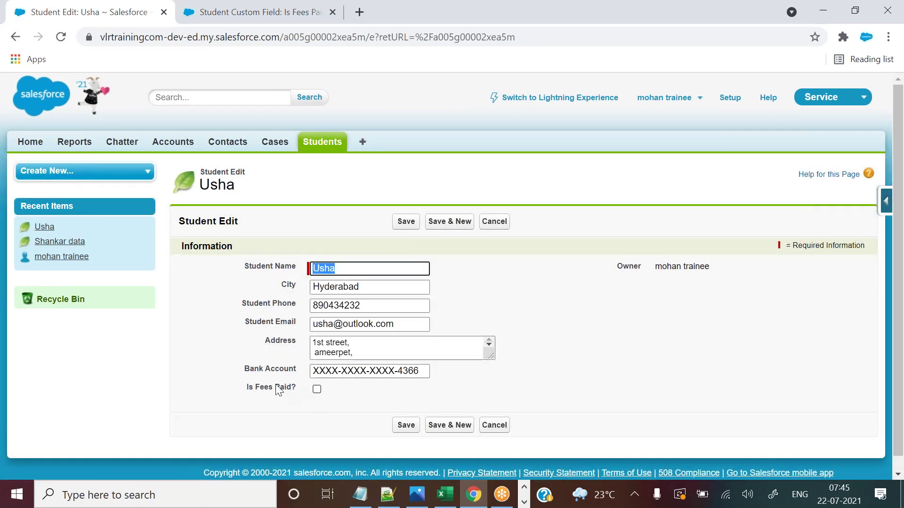
# Confirm the field defaults to Unchecked, then tick Is Fees Paid? for the student and save.
pyautogui.click(273, 11)
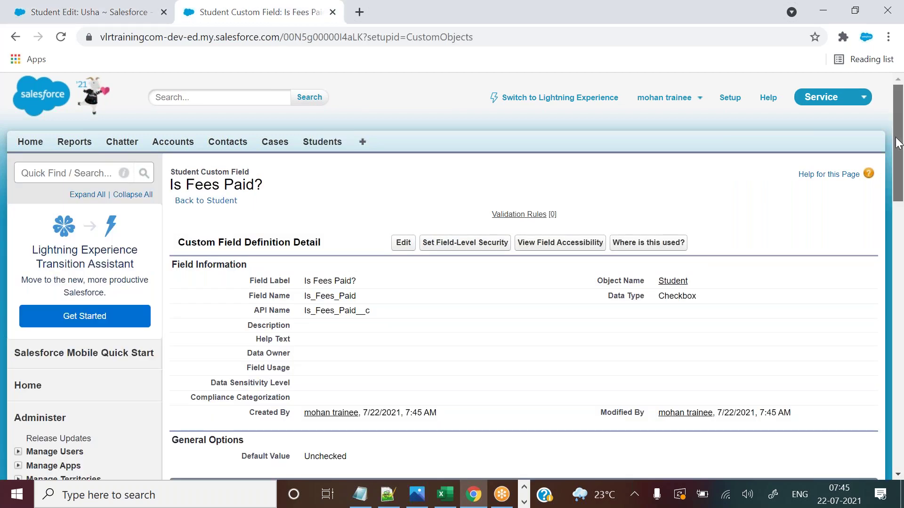
pyautogui.moveTo(897, 143); pyautogui.dragTo(897, 148)
pyautogui.moveTo(242, 435); pyautogui.dragTo(353, 438)
pyautogui.click(121, 9)
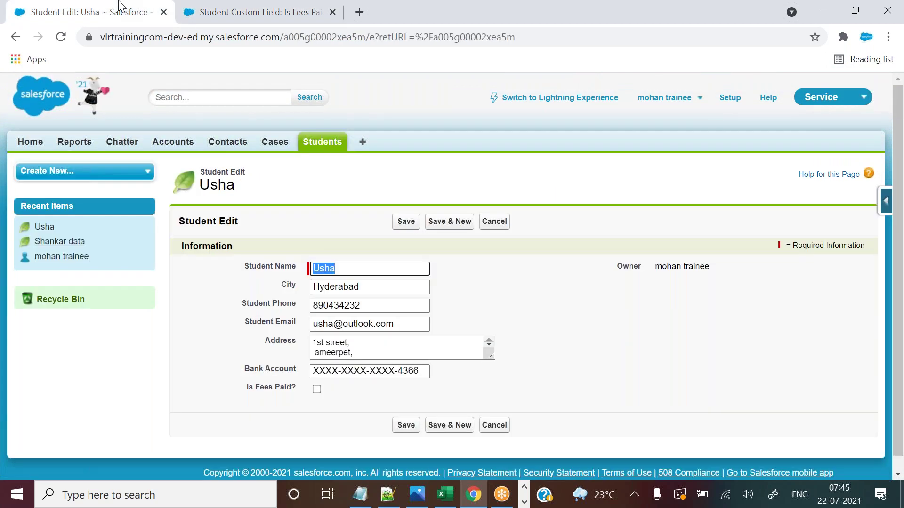
pyautogui.click(316, 389)
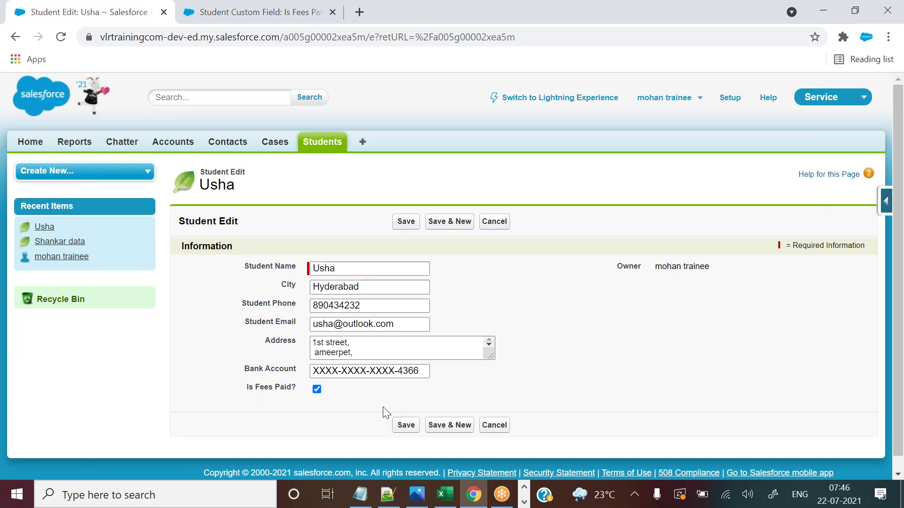
pyautogui.click(405, 425)
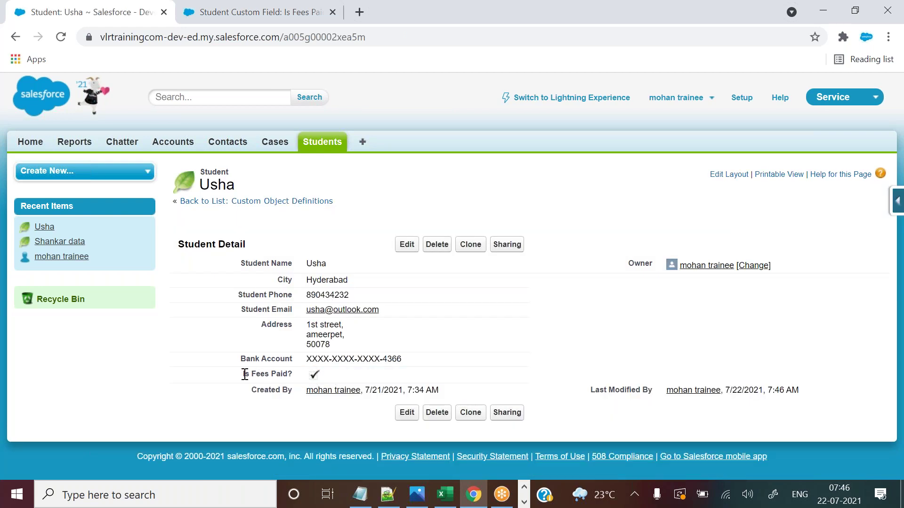
# Open the second student from the Students list and confirm its Is Fees Paid? box is unticked.
pyautogui.moveTo(243, 374); pyautogui.dragTo(287, 374)
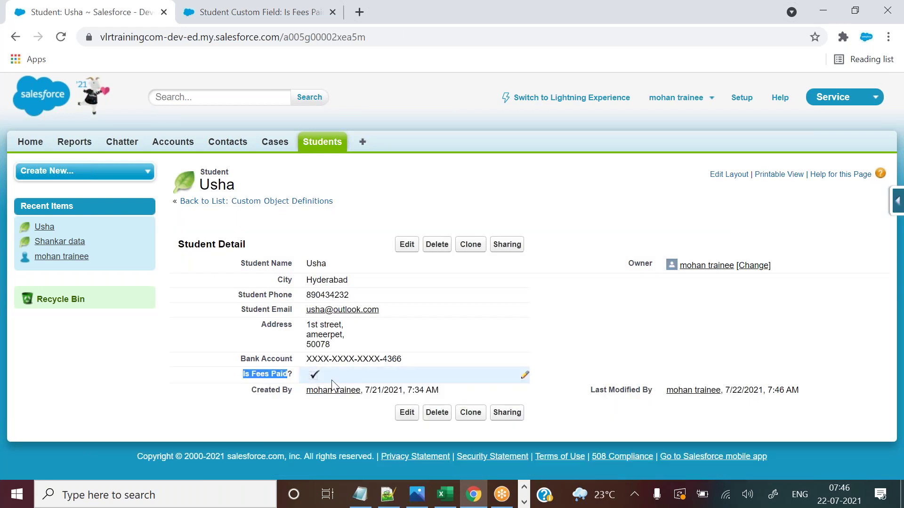
pyautogui.click(688, 200)
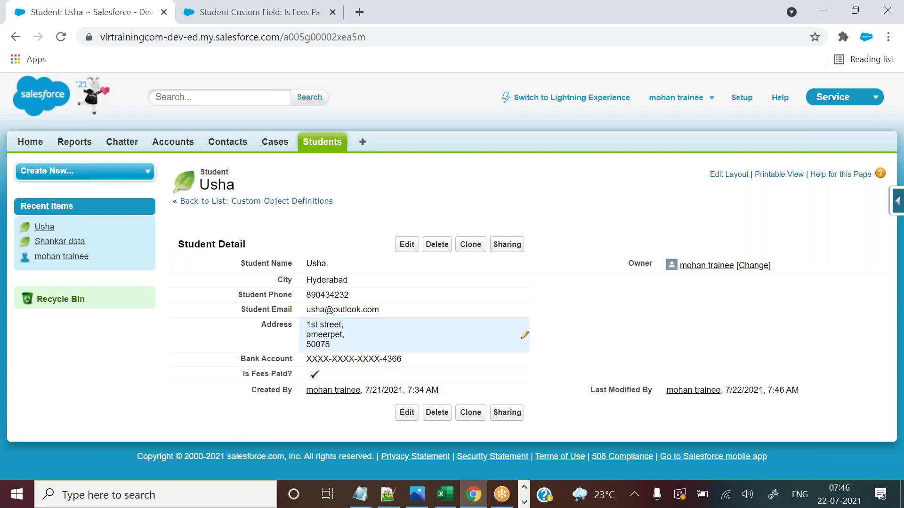
pyautogui.click(322, 142)
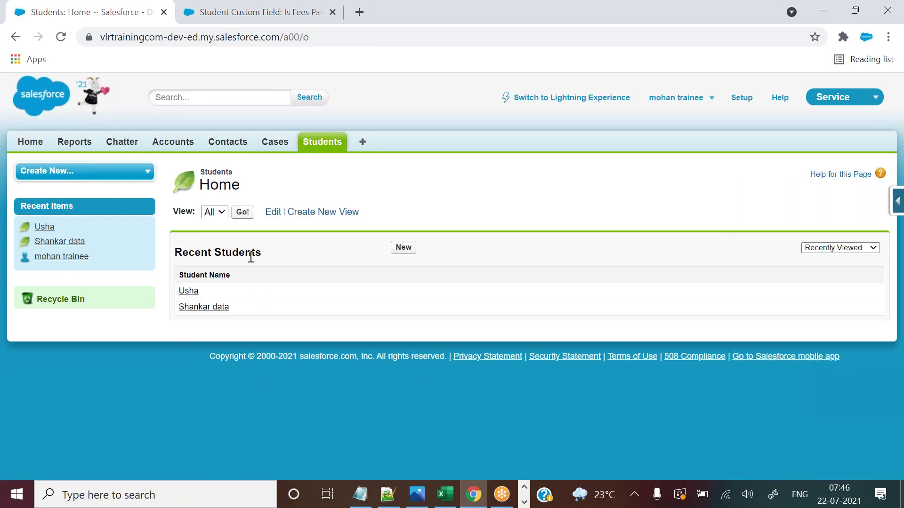
pyautogui.click(212, 308)
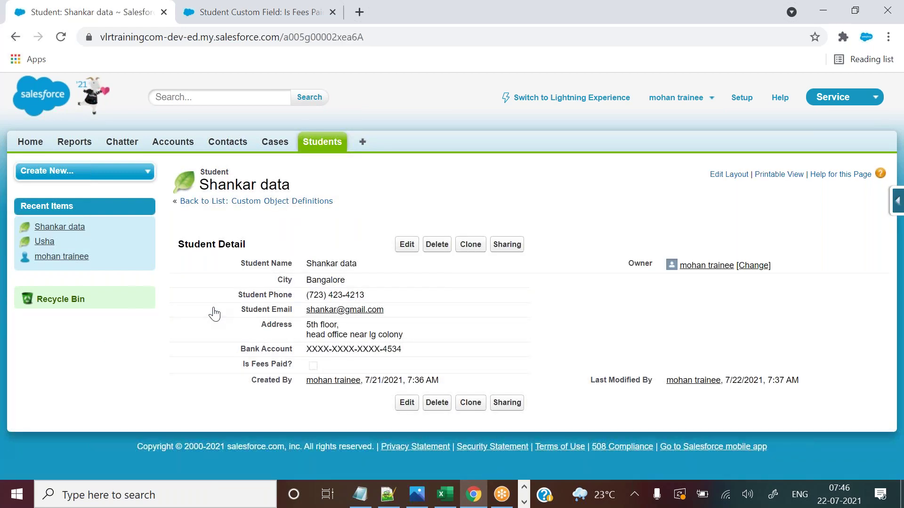
pyautogui.moveTo(244, 364); pyautogui.dragTo(288, 364)
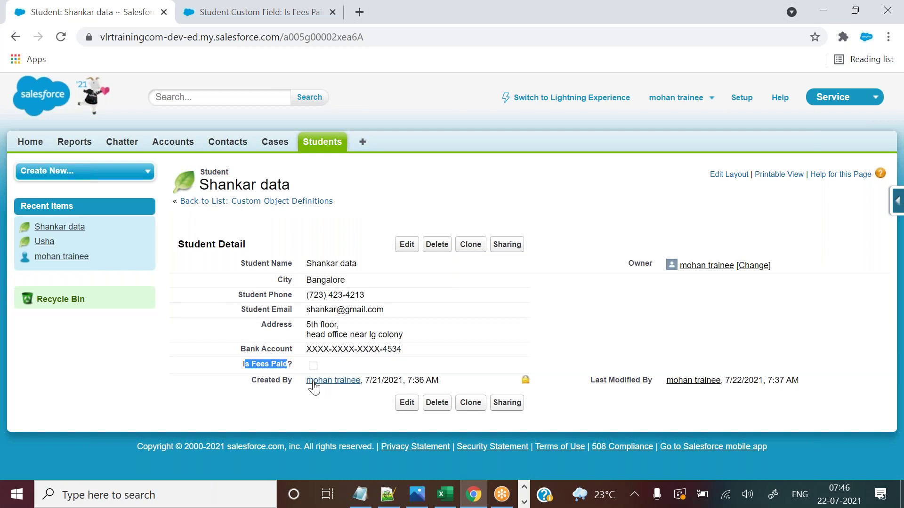
pyautogui.click(320, 411)
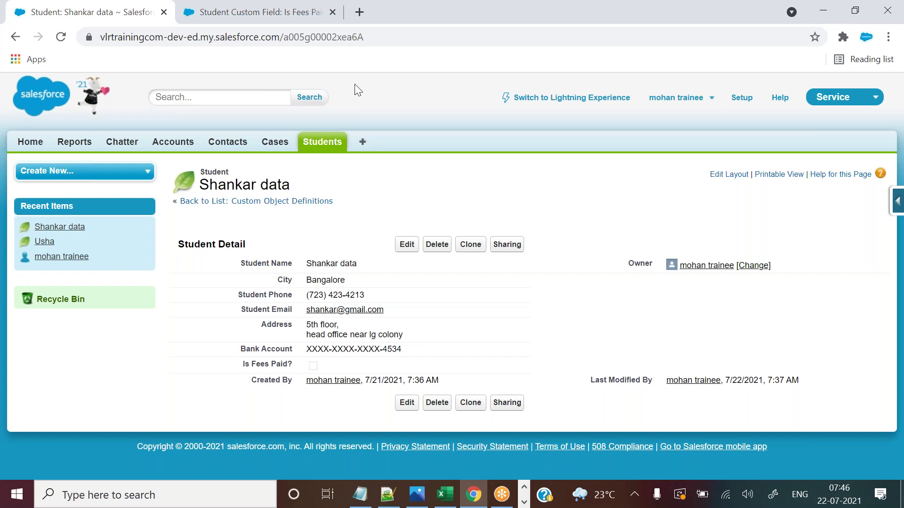
pyautogui.hotkey('ctrl', 'Tab')
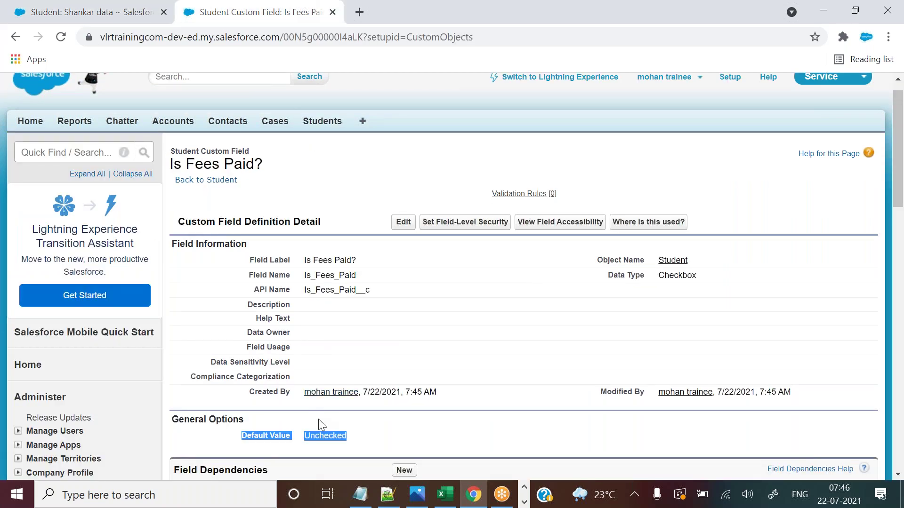
# Edit the Is Fees Paid? field so its default value is Checked, and save it.
pyautogui.click(320, 437)
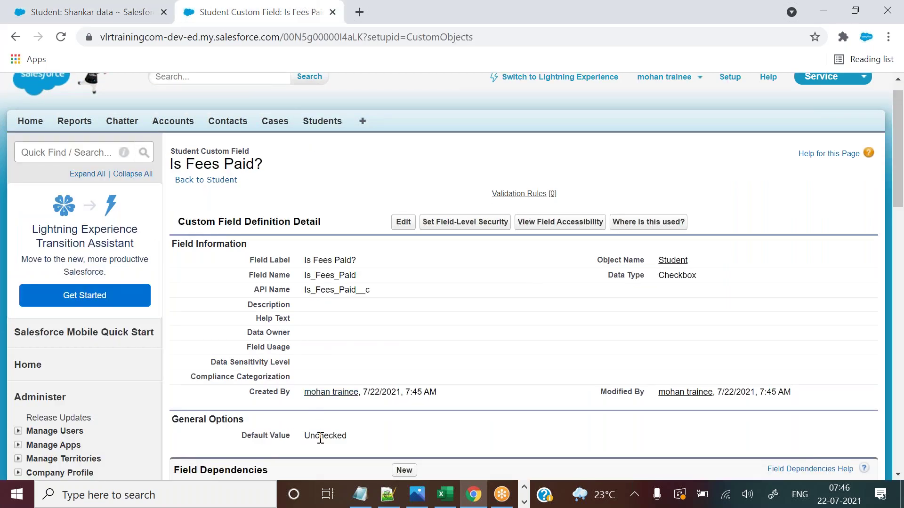
pyautogui.click(404, 224)
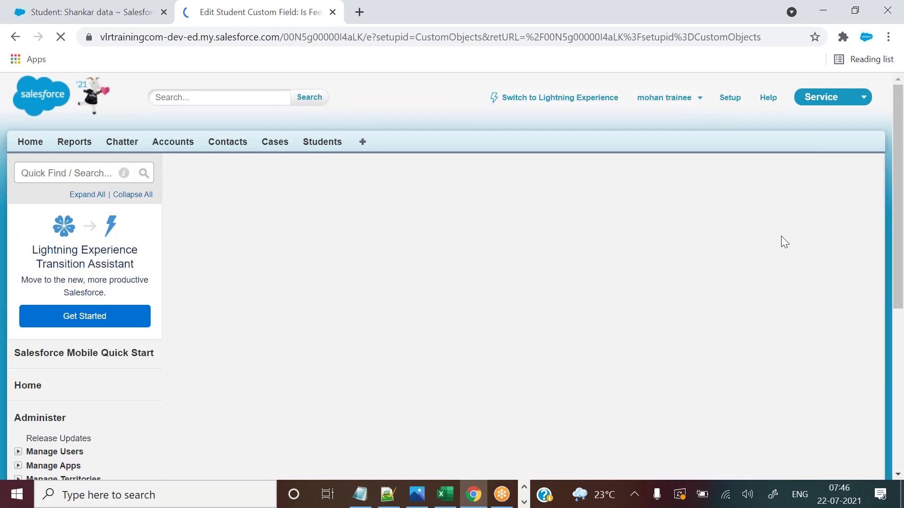
pyautogui.scroll(-5, 777, 188)
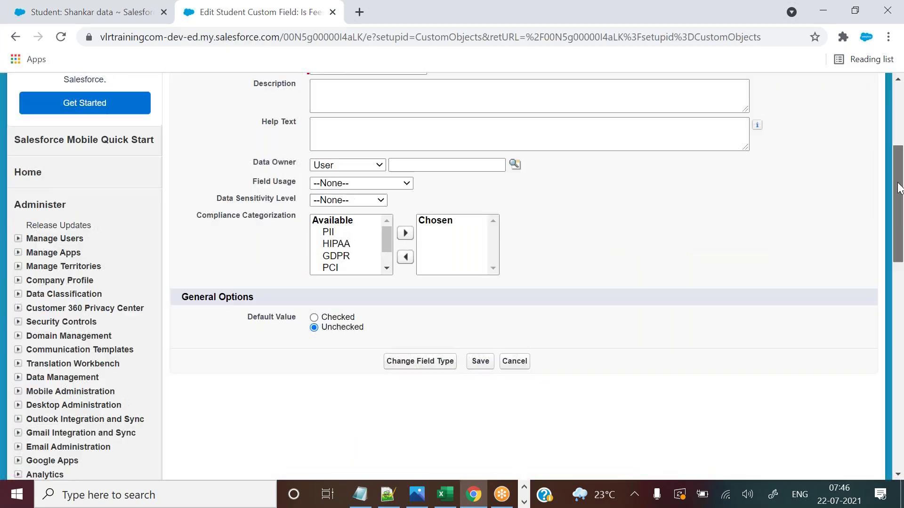
pyautogui.click(314, 318)
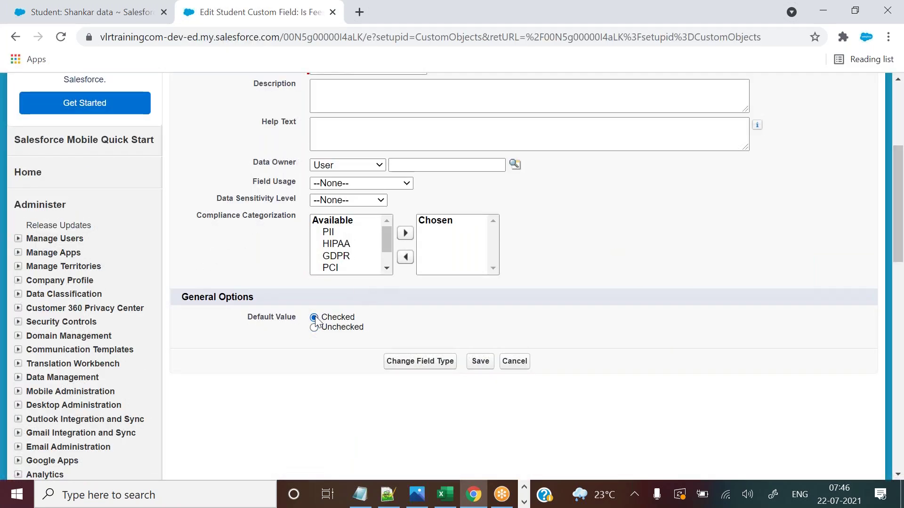
pyautogui.click(479, 362)
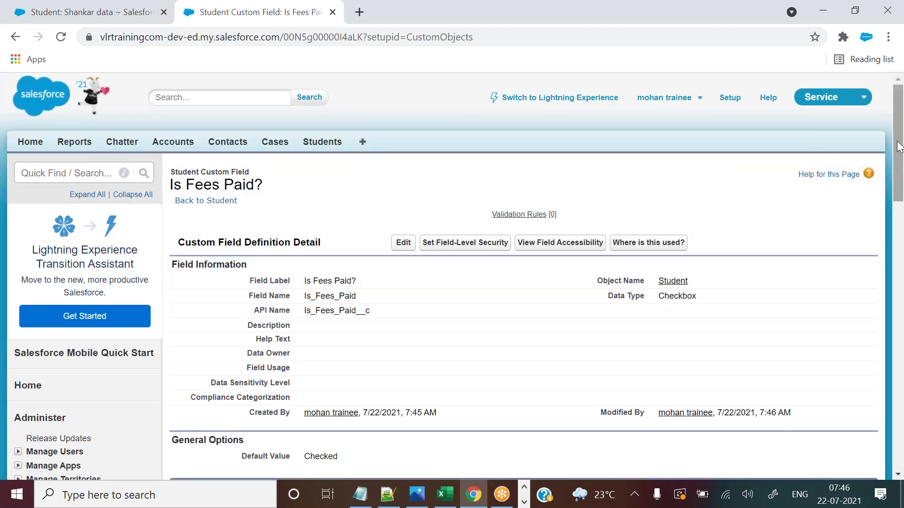
pyautogui.scroll(-5, 898, 147)
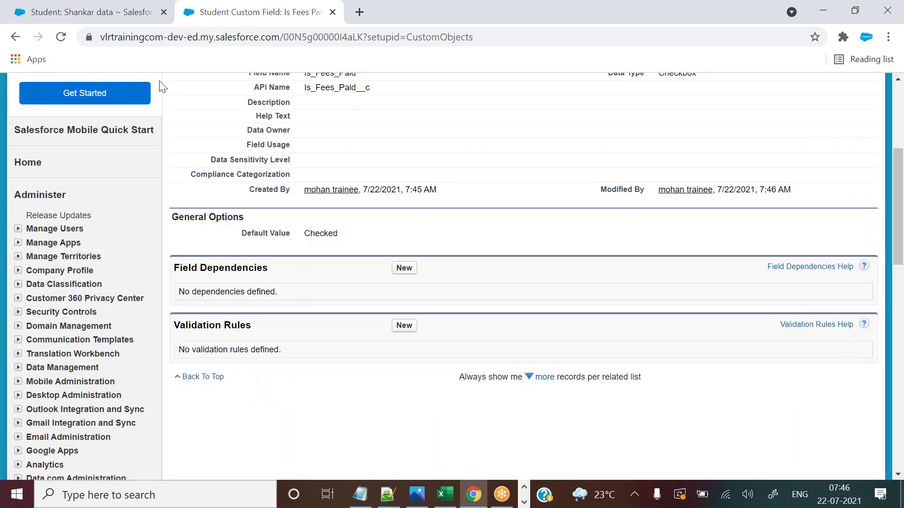
pyautogui.click(120, 7)
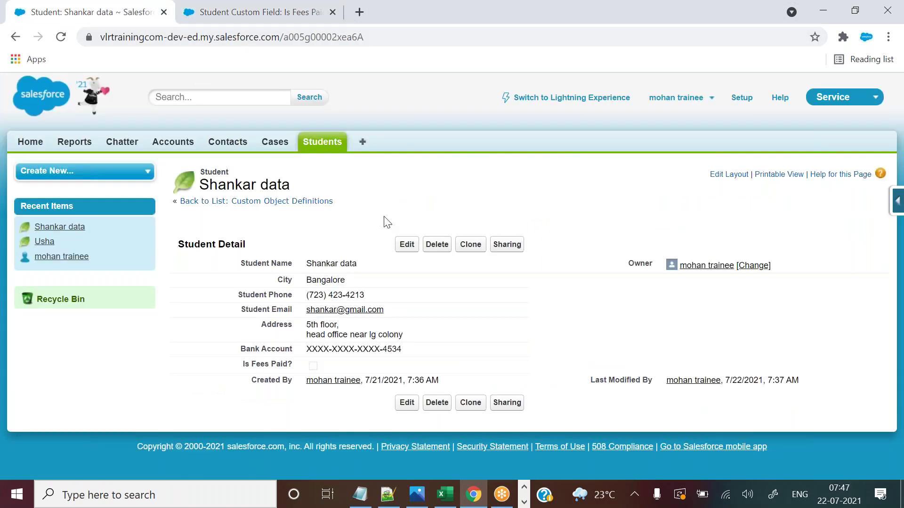
# Open a New Student form from the Students tab, then start editing the Is Fees Paid? field.
pyautogui.click(324, 143)
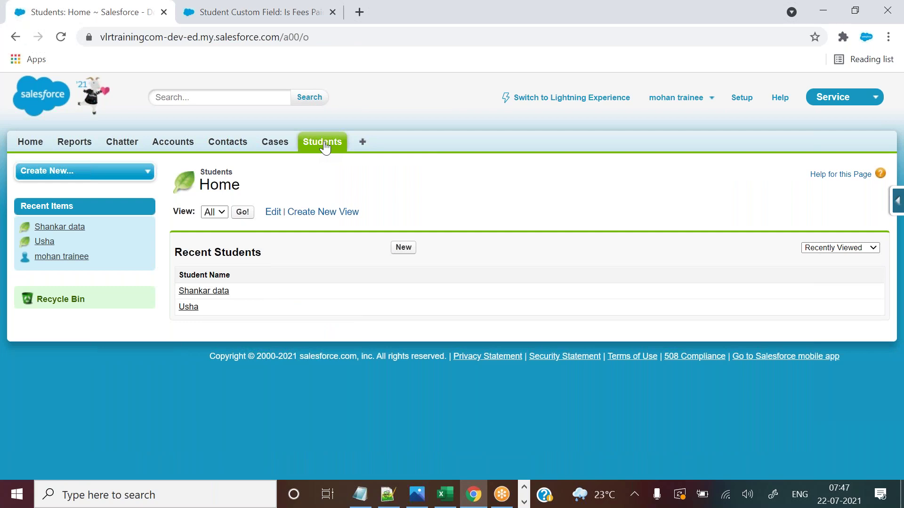
pyautogui.click(400, 246)
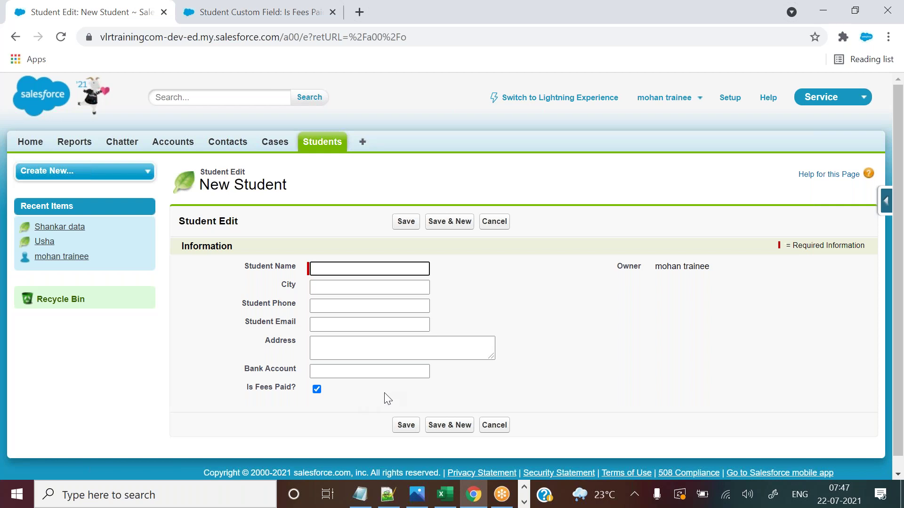
pyautogui.click(290, 7)
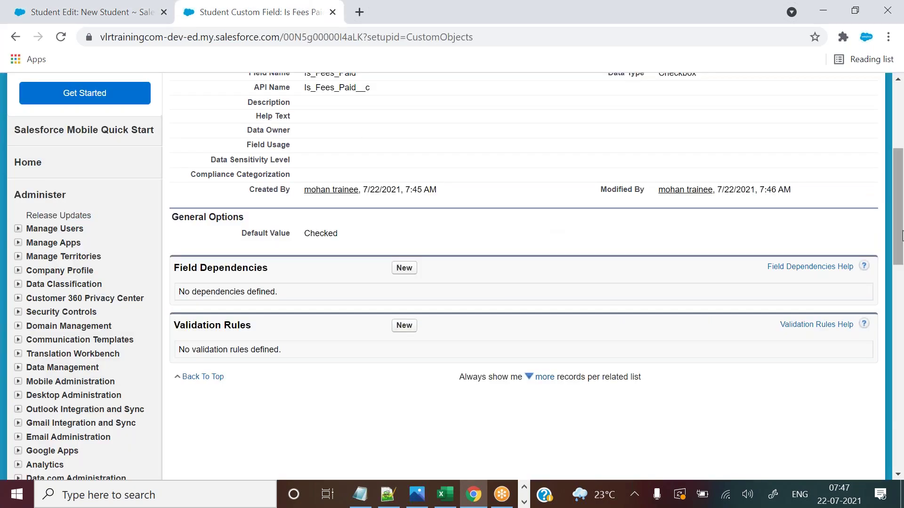
pyautogui.moveTo(899, 231); pyautogui.dragTo(898, 183)
pyautogui.click(402, 201)
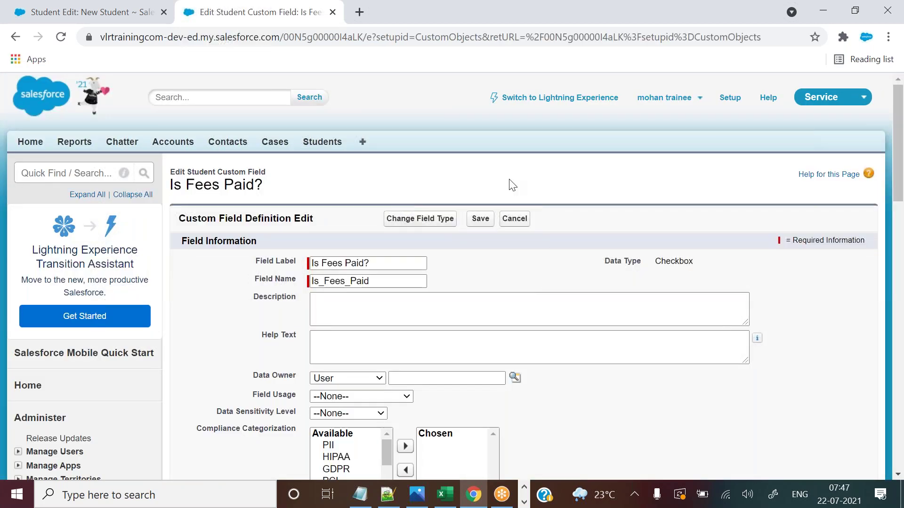
# Switch the Is Fees Paid? default value to Unchecked and save the field.
pyautogui.scroll(-5, 899, 115)
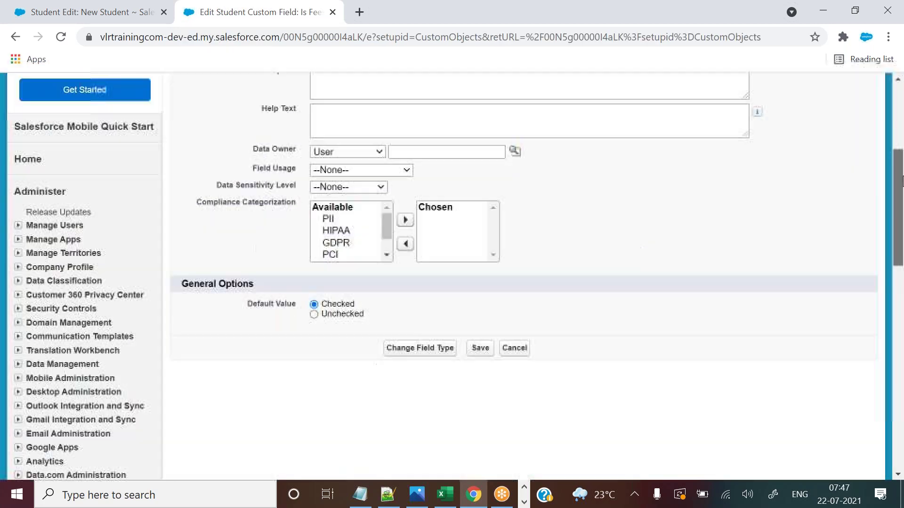
pyautogui.click(338, 303)
pyautogui.click(480, 334)
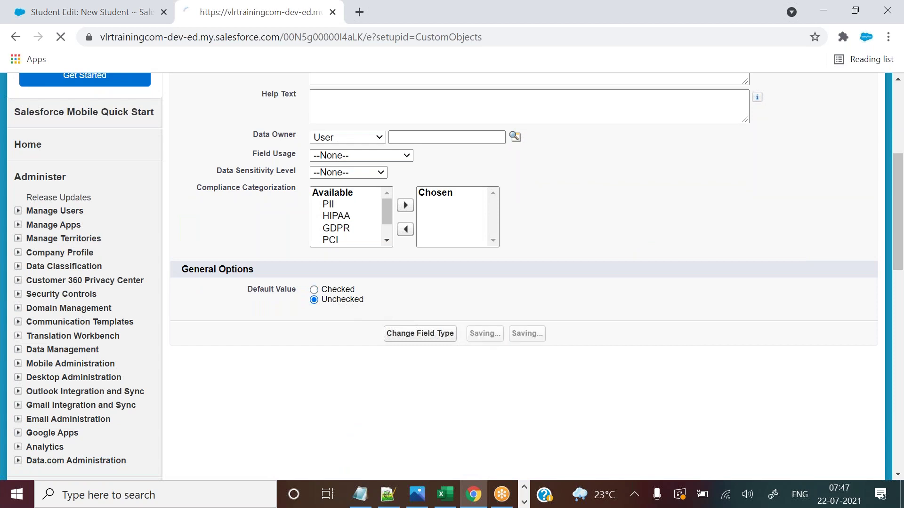
# In the Excel workbook, type datasicence into cell H4.
pyautogui.click(448, 495)
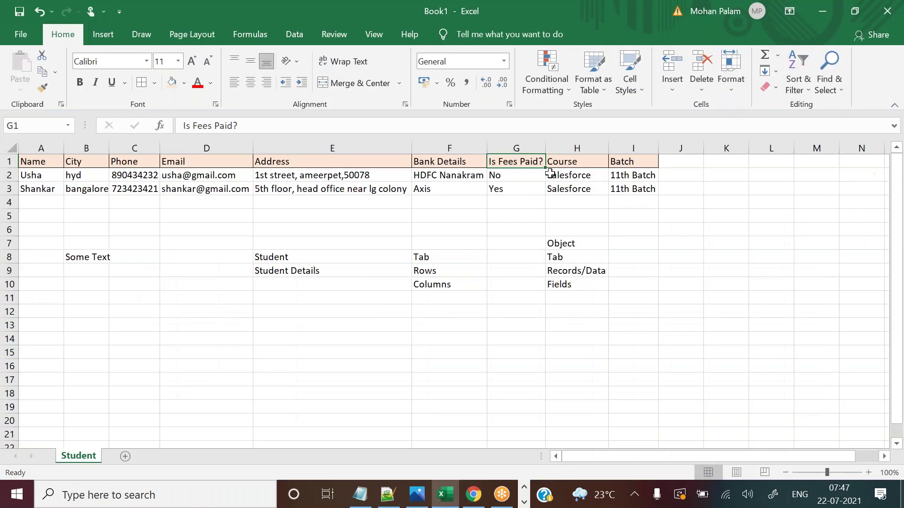
pyautogui.click(582, 162)
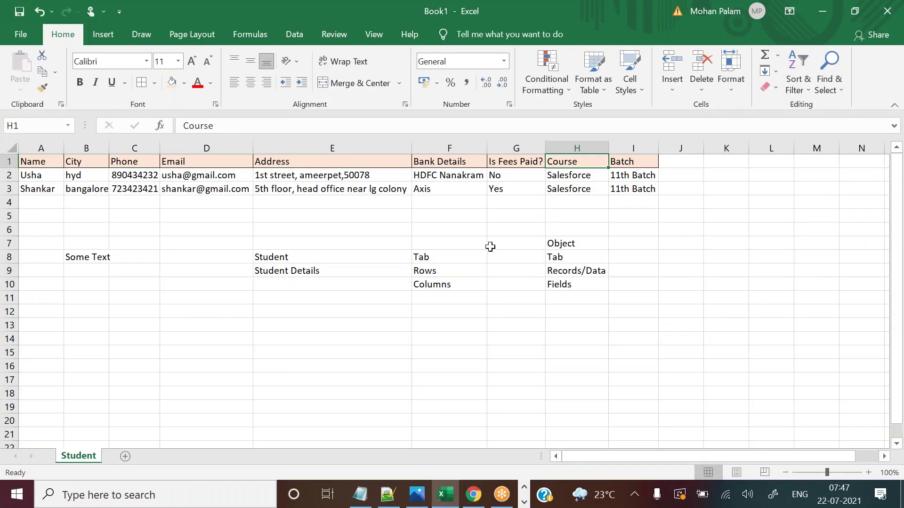
pyautogui.hotkey('ctrl', 'c')
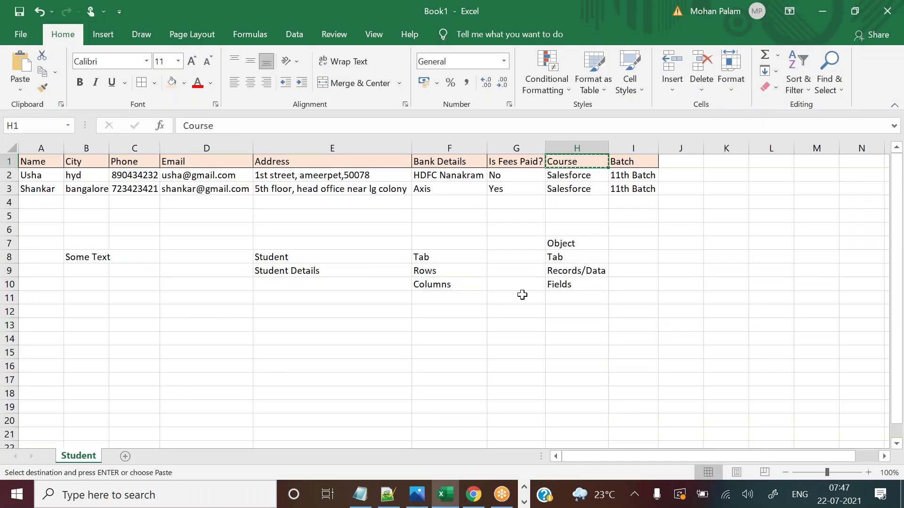
pyautogui.click(573, 188)
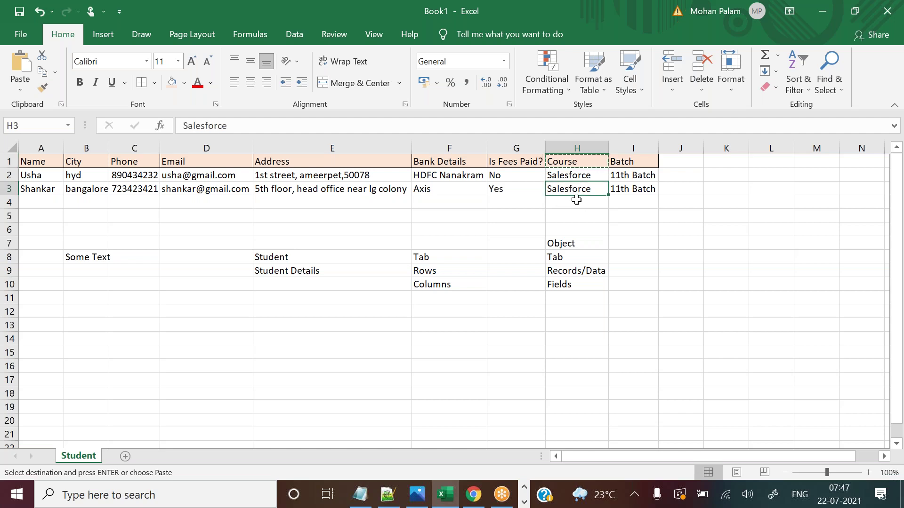
pyautogui.click(576, 200)
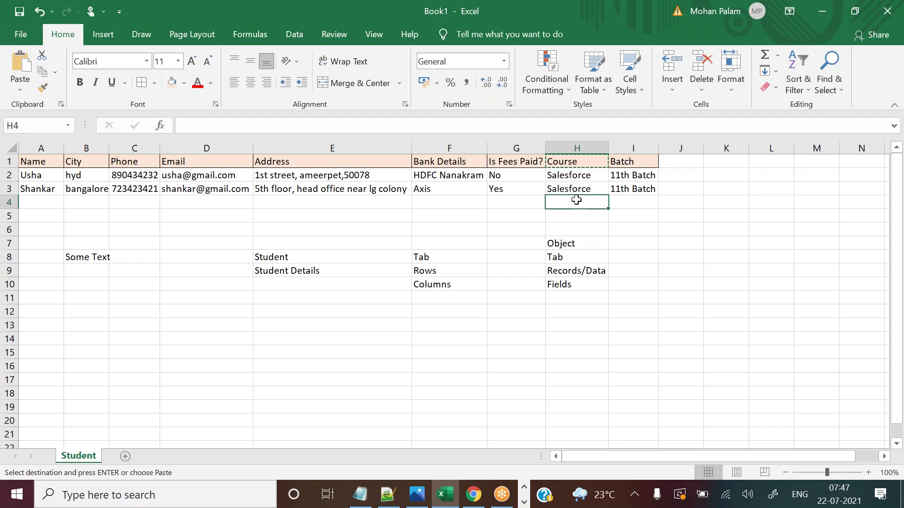
pyautogui.write('d')
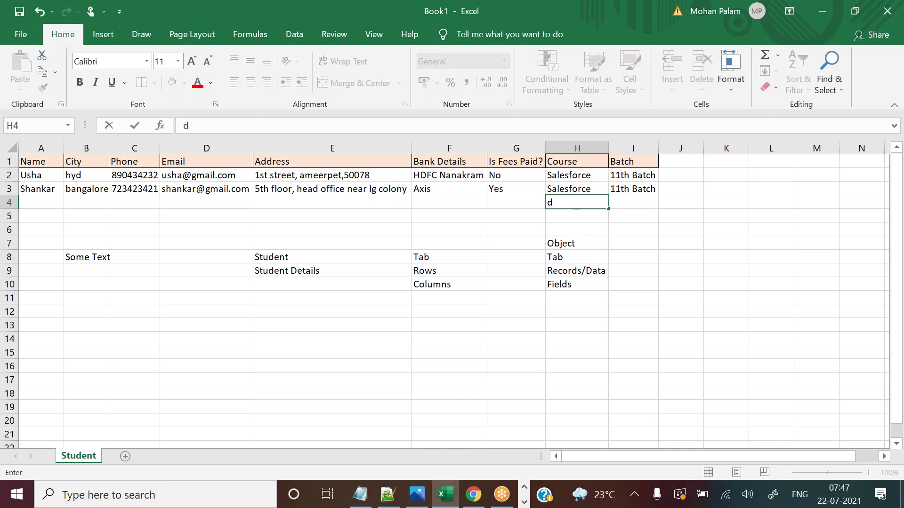
pyautogui.write('atasicence')
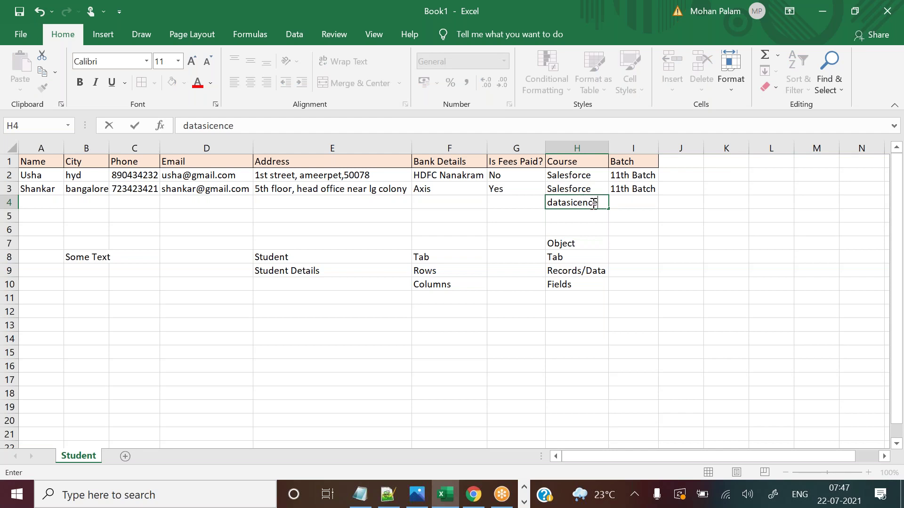
# Move datasicence from H4 into H3, replacing Salesforce.
pyautogui.moveTo(601, 202); pyautogui.dragTo(549, 201)
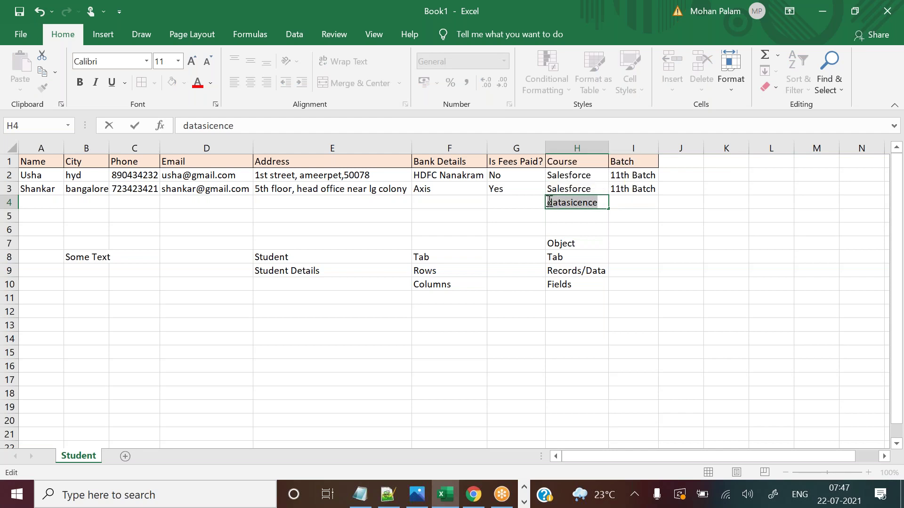
pyautogui.hotkey('ctrl', 'x')
pyautogui.click(578, 190)
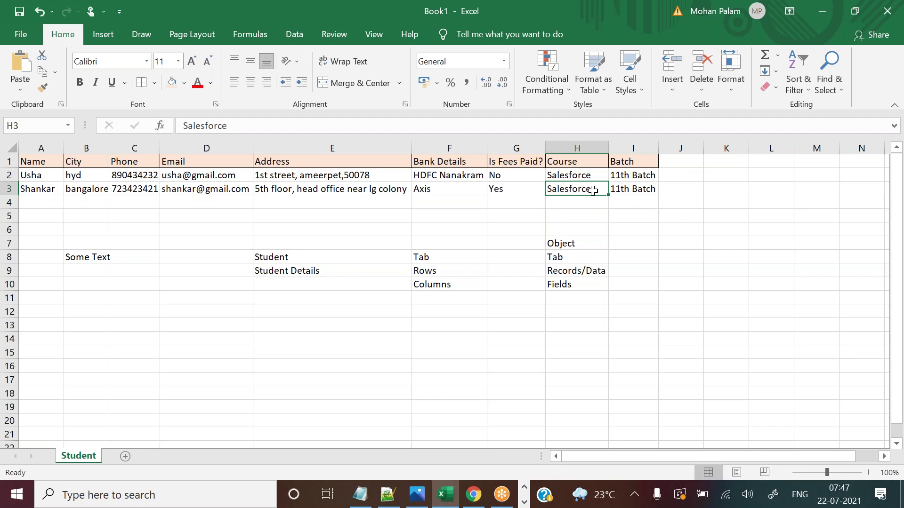
pyautogui.doubleClick(596, 189)
pyautogui.moveTo(596, 189); pyautogui.dragTo(546, 189)
pyautogui.hotkey('ctrl', 'v')
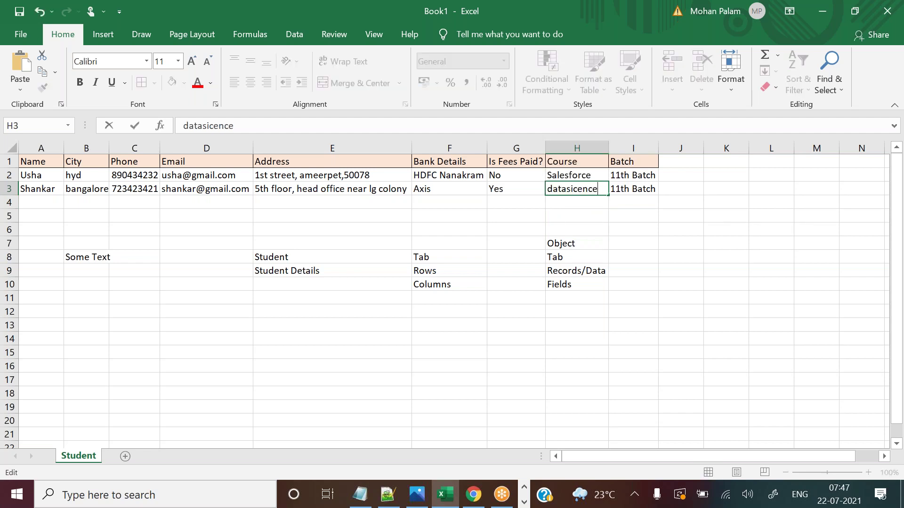
pyautogui.click(623, 235)
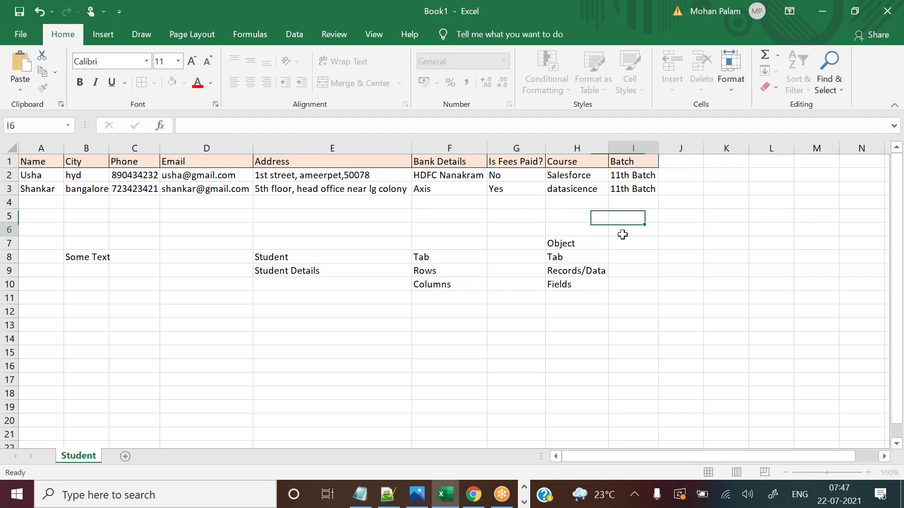
# Enter digital marketing in H4 and autofit column H to fit it.
pyautogui.click(584, 200)
pyautogui.write('digintal')
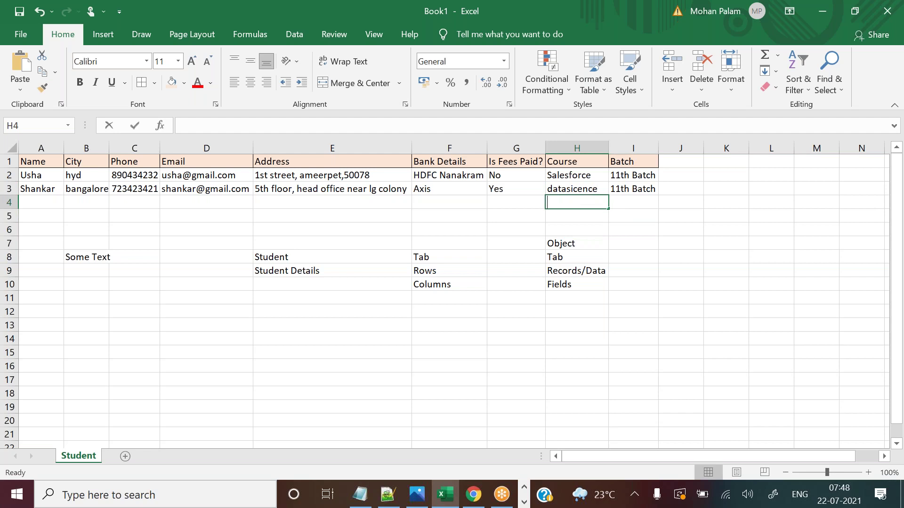
pyautogui.press('BackSpace')
pyautogui.press('BackSpace')
pyautogui.press('BackSpace')
pyautogui.press('BackSpace')
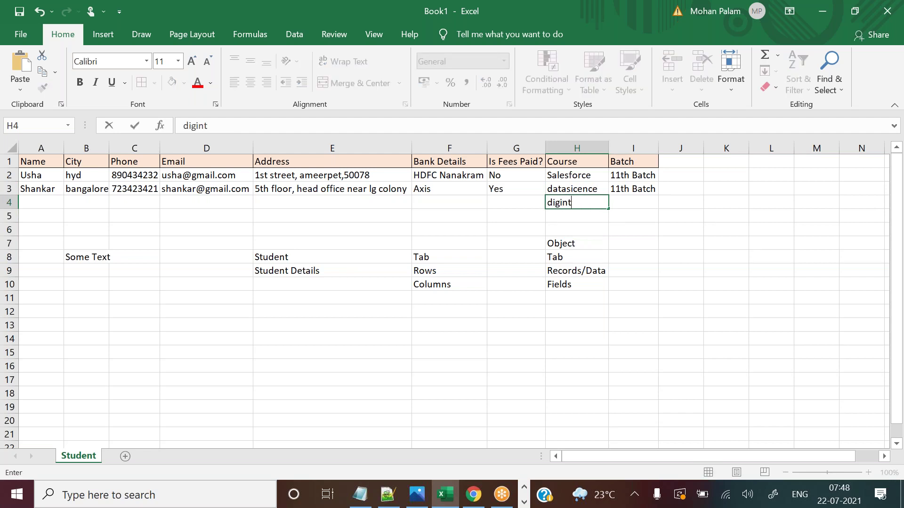
pyautogui.write('tal marketing')
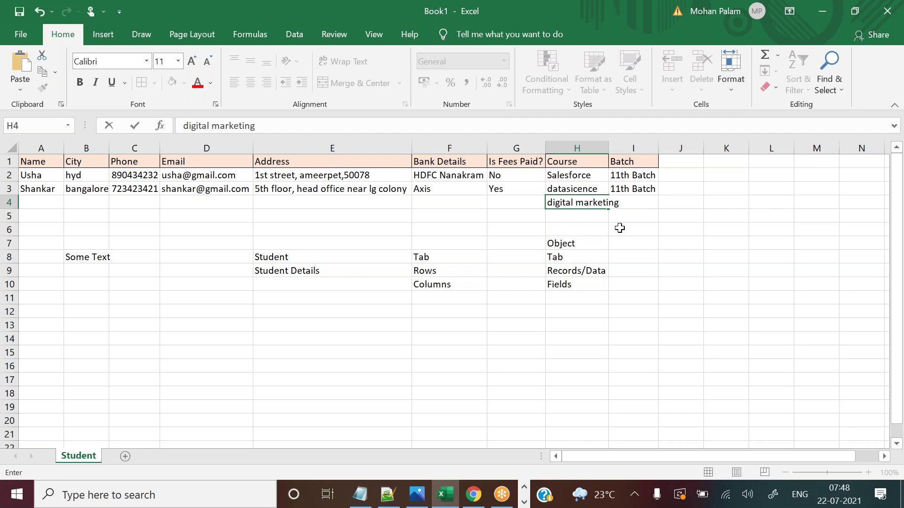
pyautogui.click(619, 228)
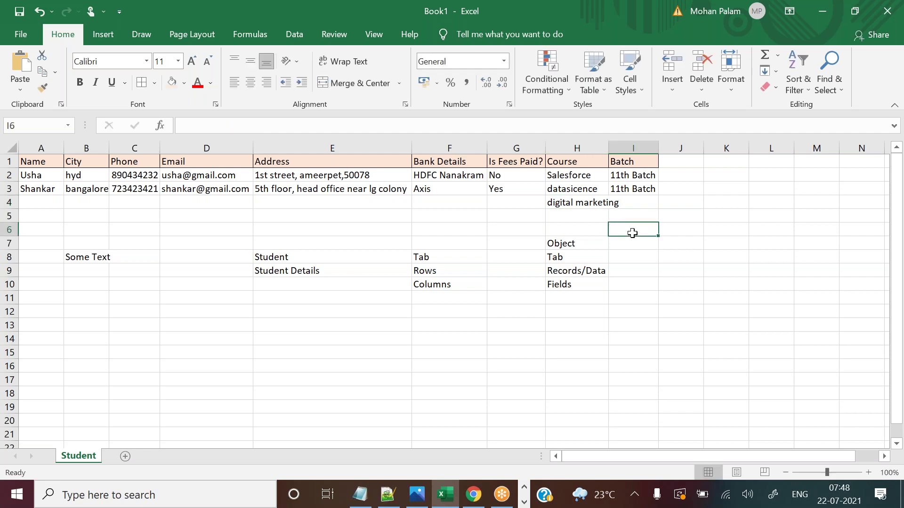
pyautogui.doubleClick(609, 148)
# Enter UI in H5 and Python in H6, then clear the notes in rows 8–12.
pyautogui.click(570, 213)
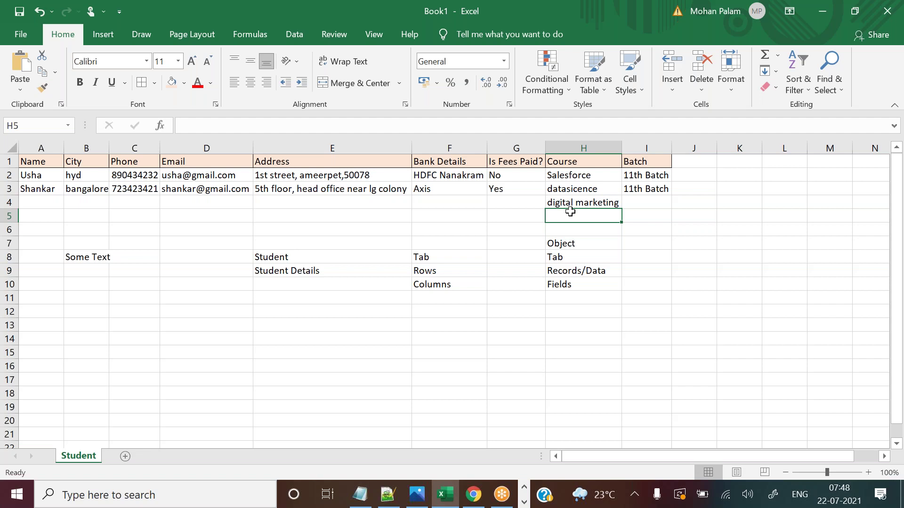
pyautogui.write('UI')
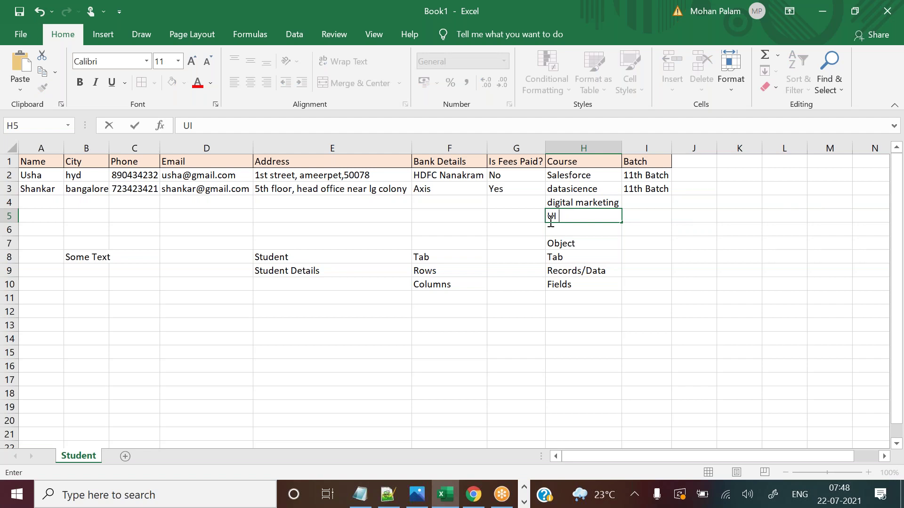
pyautogui.press('Return')
pyautogui.write('pYTHON')
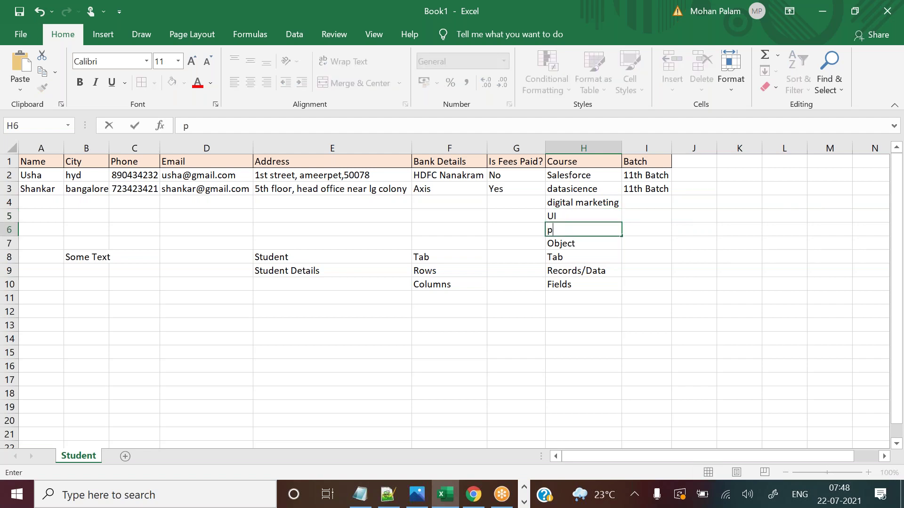
pyautogui.press('BackSpace')
pyautogui.press('BackSpace')
pyautogui.press('BackSpace')
pyautogui.press('BackSpace')
pyautogui.press('BackSpace')
pyautogui.press('BackSpace')
pyautogui.write('Python')
pyautogui.moveTo(92, 256); pyautogui.dragTo(595, 307)
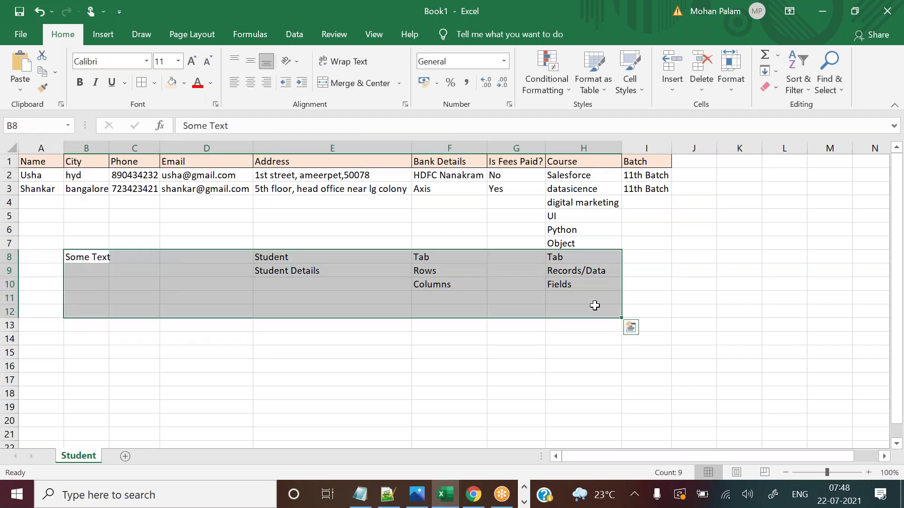
pyautogui.press('Delete')
# Type three new student names into cells A4, A5 and A6 of the Name column.
pyautogui.moveTo(40, 203); pyautogui.dragTo(646, 245)
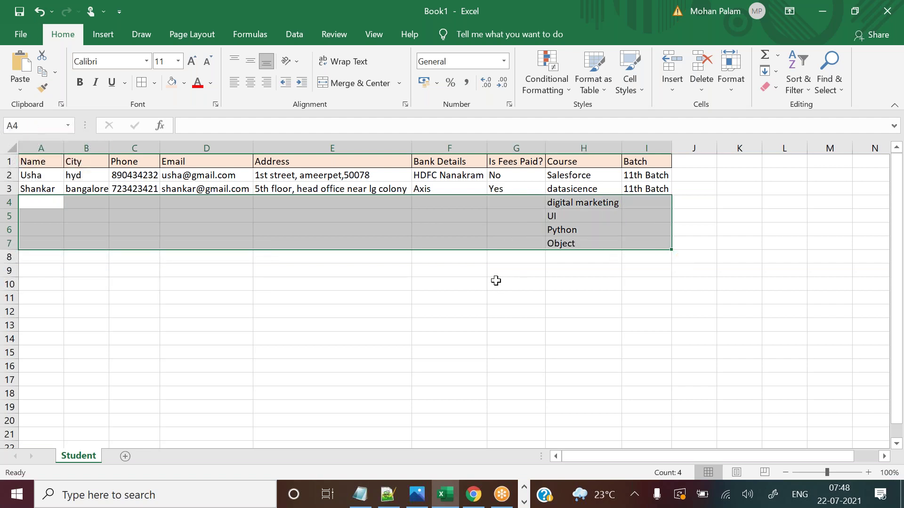
pyautogui.click(496, 281)
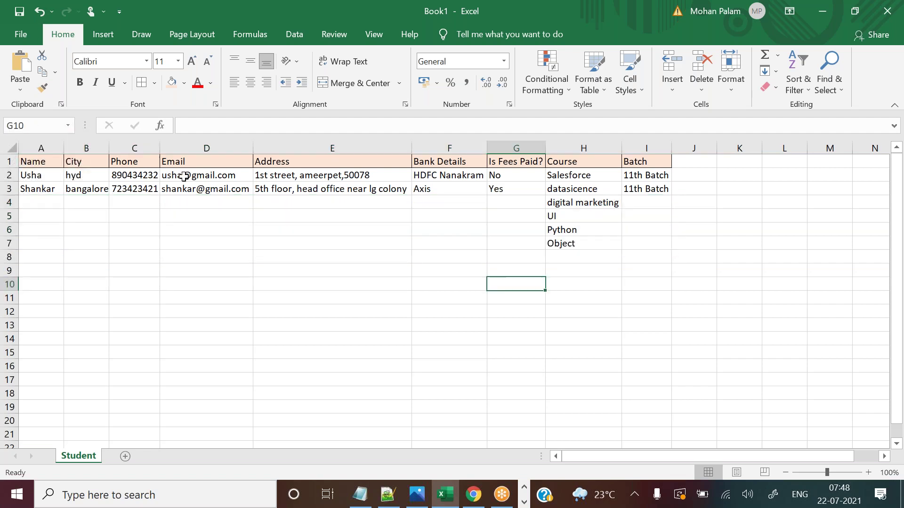
pyautogui.click(46, 202)
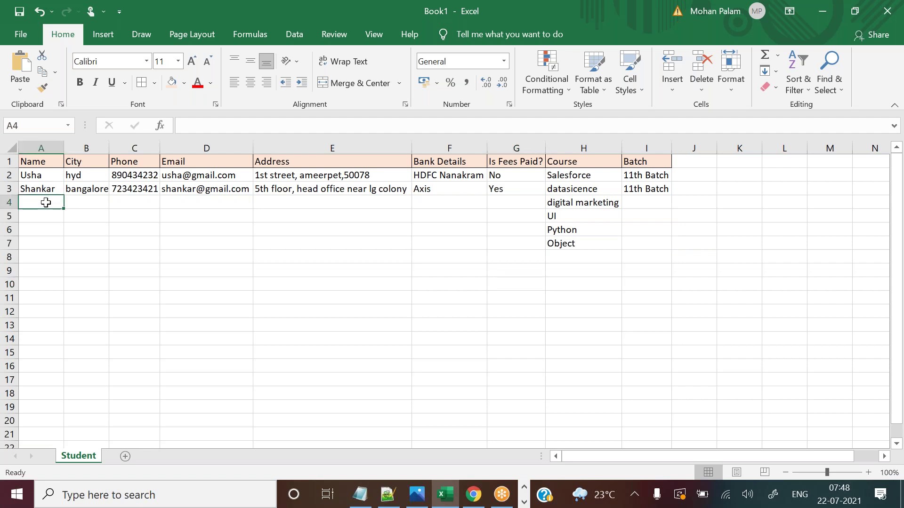
pyautogui.write('venu')
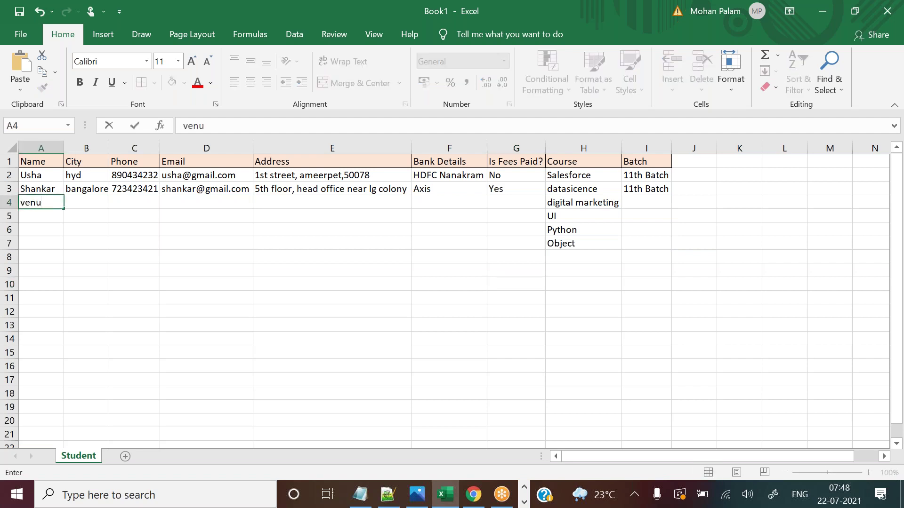
pyautogui.click(51, 220)
pyautogui.write('raju')
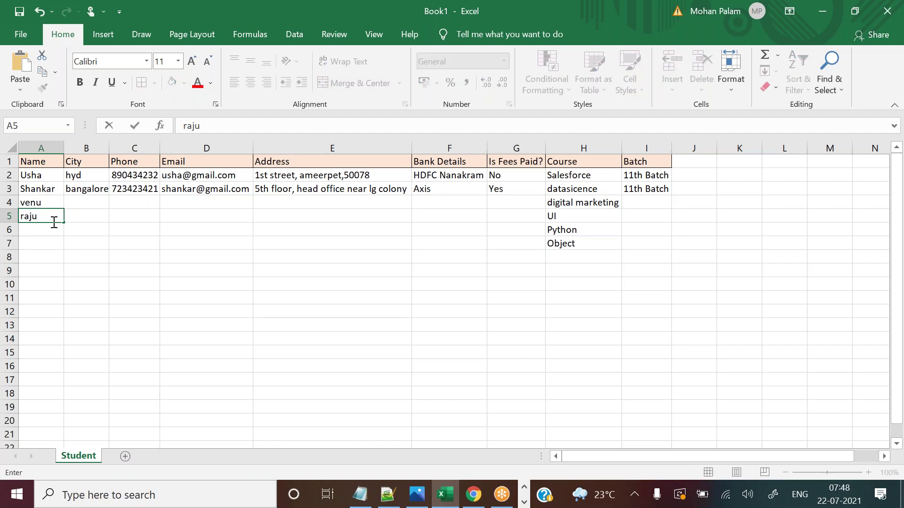
pyautogui.click(55, 226)
pyautogui.write('sreenu')
pyautogui.moveTo(178, 198); pyautogui.dragTo(315, 226)
pyautogui.moveTo(41, 202); pyautogui.dragTo(591, 247)
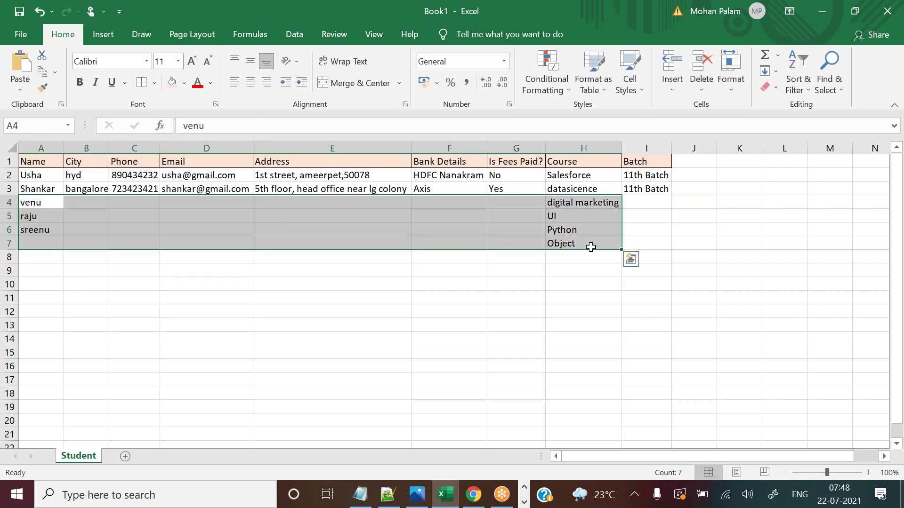
pyautogui.click(500, 301)
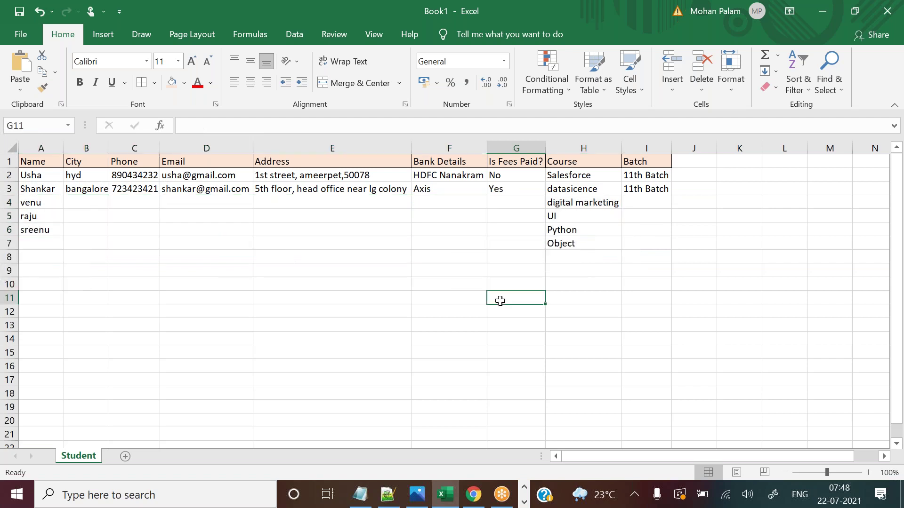
# Close the Is Fees Paid? field tab, review Excel's course list, and return to the New Student form.
pyautogui.click(476, 497)
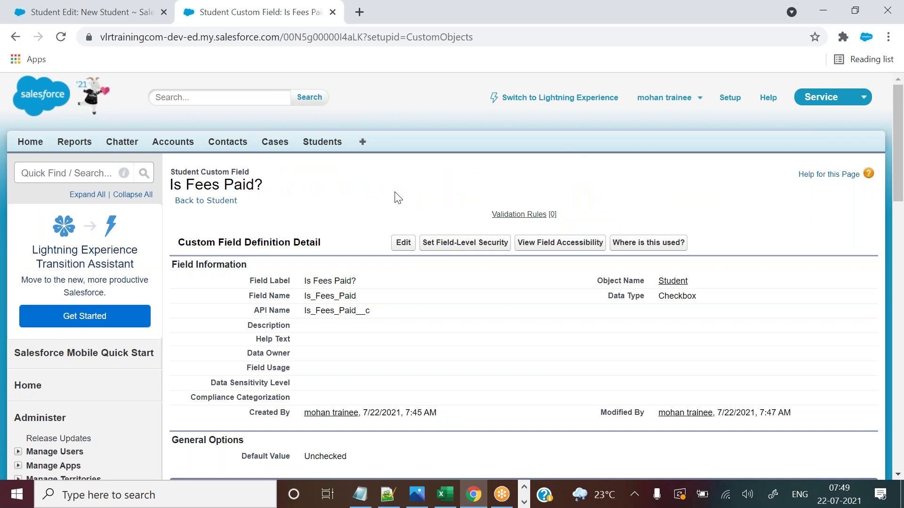
pyautogui.click(333, 12)
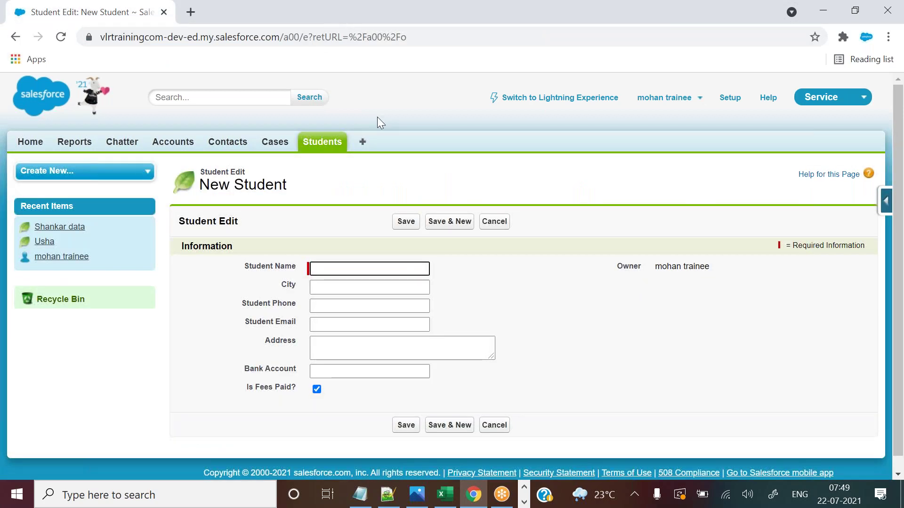
pyautogui.hotkey('alt', 'Tab')
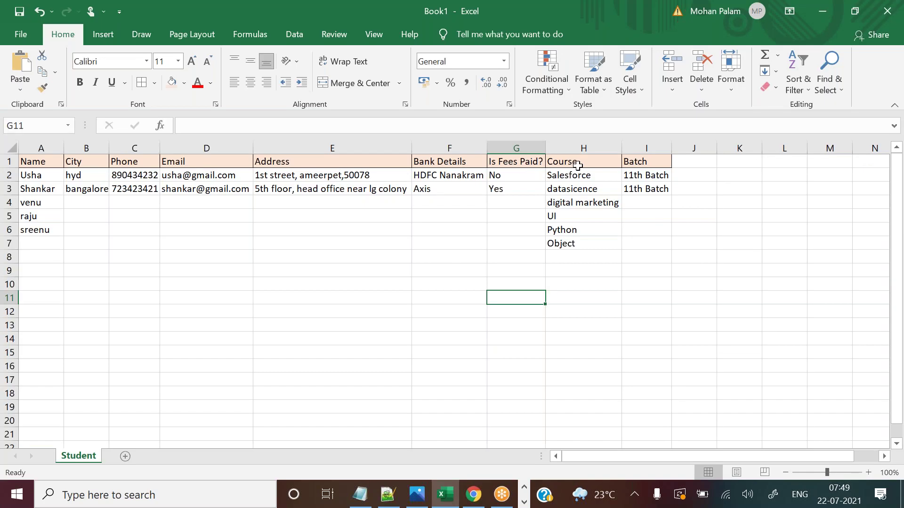
pyautogui.click(577, 165)
pyautogui.moveTo(582, 176); pyautogui.dragTo(586, 248)
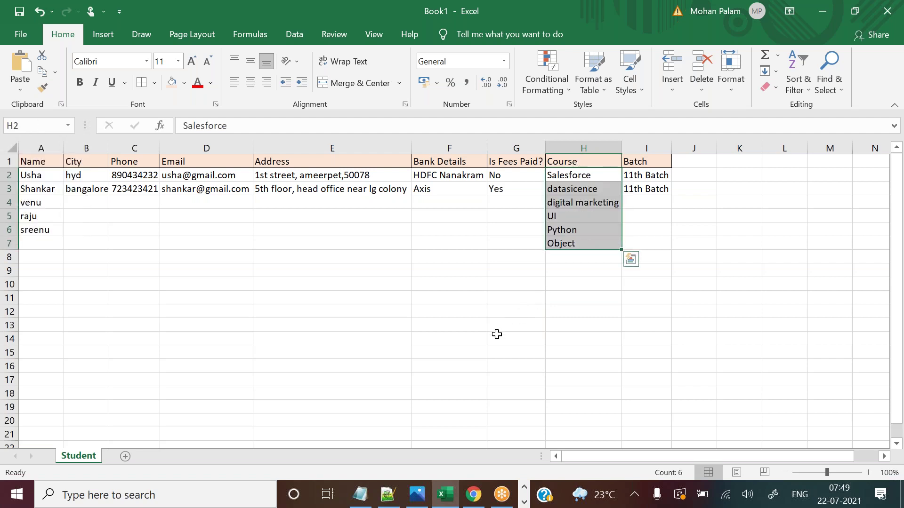
pyautogui.hotkey('alt', 'Tab')
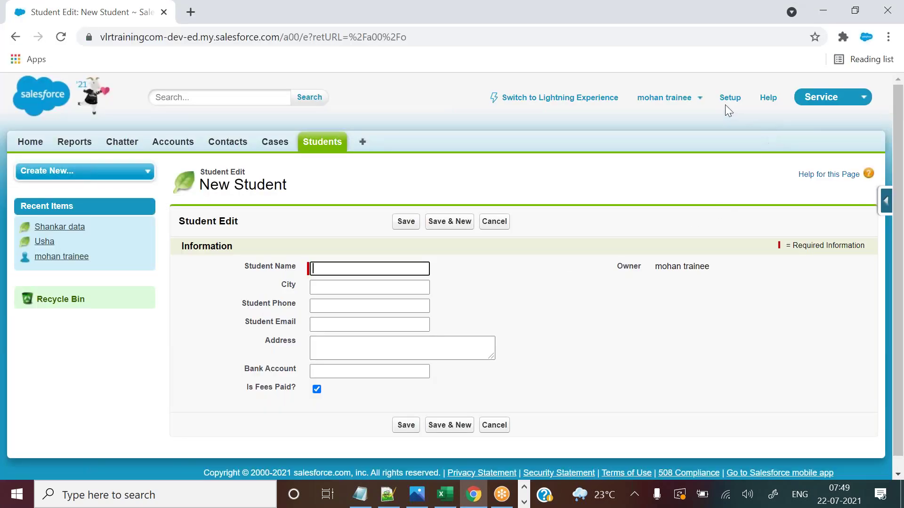
pyautogui.click(698, 100)
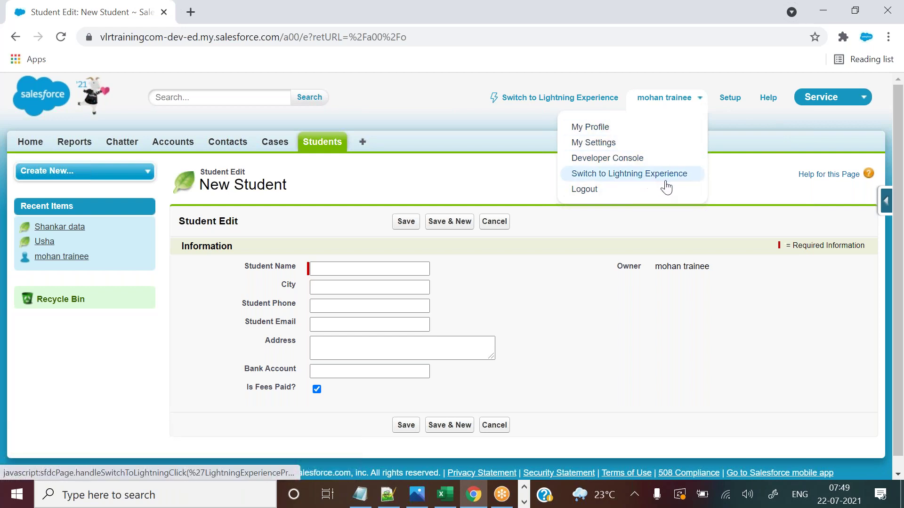
# Start a new Account from the Accounts tab and show the Rating dropdown choices.
pyautogui.click(165, 146)
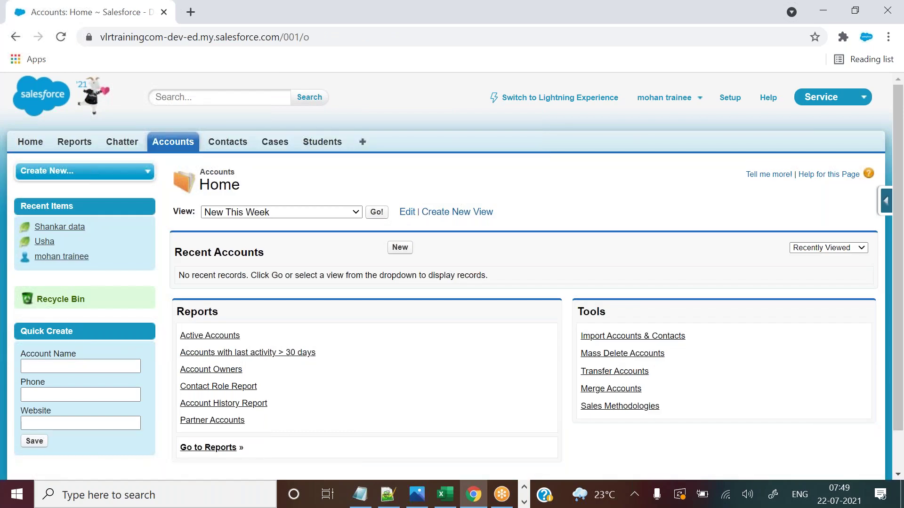
pyautogui.click(400, 247)
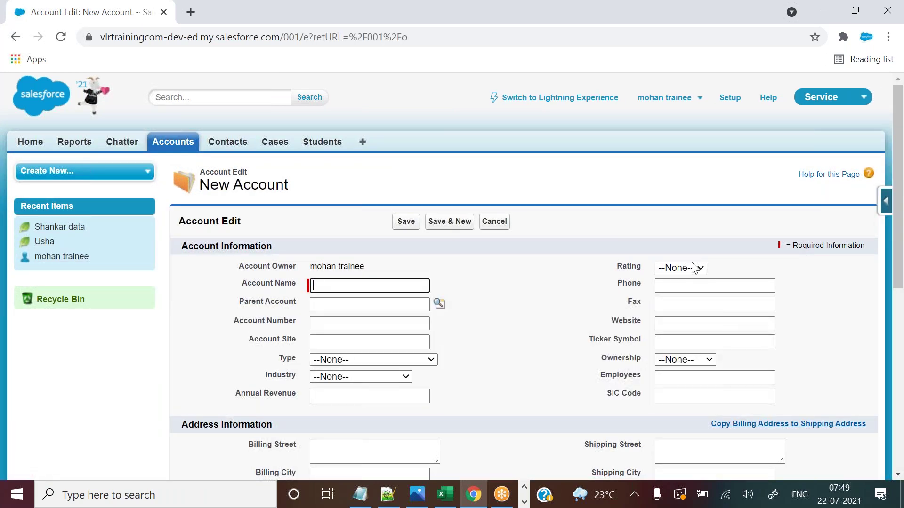
pyautogui.click(690, 270)
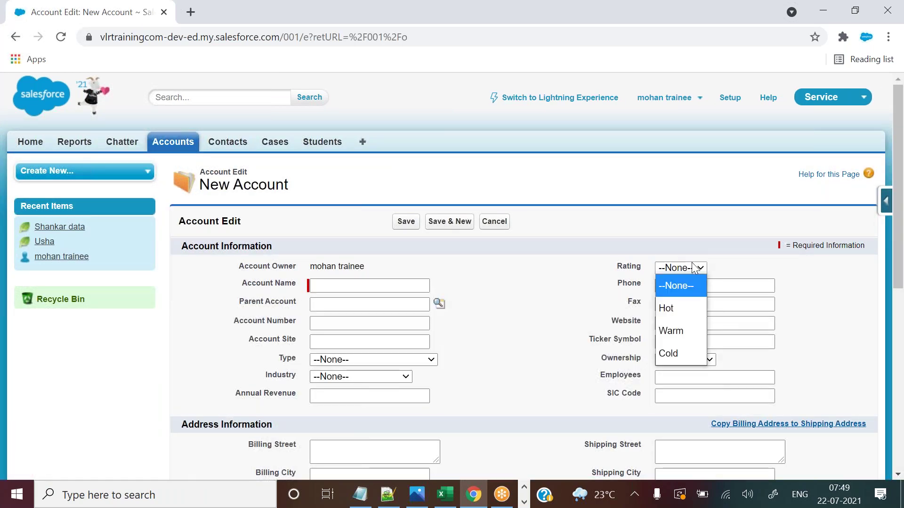
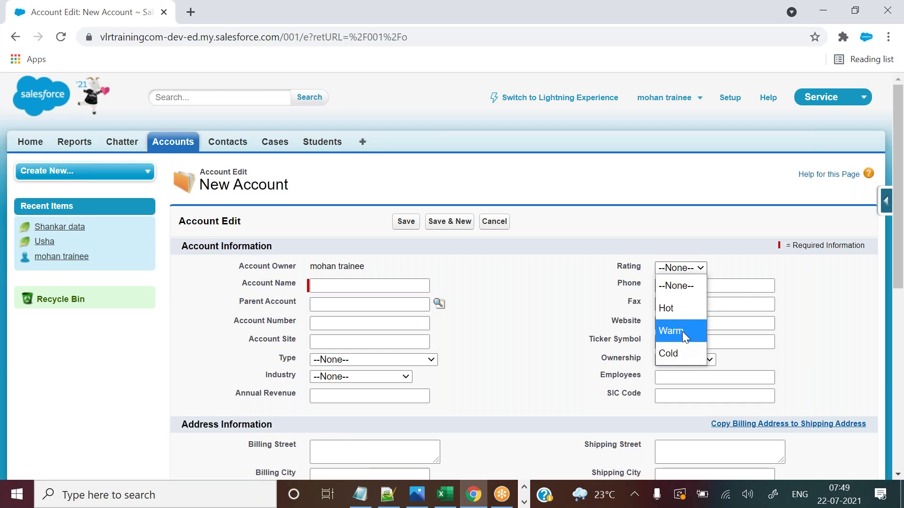
# Dismiss the new account's Rating dropdown unsaved and go to Students Home with two recent students.
pyautogui.click(445, 494)
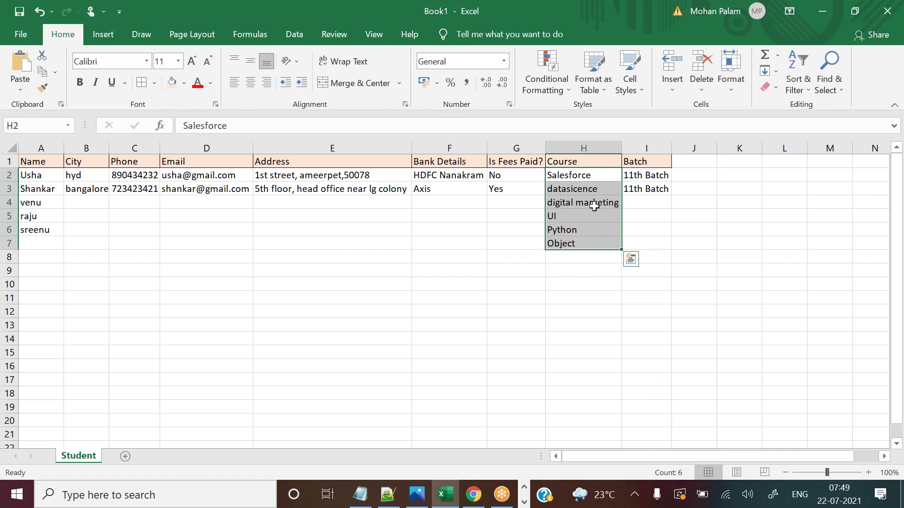
pyautogui.hotkey('alt', 'Tab')
pyautogui.click(666, 270)
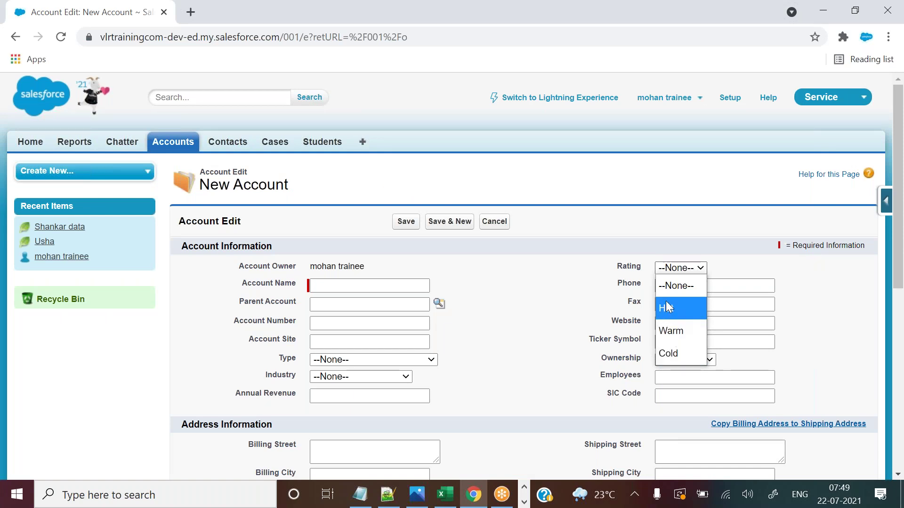
pyautogui.doubleClick(617, 267)
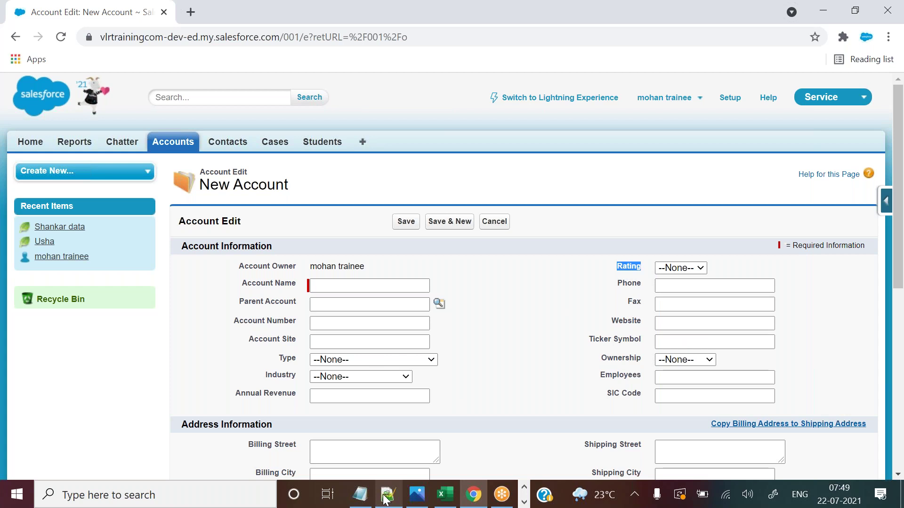
pyautogui.moveTo(385, 499)
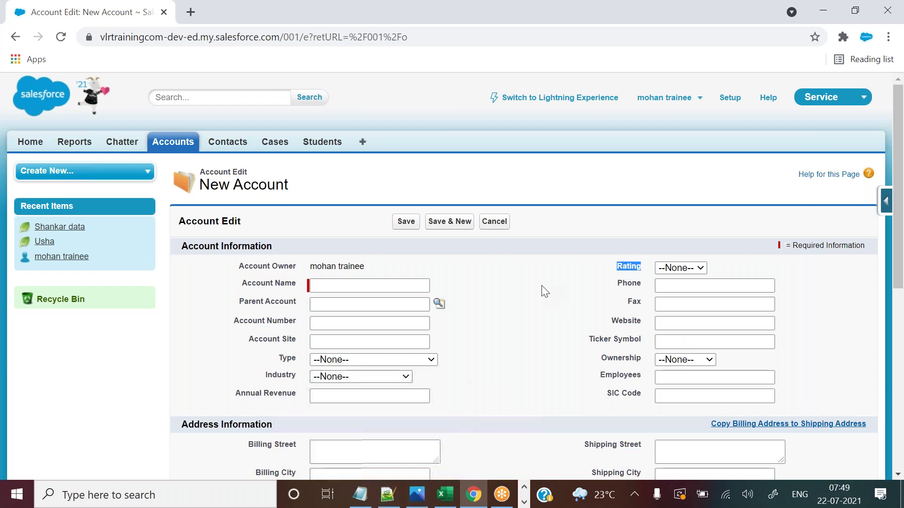
pyautogui.click(332, 141)
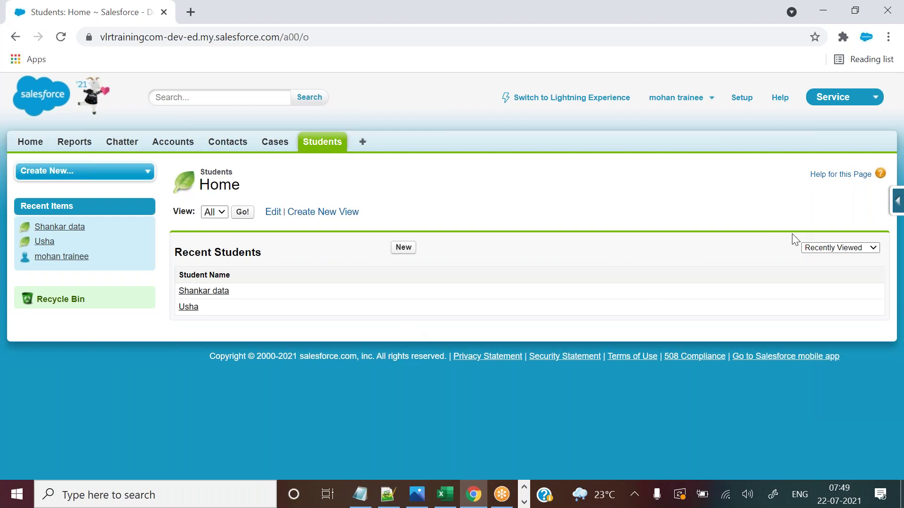
# From the Student object's fields list, start a new custom field with the Picklist data type.
pyautogui.click(894, 209)
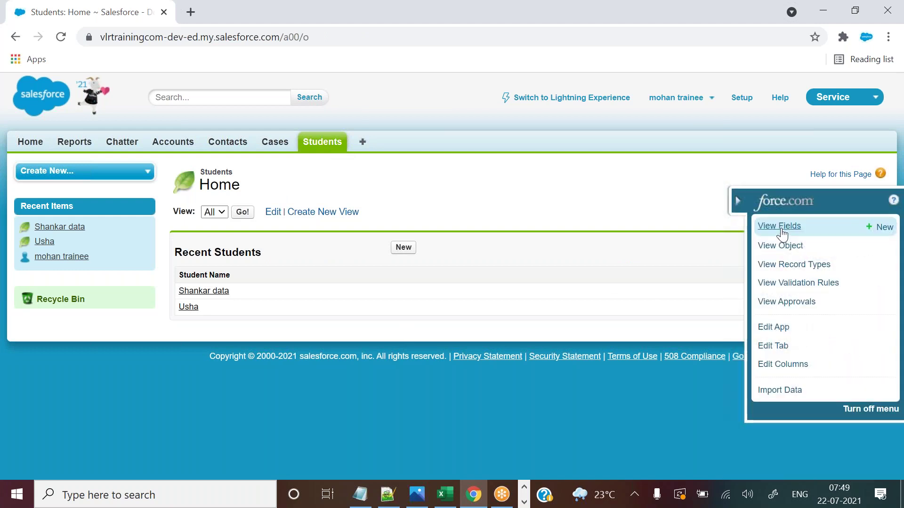
pyautogui.click(779, 226)
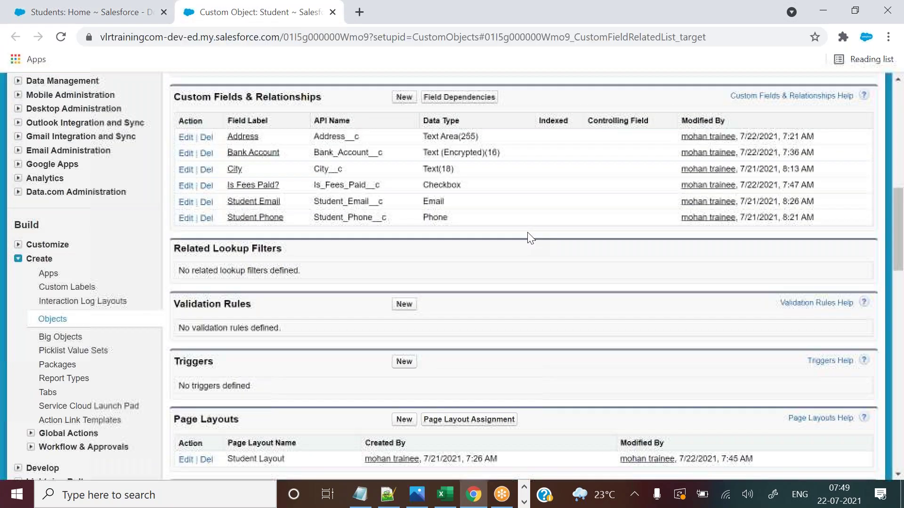
pyautogui.click(403, 98)
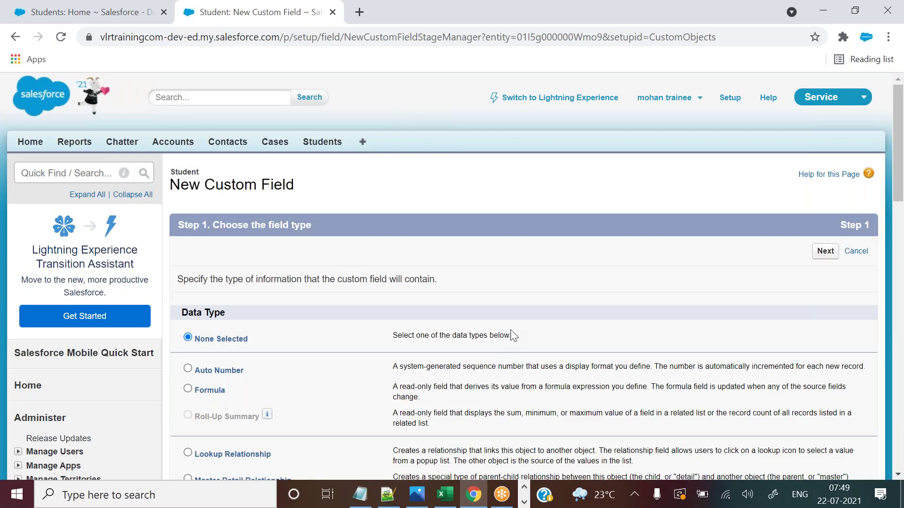
pyautogui.moveTo(899, 134); pyautogui.dragTo(889, 276)
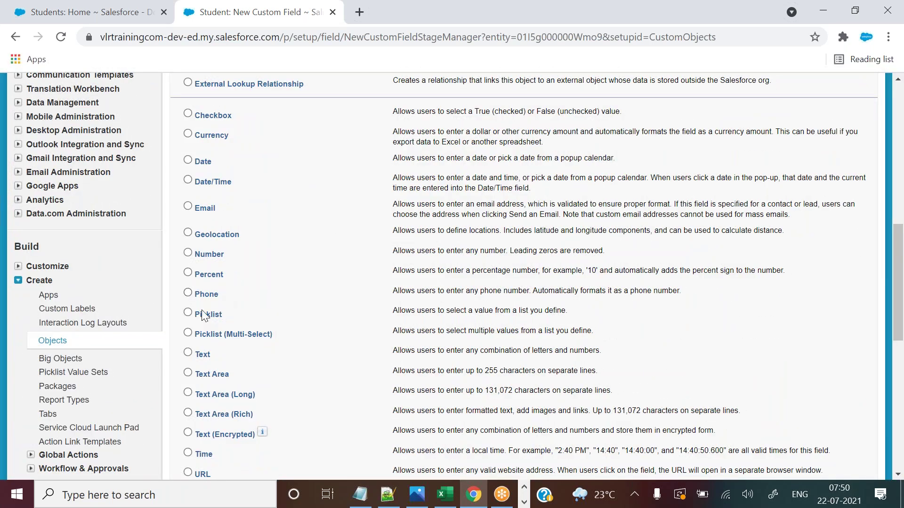
pyautogui.moveTo(219, 319); pyautogui.dragTo(224, 315)
pyautogui.click(124, 11)
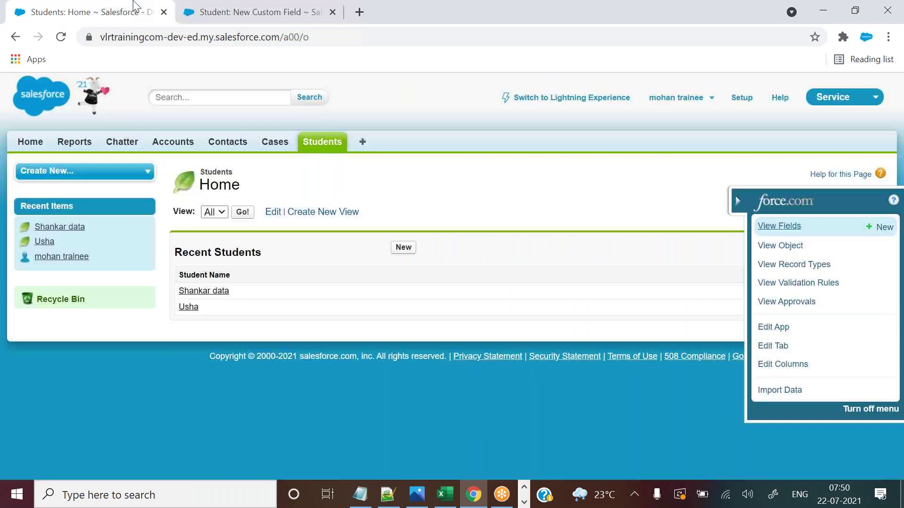
pyautogui.click(243, 7)
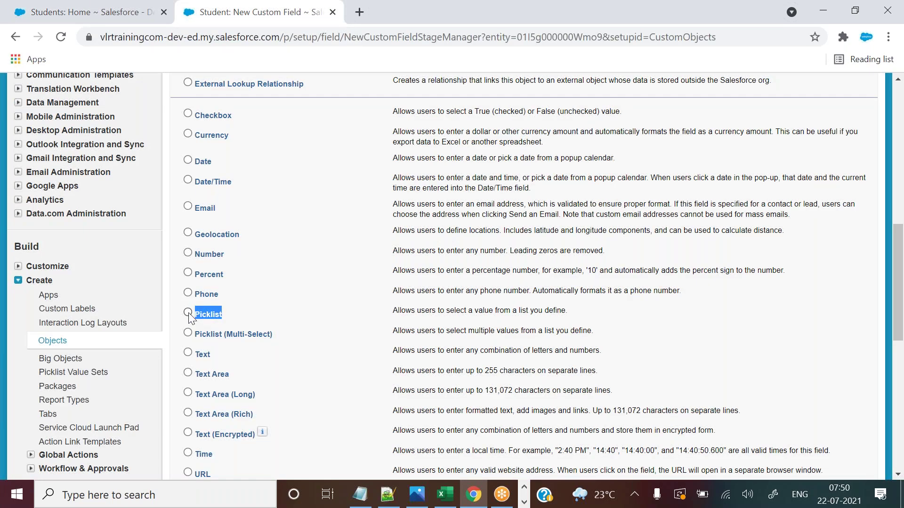
pyautogui.moveTo(899, 276); pyautogui.dragTo(899, 333)
pyautogui.click(824, 323)
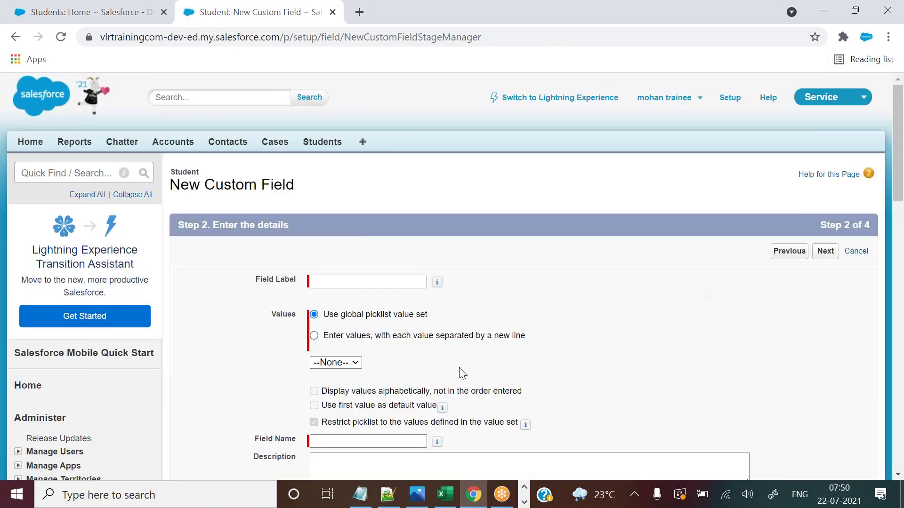
# Enter 'Offering Courses' as the field label so the Field Name fills in automatically.
pyautogui.click(443, 494)
pyautogui.click(443, 494)
pyautogui.click(334, 282)
pyautogui.click(334, 281)
pyautogui.write('O')
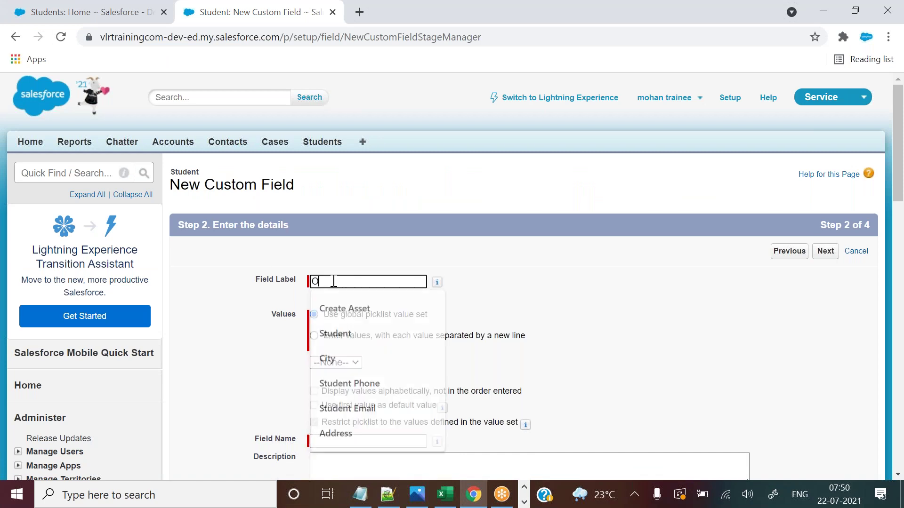
pyautogui.write('ffering Courses')
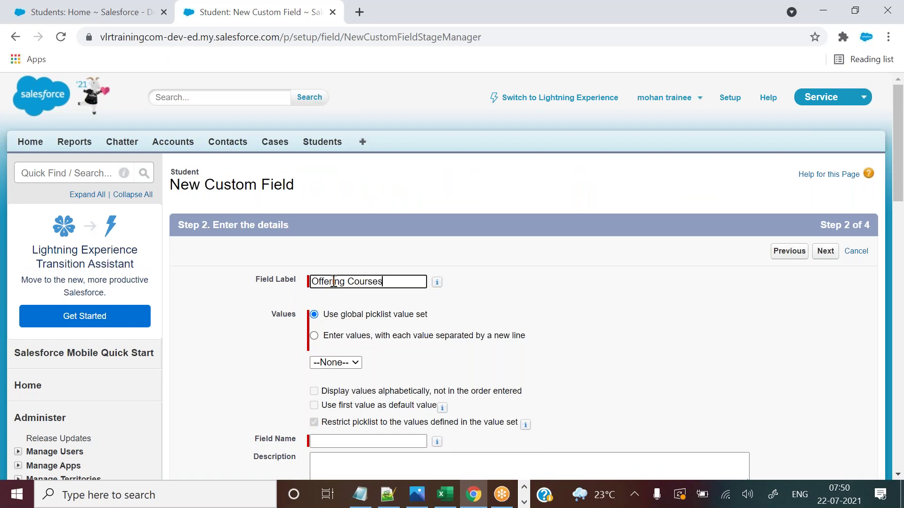
pyautogui.click(605, 331)
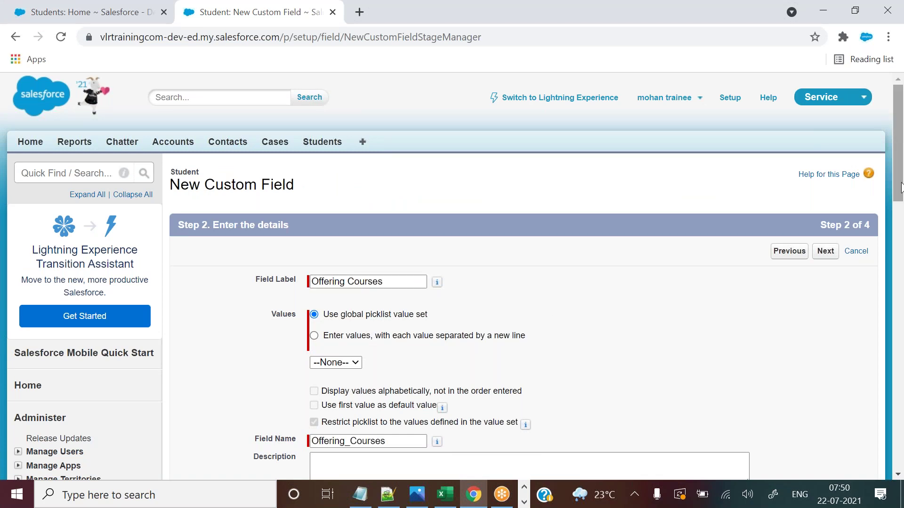
pyautogui.scroll(-3, 556, 258)
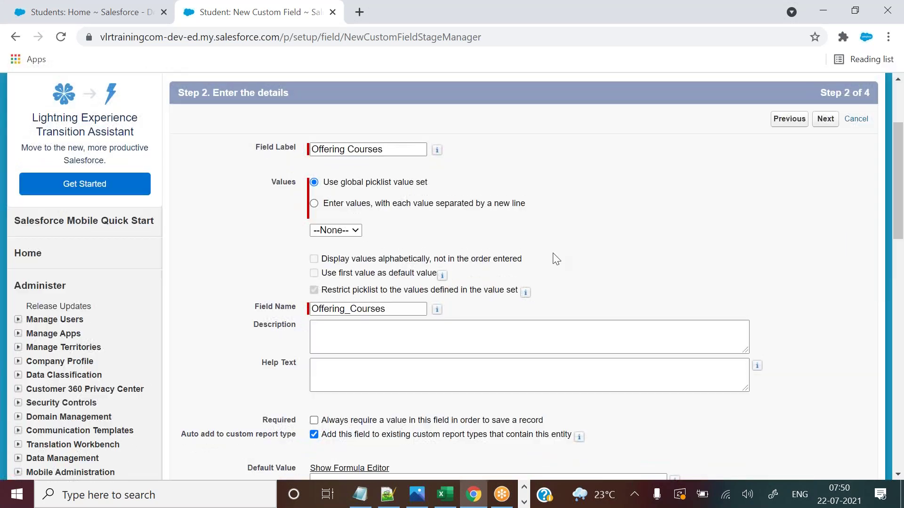
# Choose entering values one per line instead of using a global value set.
pyautogui.click(112, 9)
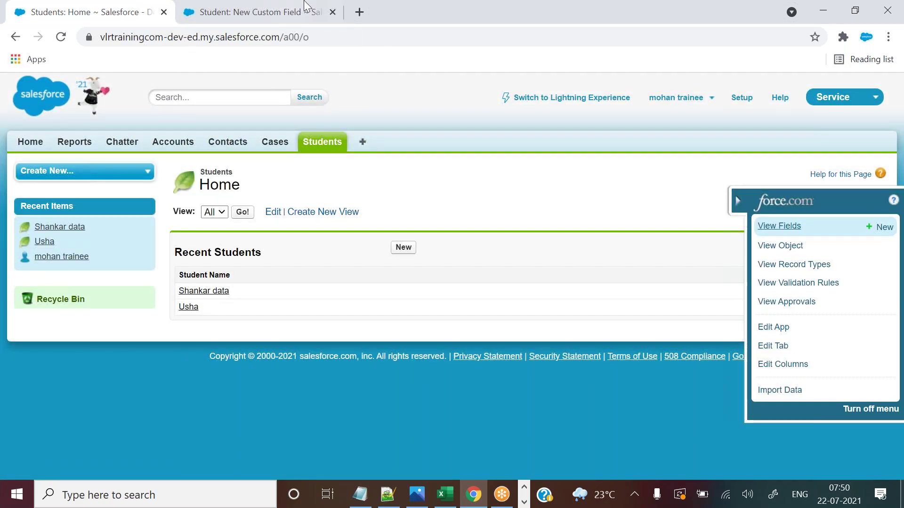
pyautogui.hotkey('ctrl', 'Tab')
pyautogui.click(445, 495)
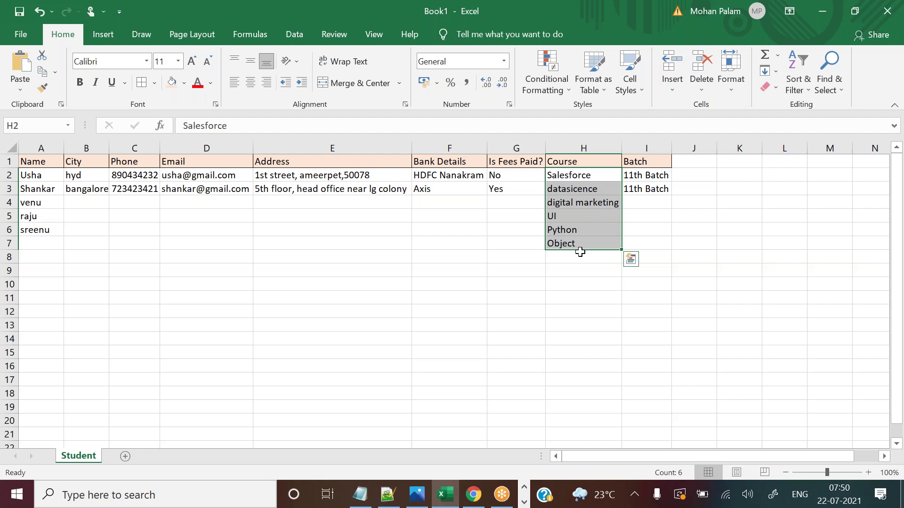
pyautogui.hotkey('alt', 'Tab')
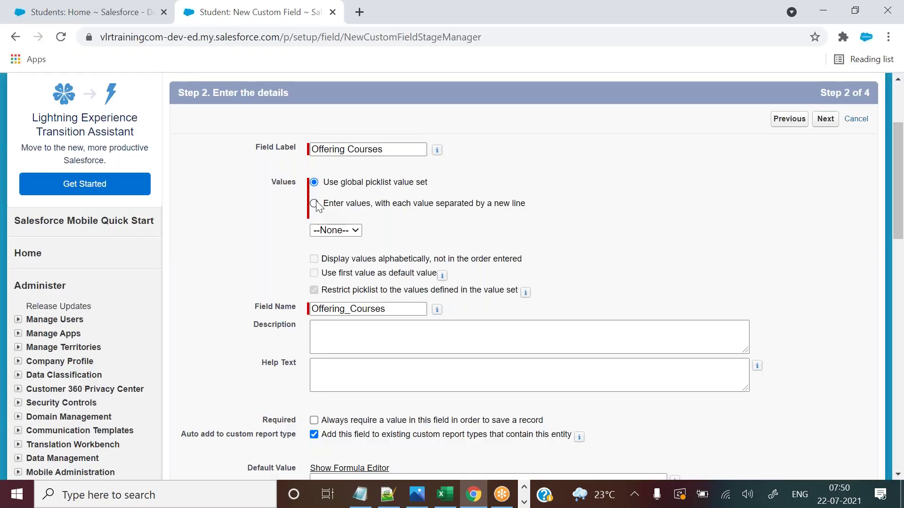
pyautogui.click(315, 204)
pyautogui.moveTo(324, 183); pyautogui.dragTo(433, 186)
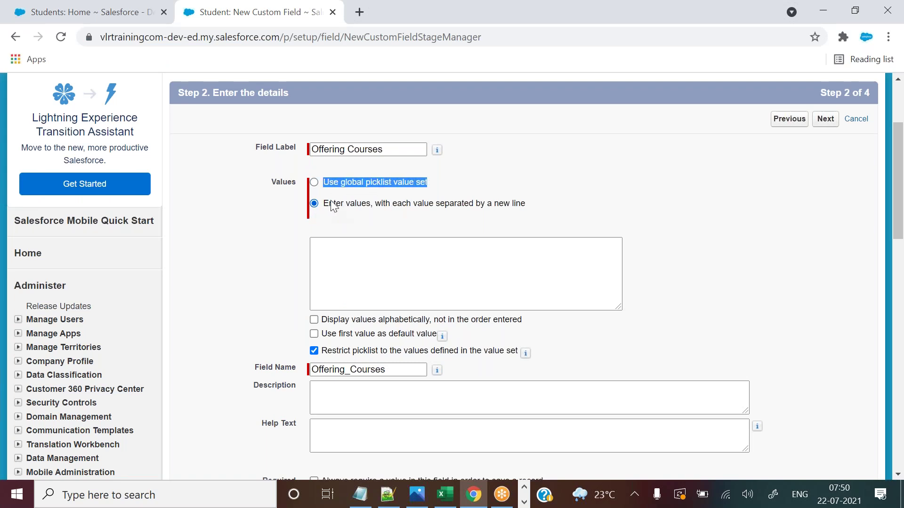
pyautogui.moveTo(320, 204); pyautogui.dragTo(508, 205)
pyautogui.click(387, 268)
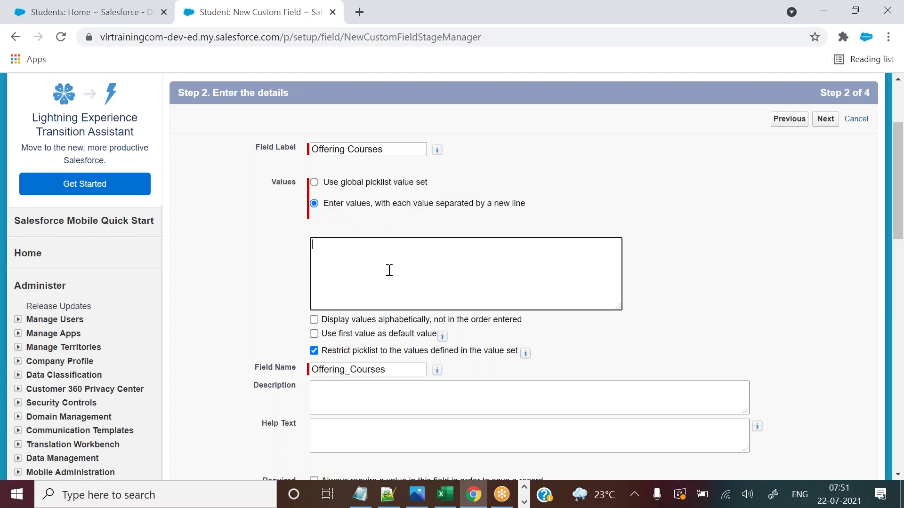
# Paste Salesforce and datasicence from Excel's Course column into the picklist values box.
pyautogui.hotkey('alt', 'Tab')
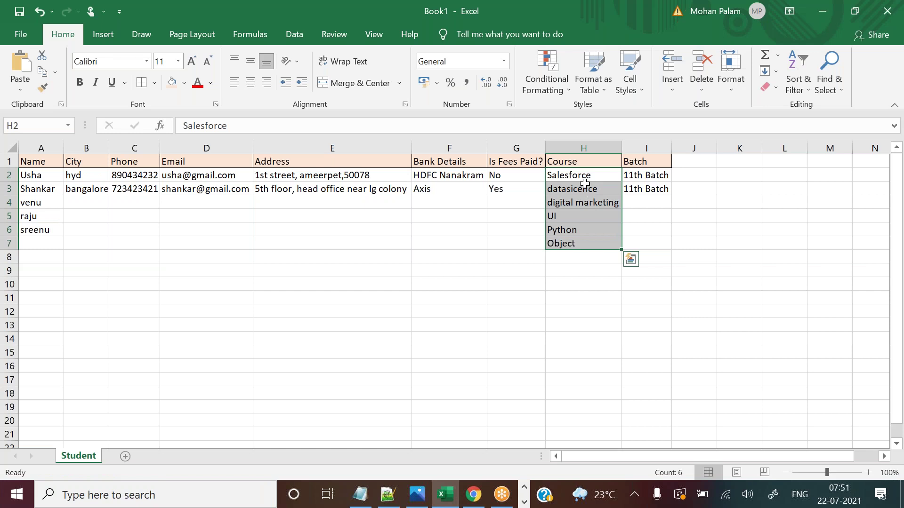
pyautogui.hotkey('ctrl', 'c')
pyautogui.hotkey('alt', 'Tab')
pyautogui.hotkey('ctrl', 'v')
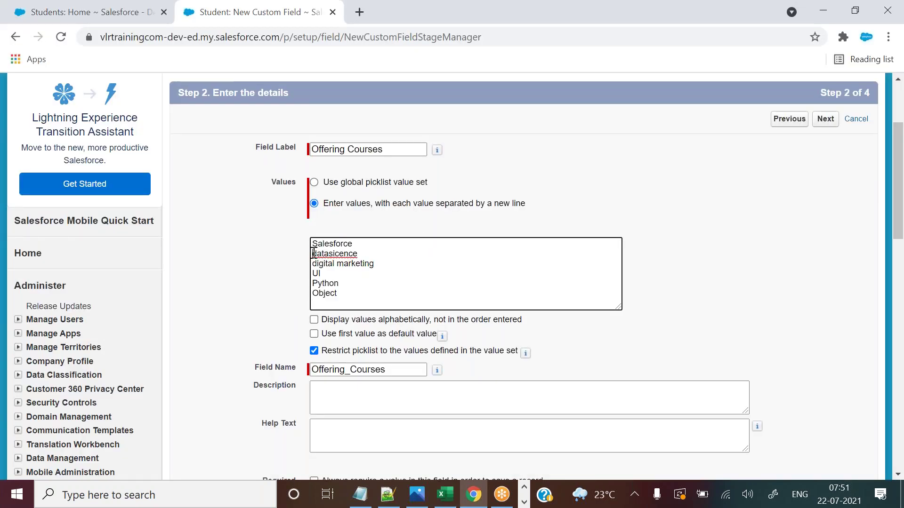
pyautogui.moveTo(313, 254); pyautogui.dragTo(357, 298)
pyautogui.press('BackSpace')
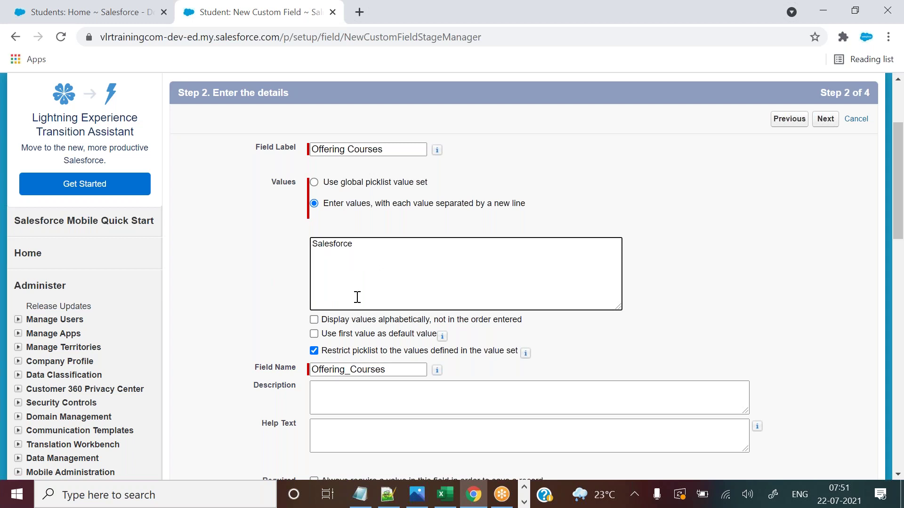
pyautogui.hotkey('alt', 'Tab')
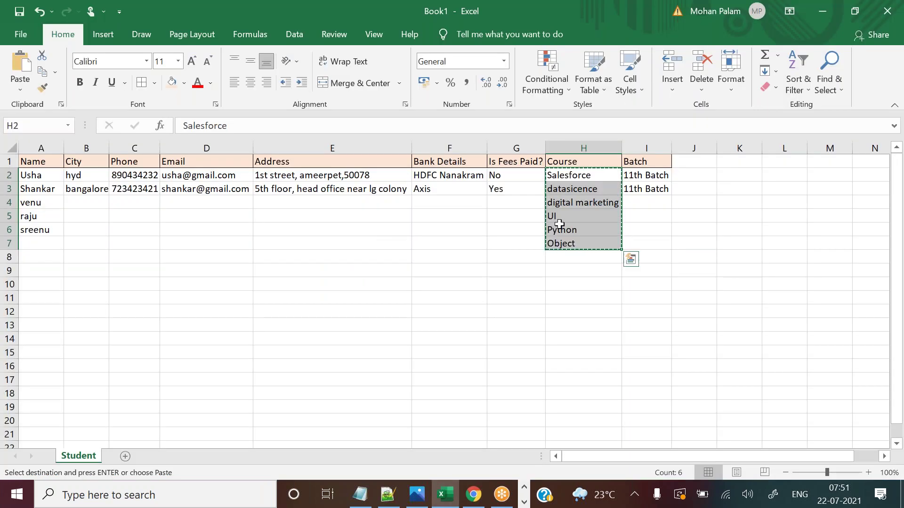
pyautogui.click(554, 193)
pyautogui.click(555, 193)
pyautogui.hotkey('ctrl', 'c')
pyautogui.hotkey('alt', 'Tab')
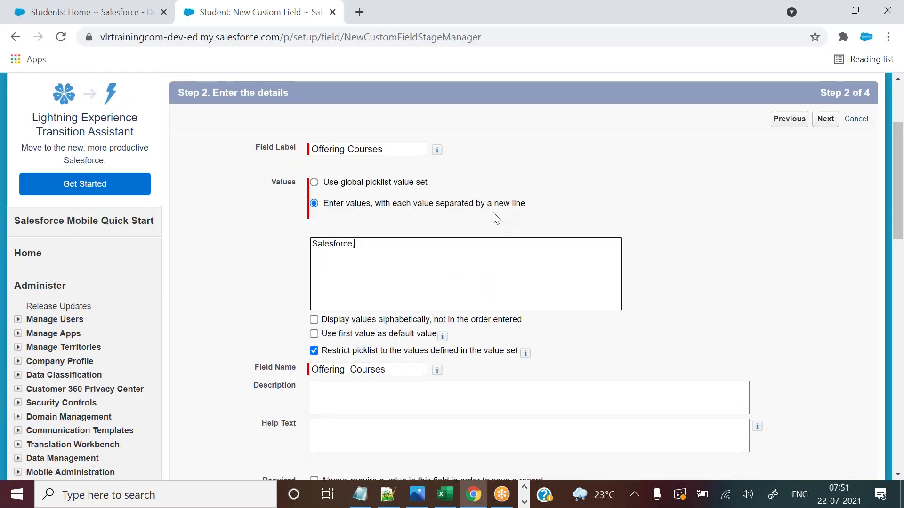
pyautogui.hotkey('ctrl', 'v')
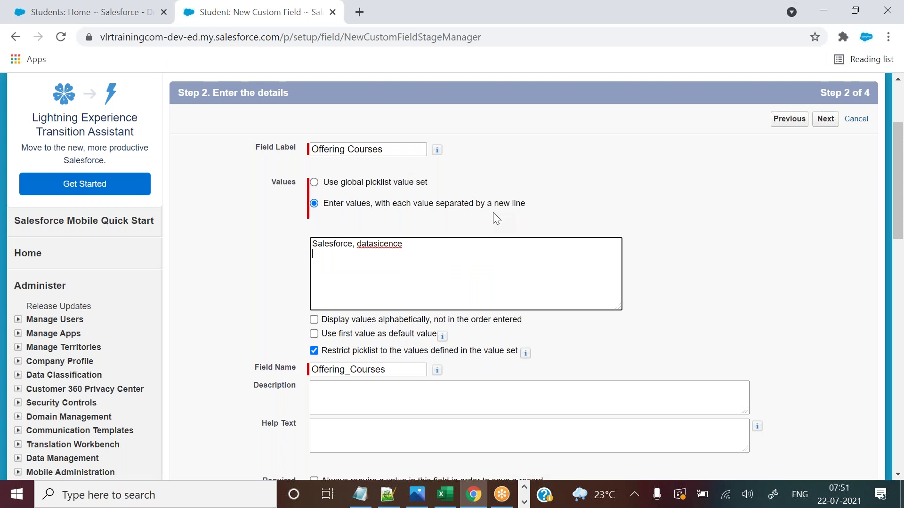
# Add digital marketing, UI, Python and Object from Excel as further picklist values.
pyautogui.hotkey('alt', 'Tab')
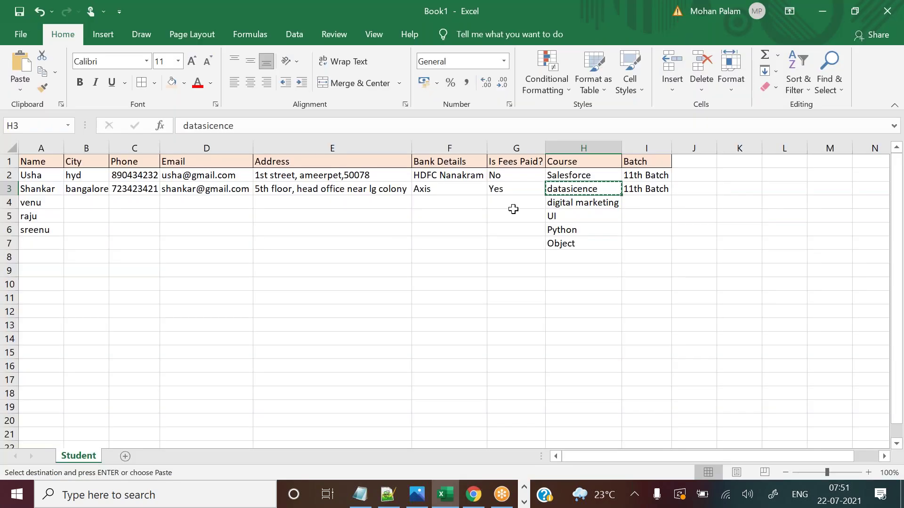
pyautogui.click(549, 203)
pyautogui.hotkey('ctrl', 'c')
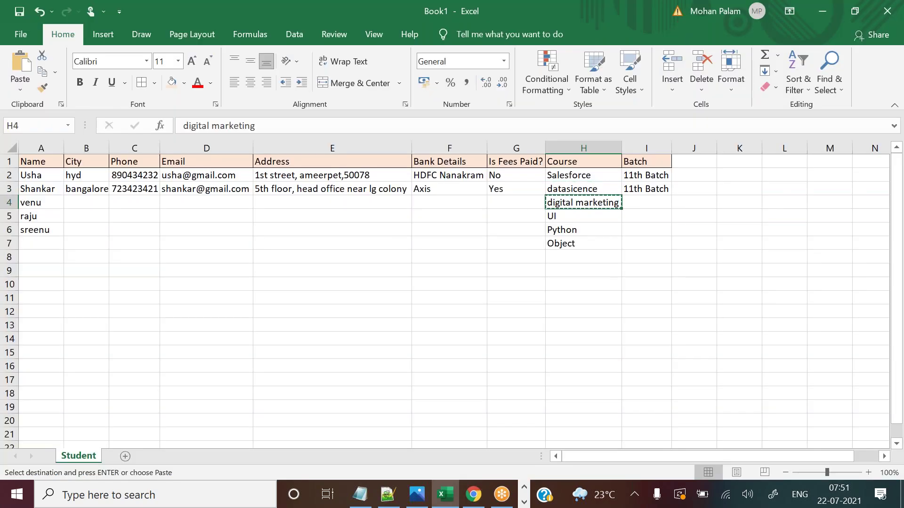
pyautogui.hotkey('alt', 'Tab')
pyautogui.hotkey('ctrl', 'v')
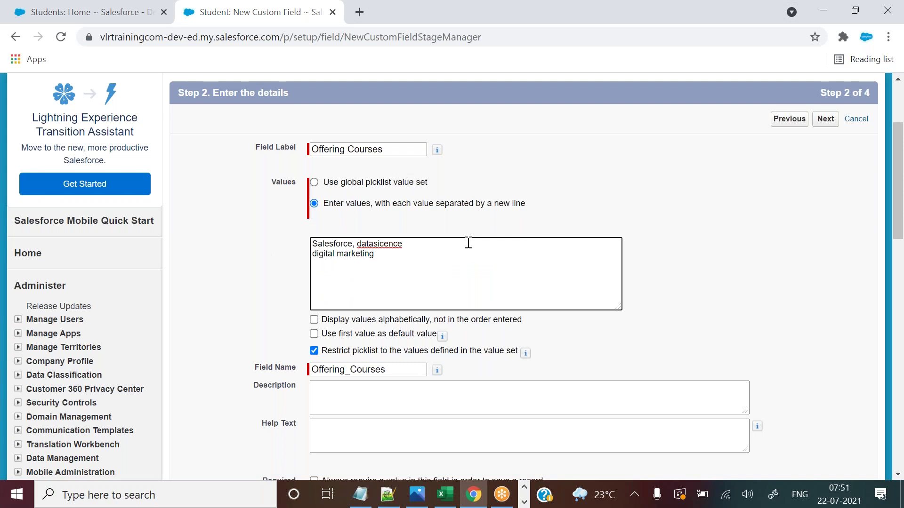
pyautogui.hotkey('alt', 'Tab')
pyautogui.moveTo(555, 217); pyautogui.dragTo(559, 245)
pyautogui.hotkey('ctrl', 'c')
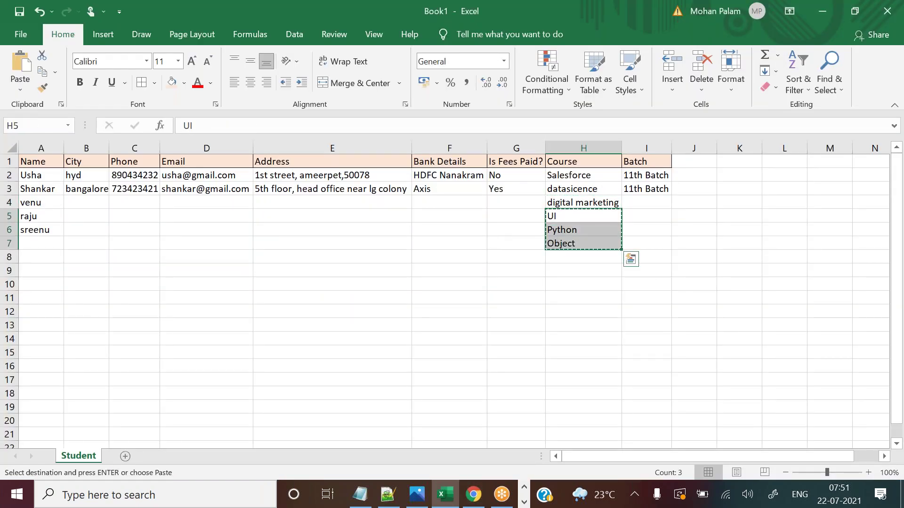
pyautogui.hotkey('alt', 'Tab')
pyautogui.hotkey('ctrl', 'v')
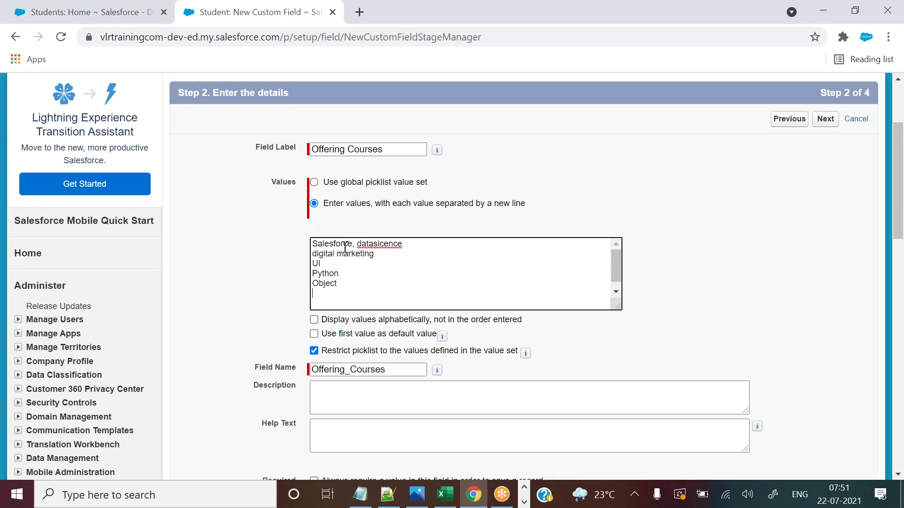
# Move datasicence off the first line onto the last line, removing the stray comma.
pyautogui.moveTo(313, 244); pyautogui.dragTo(355, 248)
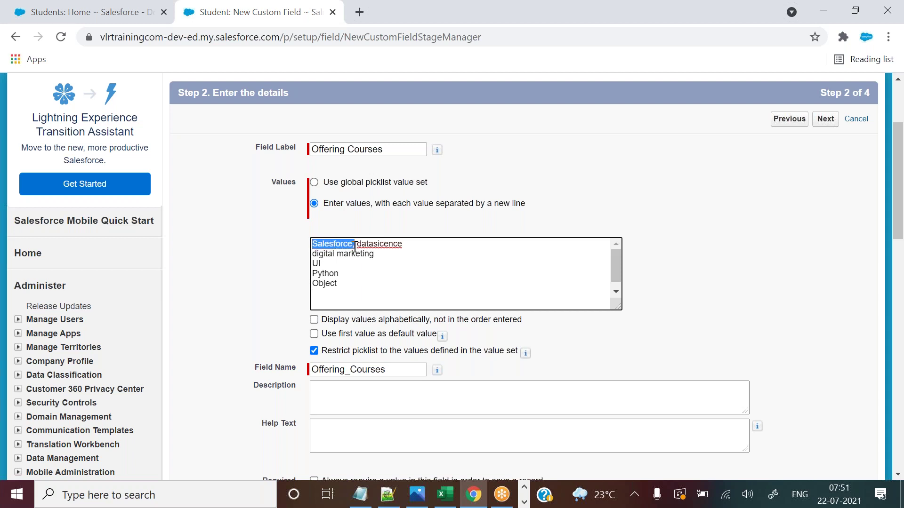
pyautogui.click(402, 241)
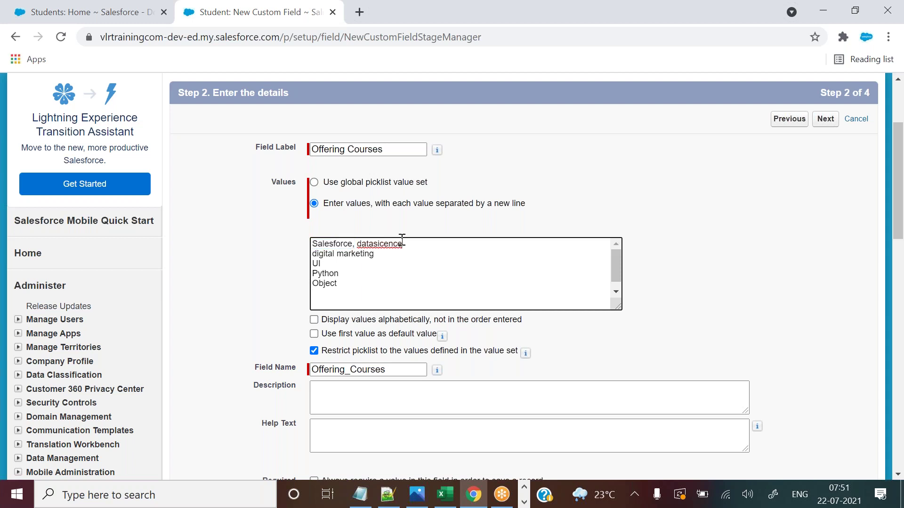
pyautogui.moveTo(404, 243); pyautogui.dragTo(314, 241)
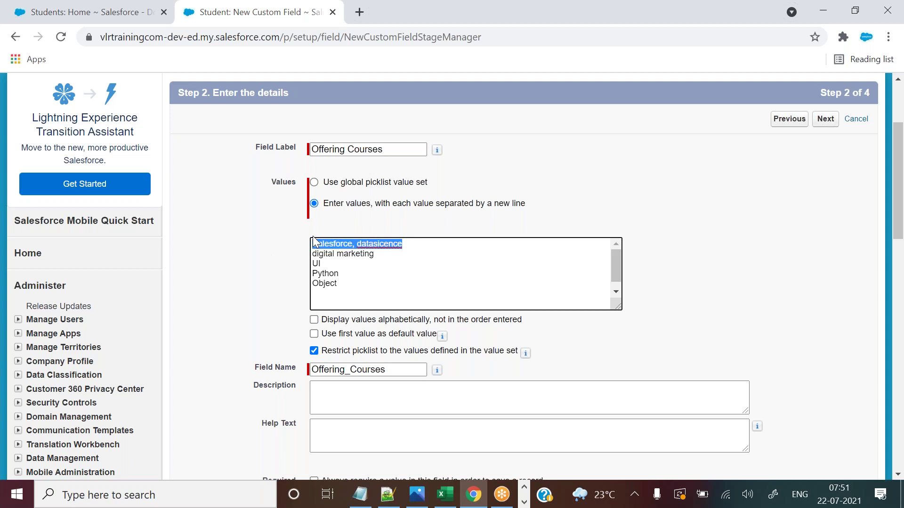
pyautogui.click(617, 211)
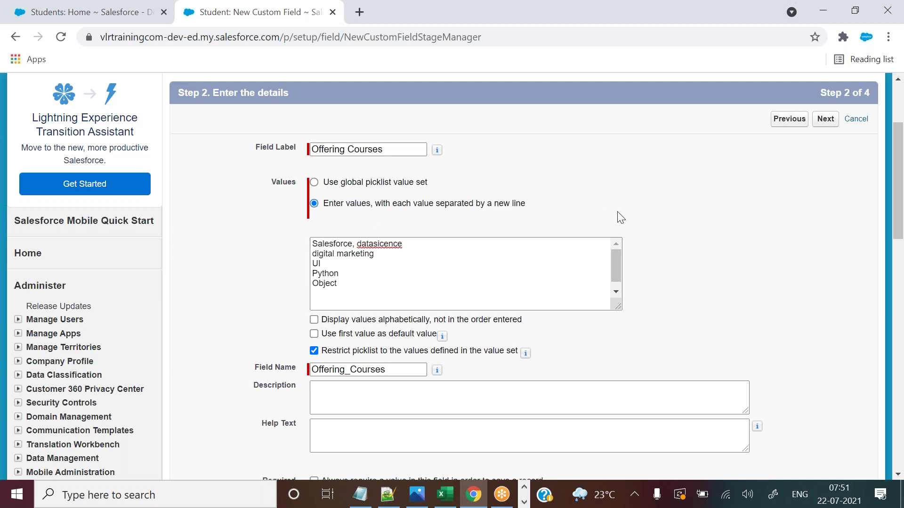
pyautogui.moveTo(353, 248); pyautogui.dragTo(405, 248)
pyautogui.hotkey('ctrl', 'c')
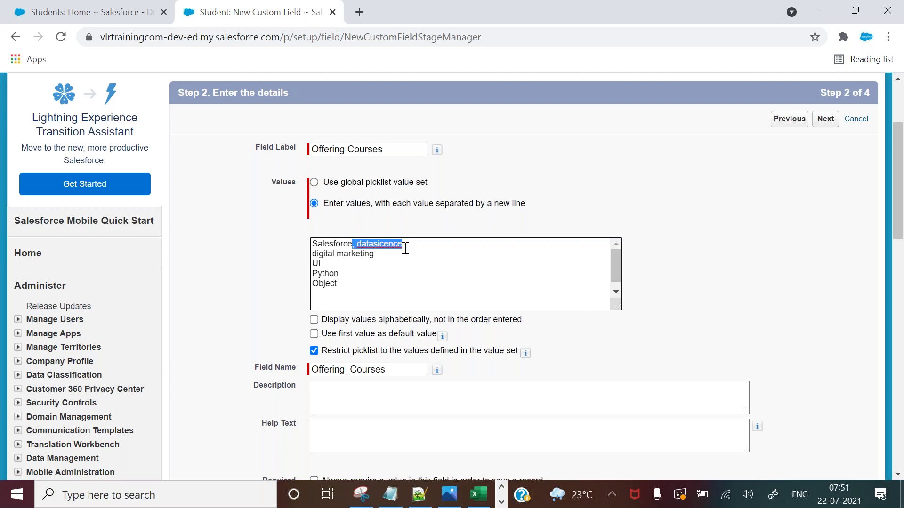
pyautogui.press('BackSpace')
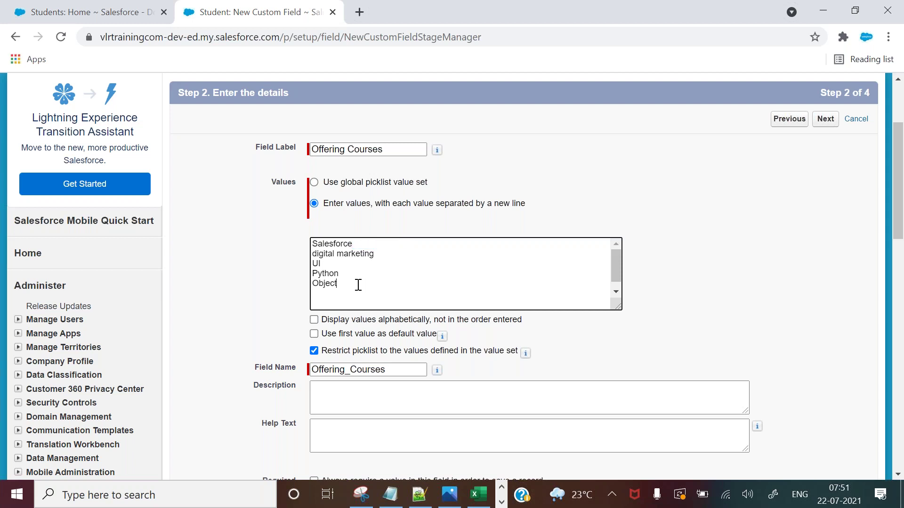
pyautogui.click(359, 285)
pyautogui.hotkey('ctrl', 'v')
pyautogui.press('BackSpace')
pyautogui.press('BackSpace')
pyautogui.click(719, 284)
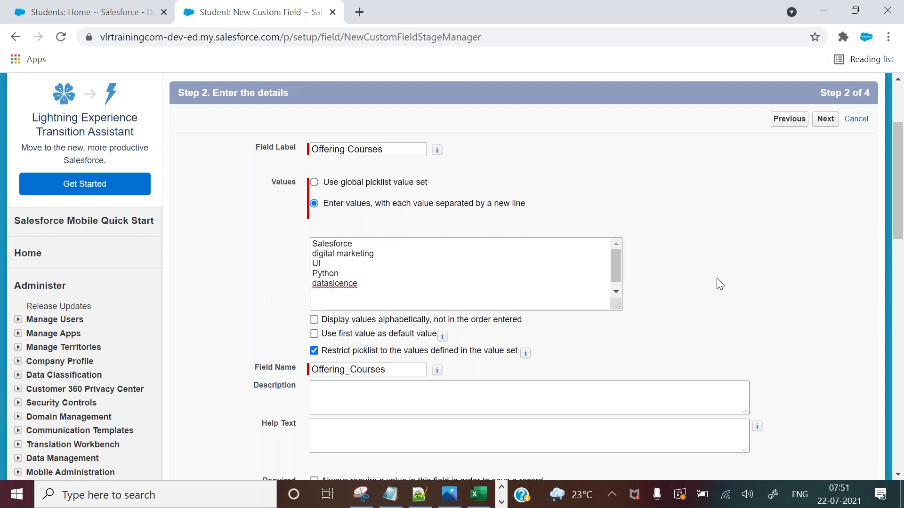
# Correct datasicence to 'data science' using the spelling suggestion.
pyautogui.scroll(-1, 898, 157)
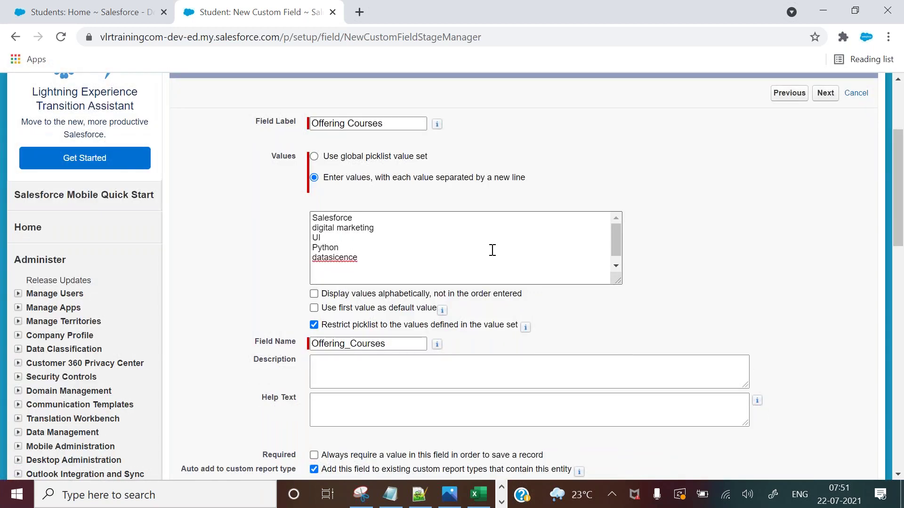
pyautogui.moveTo(313, 218); pyautogui.dragTo(356, 218)
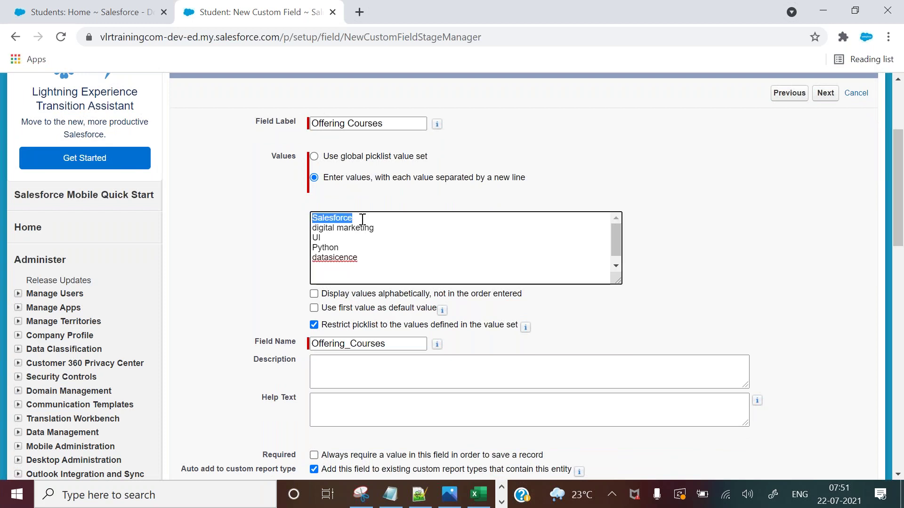
pyautogui.click(362, 219)
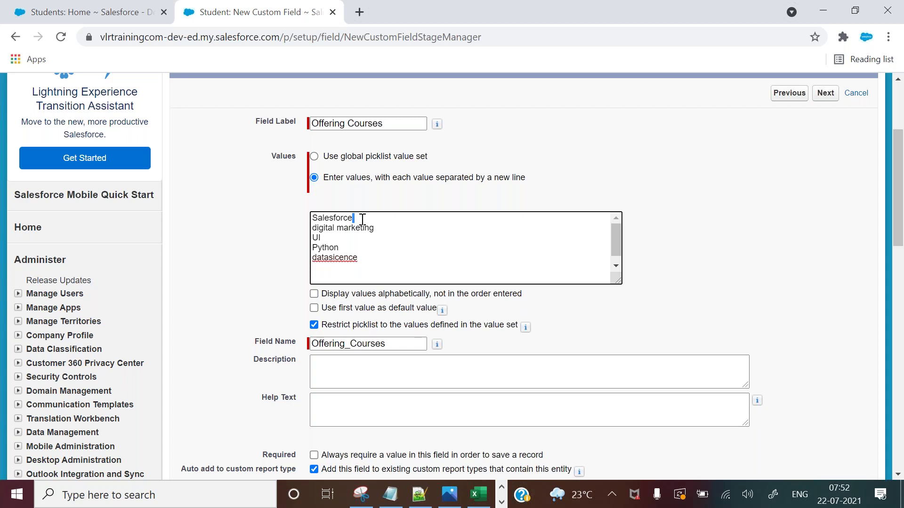
pyautogui.moveTo(352, 219); pyautogui.dragTo(303, 218)
pyautogui.moveTo(379, 229); pyautogui.dragTo(310, 227)
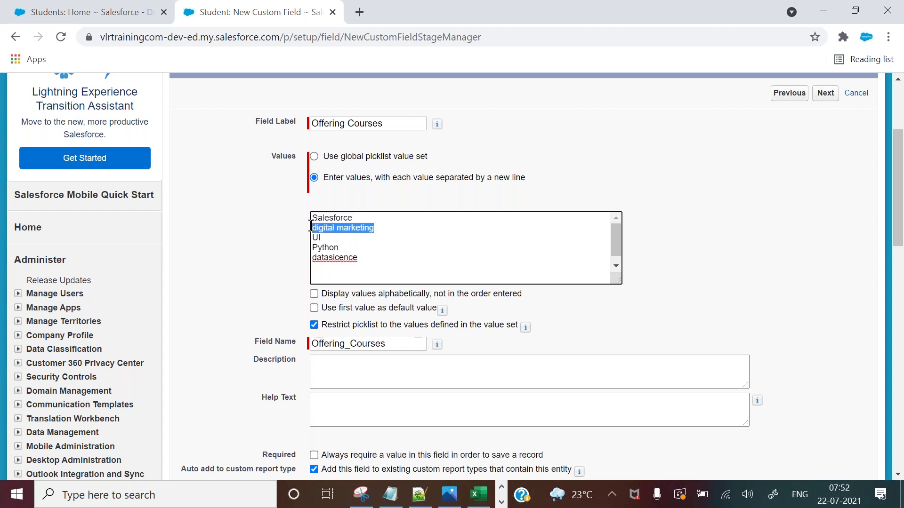
pyautogui.click(398, 233)
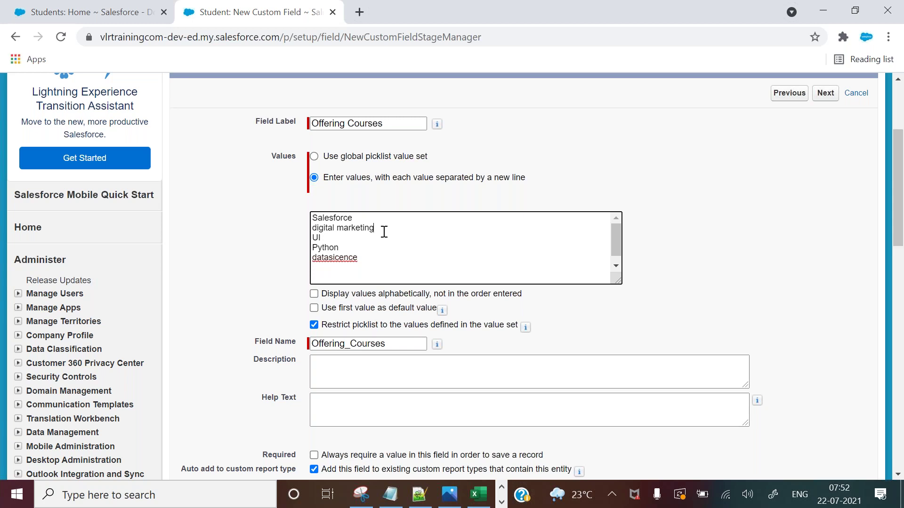
pyautogui.click(329, 258)
pyautogui.rightClick(344, 256)
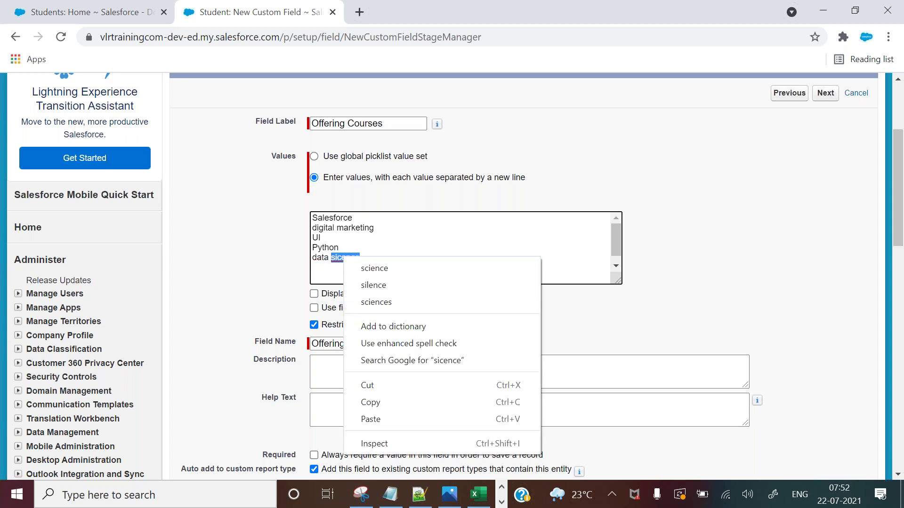
pyautogui.click(353, 269)
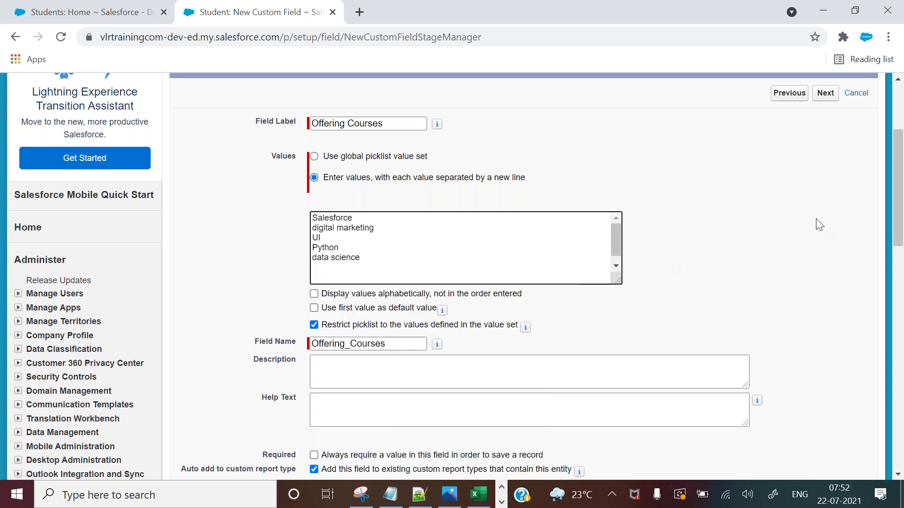
# Enable 'Display values alphabetically' for the five course values.
pyautogui.moveTo(898, 185); pyautogui.dragTo(899, 213)
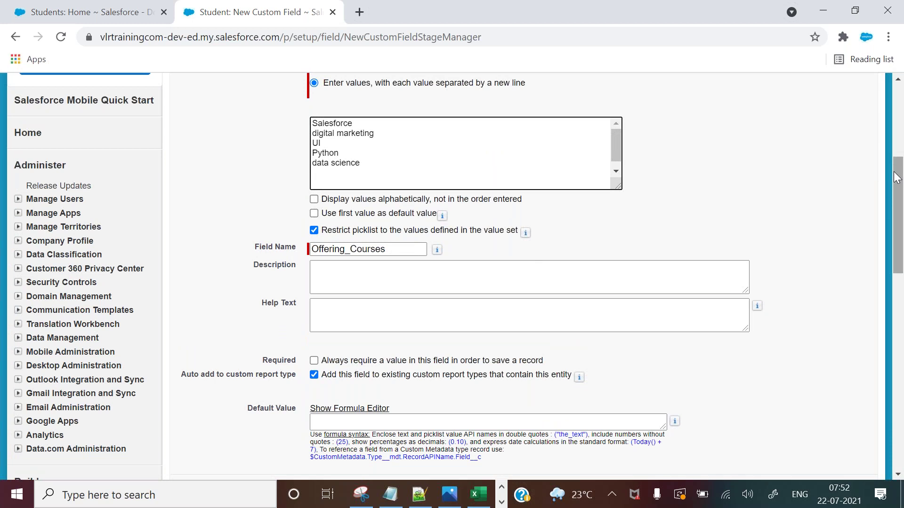
pyautogui.moveTo(897, 178); pyautogui.dragTo(897, 159)
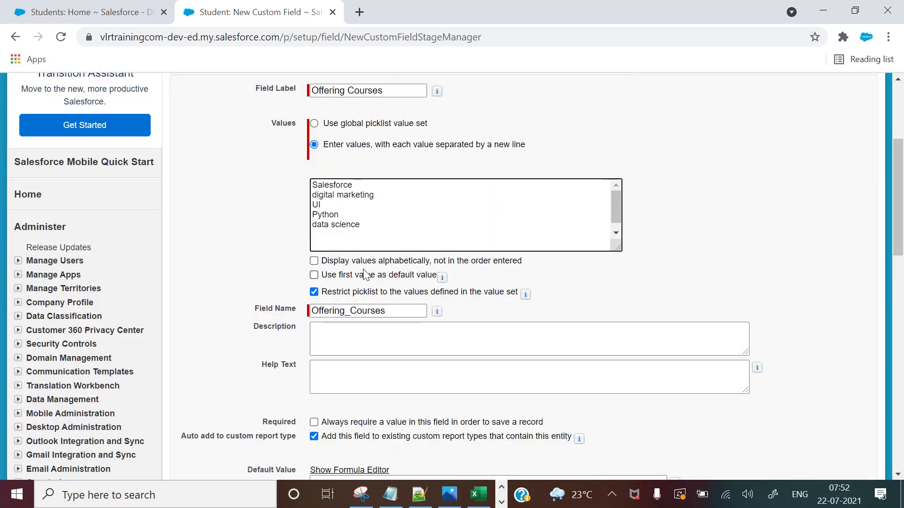
pyautogui.moveTo(324, 263); pyautogui.dragTo(517, 262)
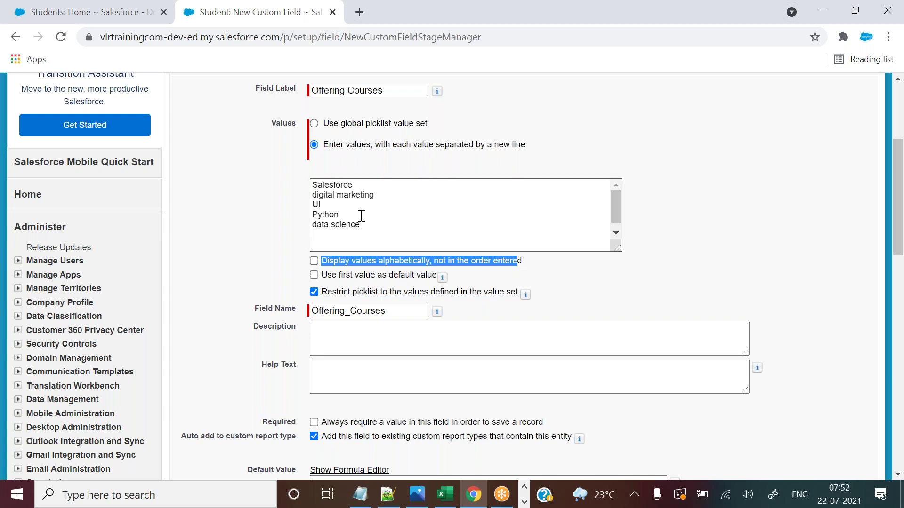
pyautogui.moveTo(360, 224); pyautogui.dragTo(310, 187)
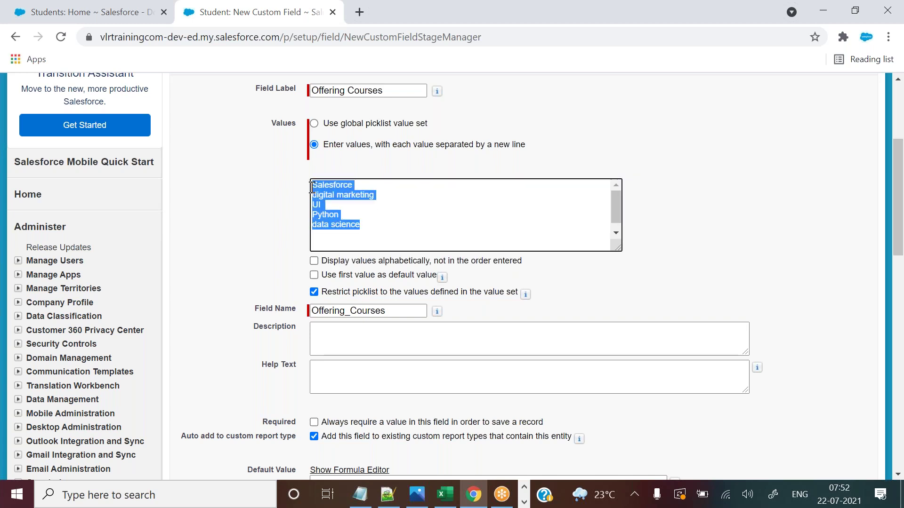
pyautogui.click(314, 261)
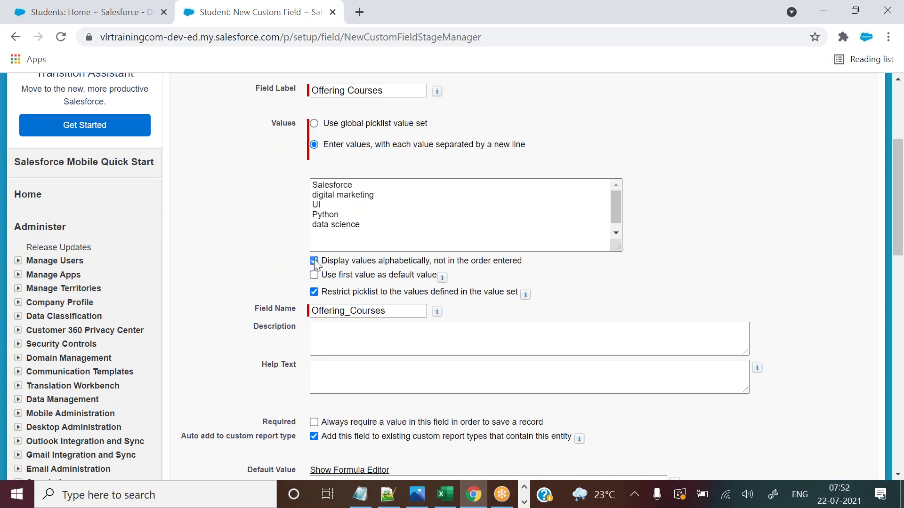
pyautogui.moveTo(901, 199); pyautogui.dragTo(897, 264)
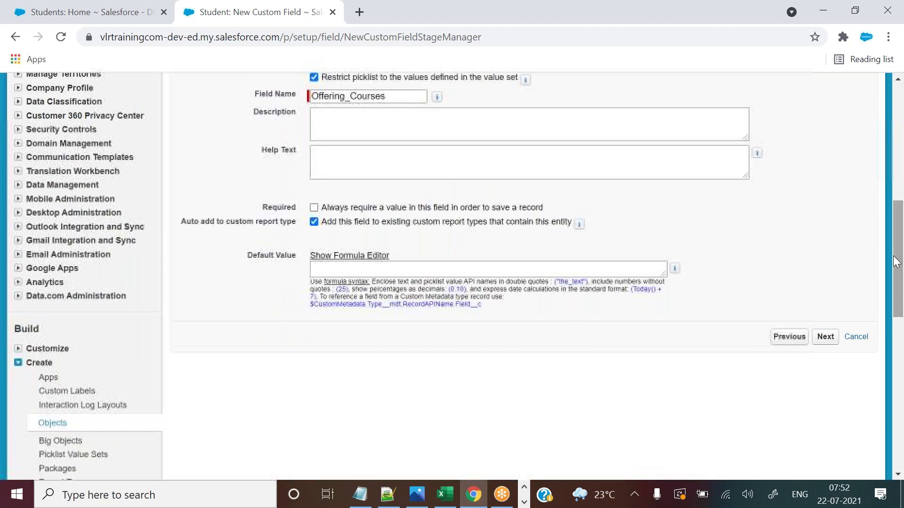
# Accept default security and layout settings, save Offering Courses, and locate it under Custom Fields & Relationships.
pyautogui.click(825, 340)
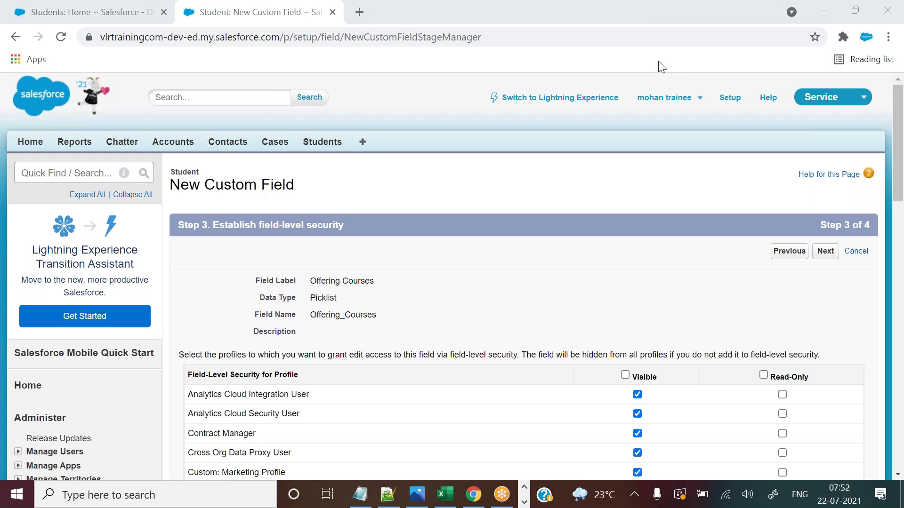
pyautogui.click(825, 251)
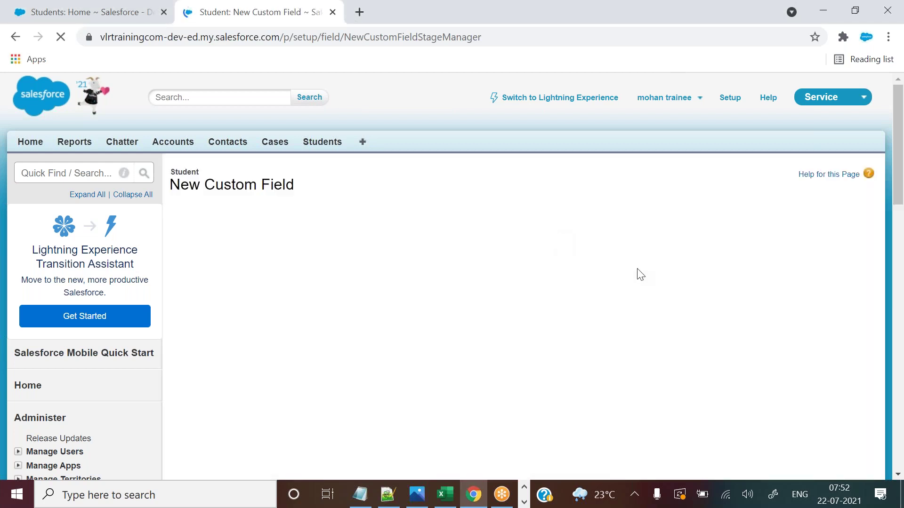
pyautogui.click(822, 252)
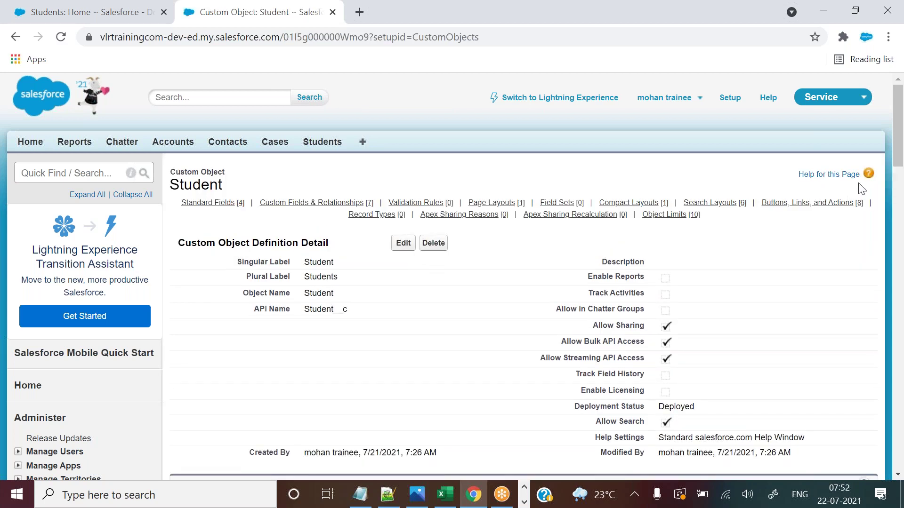
pyautogui.moveTo(899, 124); pyautogui.dragTo(896, 209)
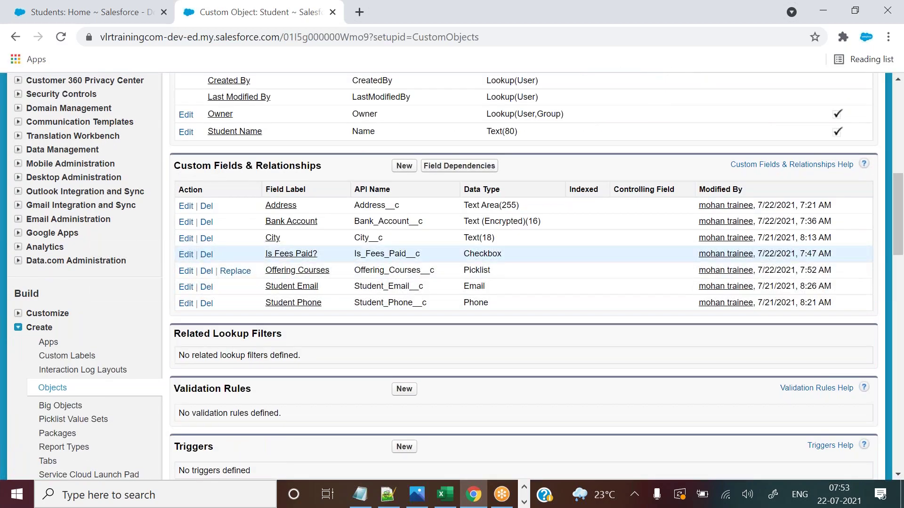
# View the Offering Courses field details, then open the first recent student record.
pyautogui.click(308, 273)
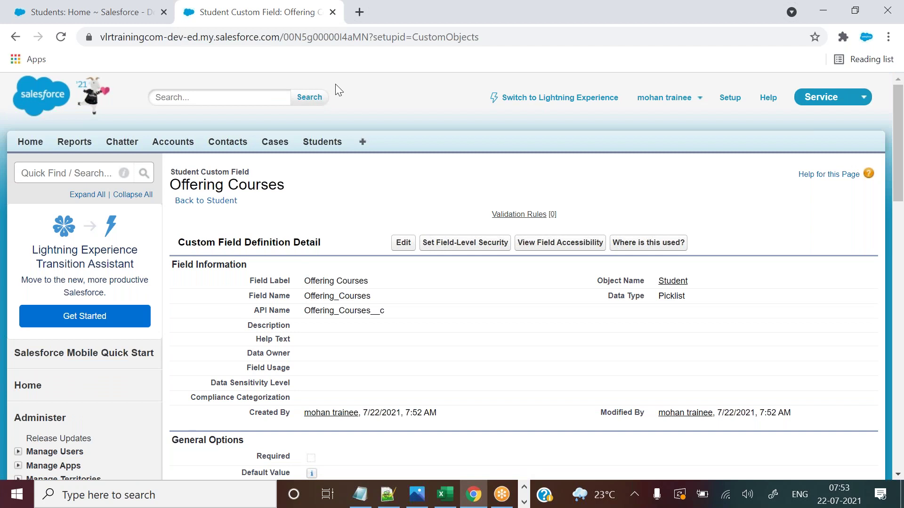
pyautogui.click(76, 12)
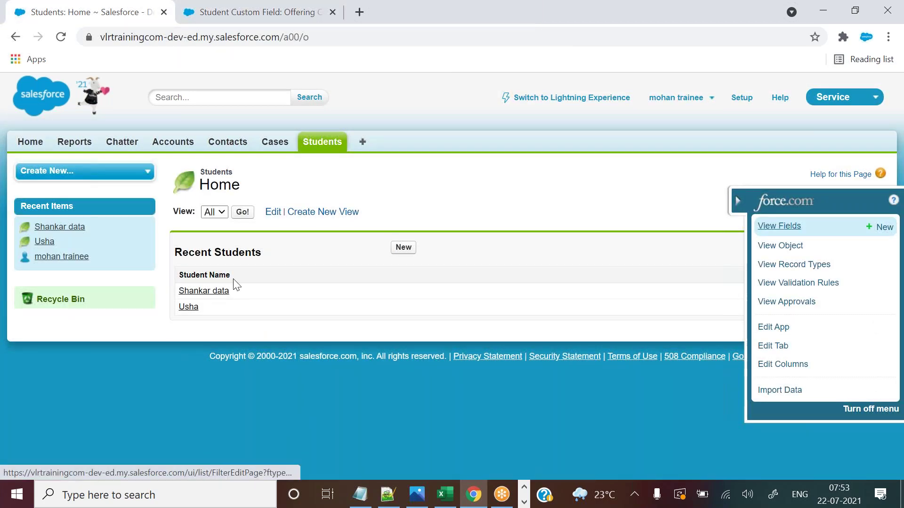
pyautogui.click(222, 293)
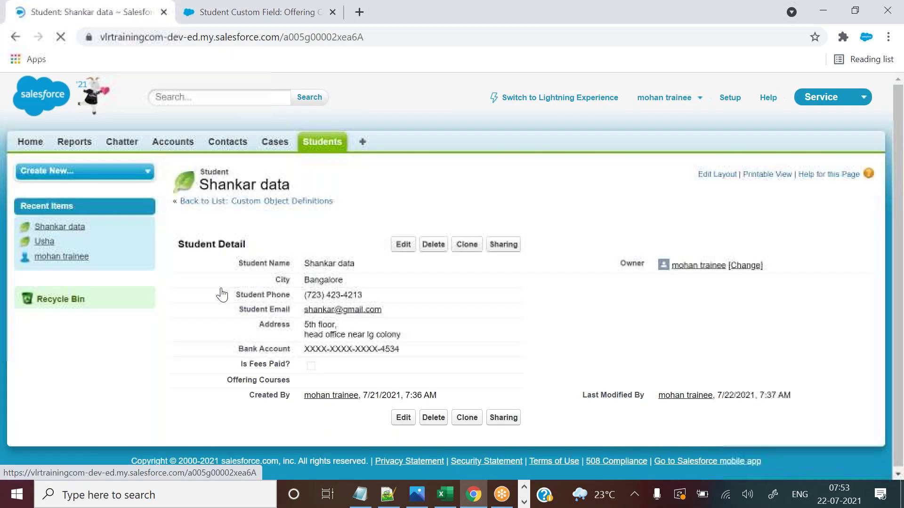
# Try inline edits to the name and Offering Courses, discard them, and open the full edit form.
pyautogui.doubleClick(361, 272)
pyautogui.click(357, 267)
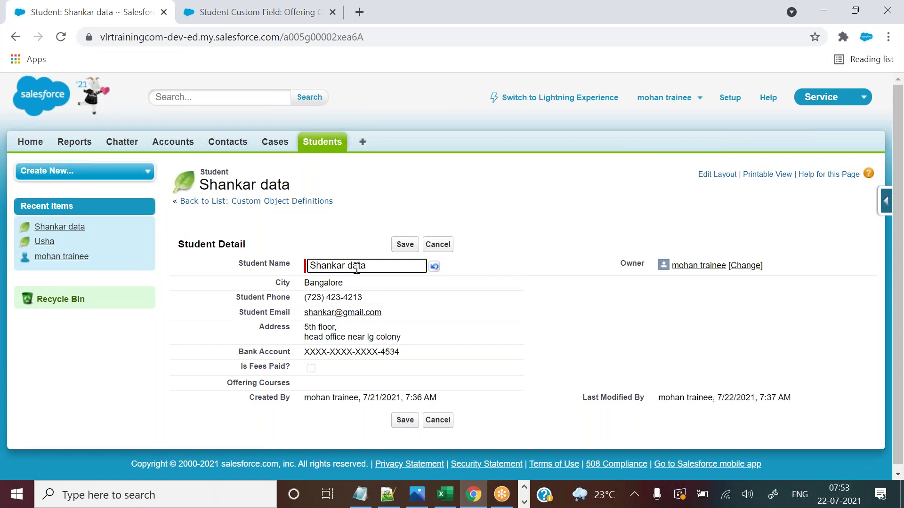
pyautogui.doubleClick(357, 266)
pyautogui.press('BackSpace')
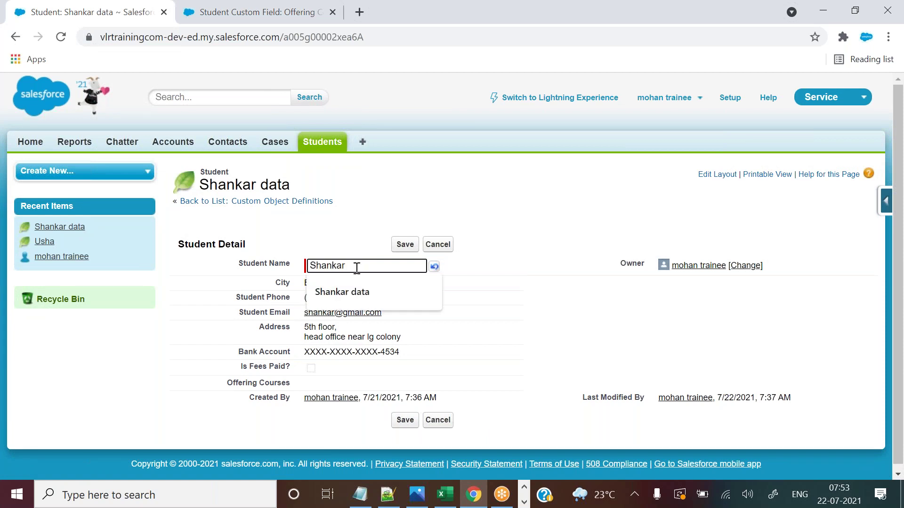
pyautogui.click(590, 306)
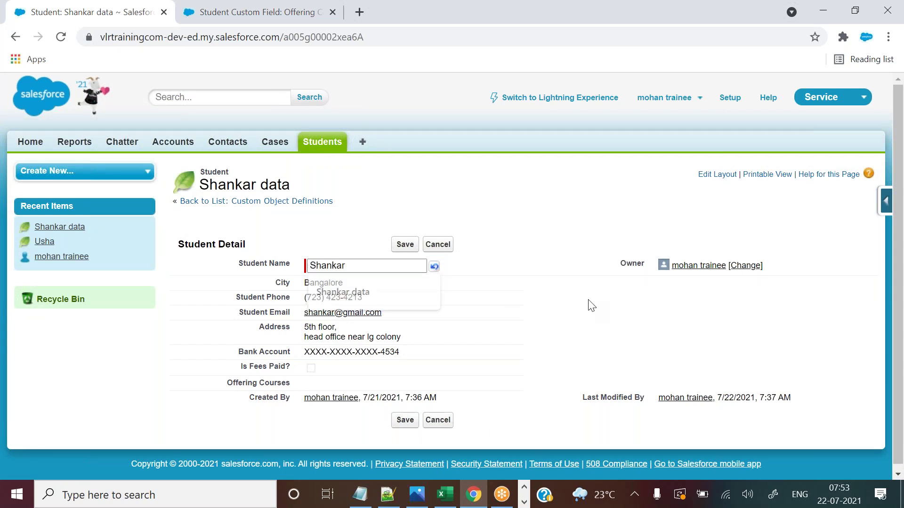
pyautogui.doubleClick(325, 383)
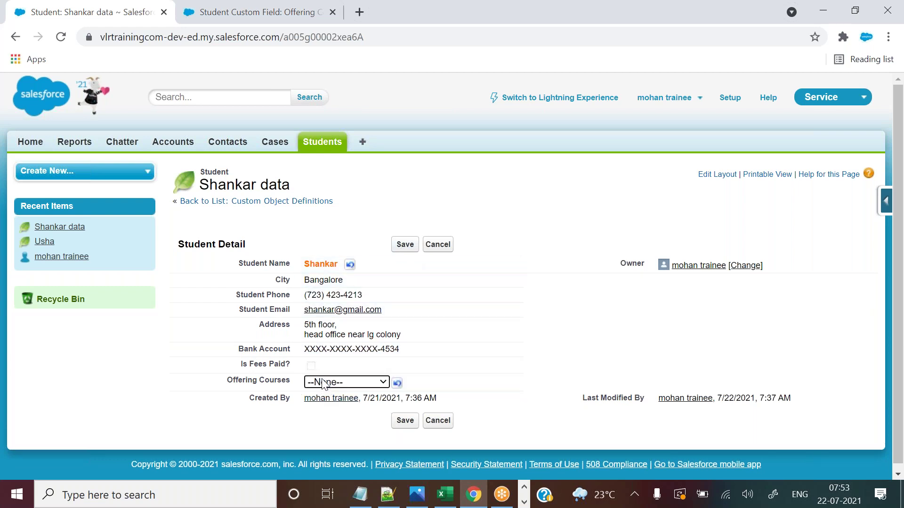
pyautogui.click(431, 248)
pyautogui.click(409, 247)
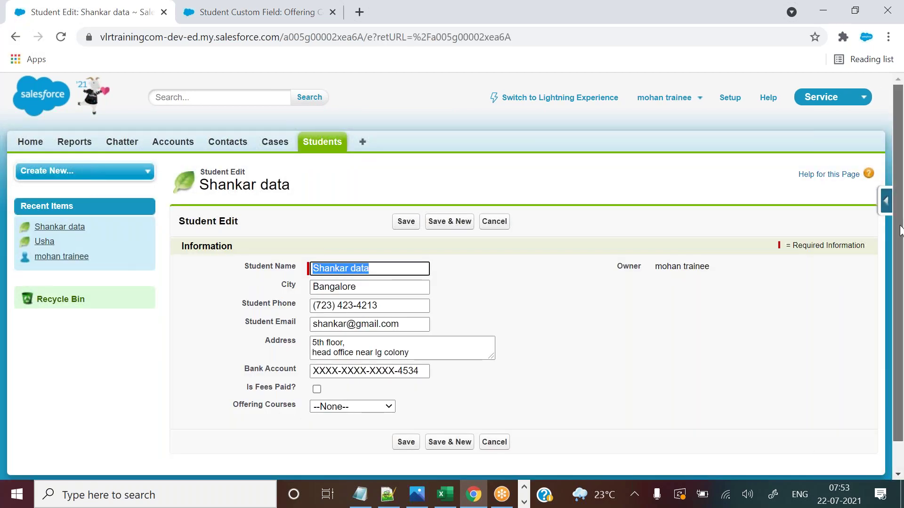
# Look over the Offering Courses options on the edit form, then switch to the field's definition page.
pyautogui.scroll(-1, 367, 383)
pyautogui.moveTo(234, 394); pyautogui.dragTo(331, 398)
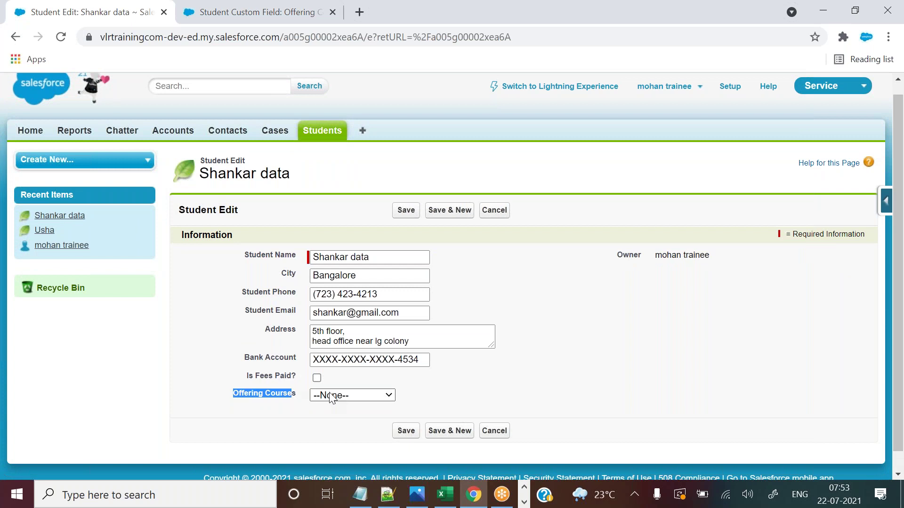
pyautogui.click(331, 398)
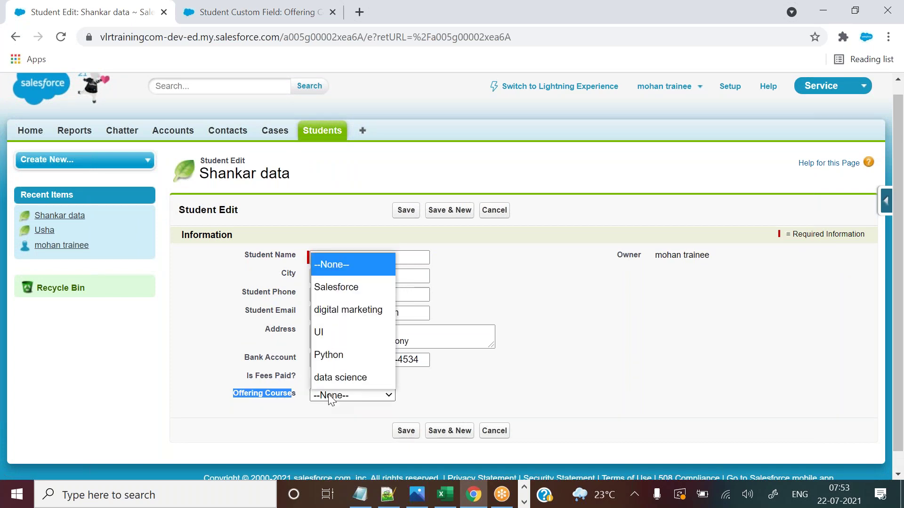
pyautogui.click(336, 412)
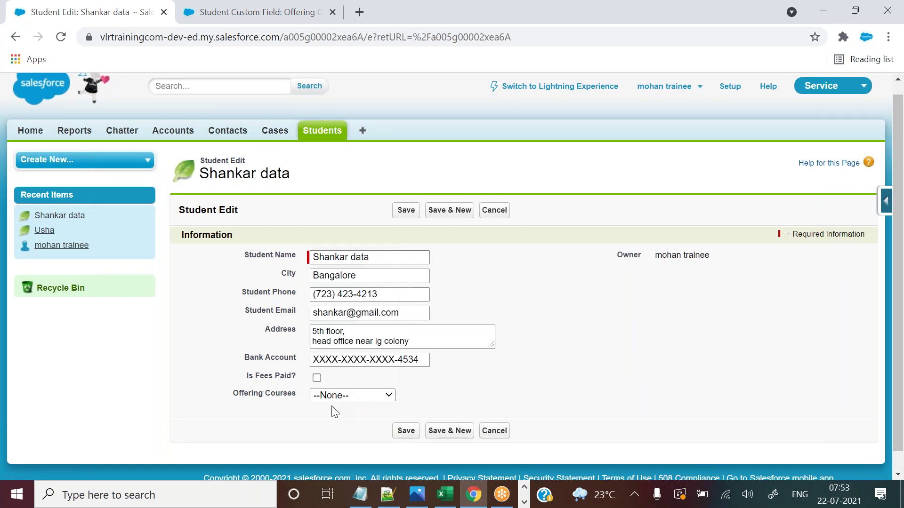
pyautogui.click(357, 396)
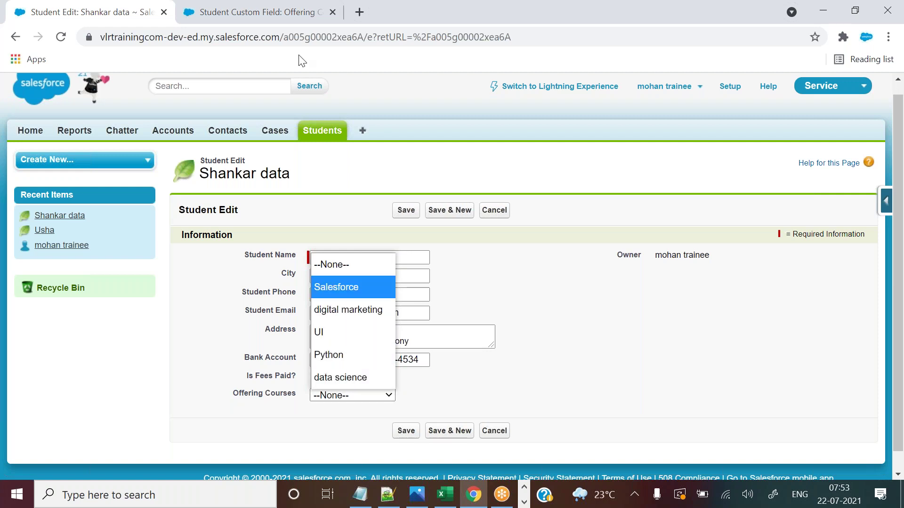
pyautogui.click(274, 7)
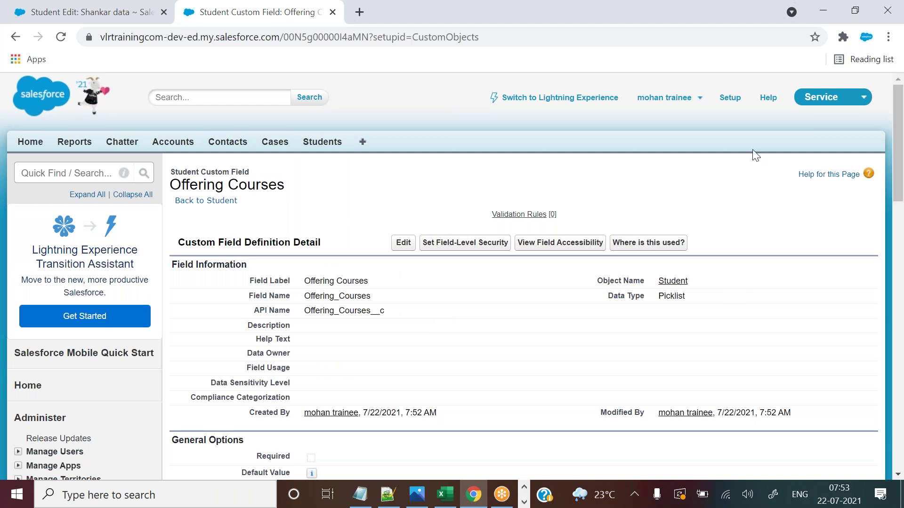
# Reopen Offering Courses from the Student object and inspect its values, Salesforce through data science.
pyautogui.click(212, 204)
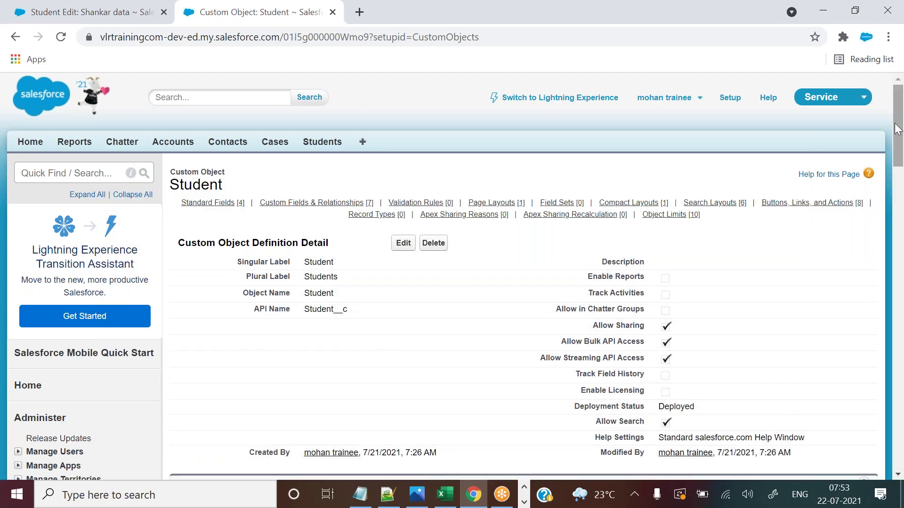
pyautogui.scroll(-7, 335, 350)
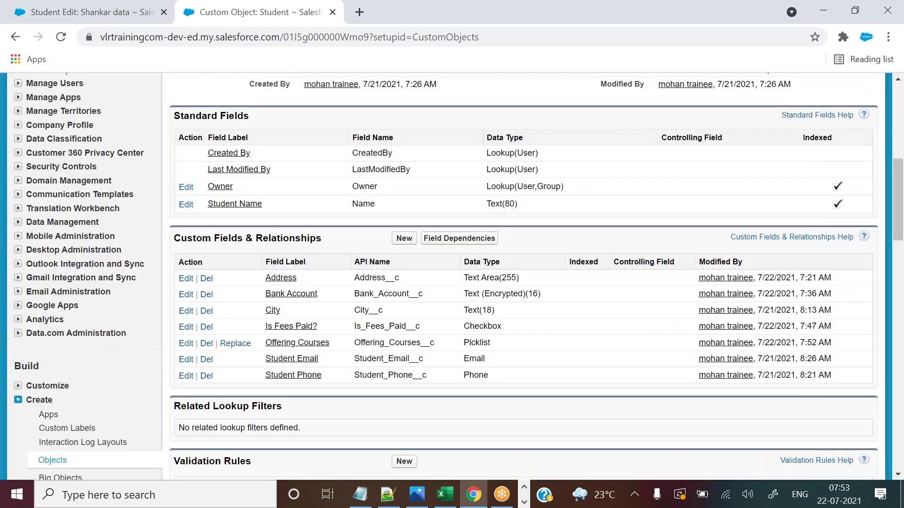
pyautogui.click(297, 343)
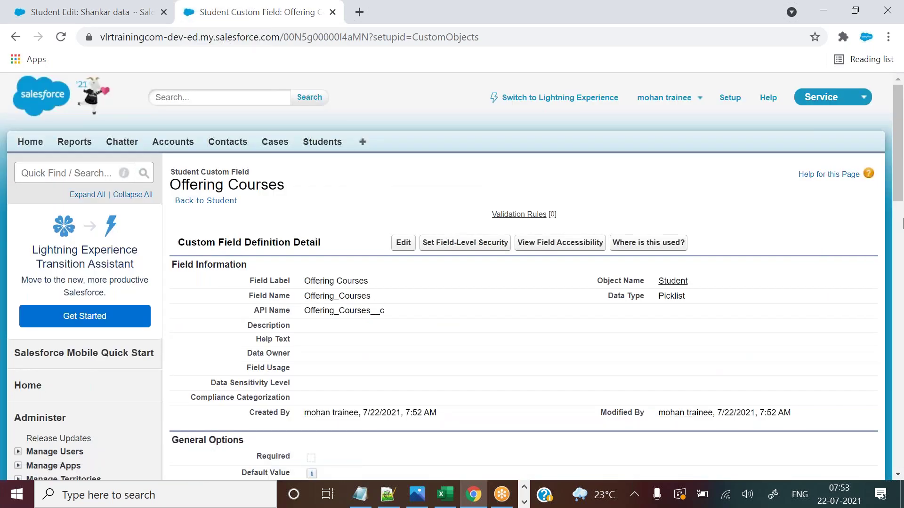
pyautogui.moveTo(896, 155); pyautogui.dragTo(901, 302)
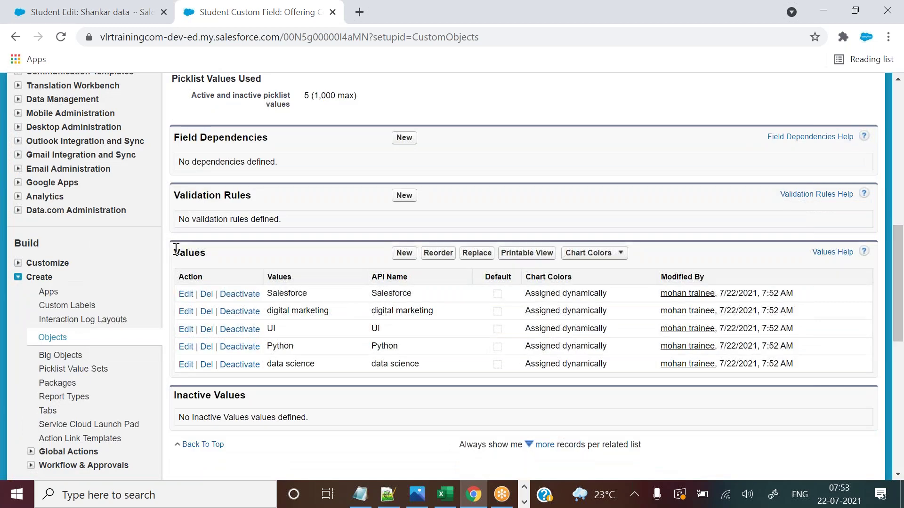
pyautogui.moveTo(176, 251); pyautogui.dragTo(214, 253)
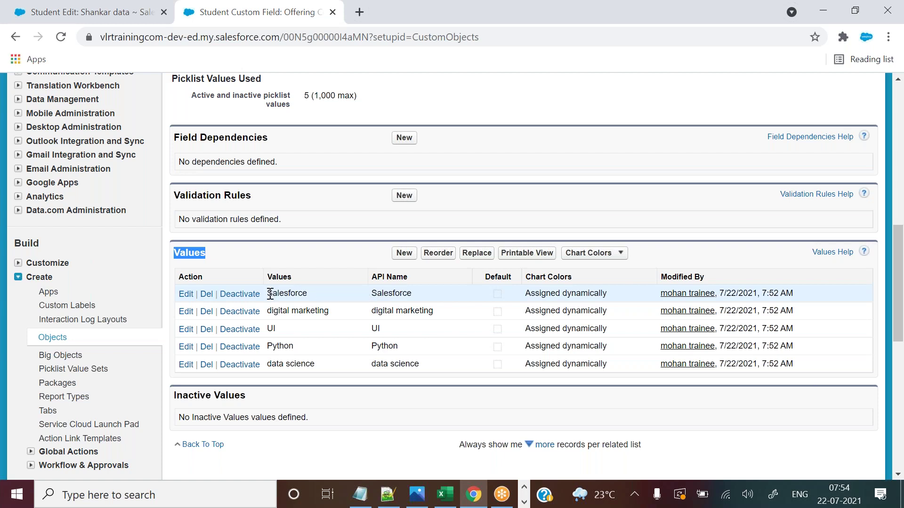
pyautogui.moveTo(267, 293); pyautogui.dragTo(302, 293)
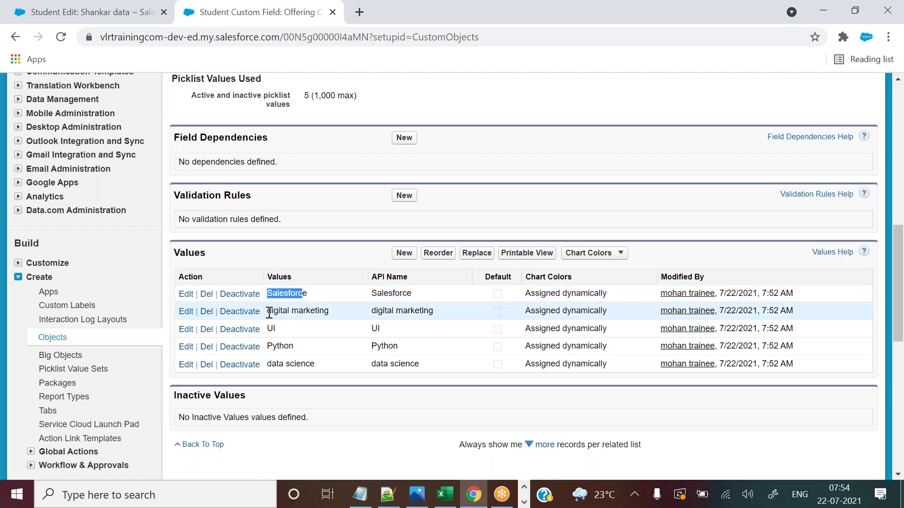
pyautogui.moveTo(372, 293); pyautogui.dragTo(414, 292)
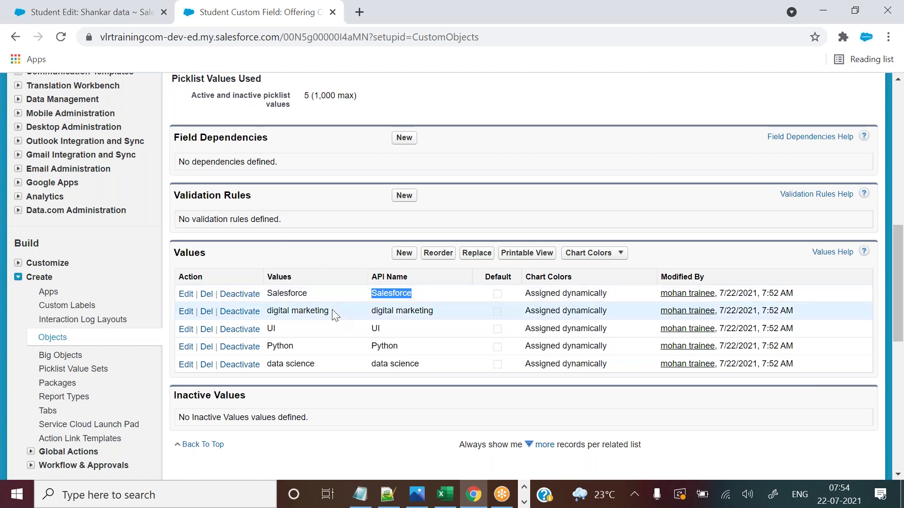
pyautogui.moveTo(267, 311); pyautogui.dragTo(329, 315)
pyautogui.moveTo(267, 294); pyautogui.dragTo(277, 329)
# Compare the form's course options with the field's defined values, leaving Offering Courses at --None--.
pyautogui.click(113, 10)
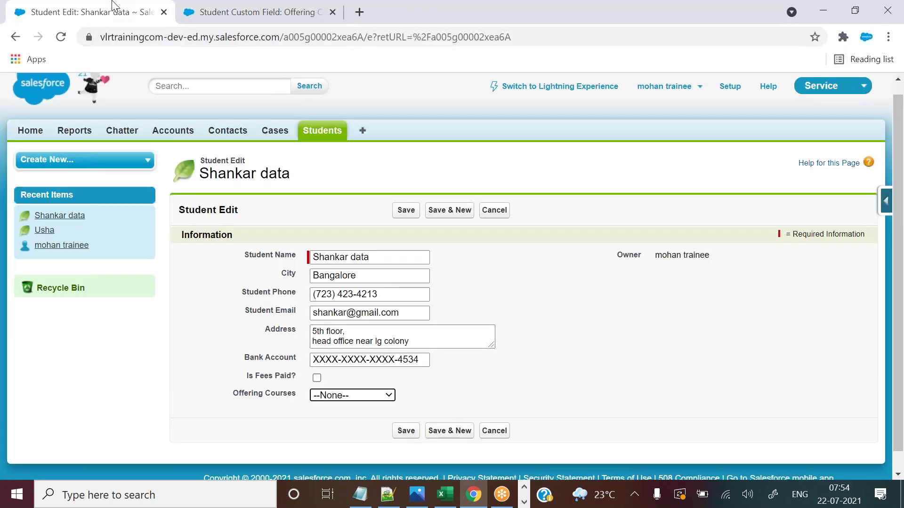
pyautogui.click(354, 397)
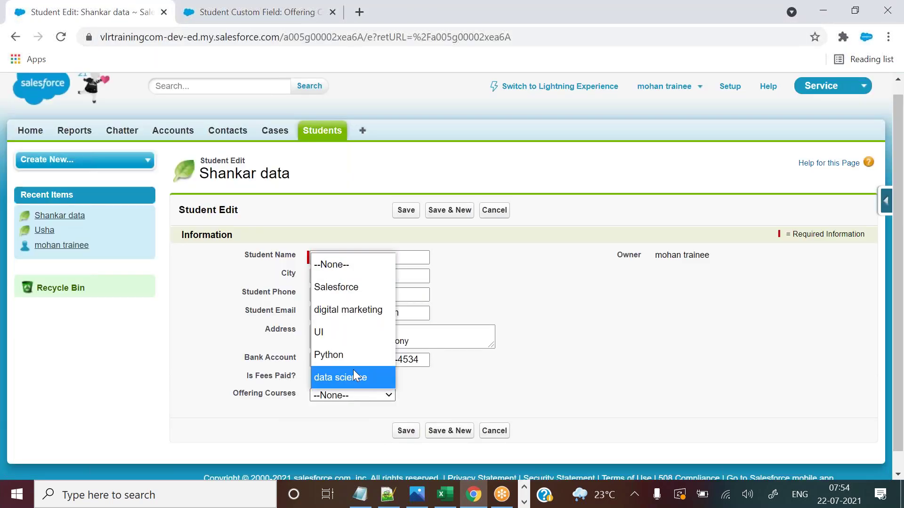
pyautogui.click(510, 278)
pyautogui.moveTo(510, 278); pyautogui.dragTo(367, 101)
pyautogui.click(374, 102)
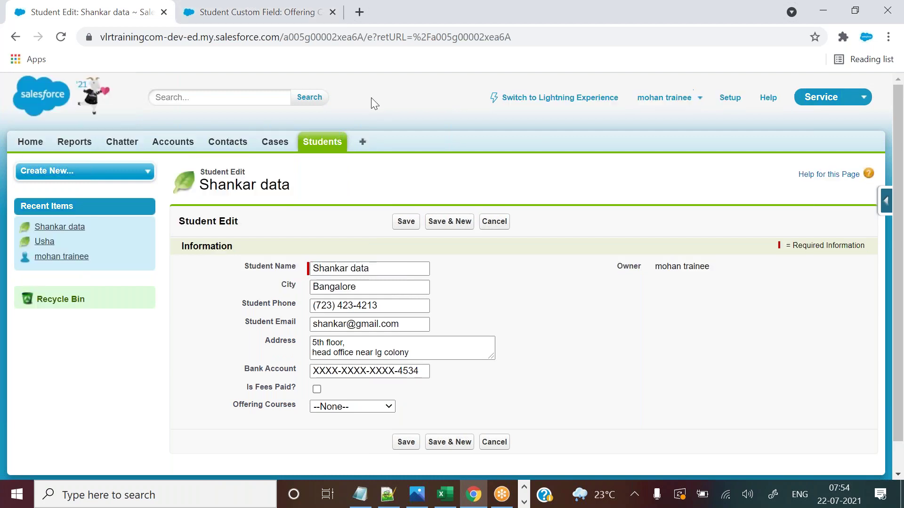
pyautogui.click(297, 8)
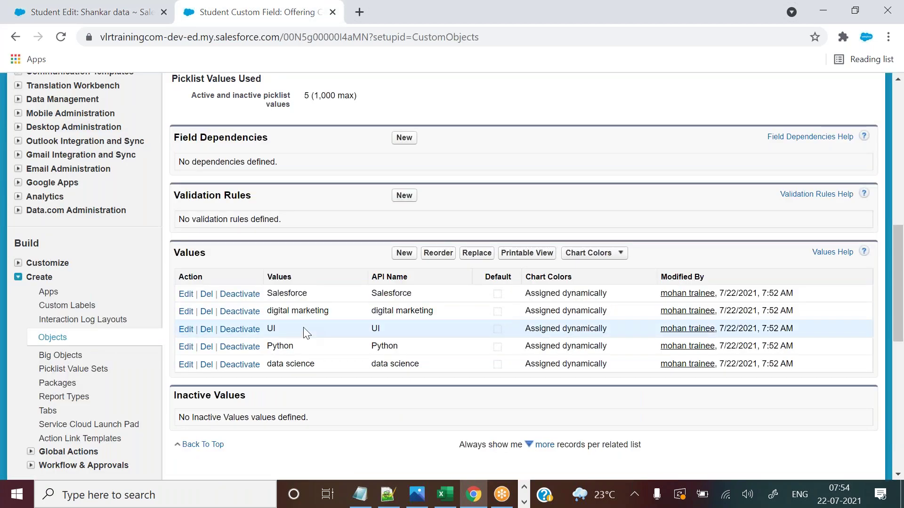
pyautogui.click(272, 299)
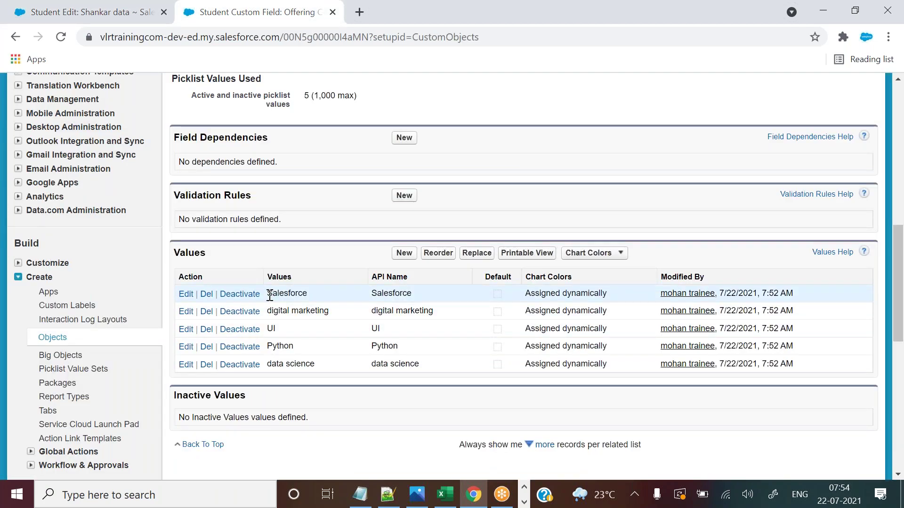
pyautogui.click(83, 9)
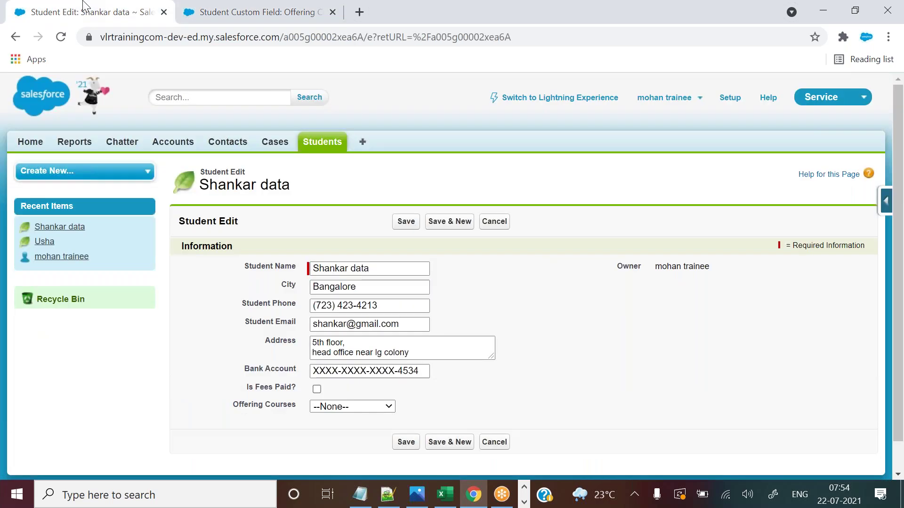
pyautogui.click(341, 408)
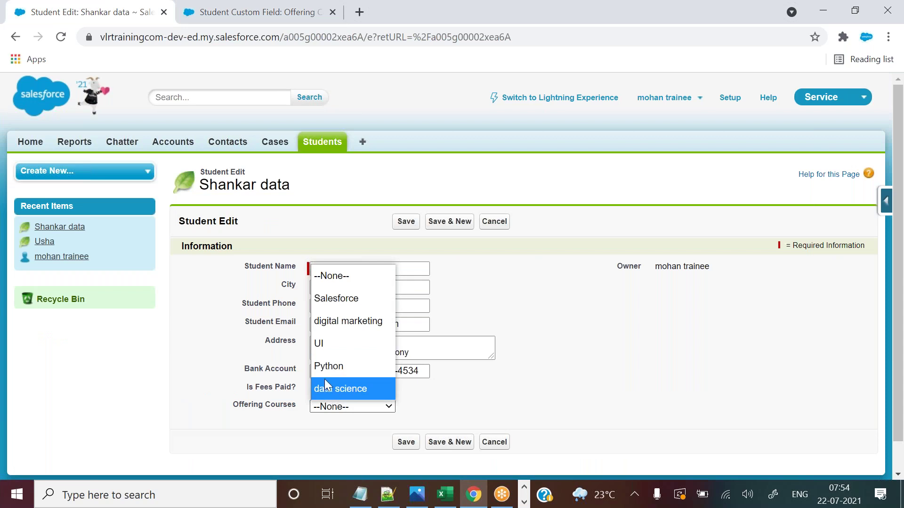
pyautogui.click(328, 227)
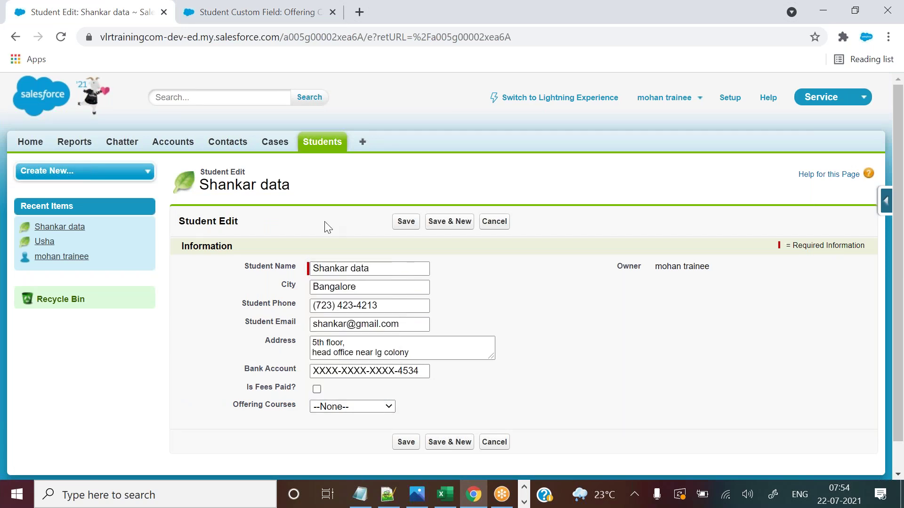
pyautogui.click(276, 11)
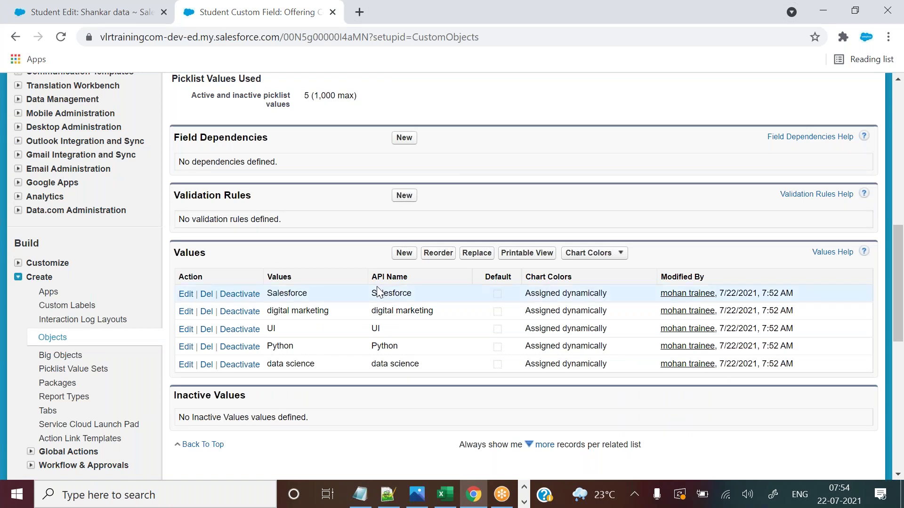
pyautogui.click(89, 12)
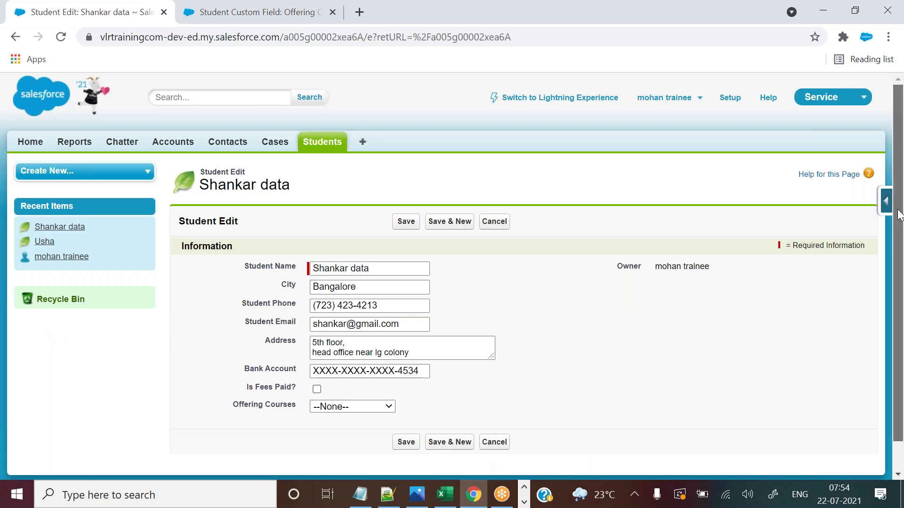
# Check the Excel Student sheet, pick data science for Offering Courses, and save the record.
pyautogui.scroll(-1, 899, 214)
pyautogui.click(337, 377)
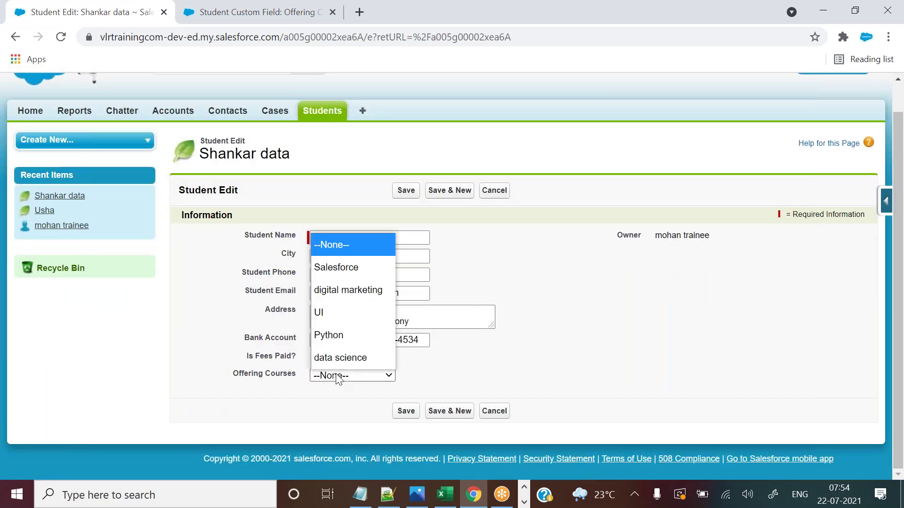
pyautogui.click(445, 494)
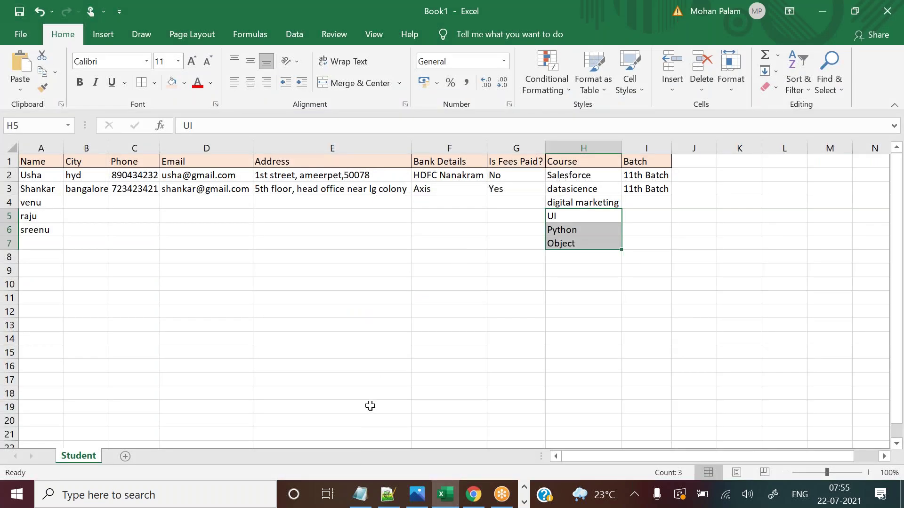
pyautogui.hotkey('alt', 'Tab')
pyautogui.click(349, 379)
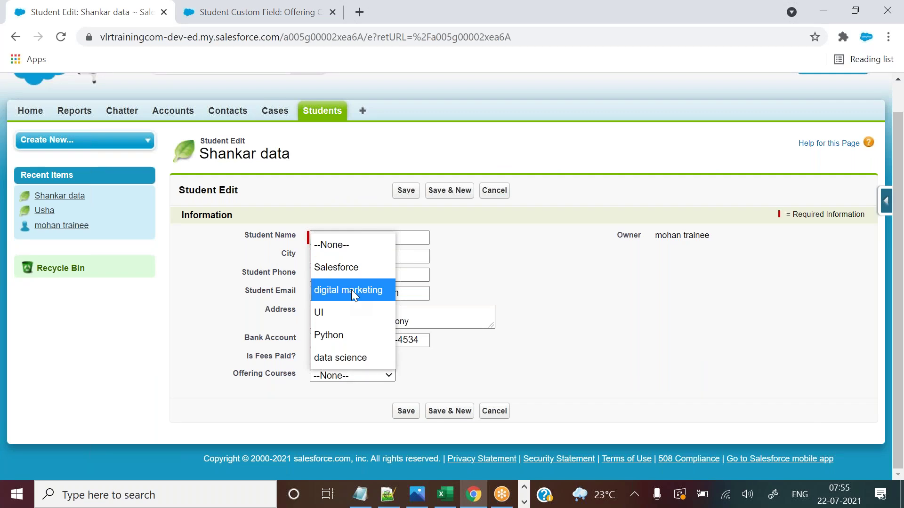
pyautogui.click(345, 363)
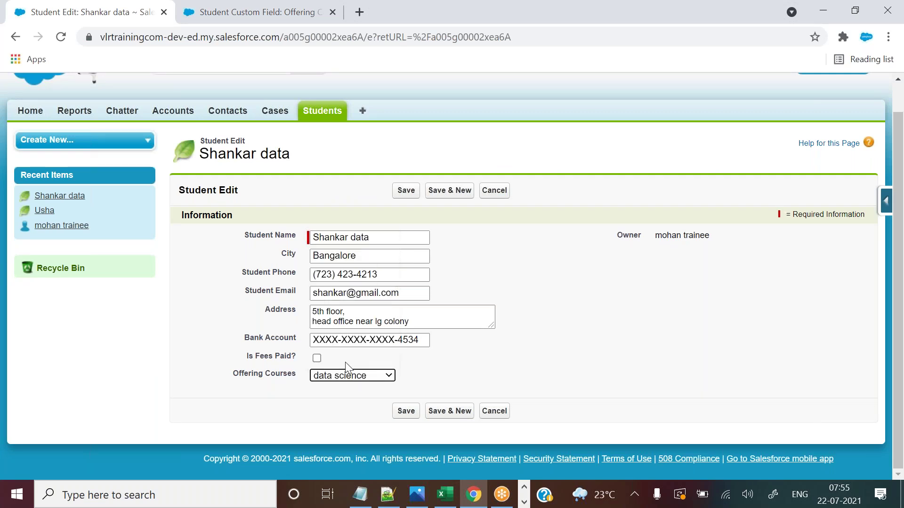
pyautogui.click(403, 413)
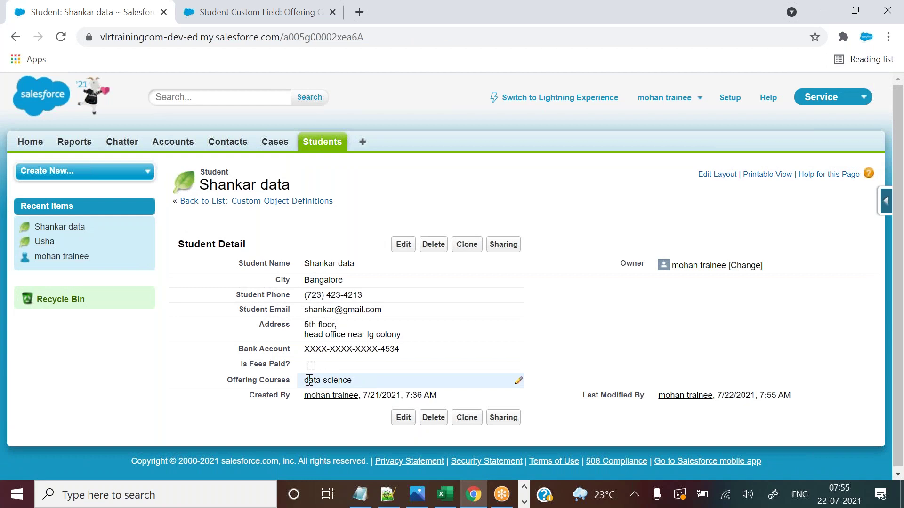
# Reopen the record, briefly switch the course to Python, restore data science, and save again.
pyautogui.click(405, 245)
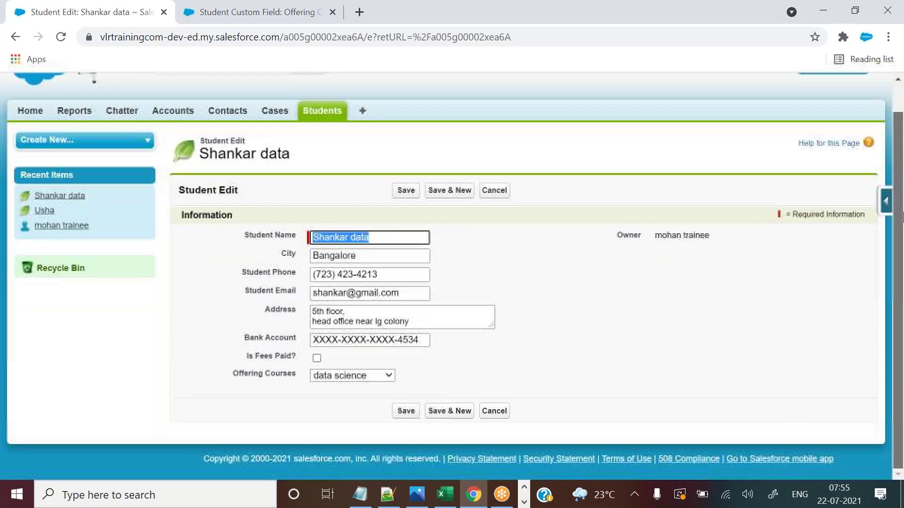
pyautogui.scroll(-1, 900, 216)
pyautogui.click(352, 375)
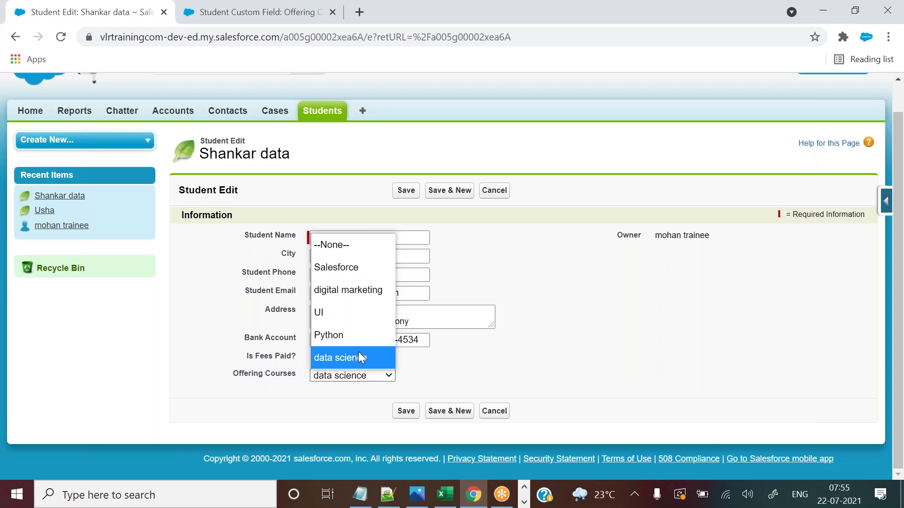
pyautogui.click(437, 384)
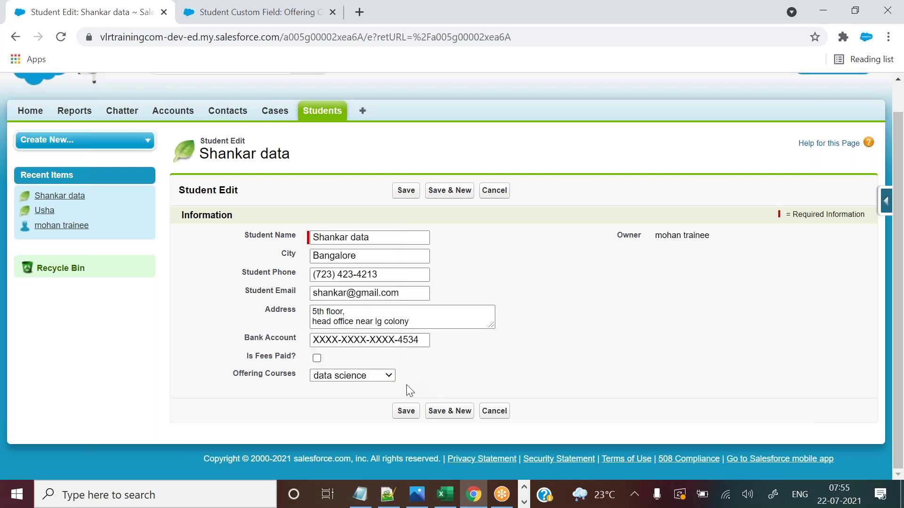
pyautogui.click(361, 375)
pyautogui.click(340, 335)
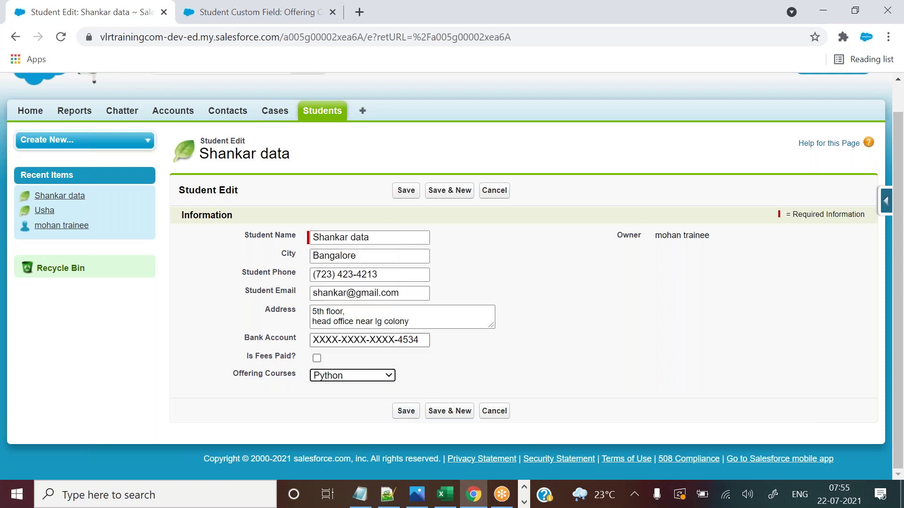
pyautogui.click(364, 375)
pyautogui.click(340, 357)
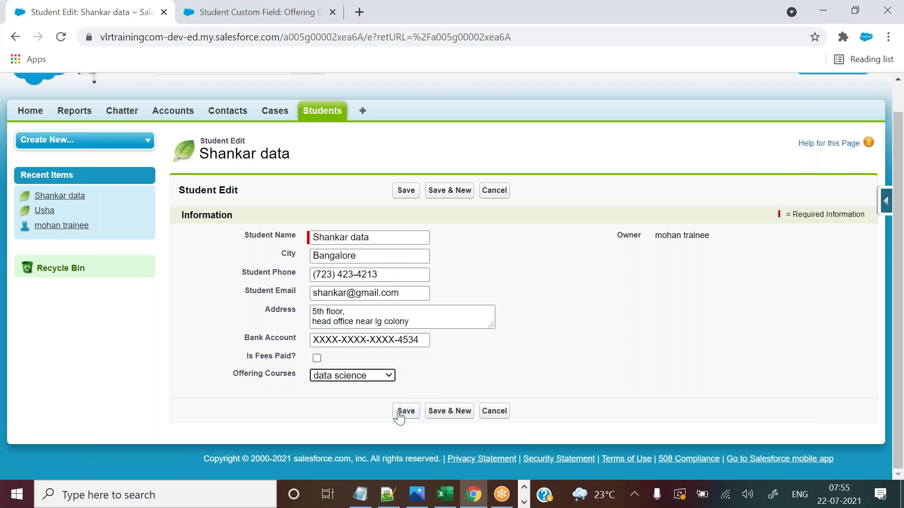
pyautogui.click(399, 416)
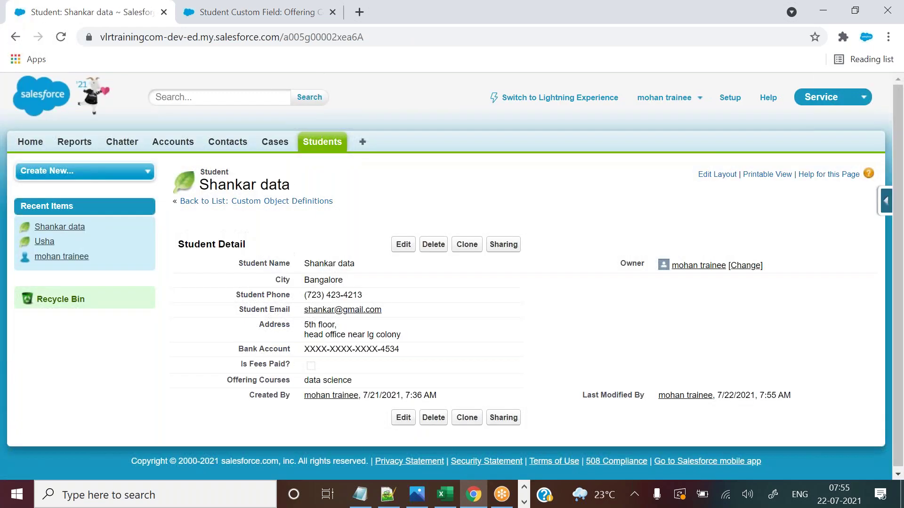
# Open the Hyderabad student's record from Recent Students and save Offering Courses as Salesforce.
pyautogui.click(319, 147)
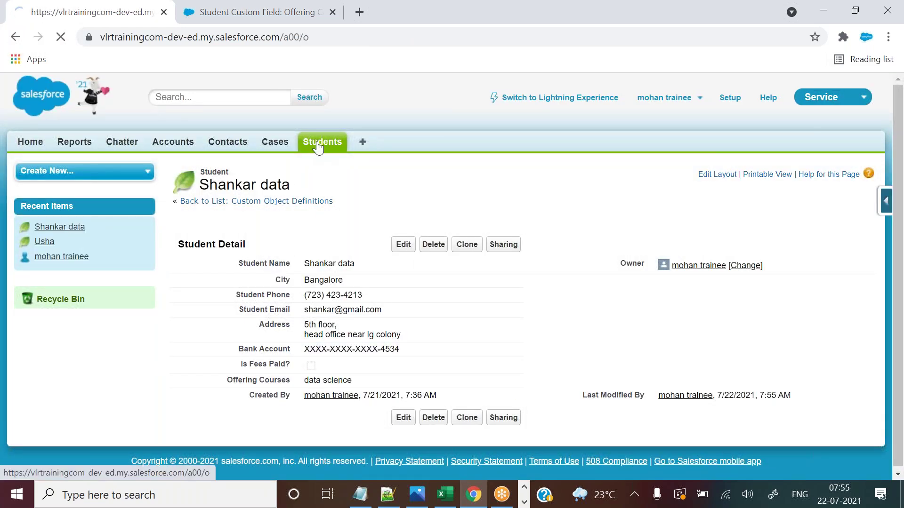
pyautogui.click(189, 307)
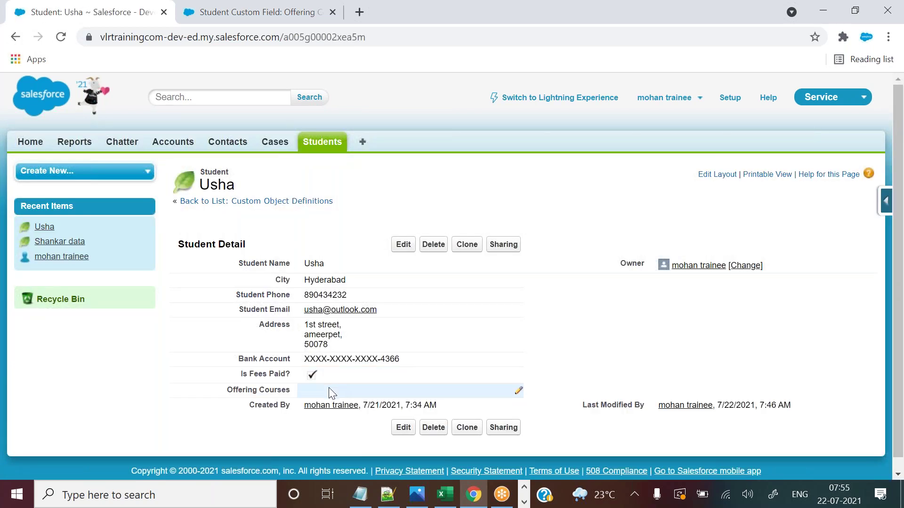
pyautogui.doubleClick(329, 391)
pyautogui.click(347, 394)
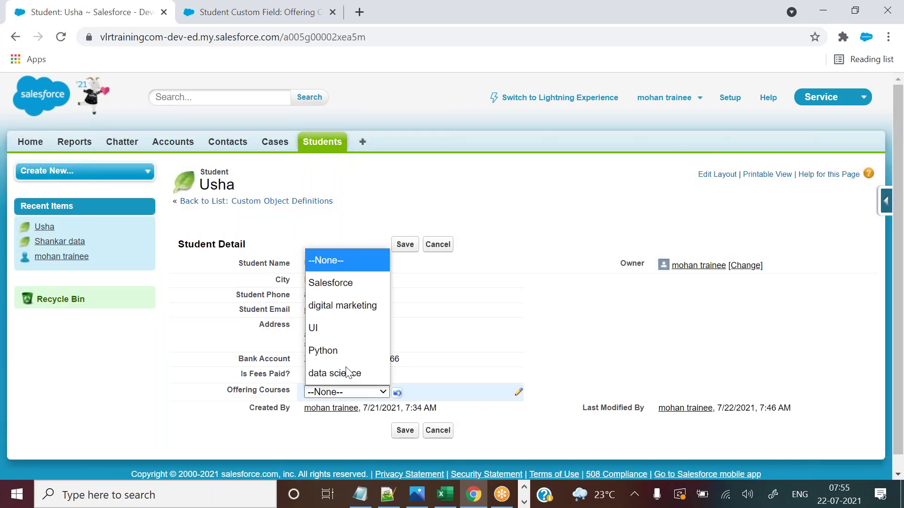
pyautogui.click(349, 285)
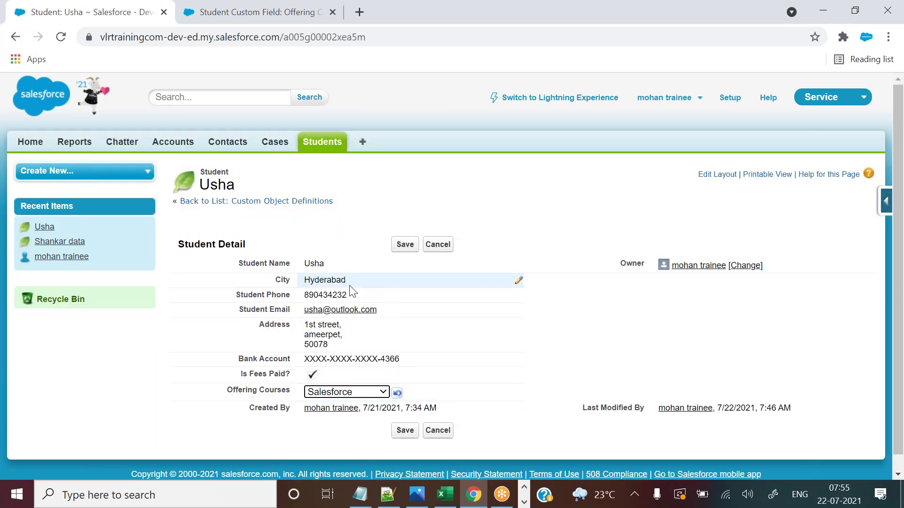
pyautogui.click(399, 247)
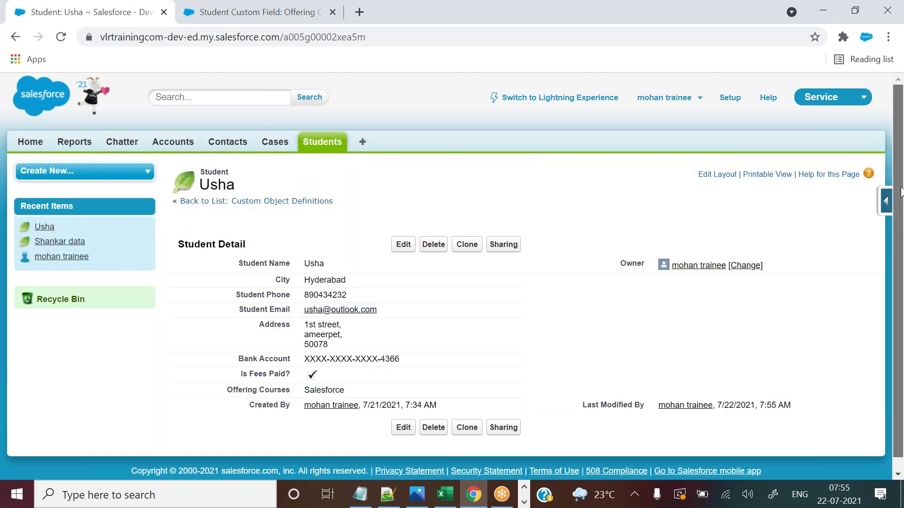
# Reopen the Offering Courses inline edit, leave Salesforce unchanged, and cancel the edit.
pyautogui.scroll(-1, 897, 188)
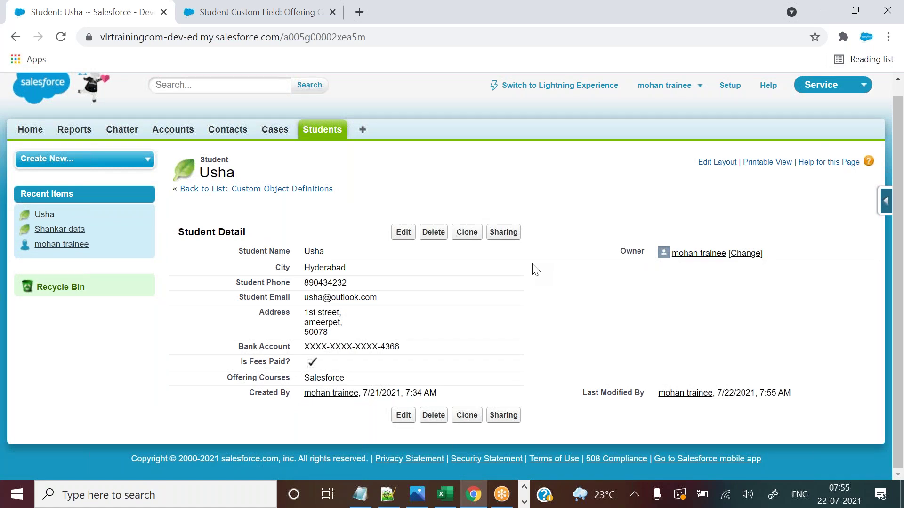
pyautogui.doubleClick(349, 378)
pyautogui.click(351, 381)
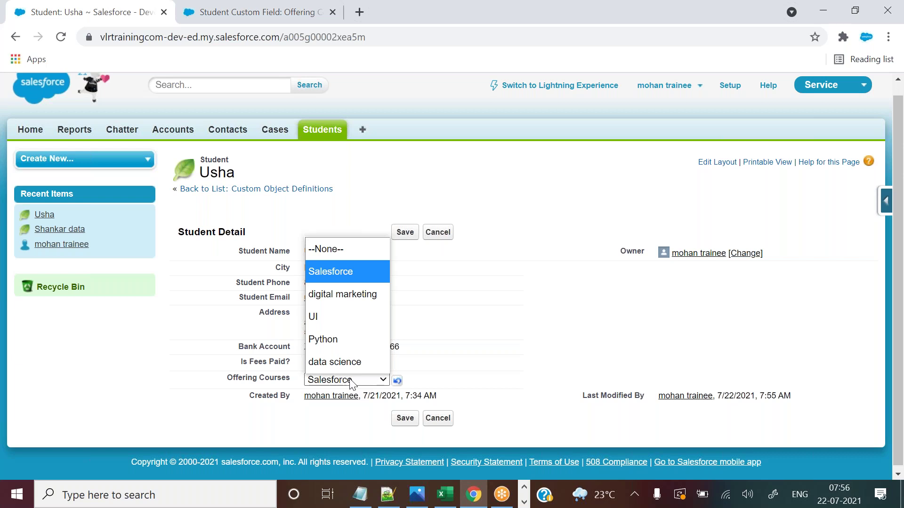
pyautogui.click(558, 322)
pyautogui.click(558, 322)
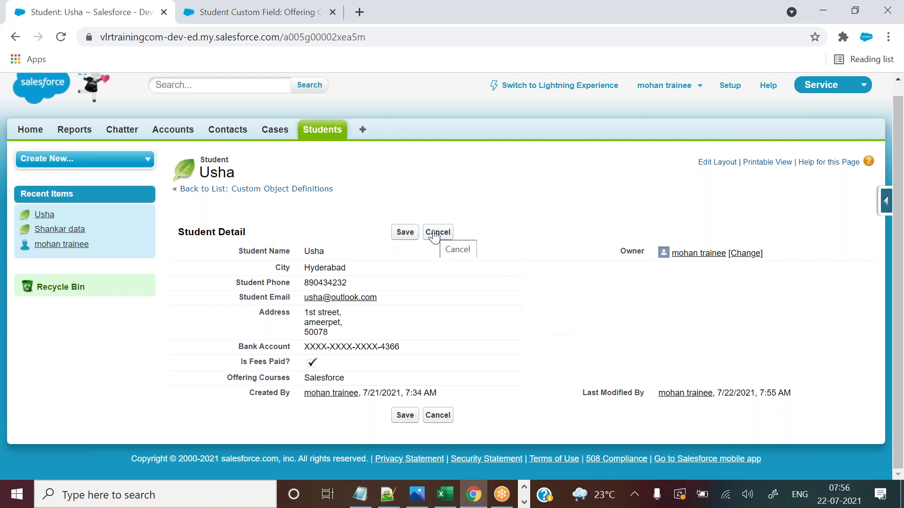
pyautogui.click(434, 234)
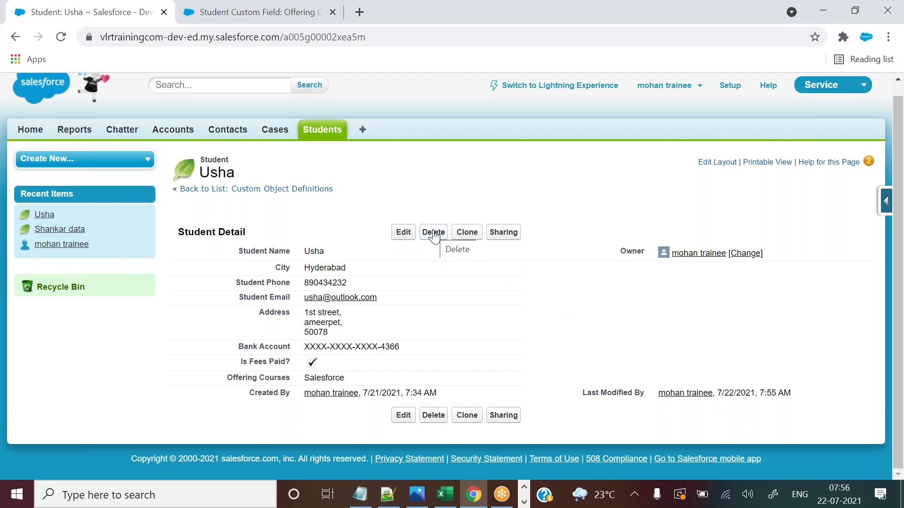
# Turn on 'Display values alphabetically' for the Offering Courses picklist and save.
pyautogui.click(306, 10)
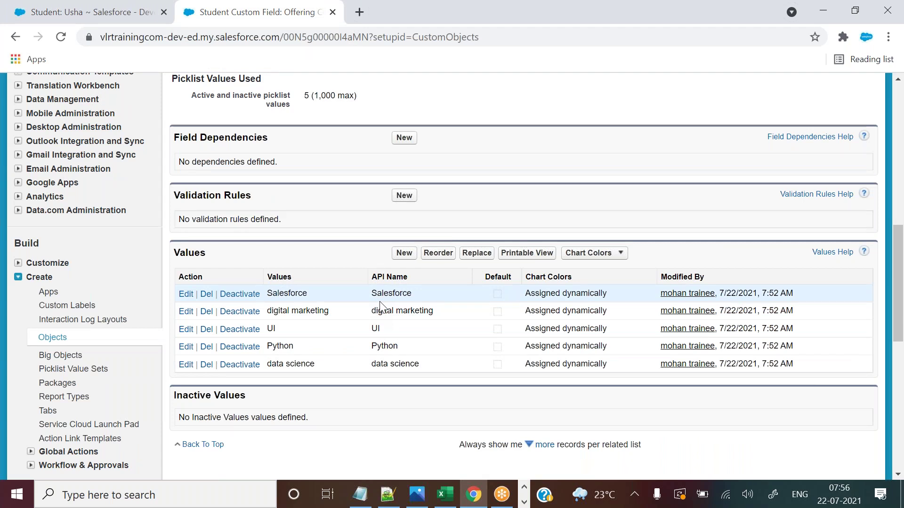
pyautogui.click(435, 261)
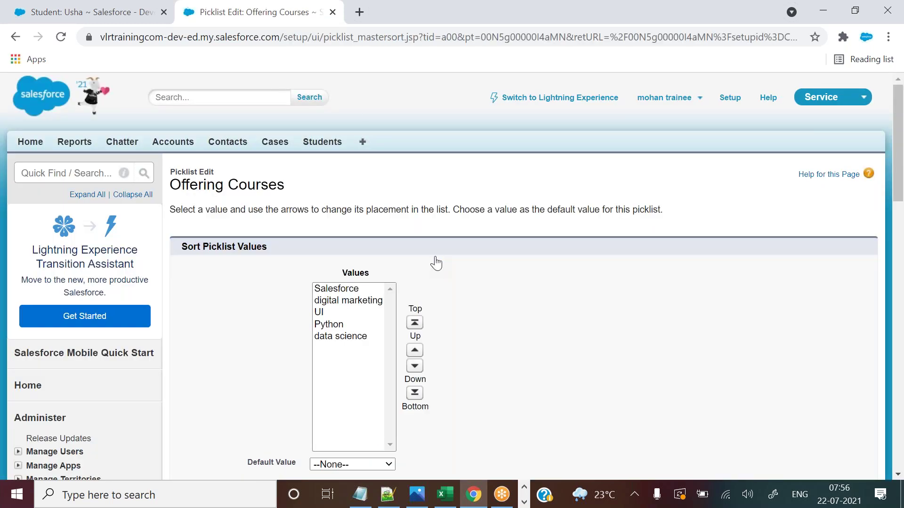
pyautogui.moveTo(898, 141); pyautogui.dragTo(901, 168)
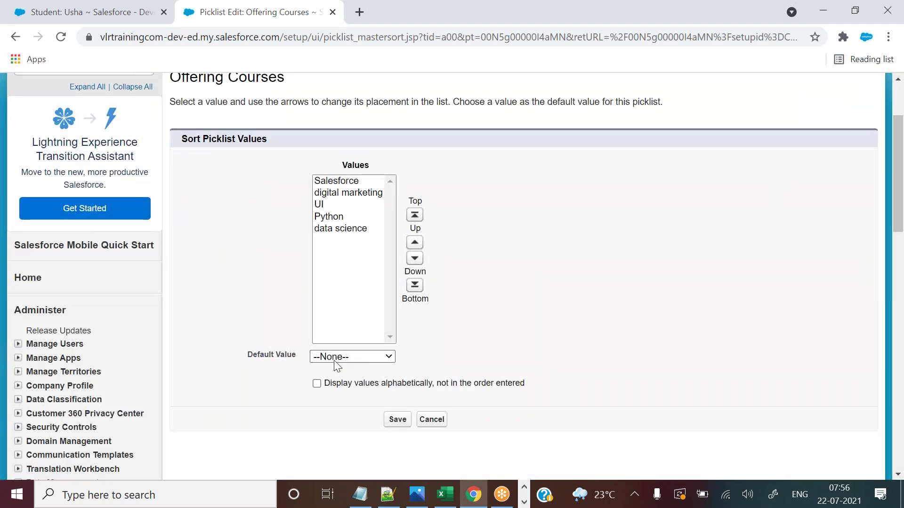
pyautogui.moveTo(325, 383); pyautogui.dragTo(431, 384)
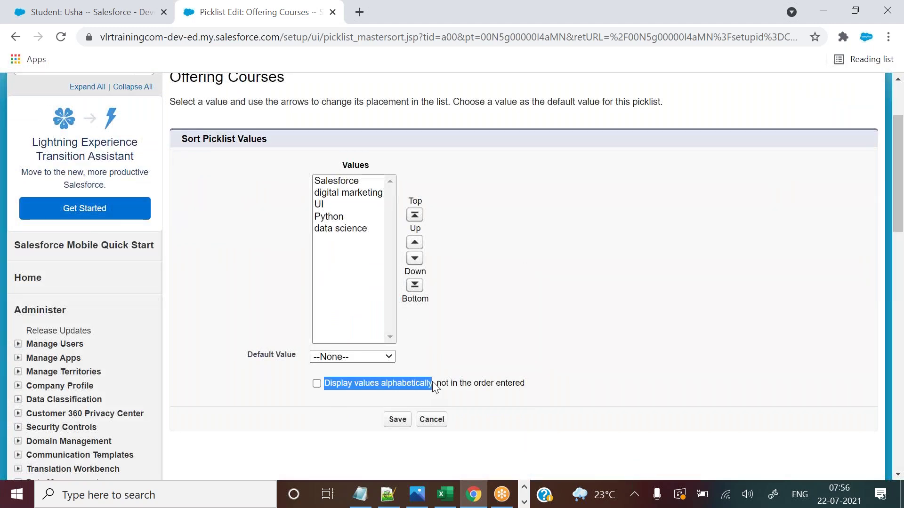
pyautogui.click(317, 385)
pyautogui.click(354, 400)
pyautogui.click(399, 423)
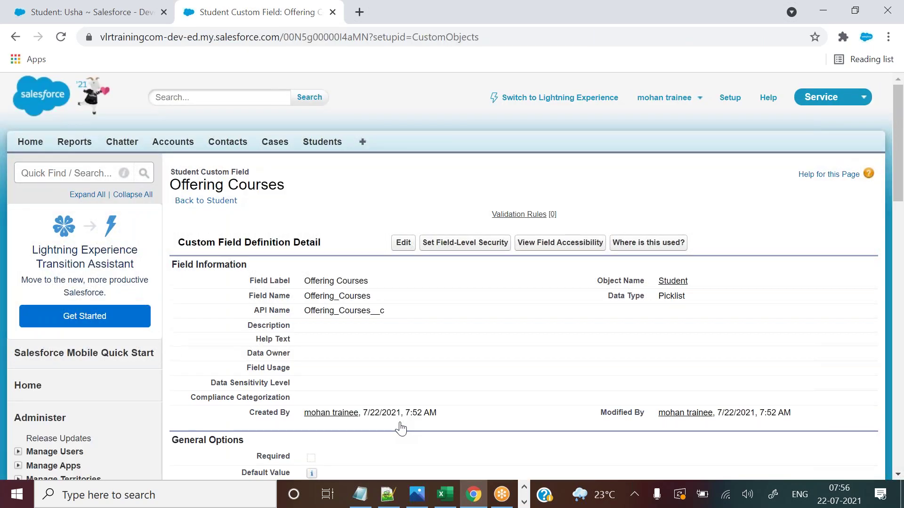
# Look over the reordered values table, then return to the Hyderabad student's record.
pyautogui.moveTo(900, 109); pyautogui.dragTo(899, 241)
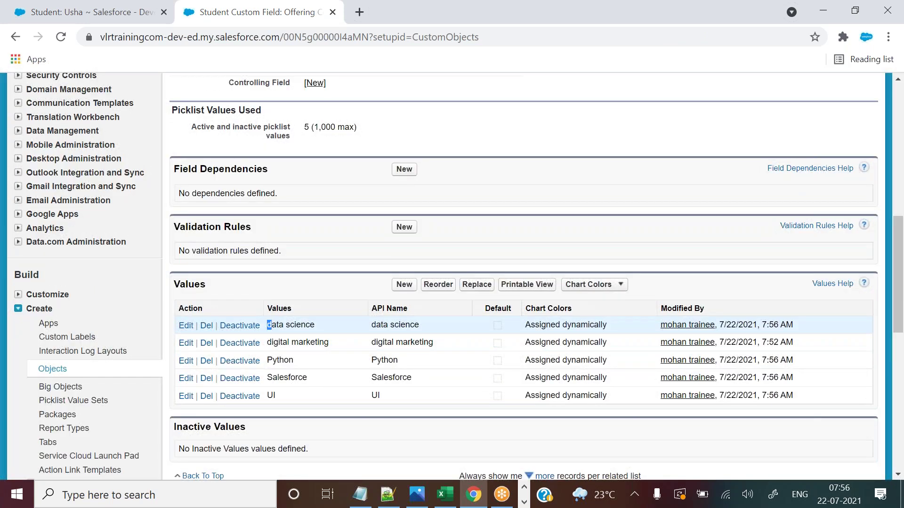
pyautogui.moveTo(267, 325); pyautogui.dragTo(324, 375)
pyautogui.click(324, 379)
pyautogui.moveTo(268, 378); pyautogui.dragTo(300, 379)
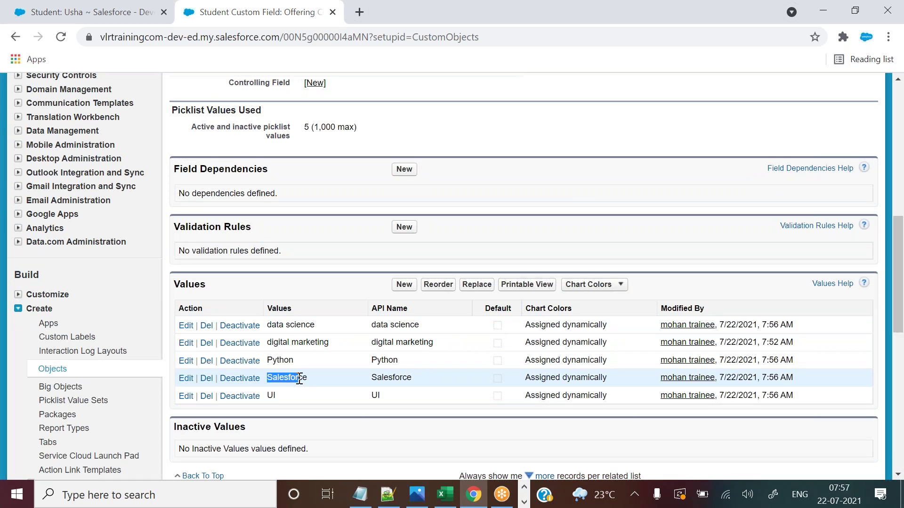
pyautogui.moveTo(267, 325); pyautogui.dragTo(299, 377)
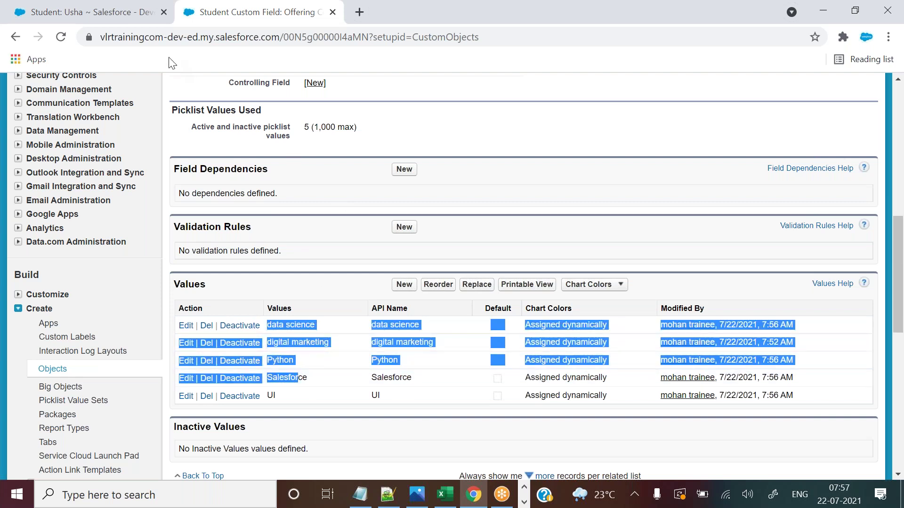
pyautogui.click(89, 12)
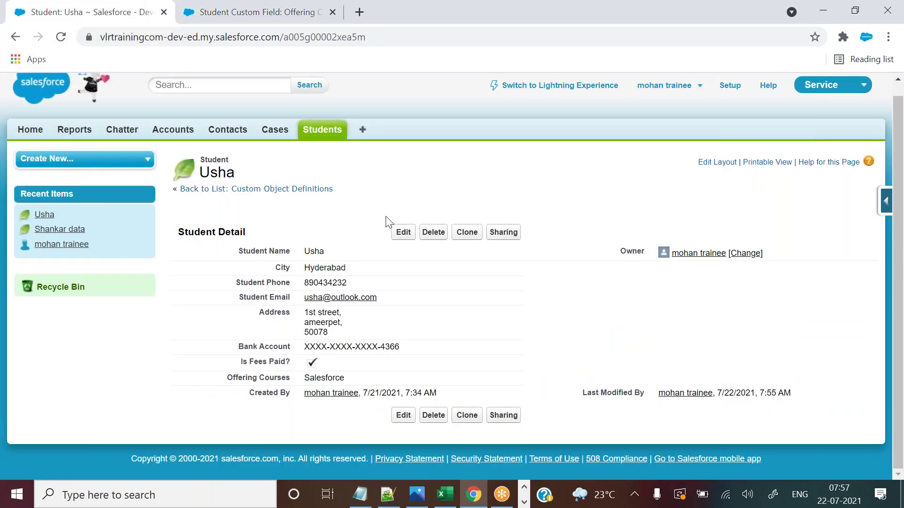
# Check the course order in the student's edit-form Offering Courses dropdown, then return to the field page.
pyautogui.click(402, 232)
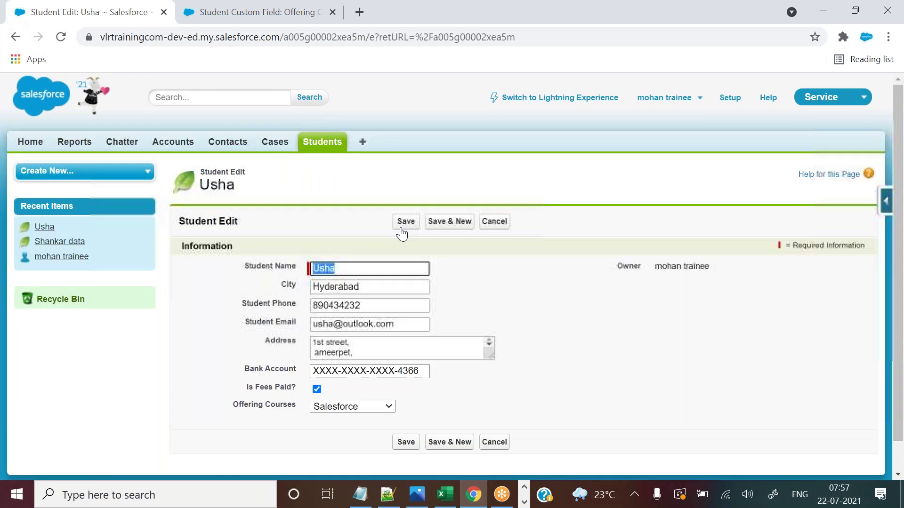
pyautogui.click(449, 36)
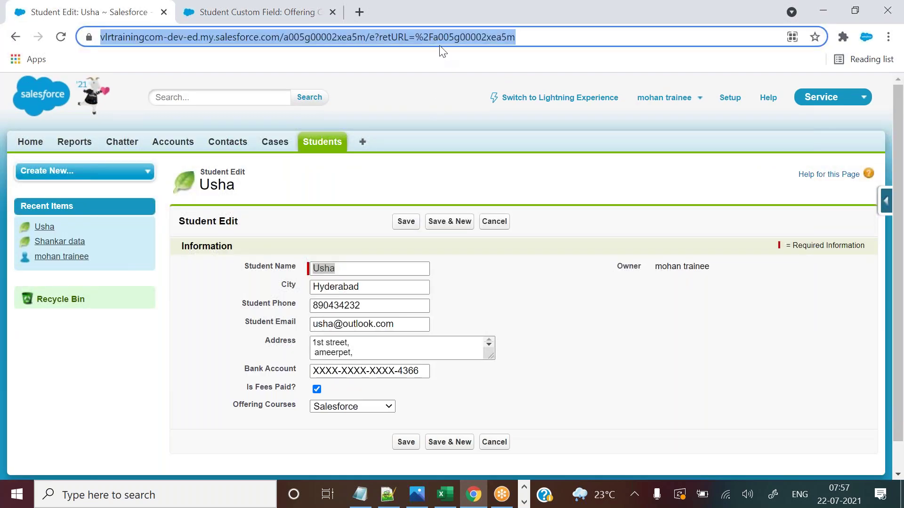
pyautogui.click(418, 107)
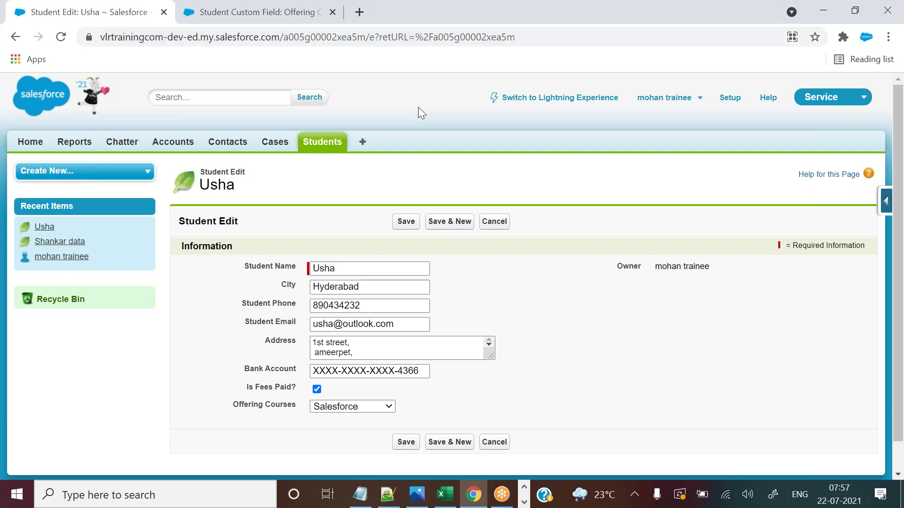
pyautogui.click(353, 408)
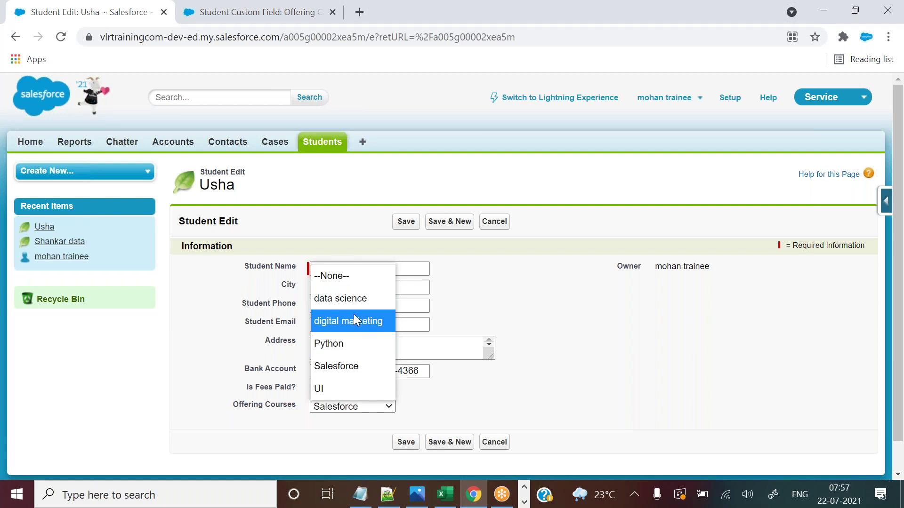
pyautogui.click(298, 7)
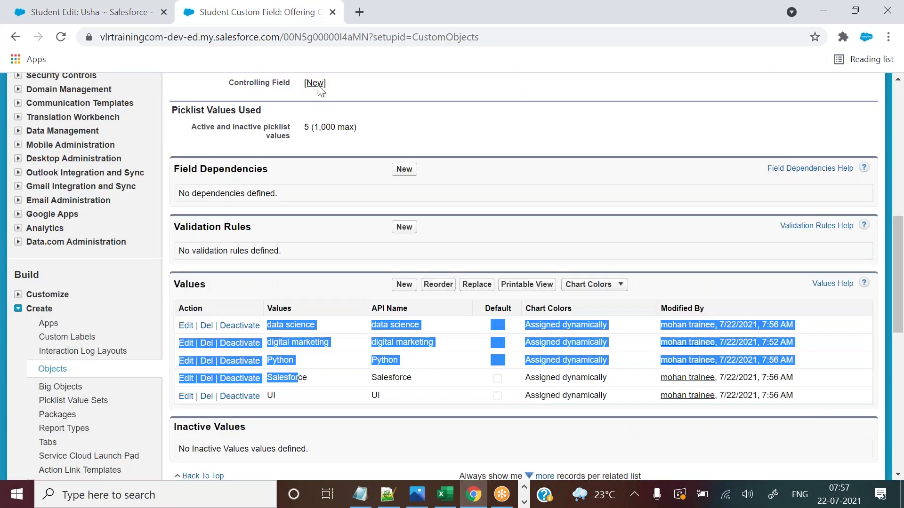
pyautogui.click(338, 286)
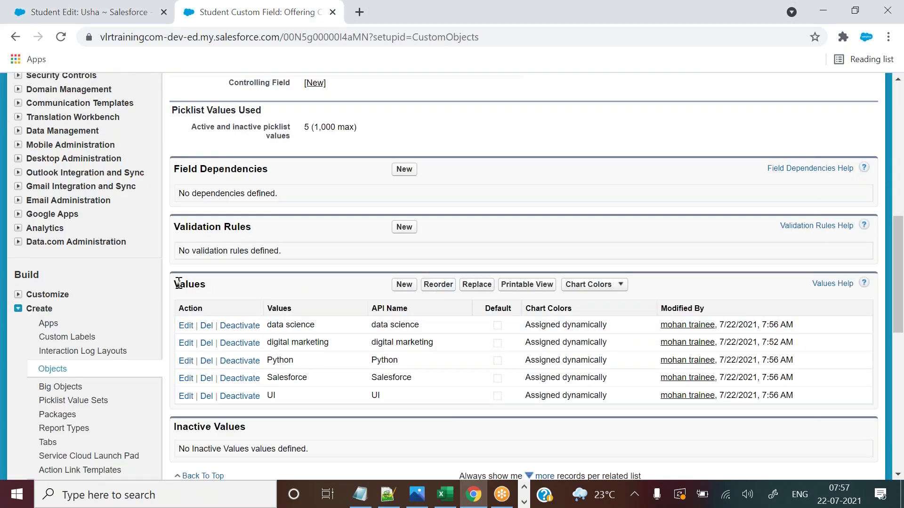
# On the Reorder page, move the Salesforce value to the top of the list and save.
pyautogui.click(439, 289)
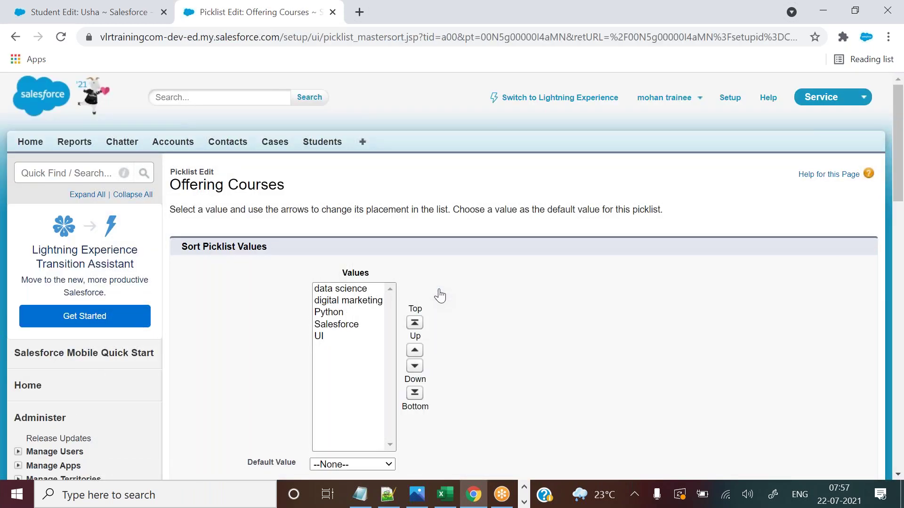
pyautogui.moveTo(895, 111); pyautogui.dragTo(897, 149)
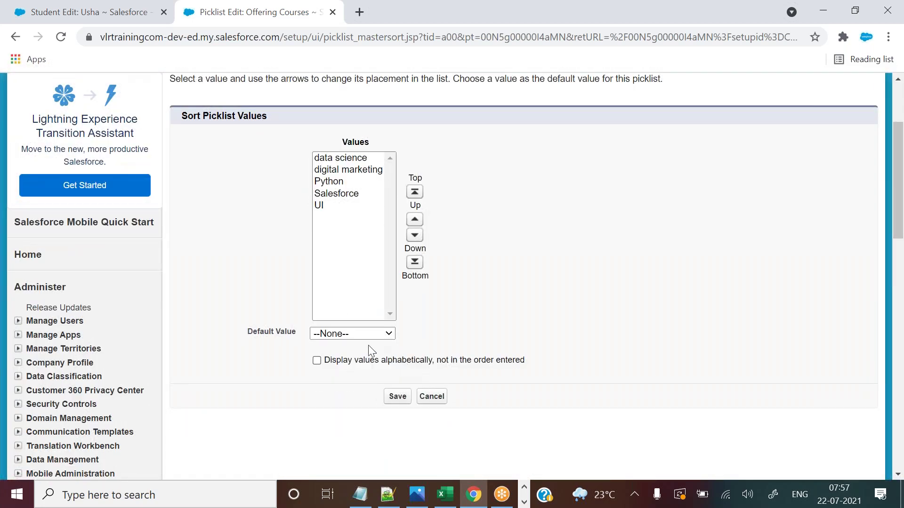
pyautogui.click(338, 193)
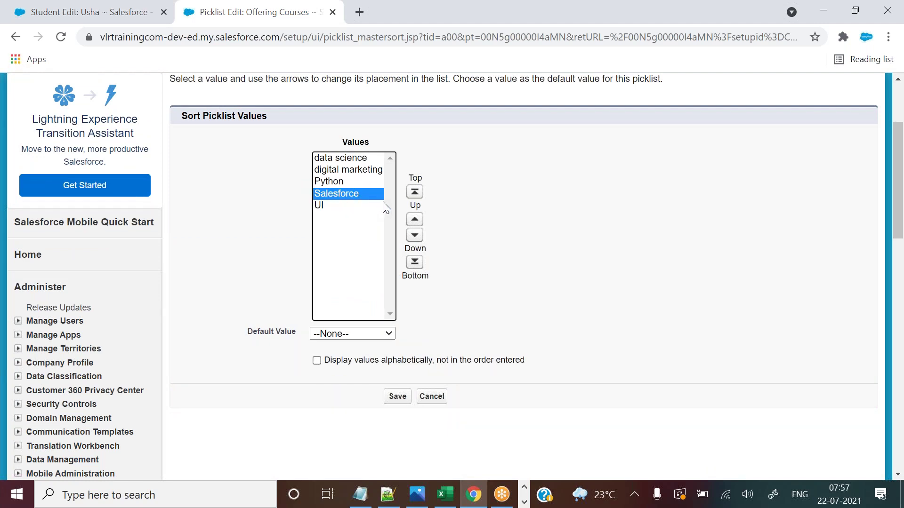
pyautogui.click(414, 220)
pyautogui.click(415, 220)
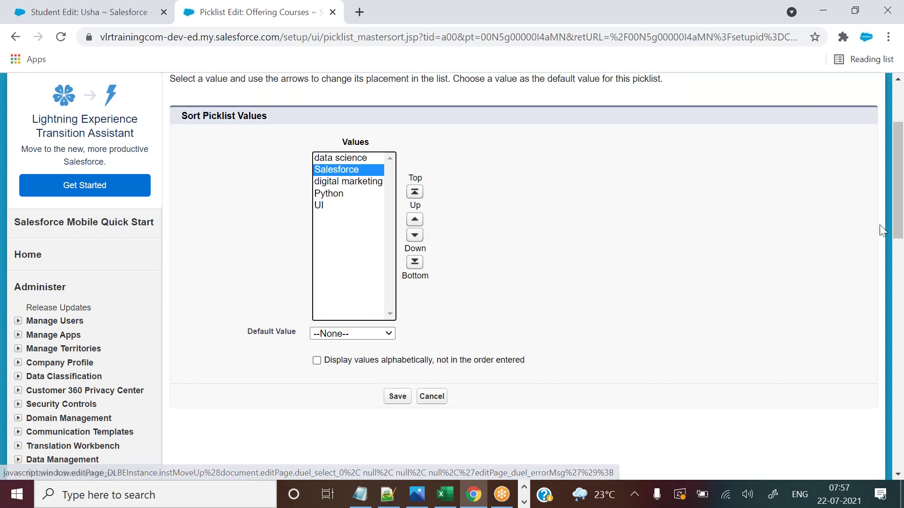
pyautogui.moveTo(900, 212); pyautogui.dragTo(900, 165)
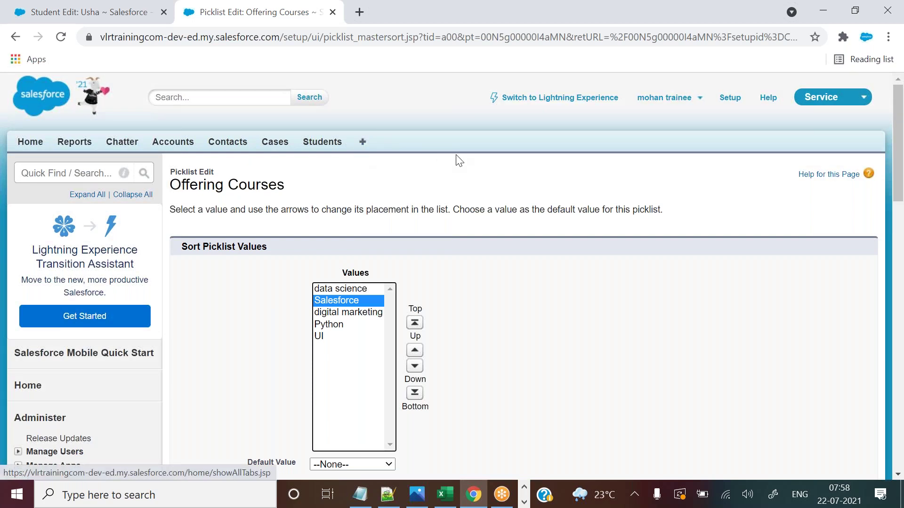
pyautogui.click(414, 356)
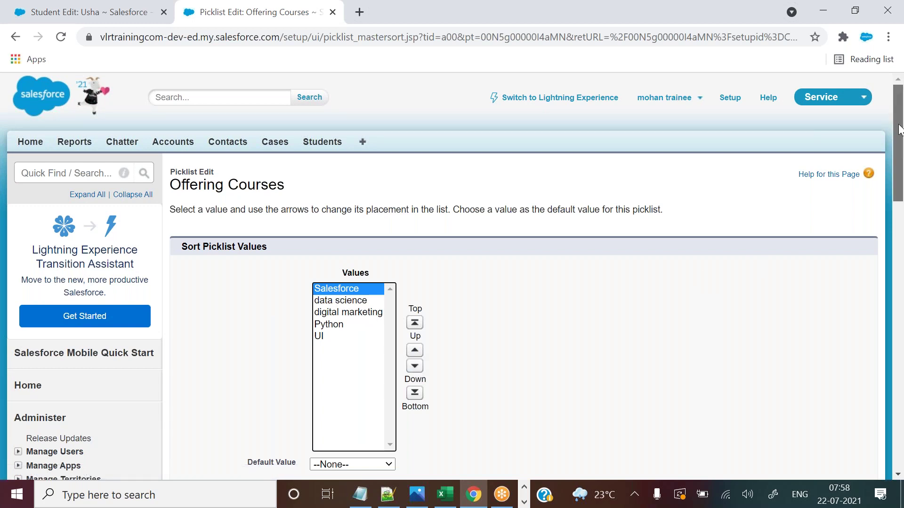
pyautogui.moveTo(899, 129); pyautogui.dragTo(899, 174)
pyautogui.click(391, 374)
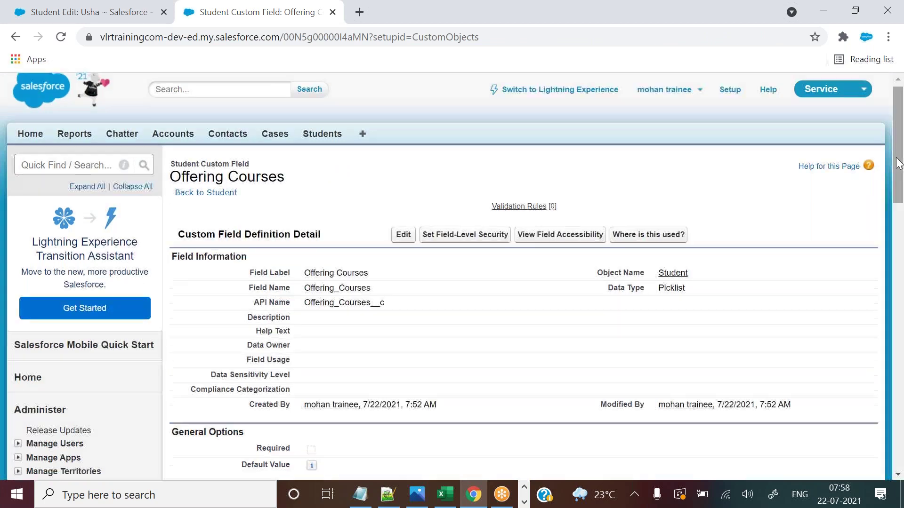
pyautogui.scroll(-12, 898, 162)
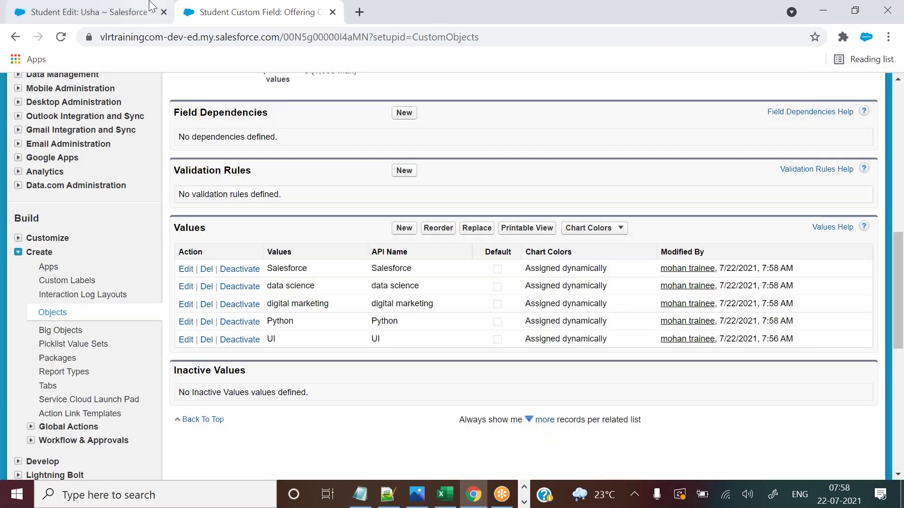
# Save the student's edit form, confirm Offering Courses stays Salesforce, then return to the values table.
pyautogui.click(137, 12)
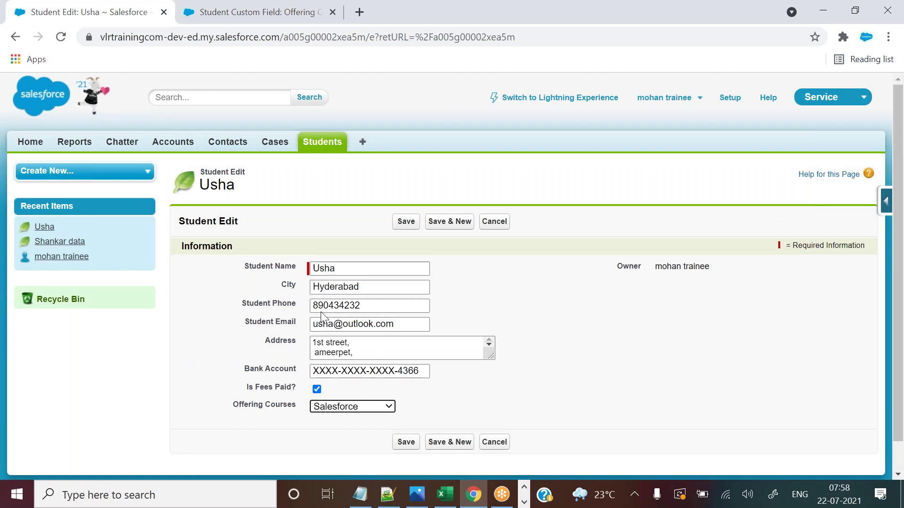
pyautogui.click(407, 222)
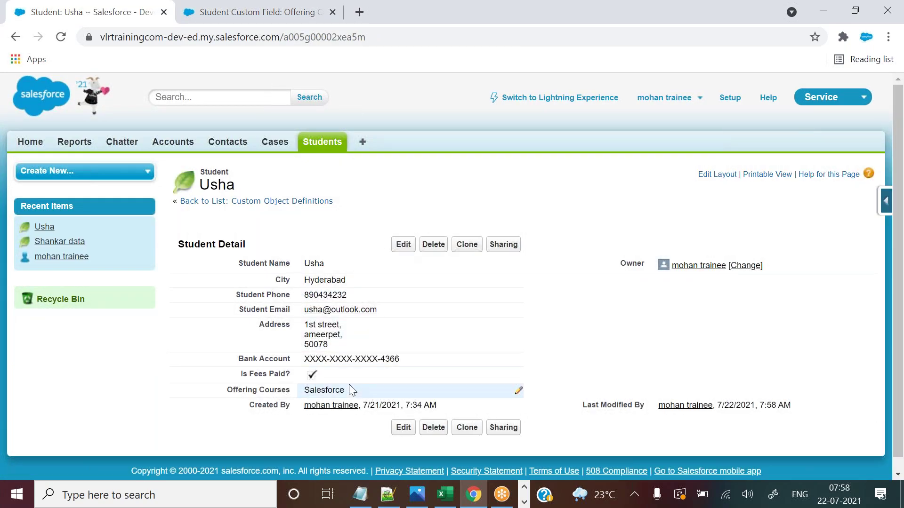
pyautogui.doubleClick(350, 394)
pyautogui.click(351, 392)
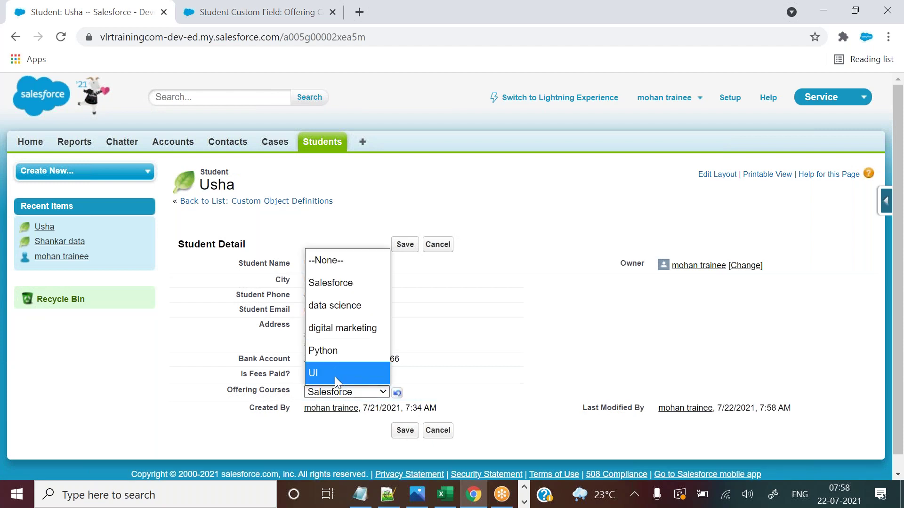
pyautogui.click(416, 185)
pyautogui.click(261, 12)
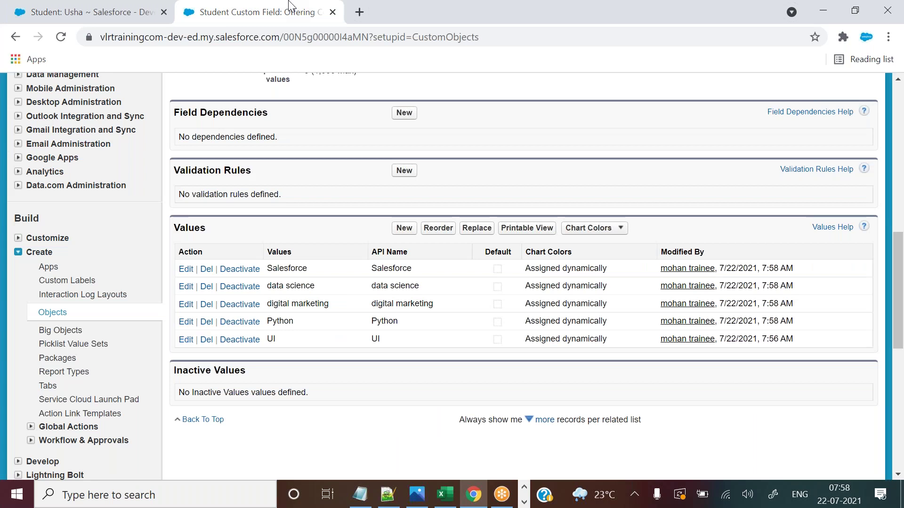
pyautogui.moveTo(278, 269); pyautogui.dragTo(293, 322)
# Type 'configured' on line 128 under 'Quick access menu' in the Notepad++ notes.
pyautogui.click(391, 494)
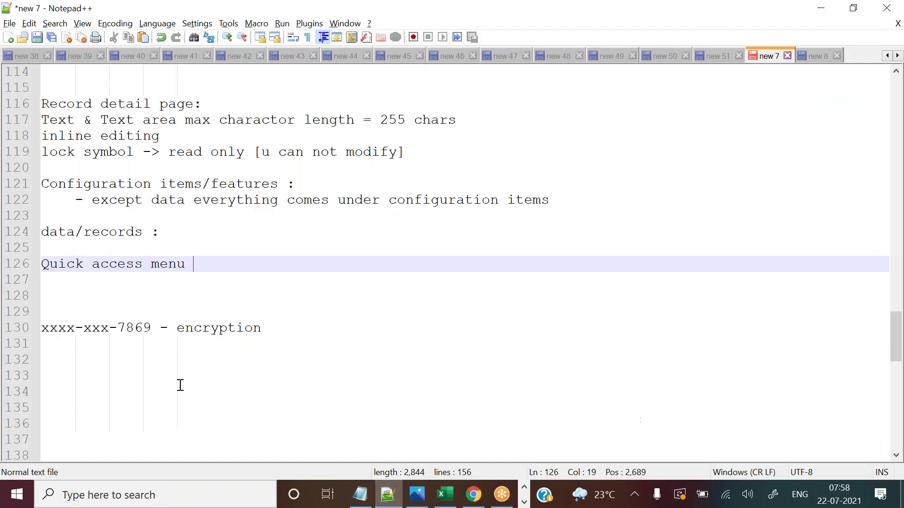
pyautogui.press('Down')
pyautogui.press('Down')
pyautogui.hotkey('shift', 'Up')
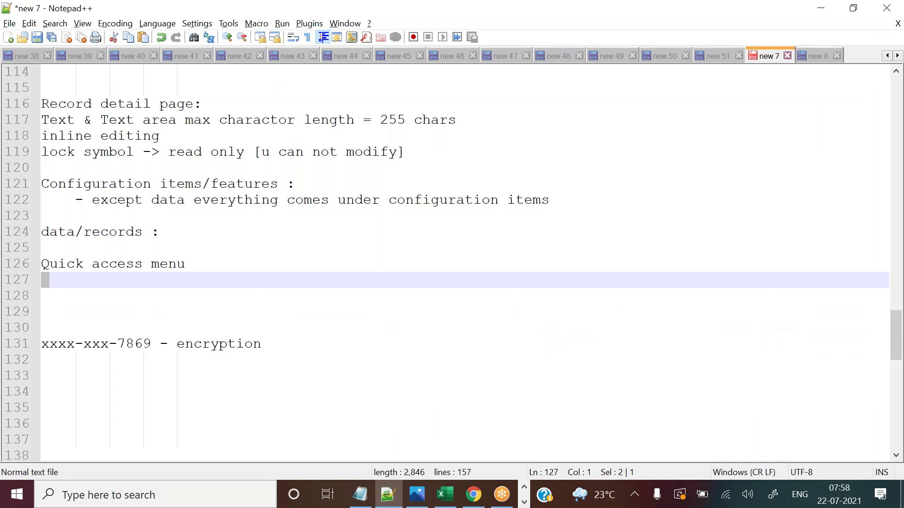
pyautogui.hotkey('shift', 'Down')
pyautogui.write('confi')
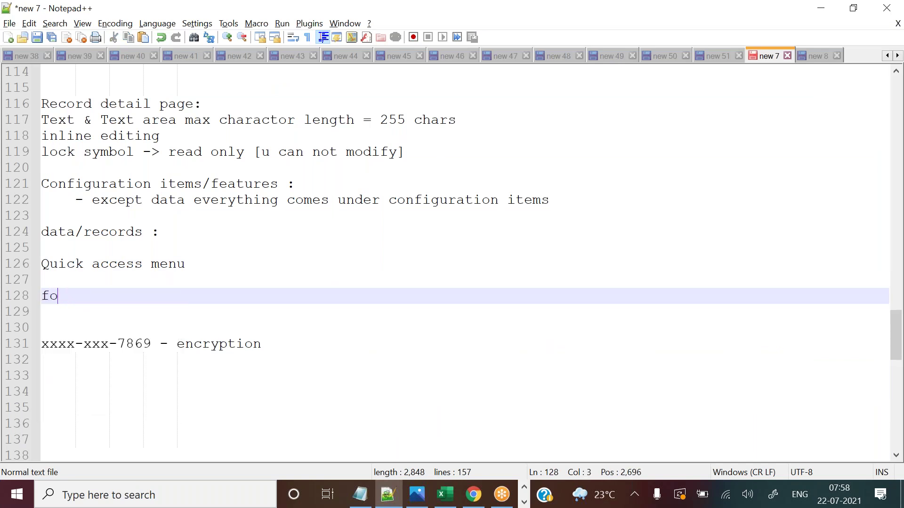
pyautogui.write('u')
pyautogui.press('BackSpace')
pyautogui.write('gured')
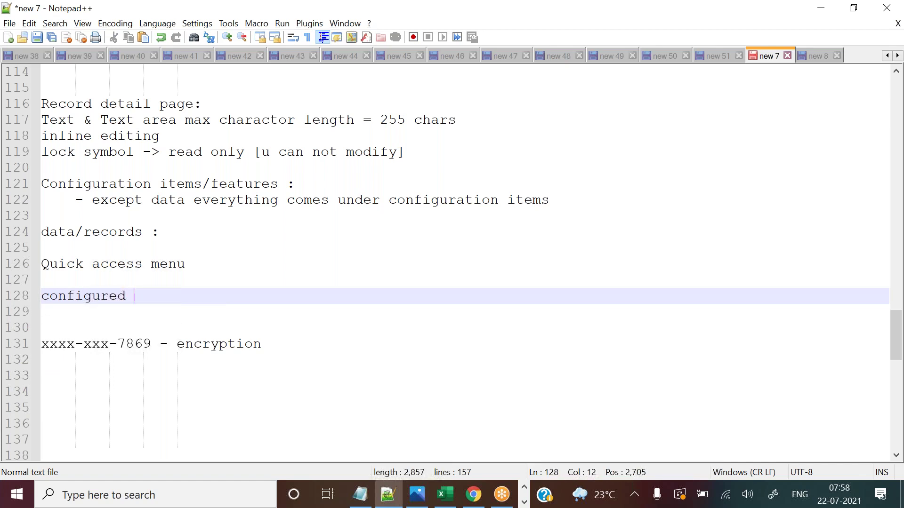
pyautogui.hotkey('alt', 'Tab')
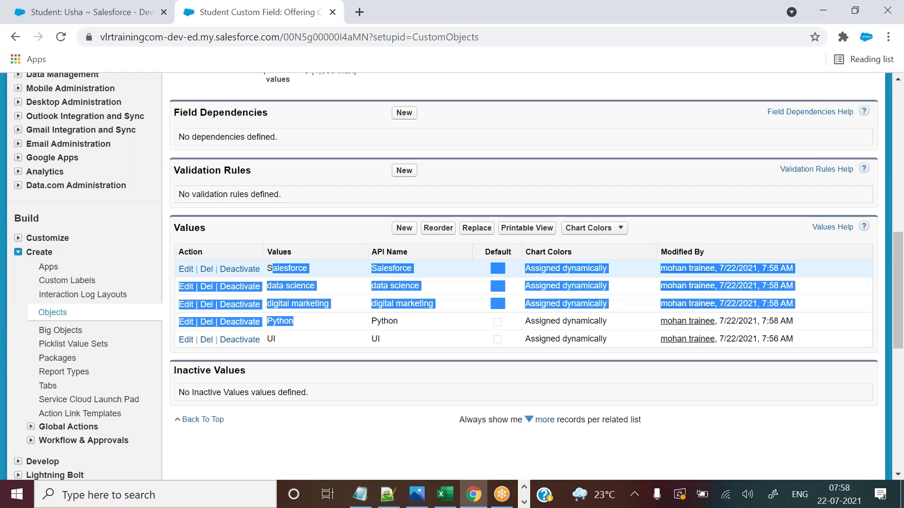
# Open the Reorder page for the Offering Courses values, then switch back to the student's record.
pyautogui.click(347, 293)
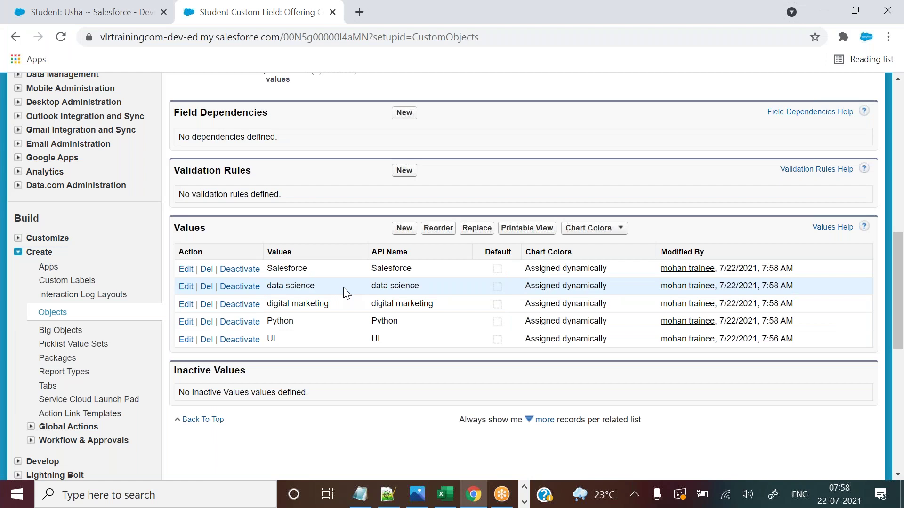
pyautogui.click(132, 10)
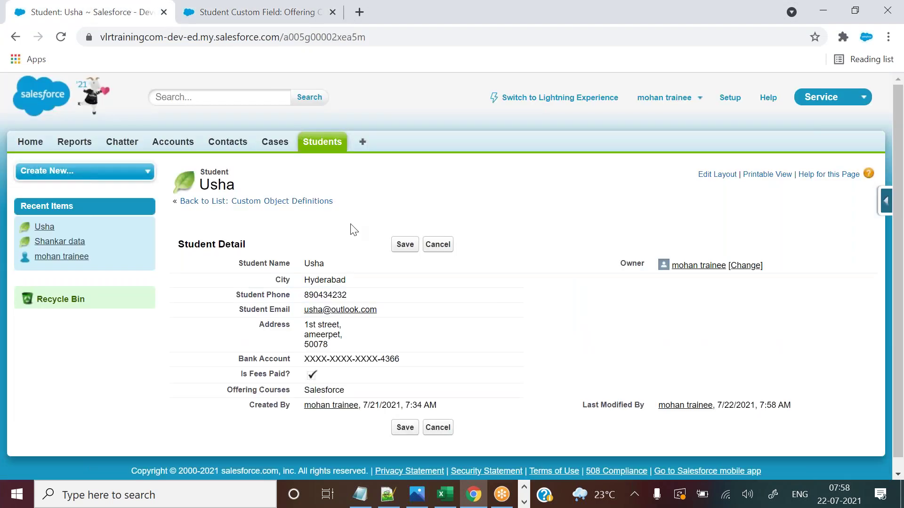
pyautogui.click(295, 10)
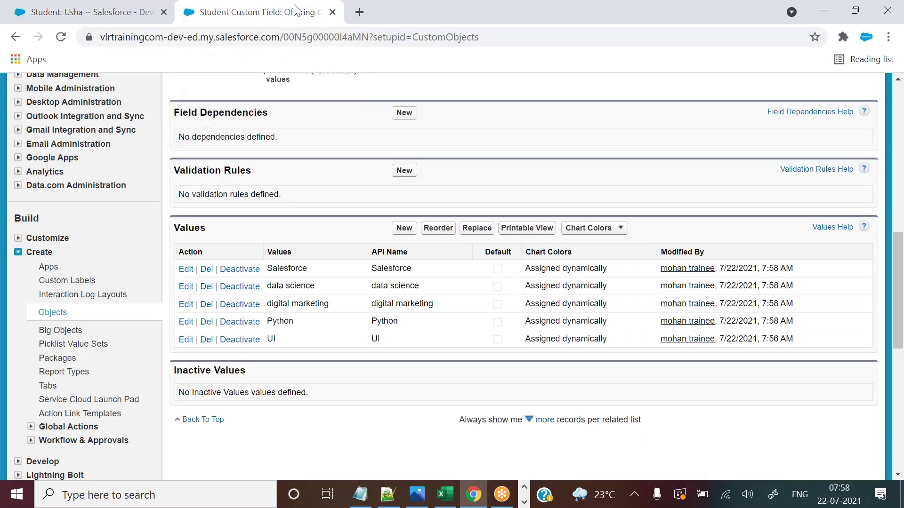
pyautogui.moveTo(899, 262)
pyautogui.mouseDown()
pyautogui.moveTo(899, 283)
pyautogui.moveTo(899, 252)
pyautogui.mouseUp()
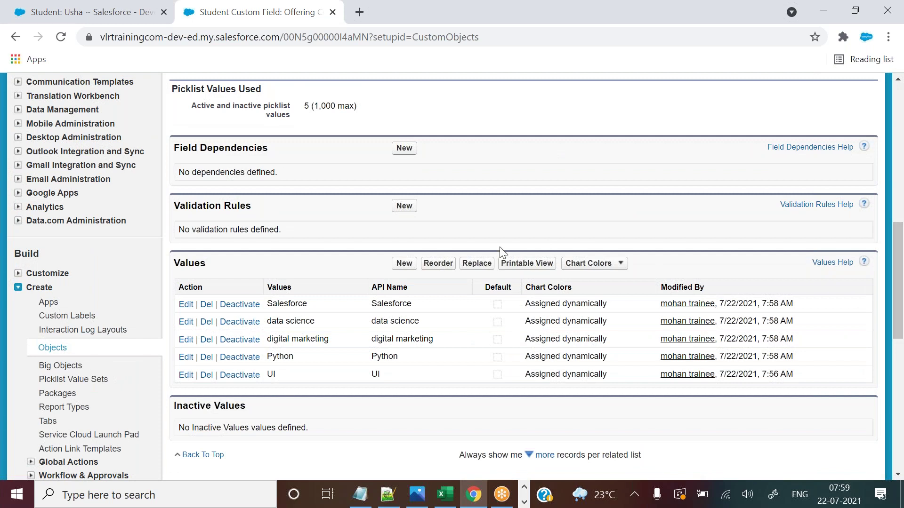
pyautogui.click(429, 265)
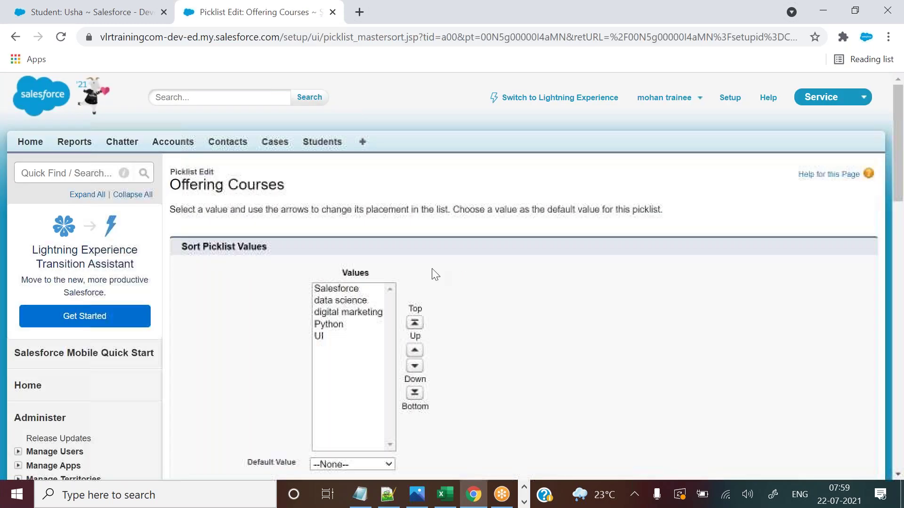
pyautogui.scroll(-4, 801, 166)
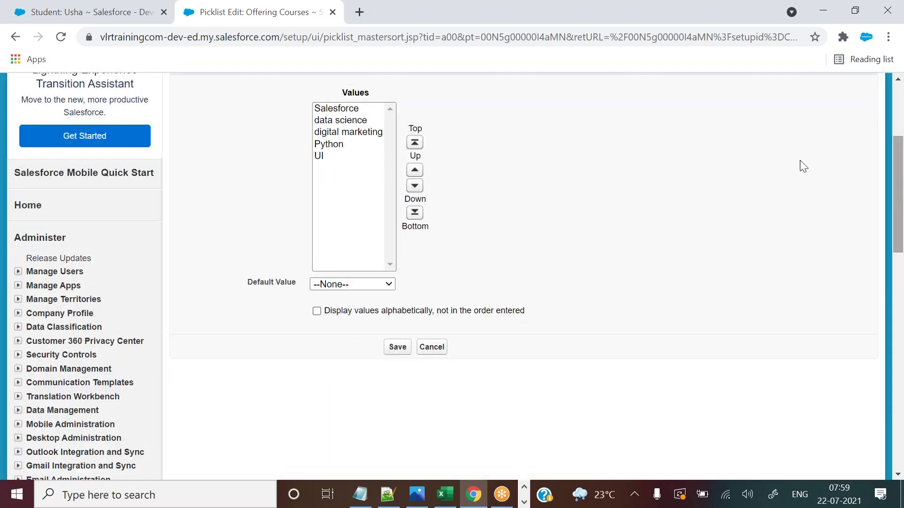
pyautogui.click(90, 12)
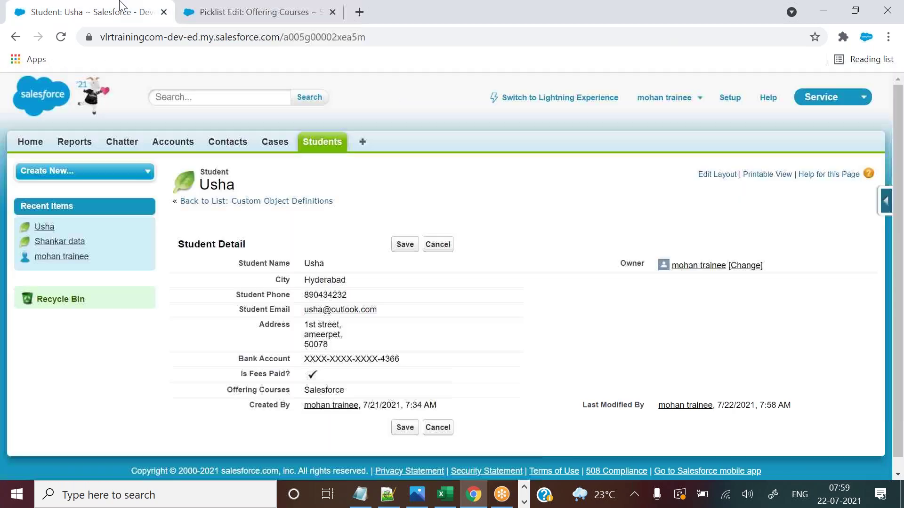
# From the Students list, start a New Student form and pick Salesforce in Offering Courses.
pyautogui.click(332, 147)
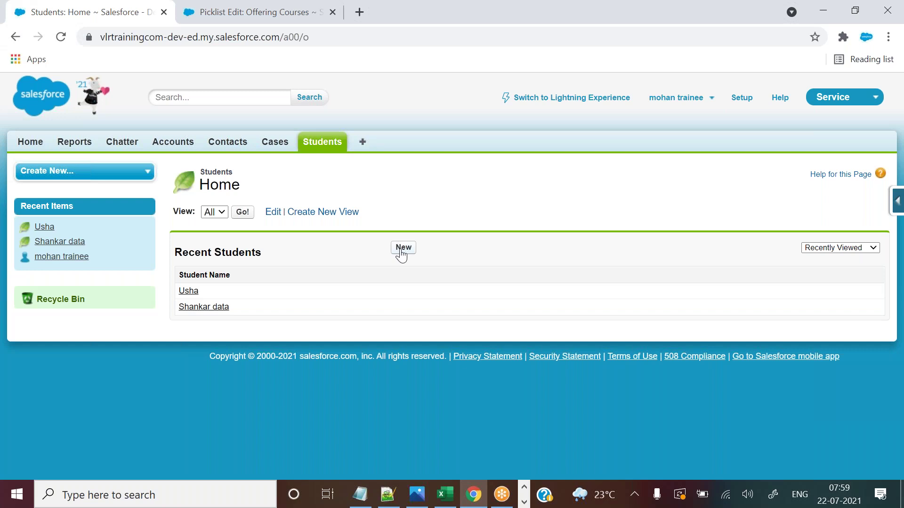
pyautogui.click(402, 248)
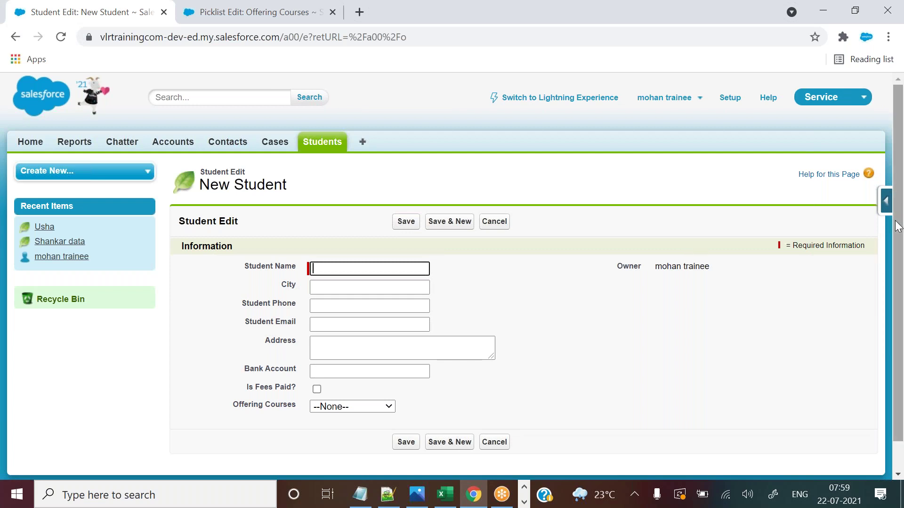
pyautogui.scroll(-1, 899, 193)
pyautogui.scroll(-1, 899, 193)
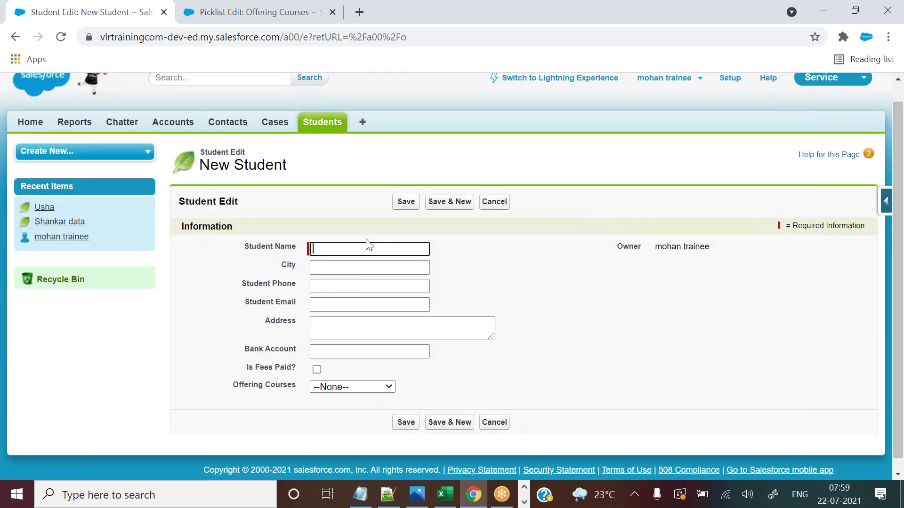
pyautogui.moveTo(234, 387); pyautogui.dragTo(331, 394)
pyautogui.click(338, 393)
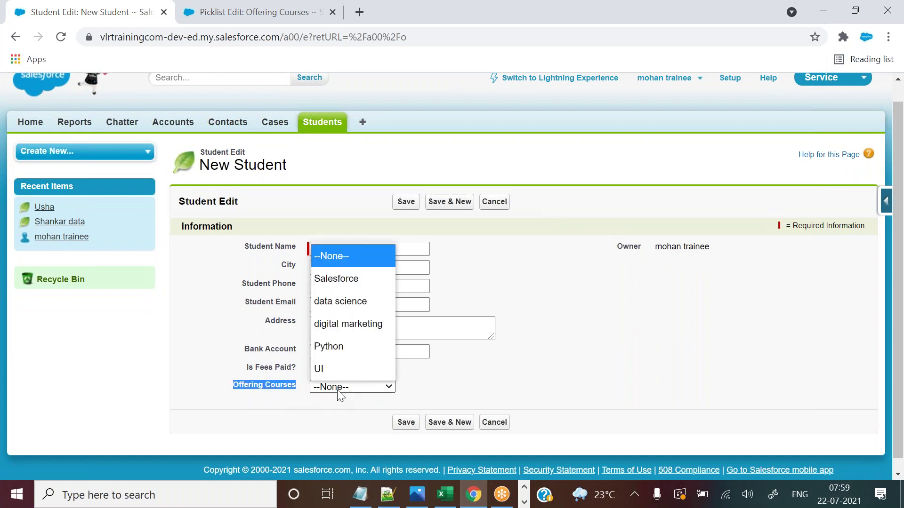
pyautogui.click(344, 284)
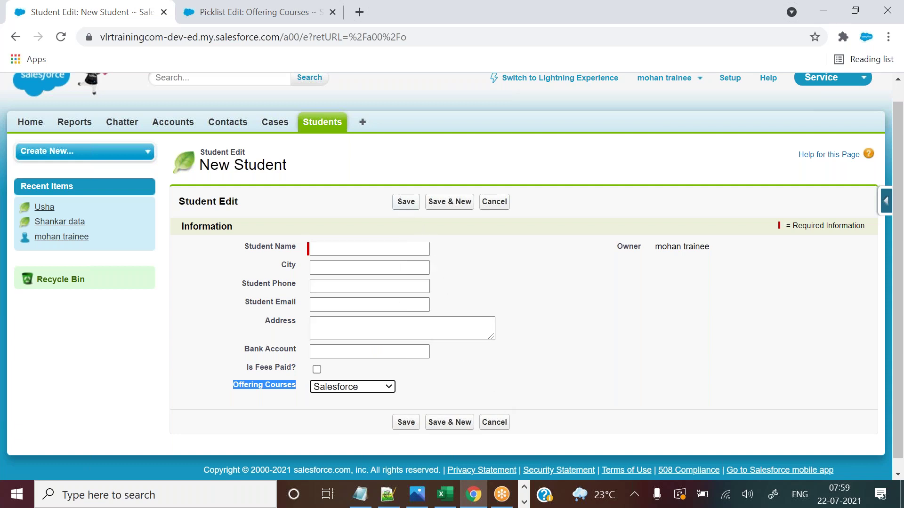
# Make Salesforce the default value of the Offering Courses picklist and save.
pyautogui.click(295, 6)
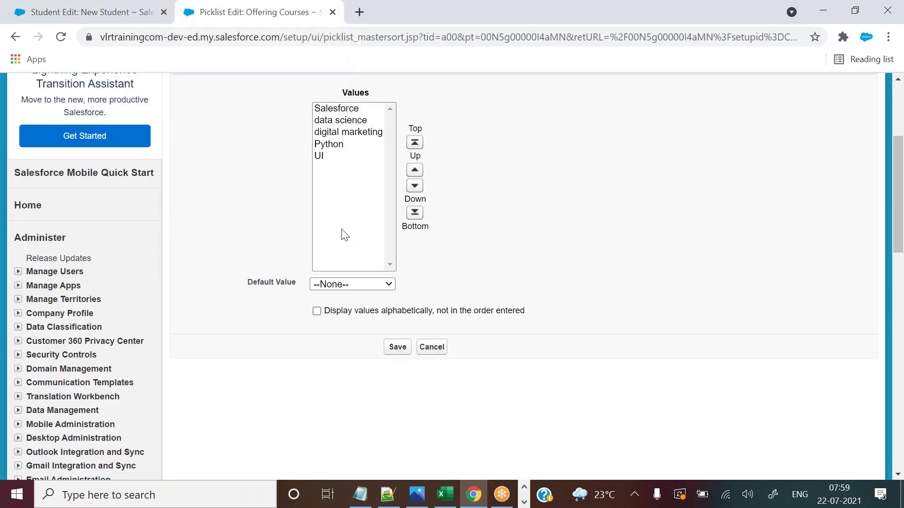
pyautogui.moveTo(243, 283); pyautogui.dragTo(264, 284)
pyautogui.click(346, 286)
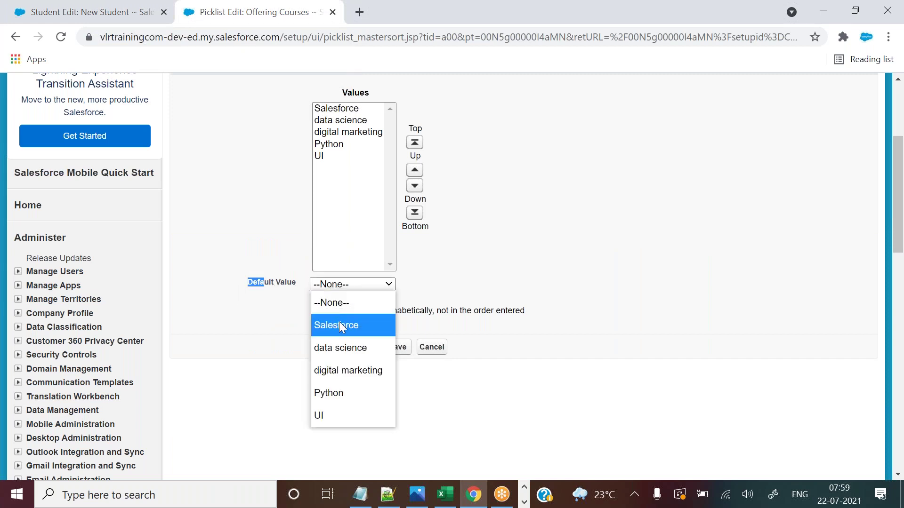
pyautogui.click(339, 322)
pyautogui.click(396, 348)
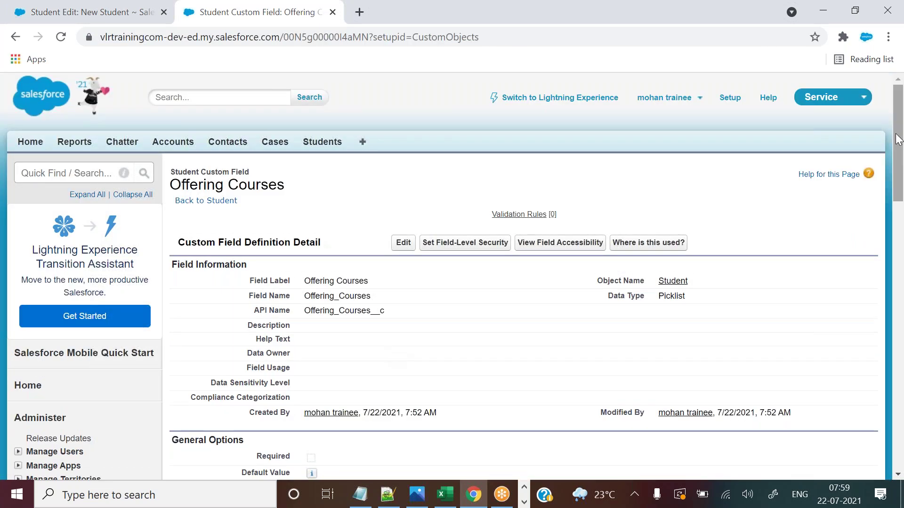
pyautogui.moveTo(899, 137); pyautogui.dragTo(896, 271)
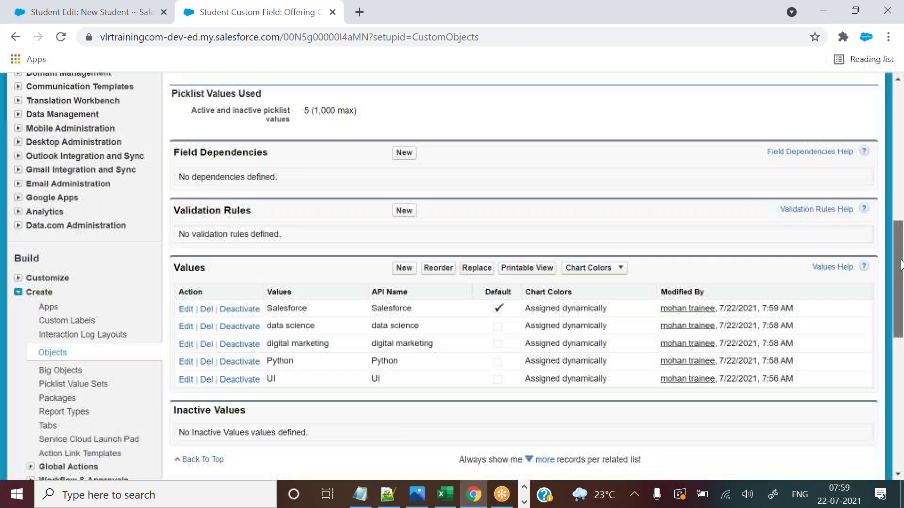
pyautogui.moveTo(486, 291); pyautogui.dragTo(502, 292)
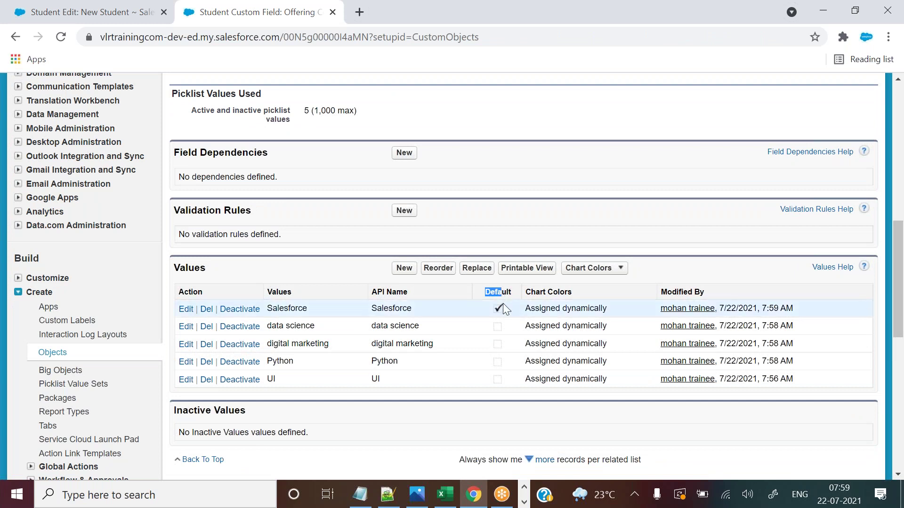
pyautogui.moveTo(378, 309); pyautogui.dragTo(481, 310)
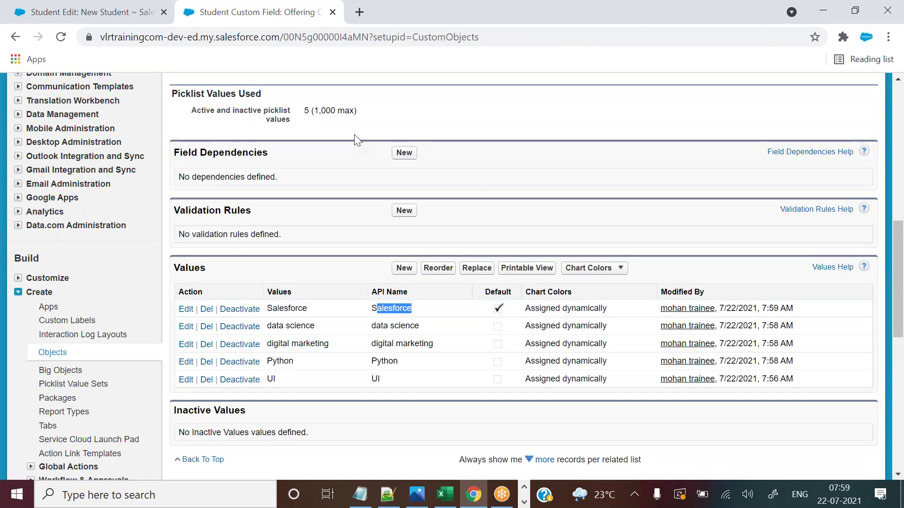
# Start another New Student form and check the Offering Courses choices.
pyautogui.click(148, 11)
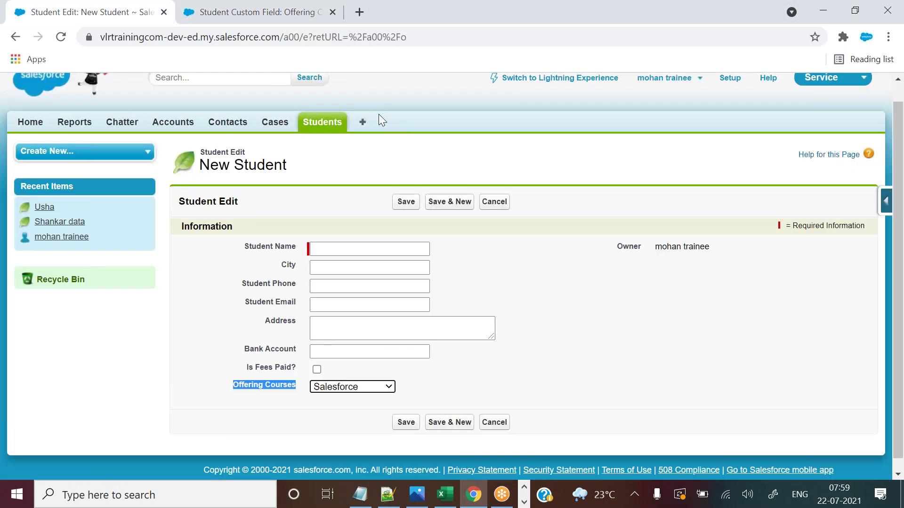
pyautogui.click(307, 122)
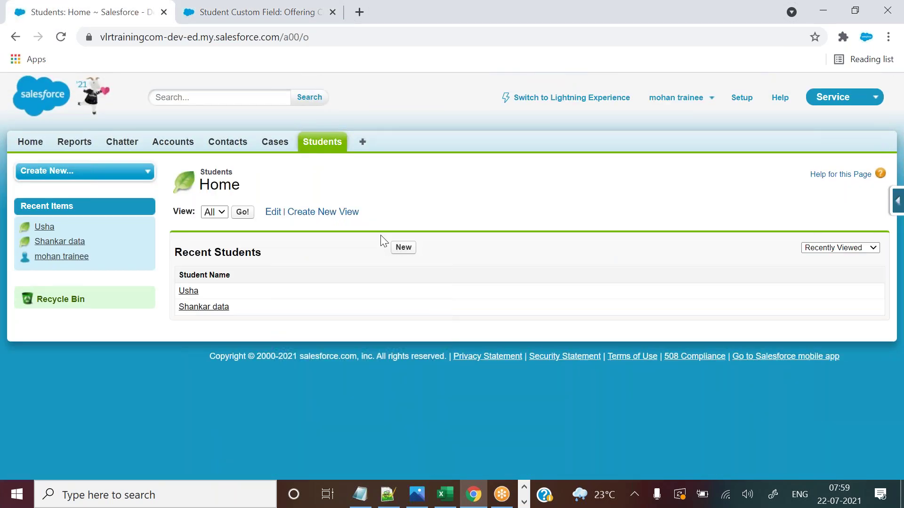
pyautogui.click(403, 248)
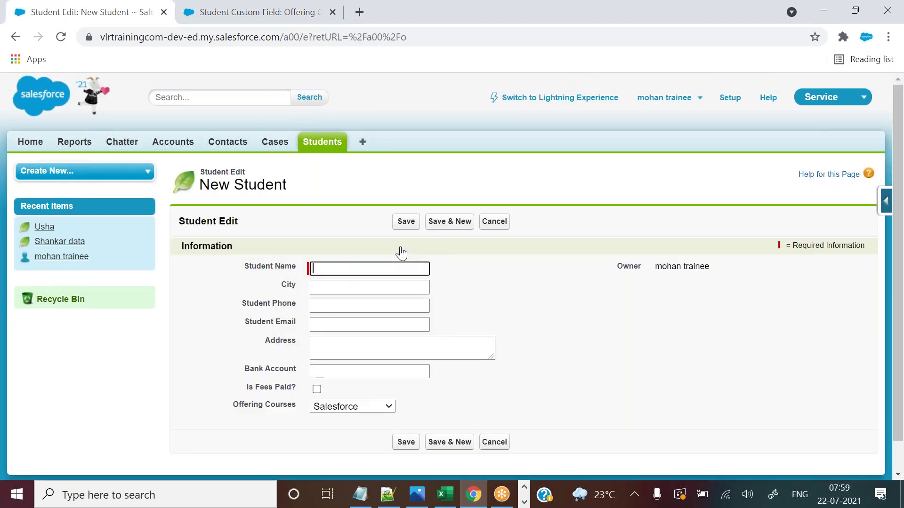
pyautogui.moveTo(234, 408); pyautogui.dragTo(321, 415)
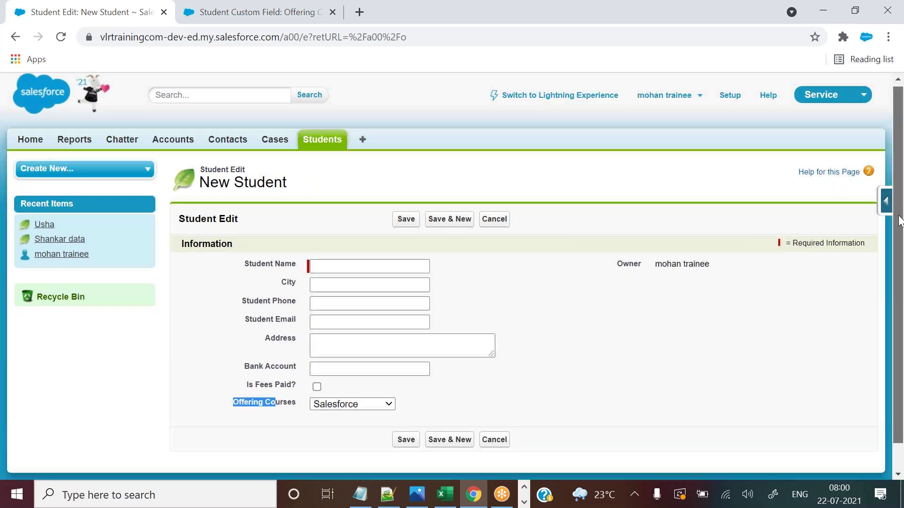
pyautogui.scroll(-1, 898, 198)
pyautogui.click(349, 377)
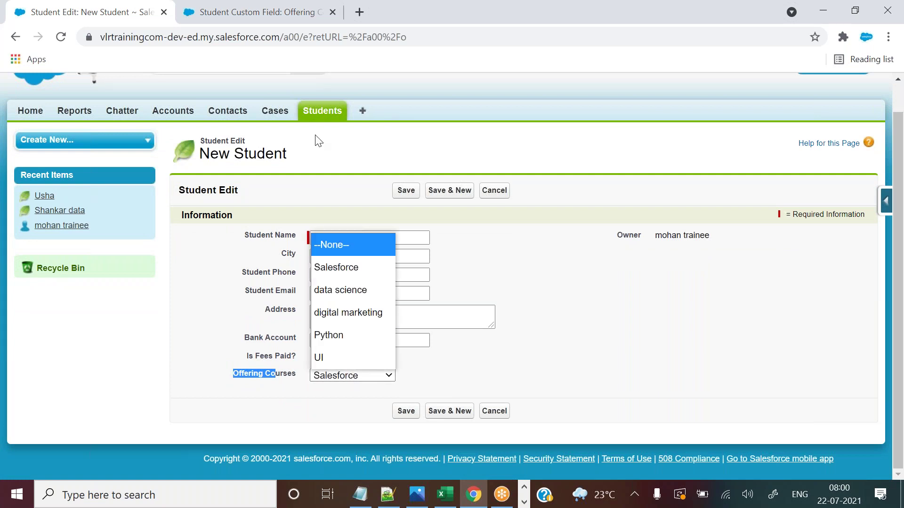
# Return to the Offering Courses field page and scroll back up to its definition details.
pyautogui.click(286, 12)
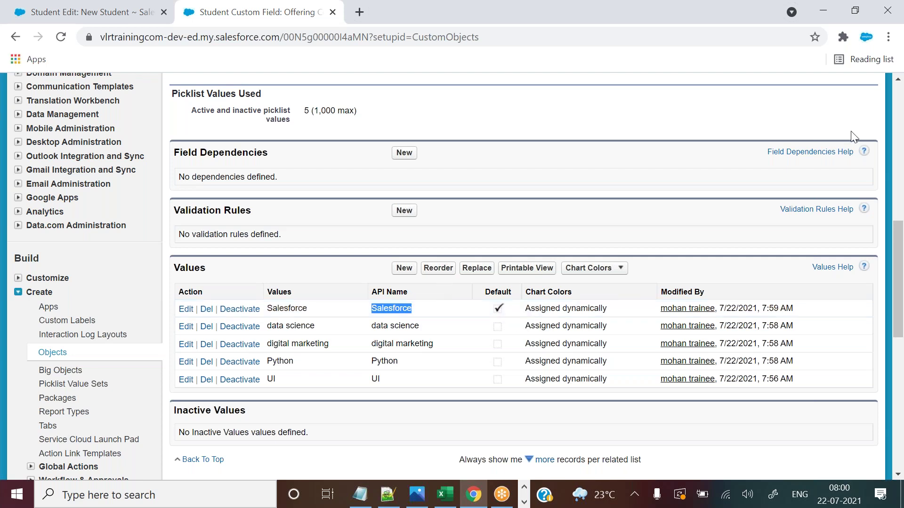
pyautogui.click(898, 248)
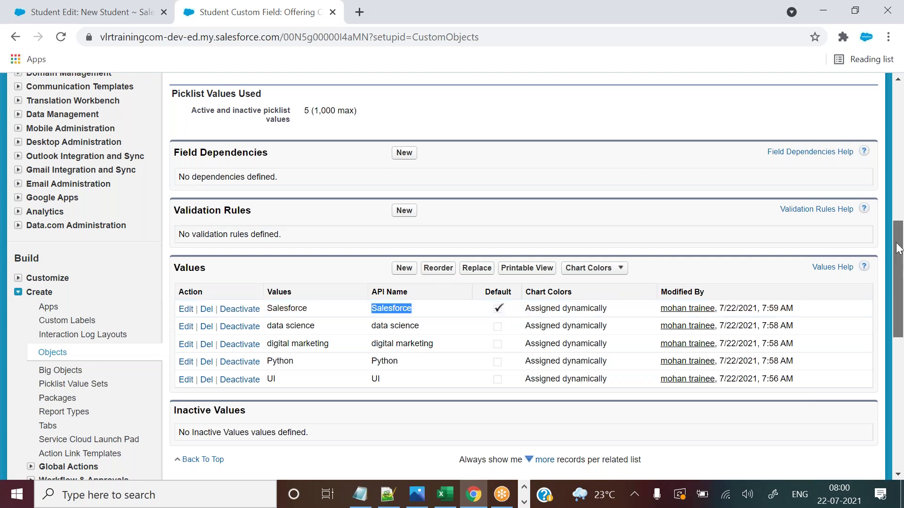
pyautogui.moveTo(898, 248); pyautogui.dragTo(898, 251)
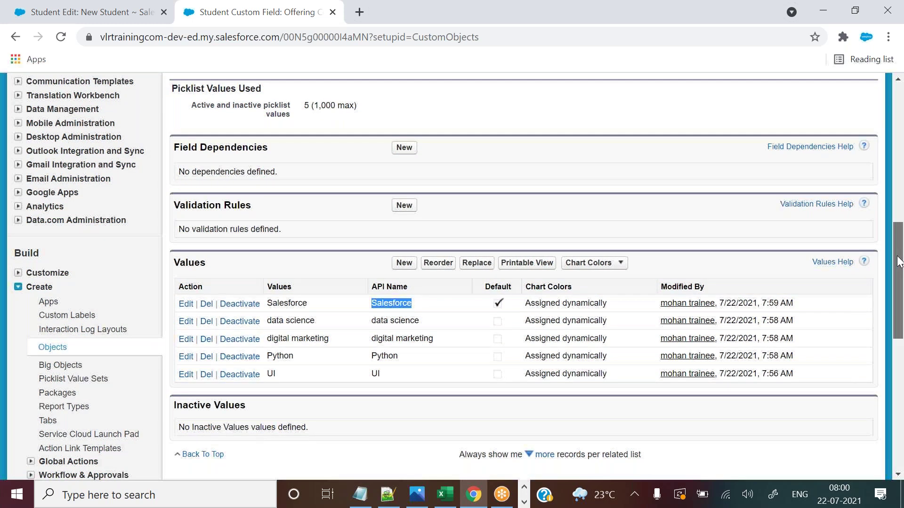
pyautogui.moveTo(898, 257); pyautogui.dragTo(895, 234)
pyautogui.scroll(6, 478, 235)
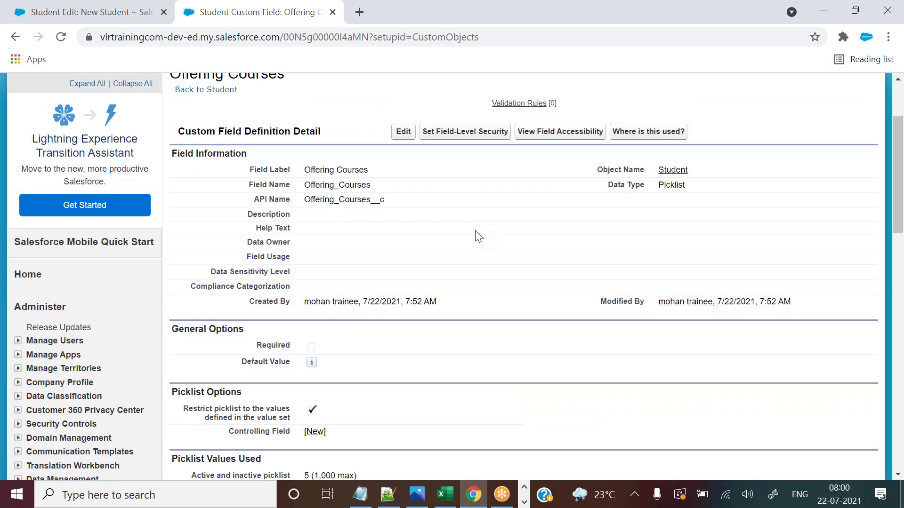
# Review the Course and Batch (11th Batch) columns on the Student sheet and select J1.
pyautogui.click(444, 494)
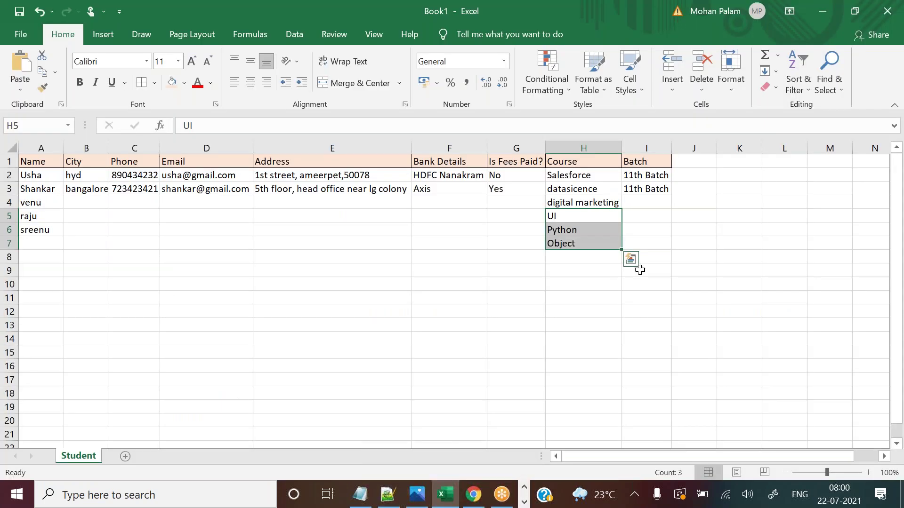
pyautogui.click(580, 177)
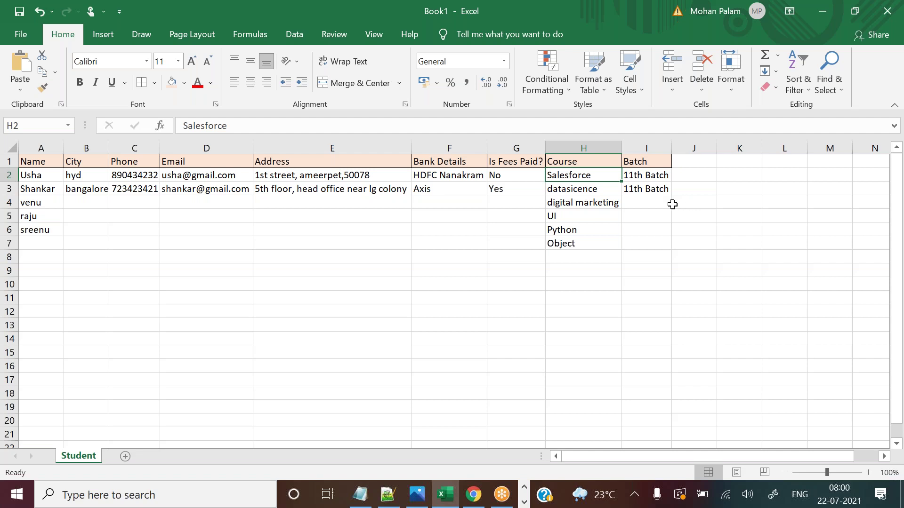
pyautogui.click(624, 162)
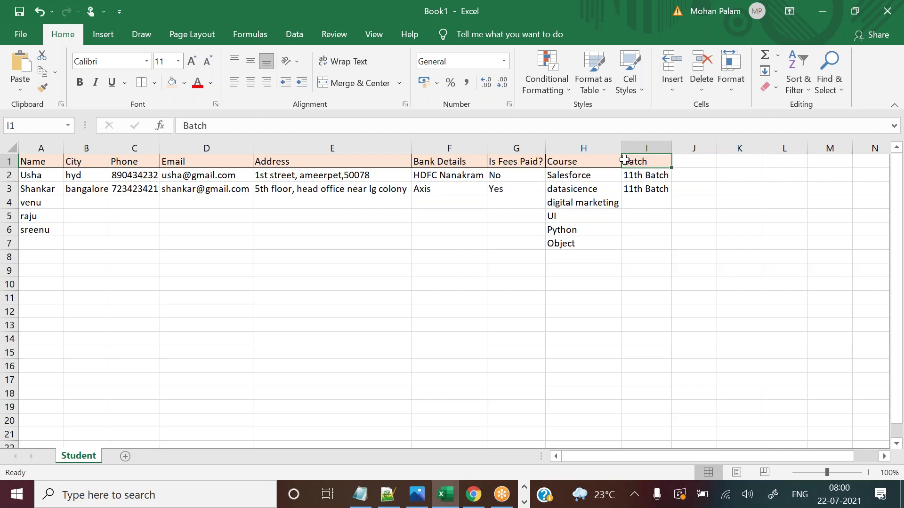
pyautogui.click(672, 214)
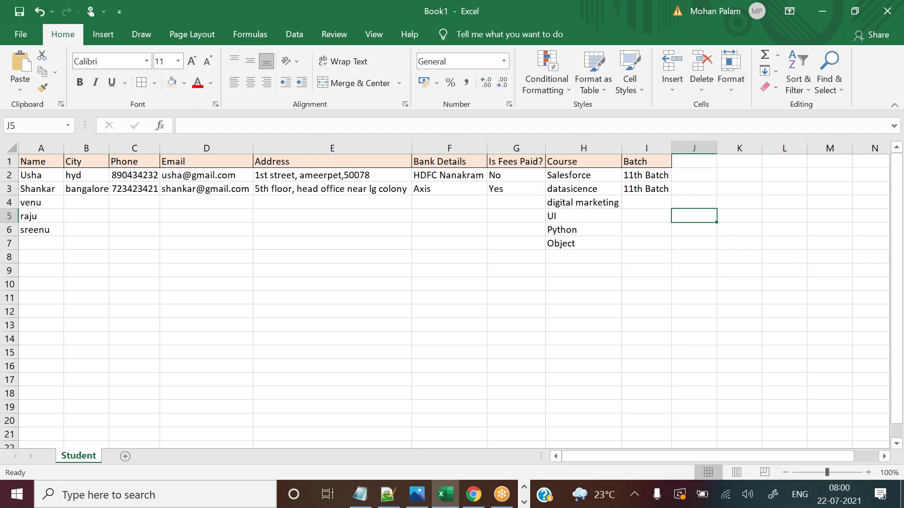
pyautogui.moveTo(638, 160); pyautogui.dragTo(649, 190)
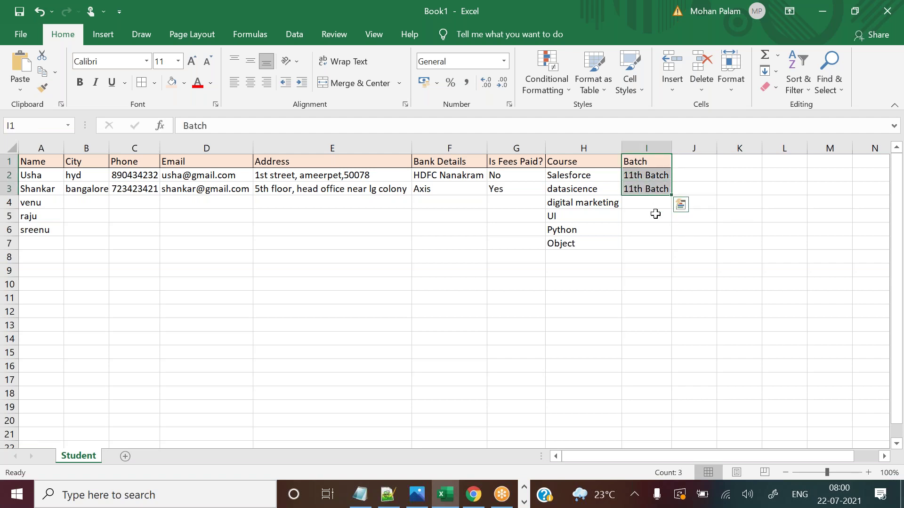
pyautogui.click(661, 245)
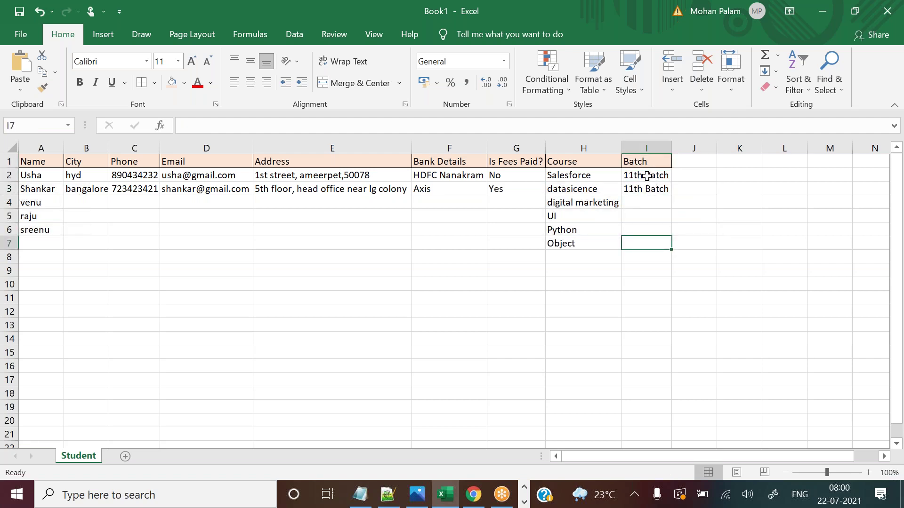
pyautogui.click(650, 175)
pyautogui.click(683, 166)
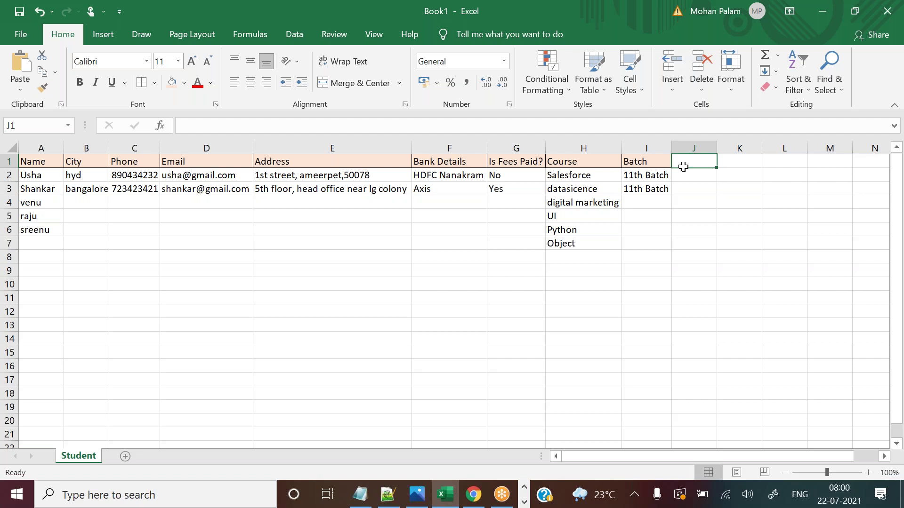
# Enter 'Courese Joined' as the J1 header and autofit column J to its width.
pyautogui.write('Trainnig')
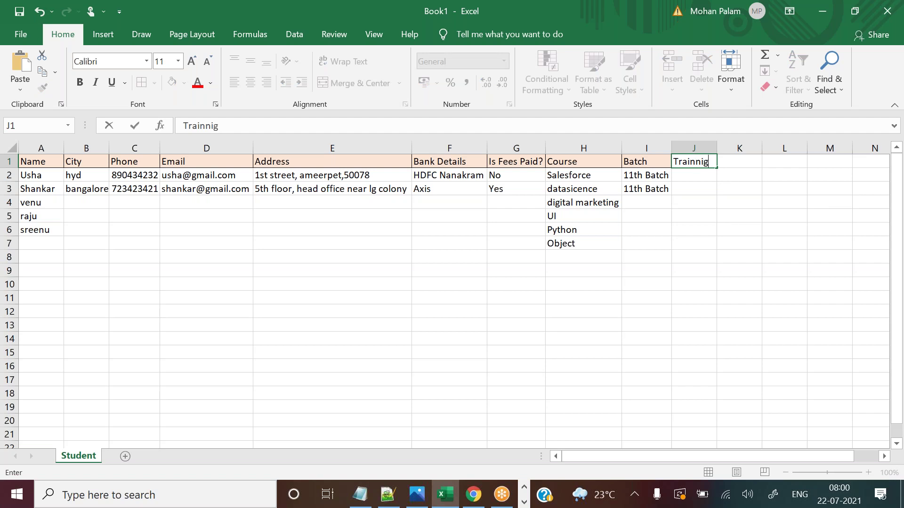
pyautogui.press('BackSpace')
pyautogui.press('BackSpace')
pyautogui.press('BackSpace')
pyautogui.press('BackSpace')
pyautogui.press('BackSpace')
pyautogui.press('BackSpace')
pyautogui.press('BackSpace')
pyautogui.press('BackSpace')
pyautogui.write('Courese Joined')
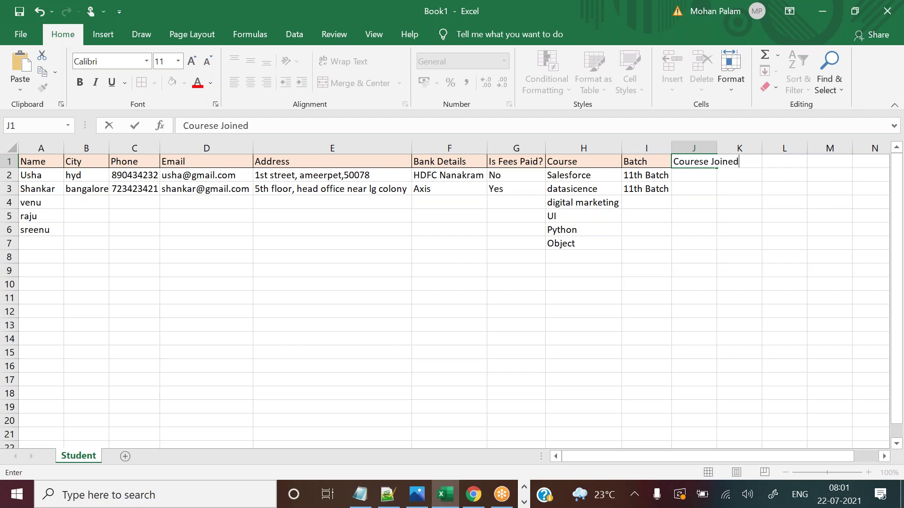
pyautogui.click(752, 201)
pyautogui.doubleClick(717, 148)
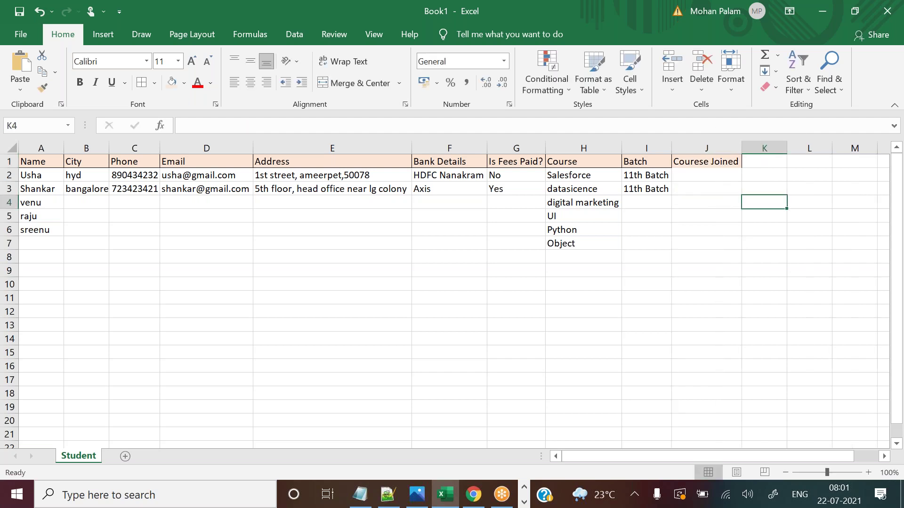
# Compare the Course and Courese Joined headers, checking the Salesforce field page in between.
pyautogui.click(586, 163)
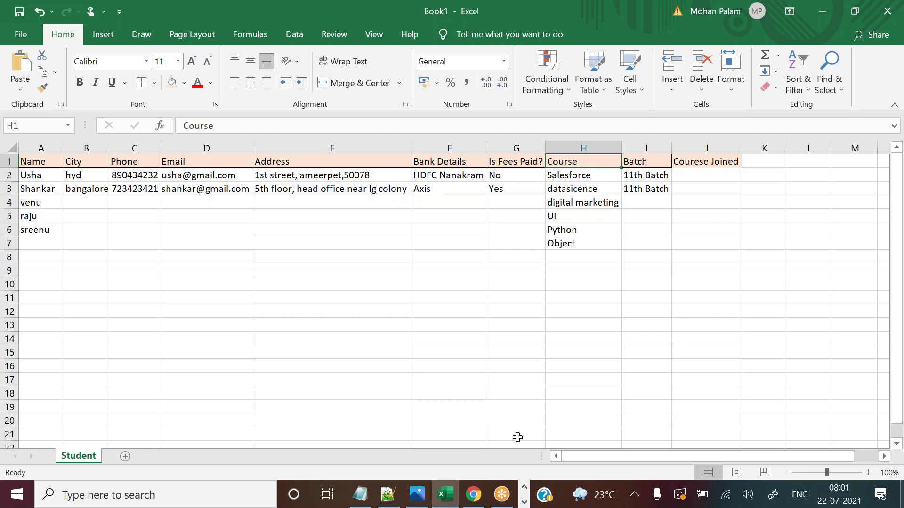
pyautogui.click(476, 495)
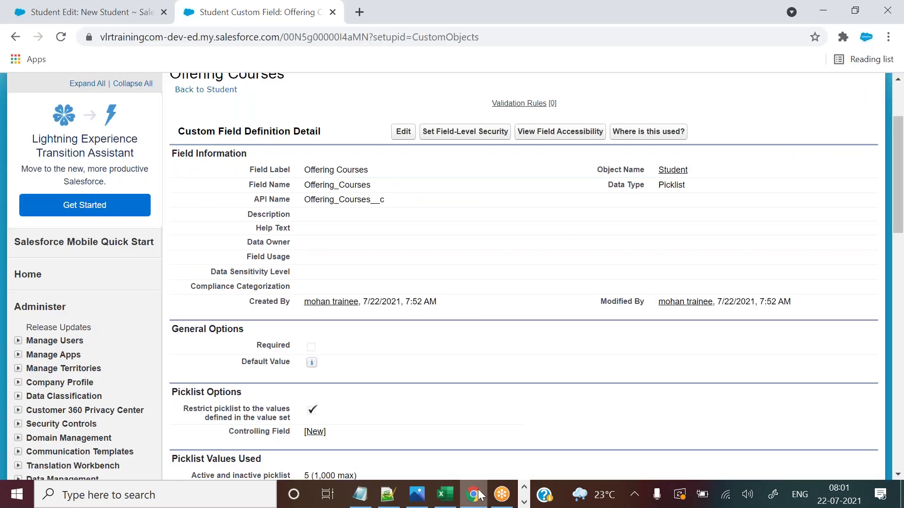
pyautogui.click(445, 494)
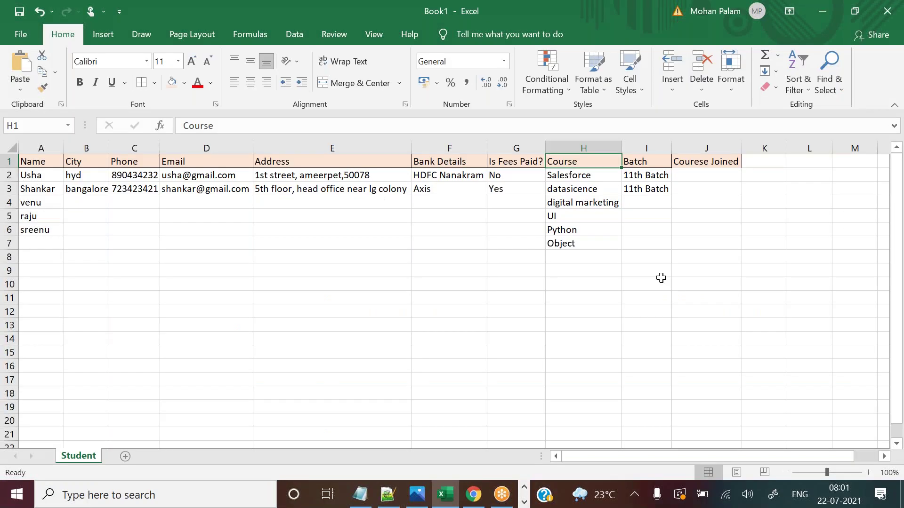
pyautogui.click(695, 164)
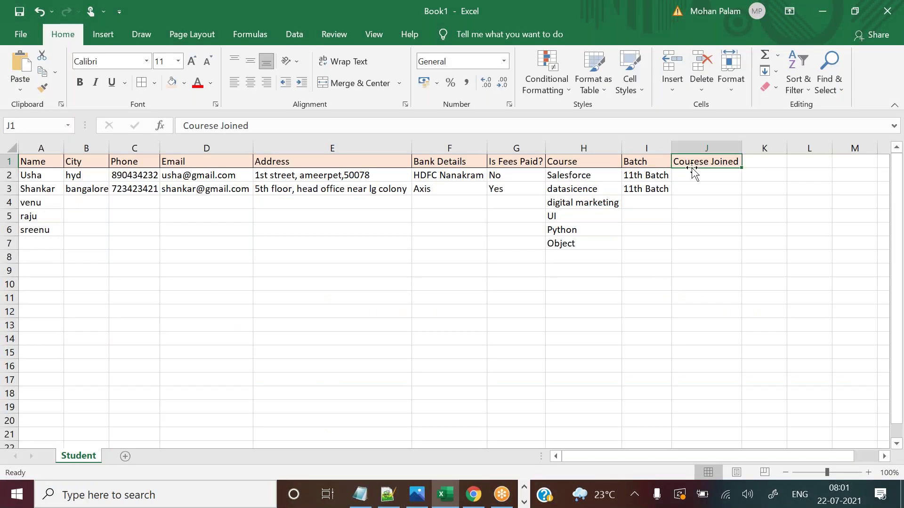
pyautogui.click(585, 162)
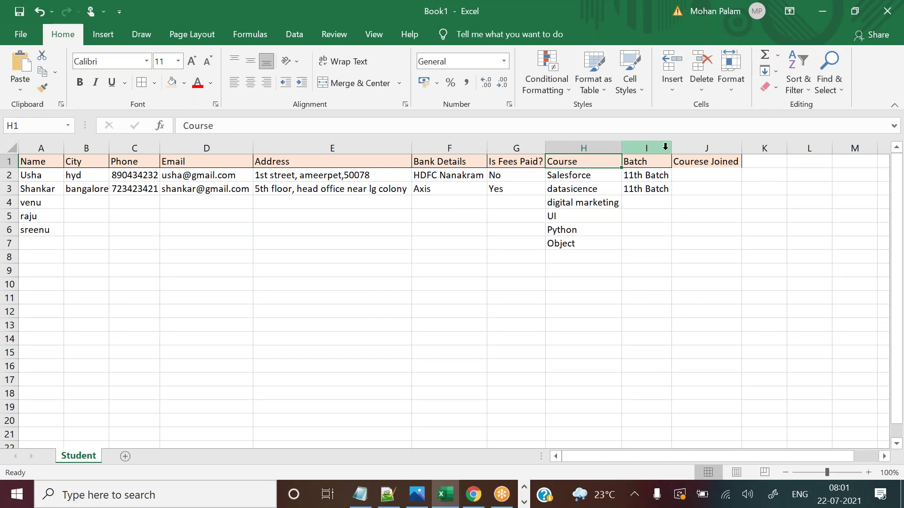
pyautogui.click(720, 164)
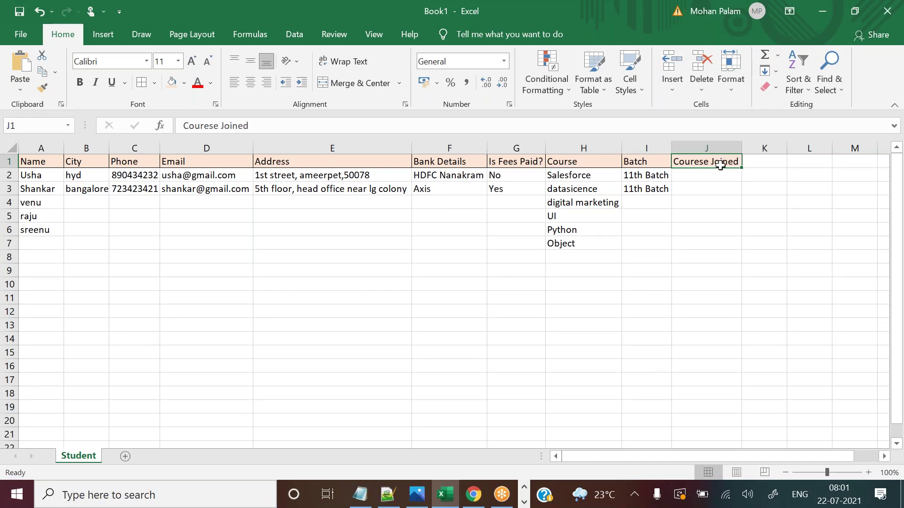
pyautogui.click(701, 192)
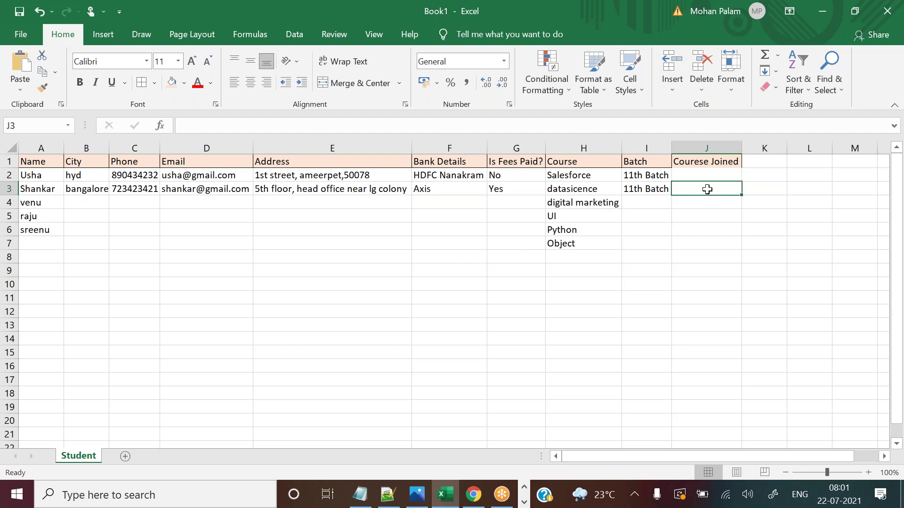
pyautogui.click(694, 161)
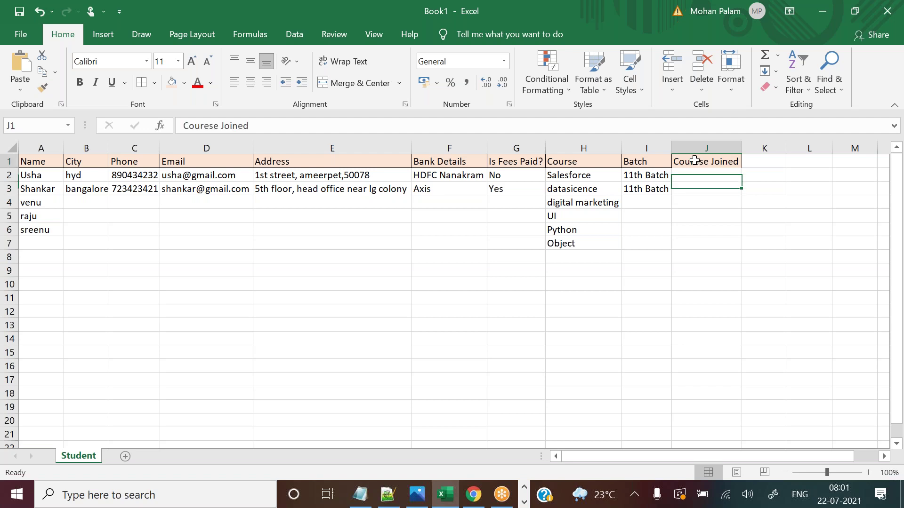
pyautogui.click(572, 162)
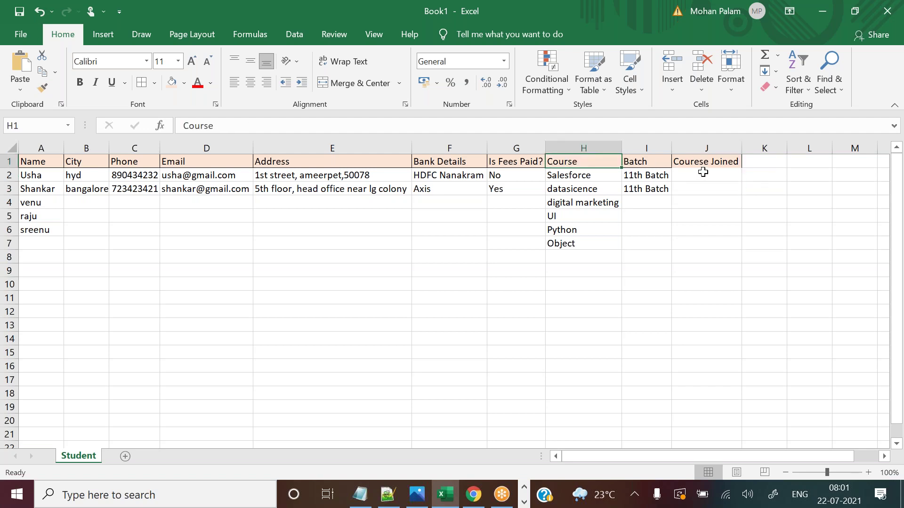
pyautogui.click(701, 165)
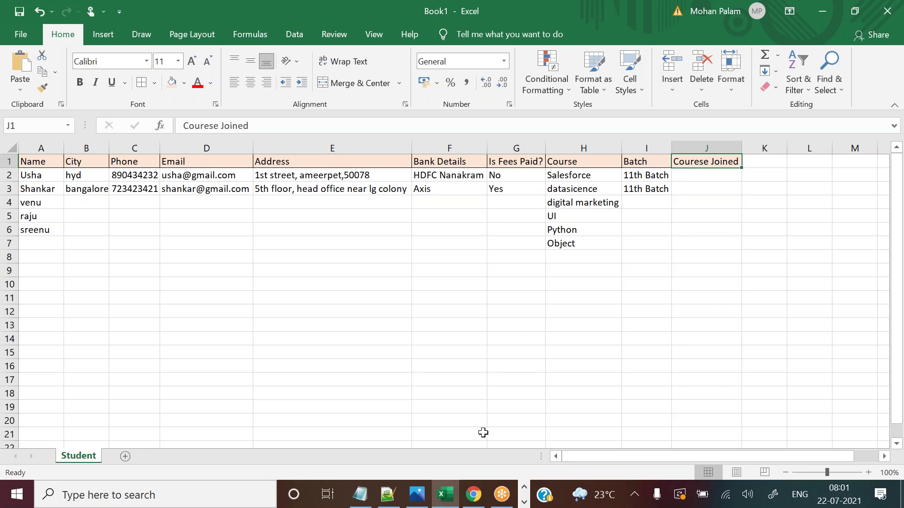
pyautogui.click(474, 495)
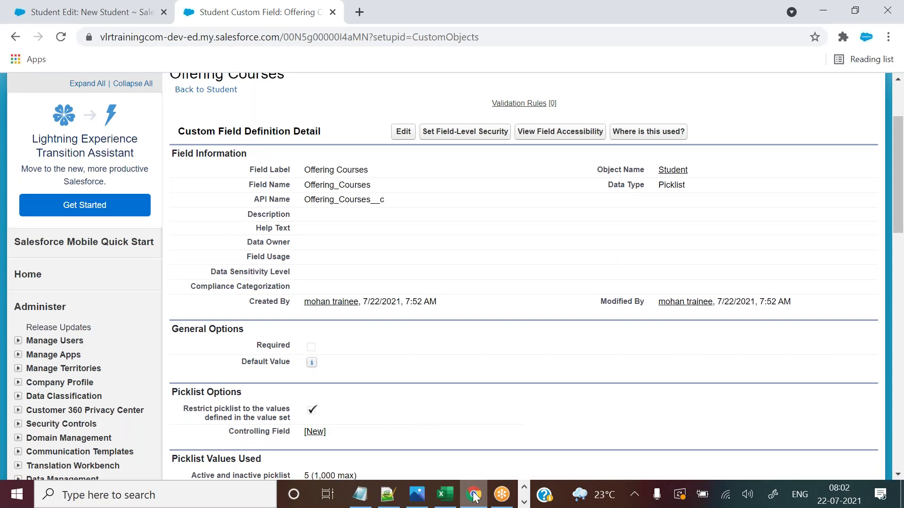
# Close the Offering Courses field tab in Chrome and go back to the Excel Student sheet.
pyautogui.click(333, 13)
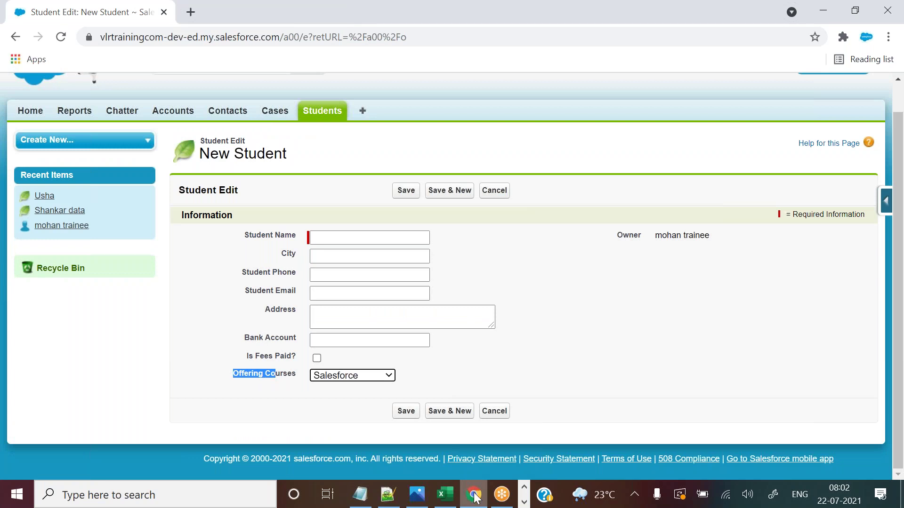
pyautogui.click(449, 496)
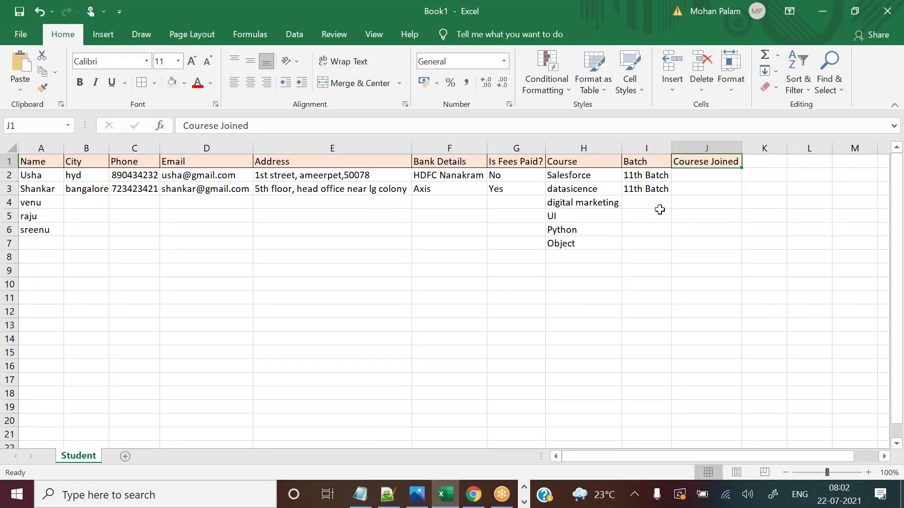
# Copy the six course names from H2:H7 and pick J2 as the starting cell.
pyautogui.moveTo(583, 178); pyautogui.dragTo(590, 242)
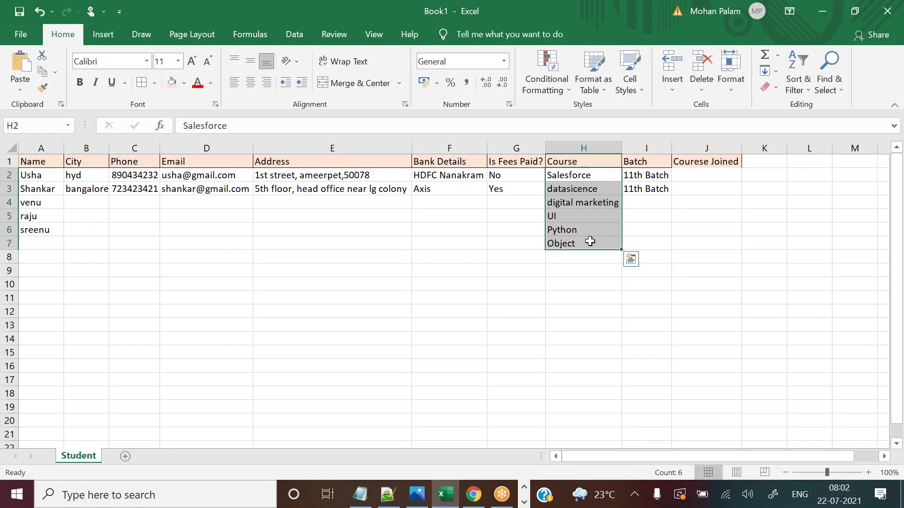
pyautogui.hotkey('ctrl', 'q')
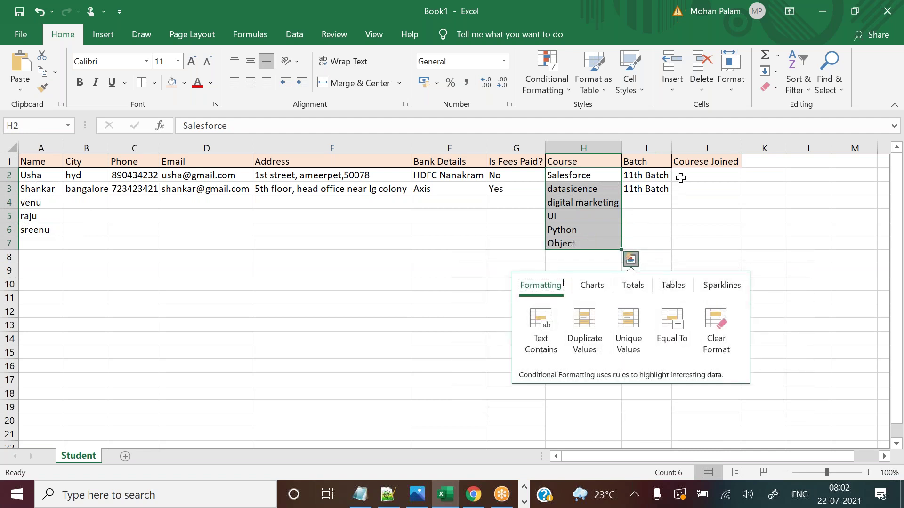
pyautogui.click(681, 178)
pyautogui.click(572, 177)
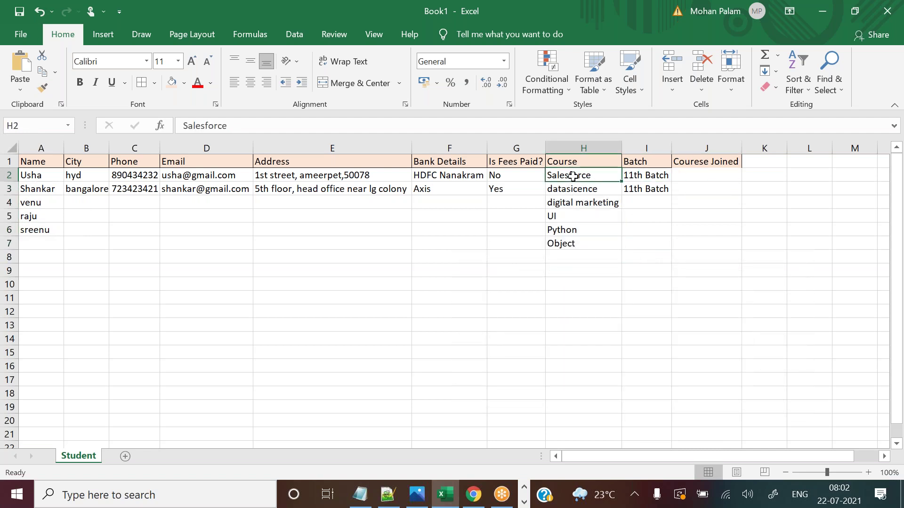
pyautogui.moveTo(573, 176); pyautogui.dragTo(570, 241)
pyautogui.hotkey('ctrl', 'c')
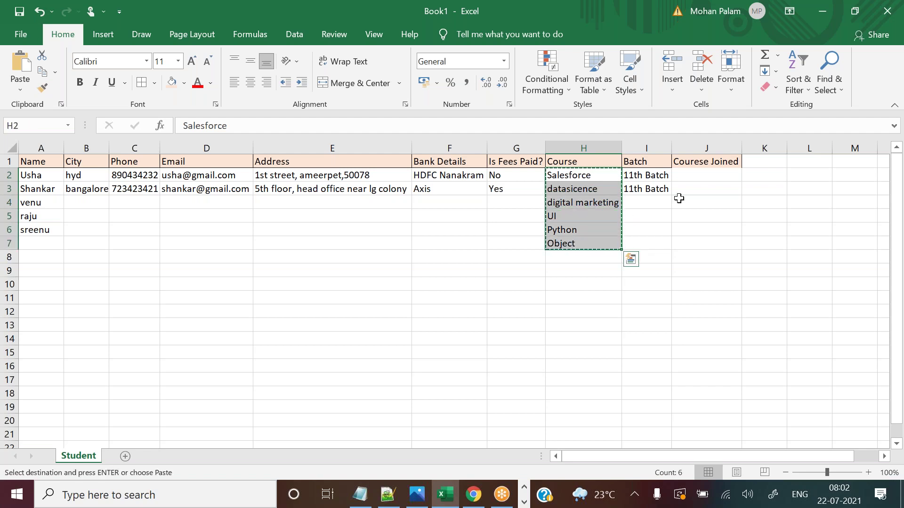
pyautogui.click(696, 176)
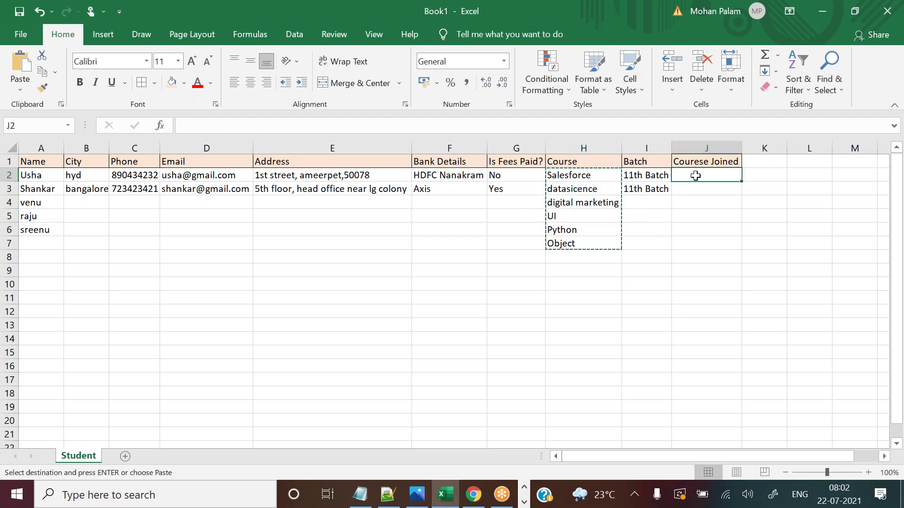
# Enter Sfdc Admin, SFDC DEV and SFDC Lightinng in J2 through J4.
pyautogui.write('Sfdc Admin')
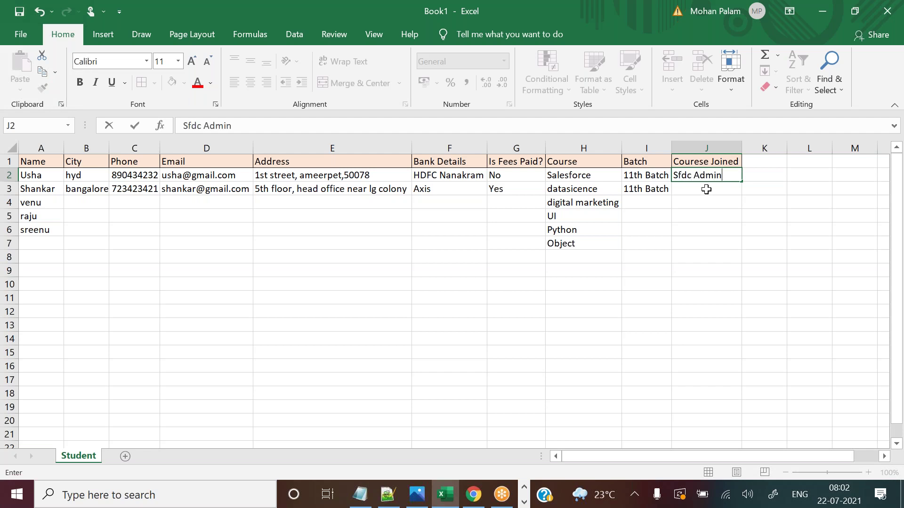
pyautogui.click(706, 190)
pyautogui.write('SFDC D')
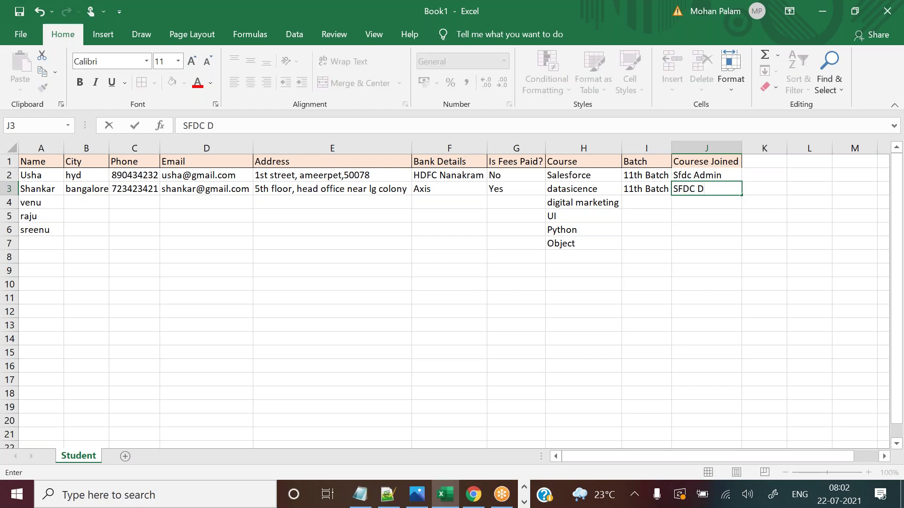
pyautogui.write('EV')
pyautogui.click(701, 202)
pyautogui.write('SFDC Lightinng')
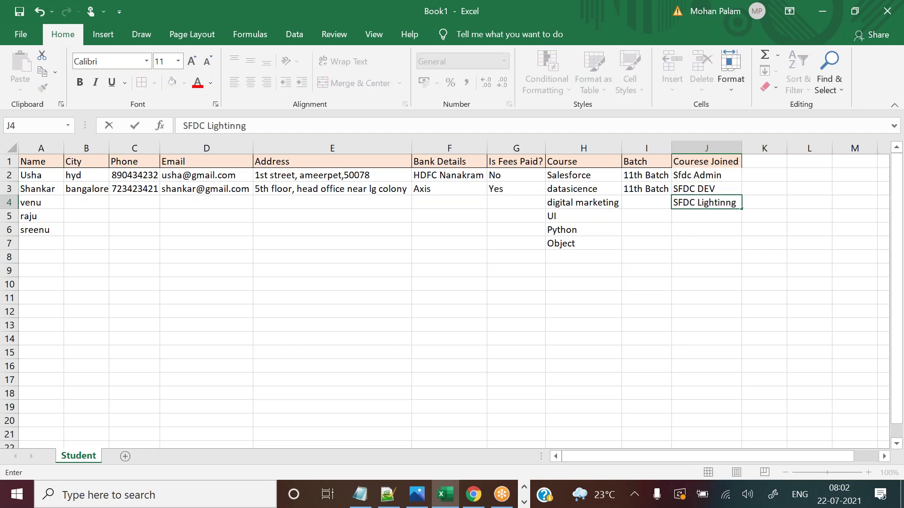
pyautogui.click(686, 218)
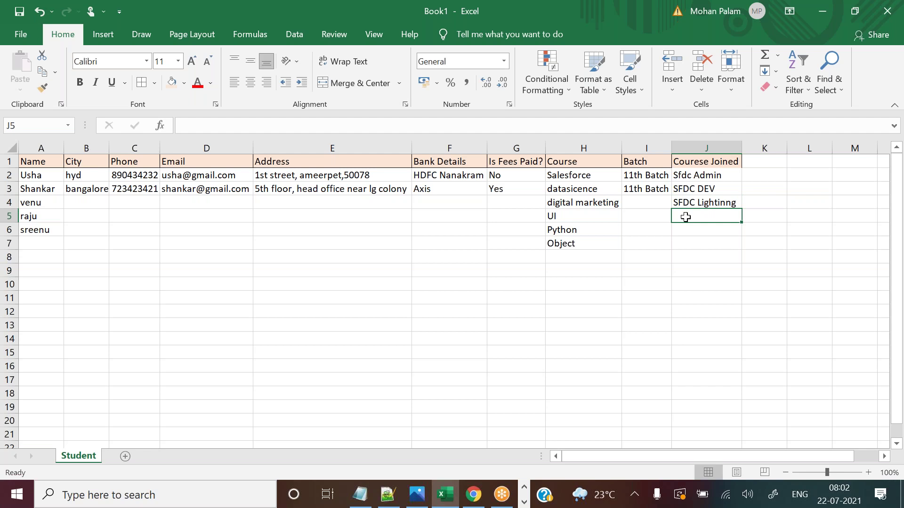
# Enter SFDC Integrations, Data science admin, Data scientist and Python script in J5 through J8.
pyautogui.write('SFD')
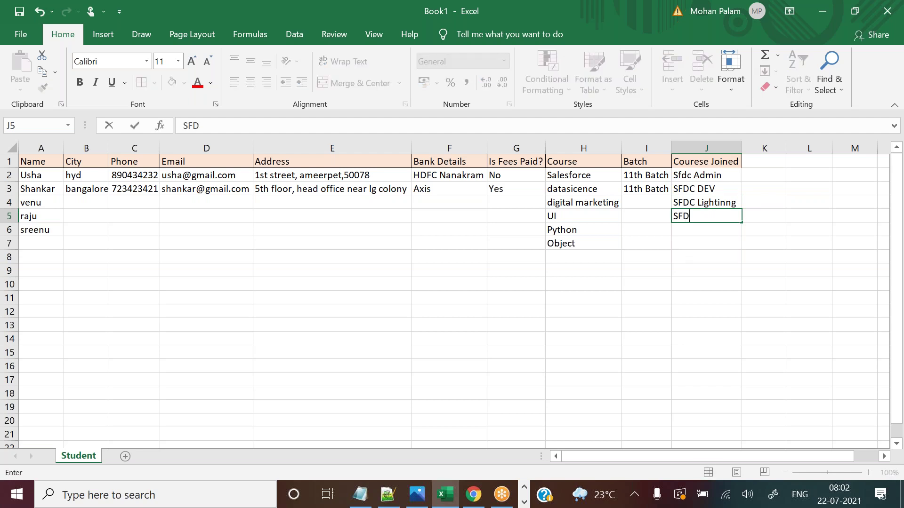
pyautogui.write('C Integrations')
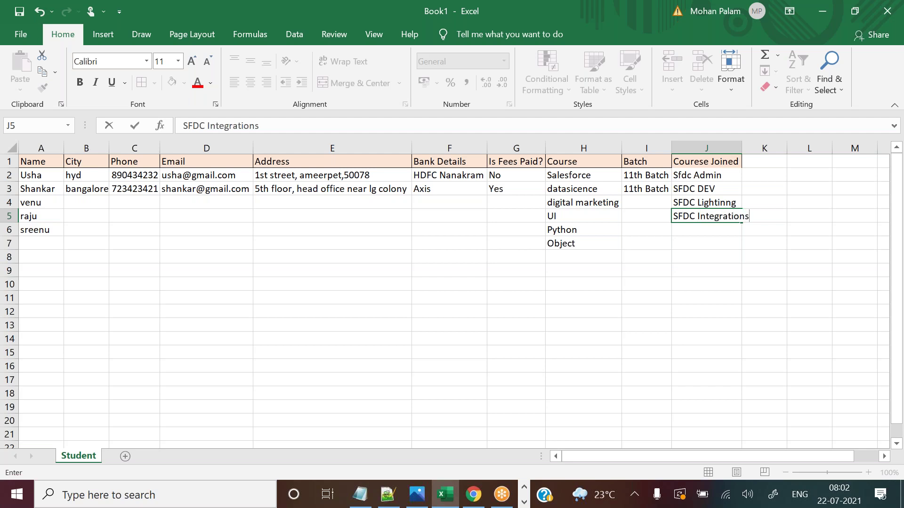
pyautogui.click(688, 227)
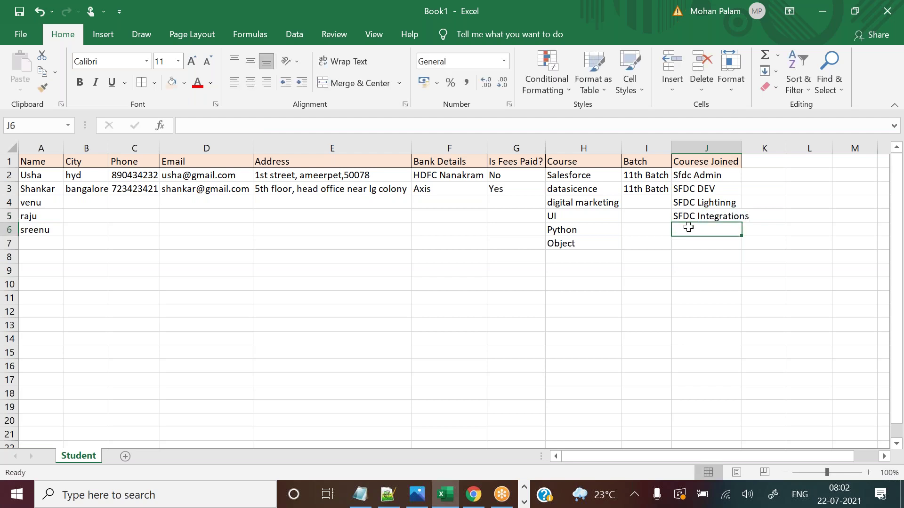
pyautogui.write('Data ')
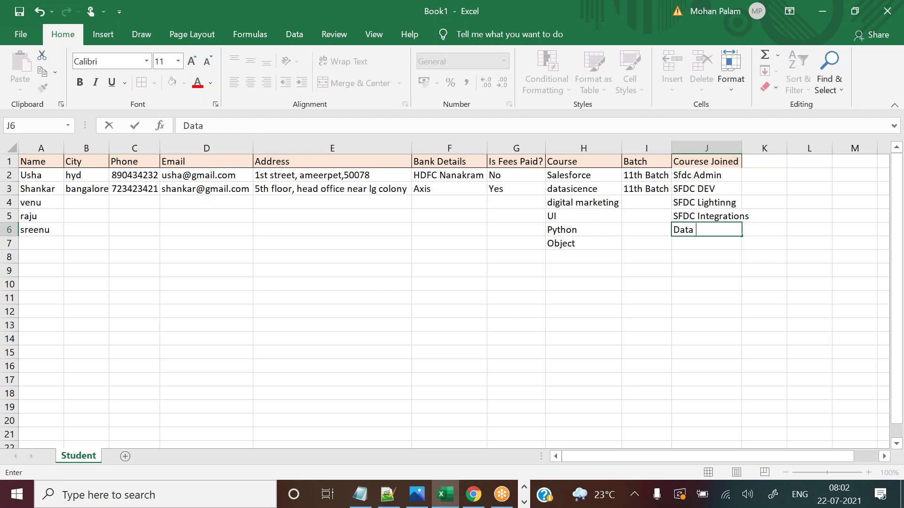
pyautogui.write('science admin')
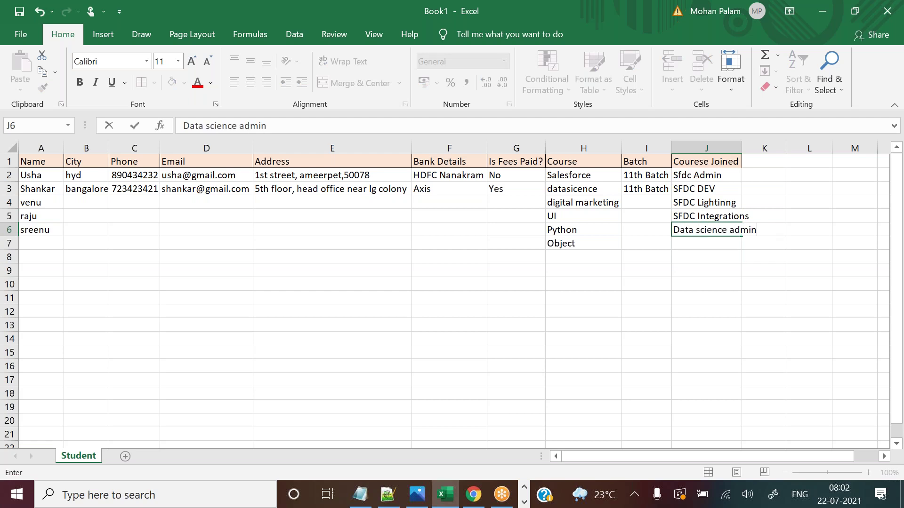
pyautogui.click(672, 244)
pyautogui.write('Data')
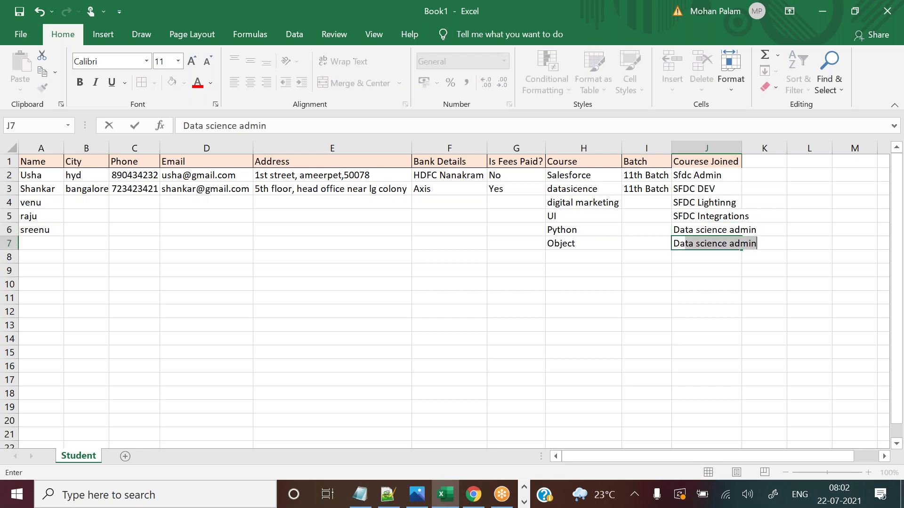
pyautogui.write(' scientise')
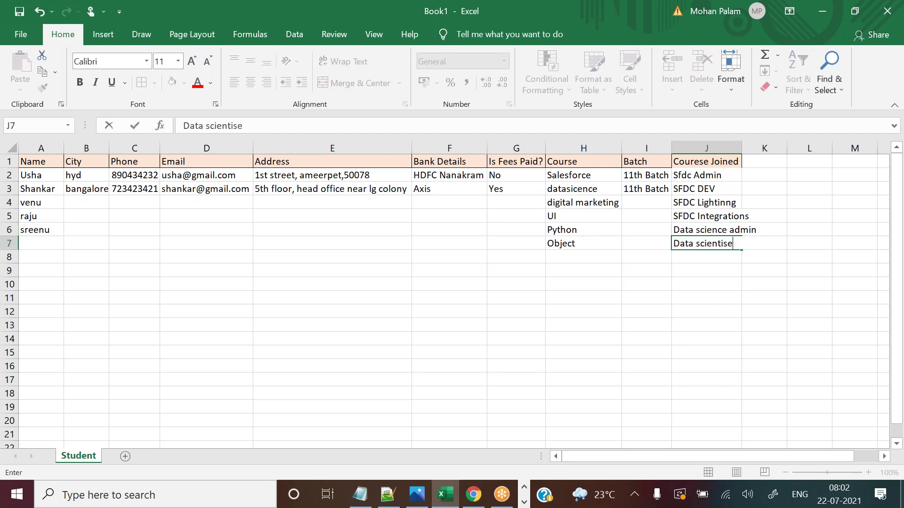
pyautogui.press('BackSpace')
pyautogui.write('t')
pyautogui.click(689, 257)
pyautogui.write('P')
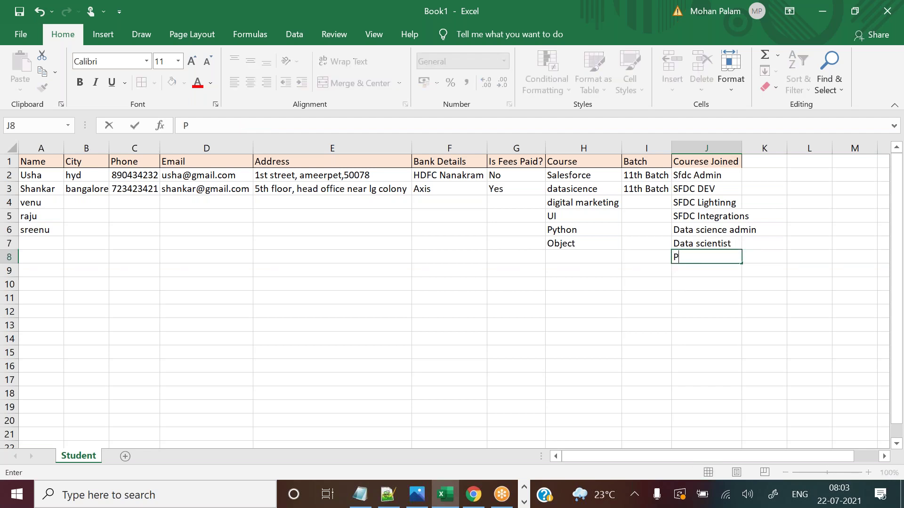
pyautogui.write('ython script')
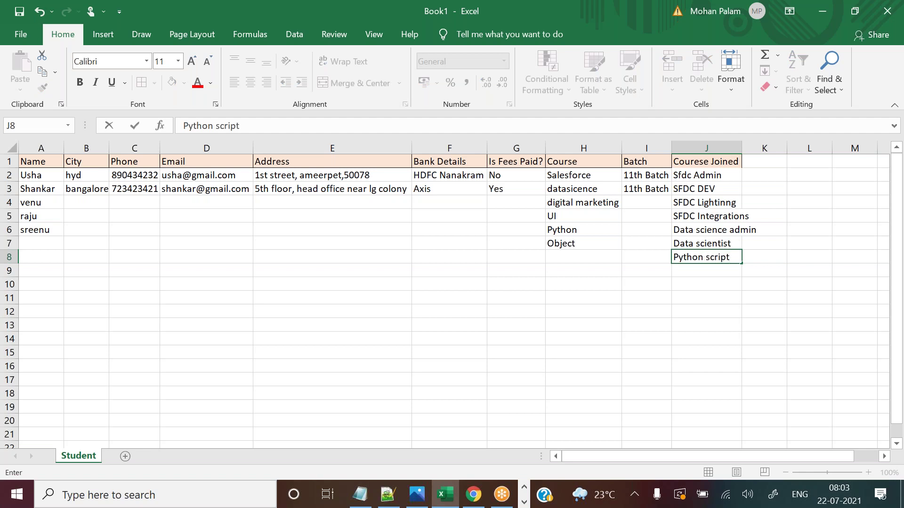
# Commit Python script, widen column J to fit the course names, and select J2:J8.
pyautogui.click(824, 280)
pyautogui.moveTo(742, 149); pyautogui.dragTo(760, 149)
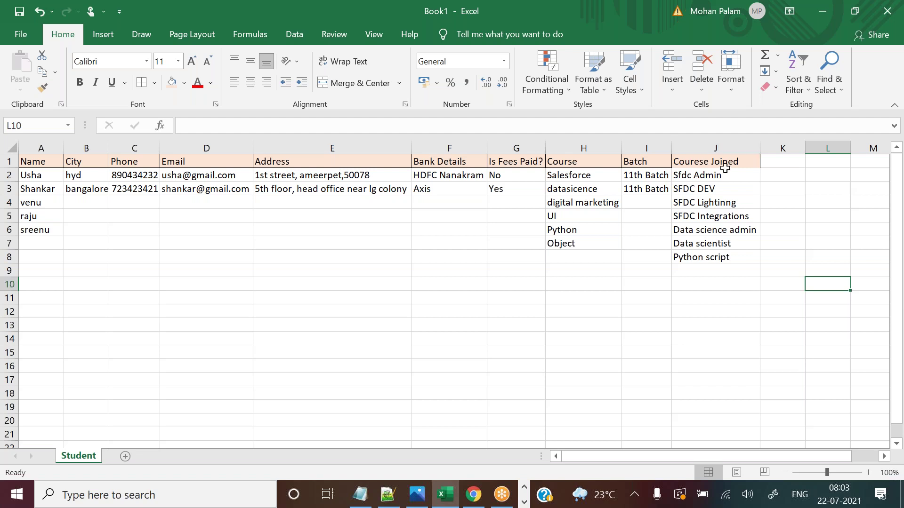
pyautogui.click(725, 170)
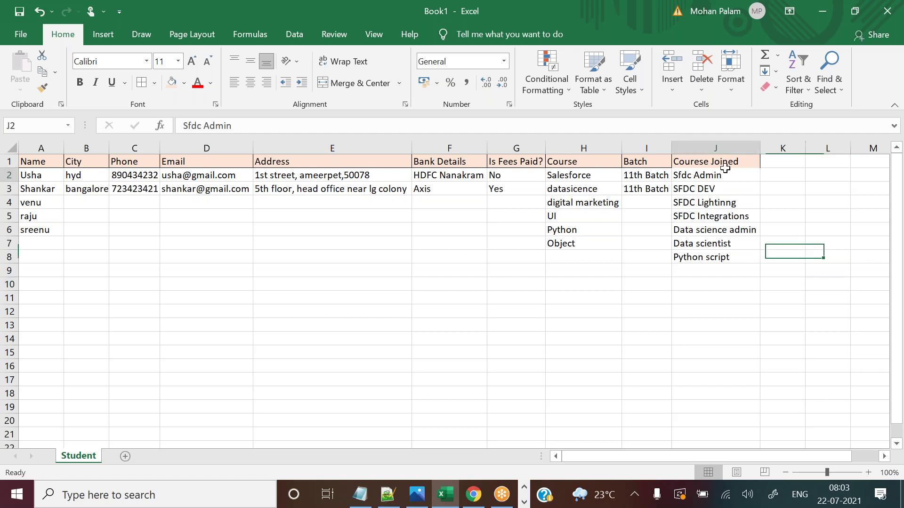
pyautogui.click(712, 161)
pyautogui.moveTo(716, 176); pyautogui.dragTo(715, 255)
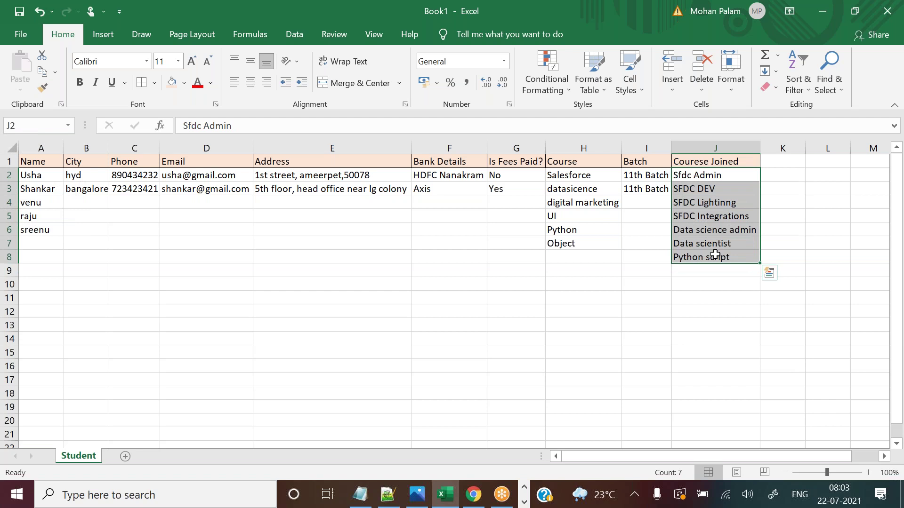
pyautogui.click(807, 218)
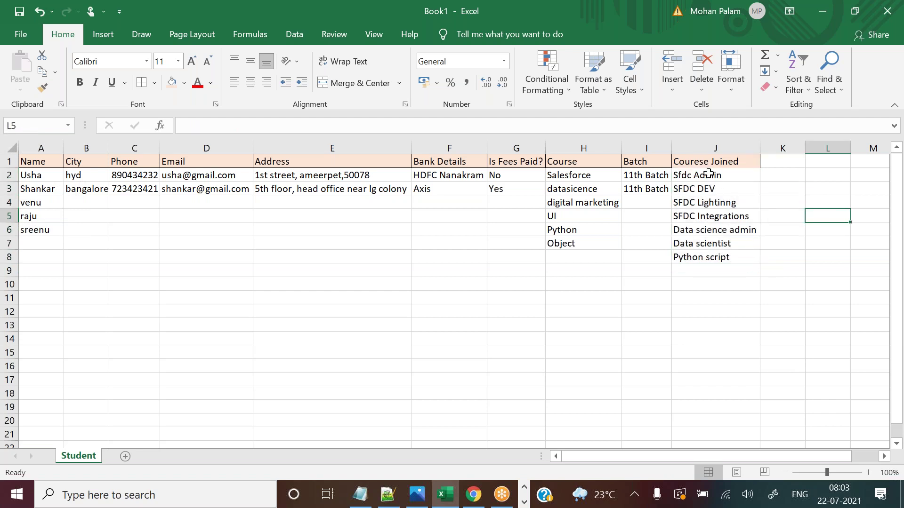
pyautogui.moveTo(709, 173); pyautogui.dragTo(719, 254)
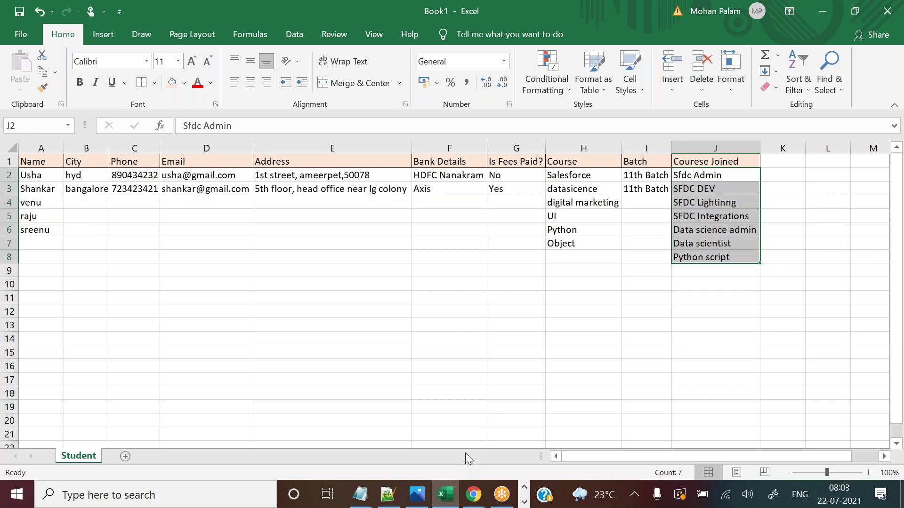
pyautogui.click(477, 496)
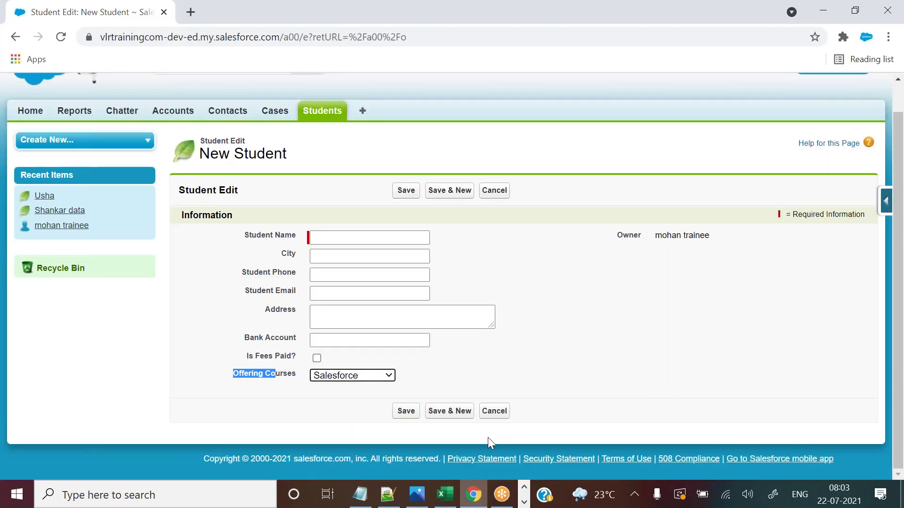
# From the Student object's fields, start a new custom field and select the Picklist (Multi-Select) type.
pyautogui.click(886, 201)
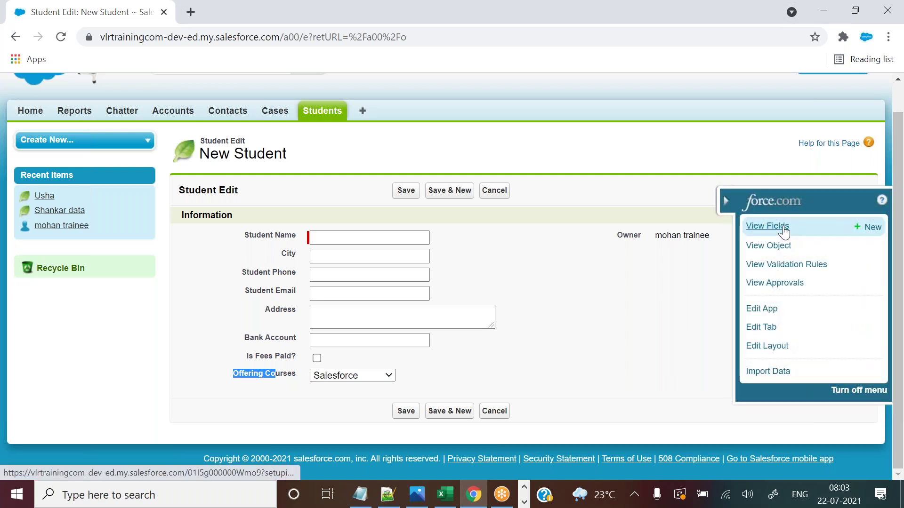
pyautogui.click(782, 228)
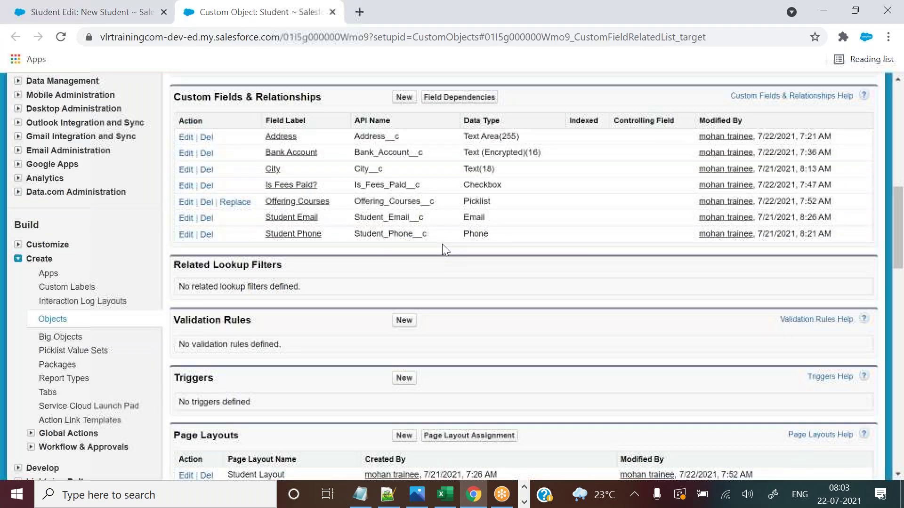
pyautogui.click(404, 98)
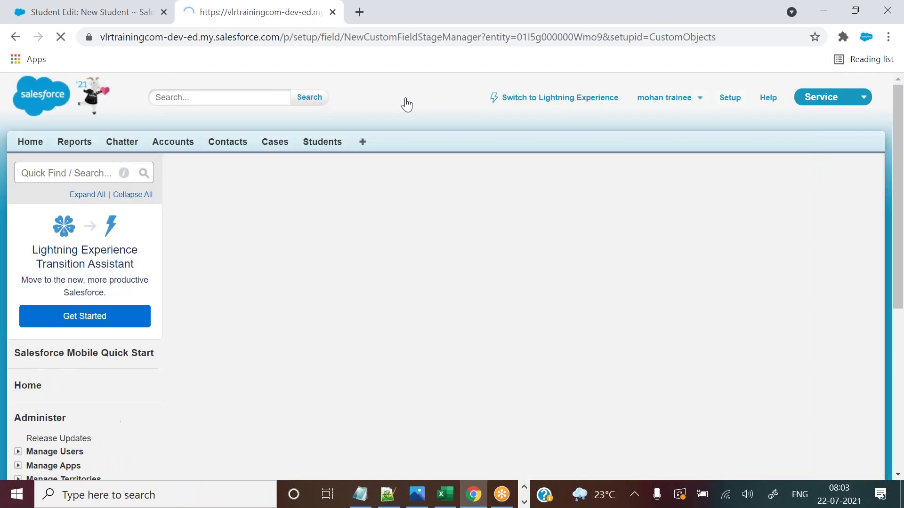
pyautogui.moveTo(899, 151); pyautogui.dragTo(897, 272)
pyautogui.moveTo(195, 347); pyautogui.dragTo(202, 365)
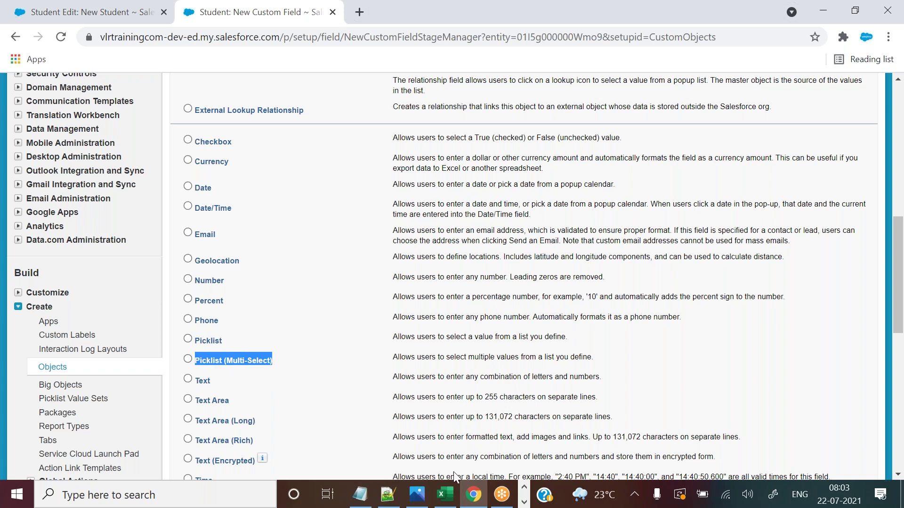
pyautogui.click(451, 502)
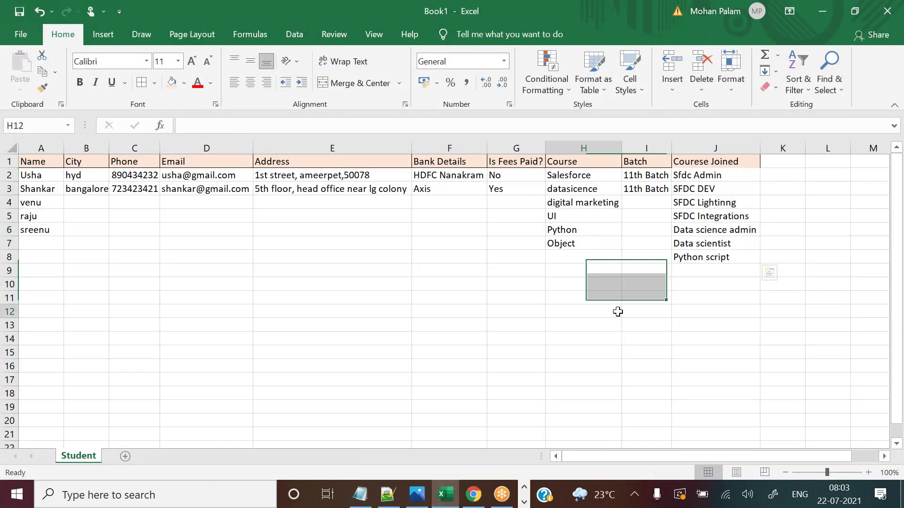
# Look over the existing course entries, then type Spoken English into cell J9.
pyautogui.moveTo(709, 175); pyautogui.dragTo(724, 219)
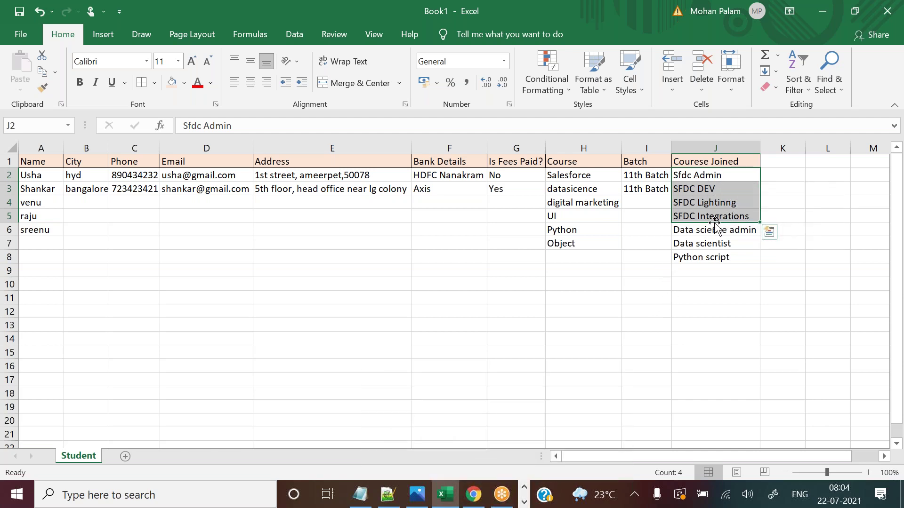
pyautogui.click(708, 232)
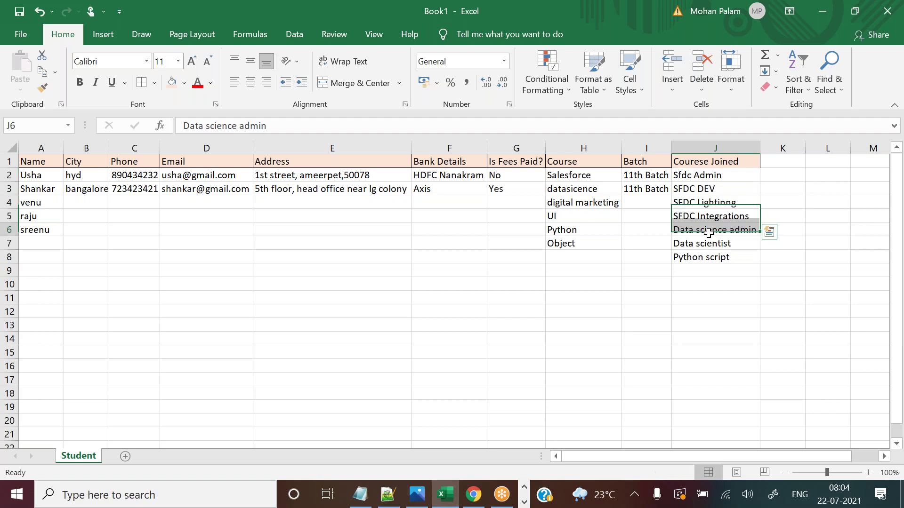
pyautogui.moveTo(709, 232); pyautogui.dragTo(710, 244)
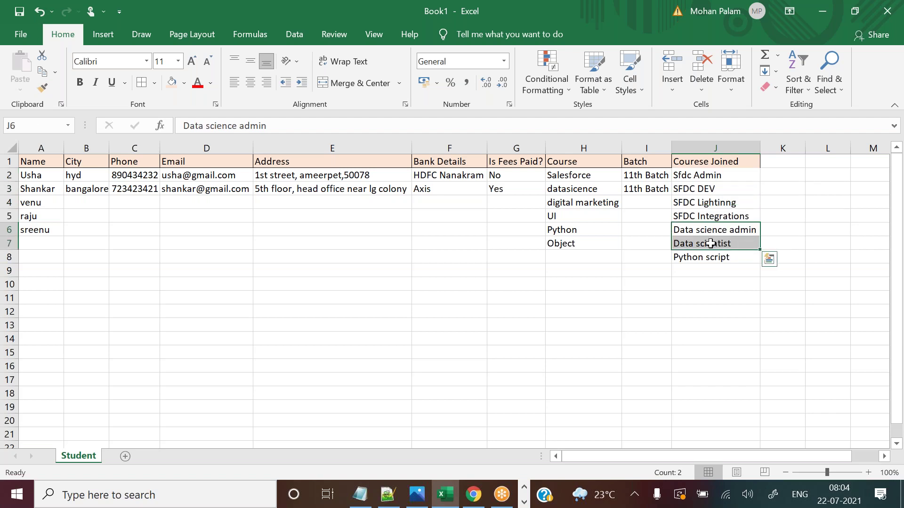
pyautogui.click(710, 271)
pyautogui.write('Spoke')
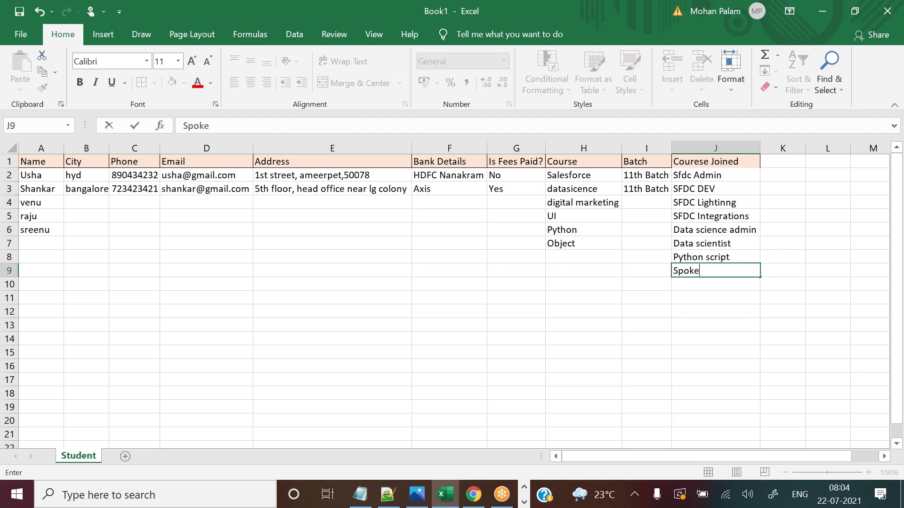
pyautogui.write('n English')
pyautogui.click(768, 280)
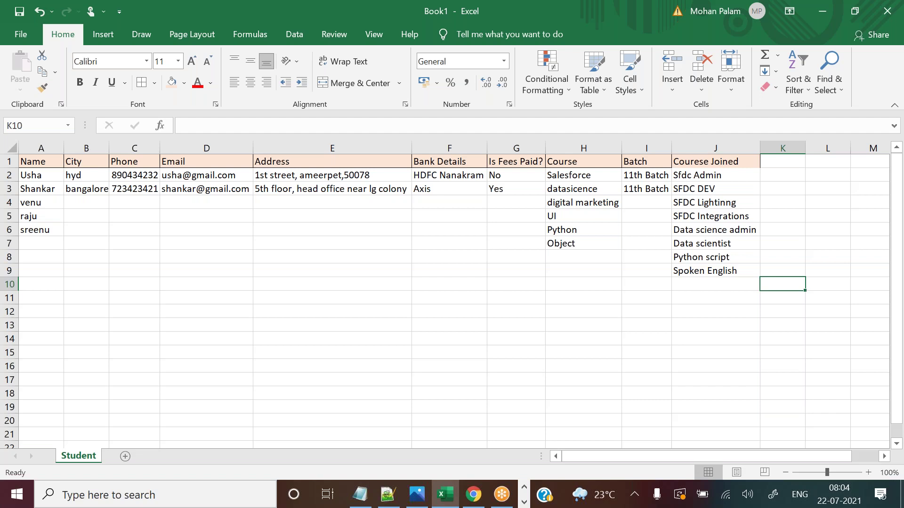
# Check the last course in cell J9, then return to Salesforce's New Custom Field page.
pyautogui.click(684, 269)
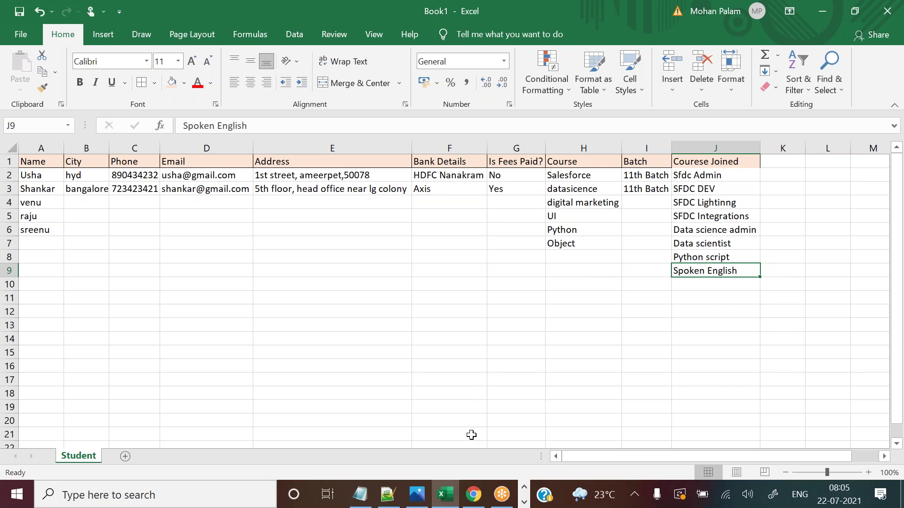
pyautogui.click(470, 499)
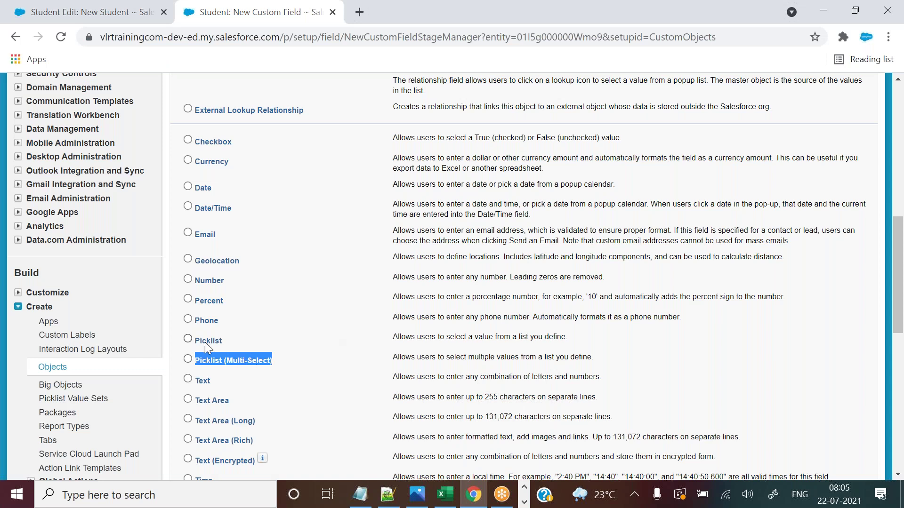
# Compare the Picklist type with the New Student form's Offering Courses dropdown, leaving it unchanged.
pyautogui.moveTo(195, 341); pyautogui.dragTo(230, 349)
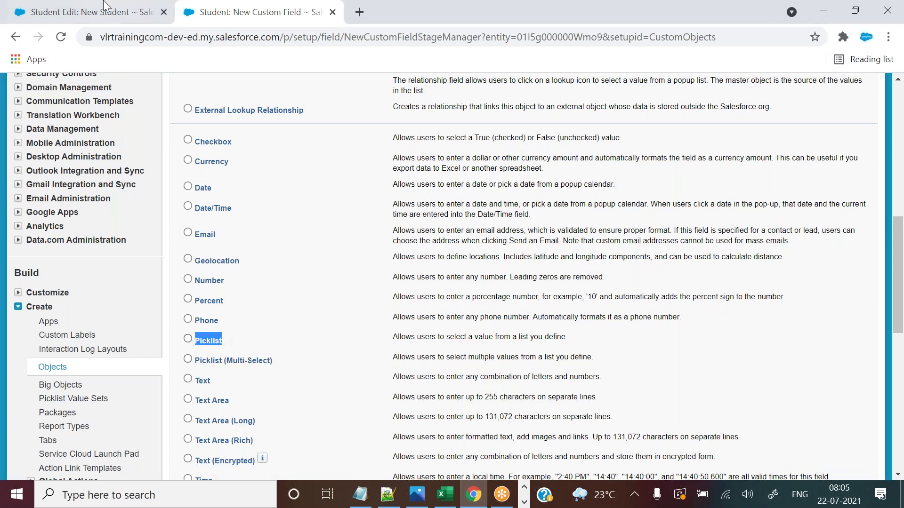
pyautogui.click(94, 12)
pyautogui.click(347, 381)
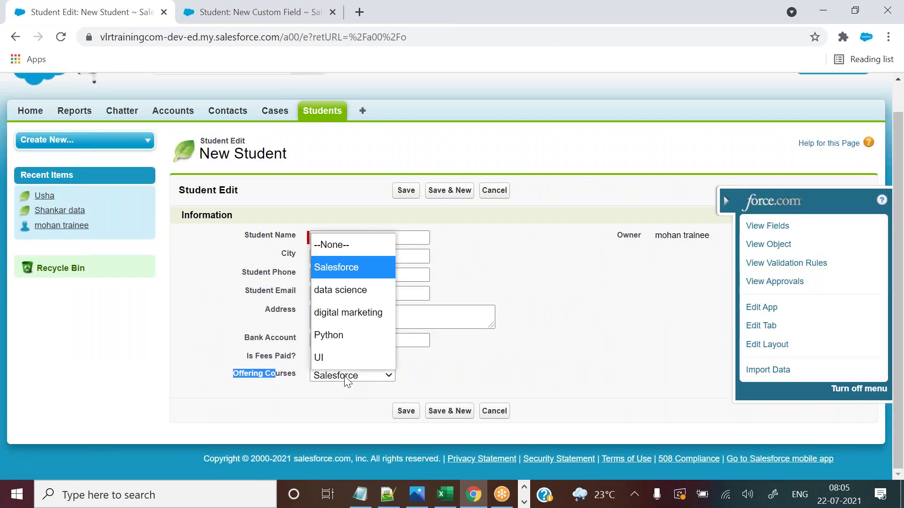
pyautogui.click(372, 161)
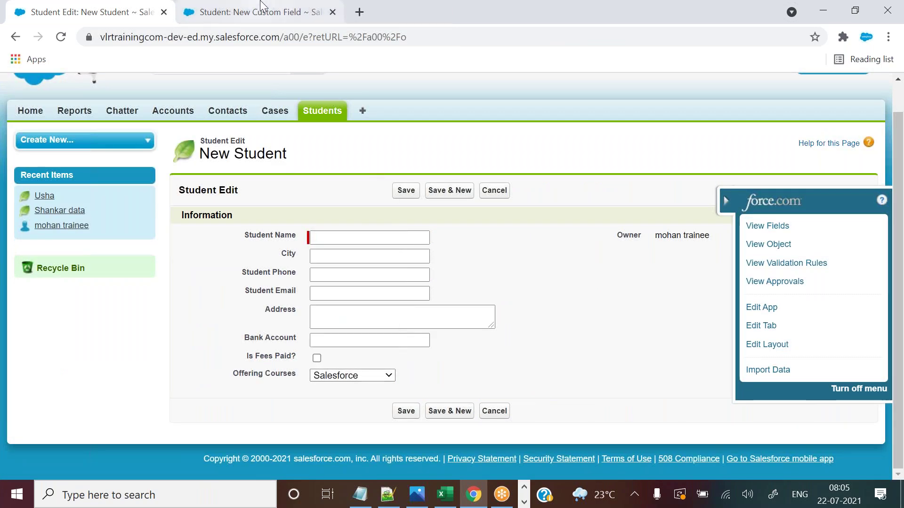
pyautogui.click(262, 10)
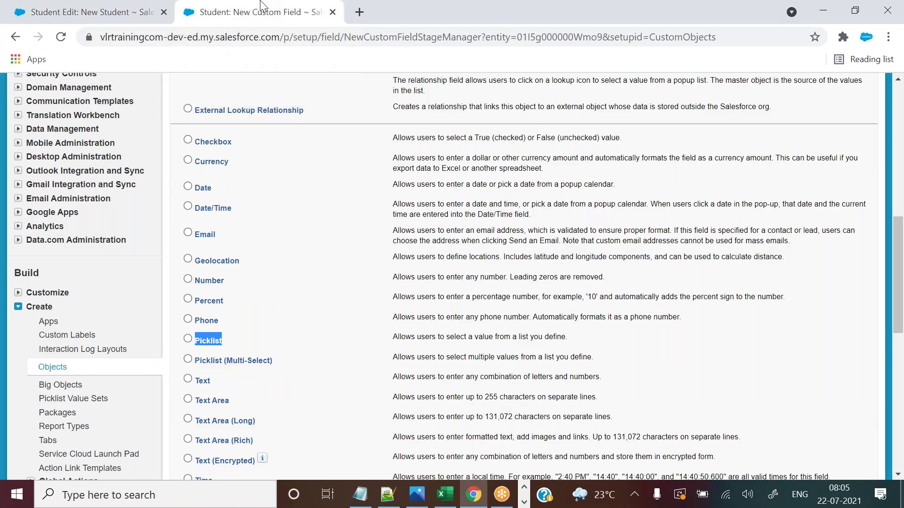
# Select Picklist (Multi-Select) as the data type and continue to Step 2.
pyautogui.moveTo(247, 365); pyautogui.dragTo(268, 364)
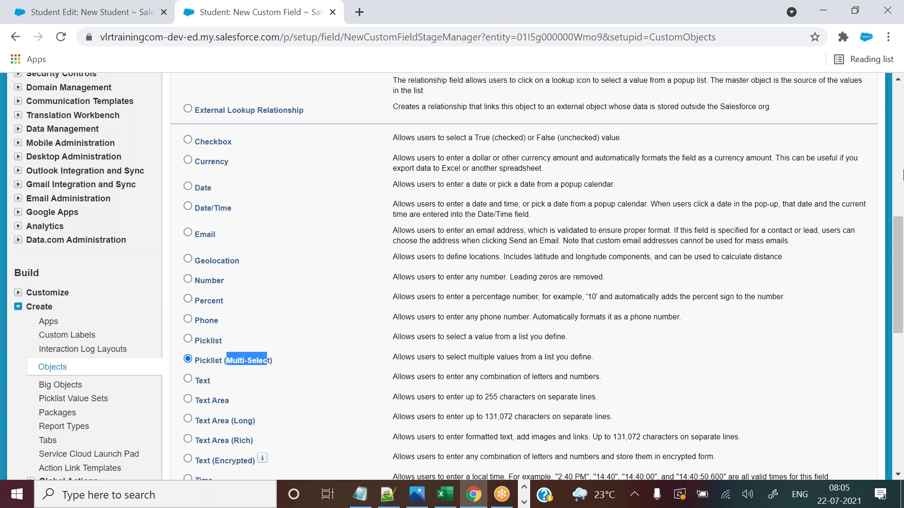
pyautogui.moveTo(897, 234); pyautogui.dragTo(897, 311)
pyautogui.click(825, 271)
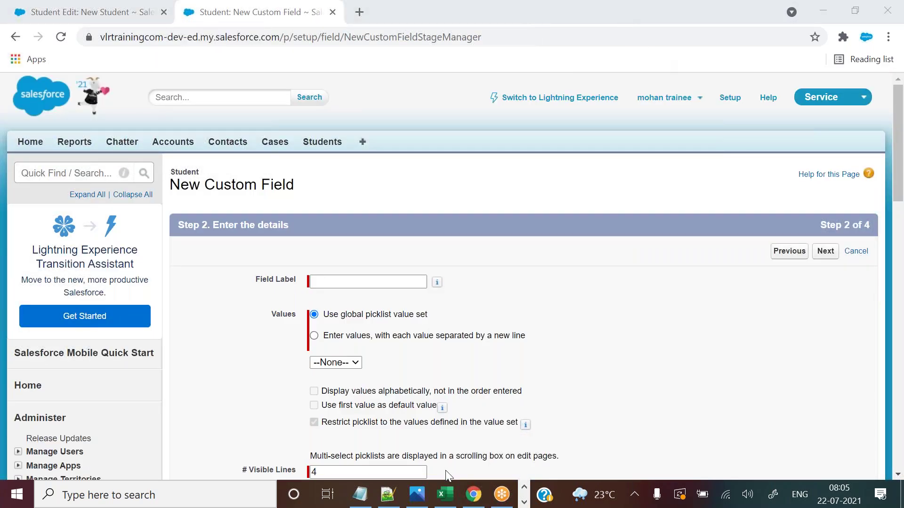
# Paste the J1 heading into Field Label and correct it to 'Courses Joined'.
pyautogui.click(446, 494)
pyautogui.click(686, 161)
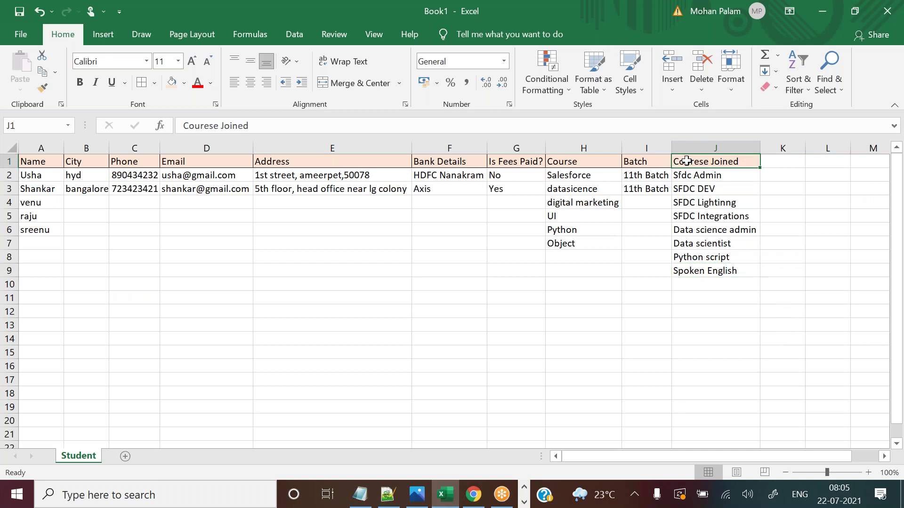
pyautogui.hotkey('ctrl', 'c')
pyautogui.hotkey('alt', 'Tab')
pyautogui.click(349, 281)
pyautogui.hotkey('ctrl', 'v')
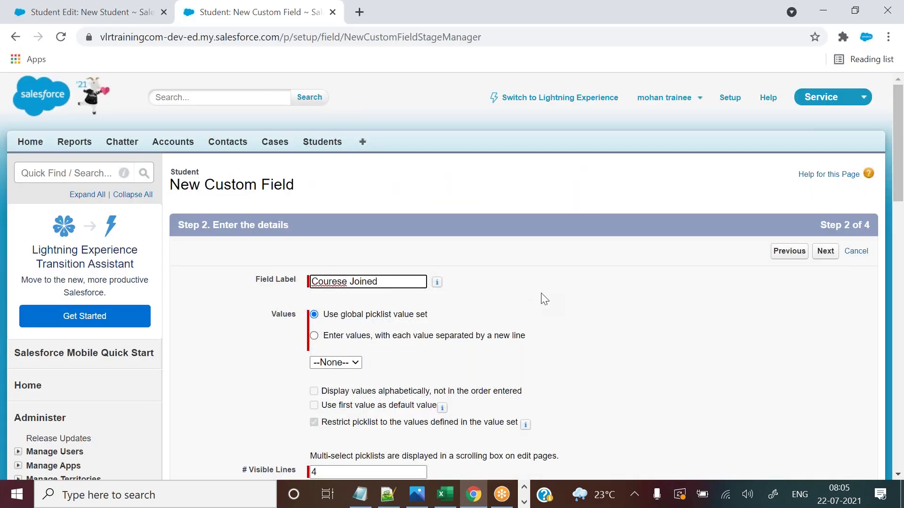
pyautogui.press('Tab')
pyautogui.click(349, 282)
pyautogui.write('s')
pyautogui.click(338, 282)
pyautogui.press('BackSpace')
pyautogui.click(460, 313)
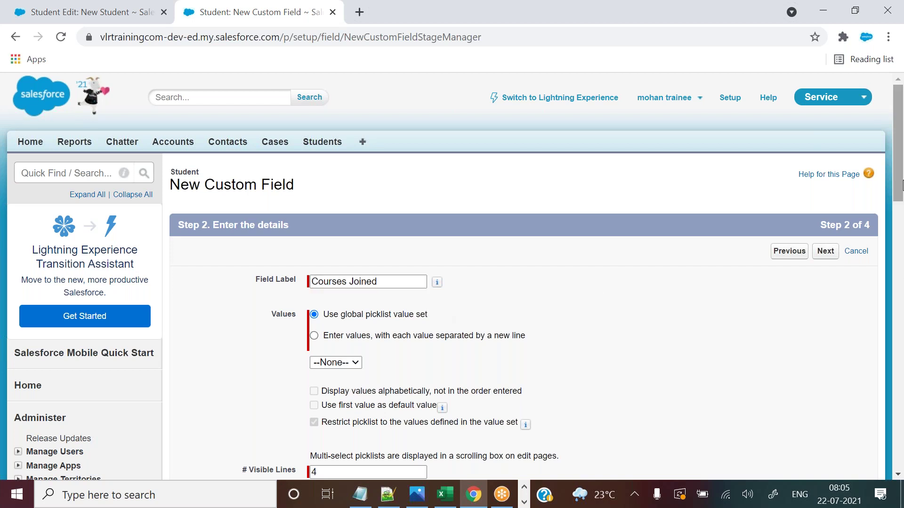
# Choose to enter values one per line, then copy the course names J2:J9 from Excel.
pyautogui.moveTo(898, 158); pyautogui.dragTo(898, 190)
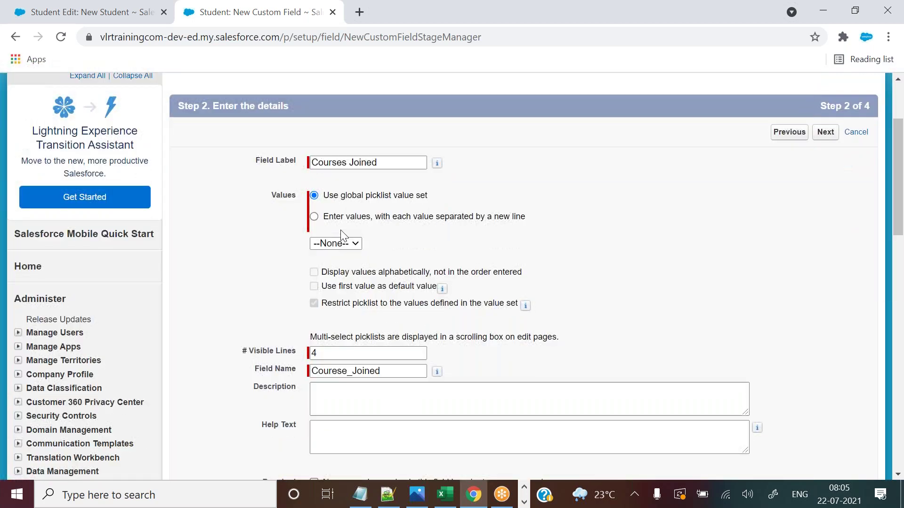
pyautogui.click(314, 216)
pyautogui.click(357, 271)
pyautogui.hotkey('alt', 'Tab')
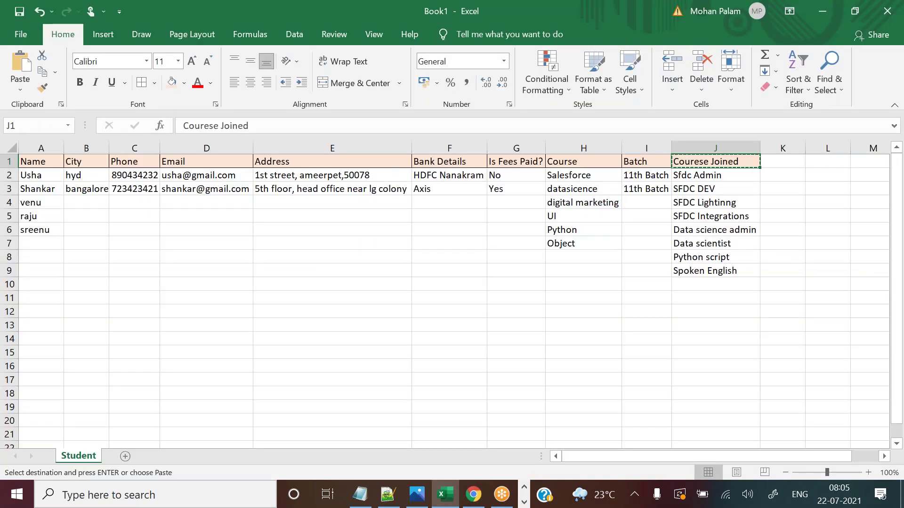
pyautogui.moveTo(691, 177); pyautogui.dragTo(692, 270)
pyautogui.hotkey('ctrl', 'c')
pyautogui.hotkey('ctrl', 'v')
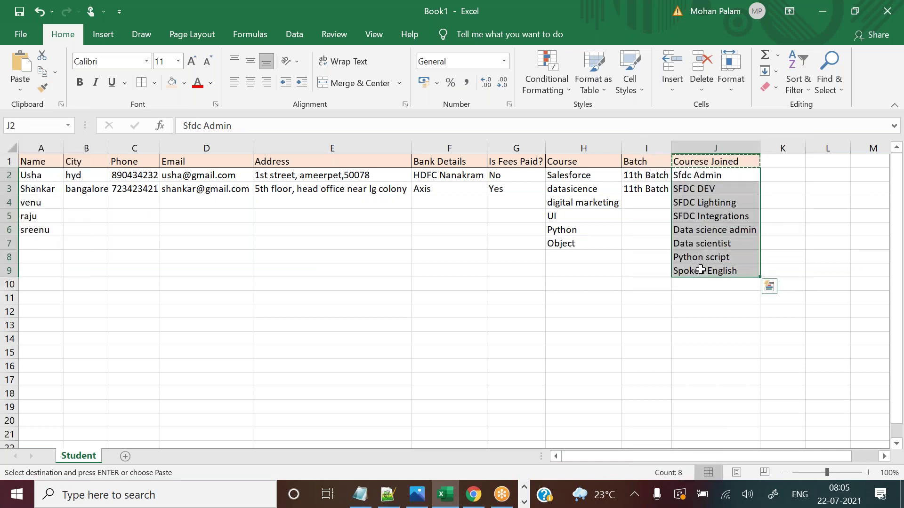
pyautogui.hotkey('alt', 'Tab')
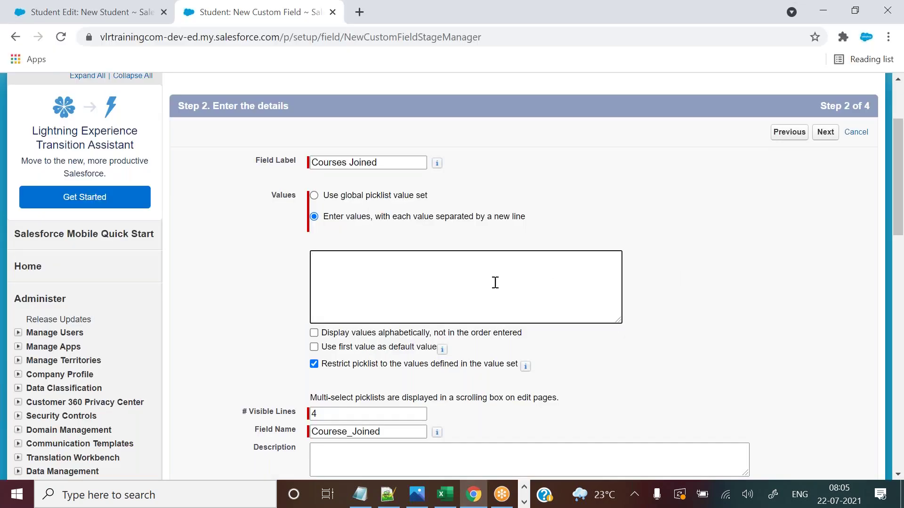
# Paste the eight course names into the Values box and start fixing the 'Lightinng' typo.
pyautogui.click(494, 282)
pyautogui.hotkey('ctrl', 'v')
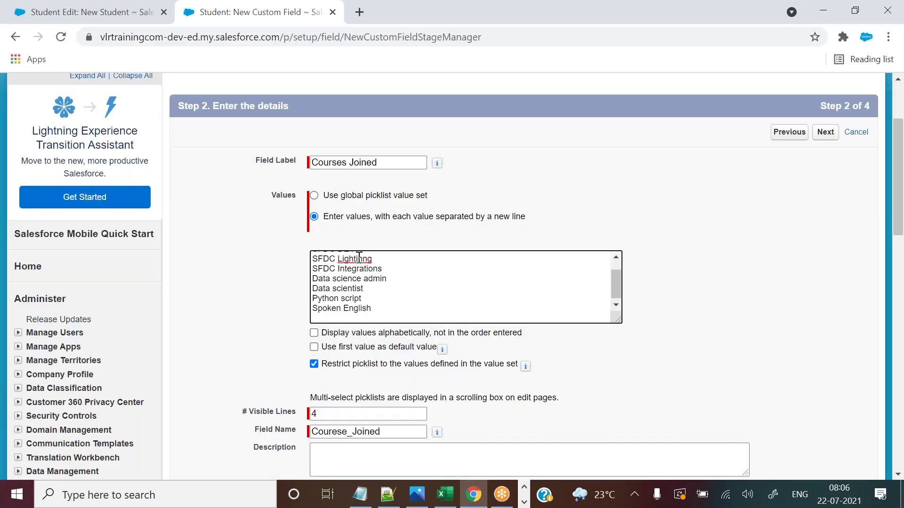
pyautogui.rightClick(359, 258)
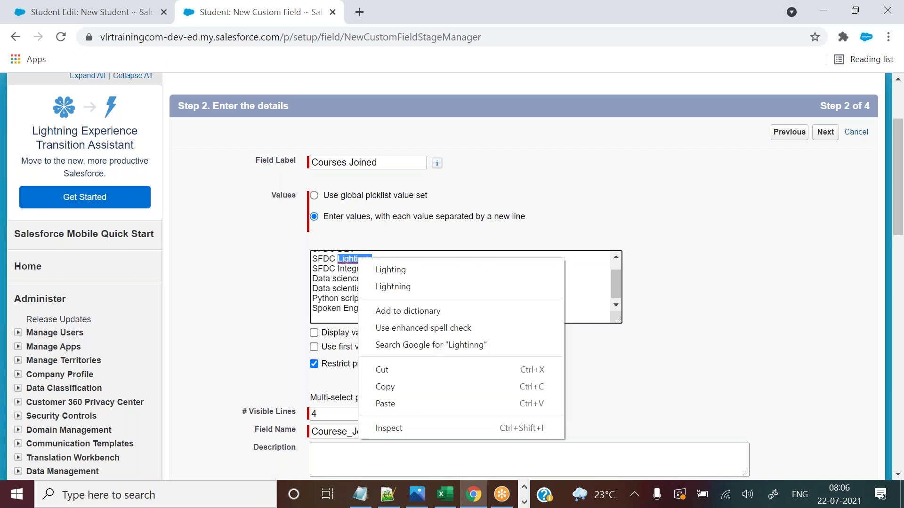
pyautogui.press('Escape')
pyautogui.click(360, 262)
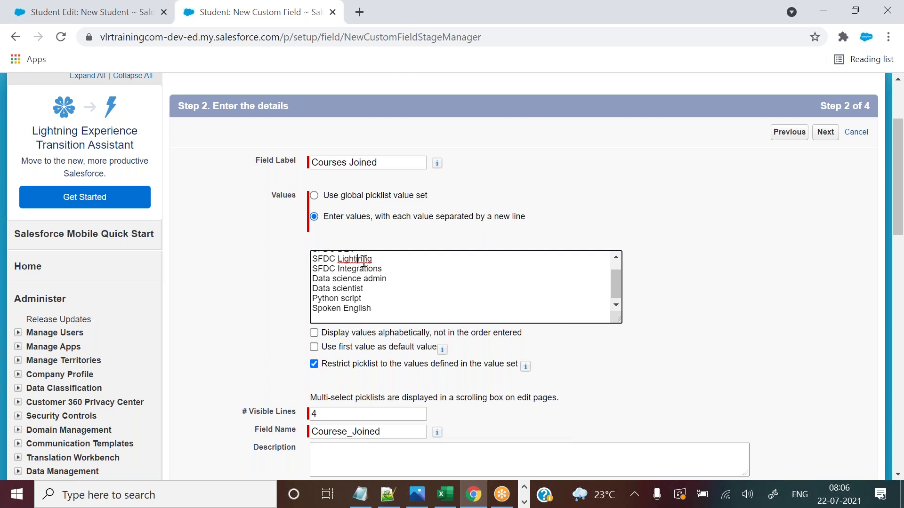
pyautogui.write('i')
# Enlarge the values box, join SFDC DEV onto the Sfdc Admin line, and correct 'Lightning'.
pyautogui.moveTo(617, 282); pyautogui.dragTo(617, 270)
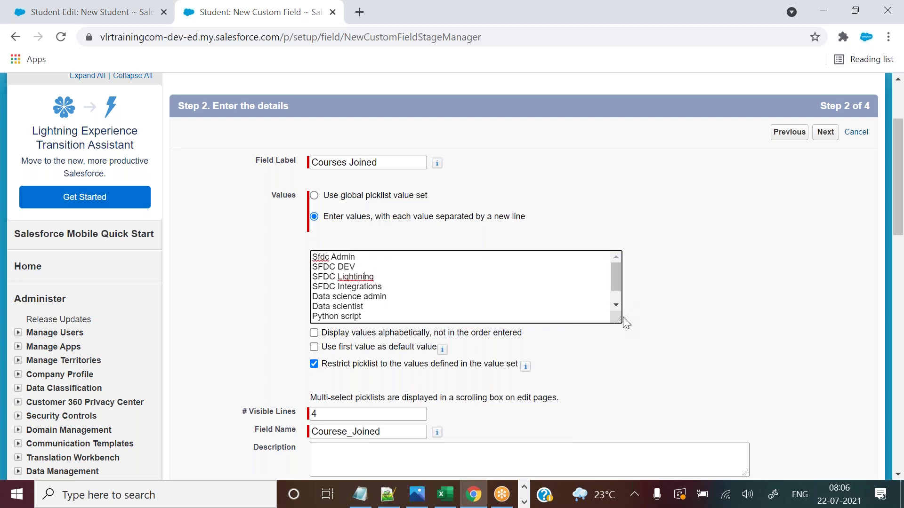
pyautogui.moveTo(618, 320); pyautogui.dragTo(702, 381)
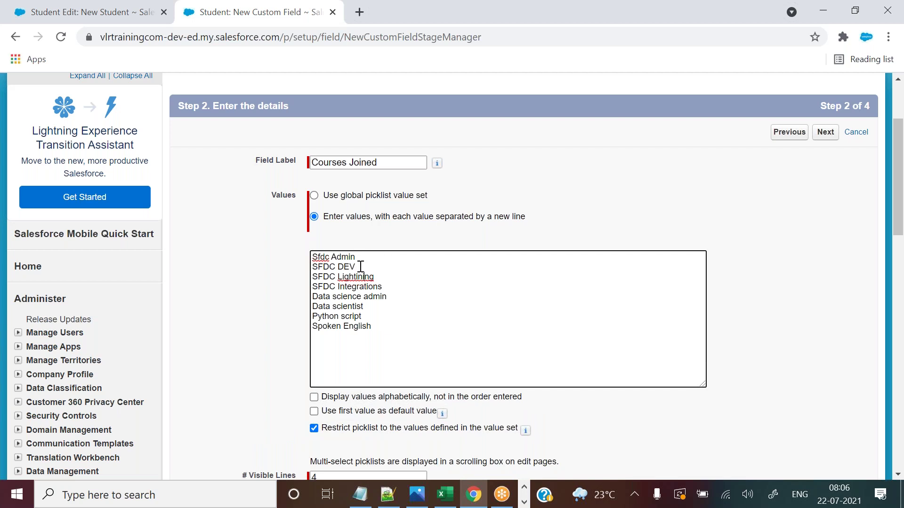
pyautogui.moveTo(357, 267); pyautogui.dragTo(307, 272)
pyautogui.hotkey('ctrl', 'c')
pyautogui.press('BackSpace')
pyautogui.click(358, 259)
pyautogui.write(',')
pyautogui.hotkey('ctrl', 'v')
pyautogui.press('Delete')
pyautogui.click(357, 256)
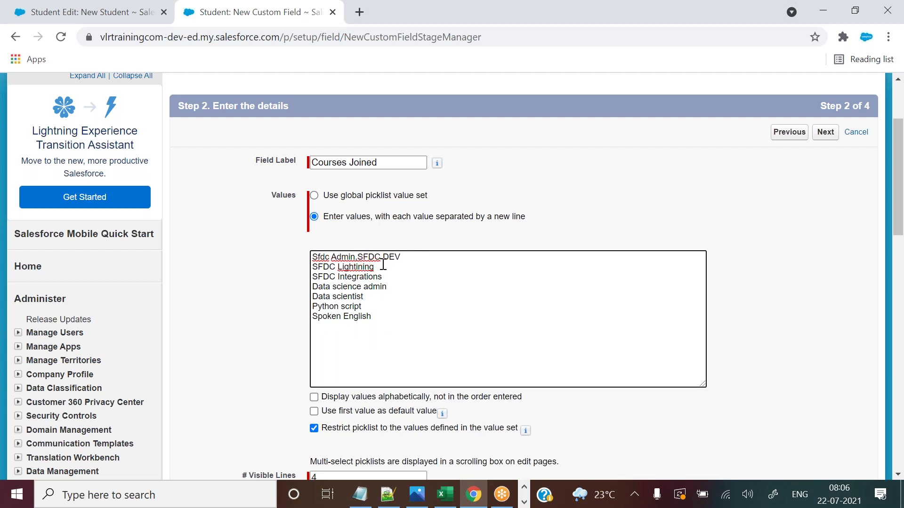
pyautogui.rightClick(361, 269)
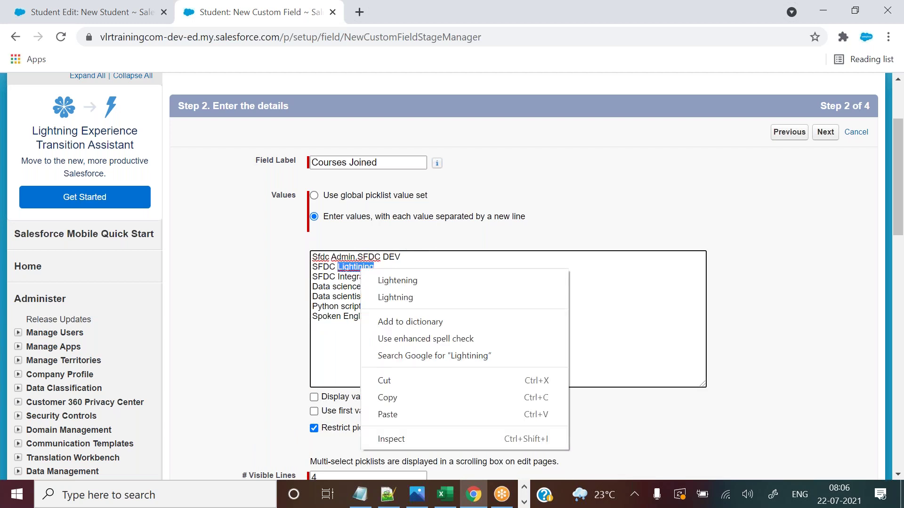
pyautogui.click(383, 298)
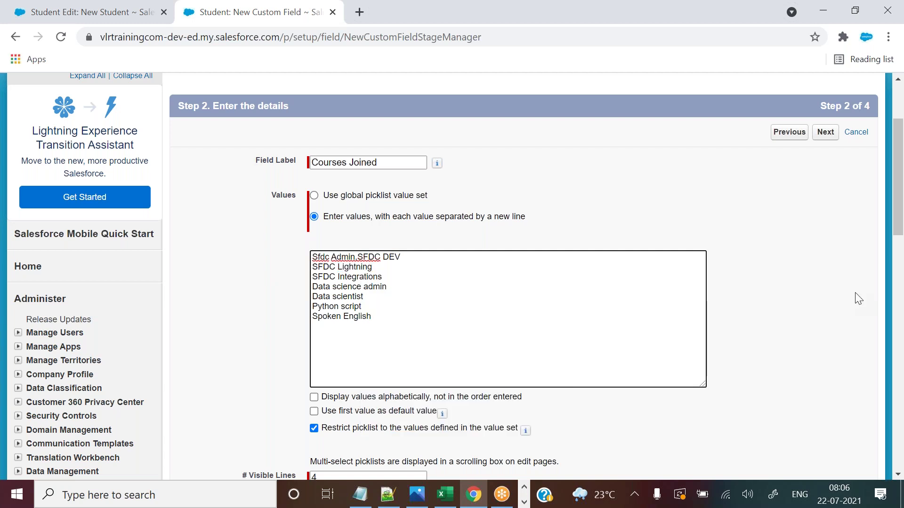
# Set # Visible Lines to 6 and continue to field-level security.
pyautogui.moveTo(899, 174); pyautogui.dragTo(900, 181)
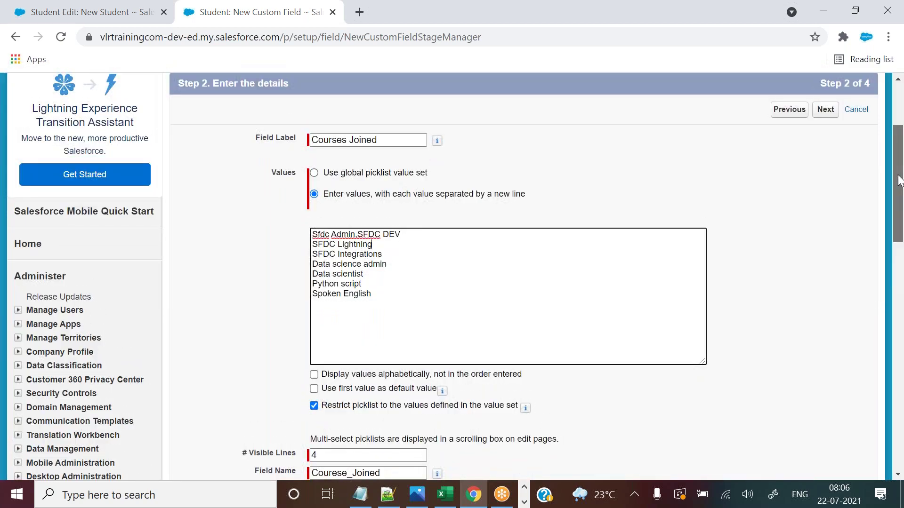
pyautogui.scroll(-3, 295, 328)
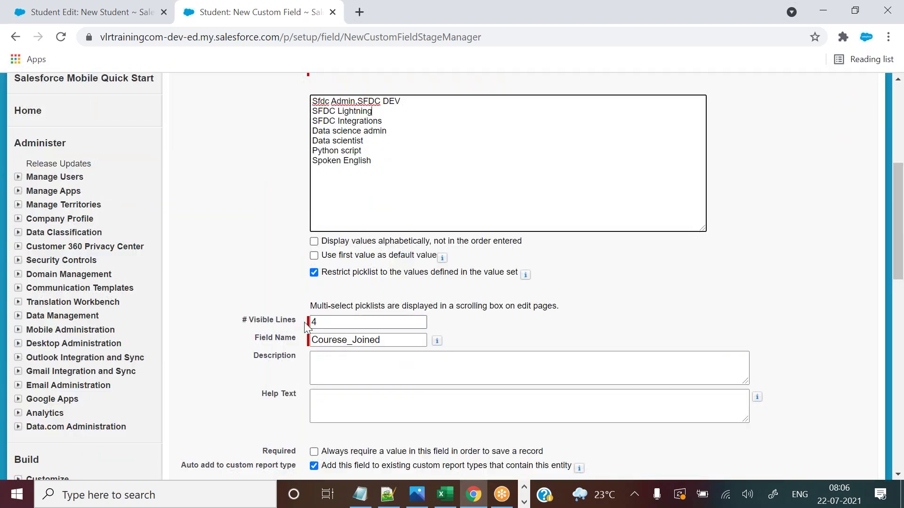
pyautogui.moveTo(325, 322); pyautogui.dragTo(306, 326)
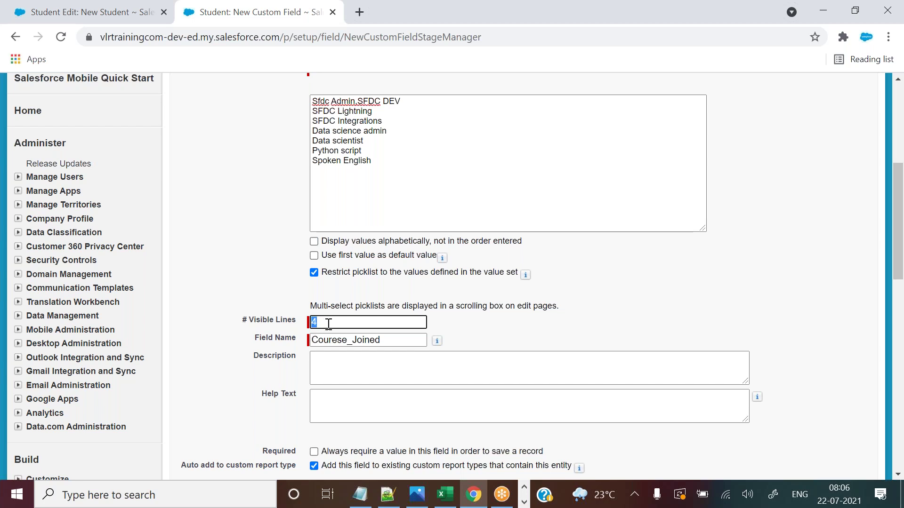
pyautogui.write('6')
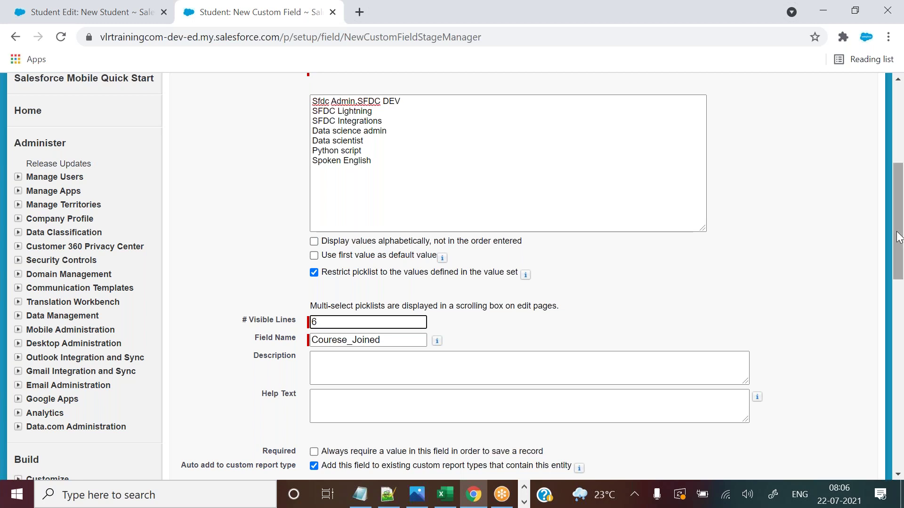
pyautogui.moveTo(898, 239); pyautogui.dragTo(899, 298)
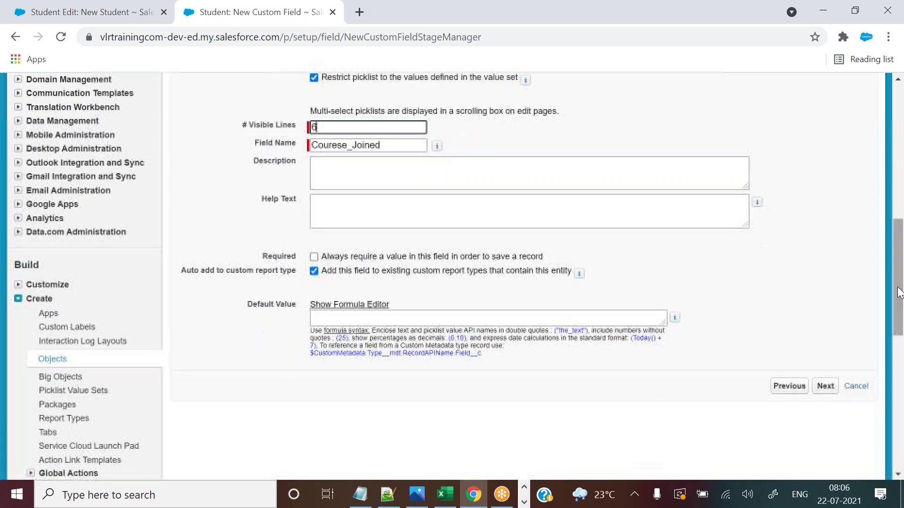
pyautogui.click(827, 388)
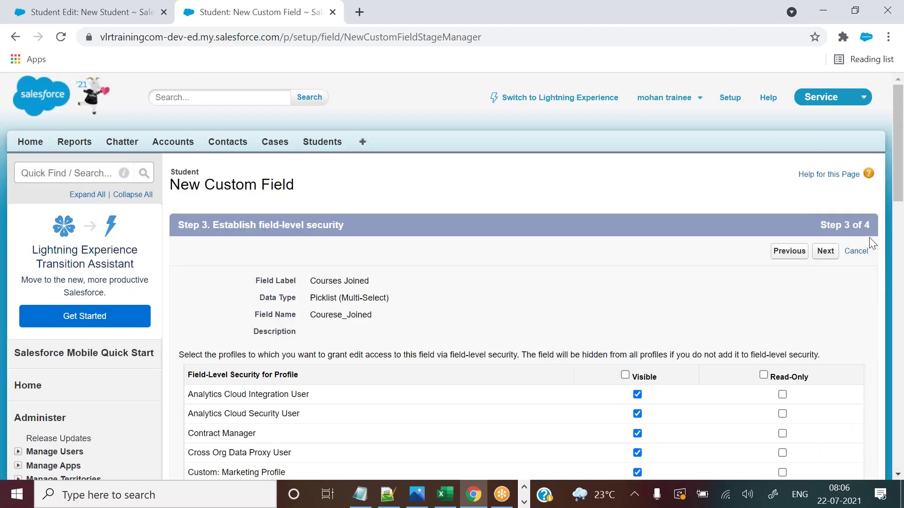
# Save Courses Joined, then open its details to inspect the combined 'Sfdc Admin,SFDC DEV' value.
pyautogui.click(822, 253)
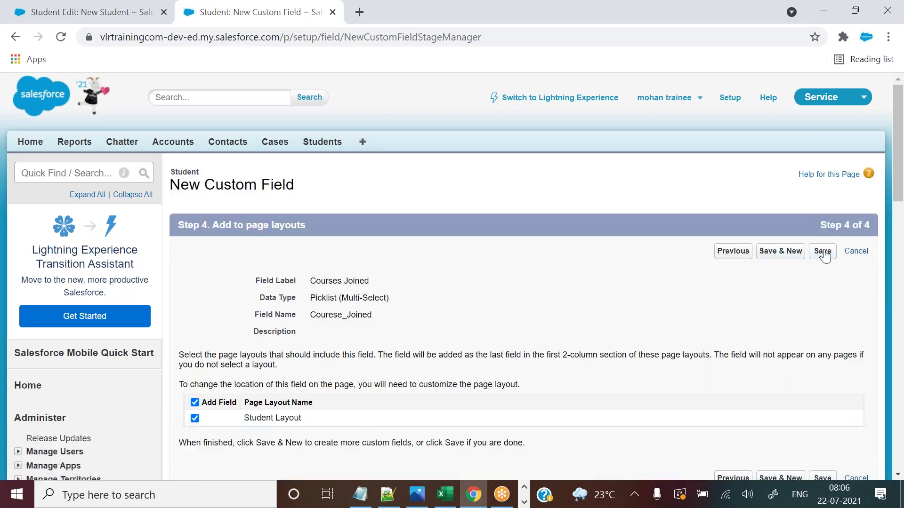
pyautogui.click(823, 252)
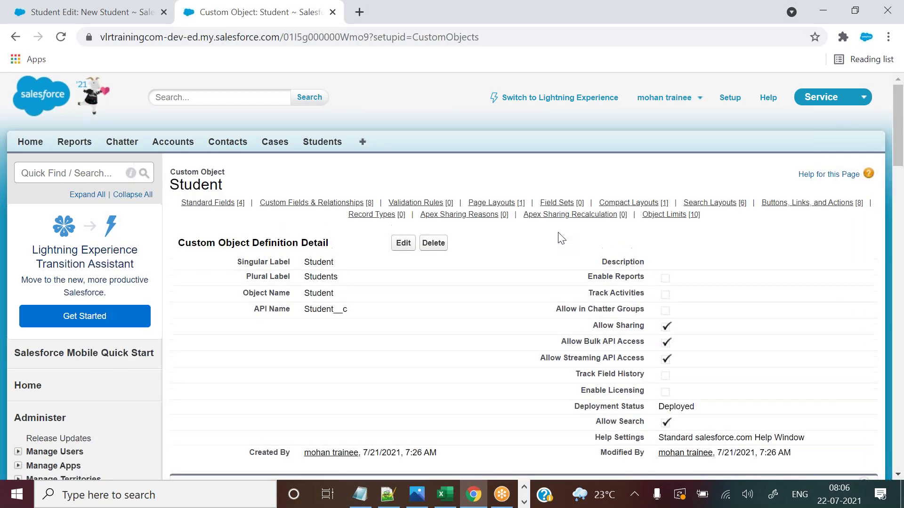
pyautogui.moveTo(899, 138); pyautogui.dragTo(899, 240)
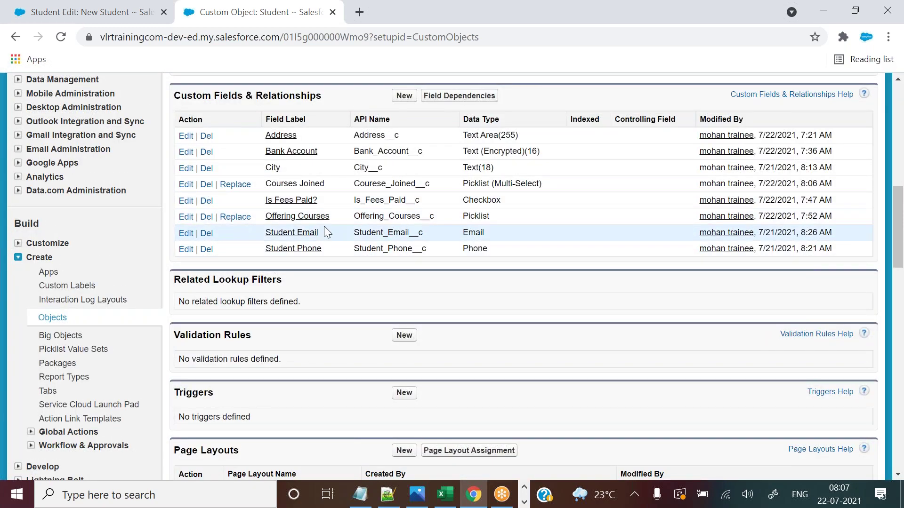
pyautogui.click(317, 188)
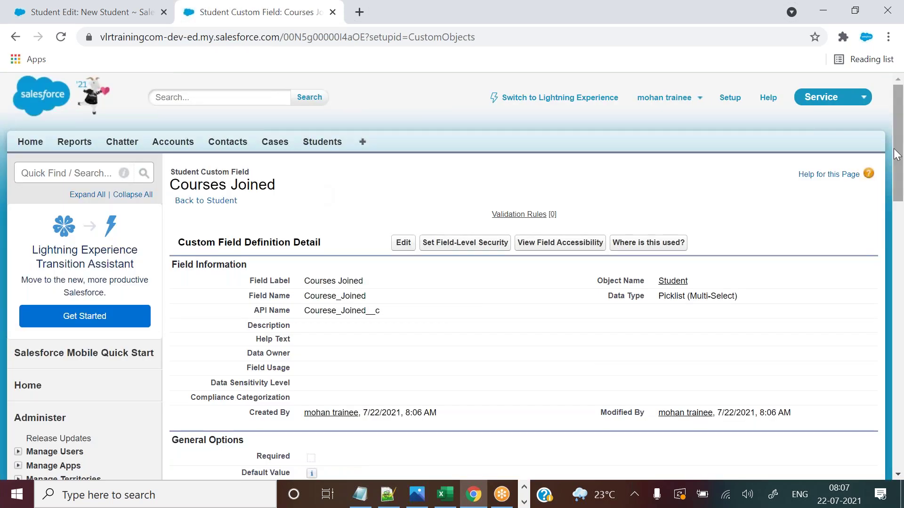
pyautogui.moveTo(899, 126); pyautogui.dragTo(899, 244)
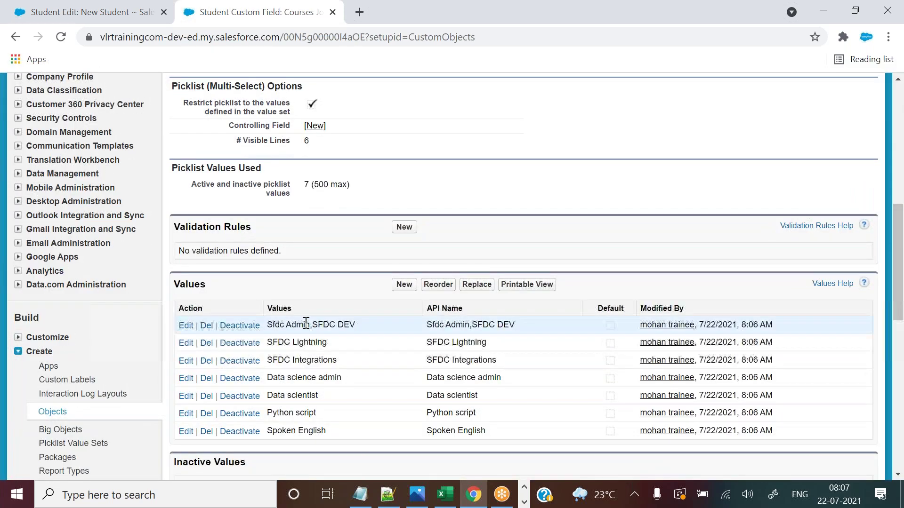
pyautogui.moveTo(310, 324); pyautogui.dragTo(360, 332)
pyautogui.click(360, 332)
pyautogui.moveTo(267, 325); pyautogui.dragTo(349, 333)
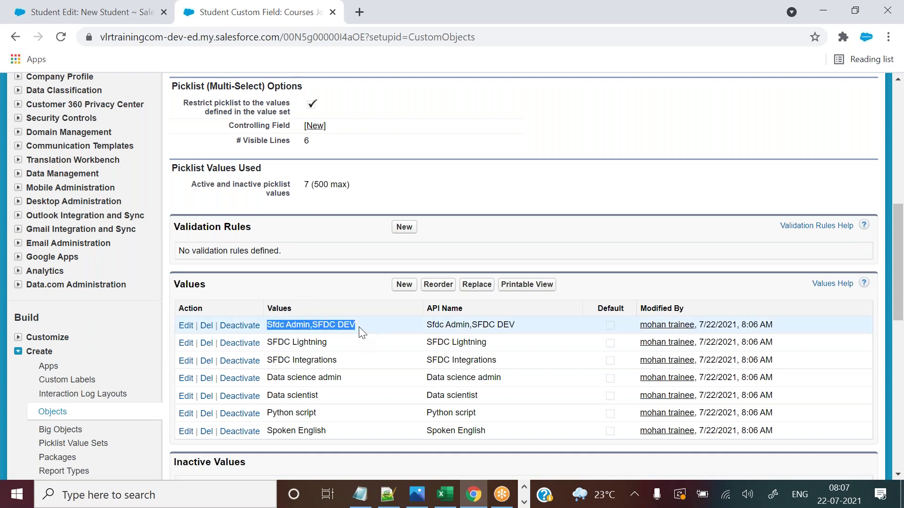
# Reload the New Student form so the new field appears.
pyautogui.click(149, 16)
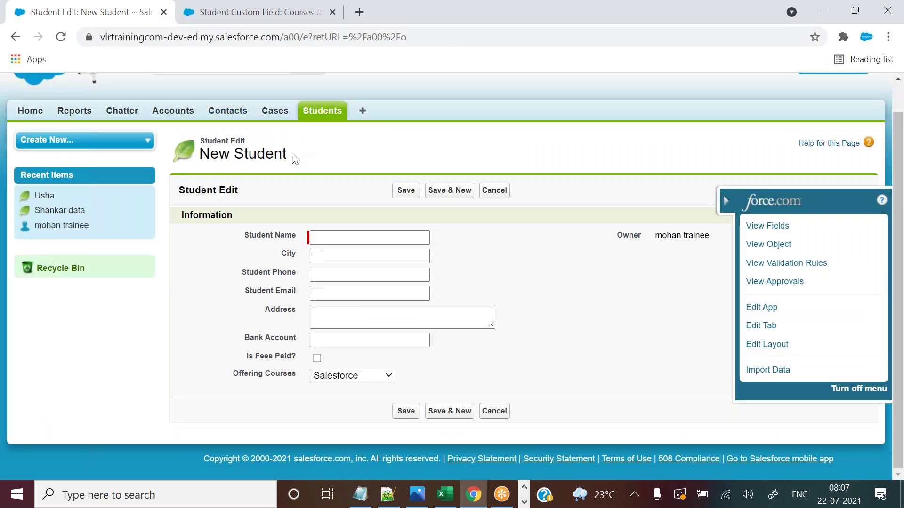
pyautogui.click(283, 32)
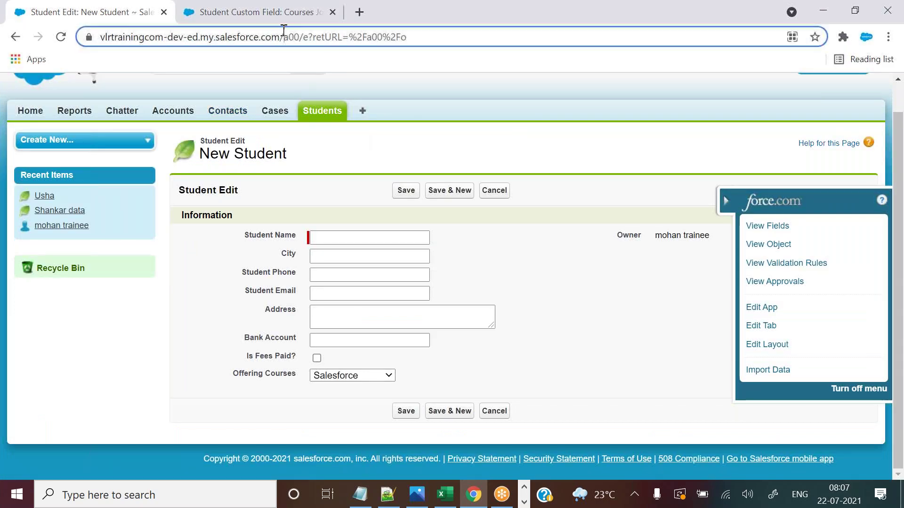
pyautogui.press('Return')
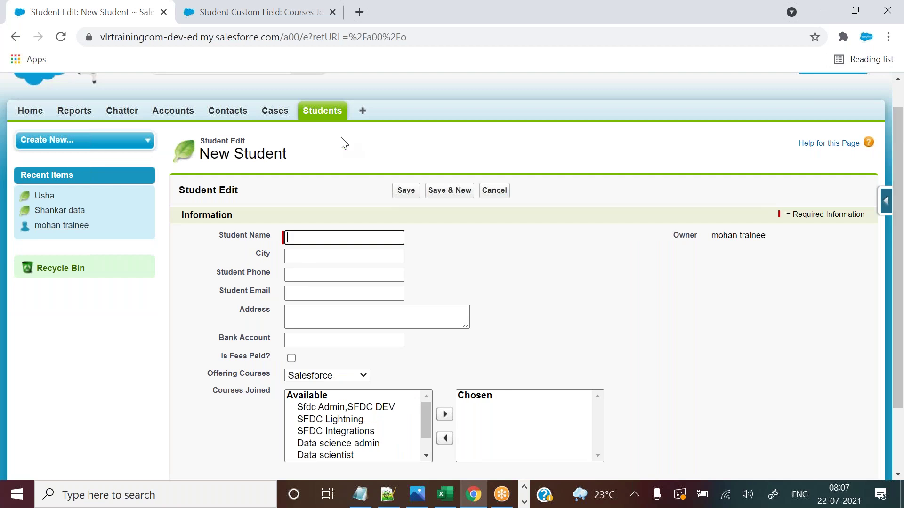
# Open a recent student's full Edit form and select the Available courses in Courses Joined.
pyautogui.click(325, 117)
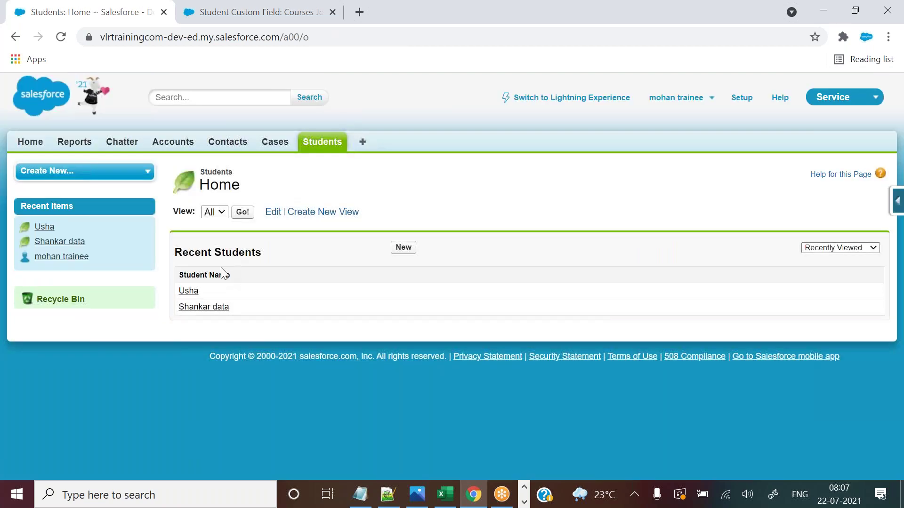
pyautogui.click(189, 291)
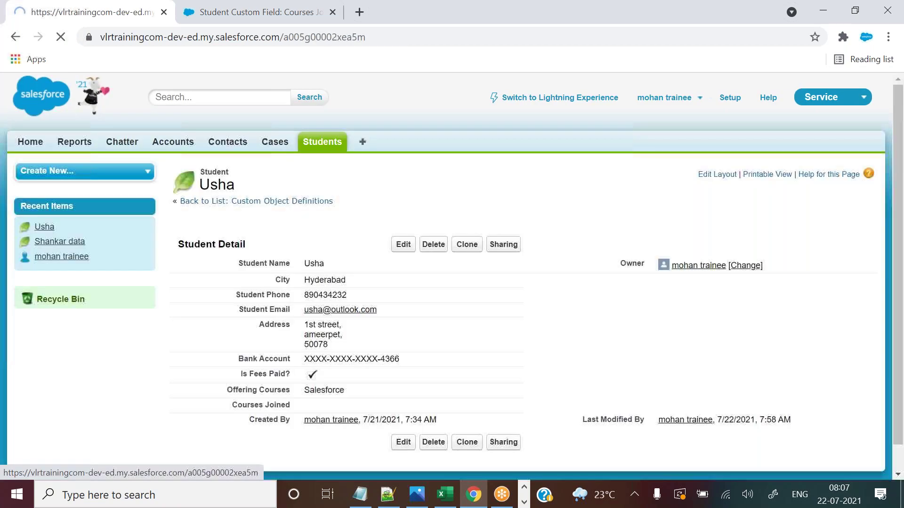
pyautogui.scroll(-1, 333, 326)
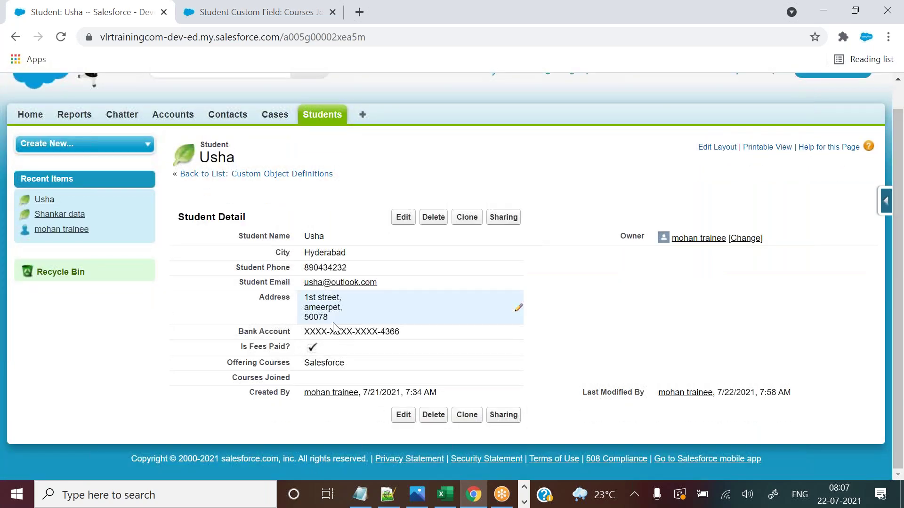
pyautogui.doubleClick(327, 378)
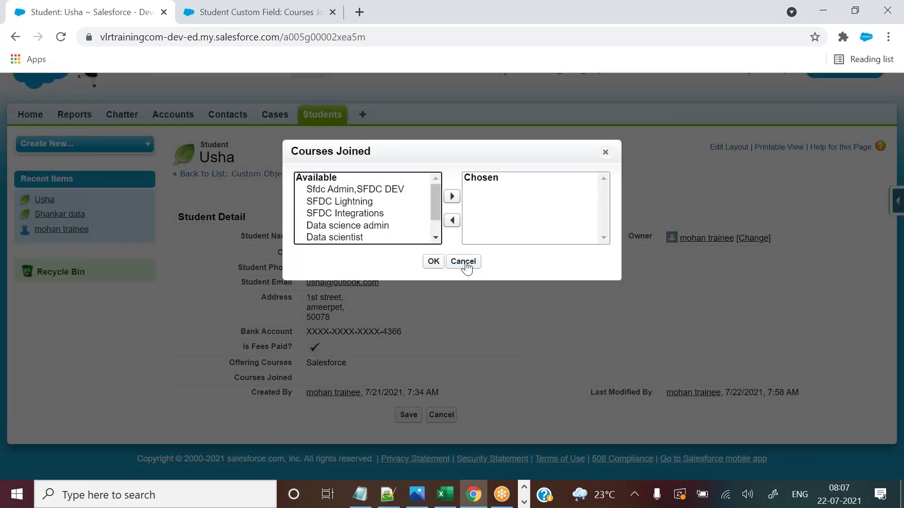
pyautogui.click(466, 267)
pyautogui.click(434, 219)
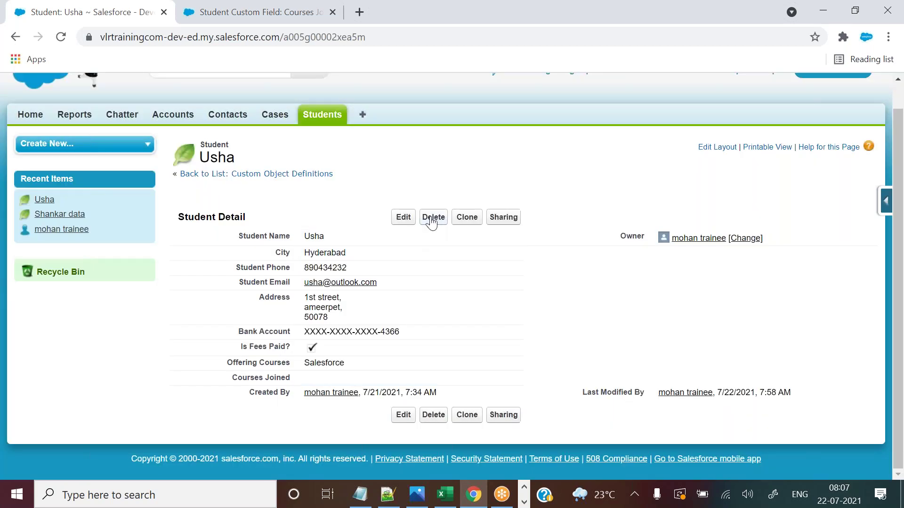
pyautogui.click(410, 217)
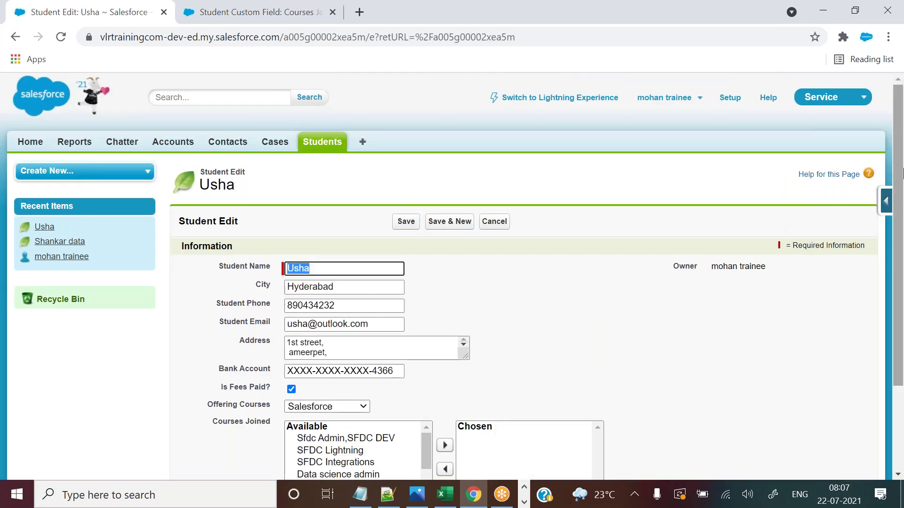
pyautogui.scroll(-3, 477, 333)
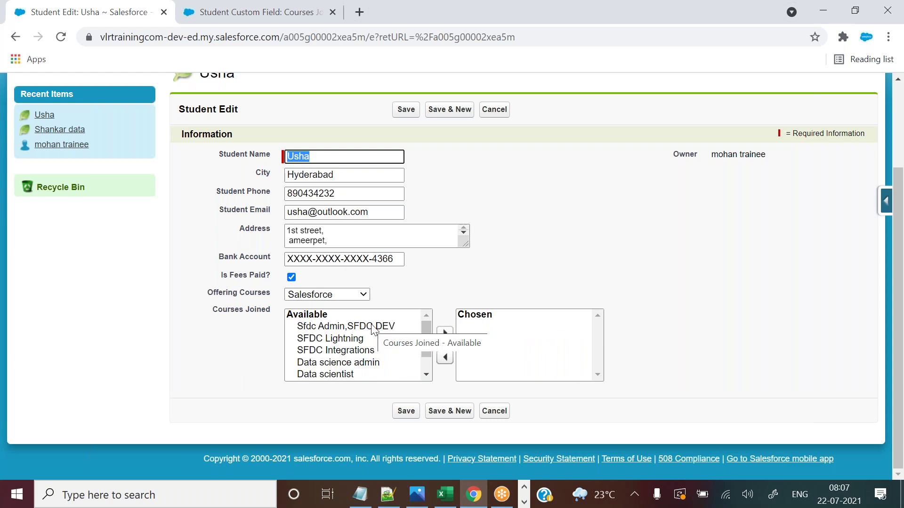
pyautogui.moveTo(372, 328); pyautogui.dragTo(374, 371)
pyautogui.moveTo(899, 236); pyautogui.dragTo(897, 146)
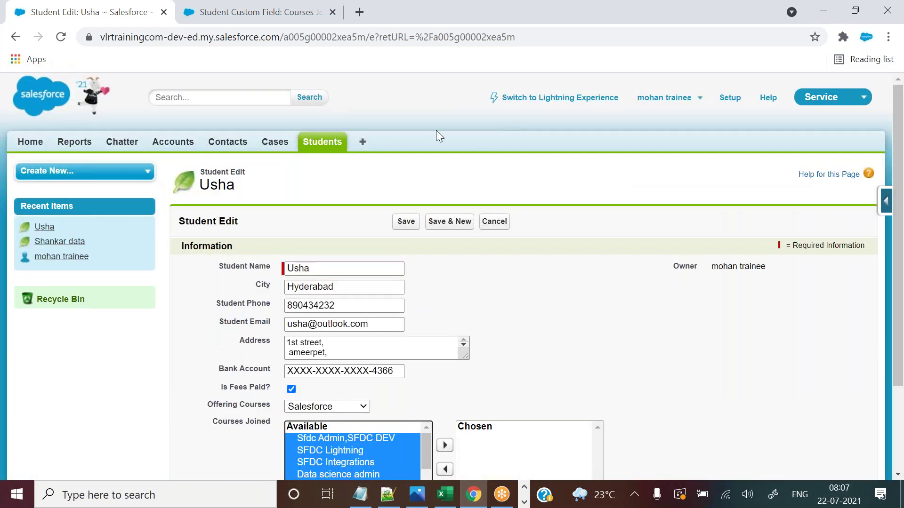
# Browse the Available and Selected tab lists in Customize My Tabs, then close that page.
pyautogui.middleClick(358, 141)
pyautogui.click(404, 6)
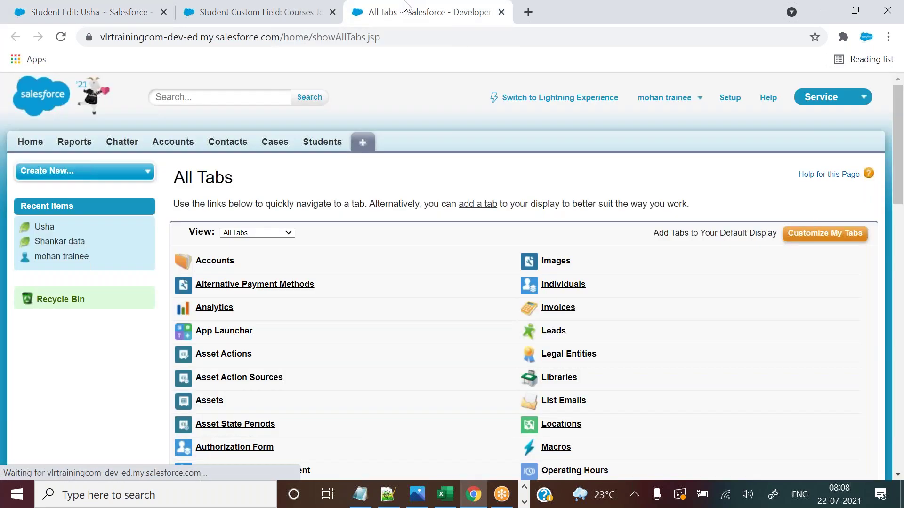
pyautogui.click(817, 235)
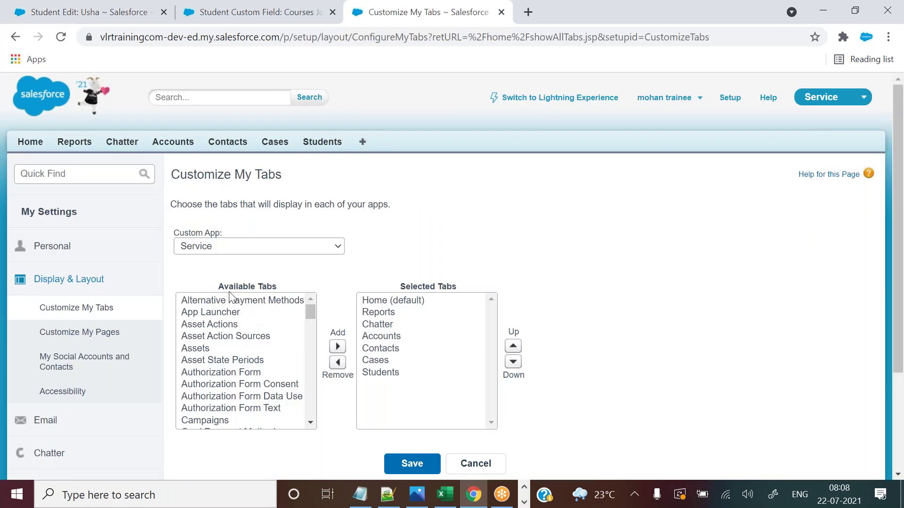
pyautogui.moveTo(318, 289); pyautogui.dragTo(460, 284)
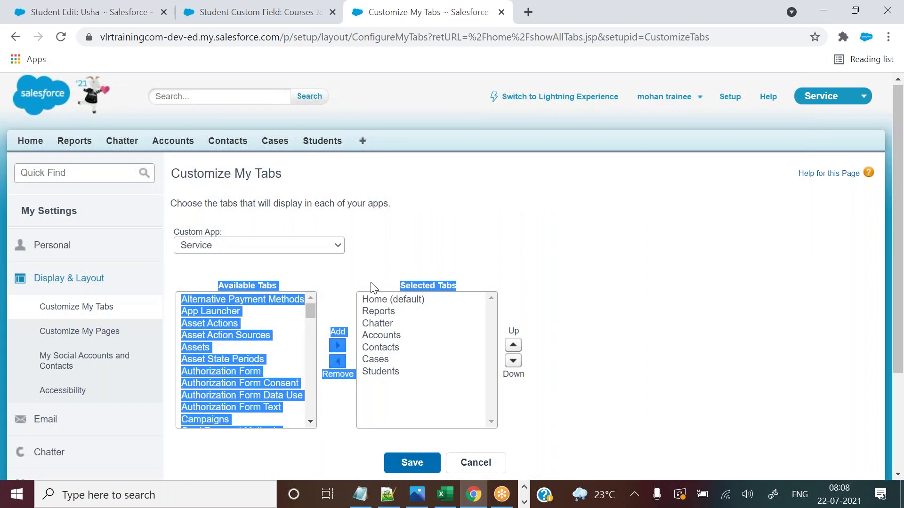
pyautogui.click(275, 327)
pyautogui.click(404, 362)
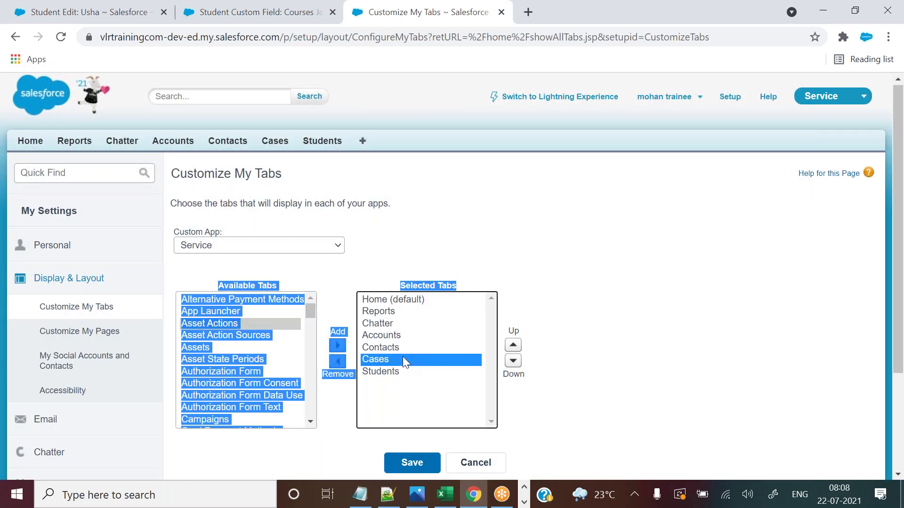
pyautogui.click(367, 285)
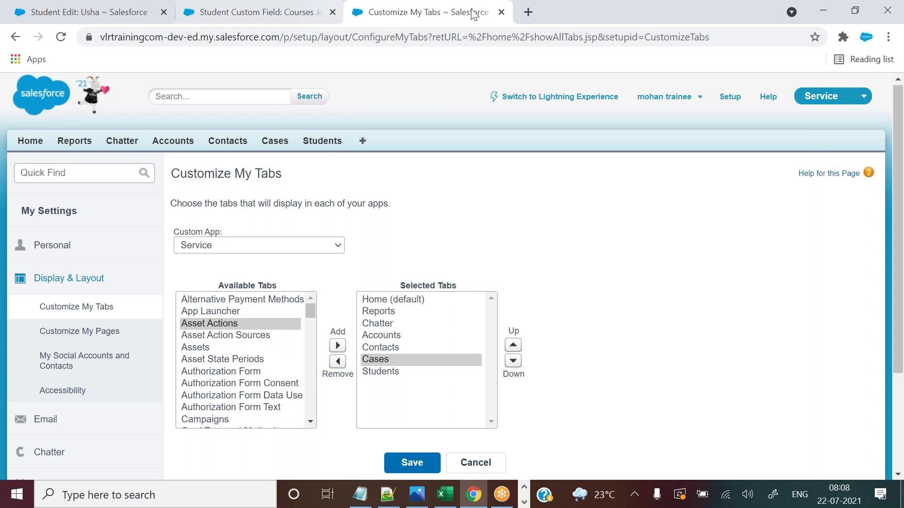
pyautogui.click(502, 12)
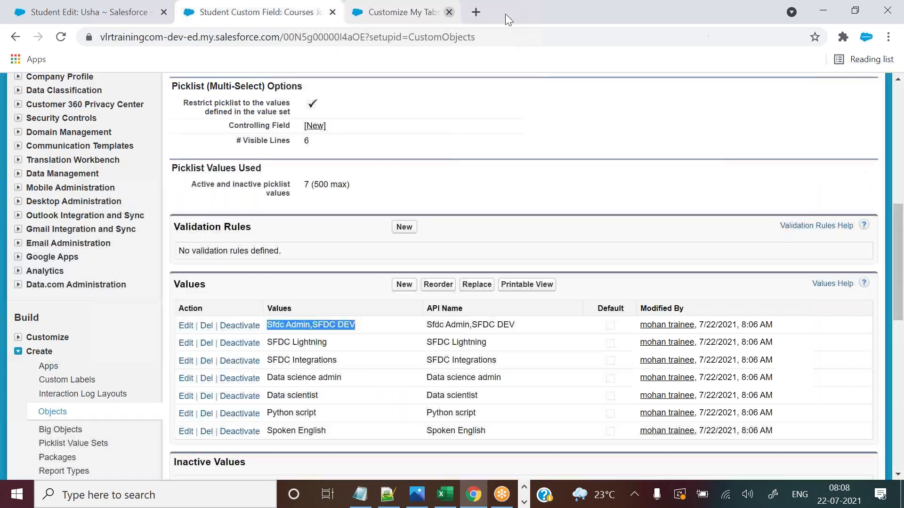
pyautogui.click(155, 7)
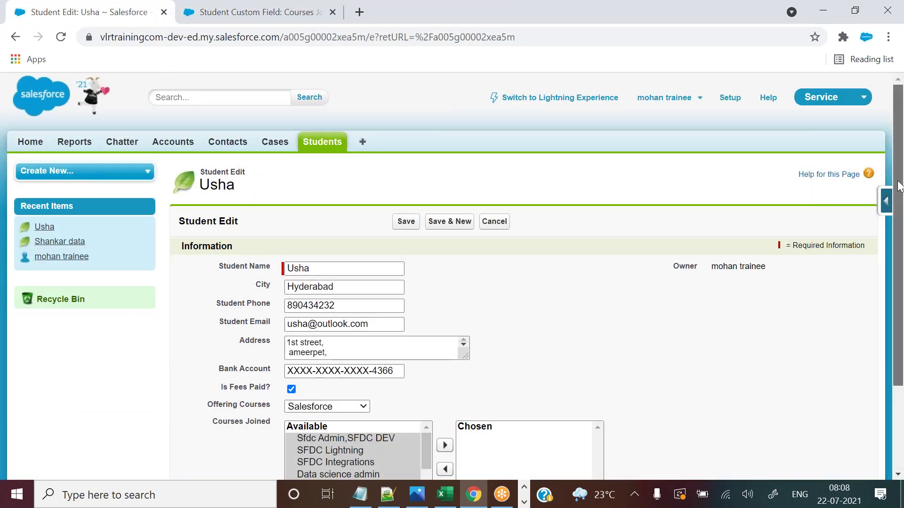
pyautogui.scroll(-3, 899, 185)
pyautogui.click(380, 349)
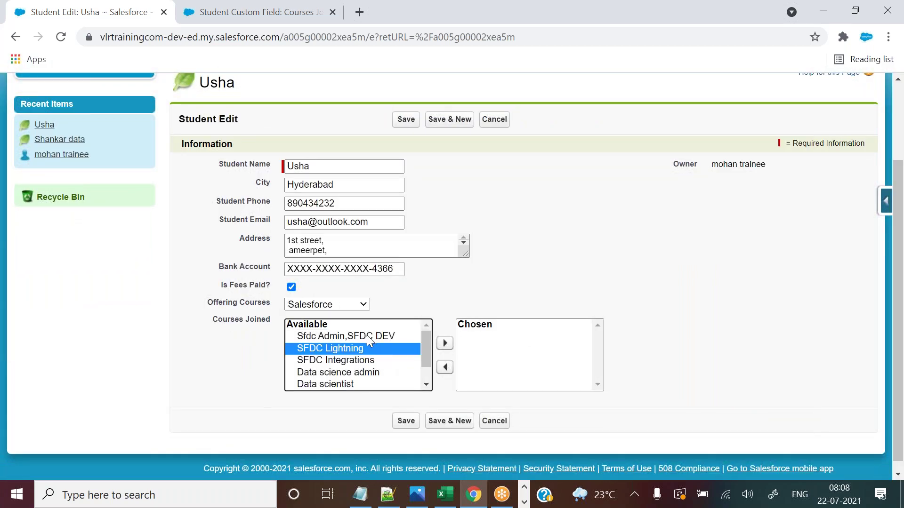
pyautogui.click(366, 335)
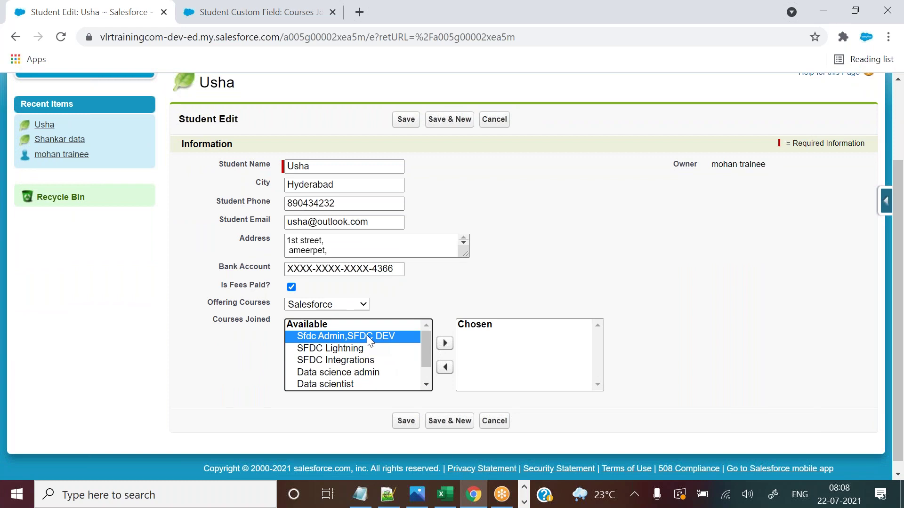
pyautogui.click(245, 12)
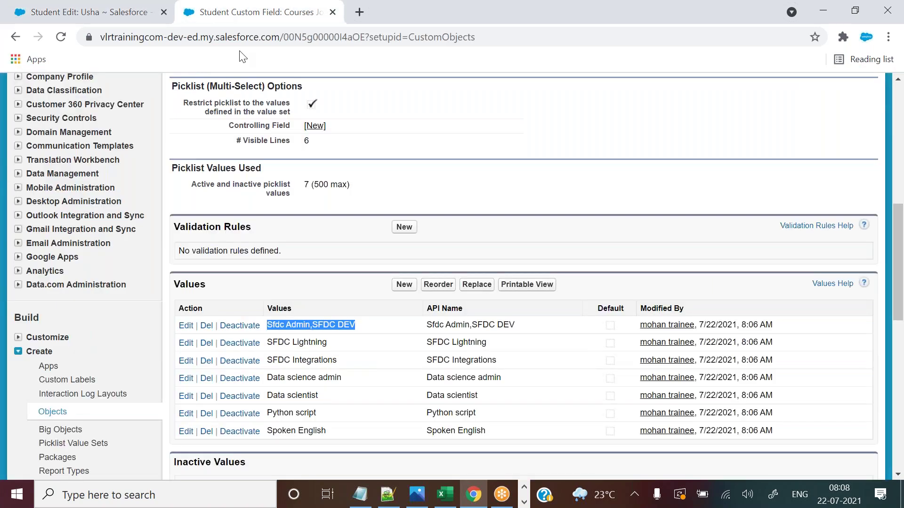
pyautogui.click(312, 324)
pyautogui.moveTo(312, 324); pyautogui.dragTo(356, 324)
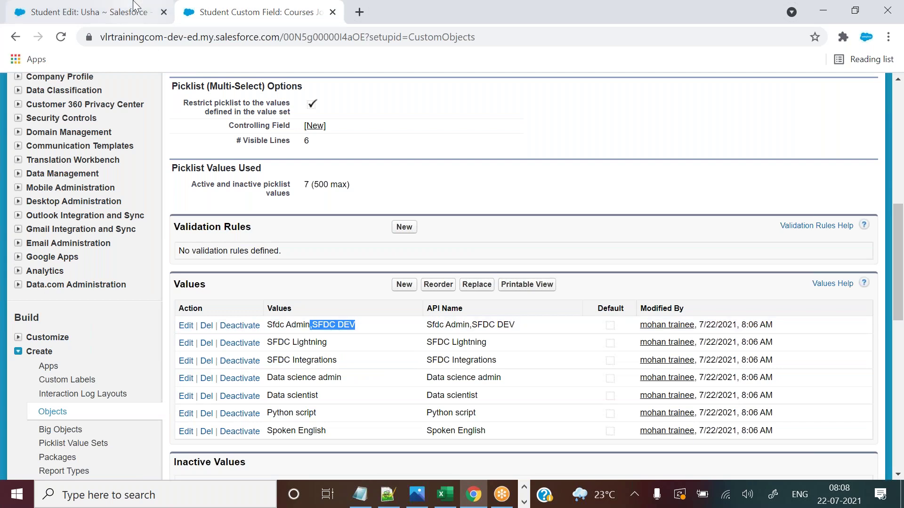
pyautogui.click(133, 5)
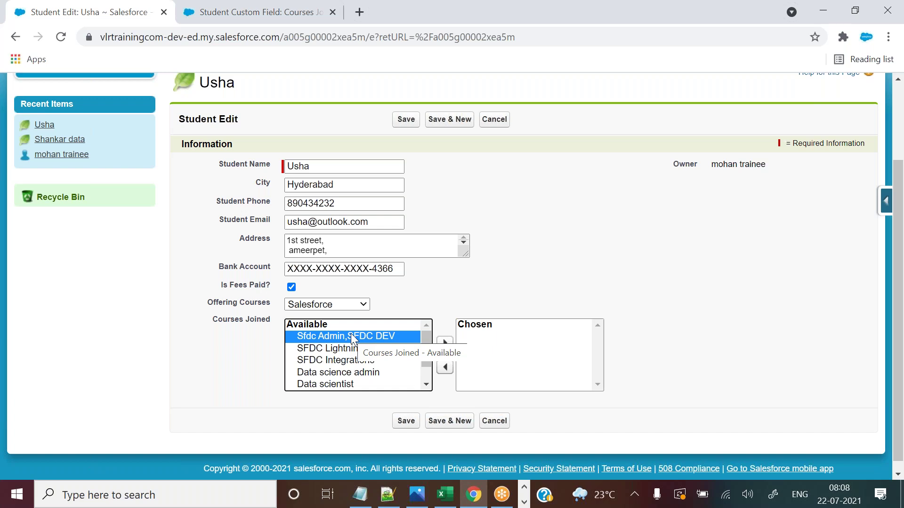
pyautogui.click(309, 6)
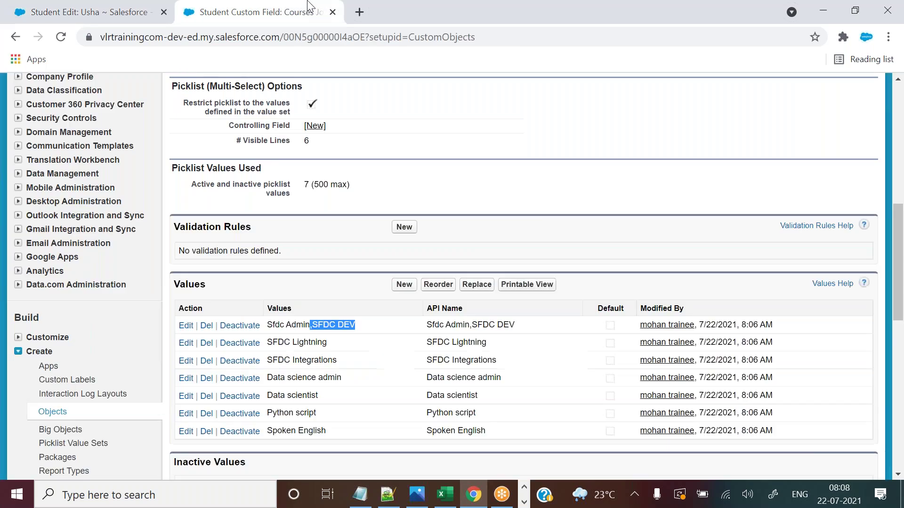
# Rename the first picklist value from 'Sfdc Admin,SFDC DEV' to 'Sfdc Admin' and save.
pyautogui.click(188, 326)
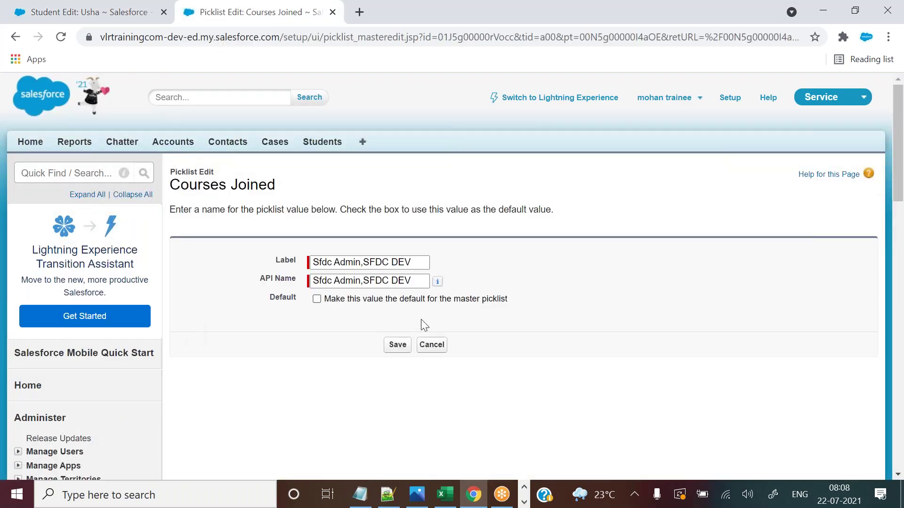
pyautogui.moveTo(361, 262); pyautogui.dragTo(363, 282)
pyautogui.press('BackSpace')
pyautogui.press('BackSpace')
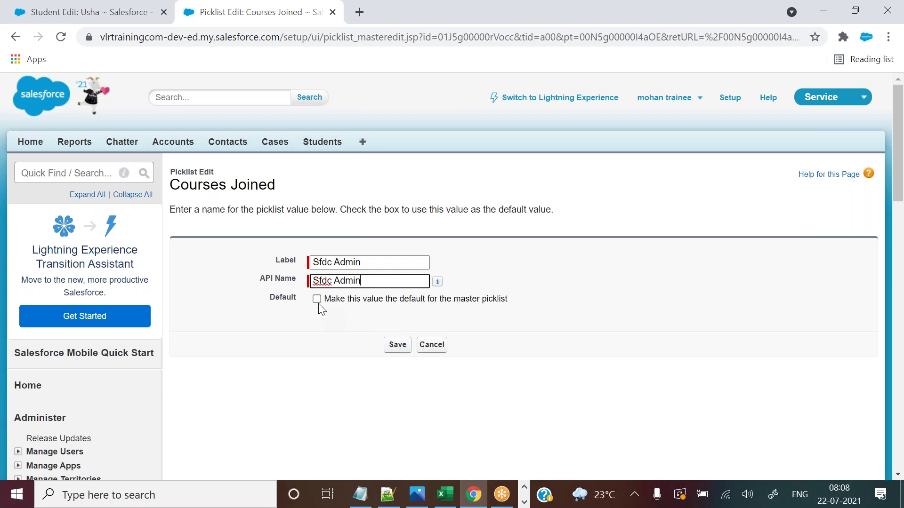
pyautogui.click(397, 345)
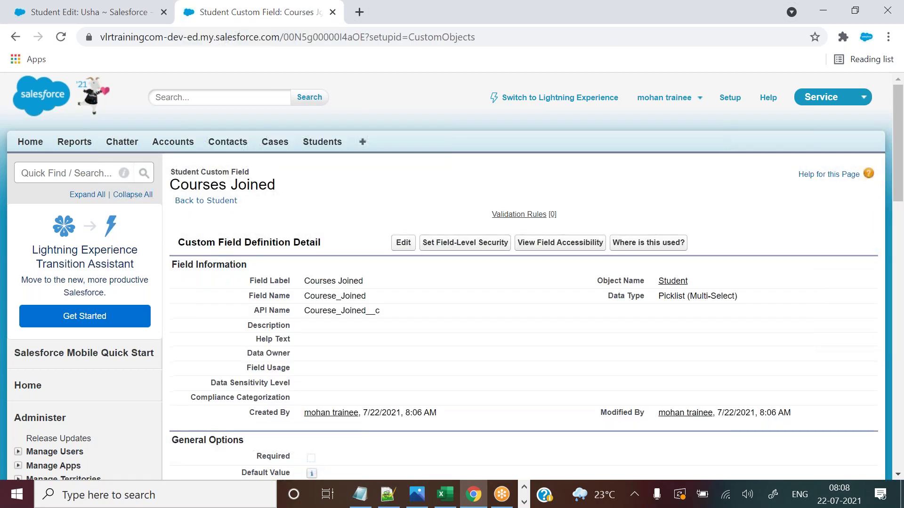
pyautogui.moveTo(899, 162); pyautogui.dragTo(899, 288)
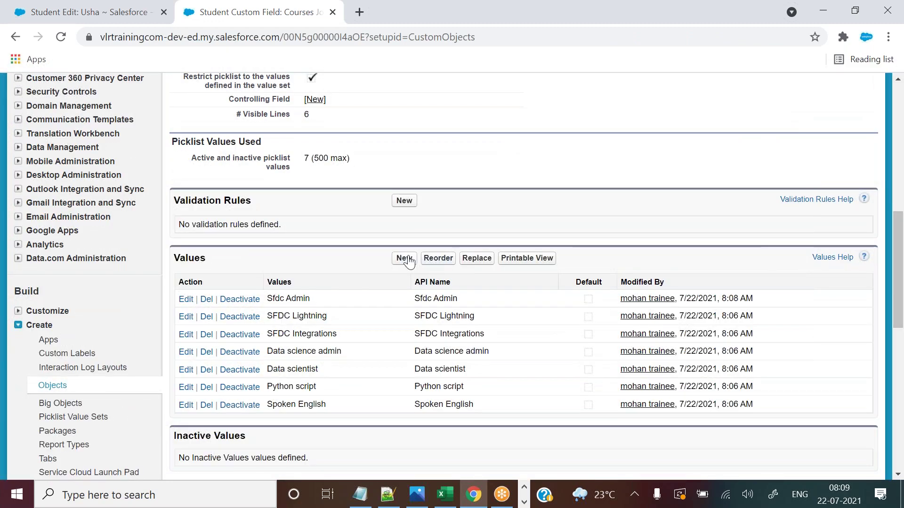
pyautogui.moveTo(177, 257); pyautogui.dragTo(343, 322)
pyautogui.click(347, 324)
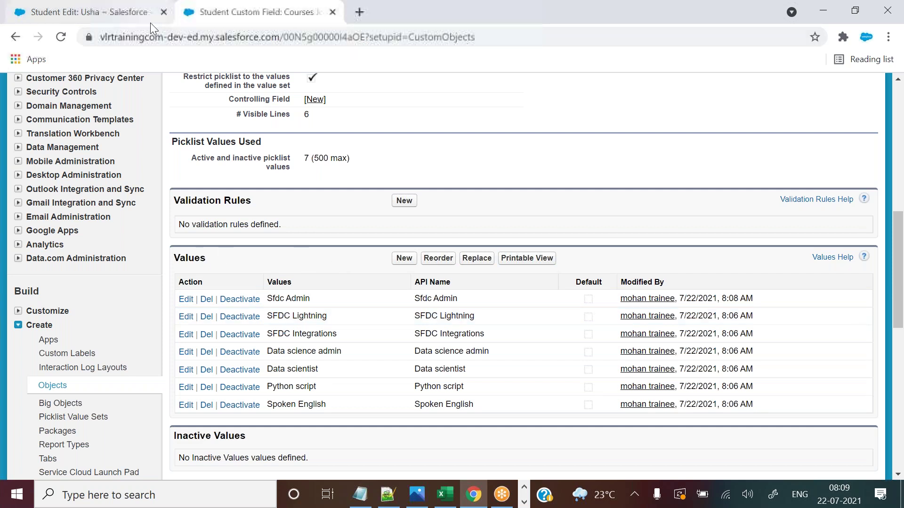
# Reload the student's edit form and check its Available courses list.
pyautogui.click(125, 14)
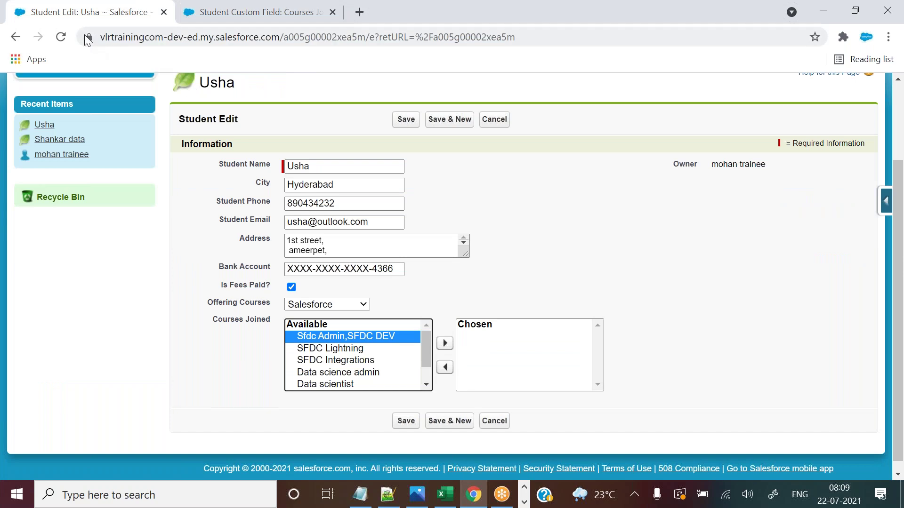
pyautogui.click(65, 37)
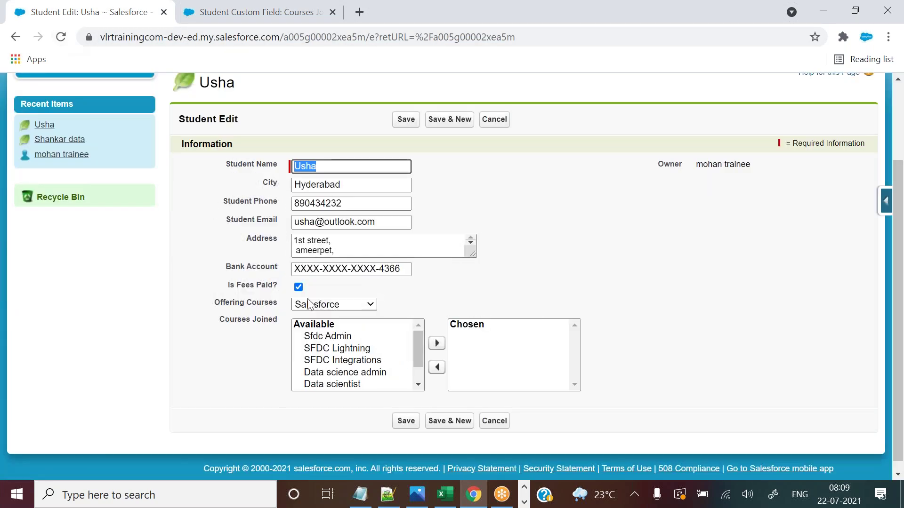
pyautogui.moveTo(414, 350)
pyautogui.mouseDown()
pyautogui.moveTo(428, 390)
pyautogui.moveTo(421, 337)
pyautogui.mouseUp()
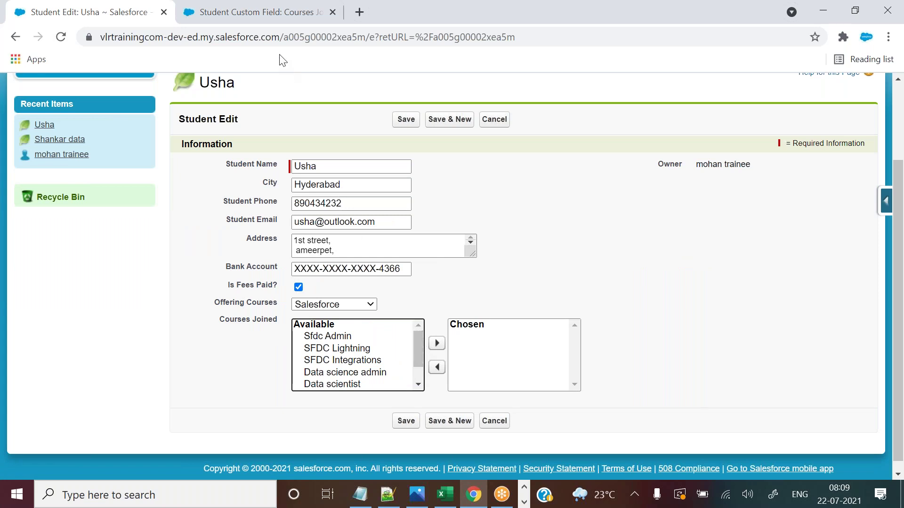
# Open the New picklist values page, leave without adding any, and review the first four values.
pyautogui.click(279, 10)
pyautogui.click(405, 260)
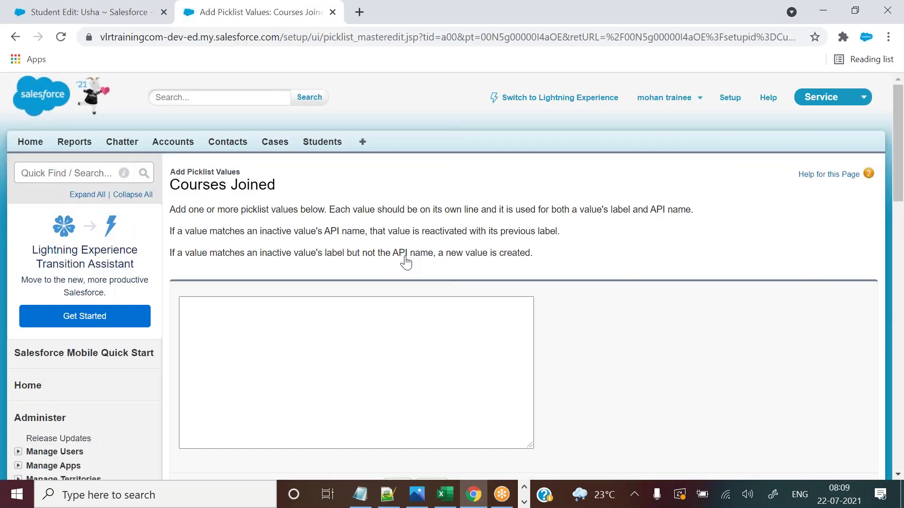
pyautogui.click(281, 312)
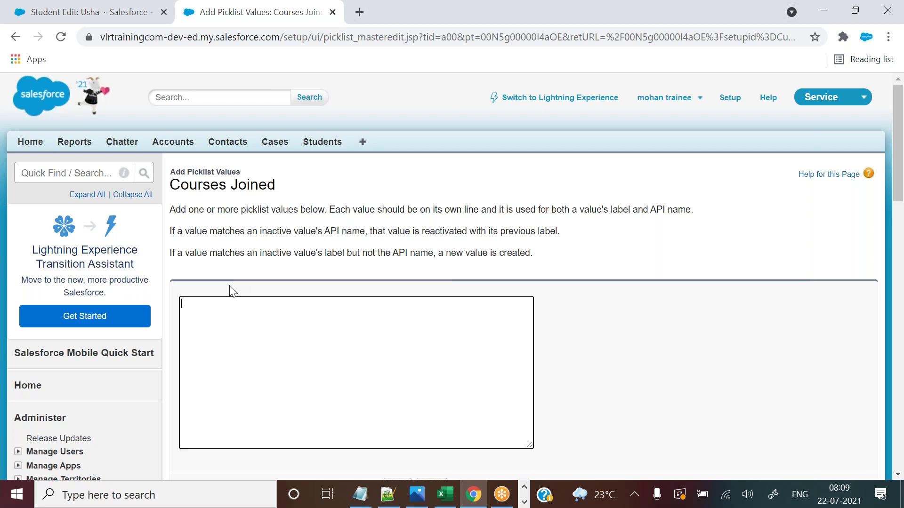
pyautogui.click(15, 37)
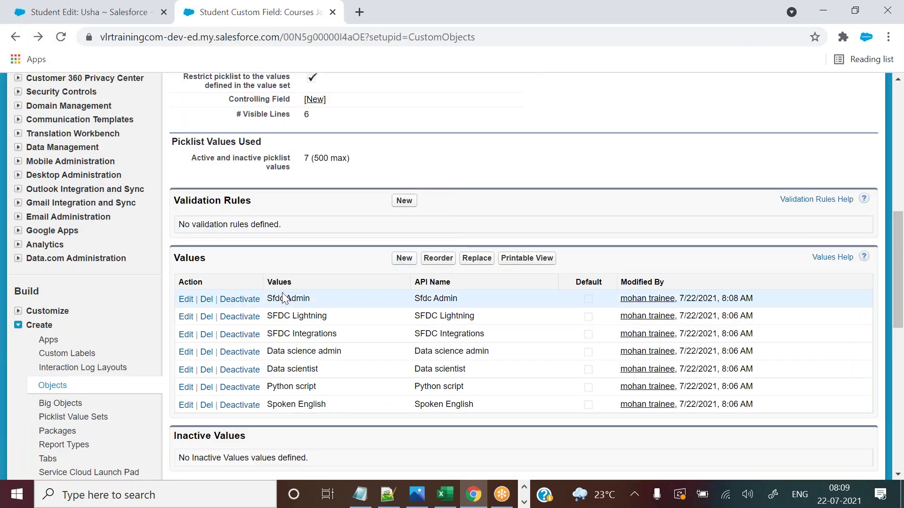
pyautogui.moveTo(279, 297); pyautogui.dragTo(358, 356)
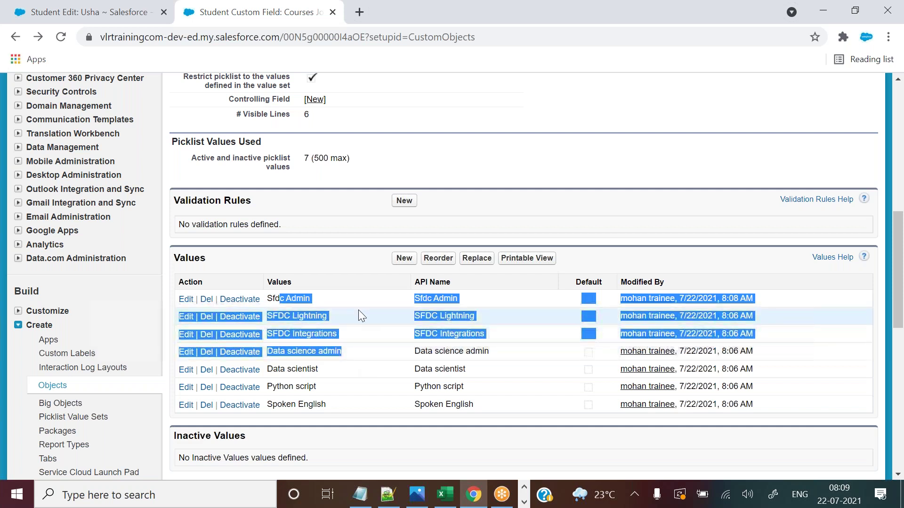
pyautogui.click(358, 313)
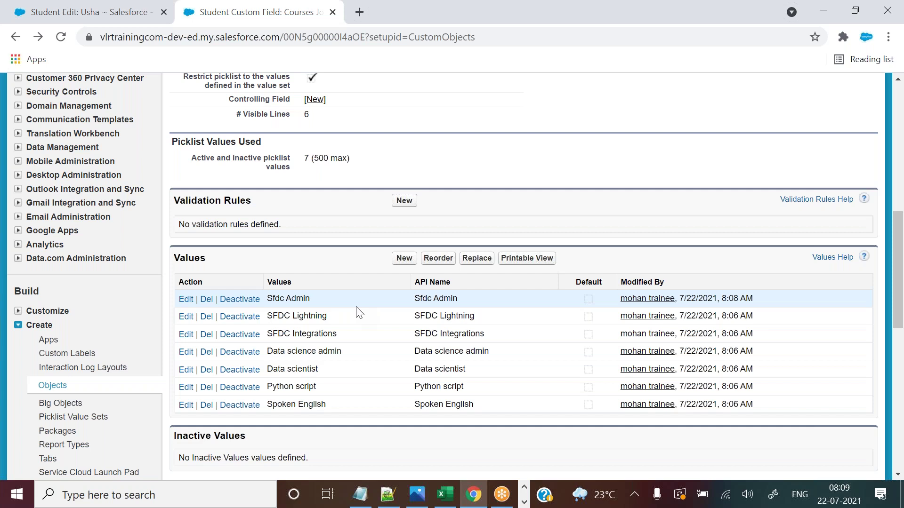
# On the student's edit form, pick Sfdc Admin and check the Offering Courses dropdown unchanged.
pyautogui.click(89, 11)
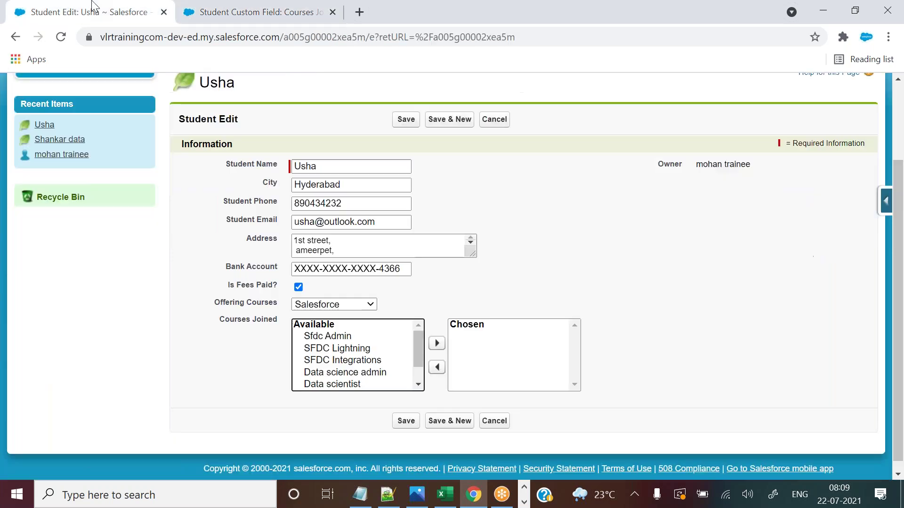
pyautogui.click(314, 335)
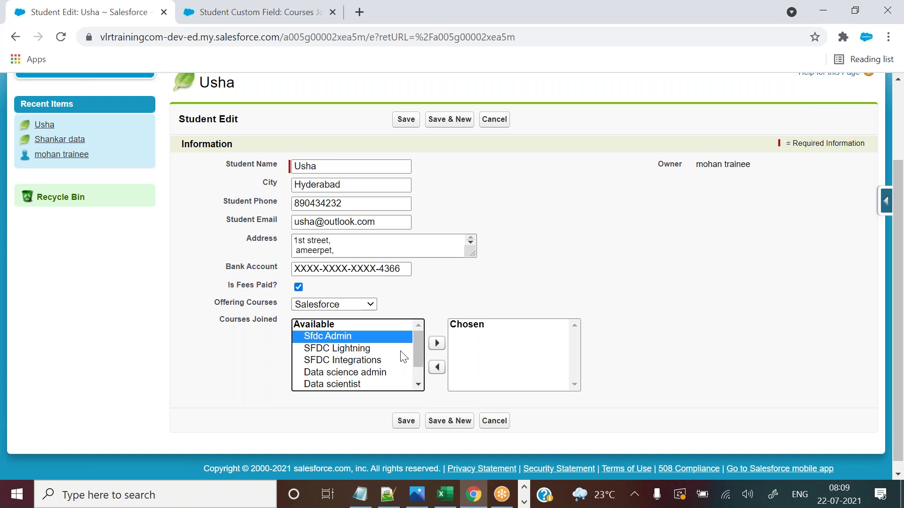
pyautogui.click(340, 305)
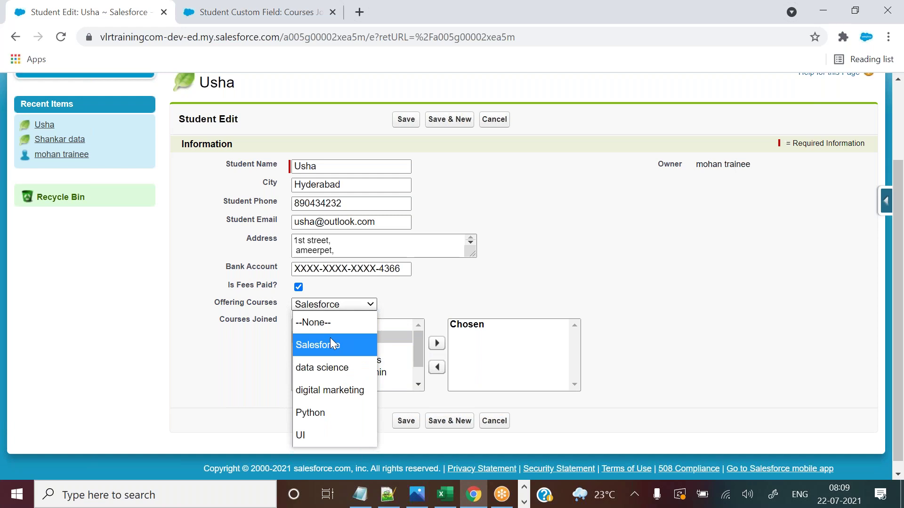
pyautogui.click(422, 309)
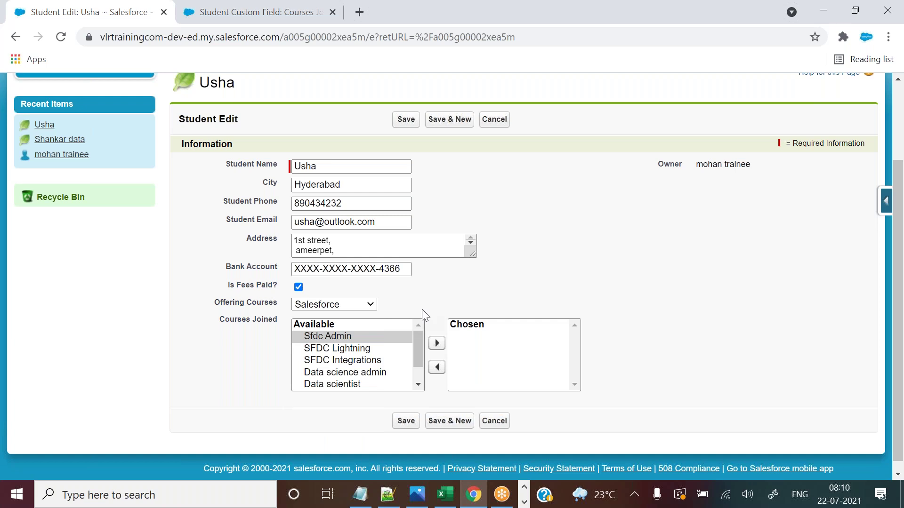
# Scroll down the Courses Joined field page to its Values section.
pyautogui.click(308, 4)
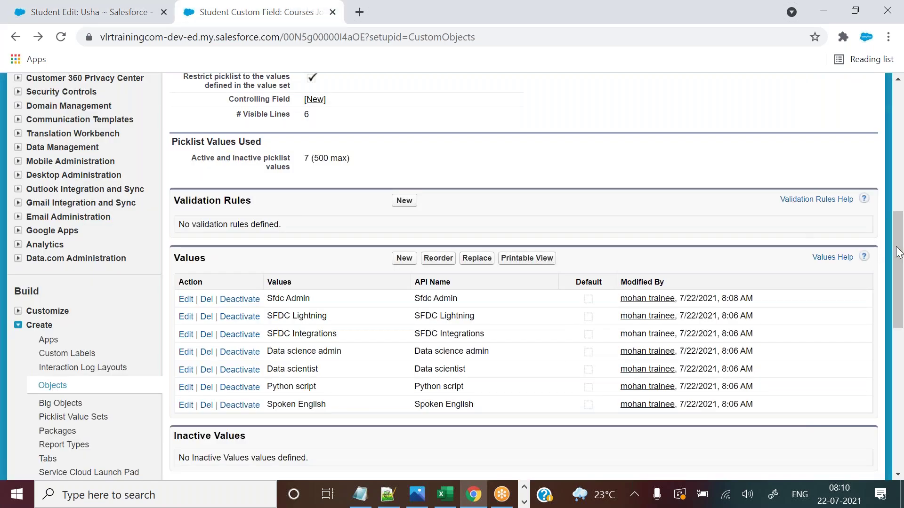
pyautogui.moveTo(897, 253); pyautogui.dragTo(895, 162)
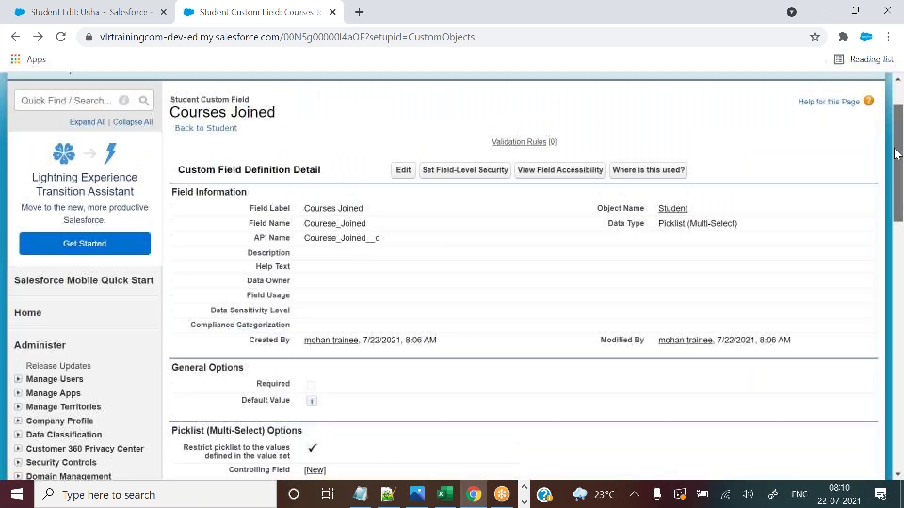
pyautogui.scroll(-9, 418, 248)
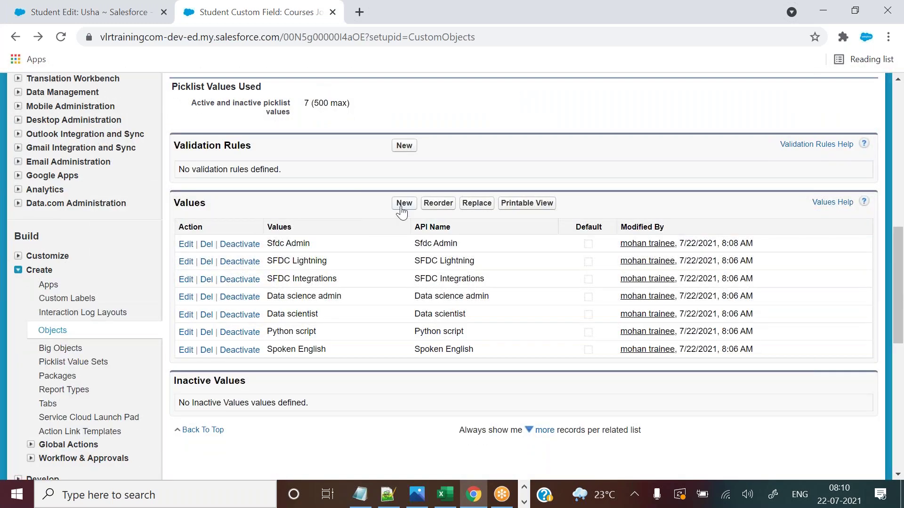
# Enter SFDC DEV as a new Courses Joined value, drop the stray leading comma, and save it.
pyautogui.moveTo(179, 202); pyautogui.dragTo(211, 200)
pyautogui.click(404, 203)
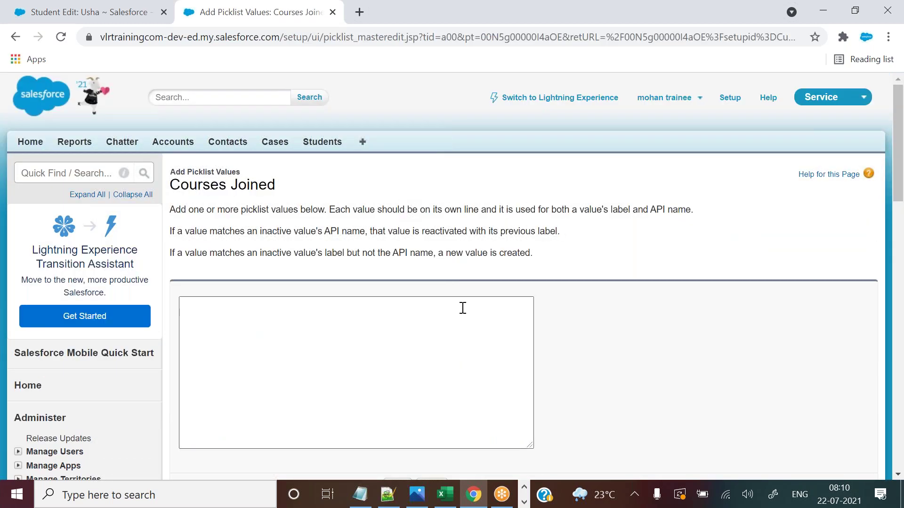
pyautogui.click(430, 309)
pyautogui.write(',SFDC DEV')
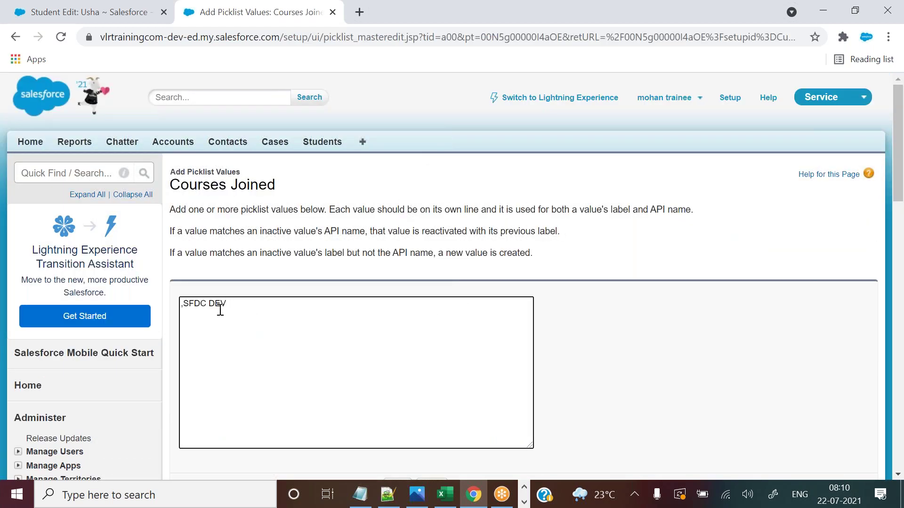
pyautogui.click(185, 307)
pyautogui.press('BackSpace')
pyautogui.scroll(-5, 899, 119)
pyautogui.click(397, 271)
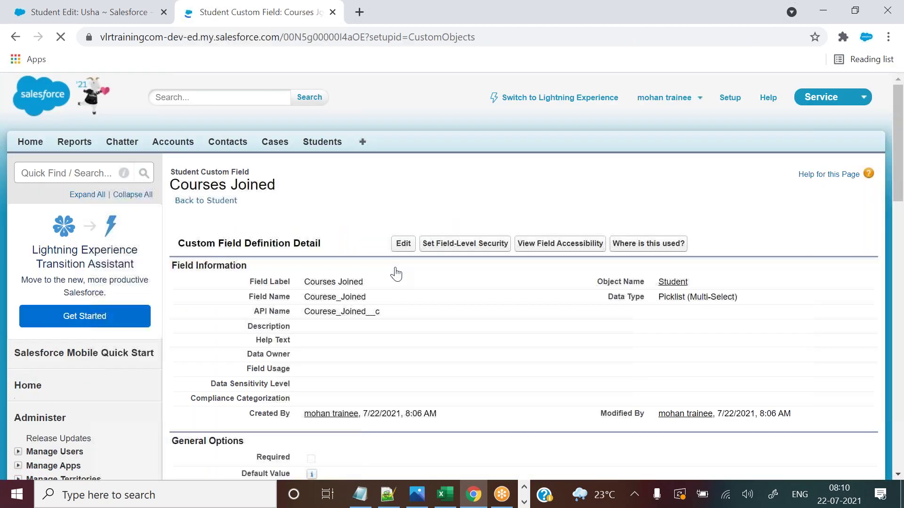
pyautogui.moveTo(900, 119); pyautogui.dragTo(899, 254)
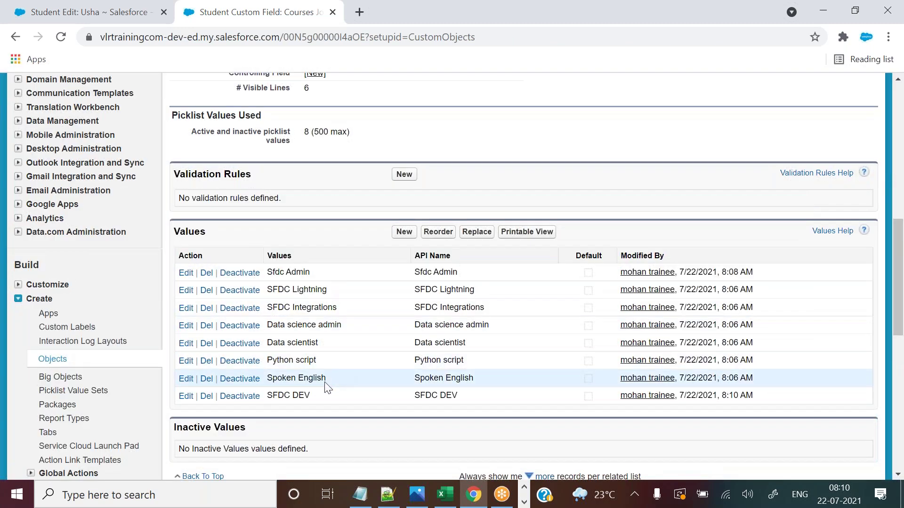
# Open the Courses Joined value reorder view and cancel it without changes.
pyautogui.click(429, 236)
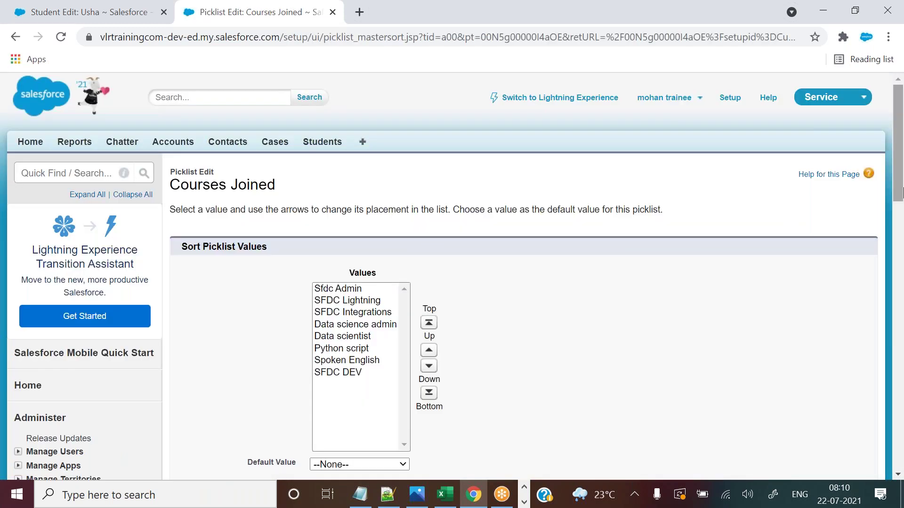
pyautogui.moveTo(901, 160); pyautogui.dragTo(901, 184)
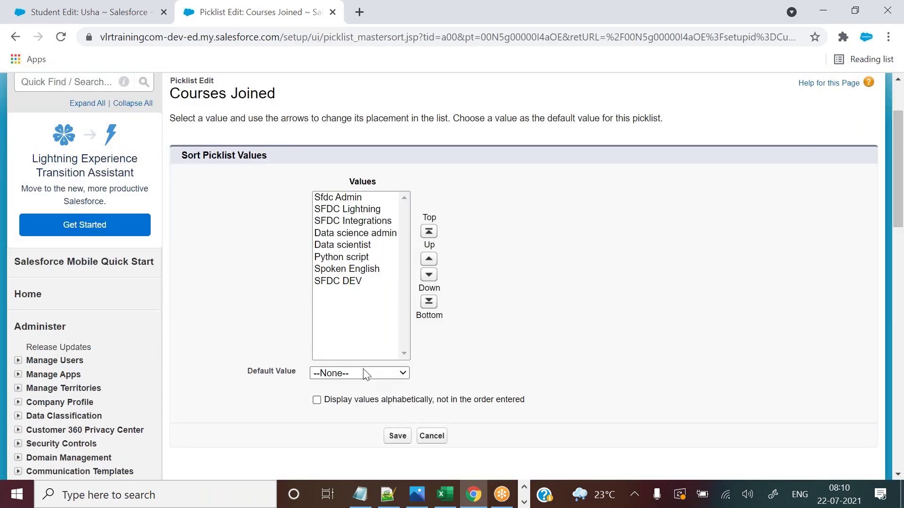
pyautogui.click(430, 437)
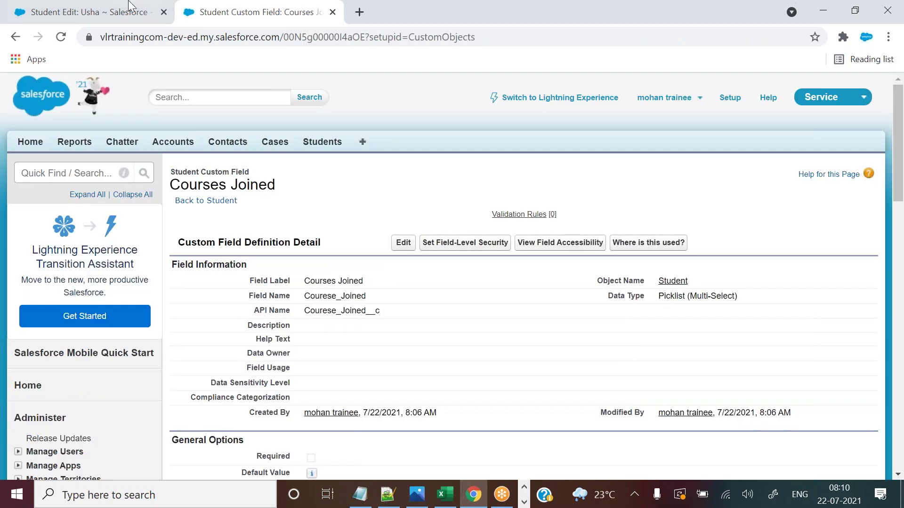
# Reload Usha's edit form and move Sfdc Admin, SFDC Lightning, SFDC Integrations and SFDC DEV into Chosen.
pyautogui.click(89, 12)
pyautogui.click(60, 37)
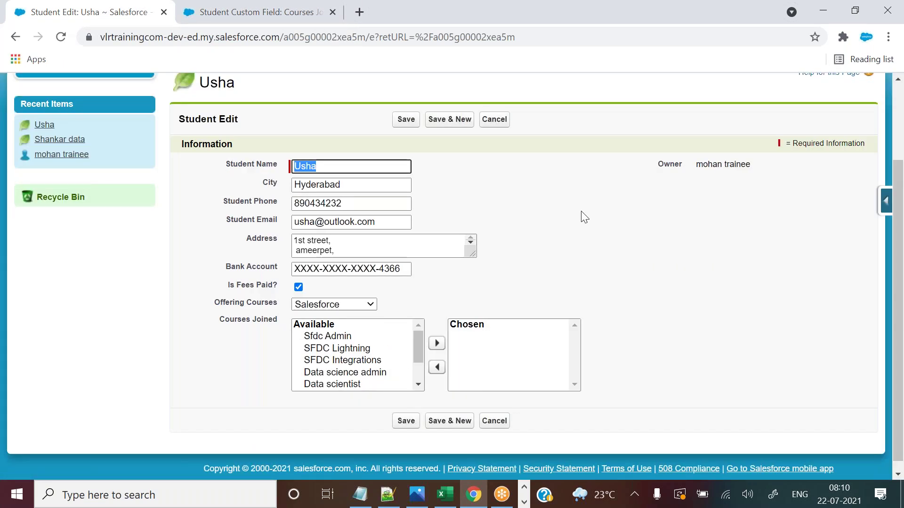
pyautogui.click(591, 220)
pyautogui.click(360, 336)
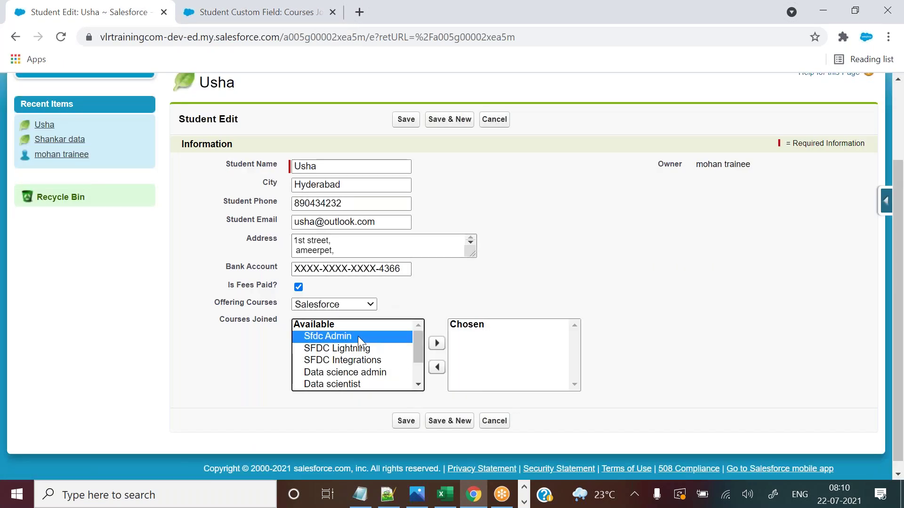
pyautogui.keyDown('ctrl'); pyautogui.click(355, 348); pyautogui.keyUp('ctrl')
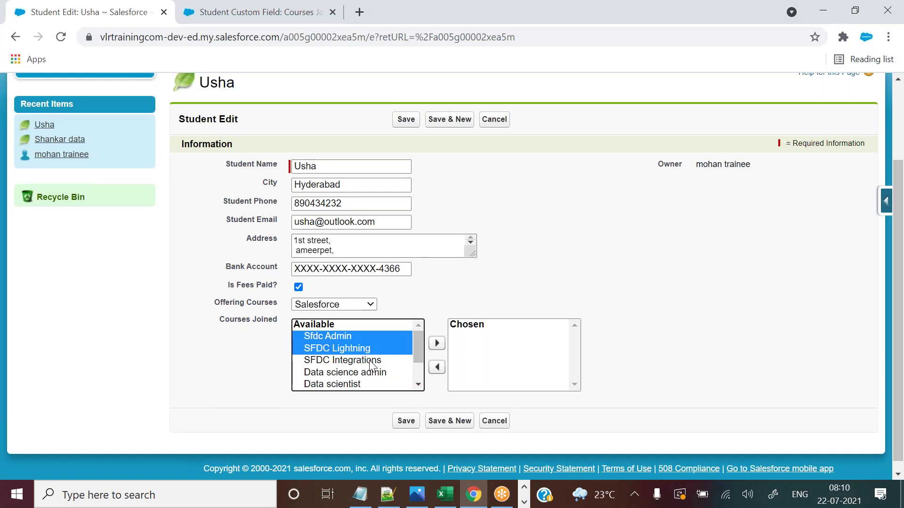
pyautogui.keyDown('ctrl'); pyautogui.click(371, 361); pyautogui.keyUp('ctrl')
pyautogui.moveTo(417, 349); pyautogui.dragTo(420, 372)
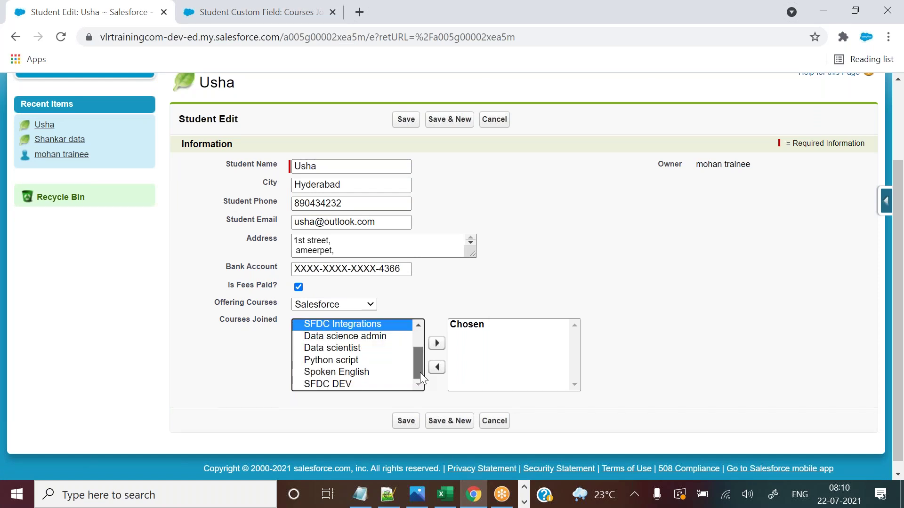
pyautogui.keyDown('ctrl'); pyautogui.click(359, 383); pyautogui.keyUp('ctrl')
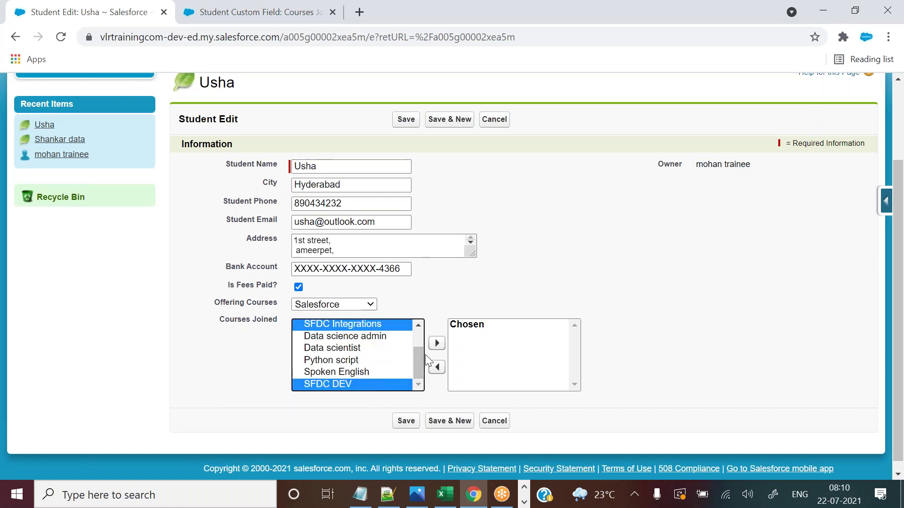
pyautogui.click(437, 343)
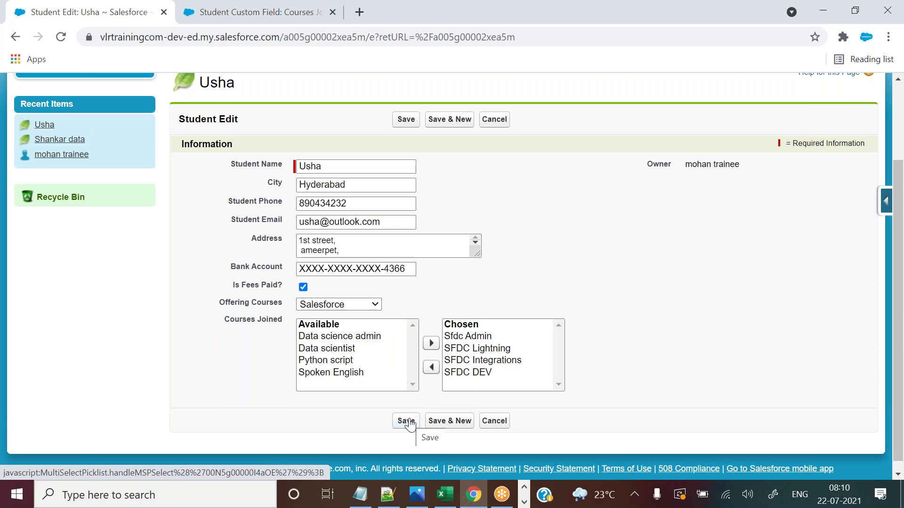
# Save Usha's record and check the four Courses Joined values on the detail page.
pyautogui.click(405, 421)
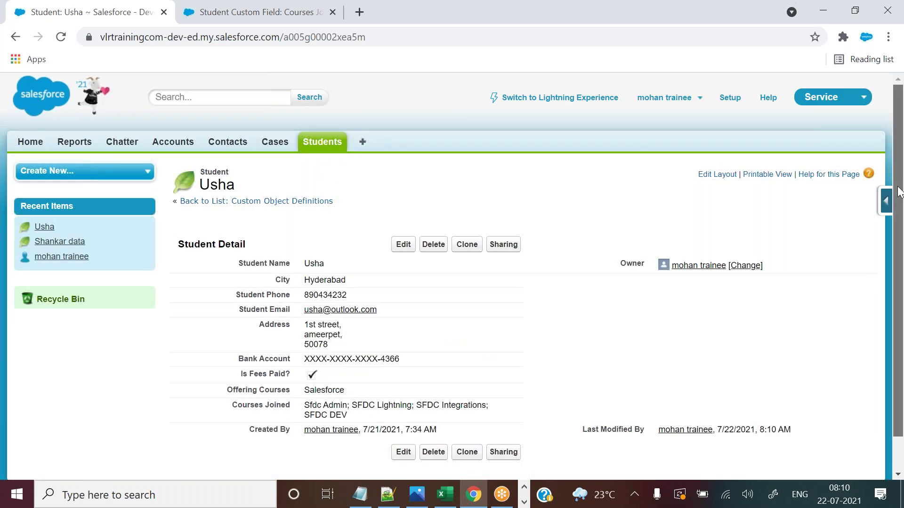
pyautogui.scroll(-1, 900, 219)
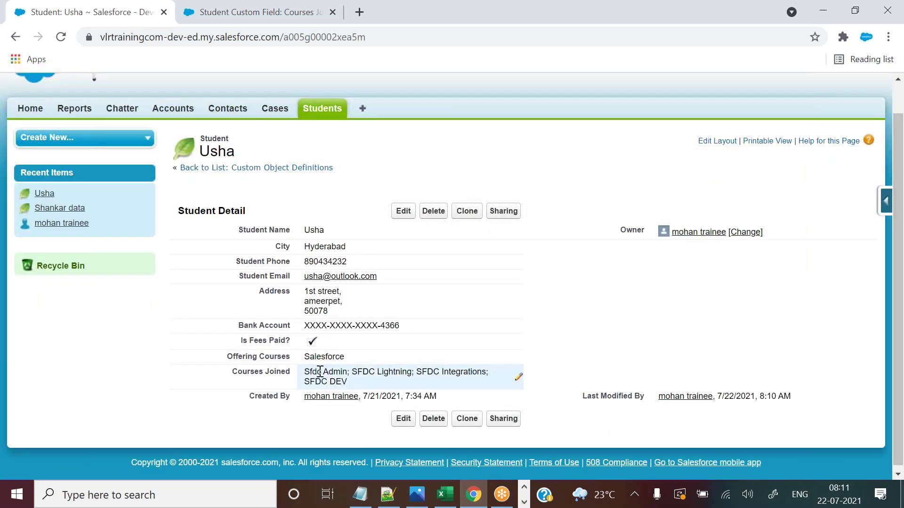
pyautogui.moveTo(307, 370); pyautogui.dragTo(353, 390)
pyautogui.hotkey('ctrl', 'c')
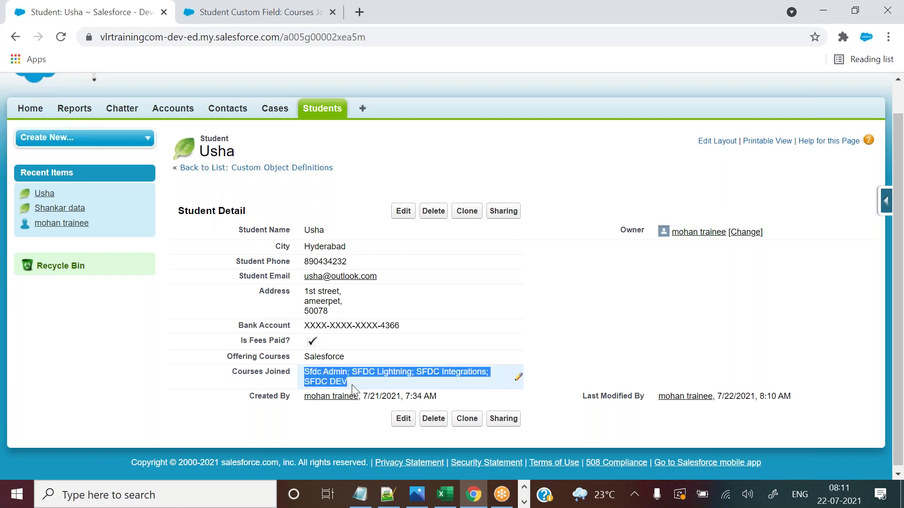
pyautogui.click(387, 494)
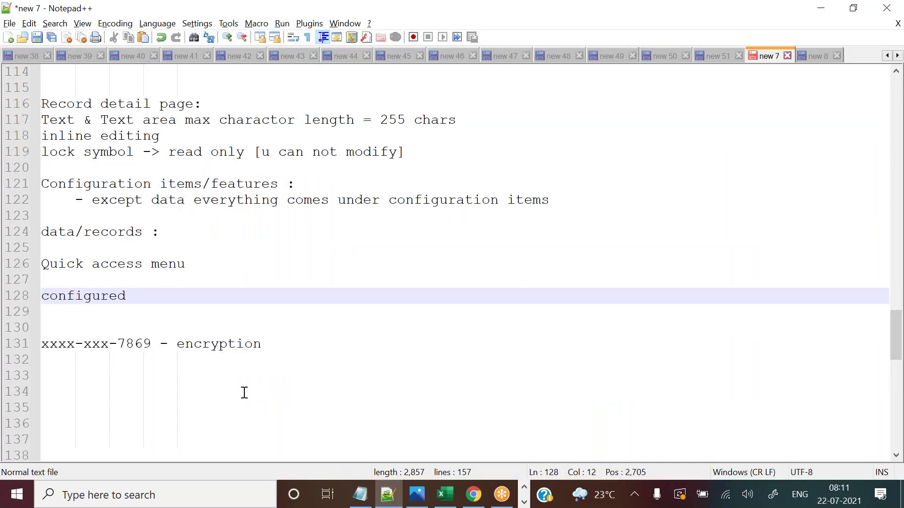
# Paste 'Sfdc Admin; SFDC Lightning; SFDC Integrations; SFDC DEV' onto Notepad++ line 134.
pyautogui.click(244, 393)
pyautogui.hotkey('ctrl', 'v')
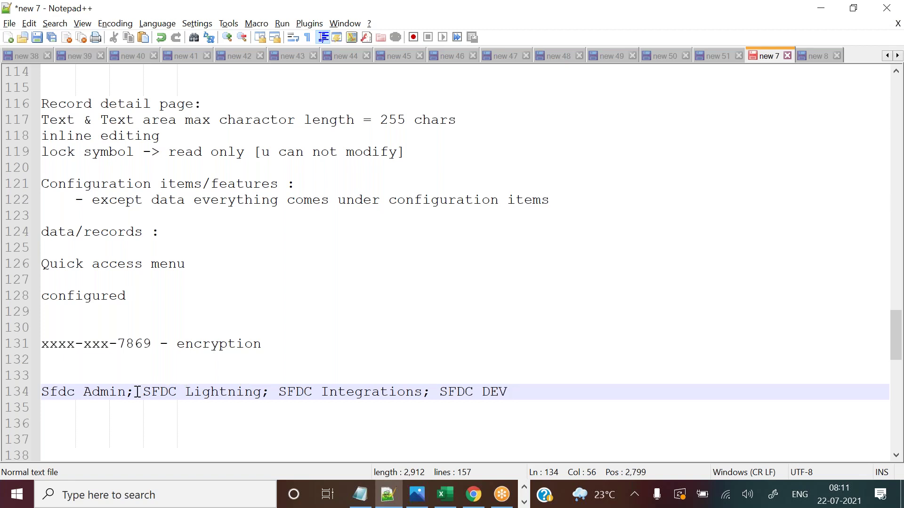
pyautogui.moveTo(137, 392); pyautogui.dragTo(126, 391)
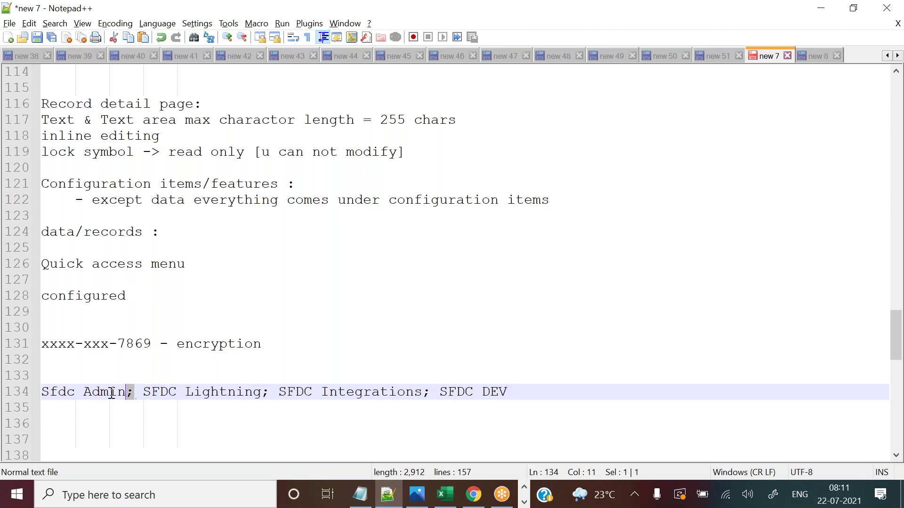
pyautogui.click(268, 394)
pyautogui.click(127, 394)
pyautogui.moveTo(127, 394); pyautogui.dragTo(41, 394)
# Highlight the semicolons after Sfdc Admin and SFDC Lightning, then return to the student record.
pyautogui.moveTo(134, 394); pyautogui.dragTo(126, 392)
pyautogui.click(261, 393)
pyautogui.hotkey('shift', 'Left')
pyautogui.hotkey('shift', 'Left')
pyautogui.hotkey('shift', 'Left')
pyautogui.hotkey('shift', 'Left')
pyautogui.hotkey('shift', 'Left')
pyautogui.hotkey('shift', 'Left')
pyautogui.hotkey('shift', 'Left')
pyautogui.hotkey('shift', 'Left')
pyautogui.hotkey('shift', 'Left')
pyautogui.hotkey('shift', 'Left')
pyautogui.hotkey('shift', 'Left')
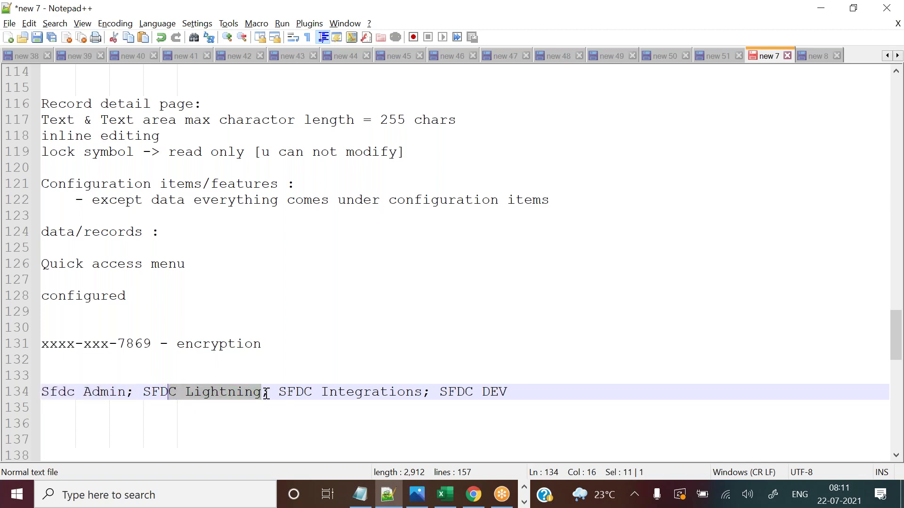
pyautogui.click(264, 392)
pyautogui.hotkey('shift', 'Right')
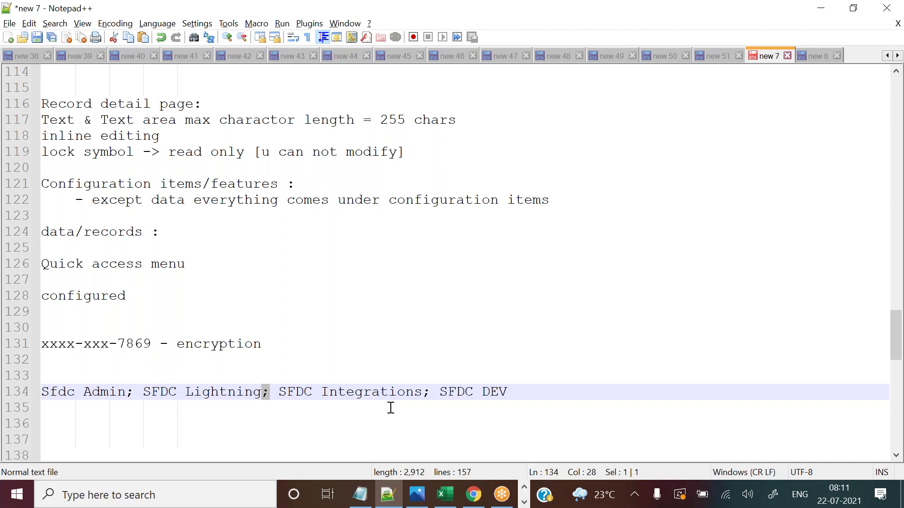
pyautogui.hotkey('alt', 'Tab')
pyautogui.click(595, 342)
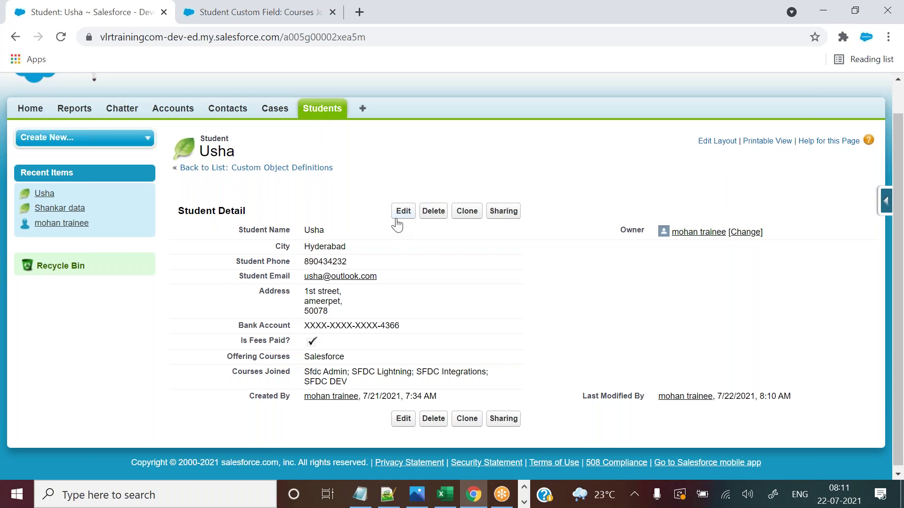
# Remove SFDC Lightning from Courses Joined inline, leaving Sfdc Admin, SFDC Integrations and SFDC DEV, and save.
pyautogui.doubleClick(363, 372)
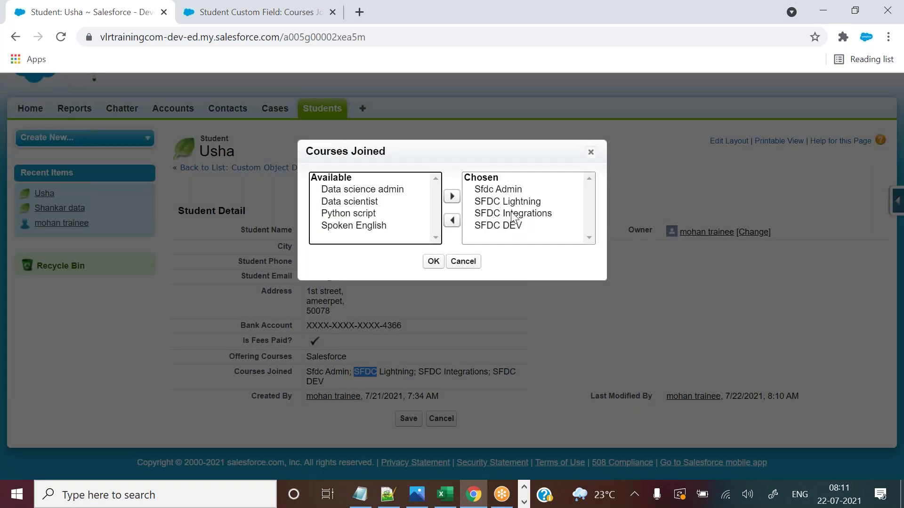
pyautogui.click(507, 208)
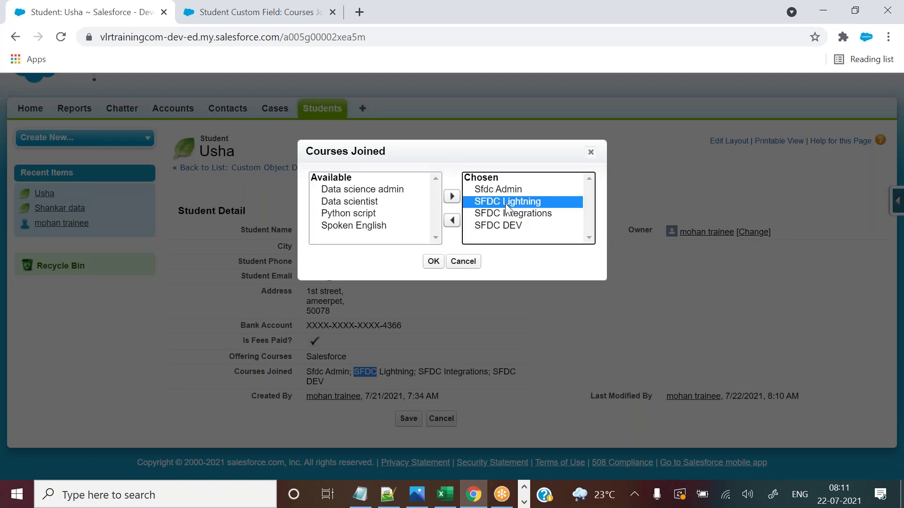
pyautogui.click(448, 224)
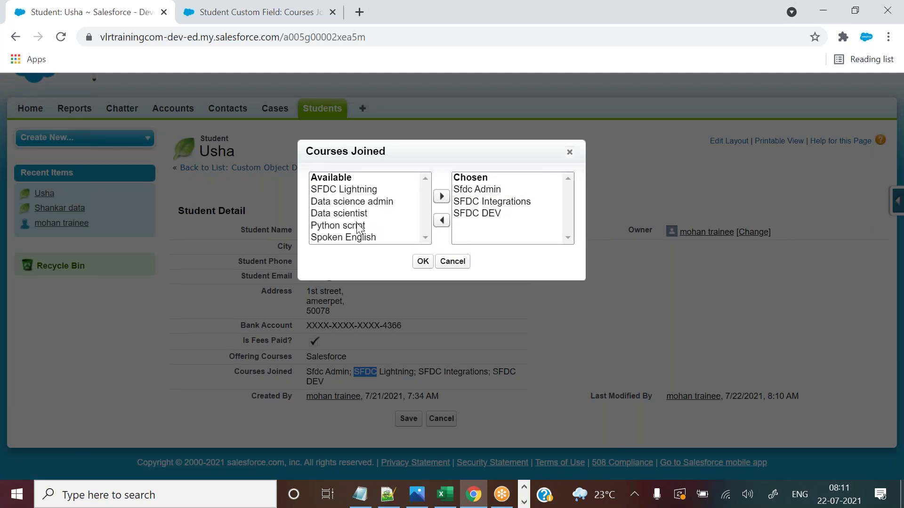
pyautogui.click(421, 262)
pyautogui.click(408, 218)
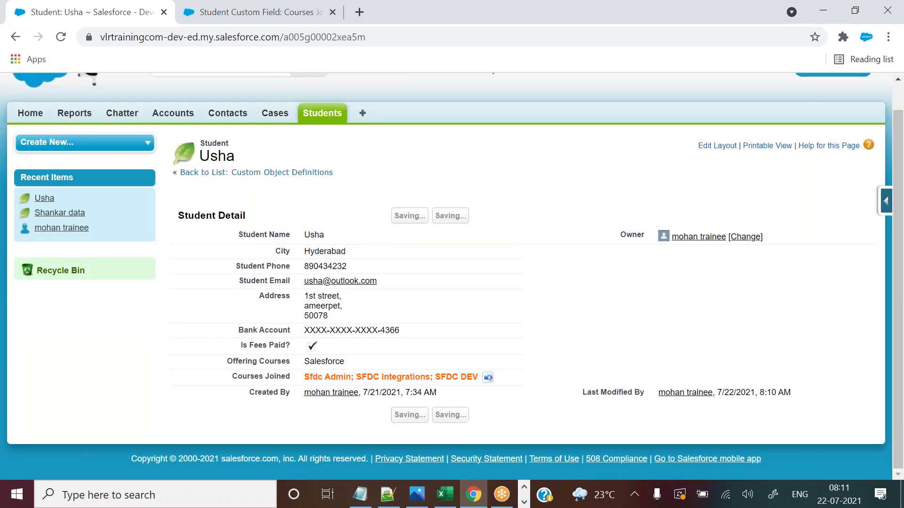
pyautogui.moveTo(303, 405); pyautogui.dragTo(472, 402)
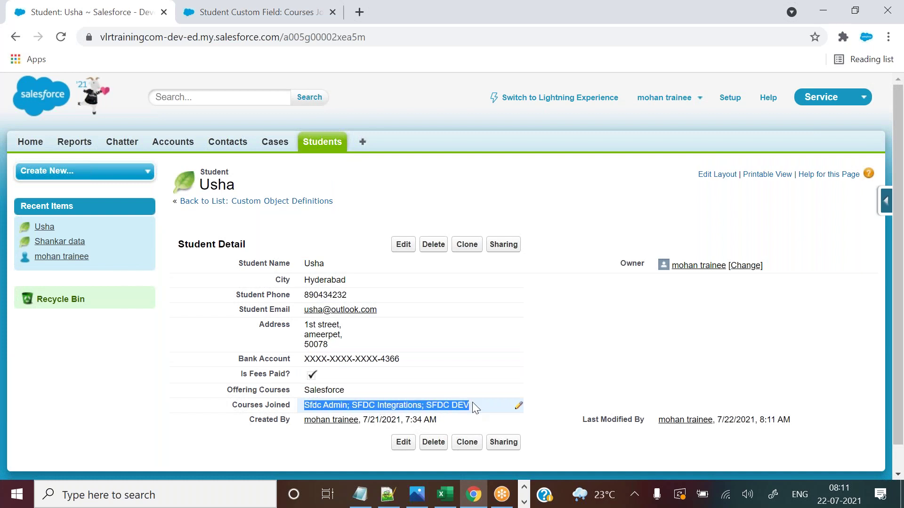
pyautogui.click(643, 341)
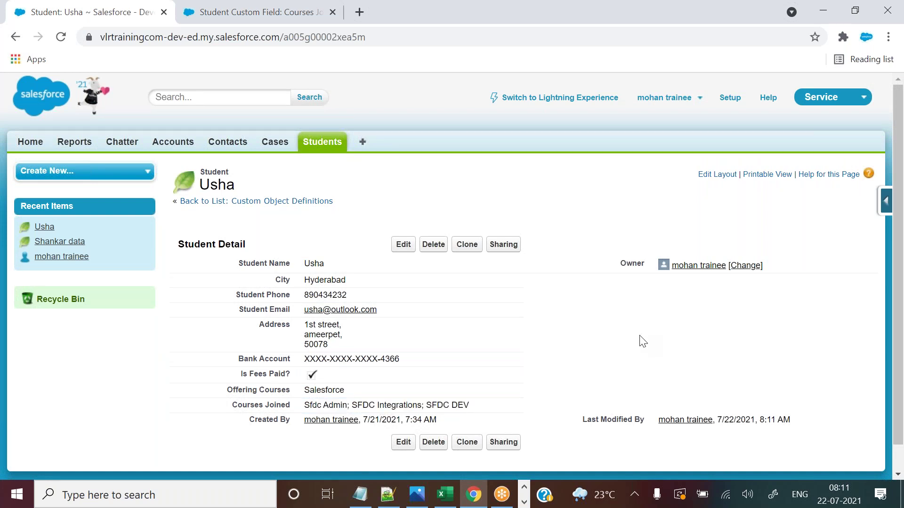
# Open the other recent student's record and bring up its Courses Joined picker inline.
pyautogui.click(324, 144)
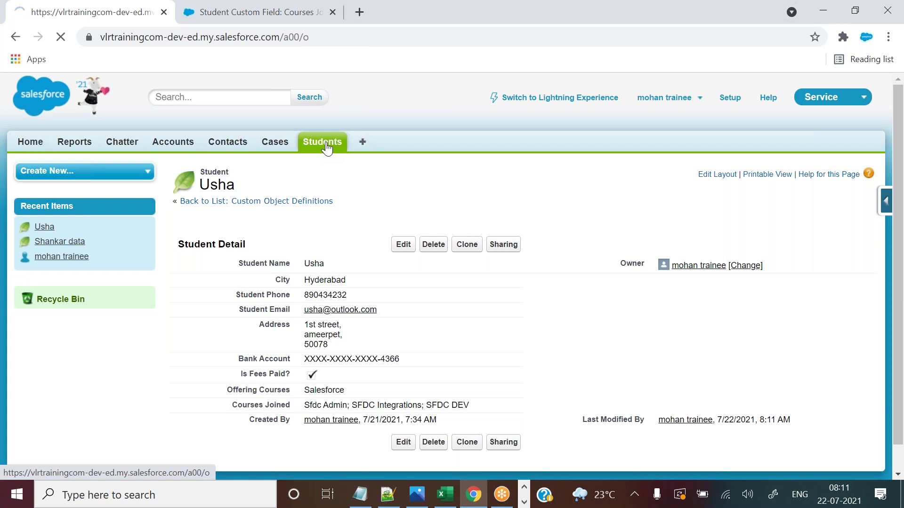
pyautogui.click(221, 308)
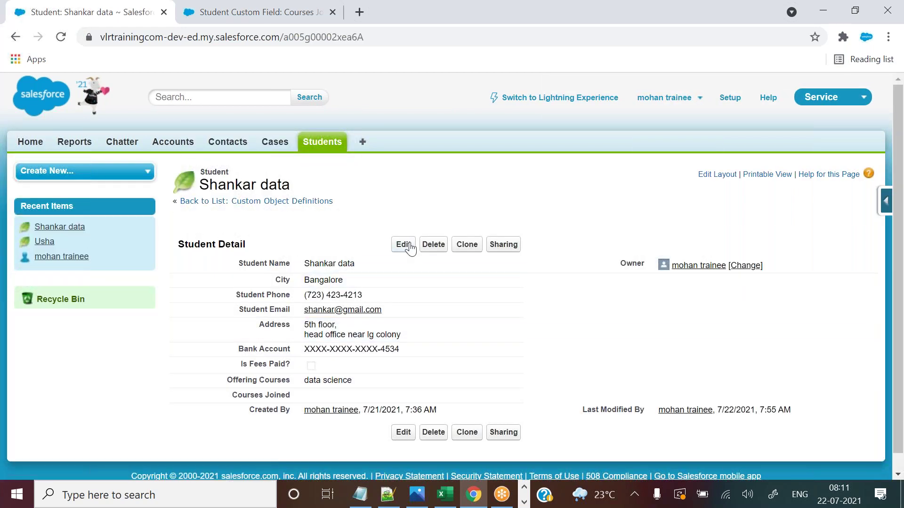
pyautogui.doubleClick(328, 393)
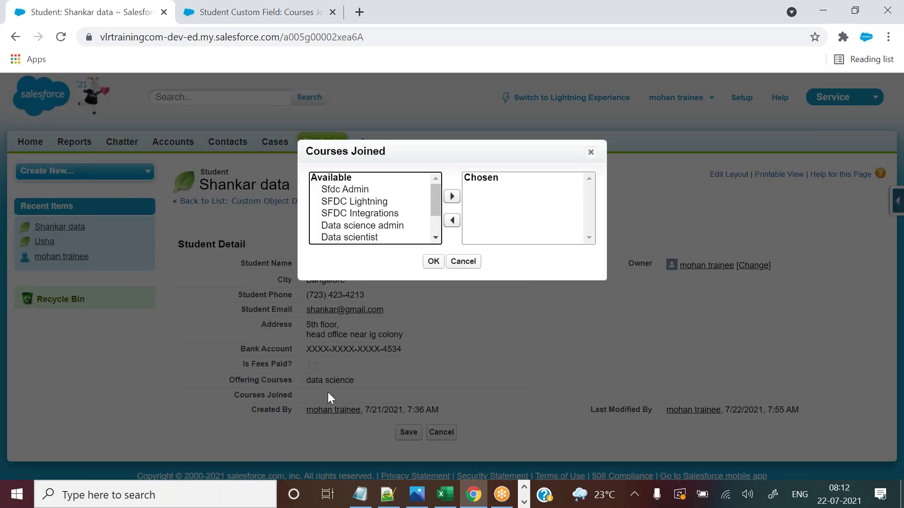
# Compare the course picker with the Courses Joined field's # Visible Lines setting of 6.
pyautogui.click(271, 6)
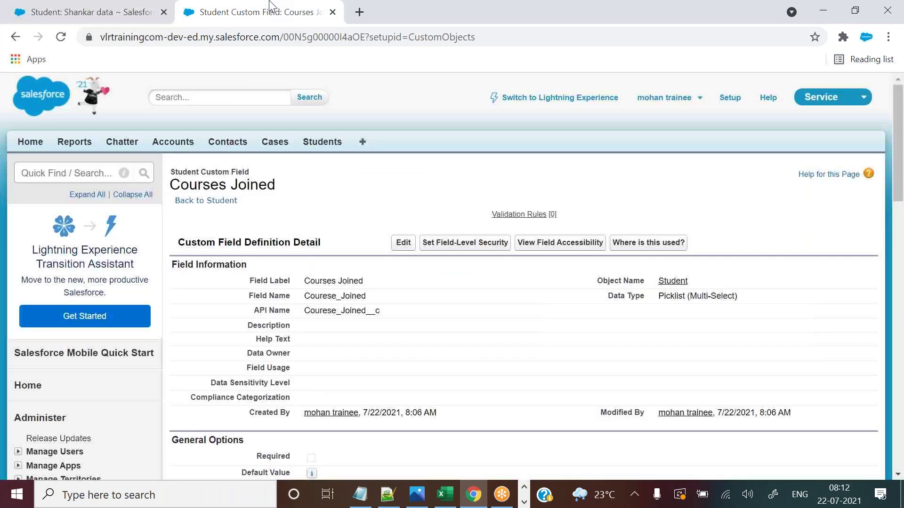
pyautogui.moveTo(900, 169); pyautogui.dragTo(900, 215)
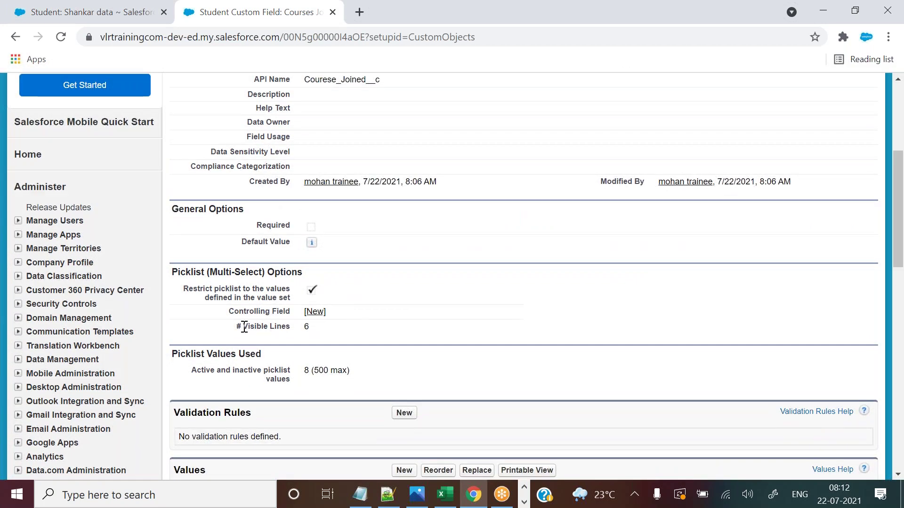
pyautogui.moveTo(243, 327); pyautogui.dragTo(308, 329)
pyautogui.click(147, 9)
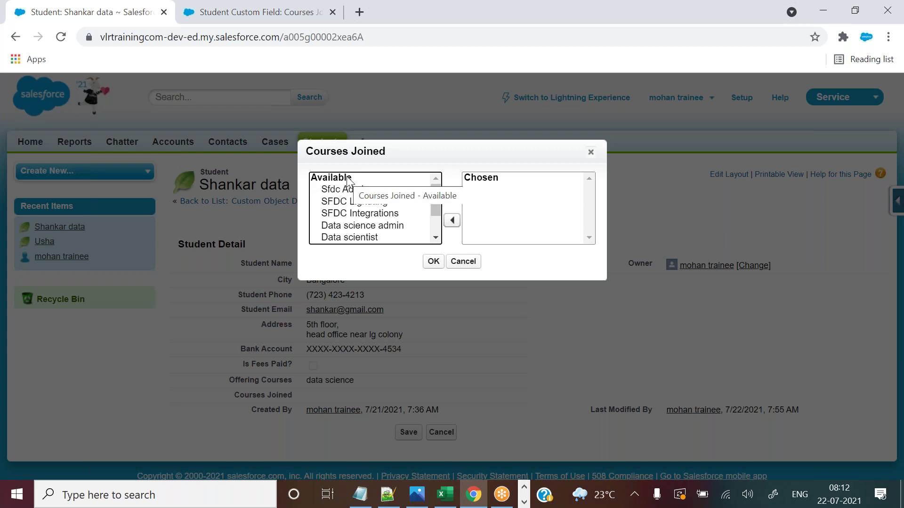
pyautogui.click(276, 9)
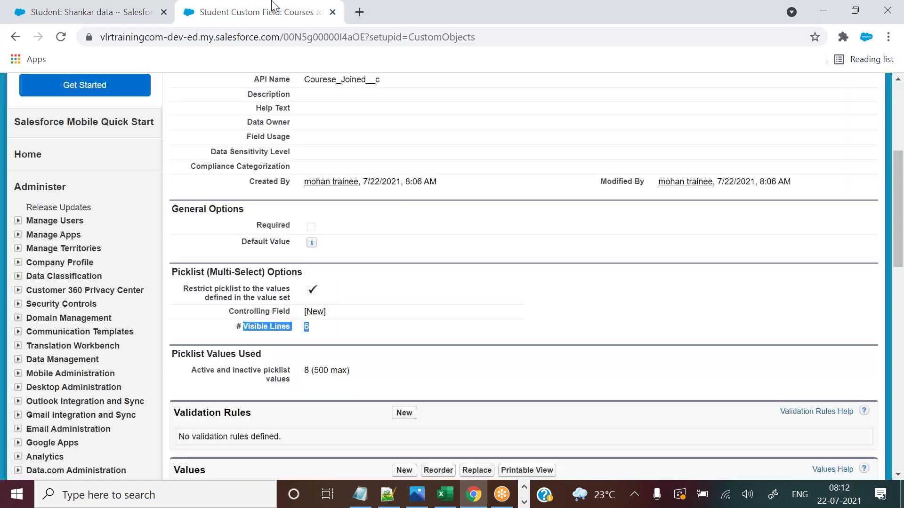
pyautogui.click(121, 9)
pyautogui.moveTo(436, 195); pyautogui.dragTo(438, 238)
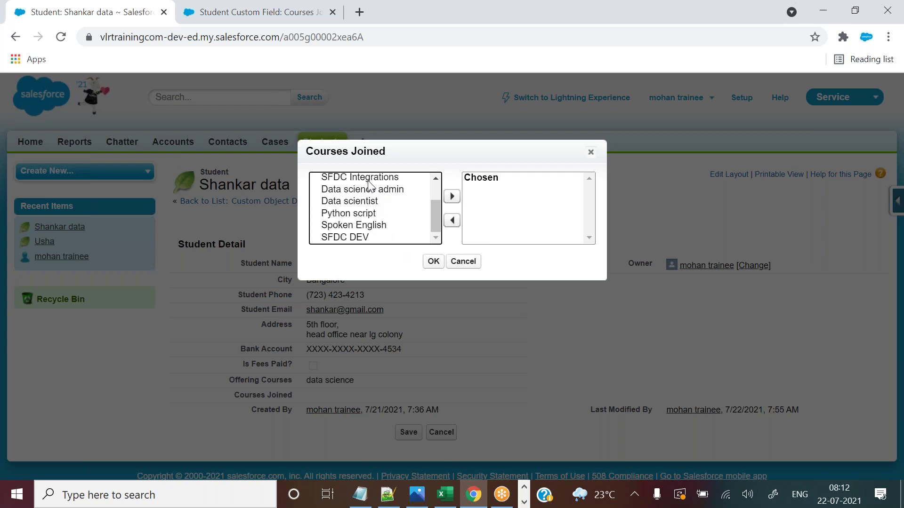
pyautogui.moveTo(367, 180); pyautogui.dragTo(369, 250)
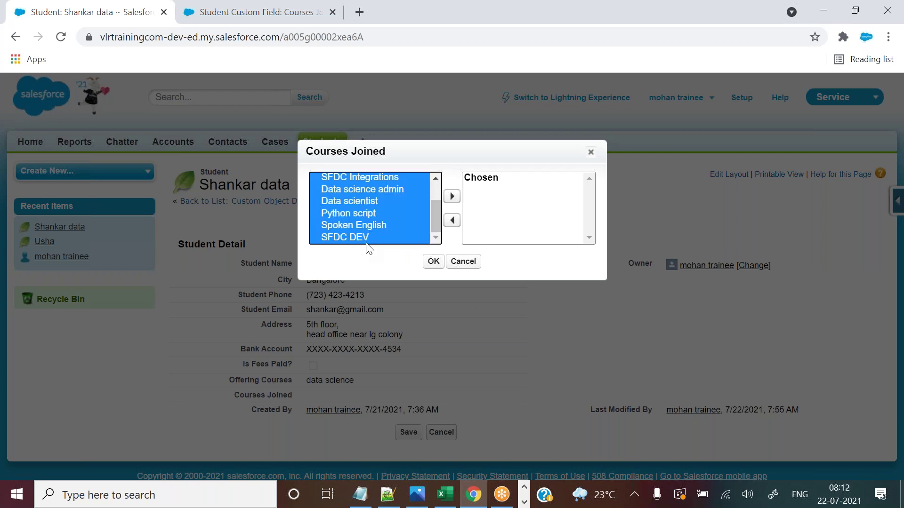
pyautogui.click(271, 7)
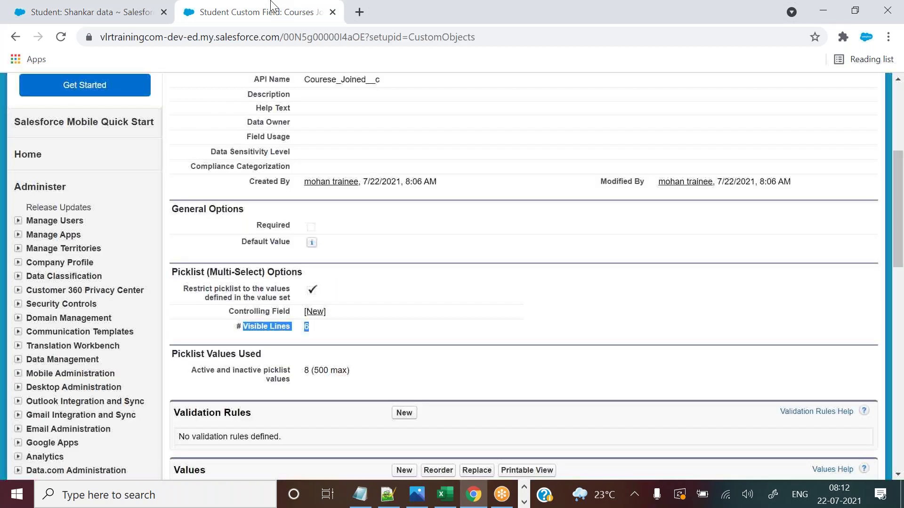
pyautogui.click(271, 331)
pyautogui.moveTo(242, 325); pyautogui.dragTo(326, 336)
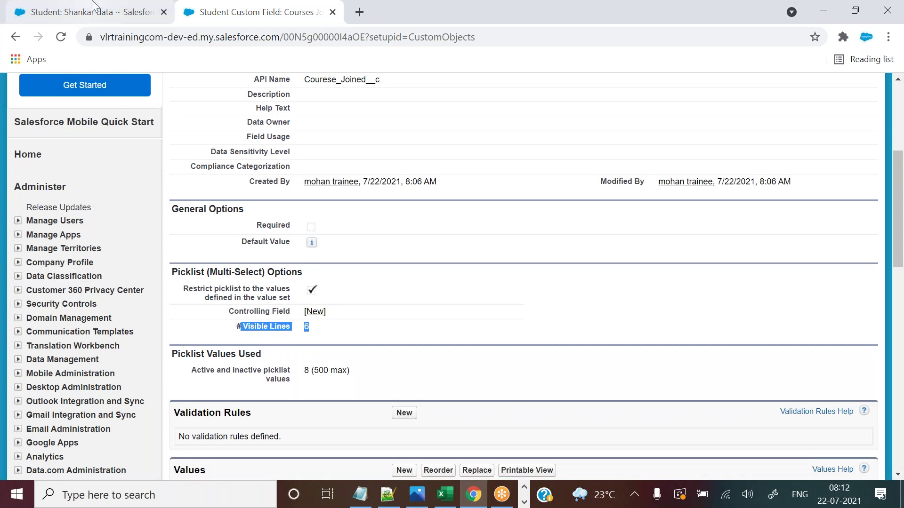
pyautogui.click(94, 11)
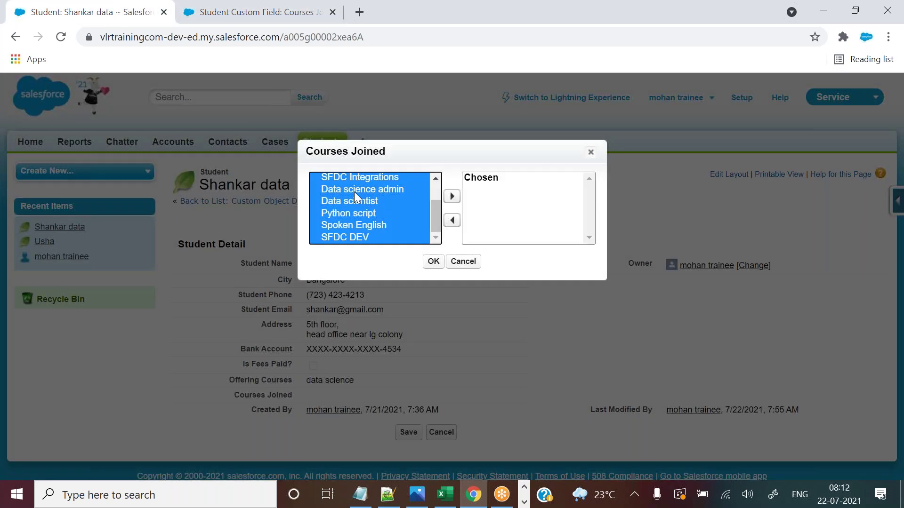
# Add three courses, remove Data scientist and Python script, keep only Data science admin, and save.
pyautogui.click(409, 212)
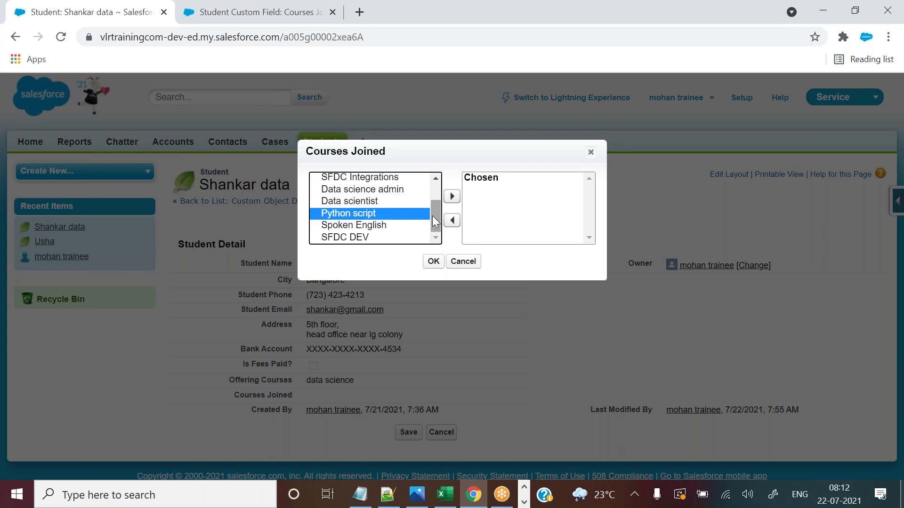
pyautogui.keyDown('ctrl'); pyautogui.click(375, 201); pyautogui.keyUp('ctrl')
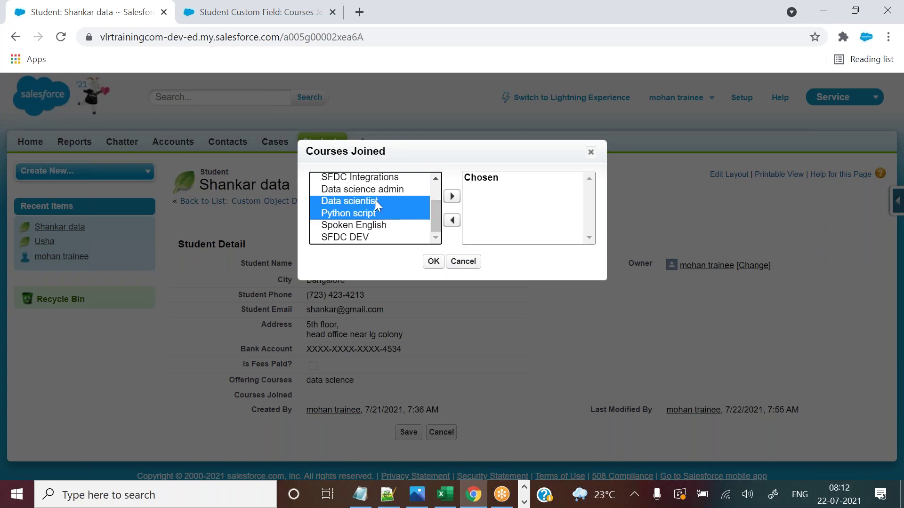
pyautogui.keyDown('ctrl'); pyautogui.click(369, 190); pyautogui.keyUp('ctrl')
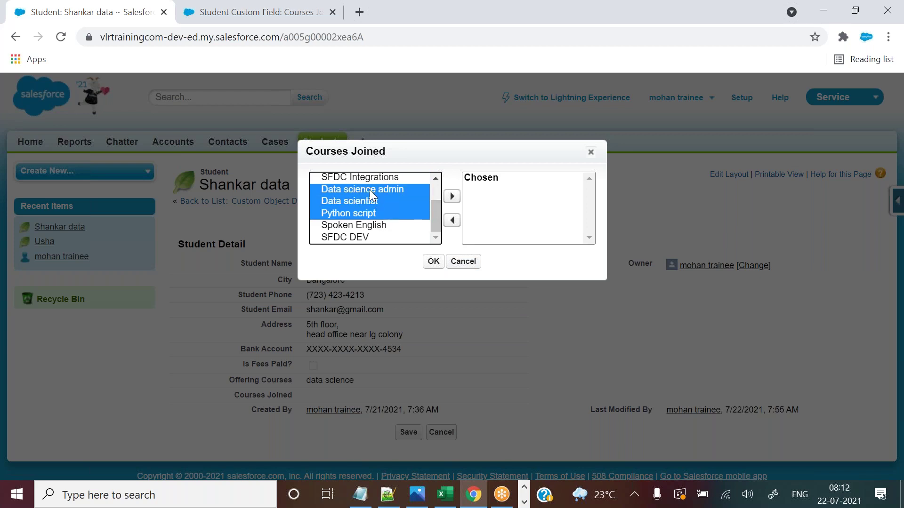
pyautogui.click(450, 197)
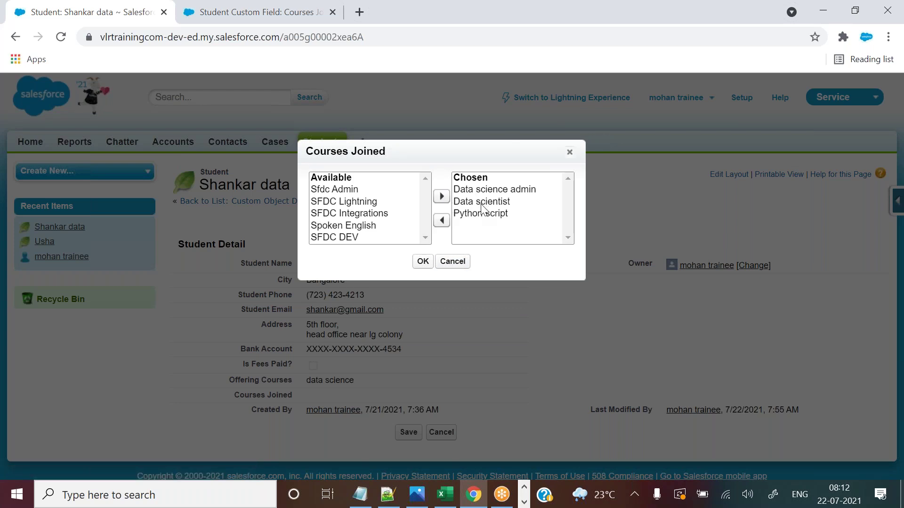
pyautogui.click(481, 206)
pyautogui.keyDown('ctrl'); pyautogui.click(485, 215); pyautogui.keyUp('ctrl')
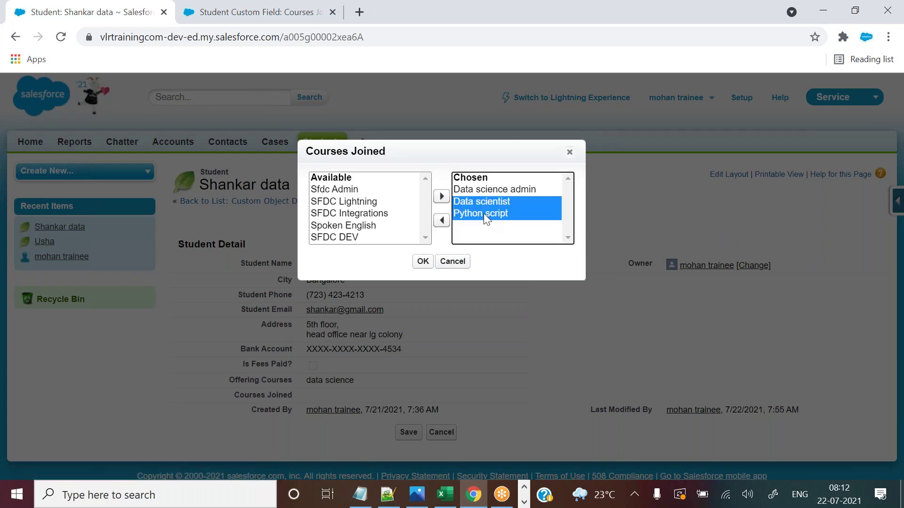
pyautogui.click(441, 221)
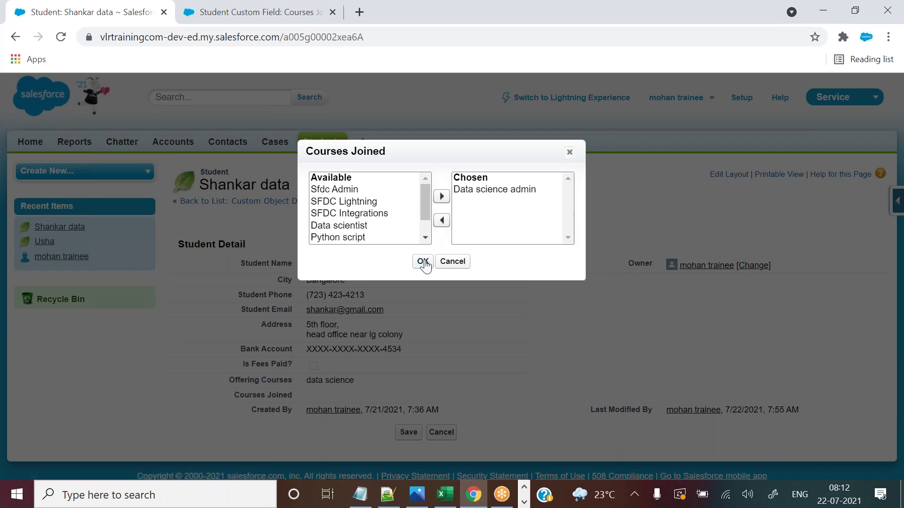
pyautogui.click(423, 261)
pyautogui.click(405, 246)
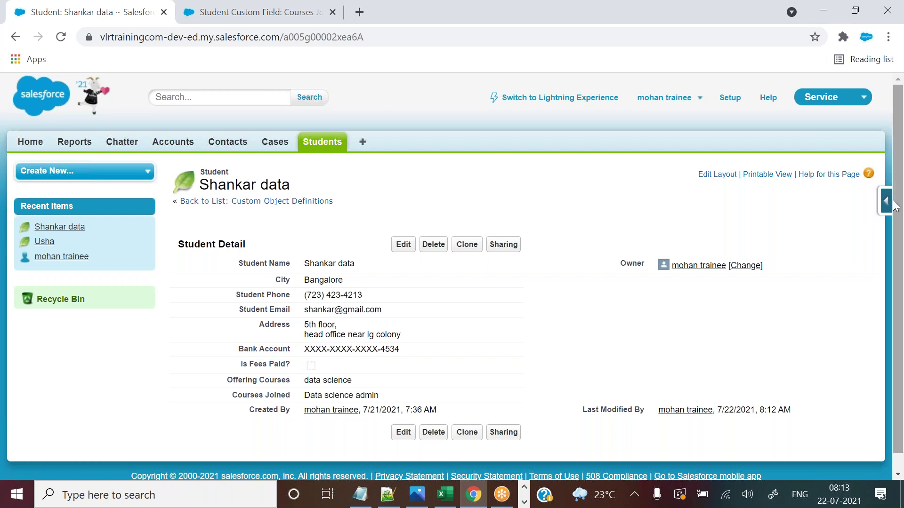
pyautogui.moveTo(897, 187); pyautogui.dragTo(656, 201)
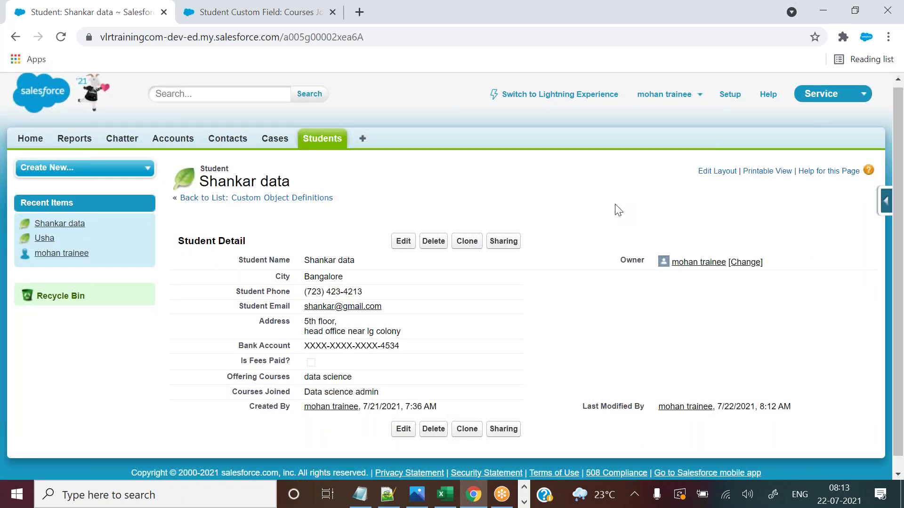
pyautogui.doubleClick(374, 393)
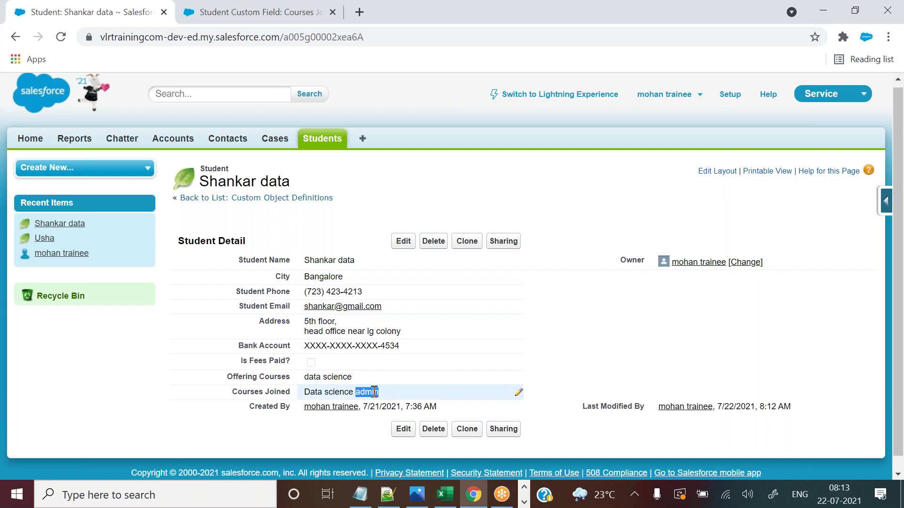
pyautogui.moveTo(434, 209); pyautogui.dragTo(437, 239)
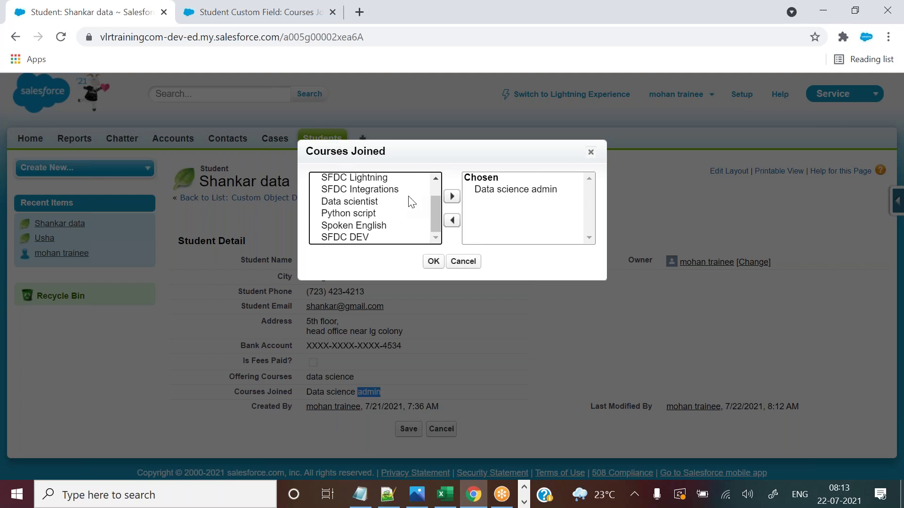
pyautogui.scroll(1, 435, 213)
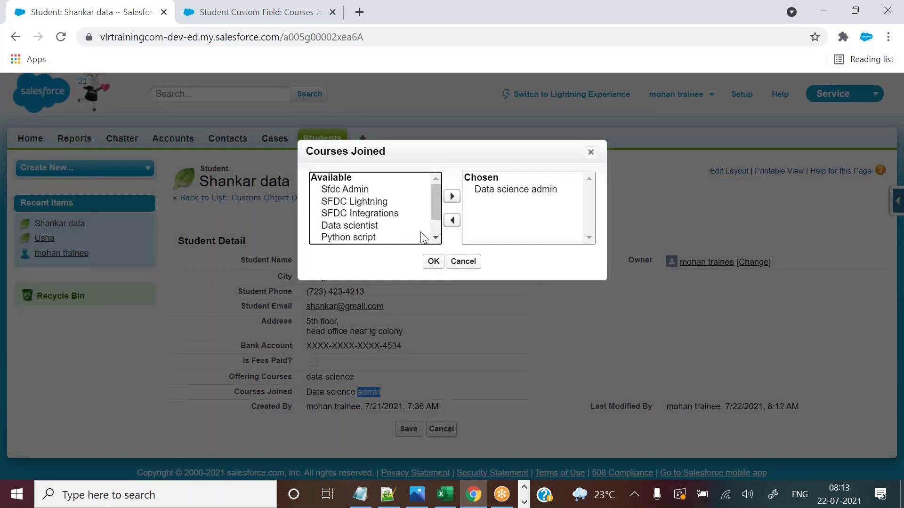
pyautogui.click(465, 266)
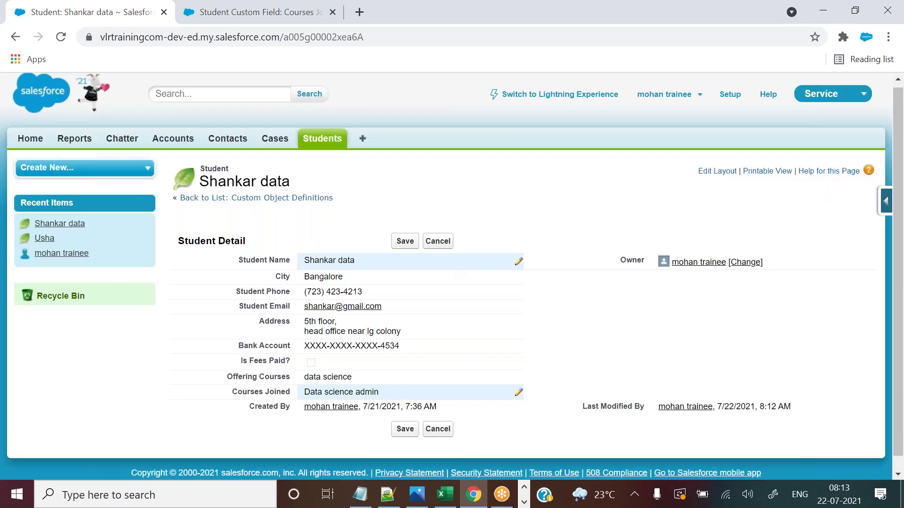
pyautogui.click(618, 21)
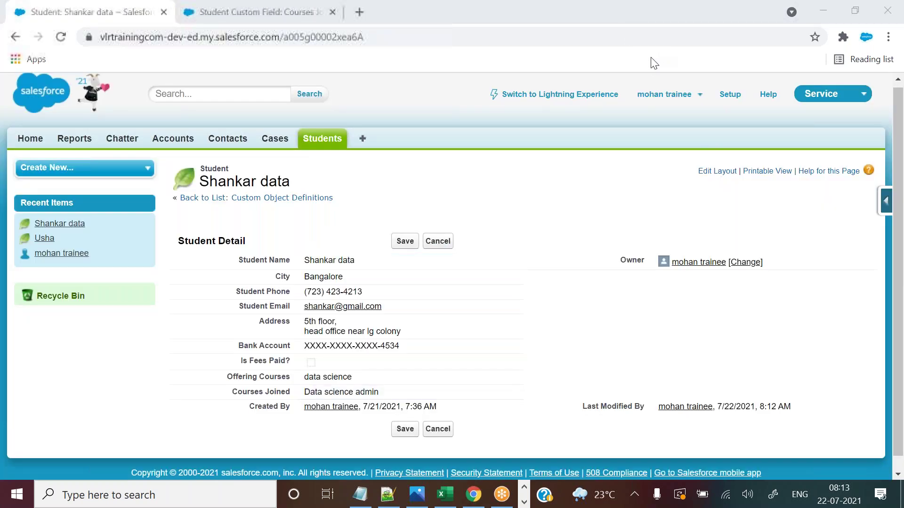
# Go from the Courses Joined field page back to Student's Custom Fields & Relationships list.
pyautogui.hotkey('ctrl', 'Tab')
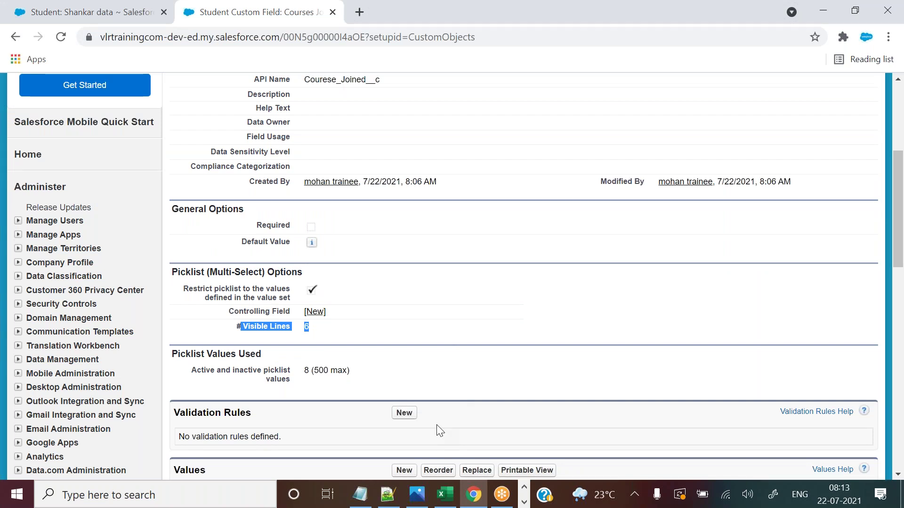
pyautogui.moveTo(439, 502)
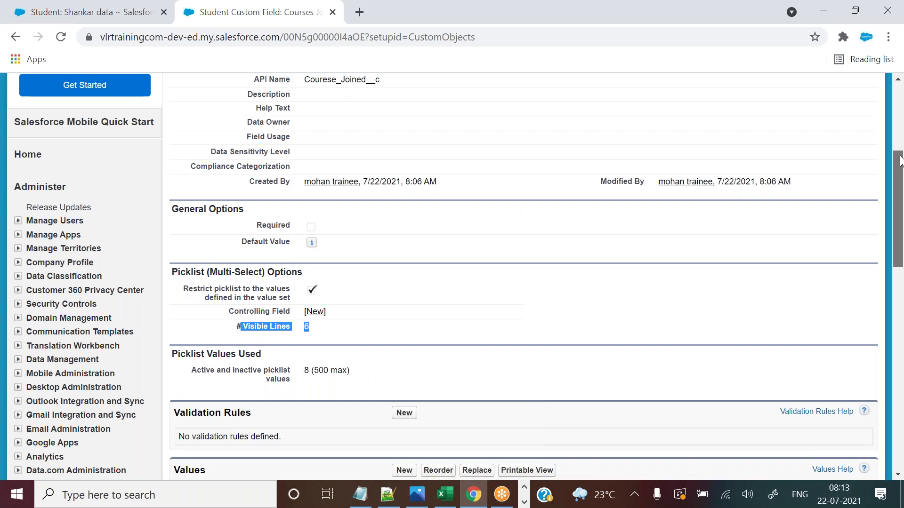
pyautogui.moveTo(901, 186); pyautogui.dragTo(902, 118)
pyautogui.click(216, 202)
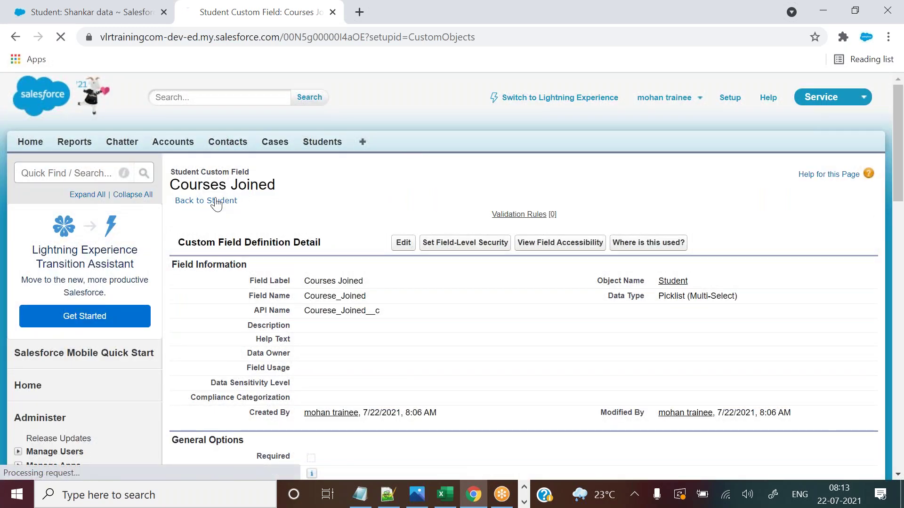
pyautogui.moveTo(900, 121); pyautogui.dragTo(894, 181)
# Start a new Student custom field and review the data types, noting Checkbox and Currency.
pyautogui.click(402, 240)
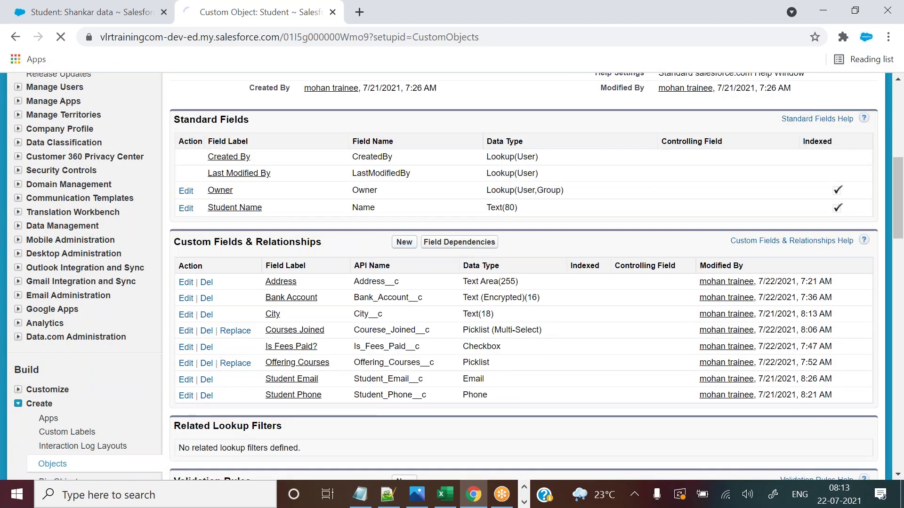
pyautogui.moveTo(894, 110); pyautogui.dragTo(899, 246)
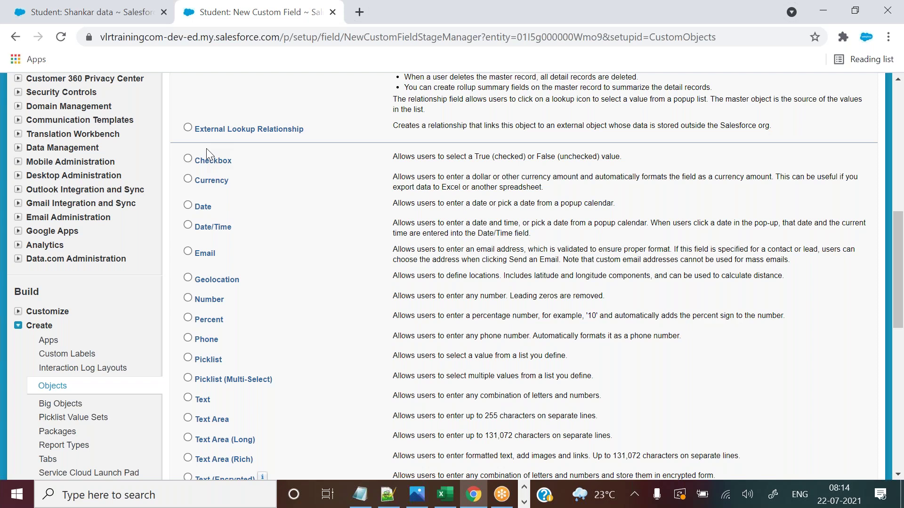
pyautogui.moveTo(206, 150); pyautogui.dragTo(261, 191)
pyautogui.click(246, 152)
pyautogui.moveTo(229, 184); pyautogui.dragTo(187, 183)
pyautogui.click(221, 215)
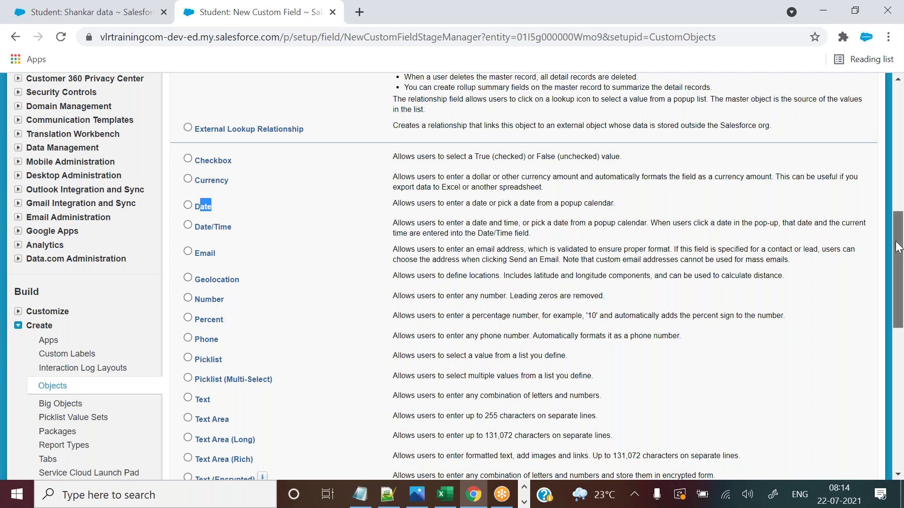
pyautogui.scroll(-2, 897, 247)
pyautogui.scroll(2, 898, 247)
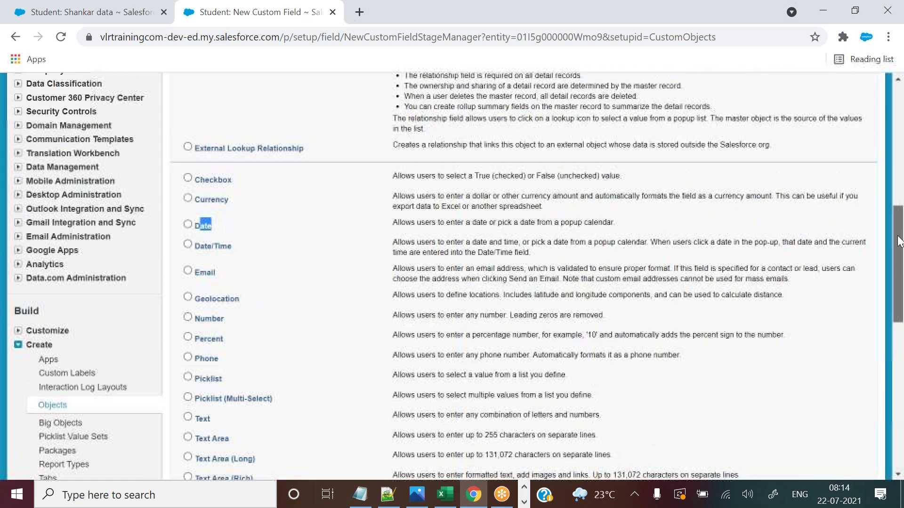
pyautogui.click(445, 494)
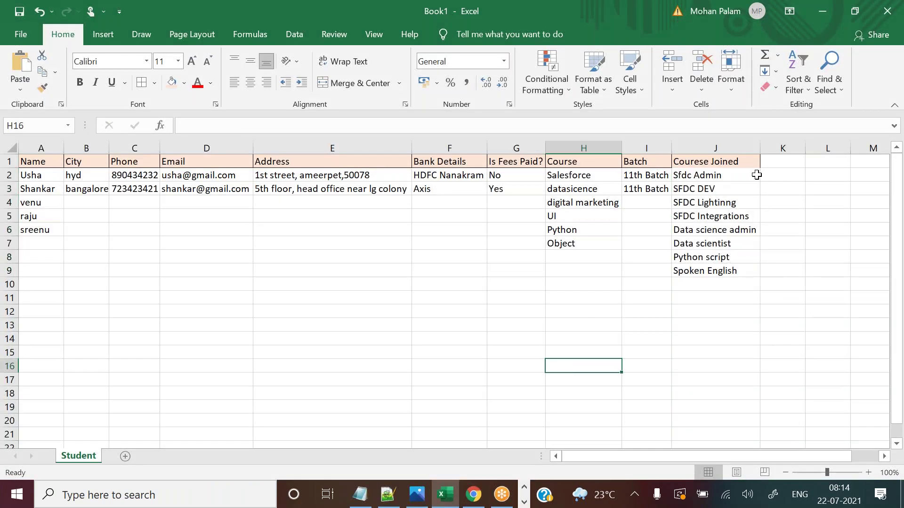
pyautogui.click(776, 162)
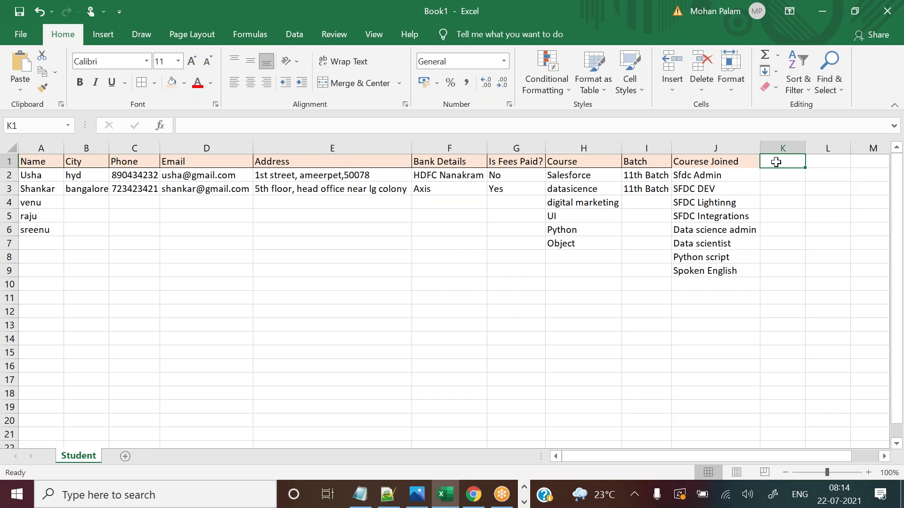
pyautogui.click(454, 179)
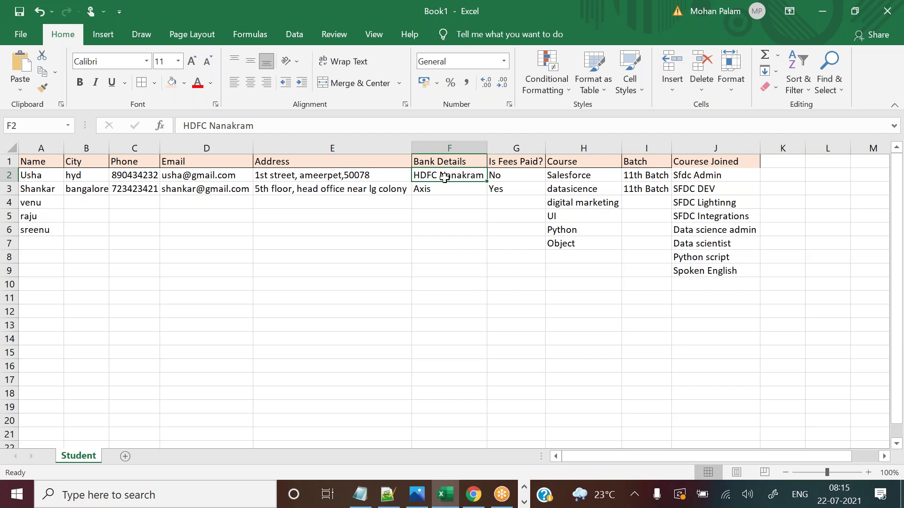
pyautogui.click(788, 161)
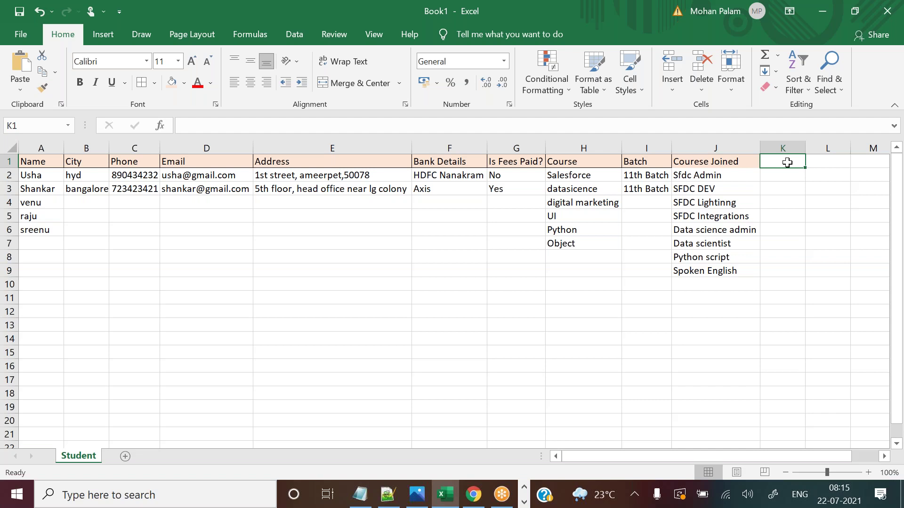
# Enter the heading 'Total Course Fees' in K1 and AutoFit column K to fit it.
pyautogui.write('Fees')
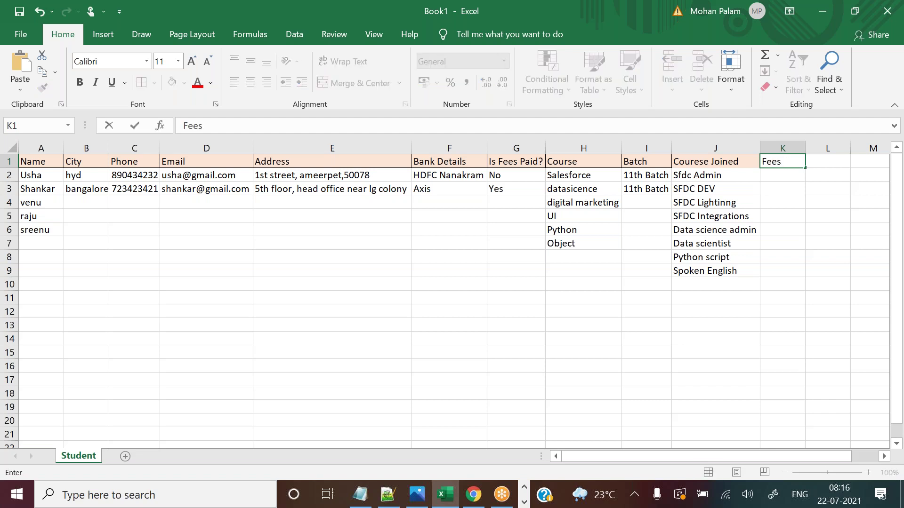
pyautogui.press('BackSpace')
pyautogui.press('BackSpace')
pyautogui.press('BackSpace')
pyautogui.press('BackSpace')
pyautogui.press('BackSpace')
pyautogui.write('Course Fees')
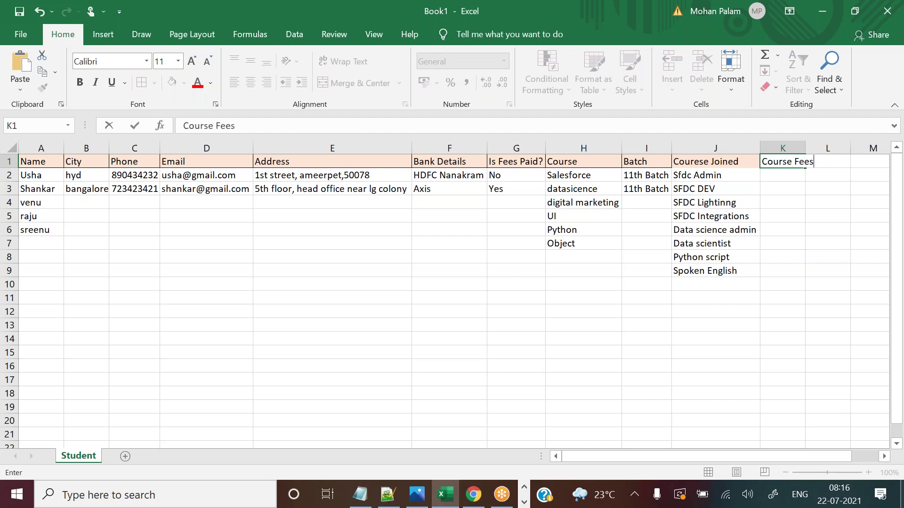
pyautogui.click(766, 162)
pyautogui.write('Total')
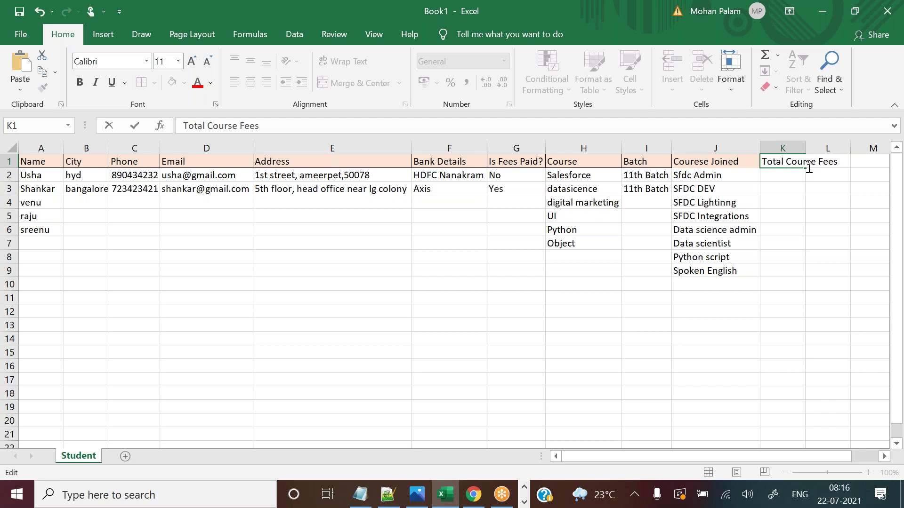
pyautogui.click(828, 200)
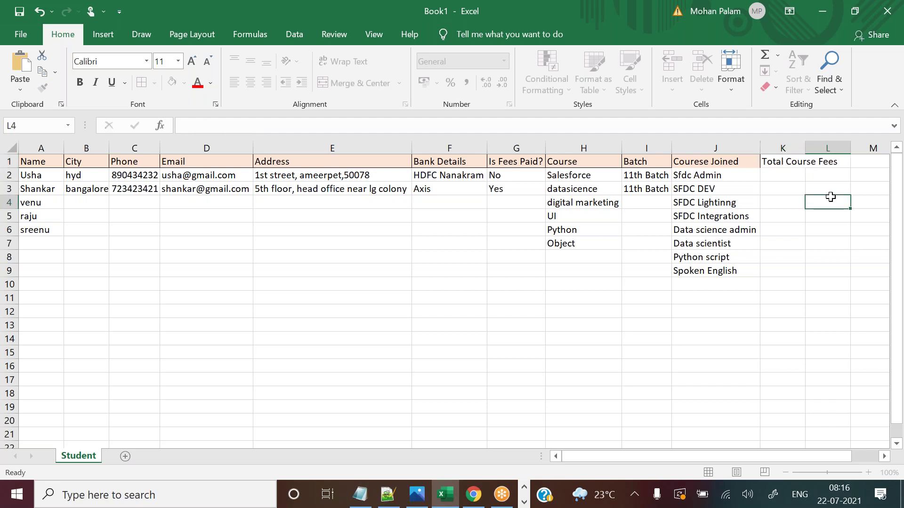
pyautogui.doubleClick(806, 149)
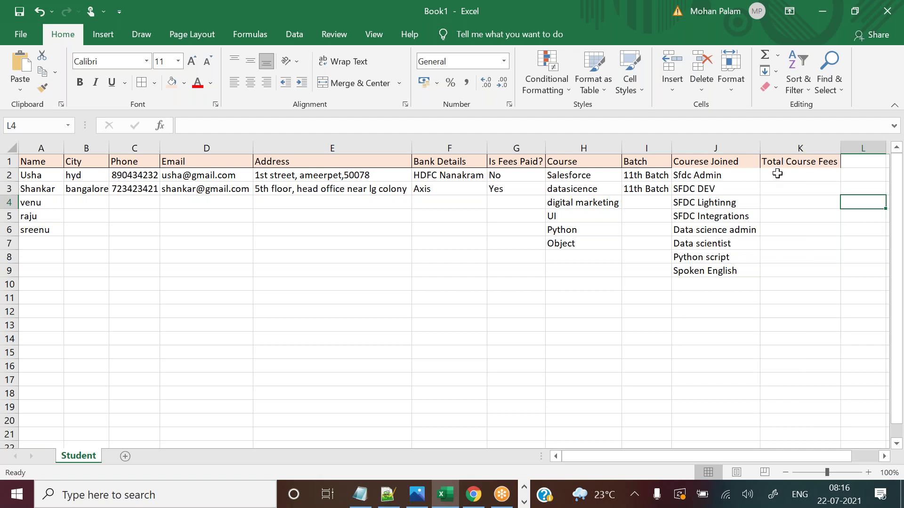
pyautogui.click(777, 173)
# Enter fees 16000, 35000 and 25000 in cells K2–K4 for the first three students.
pyautogui.click(592, 176)
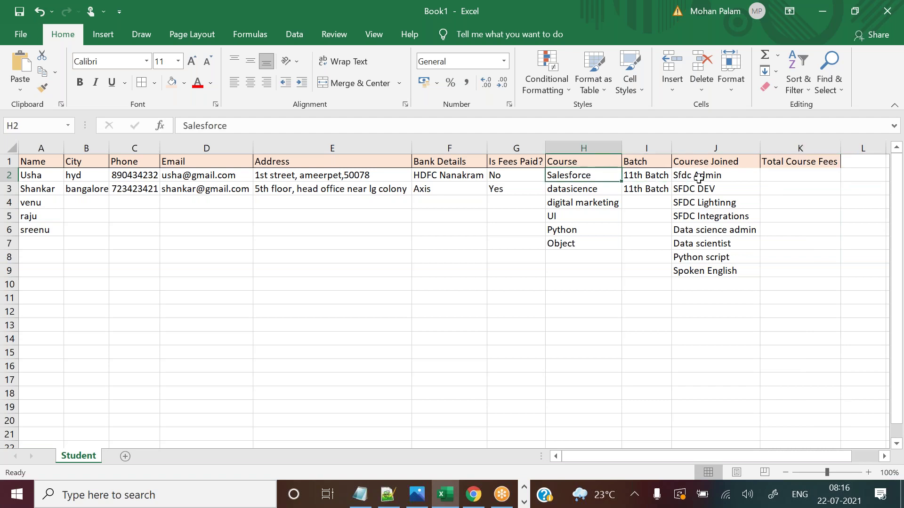
pyautogui.click(779, 176)
pyautogui.write('16000')
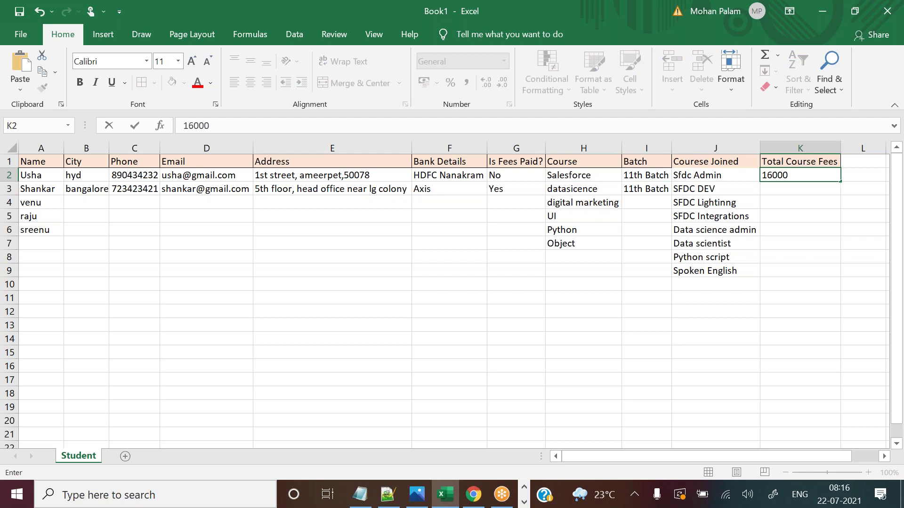
pyautogui.click(779, 189)
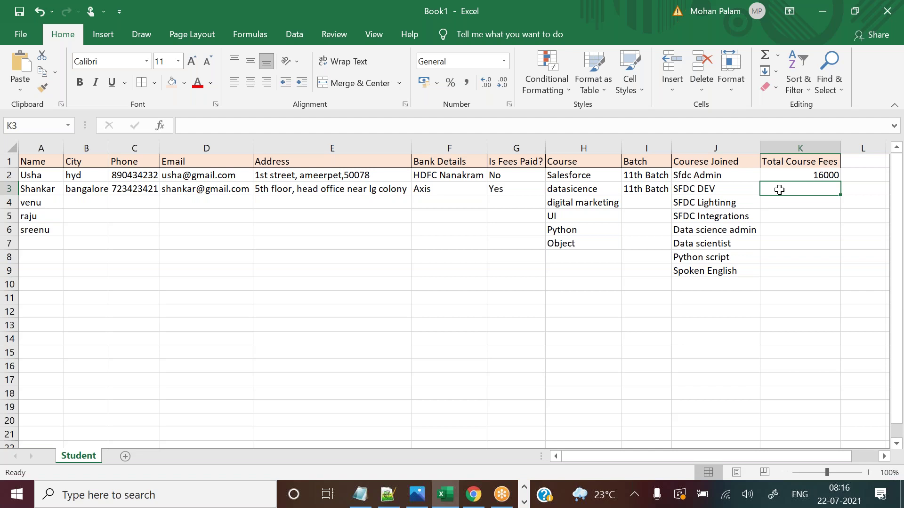
pyautogui.write('25')
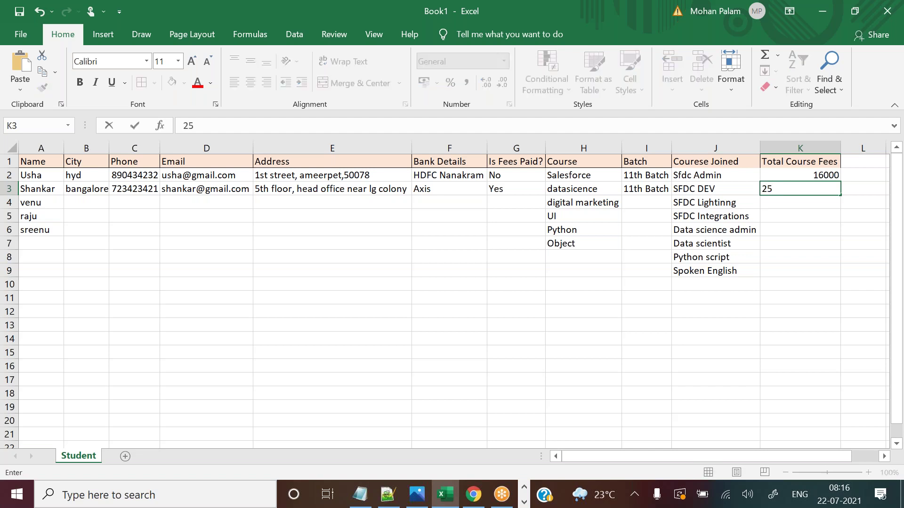
pyautogui.press('BackSpace')
pyautogui.press('BackSpace')
pyautogui.write('35000')
pyautogui.click(826, 229)
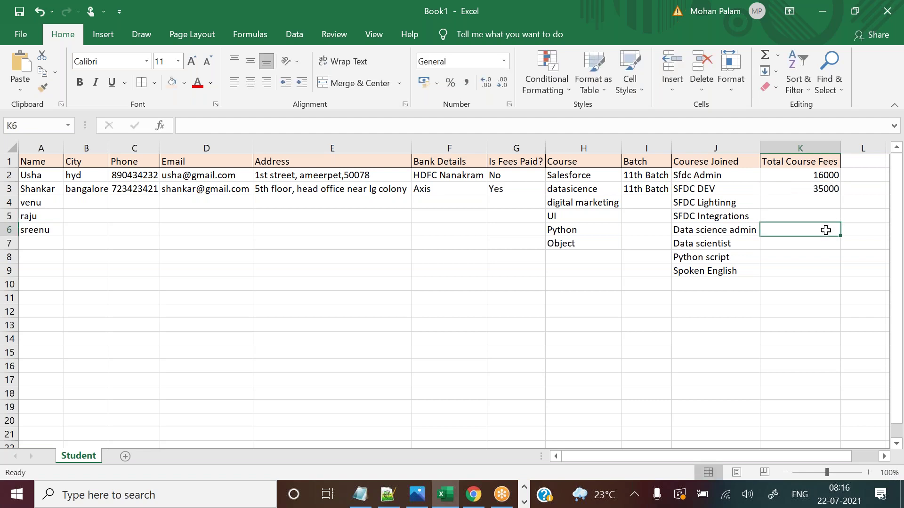
pyautogui.click(797, 206)
pyautogui.write('25')
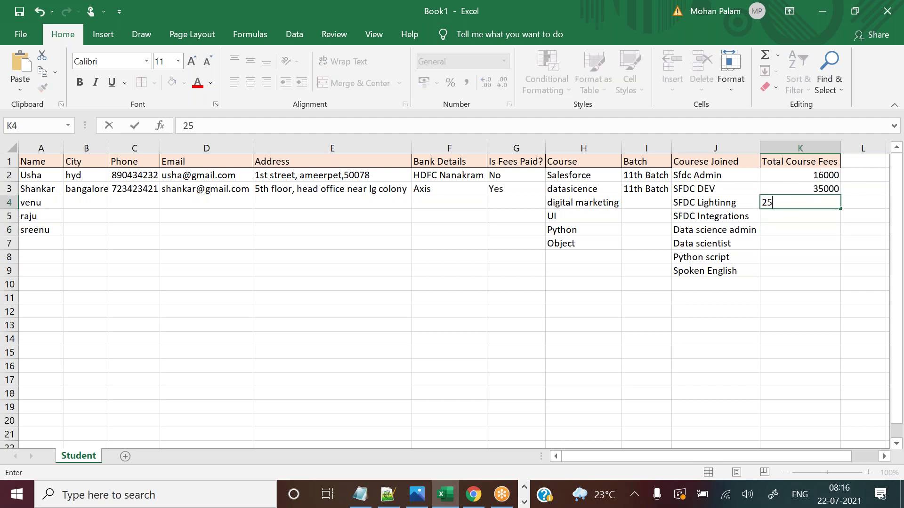
pyautogui.write('000')
pyautogui.click(794, 215)
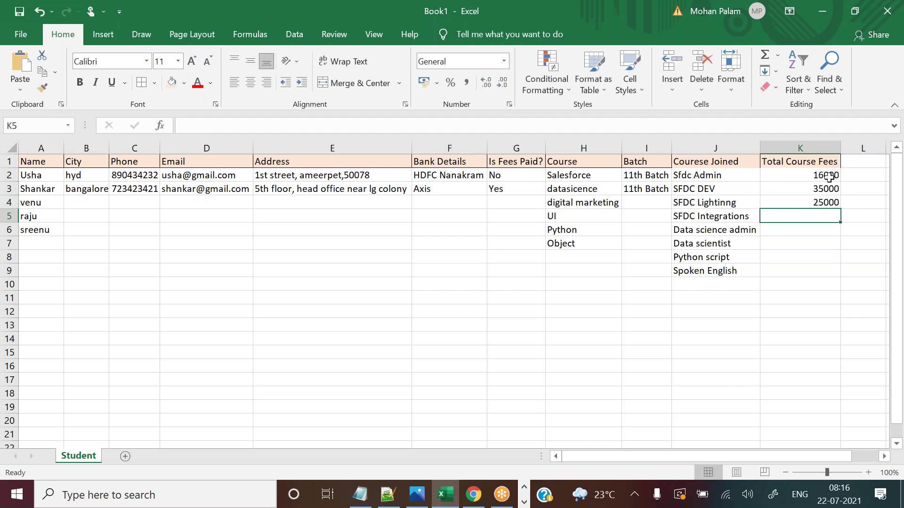
# Copy the Total Course Fees heading from K1 and return to Salesforce.
pyautogui.click(800, 161)
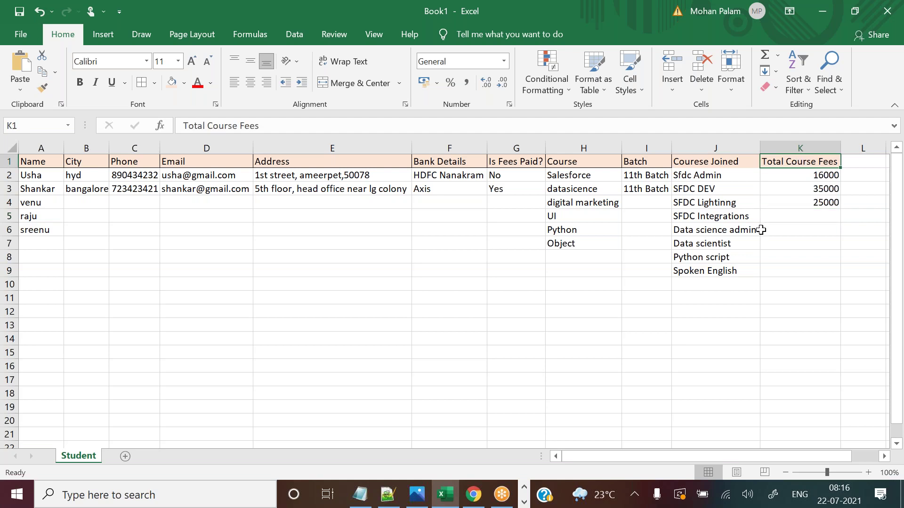
pyautogui.hotkey('ctrl', 'c')
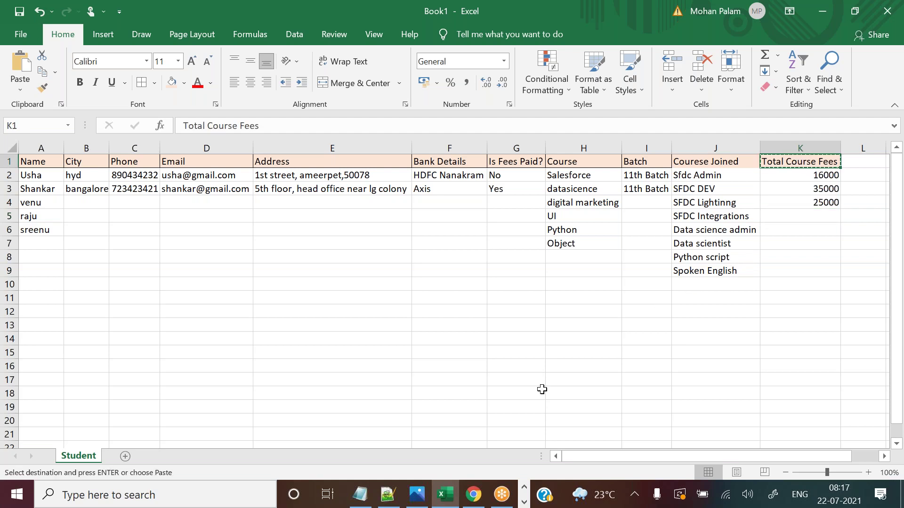
pyautogui.click(472, 495)
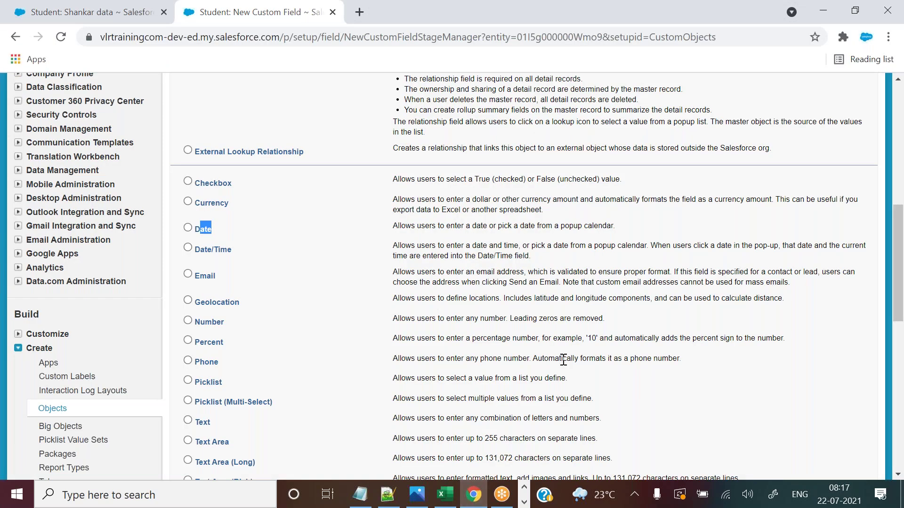
# Open the Student object's field list and start a new custom field.
pyautogui.moveTo(899, 256); pyautogui.dragTo(899, 136)
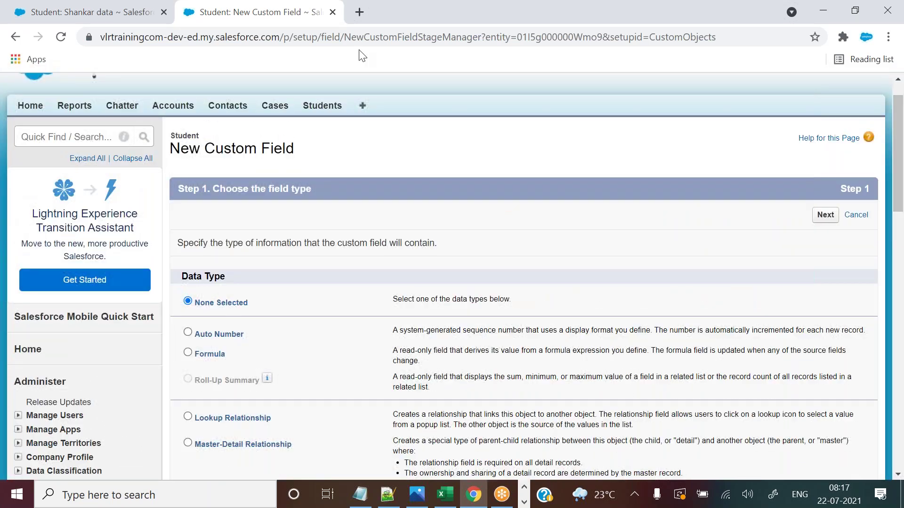
pyautogui.click(333, 12)
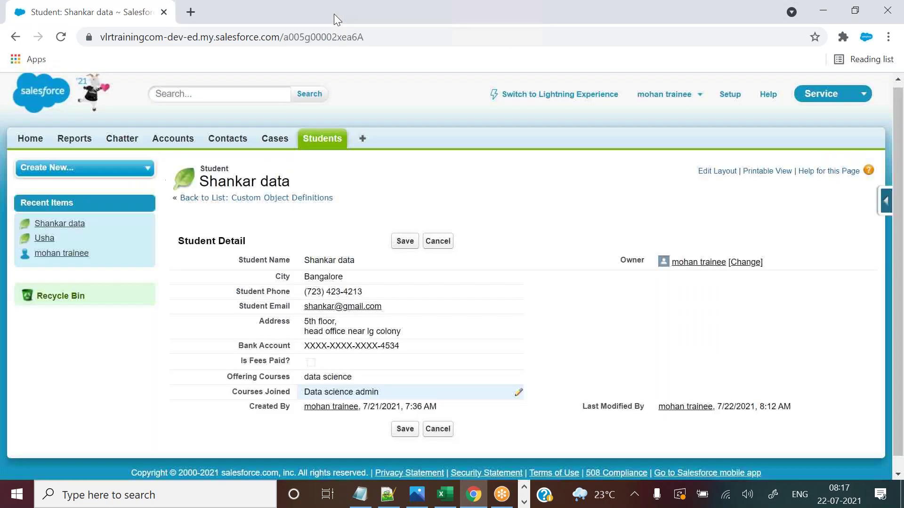
pyautogui.click(886, 201)
pyautogui.click(830, 225)
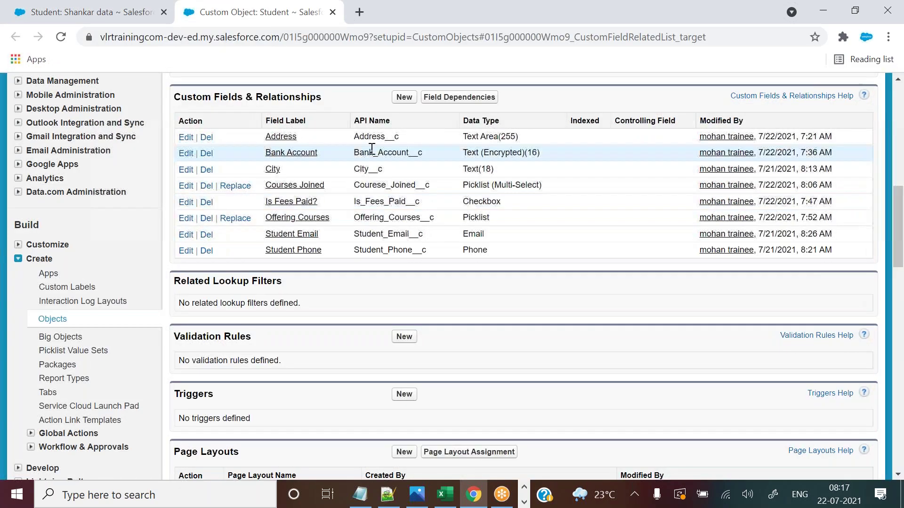
pyautogui.click(403, 97)
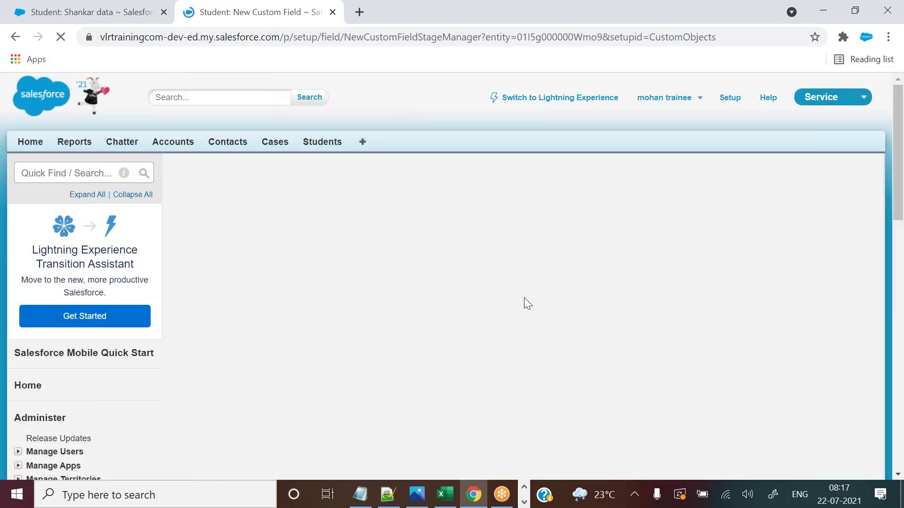
# Choose Currency as the data type and continue to the field details step.
pyautogui.moveTo(898, 145); pyautogui.dragTo(895, 267)
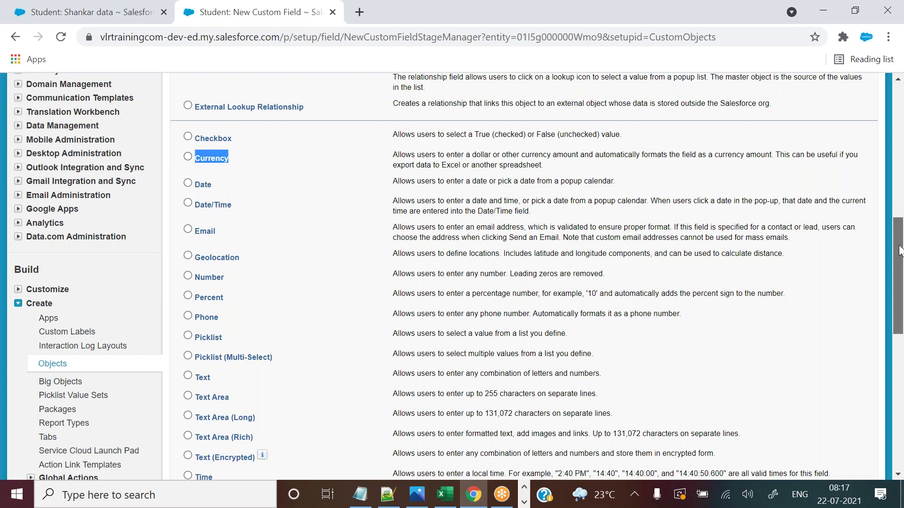
pyautogui.scroll(-1, 899, 254)
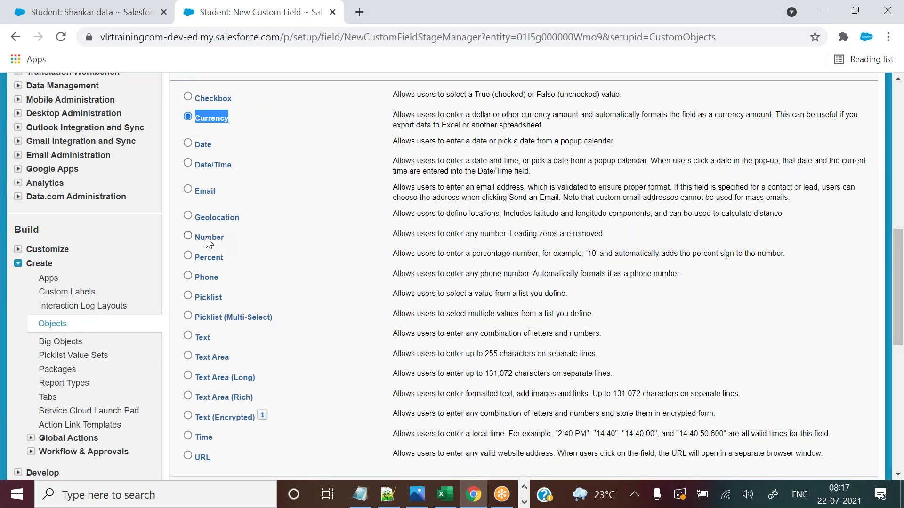
pyautogui.click(227, 120)
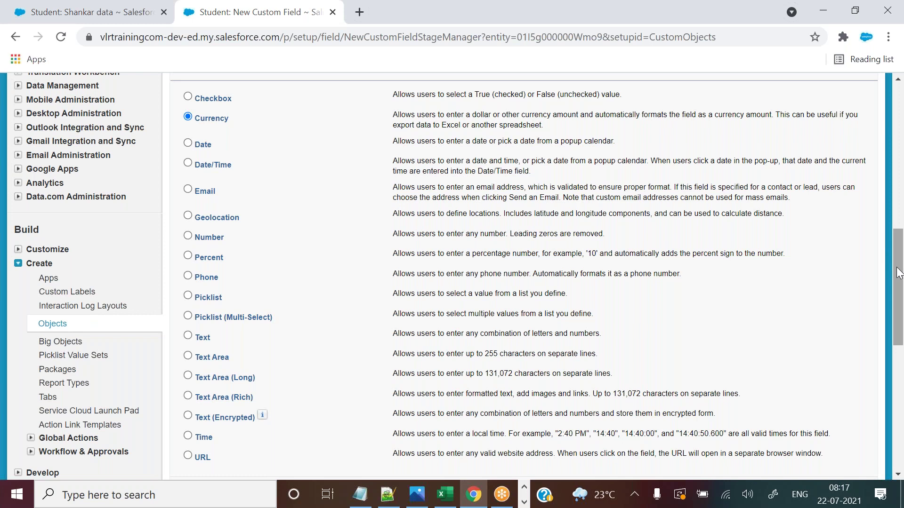
pyautogui.moveTo(215, 120); pyautogui.dragTo(211, 122)
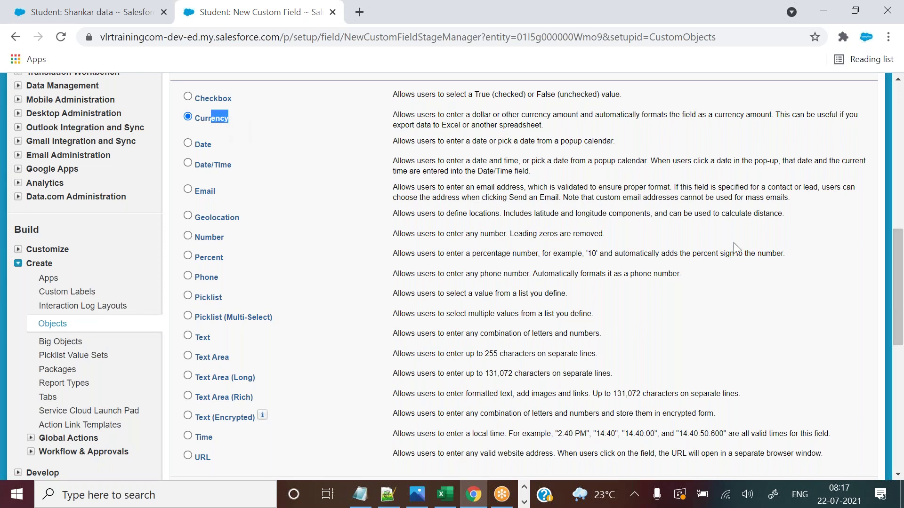
pyautogui.moveTo(895, 267); pyautogui.dragTo(896, 322)
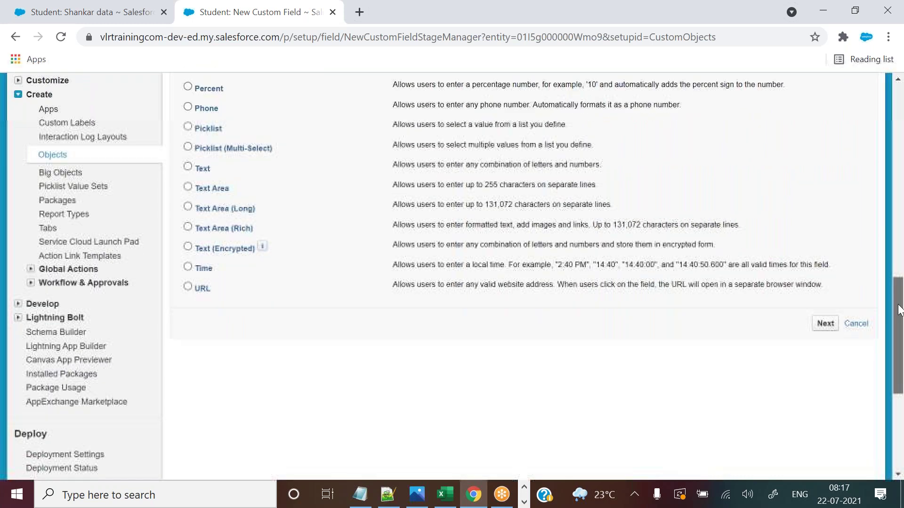
pyautogui.click(826, 323)
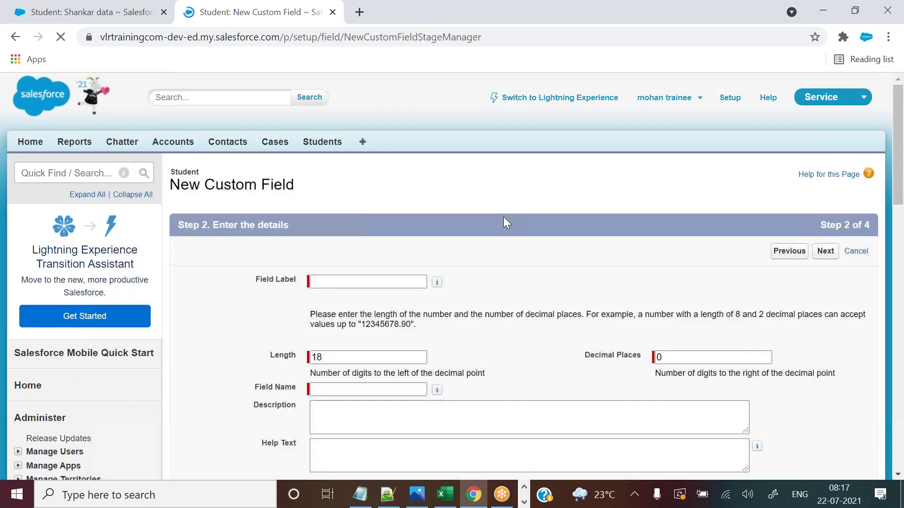
# Paste 'Total Course Fees' as the field label so Total_Course_Fees fills in, and select Length 18.
pyautogui.click(397, 283)
pyautogui.write('Total Course Fees')
pyautogui.click(521, 297)
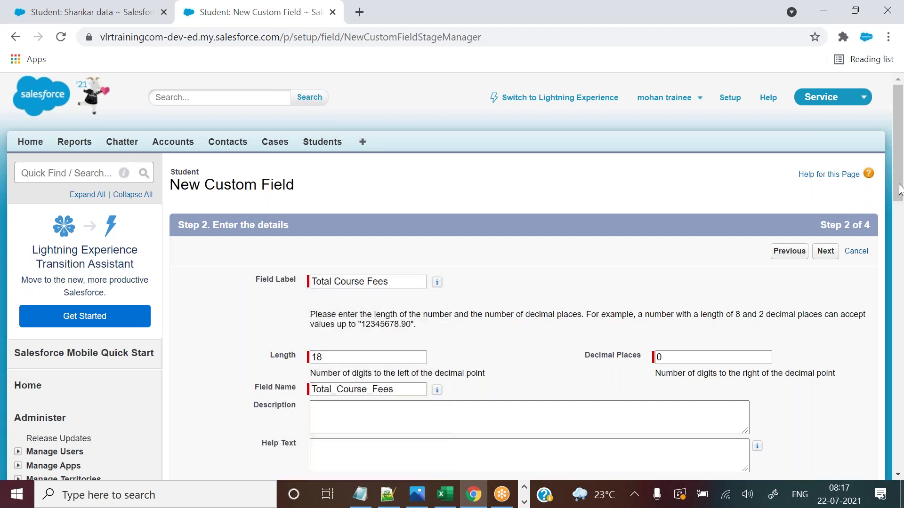
pyautogui.scroll(-3, 899, 190)
pyautogui.moveTo(330, 208); pyautogui.dragTo(301, 212)
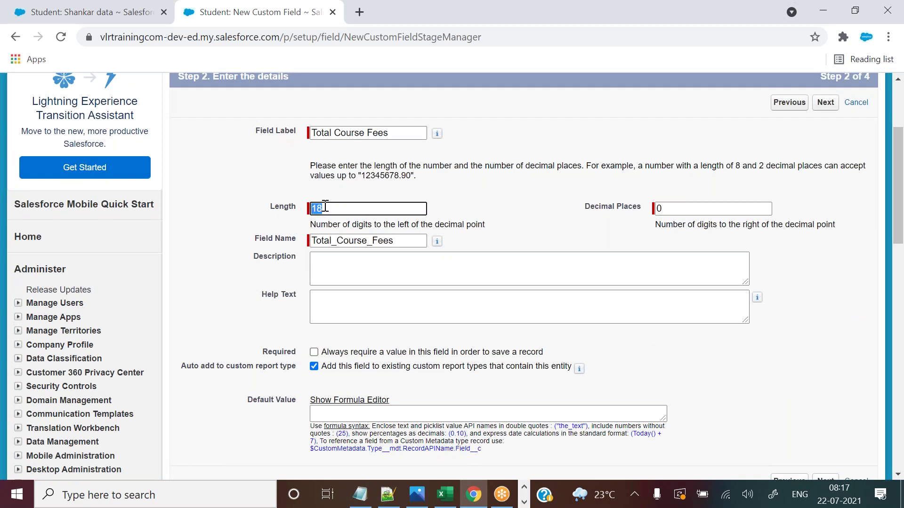
pyautogui.click(387, 495)
# In Notepad++, work out the sample amount 100000 on line 137.
pyautogui.click(516, 389)
pyautogui.press('Return')
pyautogui.press('Return')
pyautogui.press('Return')
pyautogui.press('Return')
pyautogui.press('Return')
pyautogui.press('Return')
pyautogui.press('Return')
pyautogui.press('Return')
pyautogui.press('Return')
pyautogui.press('Return')
pyautogui.press('Return')
pyautogui.press('Return')
pyautogui.press('Return')
pyautogui.press('Return')
pyautogui.press('Return')
pyautogui.press('Return')
pyautogui.press('Return')
pyautogui.press('Return')
pyautogui.press('Return')
pyautogui.press('Return')
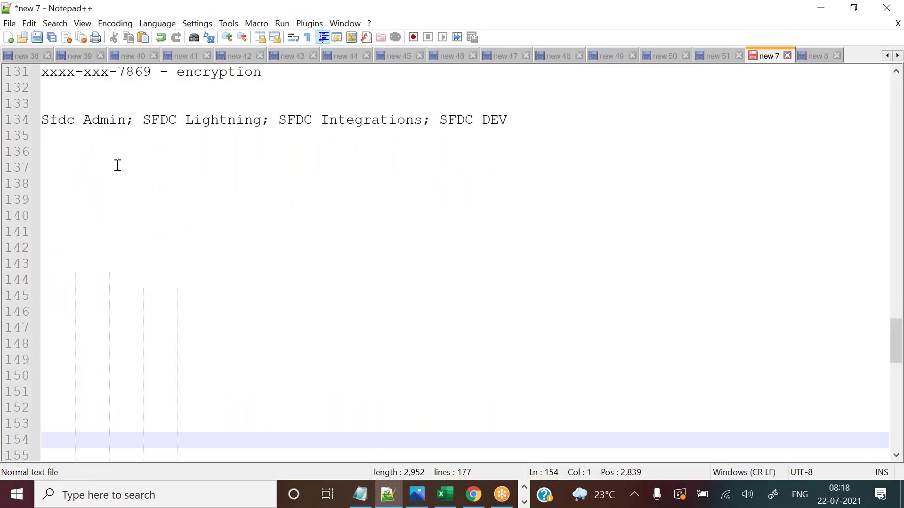
pyautogui.click(117, 166)
pyautogui.write('00000000')
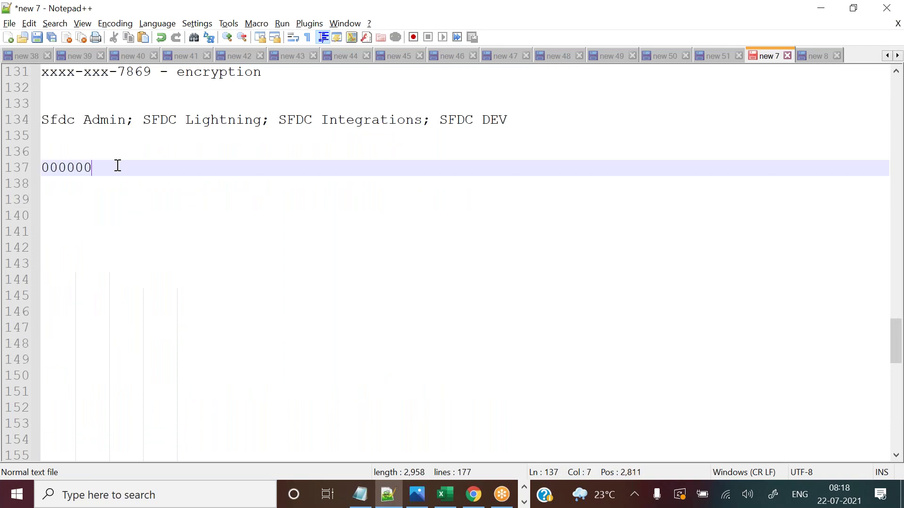
pyautogui.write('00000000')
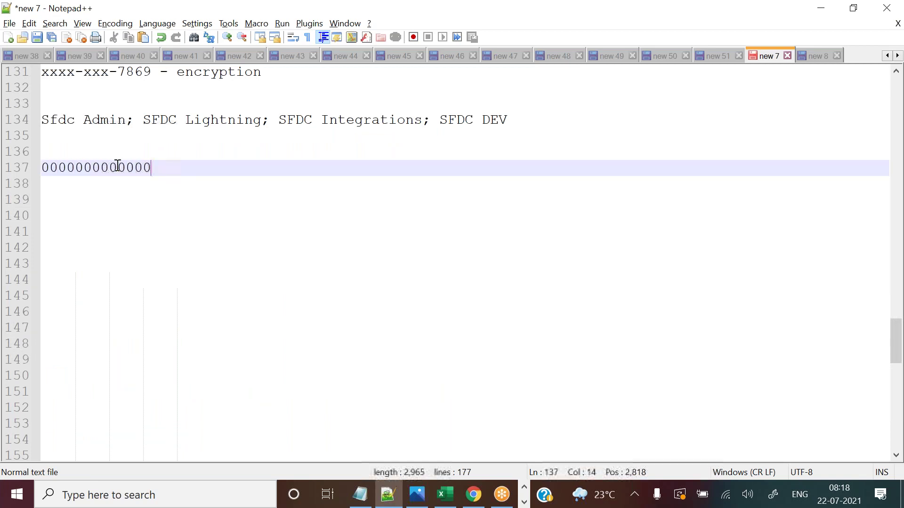
pyautogui.write('00')
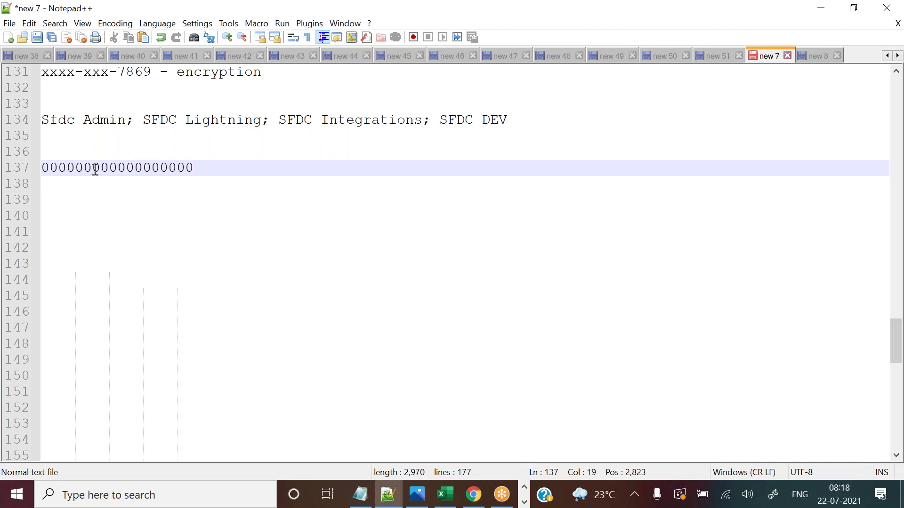
pyautogui.click(51, 169)
pyautogui.press('BackSpace')
pyautogui.write('1')
pyautogui.click(205, 169)
pyautogui.moveTo(205, 169); pyautogui.dragTo(34, 170)
pyautogui.click(204, 164)
pyautogui.press('BackSpace')
pyautogui.press('BackSpace')
pyautogui.press('BackSpace')
pyautogui.press('BackSpace')
pyautogui.press('BackSpace')
pyautogui.press('BackSpace')
pyautogui.press('BackSpace')
pyautogui.press('BackSpace')
pyautogui.press('BackSpace')
pyautogui.press('BackSpace')
pyautogui.press('BackSpace')
pyautogui.press('BackSpace')
pyautogui.press('BackSpace')
pyautogui.press('BackSpace')
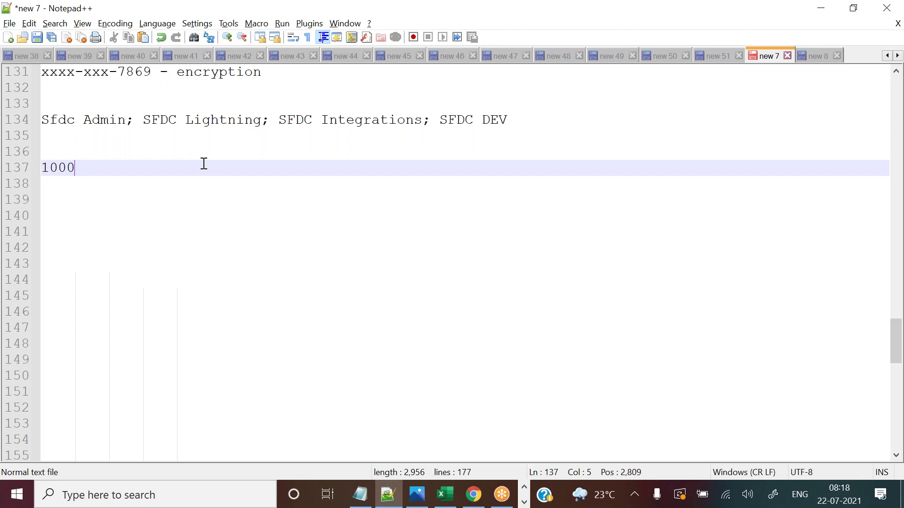
pyautogui.moveTo(75, 168); pyautogui.dragTo(41, 167)
pyautogui.click(99, 170)
pyautogui.write('000')
pyautogui.moveTo(99, 171); pyautogui.dragTo(42, 168)
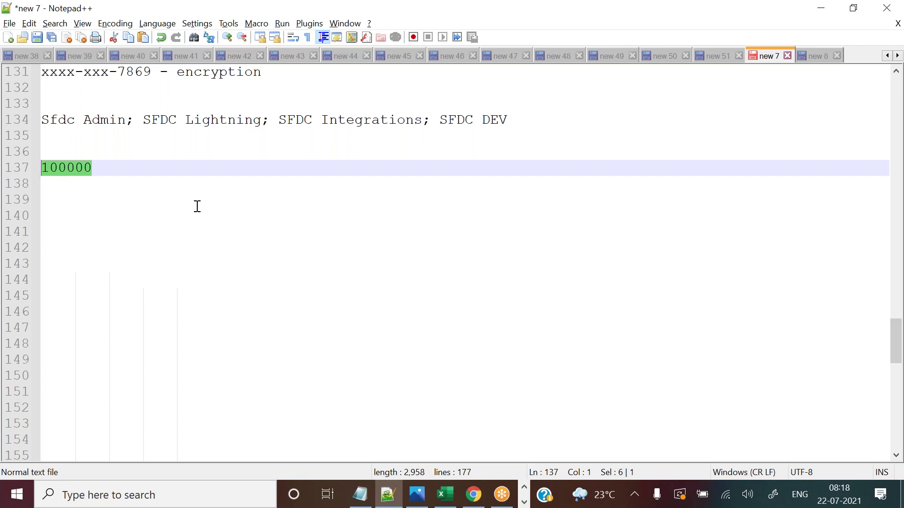
# Set the currency field's Length to 6 and Decimal Places to 2.
pyautogui.click(467, 497)
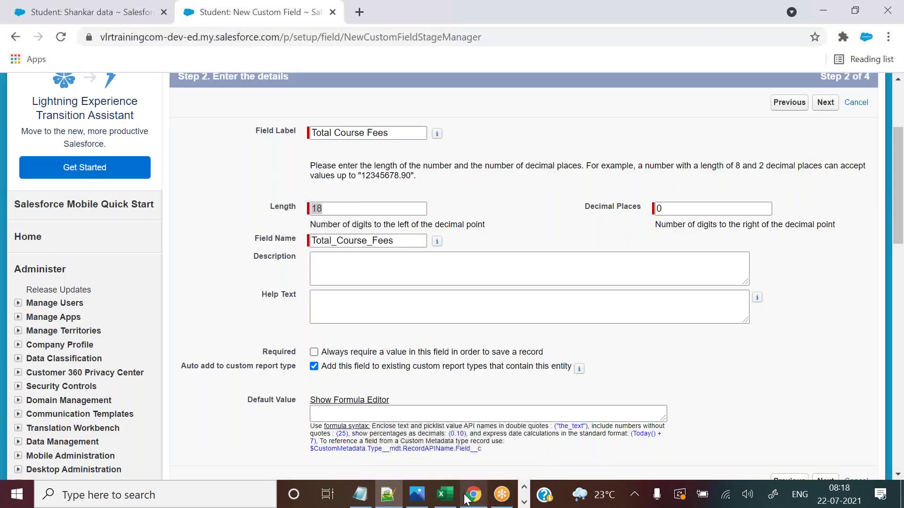
pyautogui.write('6')
pyautogui.moveTo(676, 209); pyautogui.dragTo(658, 208)
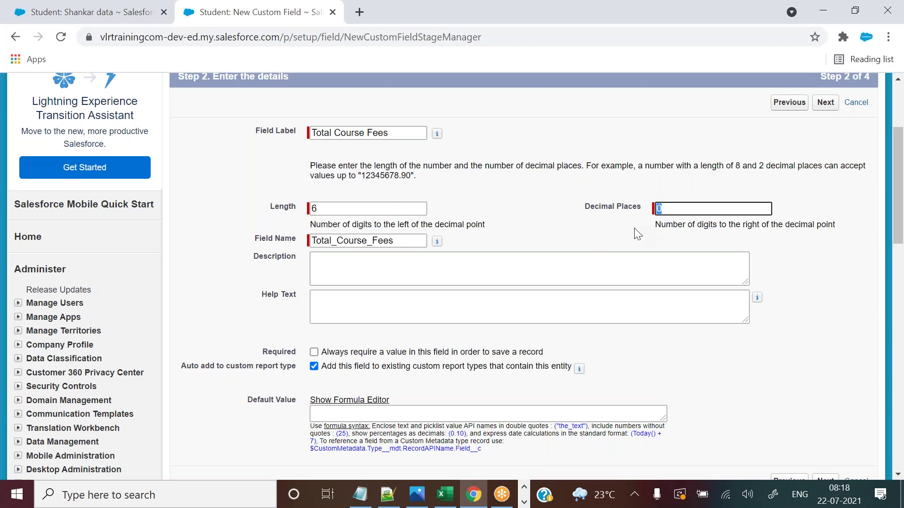
pyautogui.write('2')
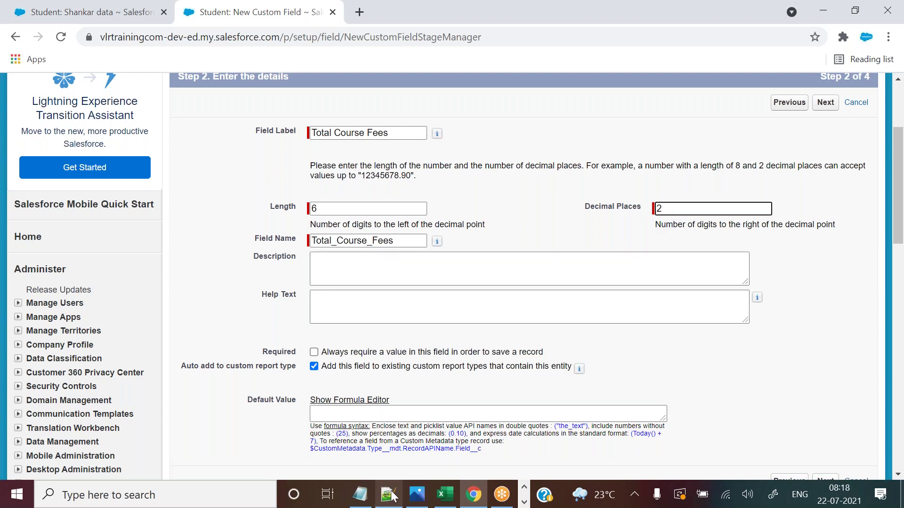
# Extend the sample amount on line 137 to 100000.60.
pyautogui.click(392, 497)
pyautogui.click(174, 175)
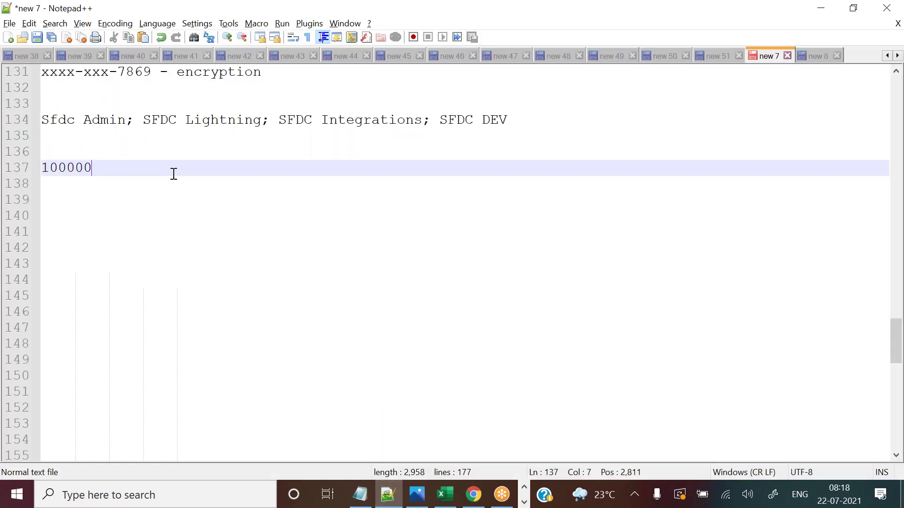
pyautogui.write('.89')
pyautogui.press('BackSpace')
pyautogui.press('BackSpace')
pyautogui.write('60')
# Compare the 2 decimal places setting with the .60 part of the sample amount.
pyautogui.hotkey('alt', 'Tab')
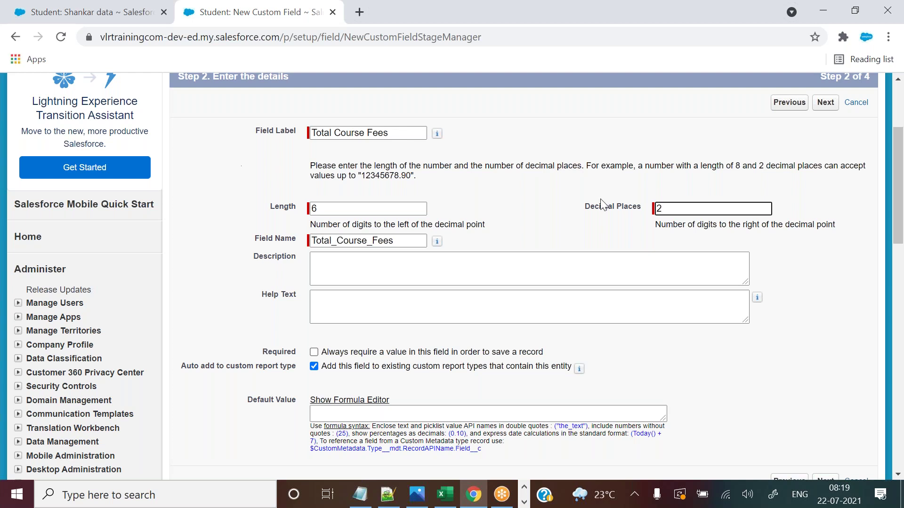
pyautogui.moveTo(661, 209); pyautogui.dragTo(648, 211)
pyautogui.click(397, 500)
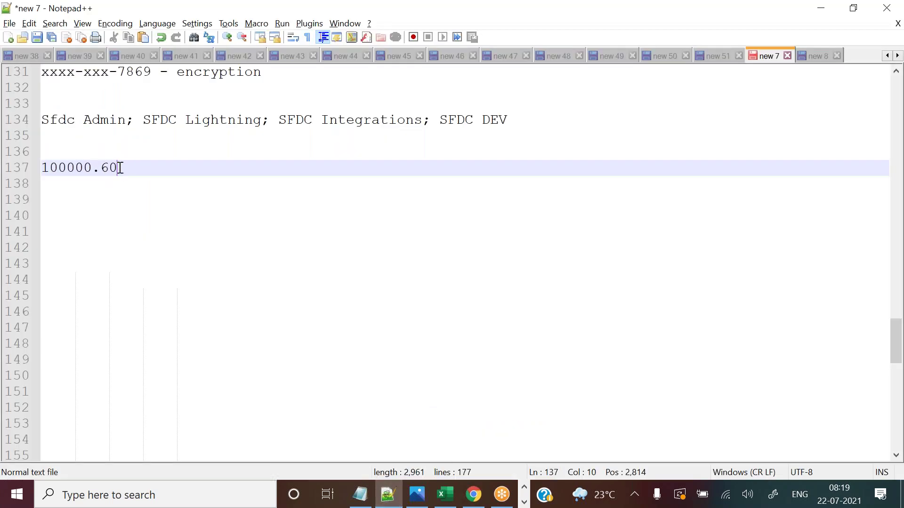
pyautogui.moveTo(119, 168); pyautogui.dragTo(98, 168)
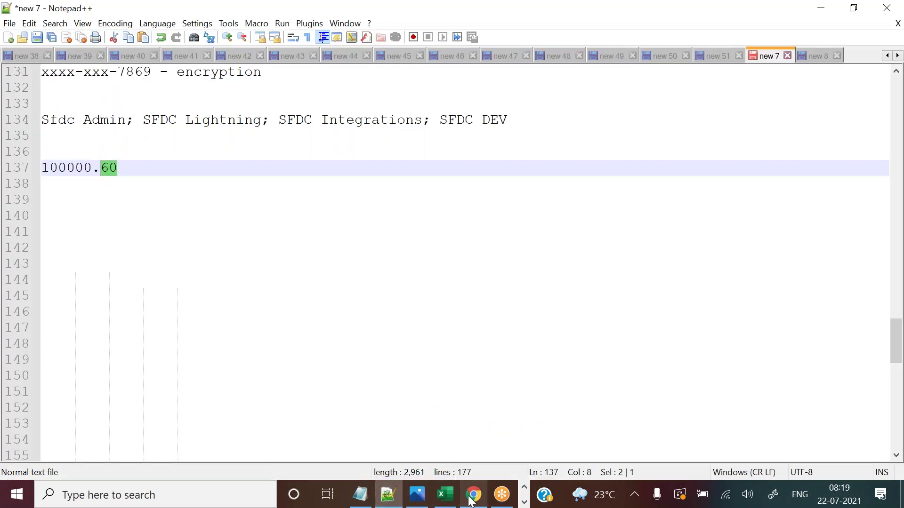
pyautogui.click(473, 494)
pyautogui.click(694, 210)
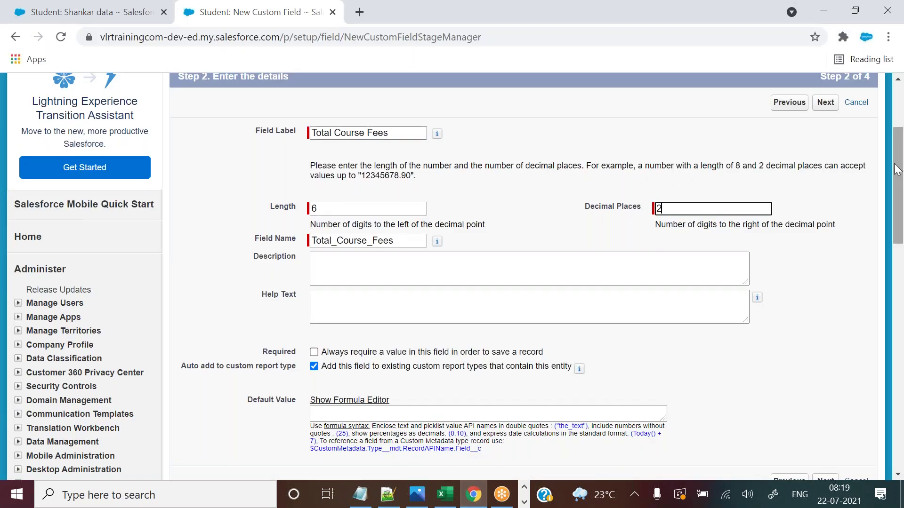
# Preview the field-level security step, then return to the field details.
pyautogui.click(825, 103)
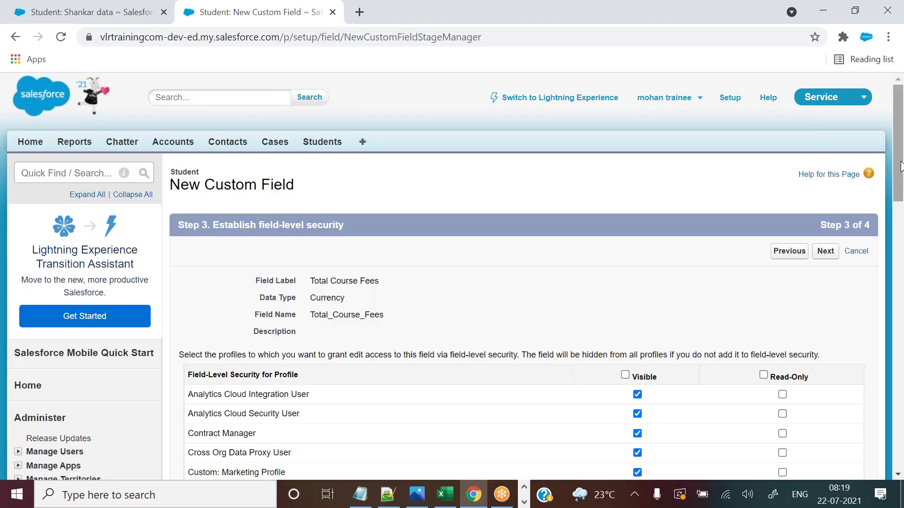
pyautogui.moveTo(899, 141); pyautogui.dragTo(899, 157)
pyautogui.click(789, 186)
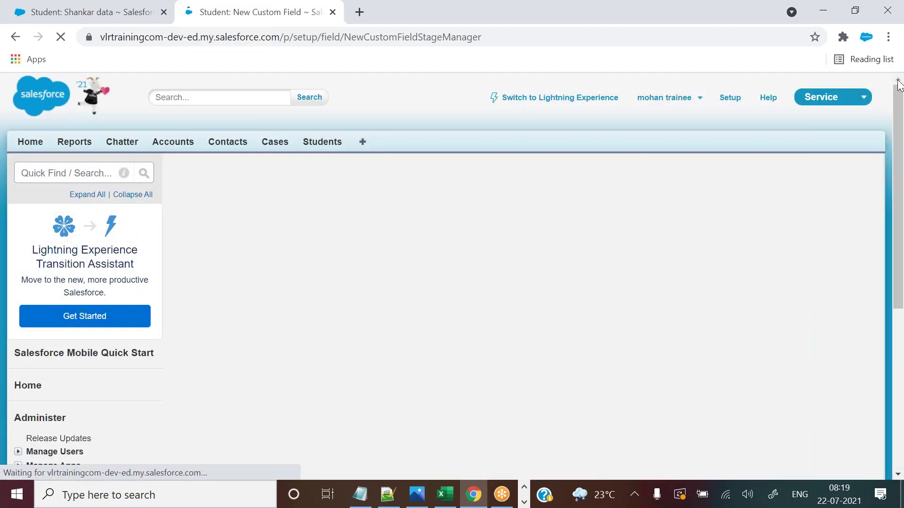
pyautogui.moveTo(899, 111); pyautogui.dragTo(900, 146)
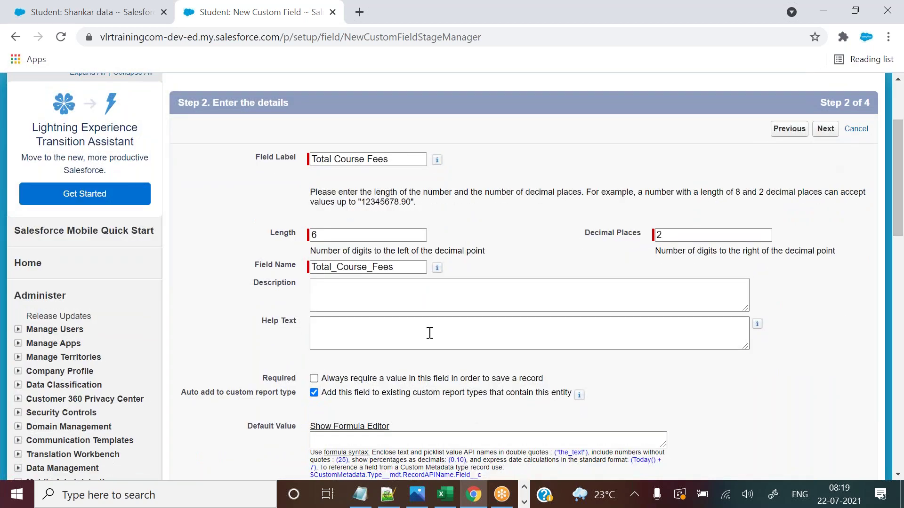
# Enter the help text 'Total Course fees' for the new currency field.
pyautogui.click(397, 332)
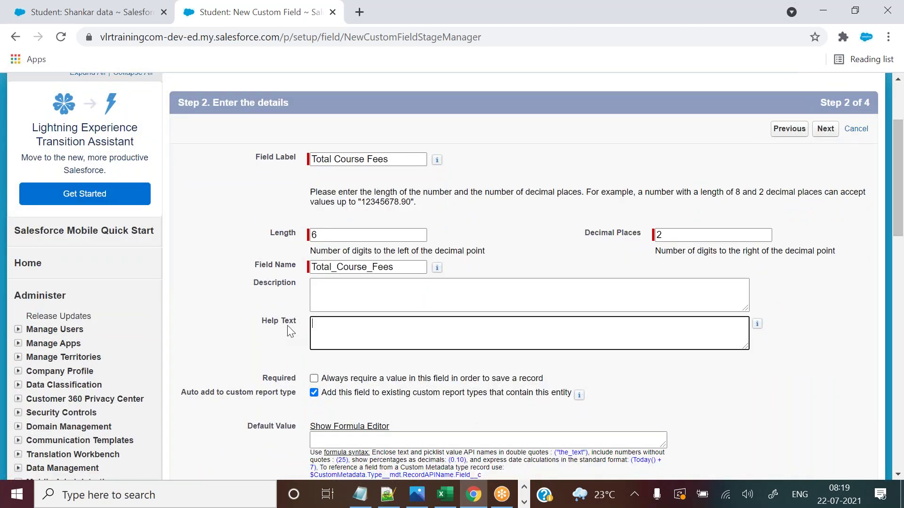
pyautogui.moveTo(261, 321); pyautogui.dragTo(302, 327)
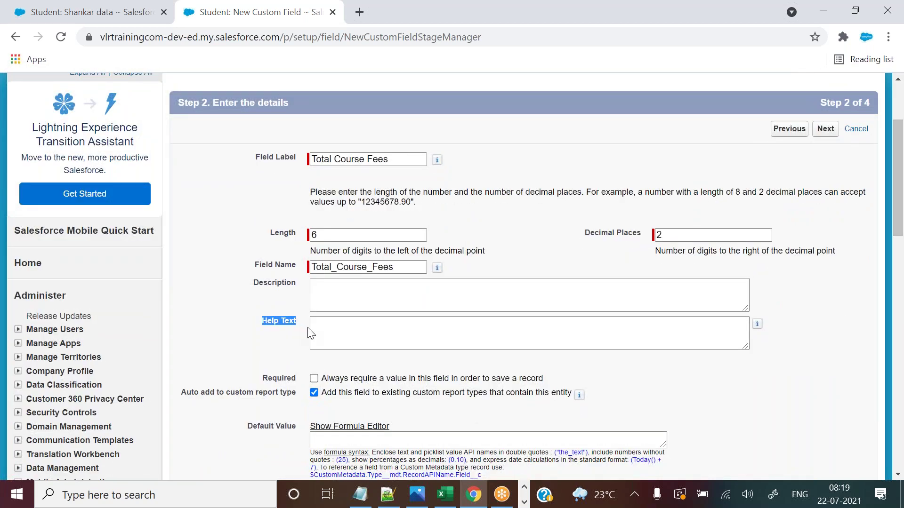
pyautogui.click(325, 329)
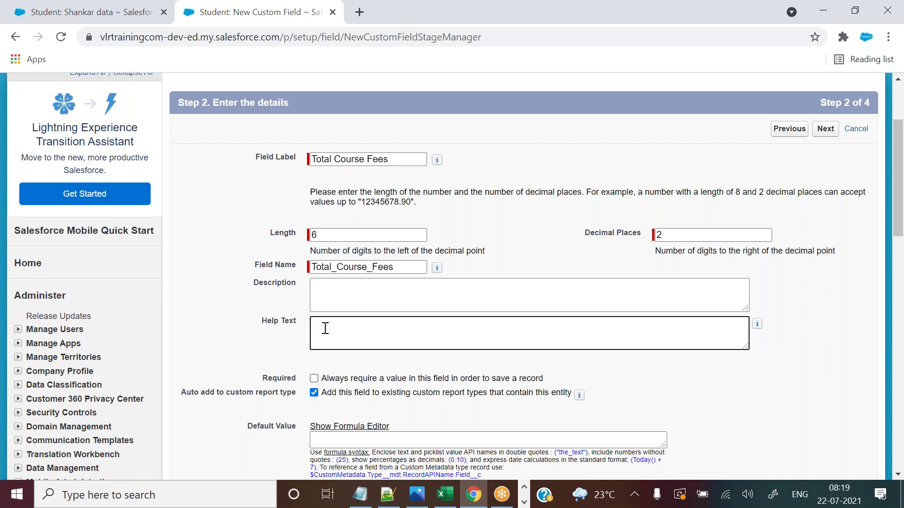
pyautogui.write('Total Course fees')
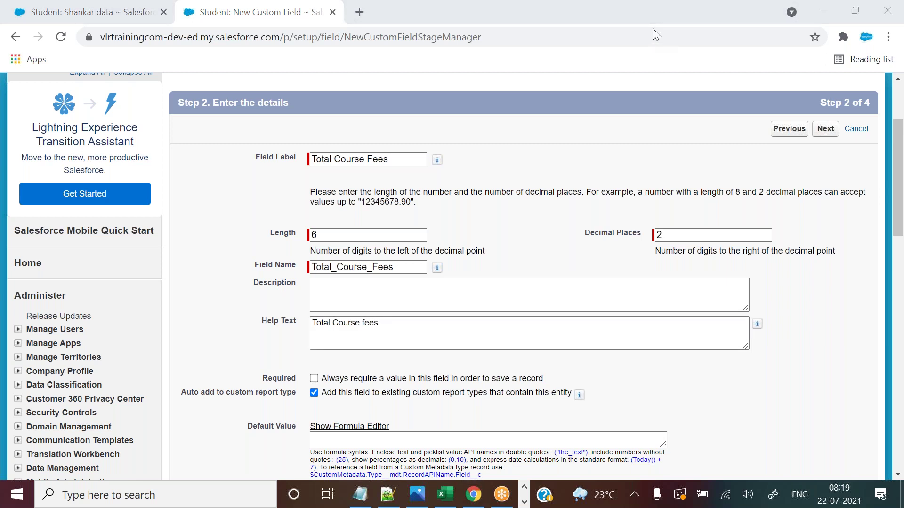
pyautogui.click(386, 323)
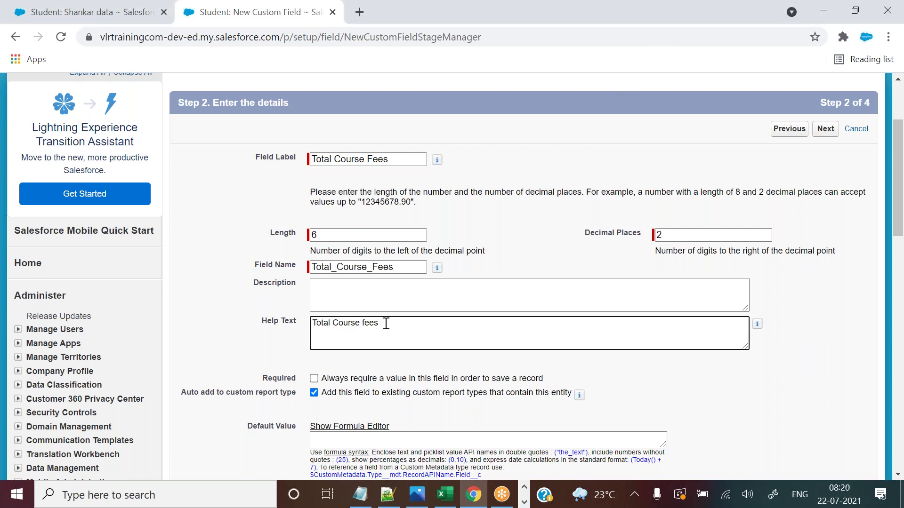
pyautogui.moveTo(386, 324); pyautogui.dragTo(294, 324)
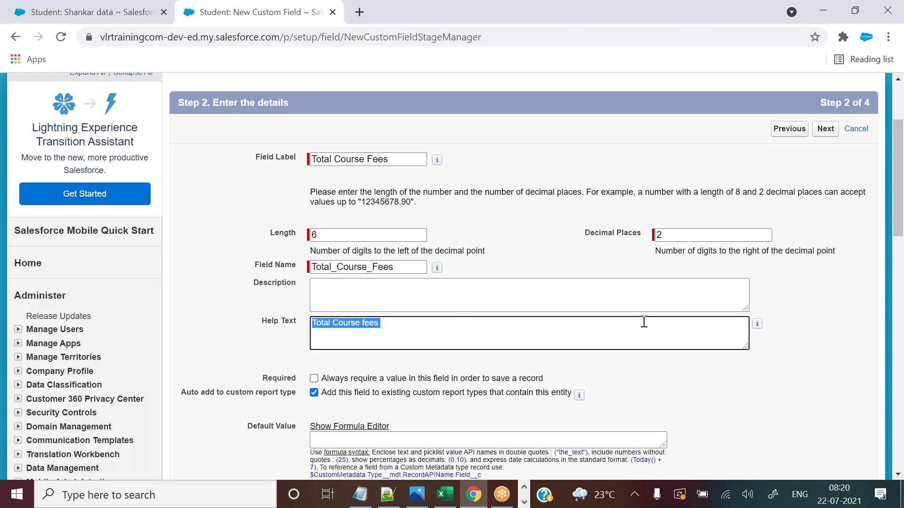
pyautogui.moveTo(899, 218); pyautogui.dragTo(898, 219)
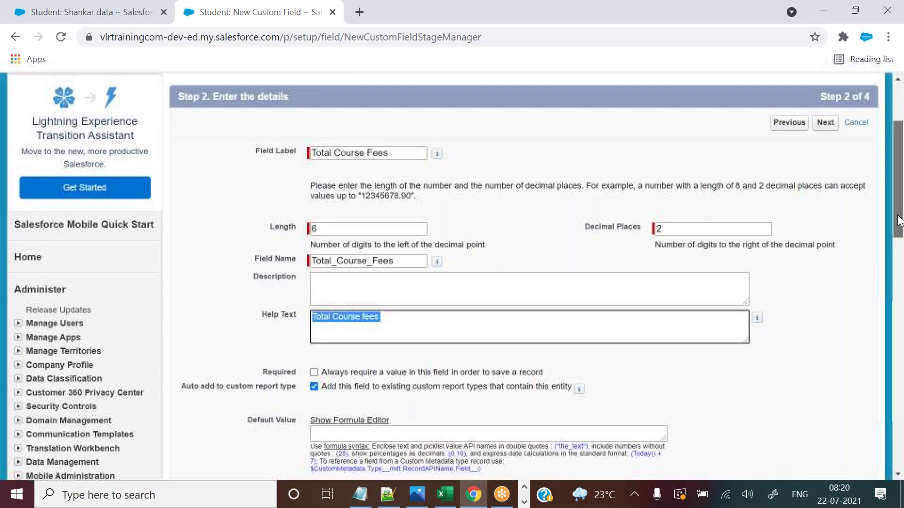
# Keep the default security and page layout settings and save the Total Course Fees field.
pyautogui.click(823, 128)
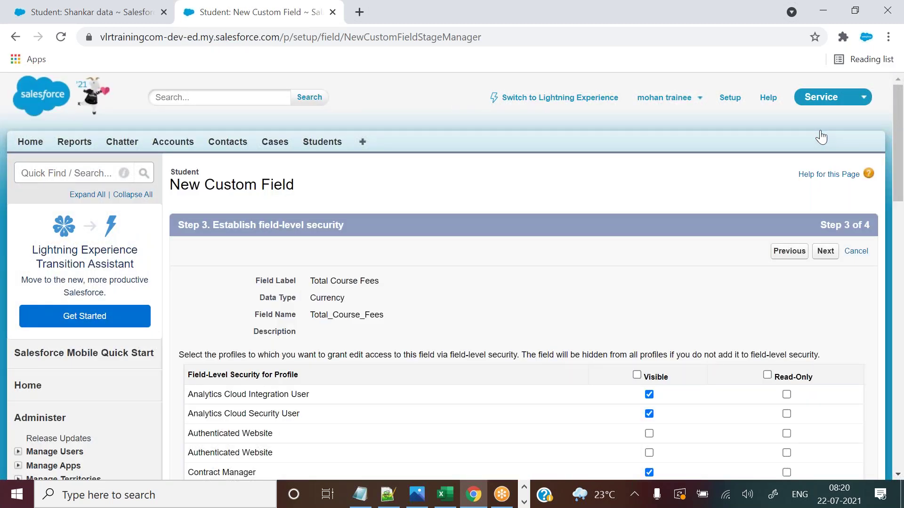
pyautogui.click(825, 253)
pyautogui.click(823, 251)
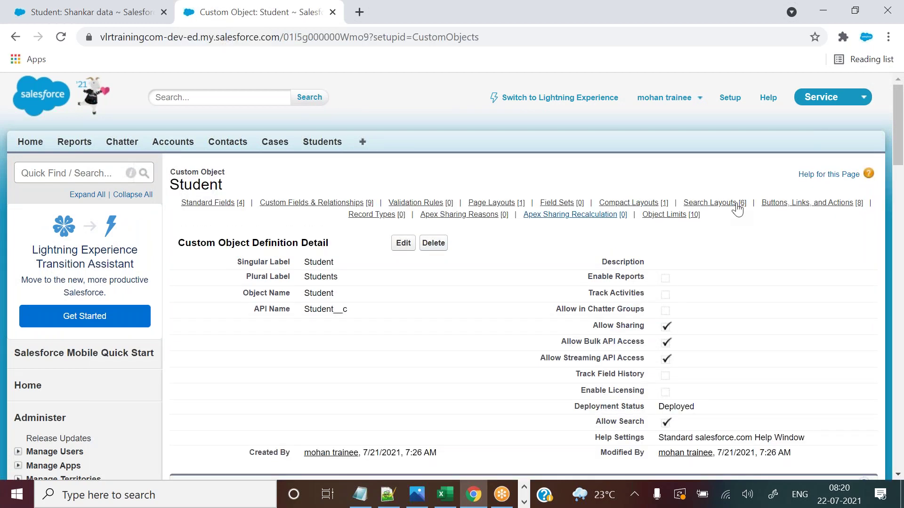
# Review the saved field's Length 6, Decimal Places 2 and help text 'Total Course fees'.
pyautogui.moveTo(894, 117); pyautogui.dragTo(889, 206)
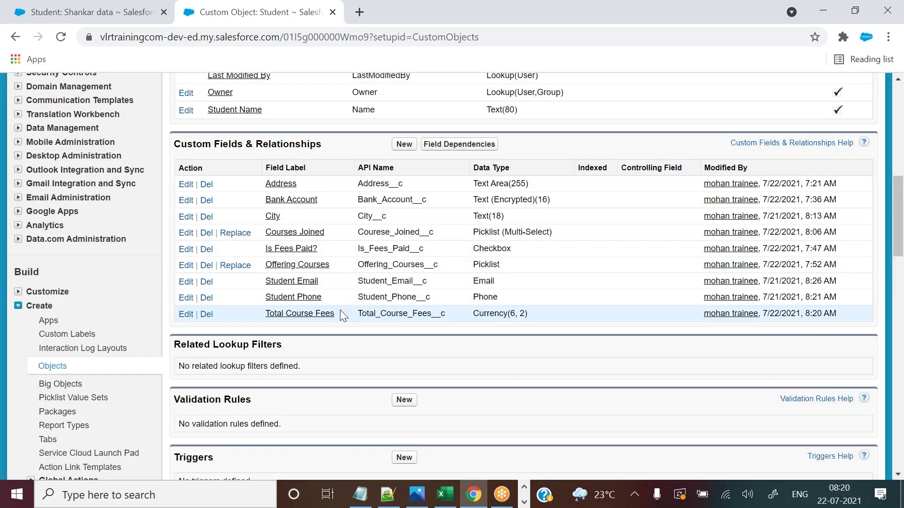
pyautogui.click(322, 314)
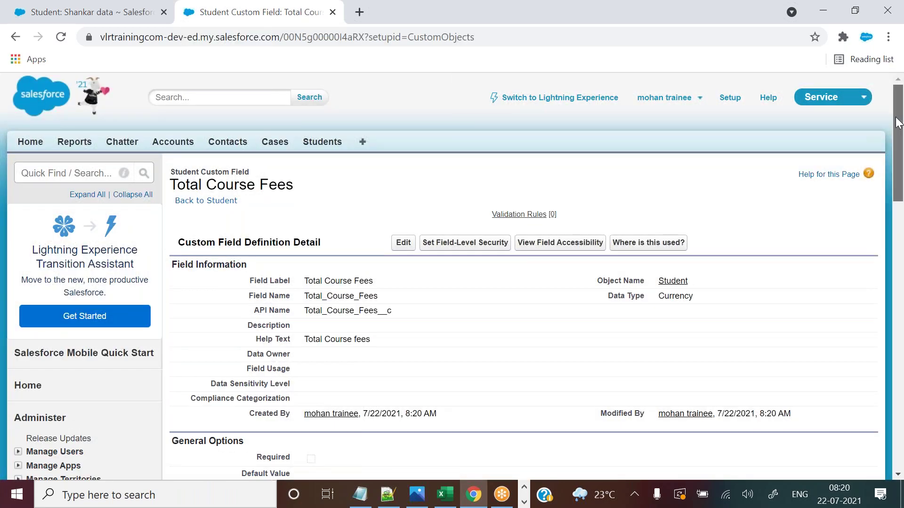
pyautogui.scroll(-4, 471, 236)
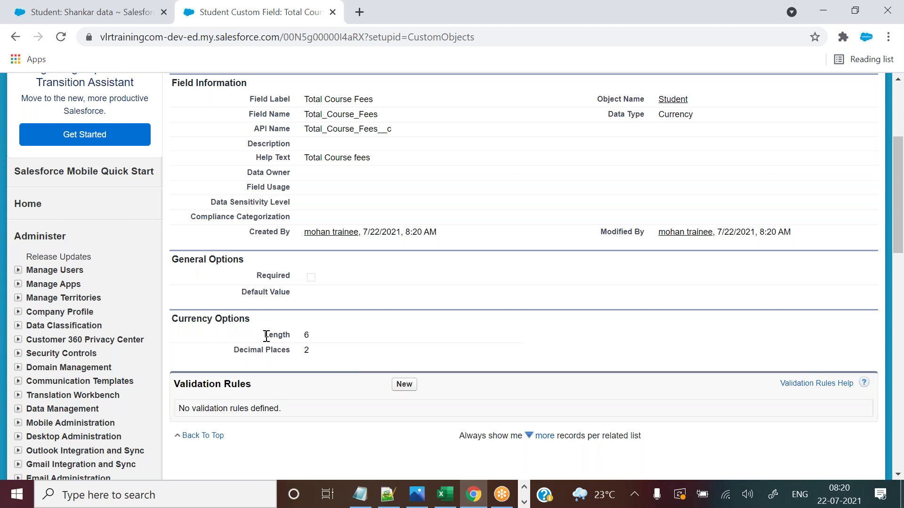
pyautogui.moveTo(266, 336); pyautogui.dragTo(323, 339)
pyautogui.click(225, 356)
pyautogui.moveTo(226, 356); pyautogui.dragTo(293, 358)
pyautogui.moveTo(305, 158); pyautogui.dragTo(374, 168)
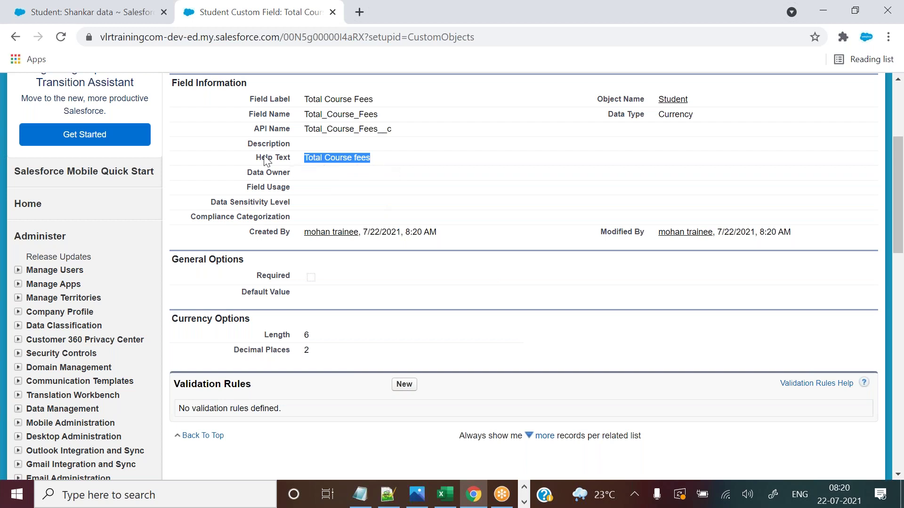
pyautogui.moveTo(255, 157); pyautogui.dragTo(352, 160)
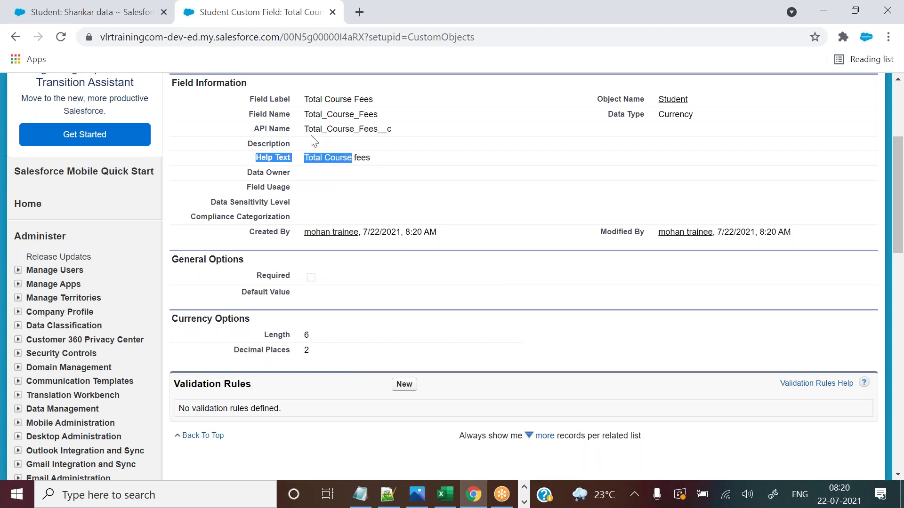
pyautogui.hotkey('ctrl', 'shift', 'Tab')
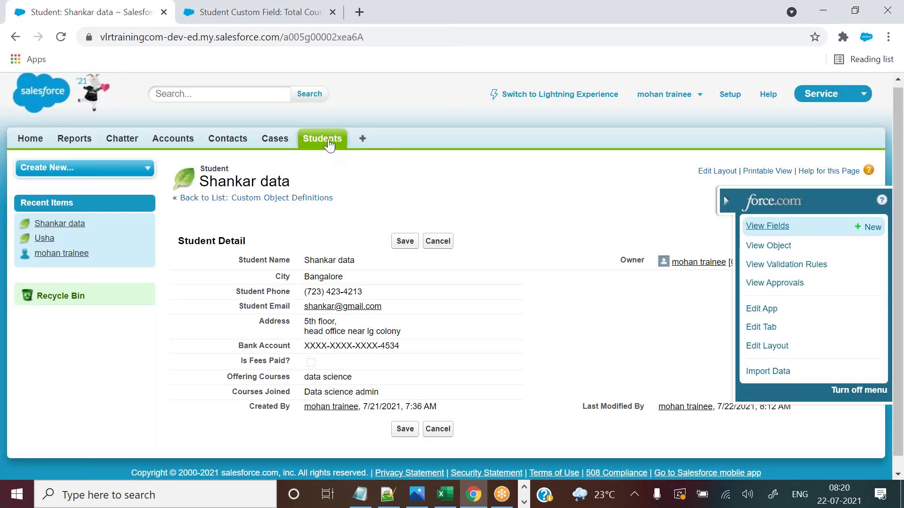
# Open the second student's record from the Students tab in edit mode.
pyautogui.click(328, 143)
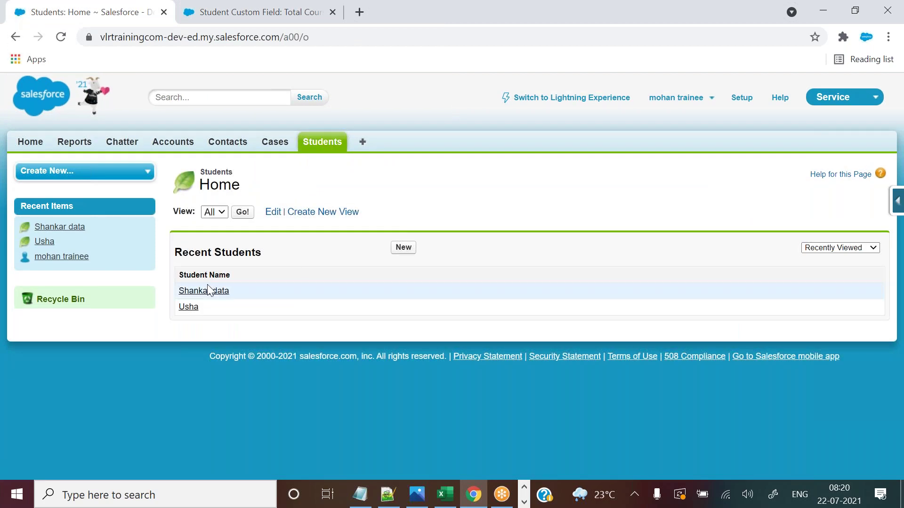
pyautogui.click(210, 290)
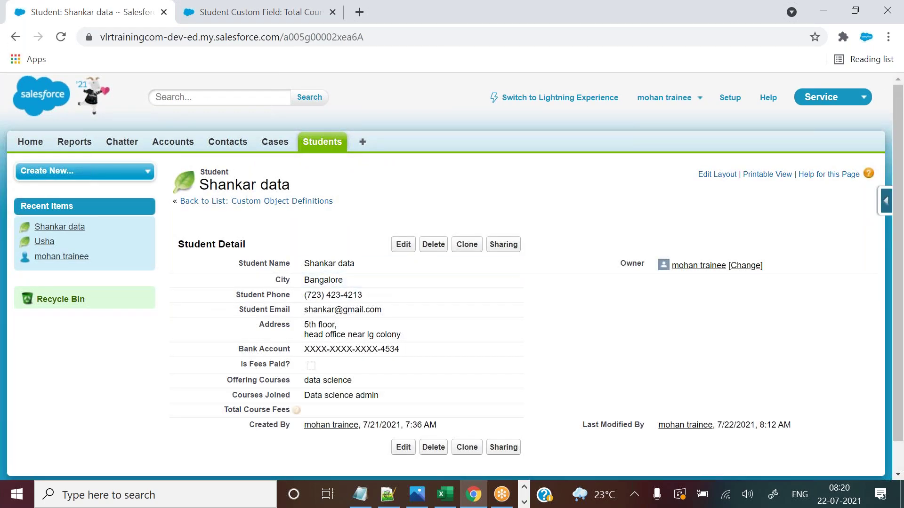
pyautogui.click(408, 246)
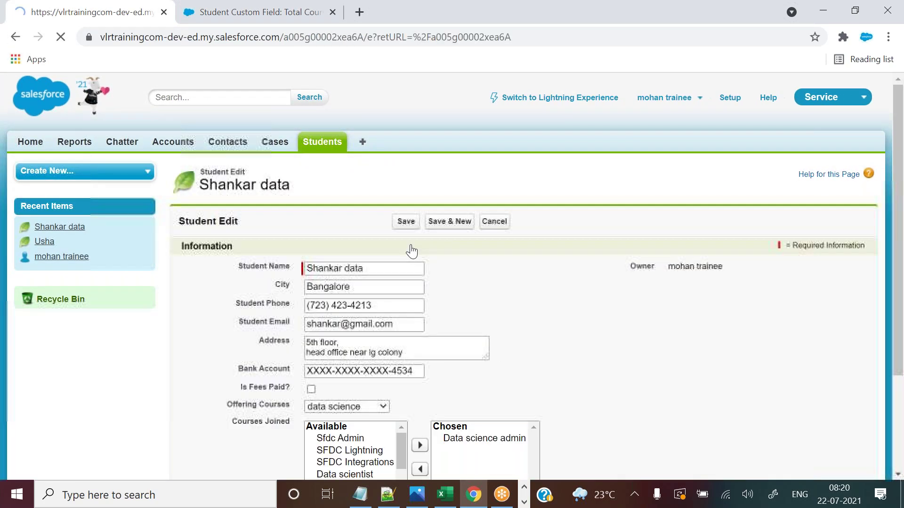
pyautogui.scroll(-3, 899, 275)
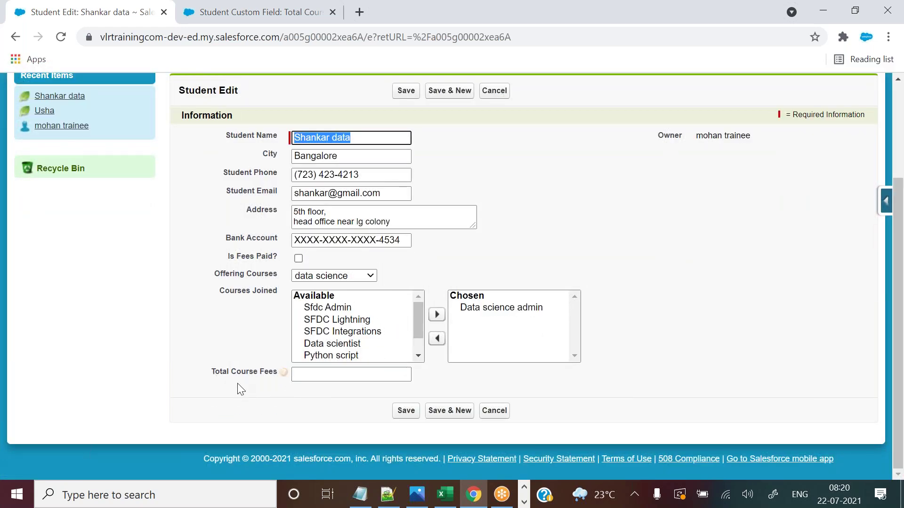
# Compare the field's help text with the Total Course Fees tooltip on the edit form.
pyautogui.click(255, 12)
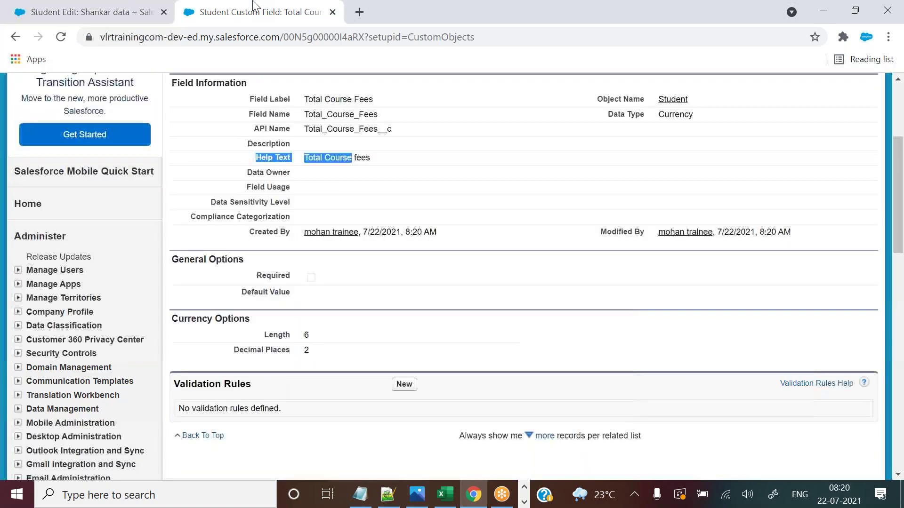
pyautogui.click(319, 177)
pyautogui.moveTo(304, 157); pyautogui.dragTo(379, 165)
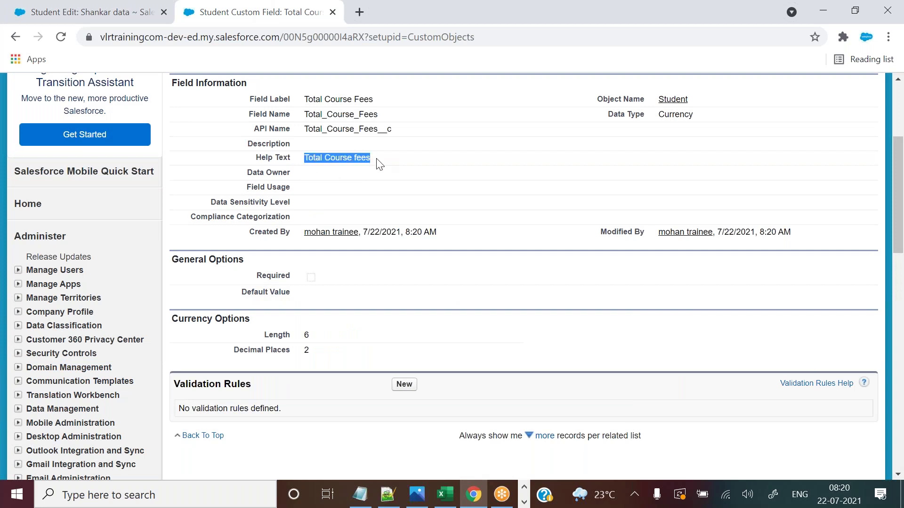
pyautogui.click(120, 12)
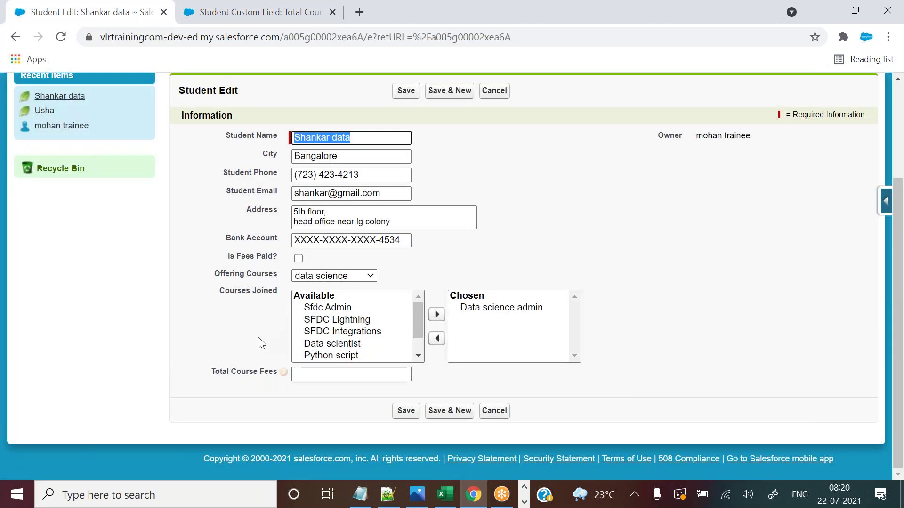
pyautogui.moveTo(284, 376)
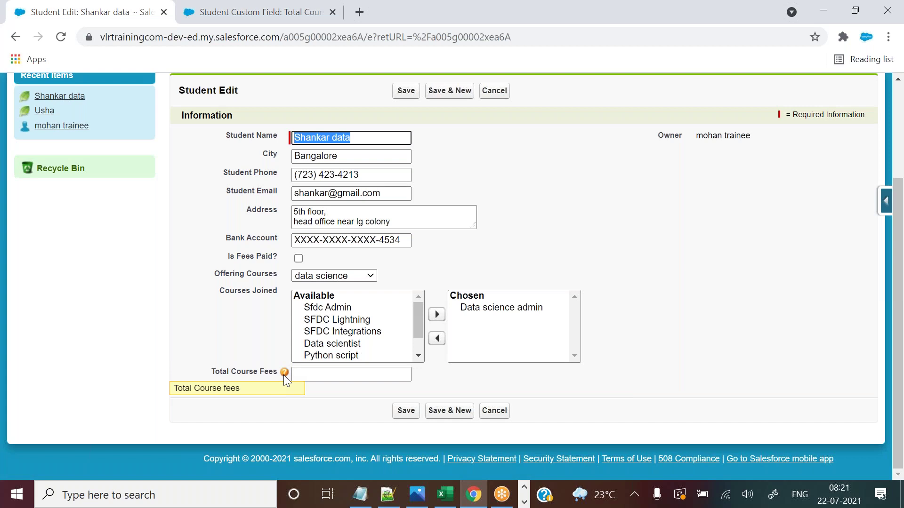
# Append 'of each course' to the Total Course Fees help text and save the field.
pyautogui.click(266, 10)
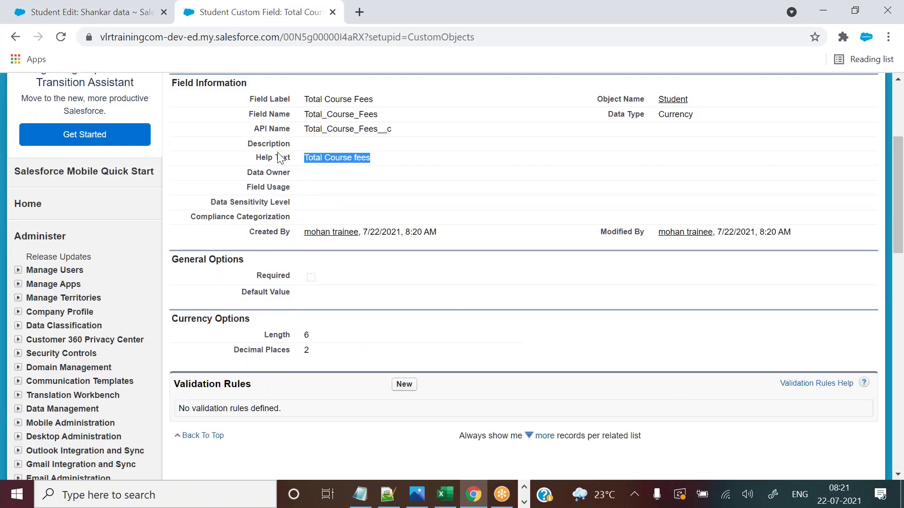
pyautogui.moveTo(255, 157); pyautogui.dragTo(366, 161)
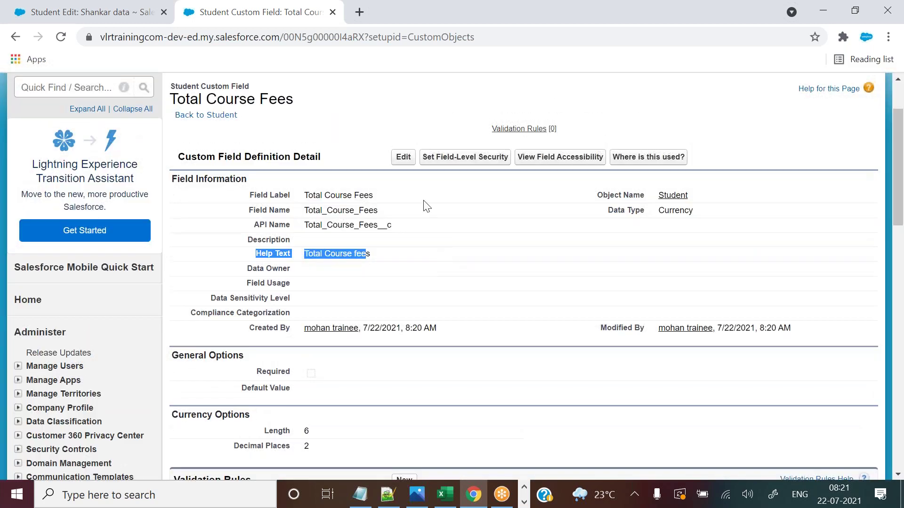
pyautogui.click(403, 158)
pyautogui.click(396, 341)
pyautogui.write('of')
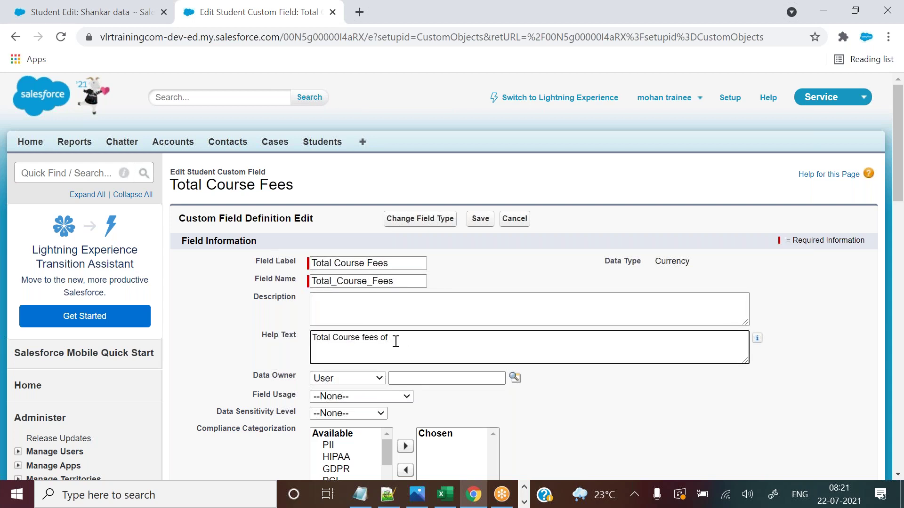
pyautogui.write(' each course')
pyautogui.click(480, 220)
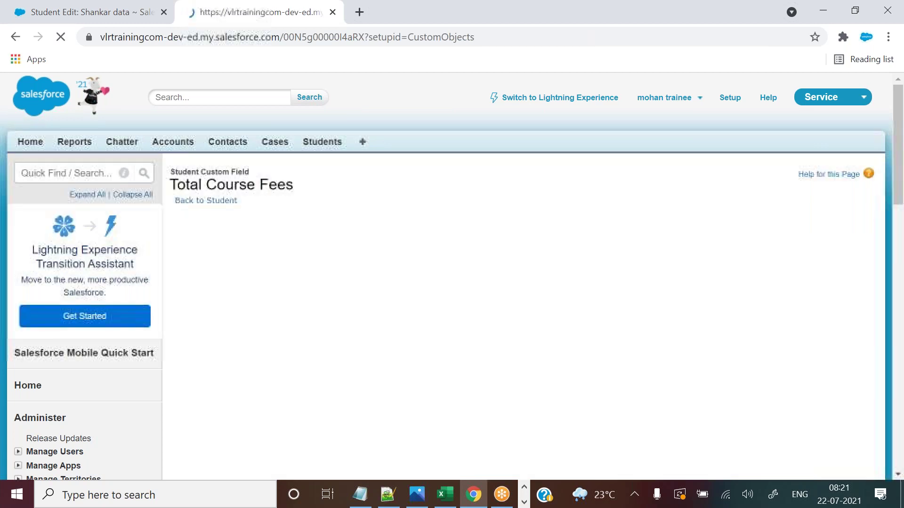
pyautogui.moveTo(308, 340); pyautogui.dragTo(414, 339)
# Reload the student edit form and confirm the tooltip reads 'Total Course fees of each course'.
pyautogui.click(133, 4)
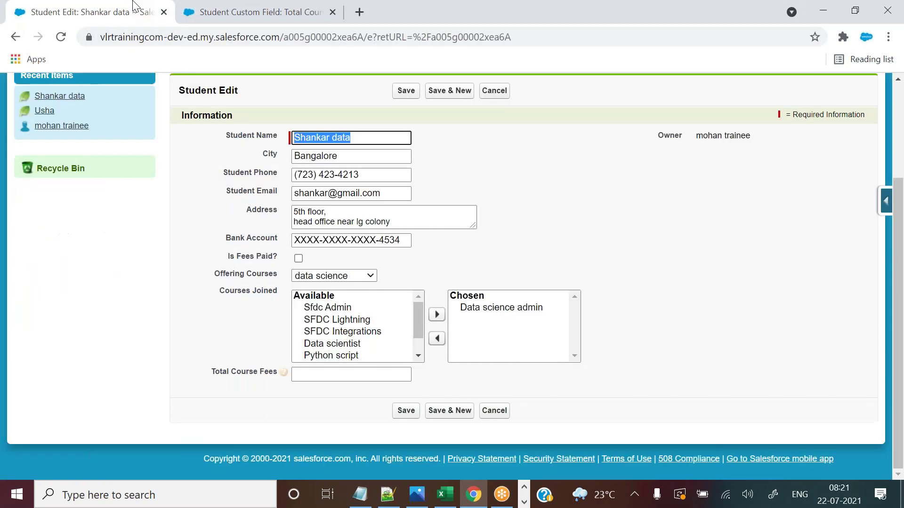
pyautogui.click(61, 38)
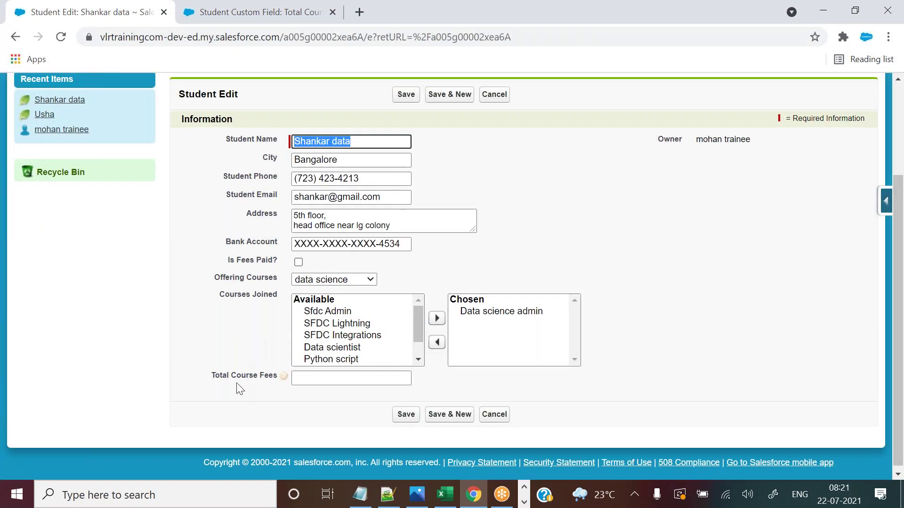
pyautogui.moveTo(284, 379)
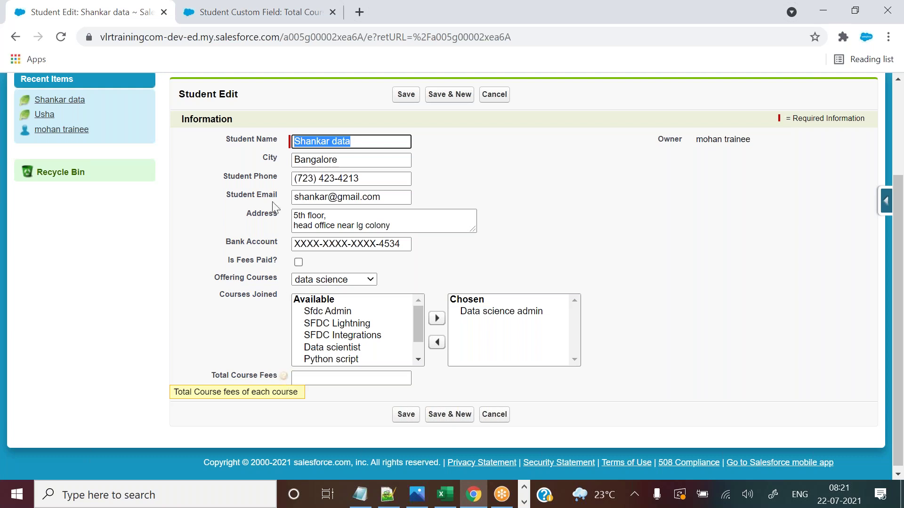
pyautogui.click(263, 12)
pyautogui.click(302, 338)
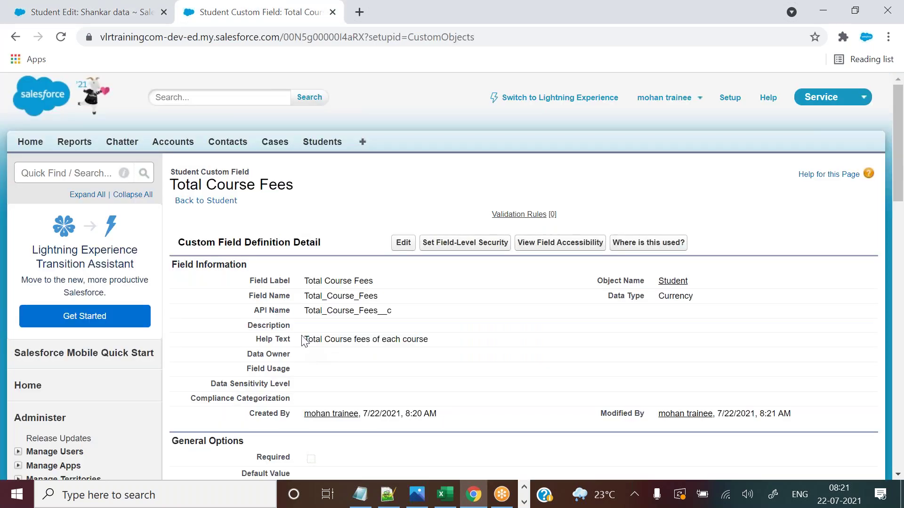
pyautogui.click(103, 2)
pyautogui.moveTo(288, 376)
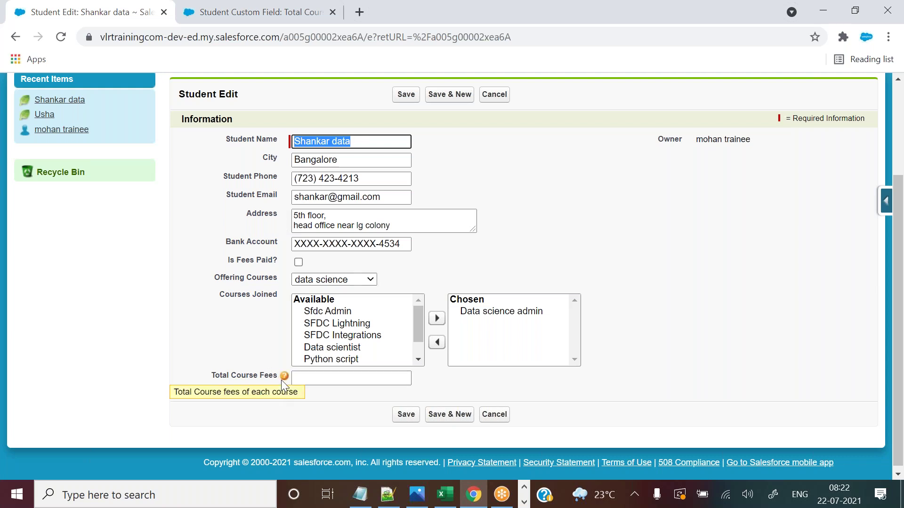
# Review the Total Course Fees field definition's help text and Currency data type.
pyautogui.click(265, 6)
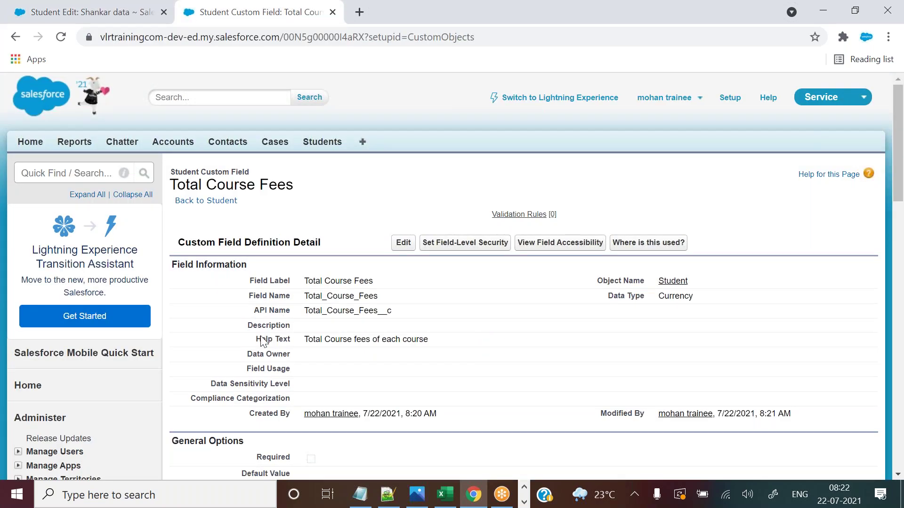
pyautogui.moveTo(259, 338); pyautogui.dragTo(368, 353)
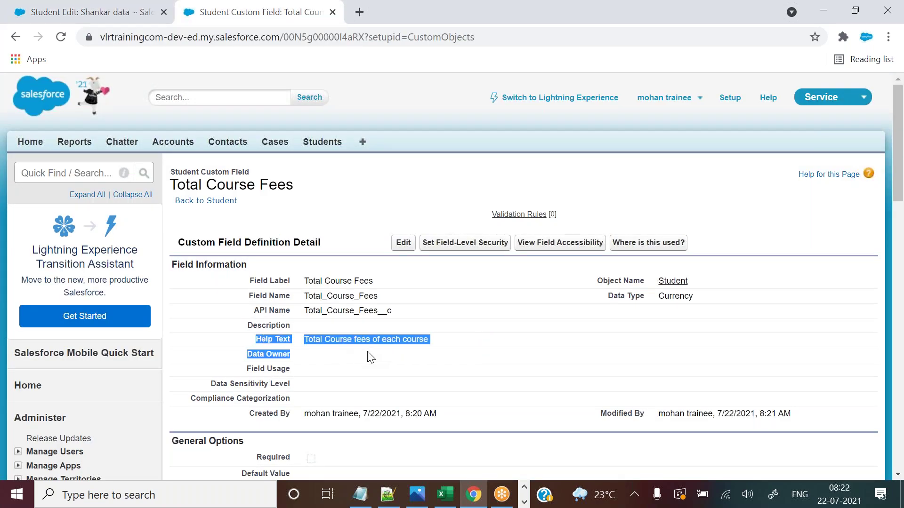
pyautogui.click(381, 298)
pyautogui.click(124, 7)
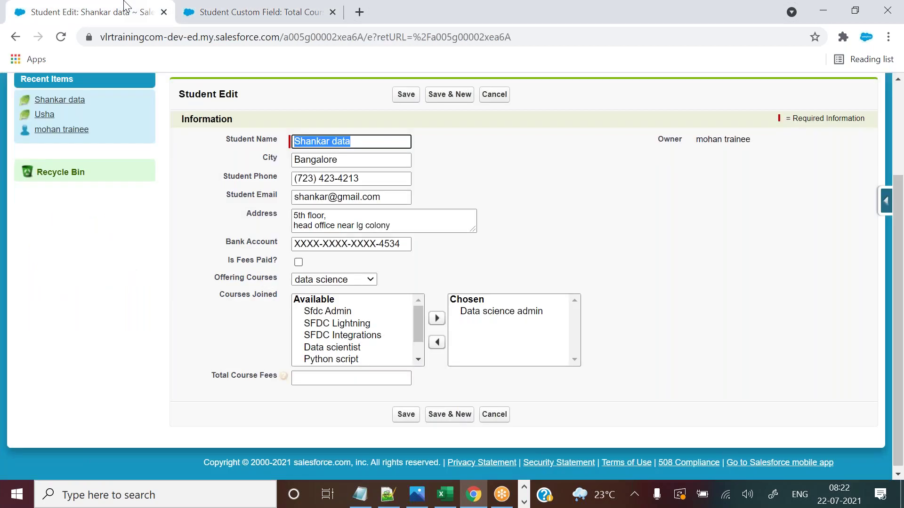
pyautogui.click(310, 7)
pyautogui.moveTo(897, 135); pyautogui.dragTo(897, 173)
pyautogui.doubleClick(660, 164)
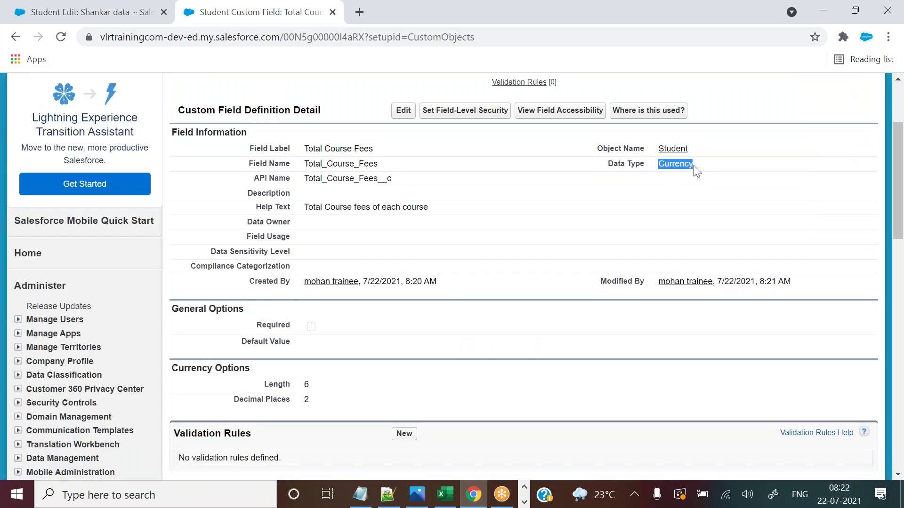
pyautogui.click(96, 7)
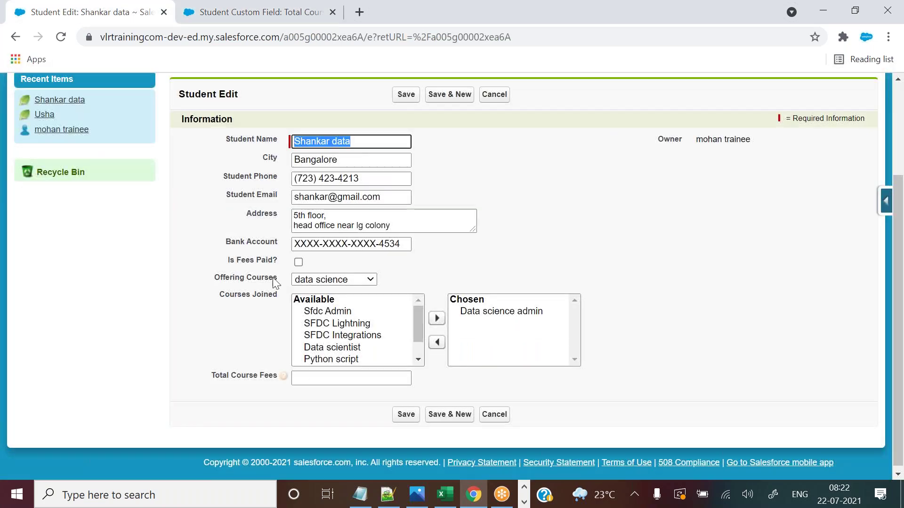
# Enter an oversized number in Total Course Fees and try to save the record.
pyautogui.click(323, 375)
pyautogui.write('453423-34530940950')
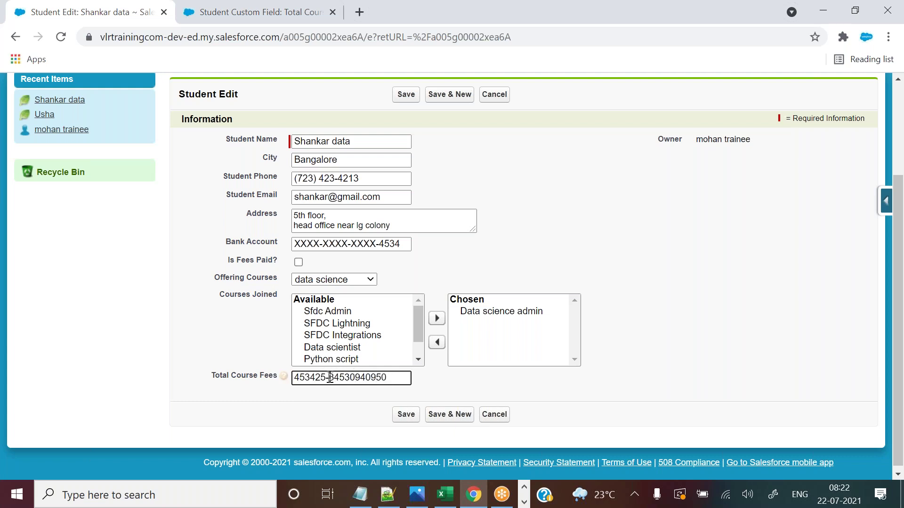
pyautogui.click(330, 378)
pyautogui.press('BackSpace')
pyautogui.write('99')
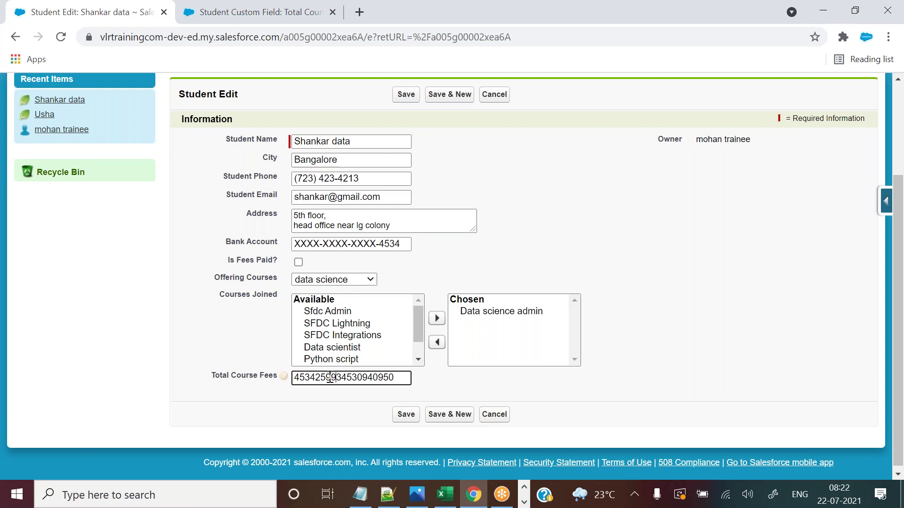
pyautogui.click(401, 414)
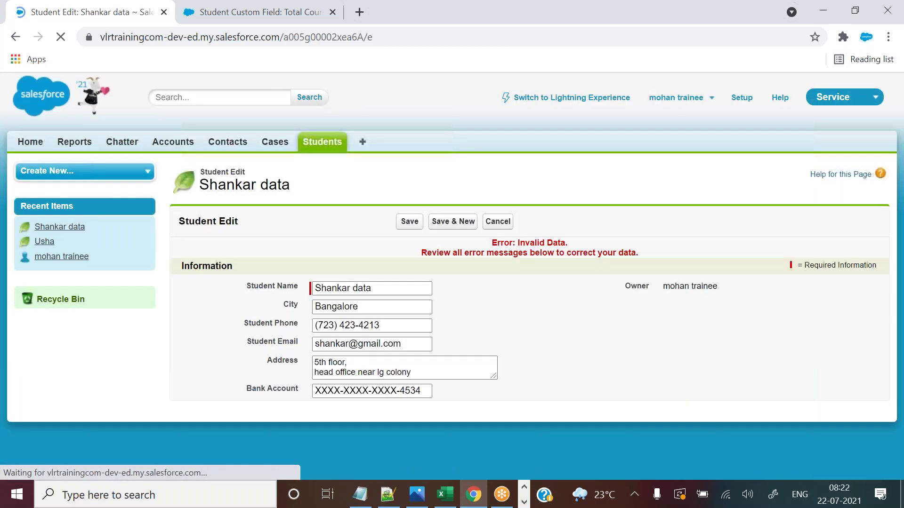
# Compare the 'Number is too large' error with the field's Length of 6.
pyautogui.moveTo(898, 144); pyautogui.dragTo(897, 254)
pyautogui.click(328, 378)
pyautogui.moveTo(328, 379); pyautogui.dragTo(393, 381)
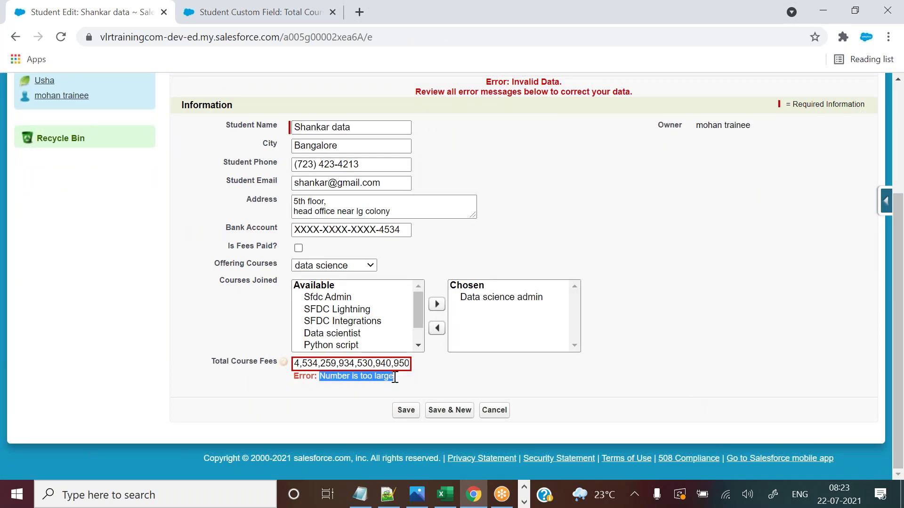
pyautogui.click(298, 10)
pyautogui.moveTo(314, 385); pyautogui.dragTo(300, 386)
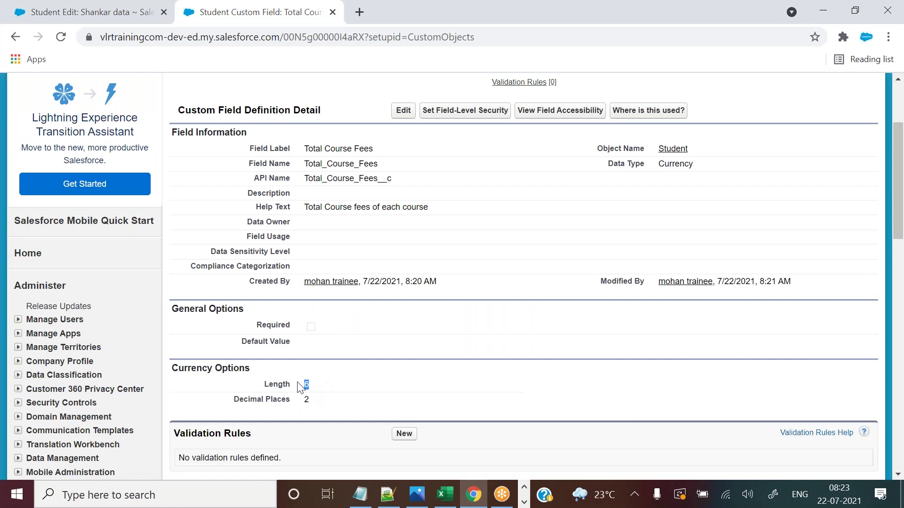
pyautogui.click(135, 5)
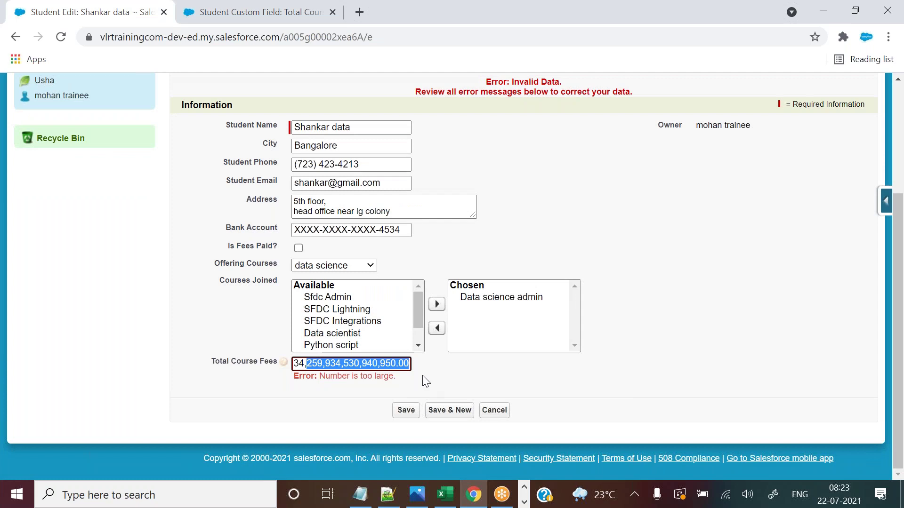
# Replace the fee with 123456 and save the student record.
pyautogui.write('4,534,')
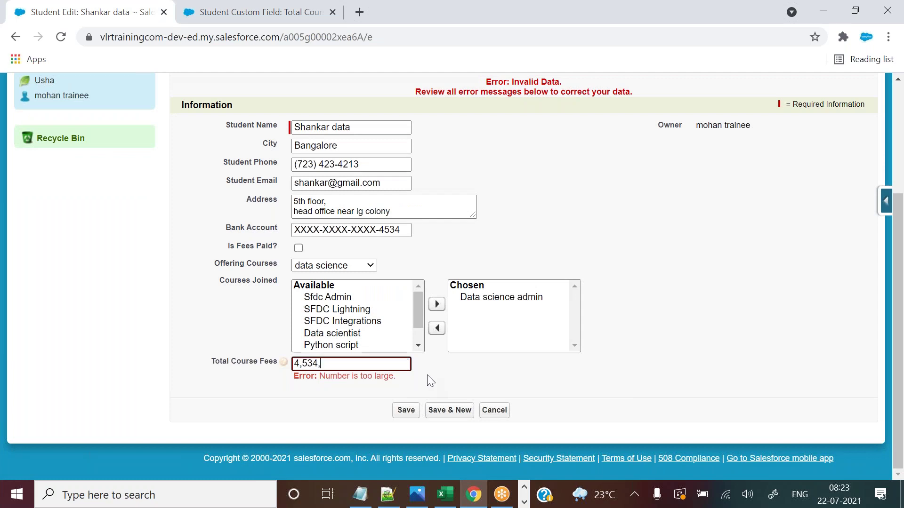
pyautogui.press('BackSpace')
pyautogui.press('BackSpace')
pyautogui.press('BackSpace')
pyautogui.press('BackSpace')
pyautogui.press('BackSpace')
pyautogui.press('BackSpace')
pyautogui.write('123456')
pyautogui.click(405, 410)
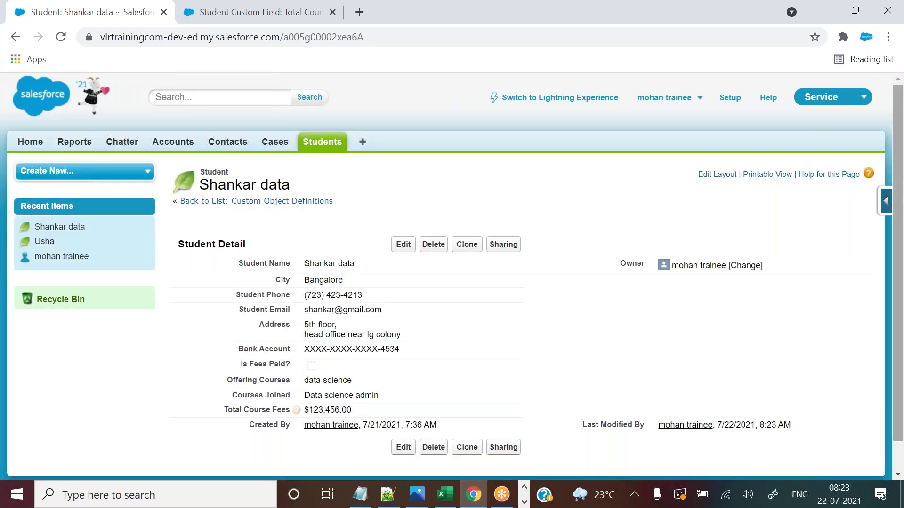
# Check the decimal places setting, then save Total Course Fees as 123,4567.00, getting the too-large error.
pyautogui.scroll(-1, 899, 184)
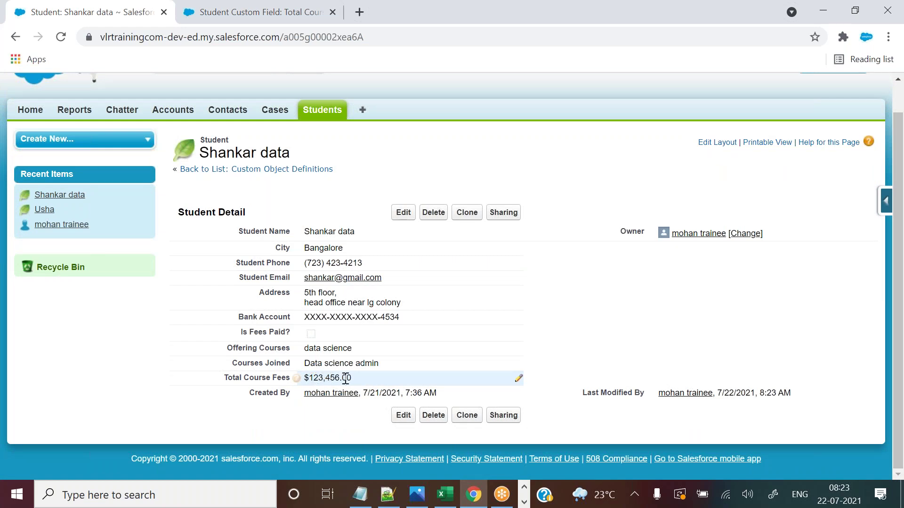
pyautogui.click(261, 5)
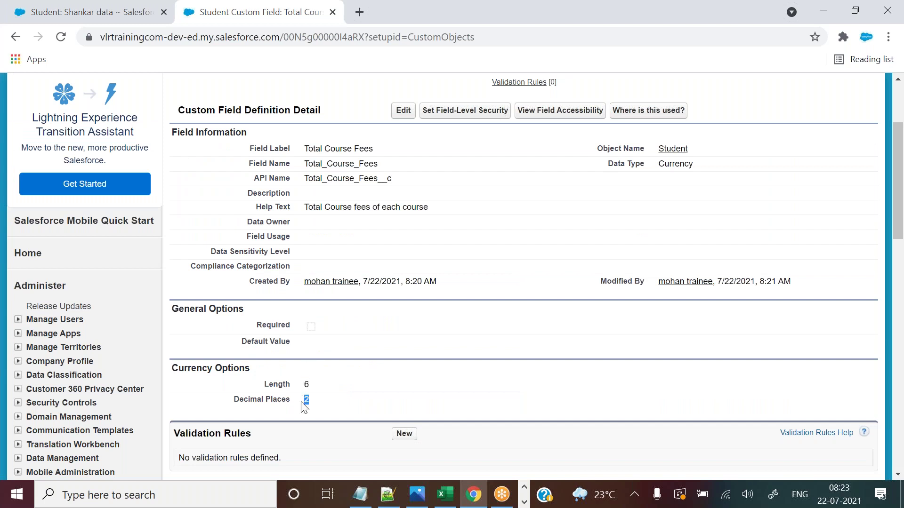
pyautogui.click(89, 11)
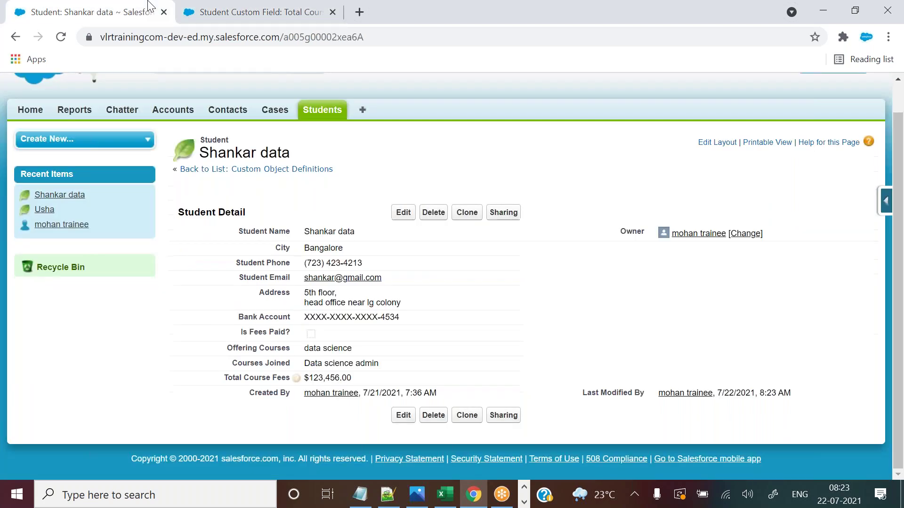
pyautogui.doubleClick(352, 377)
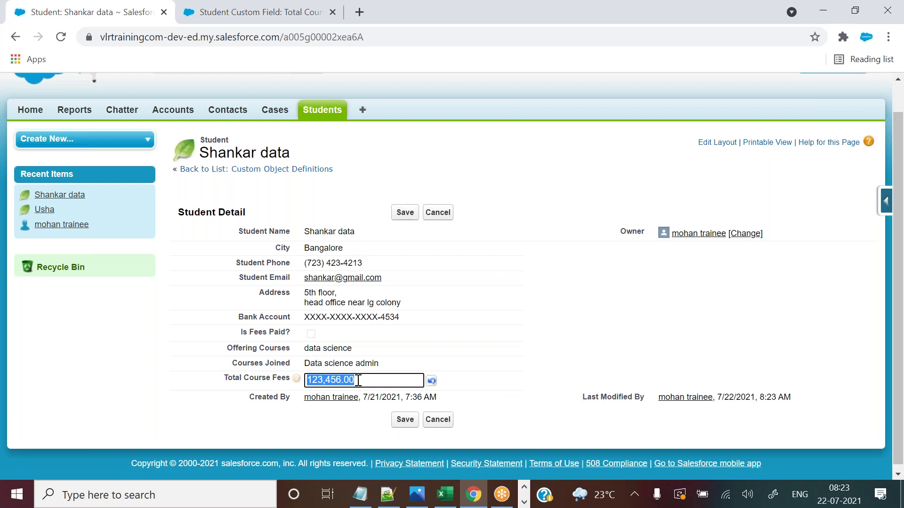
pyautogui.click(358, 381)
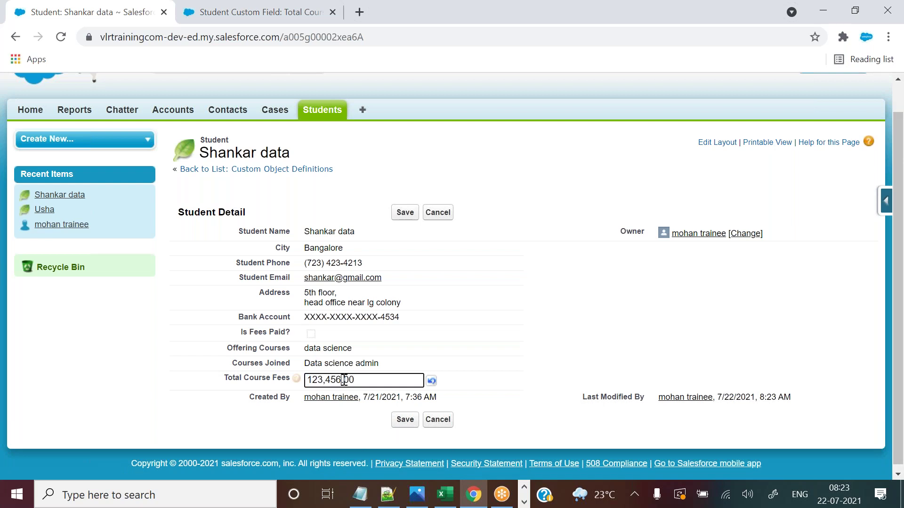
pyautogui.write('7')
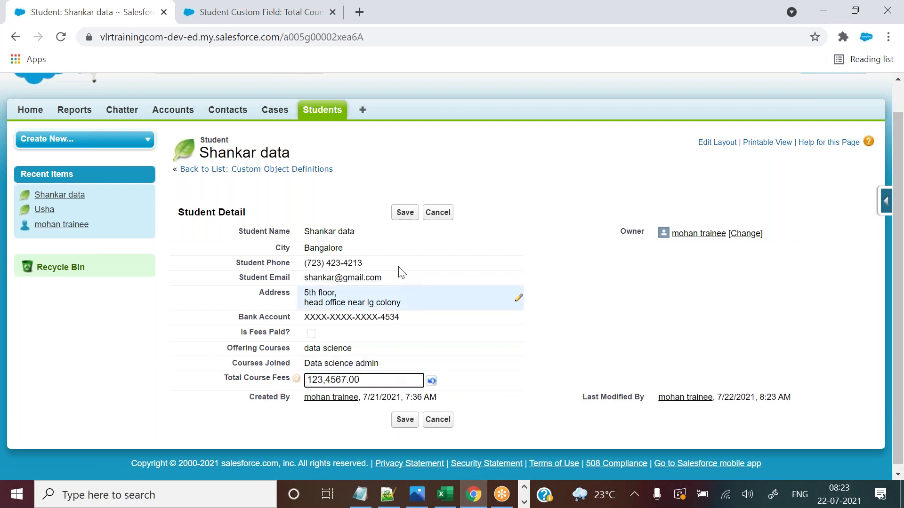
pyautogui.click(402, 214)
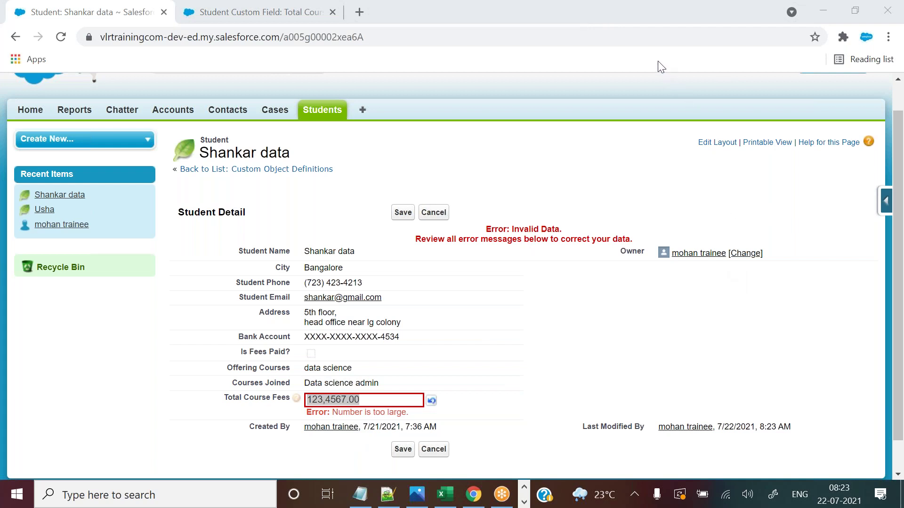
# Select and delete the rejected fee, leaving Total Course Fees empty.
pyautogui.click(345, 400)
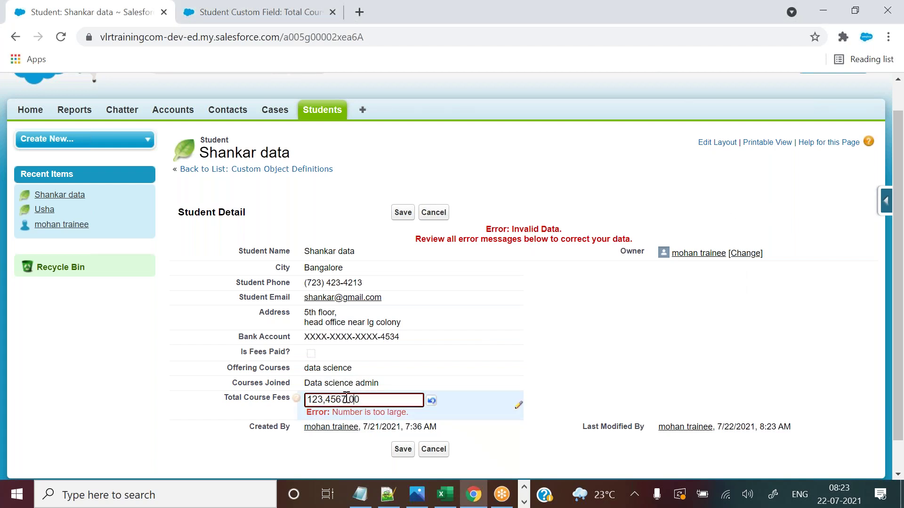
pyautogui.moveTo(373, 398); pyautogui.dragTo(282, 390)
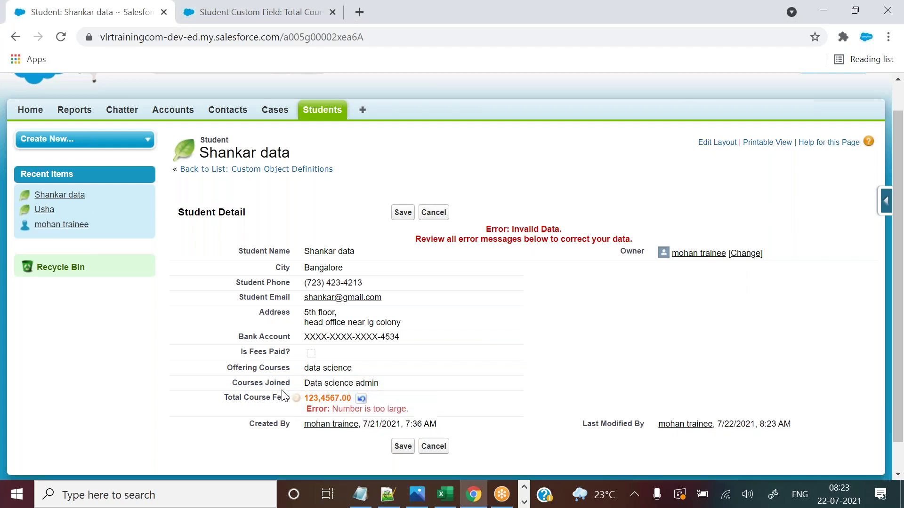
pyautogui.doubleClick(317, 398)
pyautogui.doubleClick(320, 399)
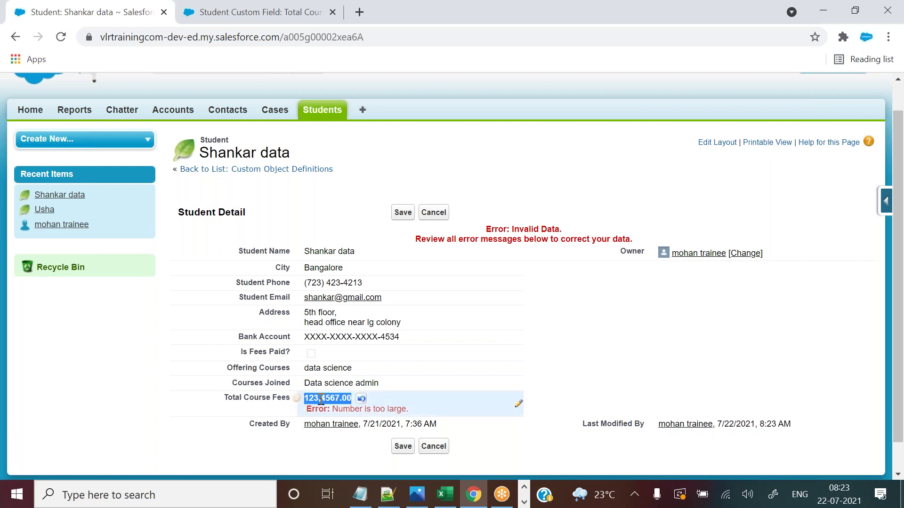
pyautogui.press('BackSpace')
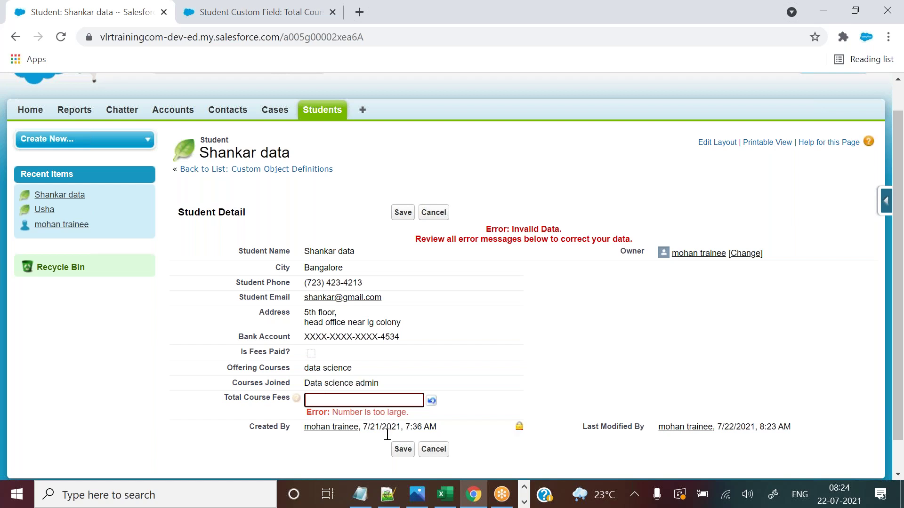
pyautogui.moveTo(398, 494)
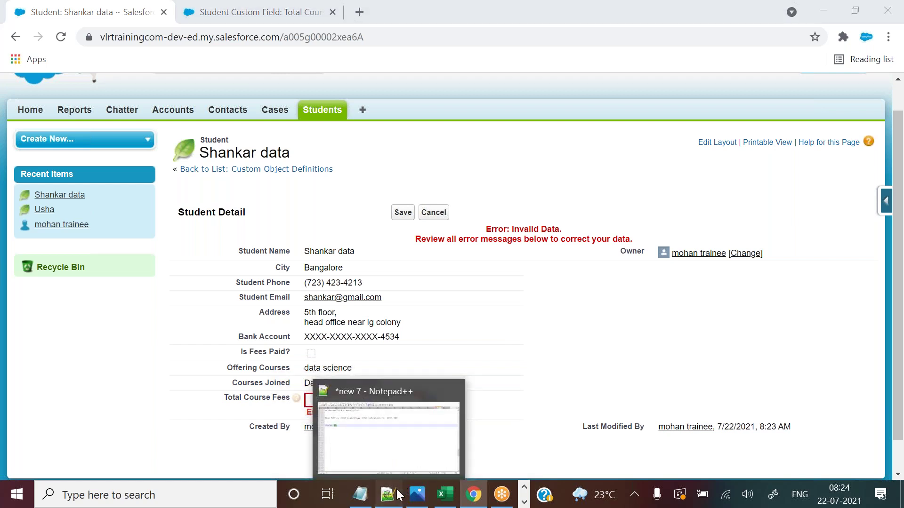
# Look up the 16000, 35000 and 25000 fees on Excel's Student sheet, then return to Salesforce.
pyautogui.click(398, 494)
pyautogui.click(440, 495)
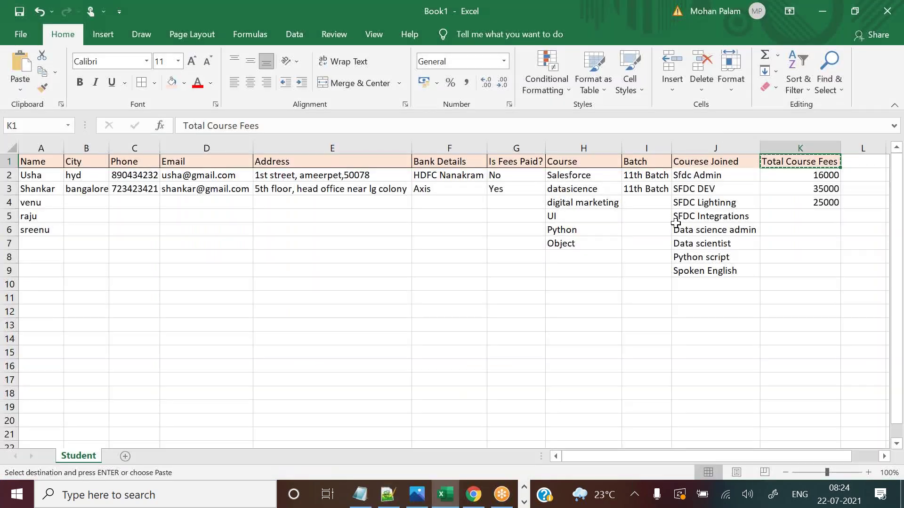
pyautogui.click(814, 177)
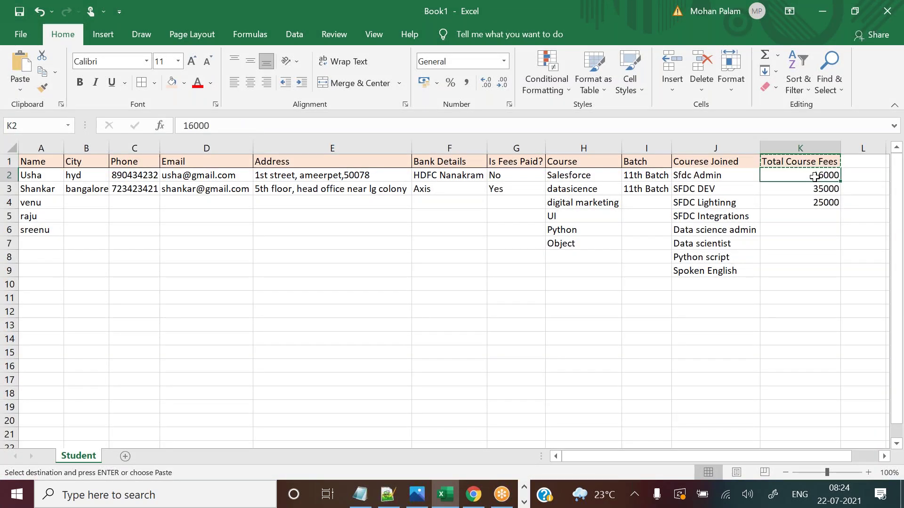
pyautogui.click(387, 494)
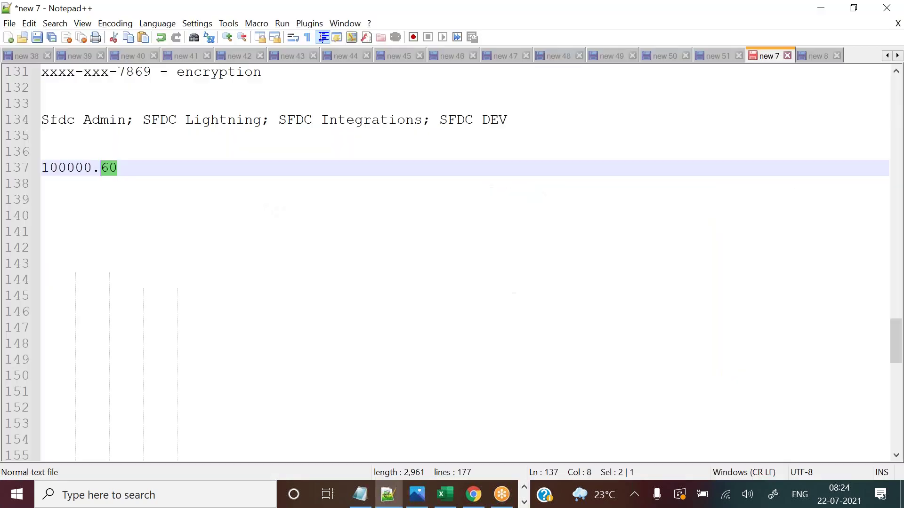
pyautogui.click(441, 494)
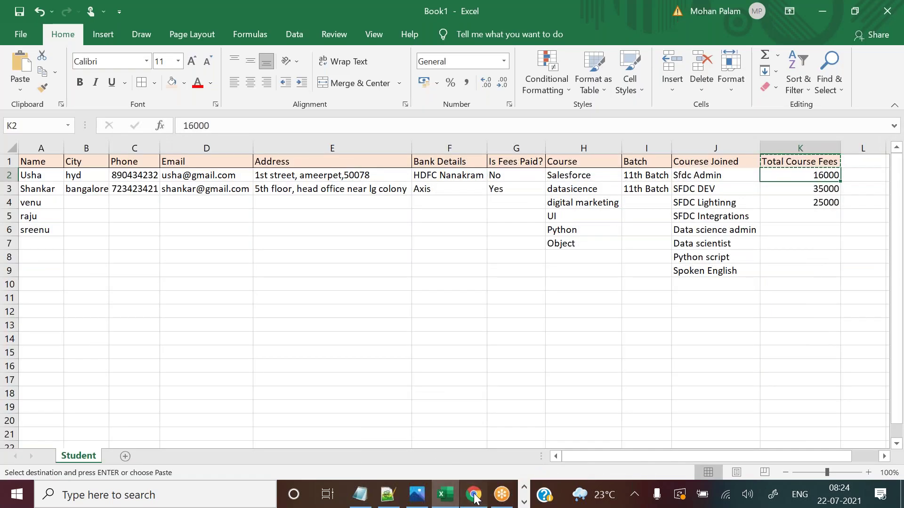
pyautogui.click(473, 496)
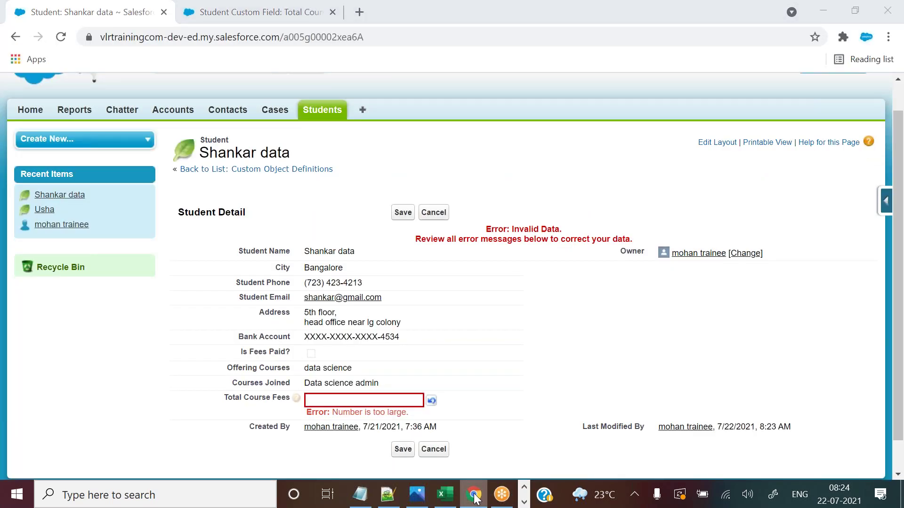
# Enter 35000.78 as the Bangalore student's Total Course Fees and save.
pyautogui.click(474, 495)
pyautogui.click(474, 495)
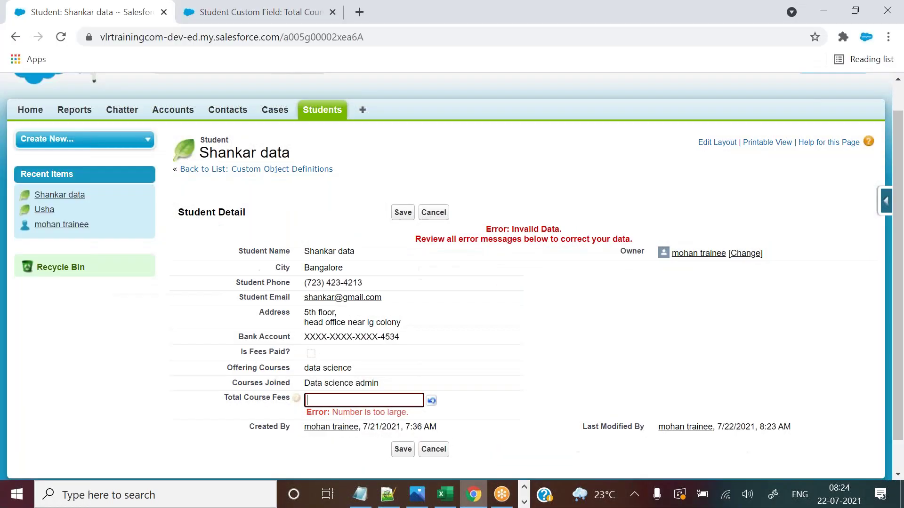
pyautogui.write('500')
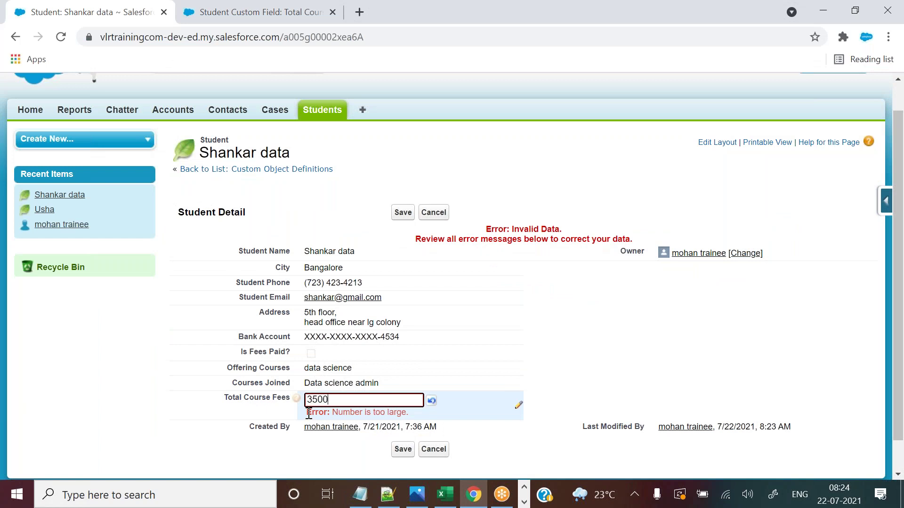
pyautogui.write('0')
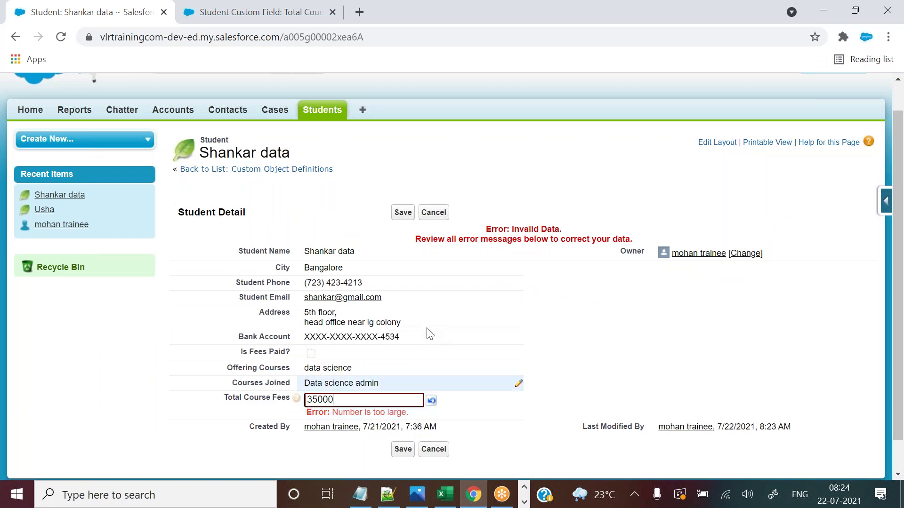
pyautogui.write('.78')
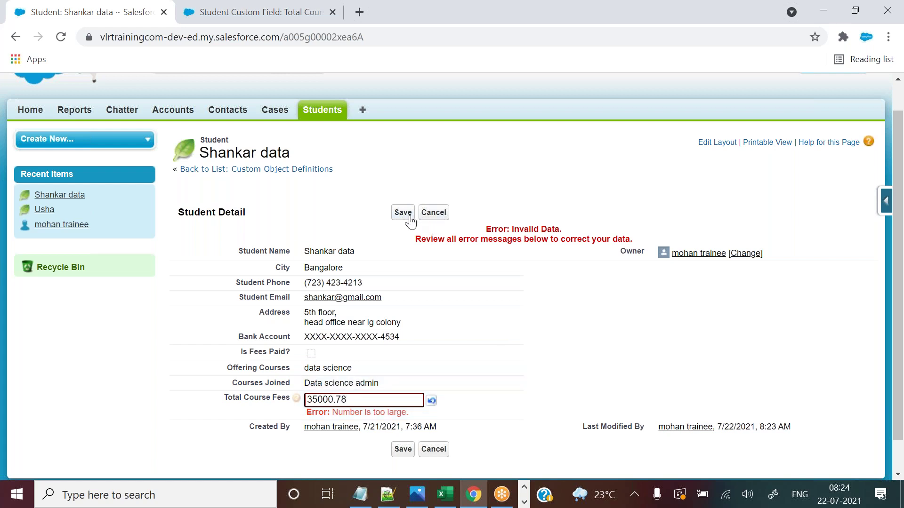
pyautogui.click(408, 215)
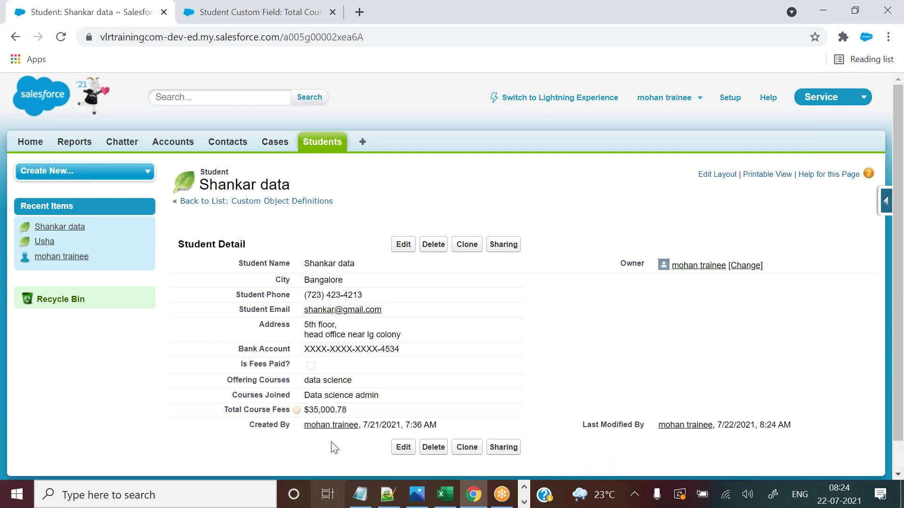
# Point out the saved $35,000.78 fee and the Created By date and time.
pyautogui.moveTo(336, 409); pyautogui.dragTo(310, 406)
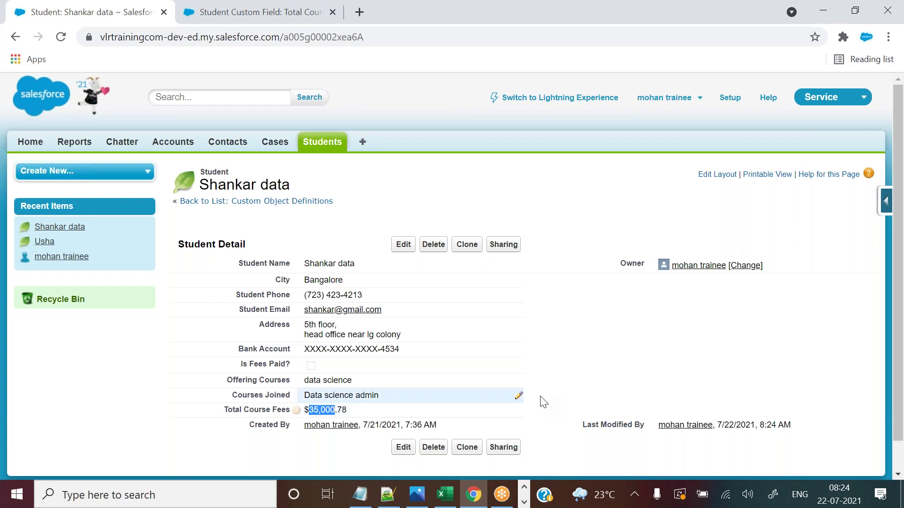
pyautogui.click(559, 404)
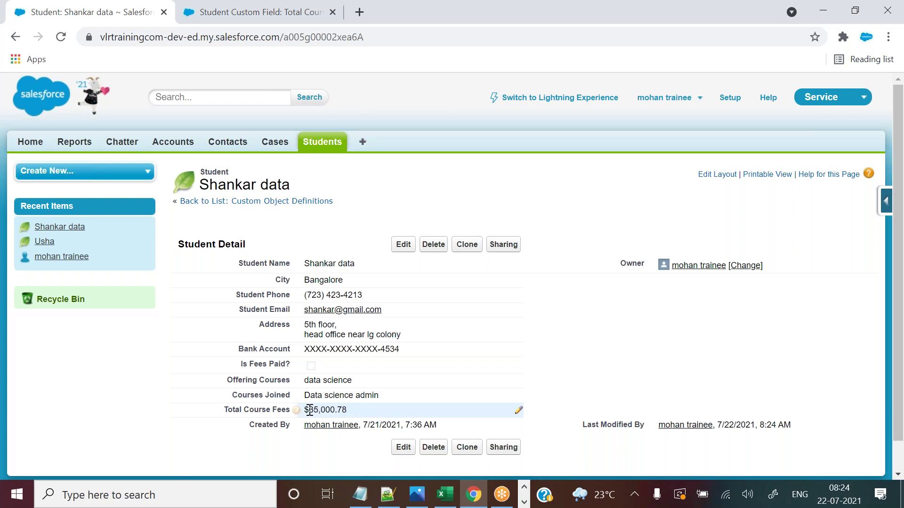
pyautogui.moveTo(308, 410); pyautogui.dragTo(224, 410)
pyautogui.click(584, 399)
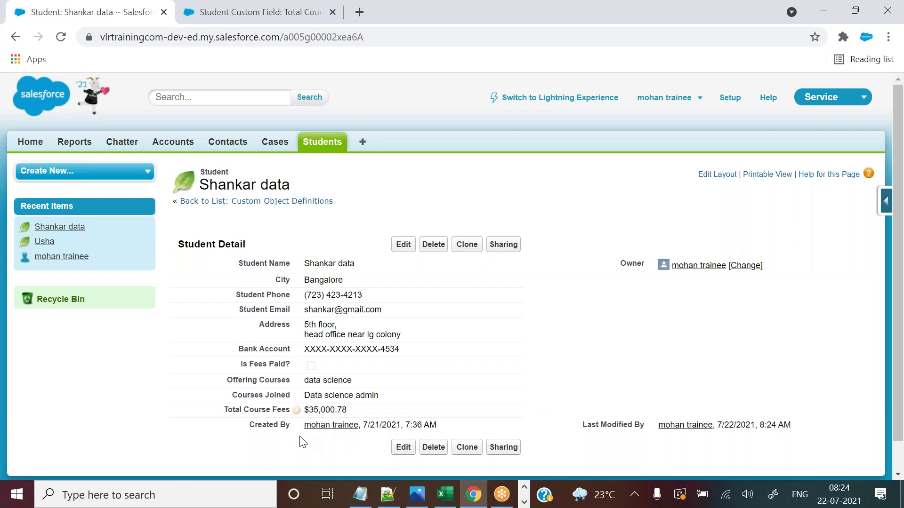
pyautogui.moveTo(249, 425); pyautogui.dragTo(436, 422)
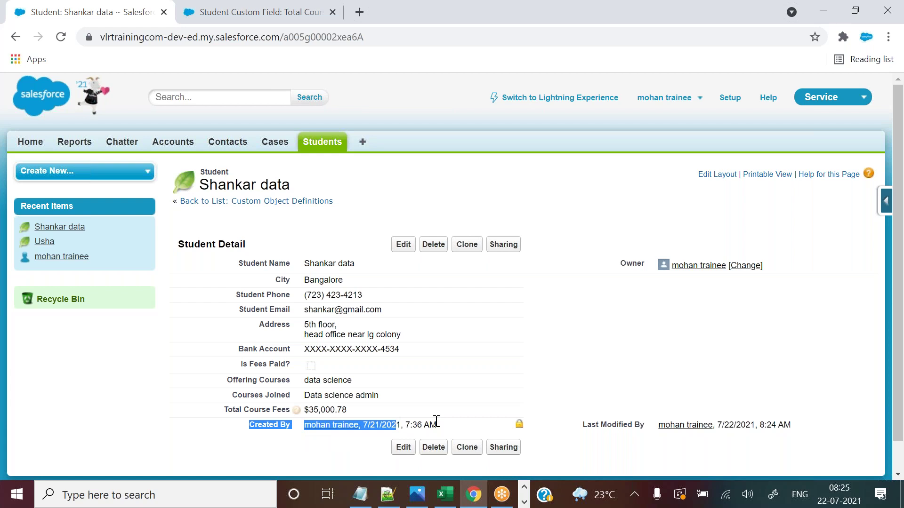
pyautogui.click(436, 421)
pyautogui.moveTo(252, 426); pyautogui.dragTo(605, 436)
pyautogui.click(571, 410)
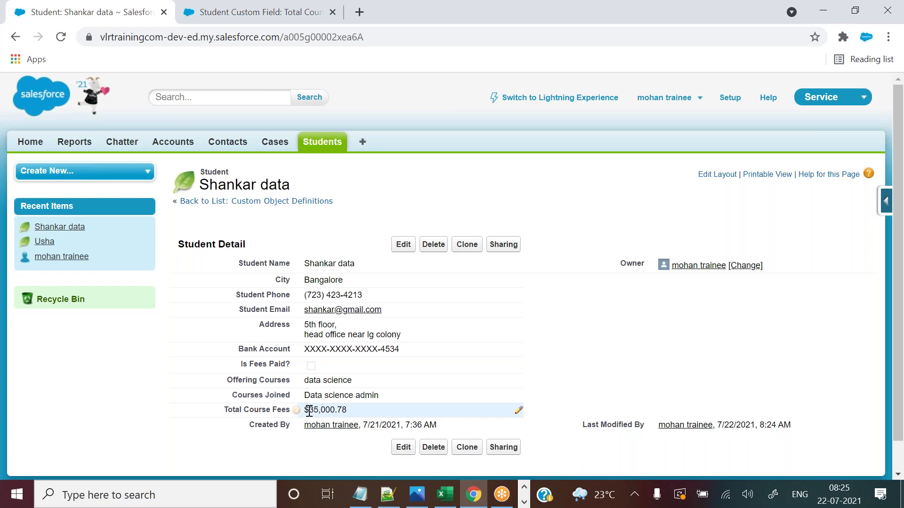
pyautogui.moveTo(309, 411); pyautogui.dragTo(304, 410)
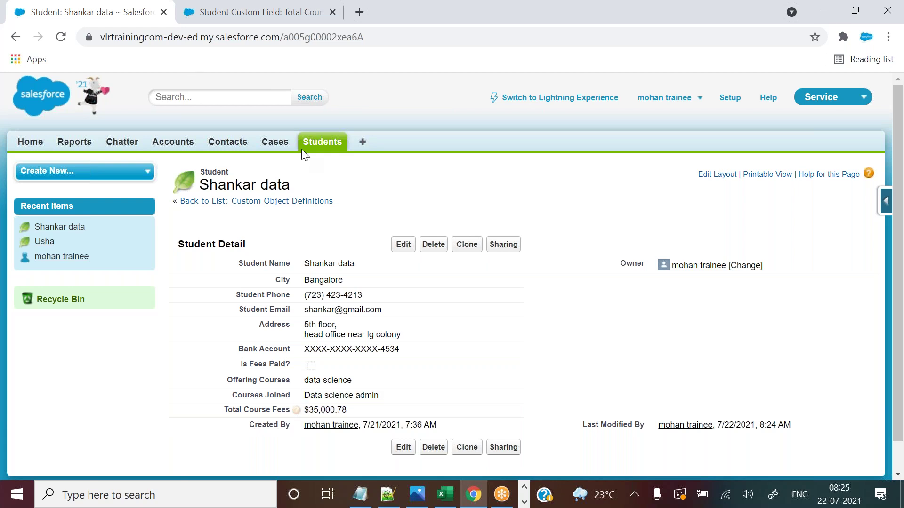
# Open the Hyderabad student's record, save Total Course Fees as 16000, then switch to Excel.
pyautogui.click(326, 145)
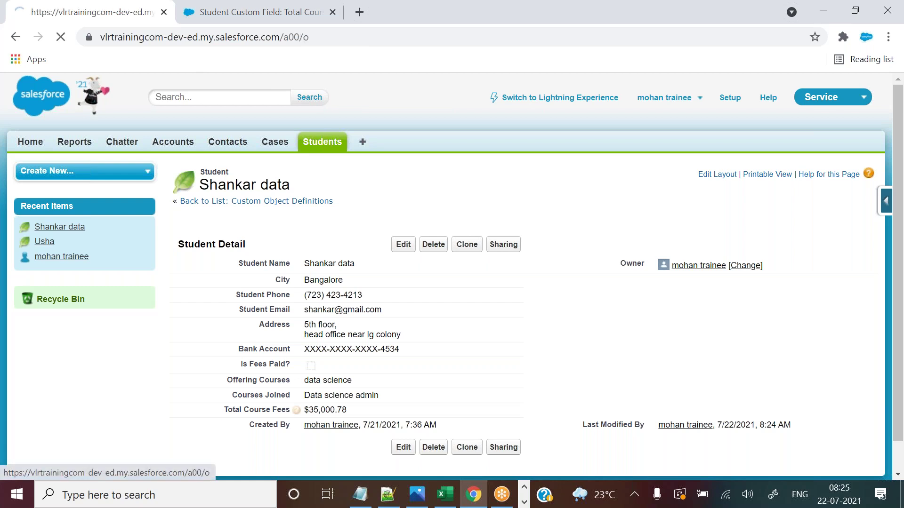
pyautogui.click(184, 311)
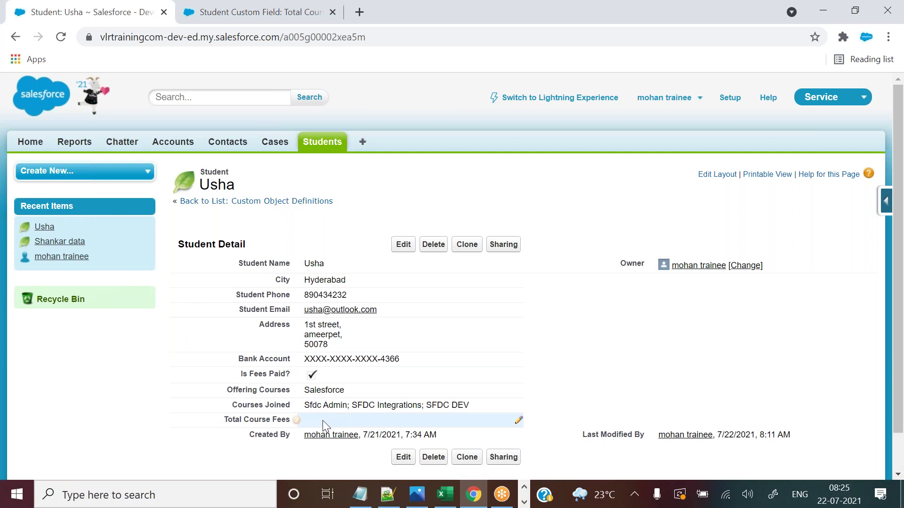
pyautogui.doubleClick(323, 420)
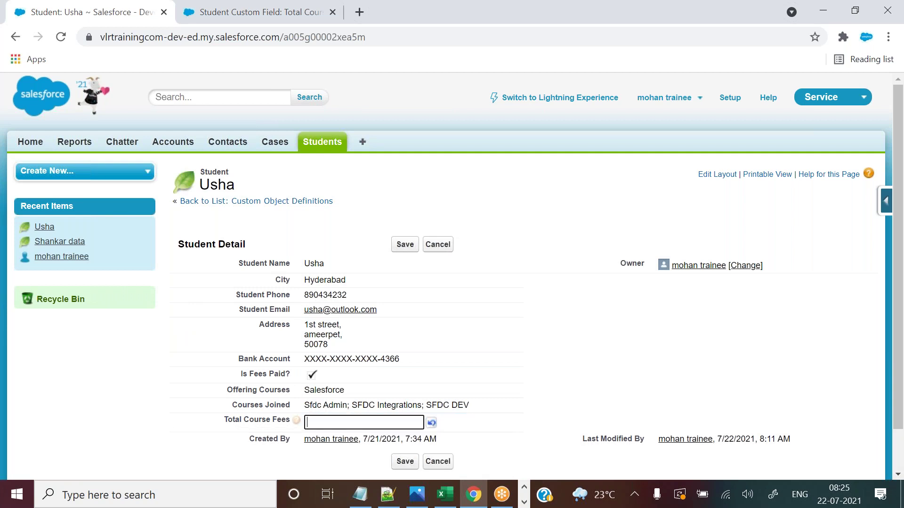
pyautogui.write('16000')
pyautogui.click(401, 247)
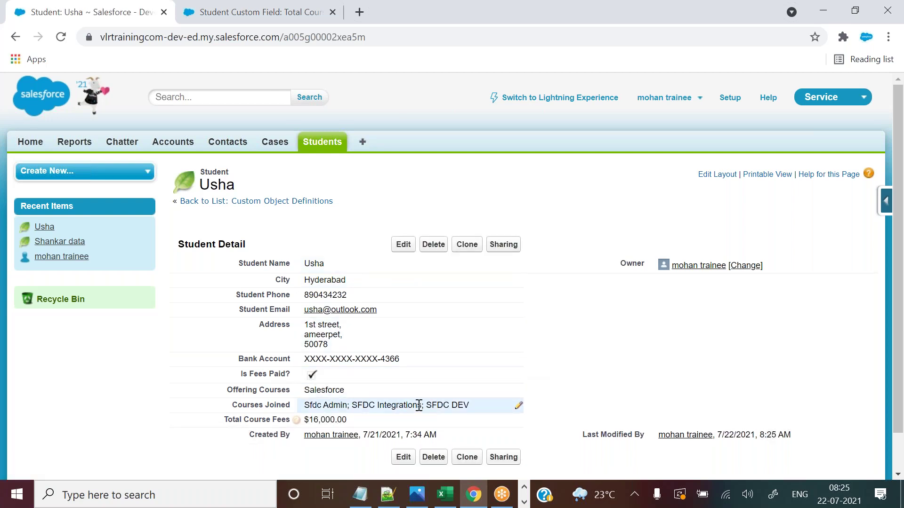
pyautogui.moveTo(297, 419)
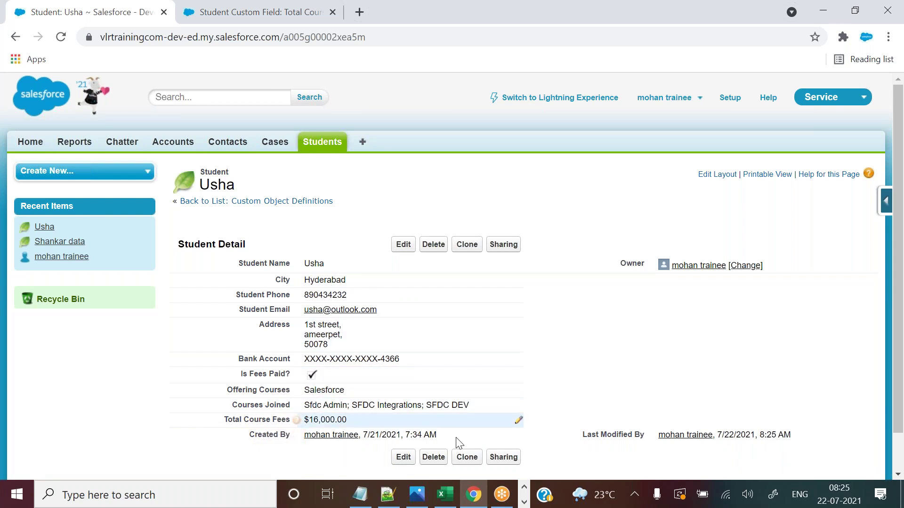
pyautogui.click(446, 498)
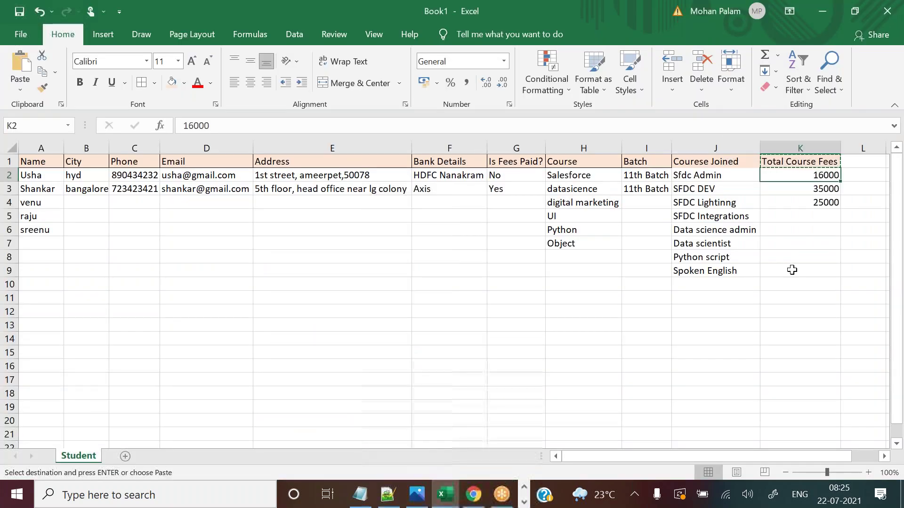
# Add a Std Number header in cell L1 and autofit column L to it.
pyautogui.press('Down')
pyautogui.press('Down')
pyautogui.click(810, 269)
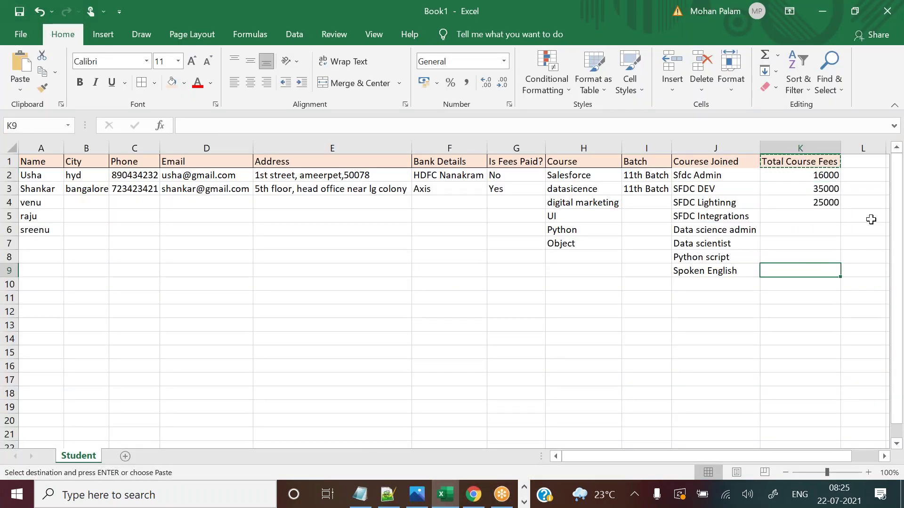
pyautogui.click(863, 162)
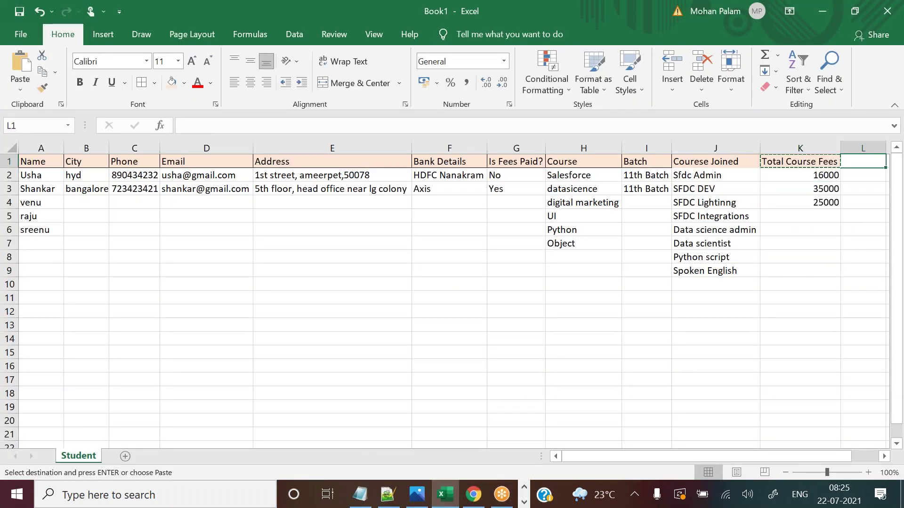
pyautogui.doubleClick(885, 456)
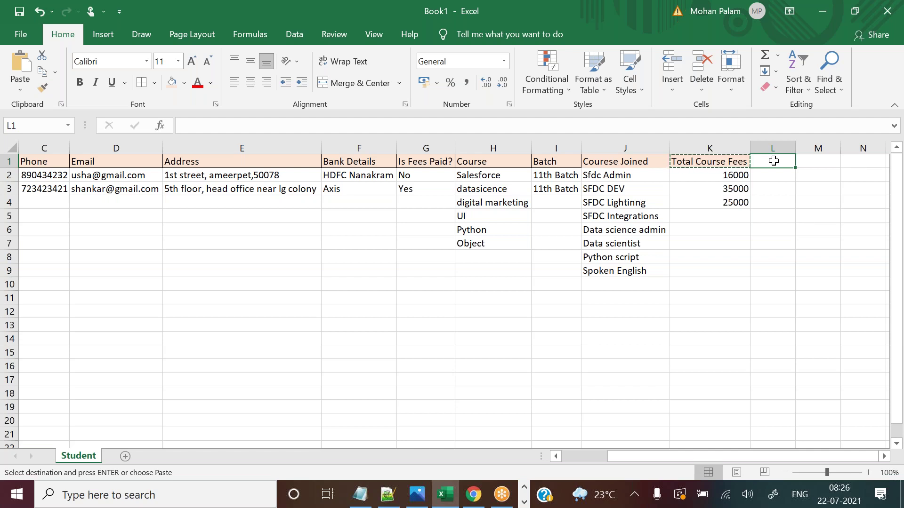
pyautogui.write('S')
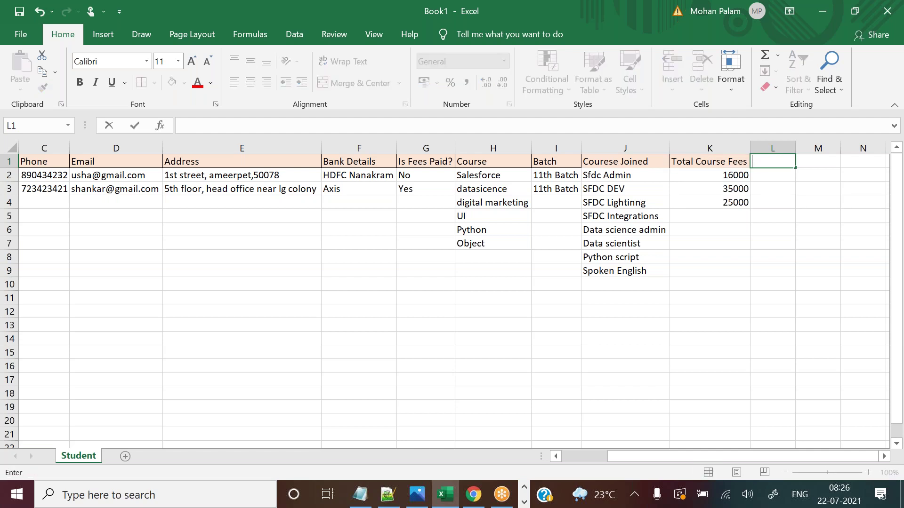
pyautogui.write('td Number')
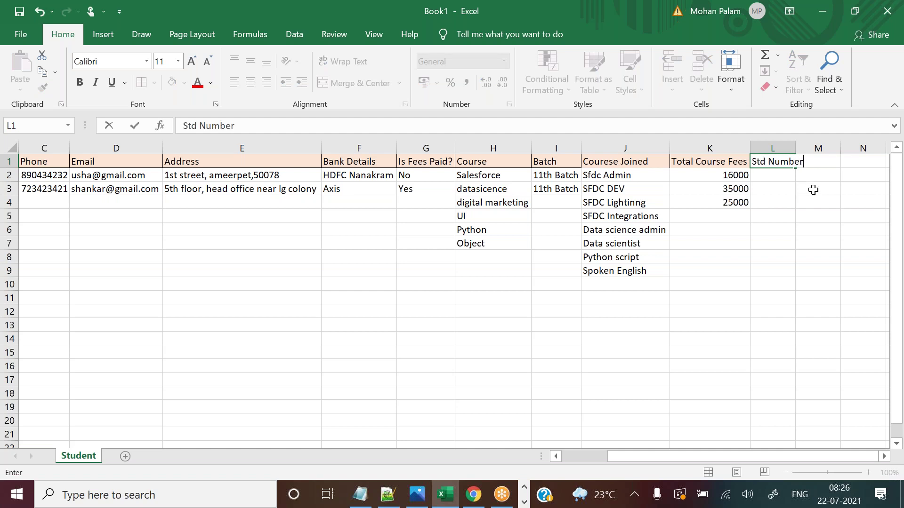
pyautogui.click(814, 188)
pyautogui.doubleClick(794, 149)
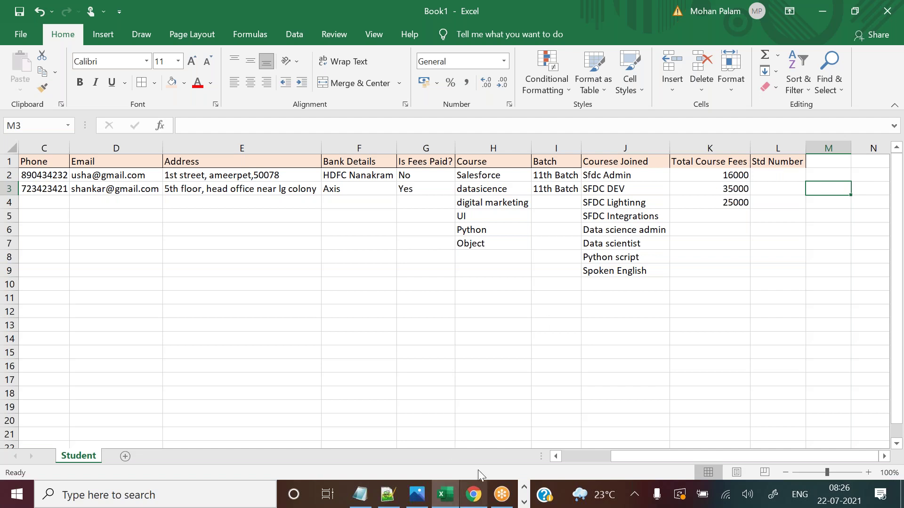
# Enter 00001 in L2 and 00002 in L3, then go back to Salesforce.
pyautogui.click(774, 176)
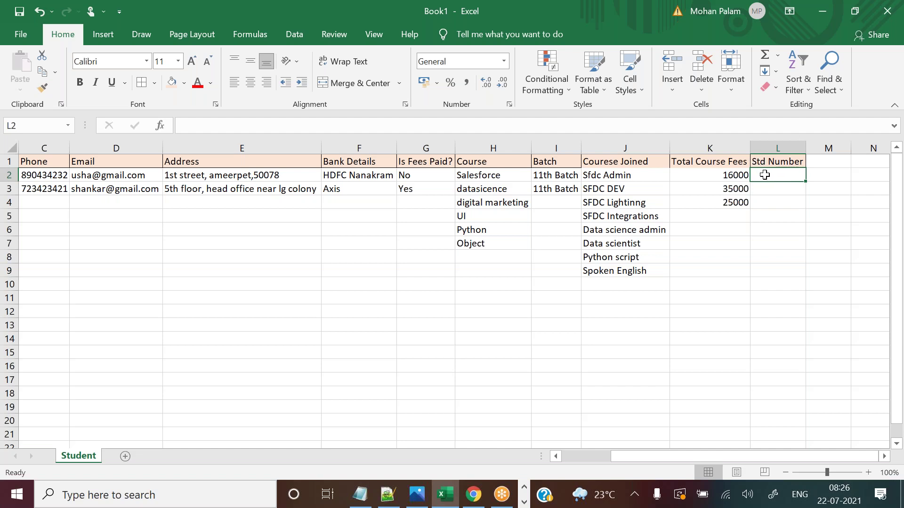
pyautogui.write('00001')
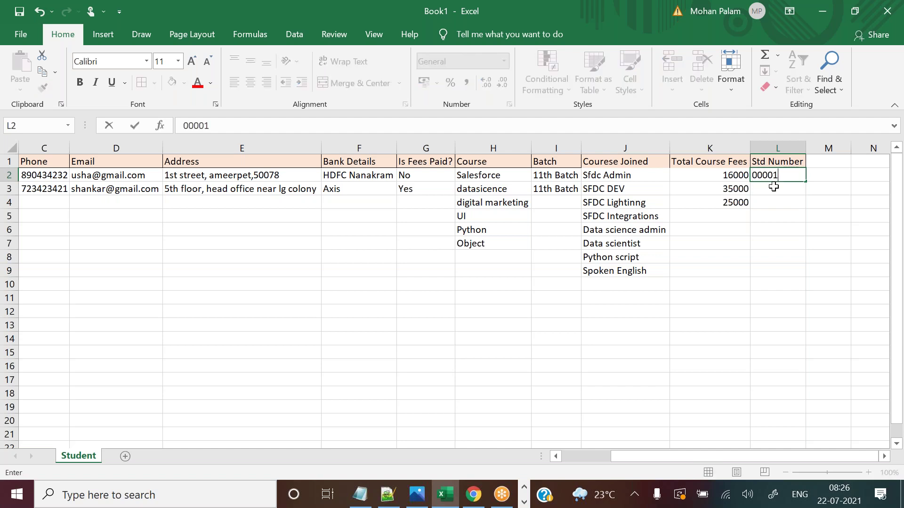
pyautogui.press('Return')
pyautogui.write('00002')
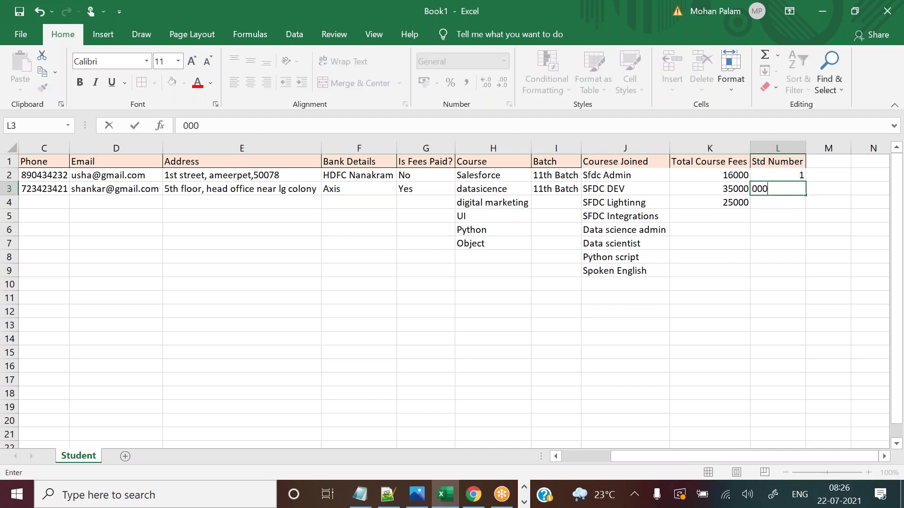
pyautogui.click(777, 200)
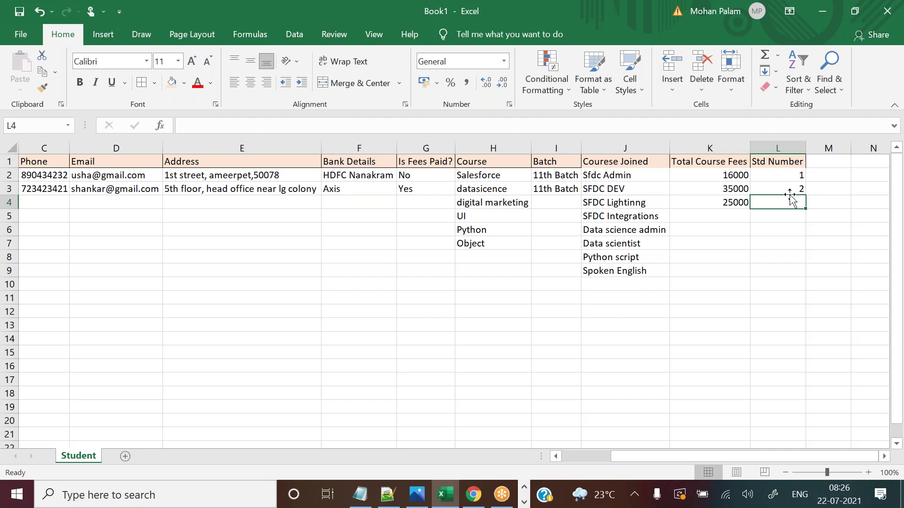
pyautogui.click(481, 493)
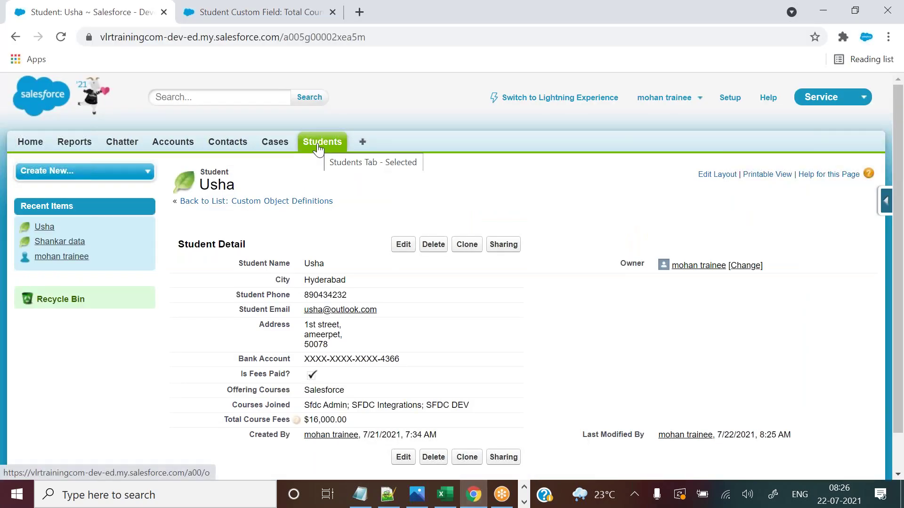
# From the Student object's fields list, start a new custom field of type Number.
pyautogui.click(333, 11)
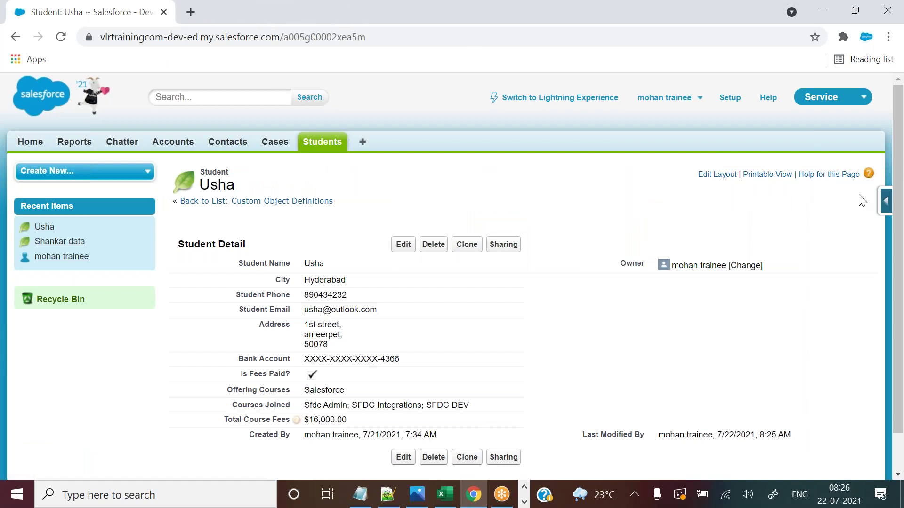
pyautogui.click(886, 201)
pyautogui.click(781, 228)
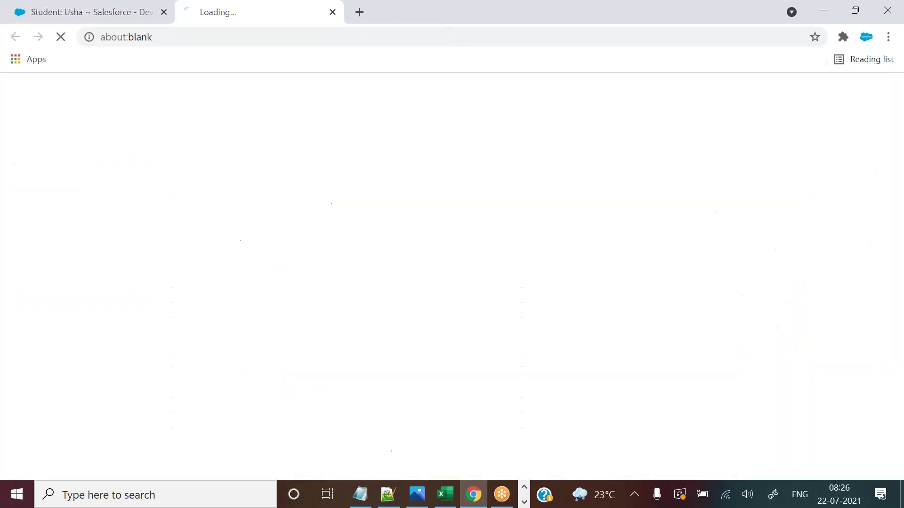
pyautogui.click(402, 99)
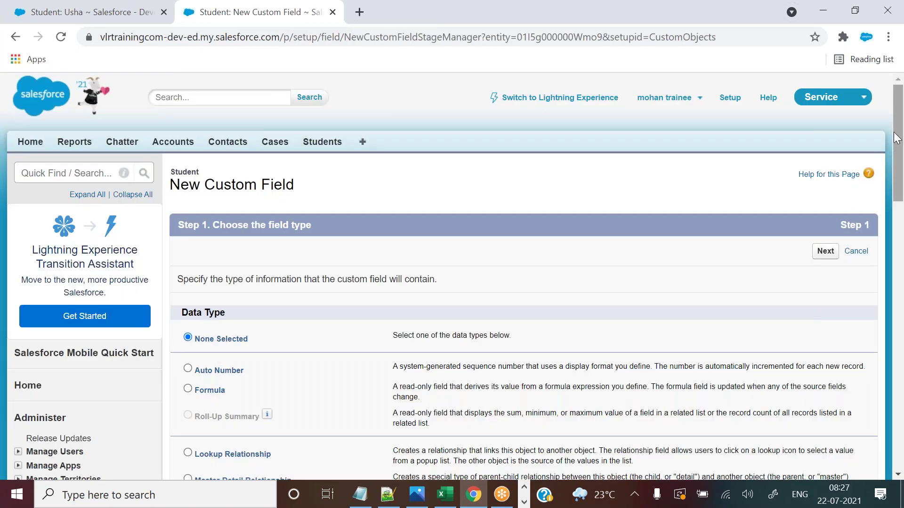
pyautogui.moveTo(896, 138); pyautogui.dragTo(896, 284)
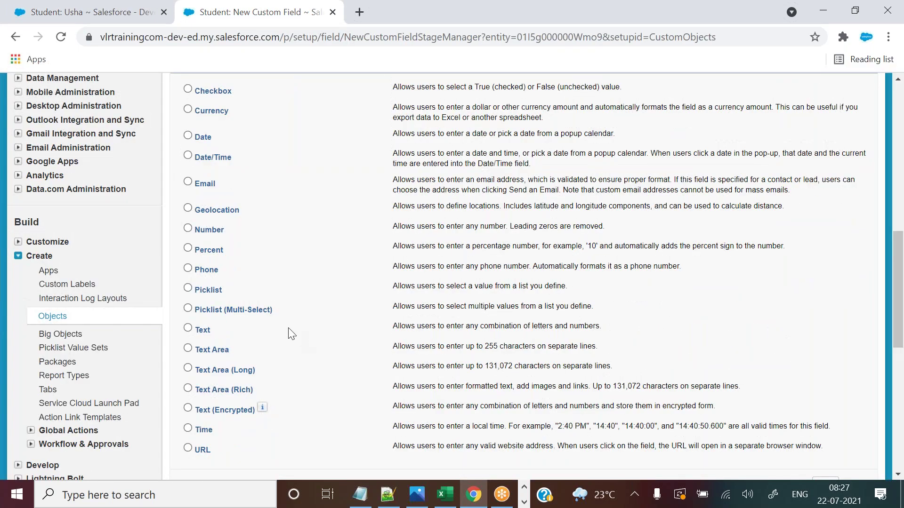
pyautogui.moveTo(221, 231); pyautogui.dragTo(201, 230)
pyautogui.click(191, 229)
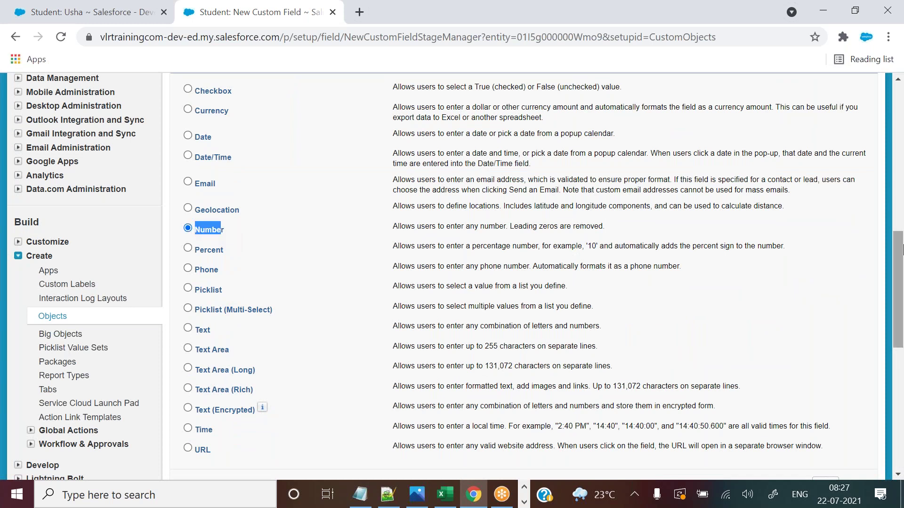
pyautogui.scroll(-4, 857, 299)
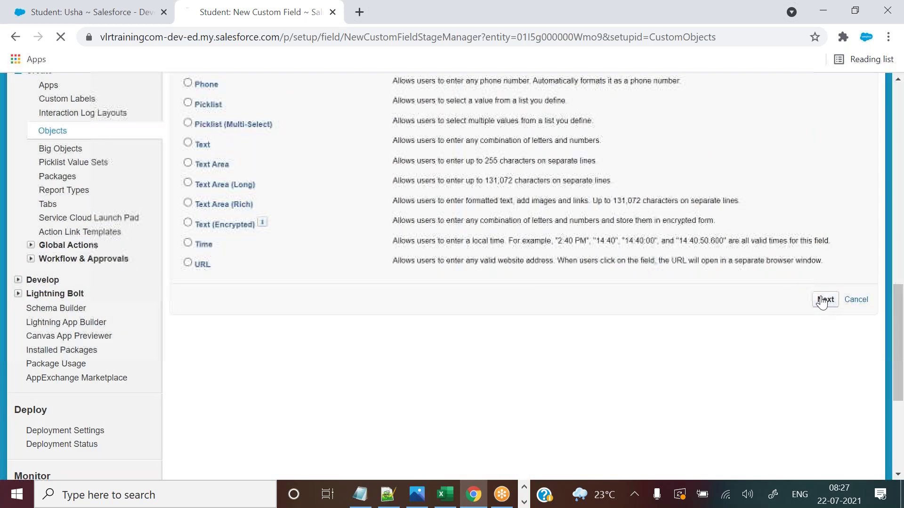
pyautogui.click(824, 300)
# Type the field label as 'Student Payment Number'.
pyautogui.click(386, 281)
pyautogui.click(385, 280)
pyautogui.write('Stu')
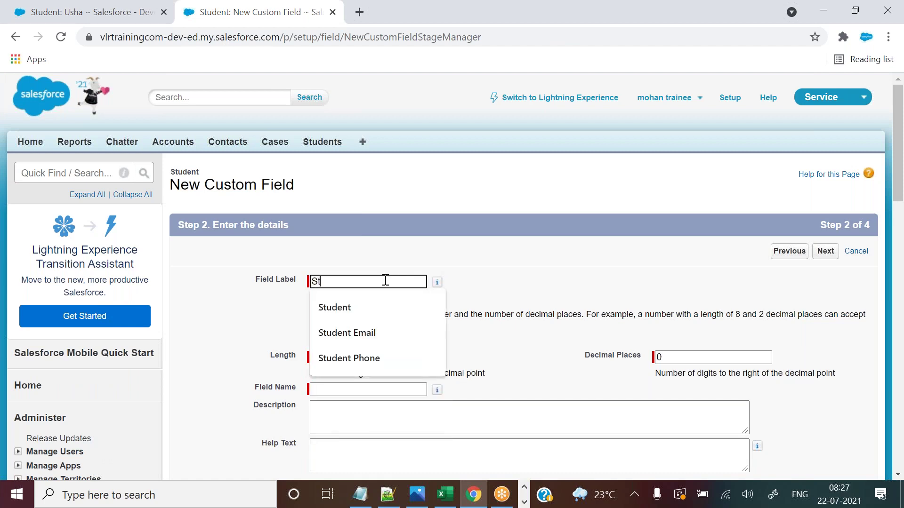
pyautogui.press('BackSpace')
pyautogui.press('BackSpace')
pyautogui.write('tudent ')
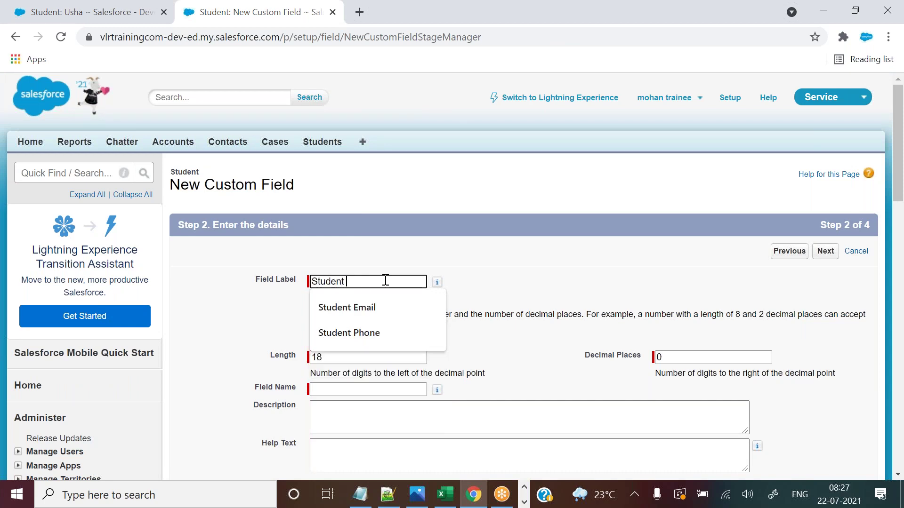
pyautogui.write('Number')
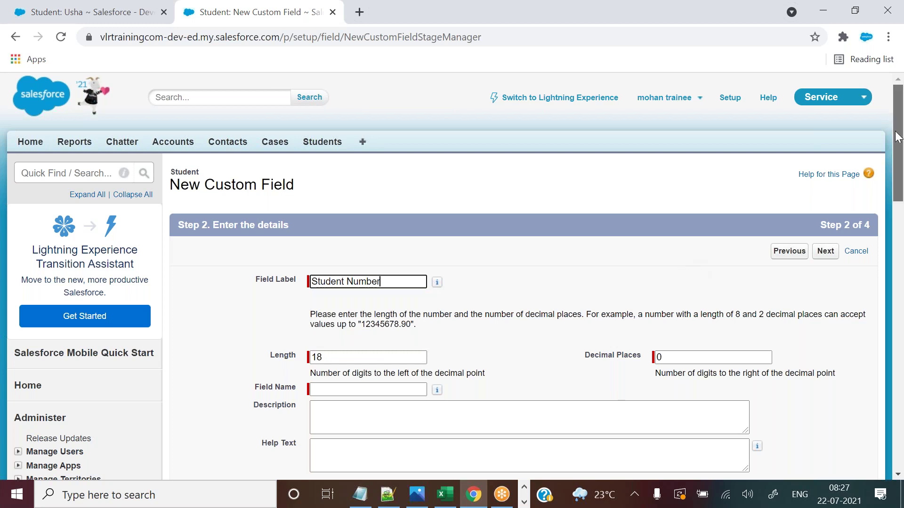
pyautogui.scroll(-1, 897, 141)
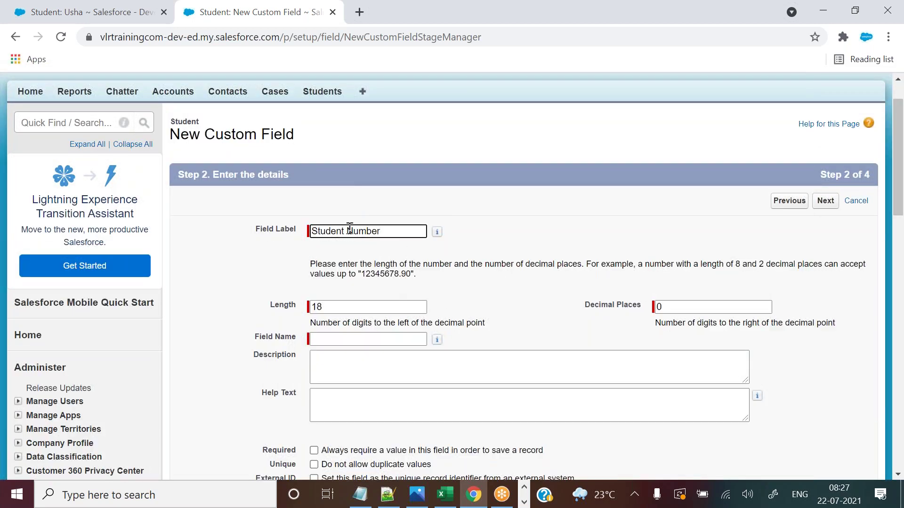
pyautogui.moveTo(345, 231); pyautogui.dragTo(386, 231)
pyautogui.write('P')
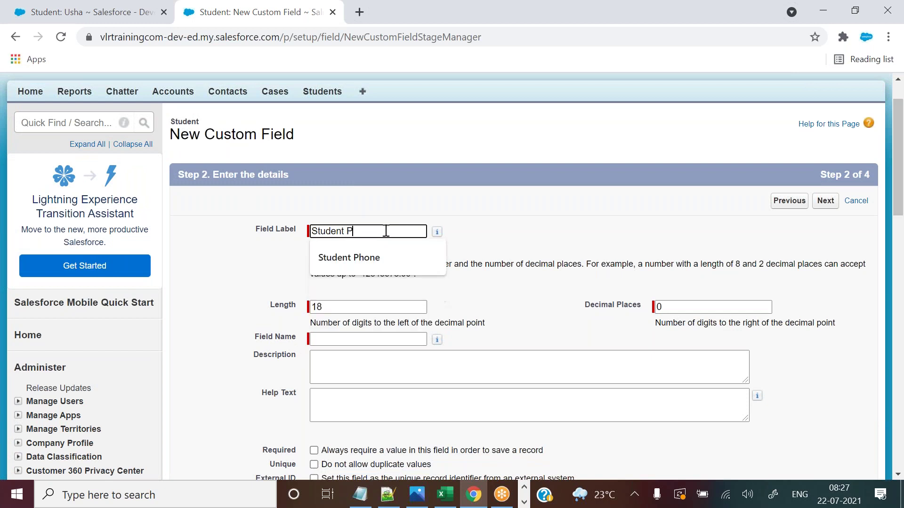
pyautogui.write('ayment')
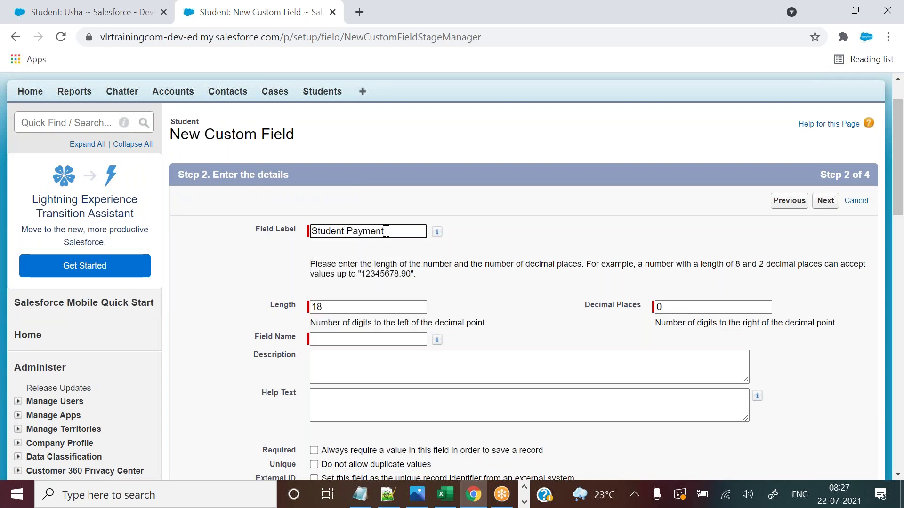
pyautogui.write(' Number')
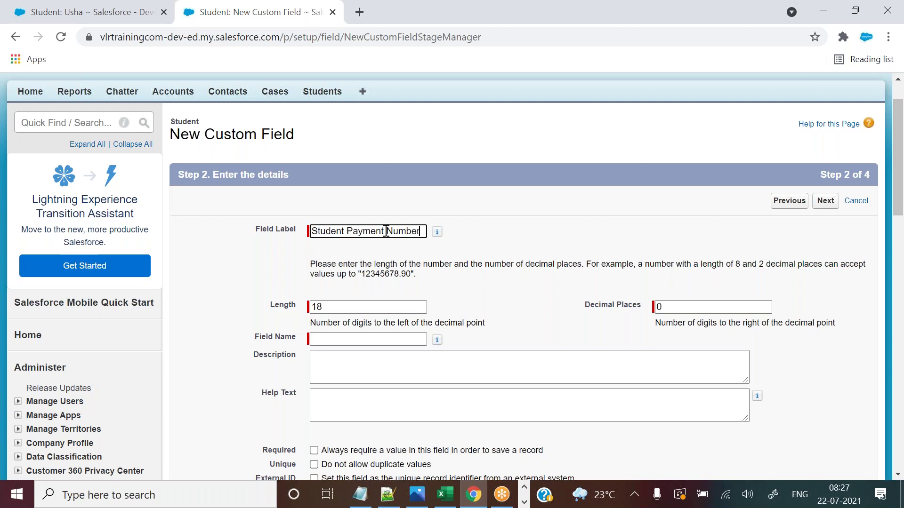
# Insert 'Receipt' into the label, correcting the Recipt misspelling, and auto-fill the Field Name.
pyautogui.click(385, 231)
pyautogui.write('Recipt')
pyautogui.rightClick(391, 231)
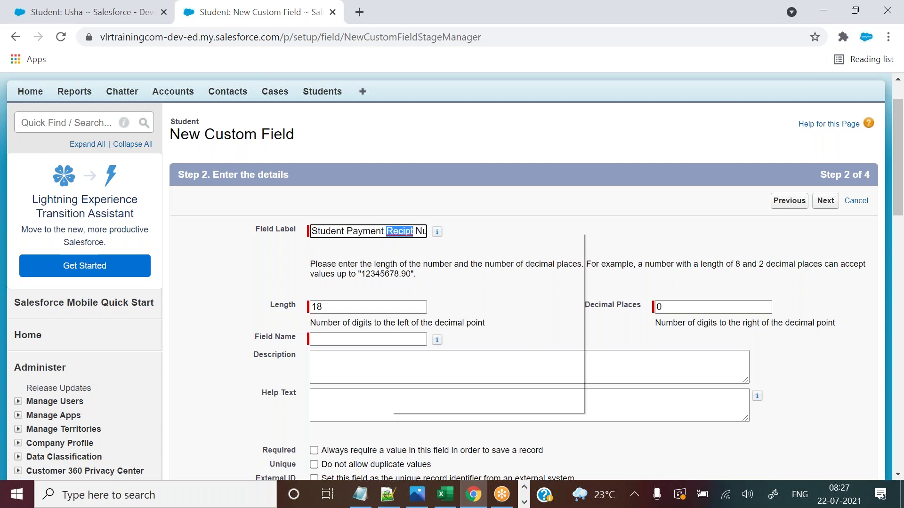
pyautogui.click(404, 240)
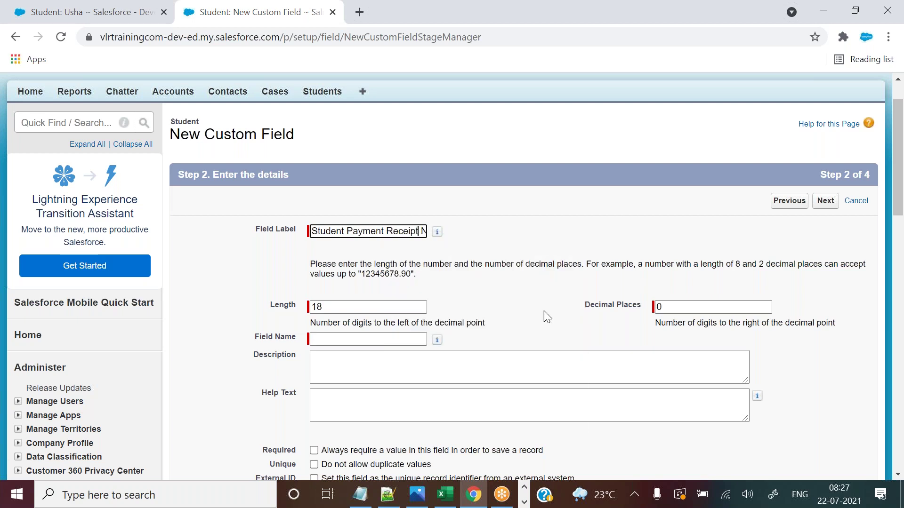
pyautogui.click(390, 338)
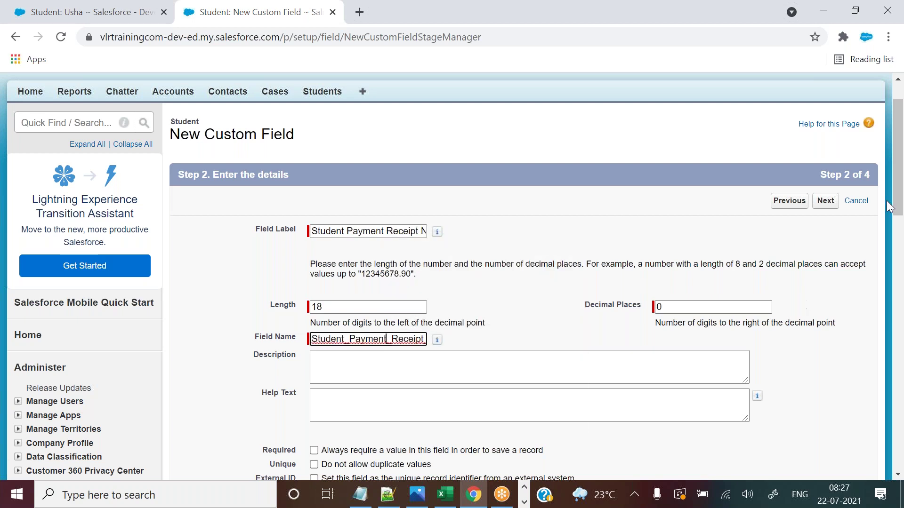
pyautogui.moveTo(898, 165); pyautogui.dragTo(898, 177)
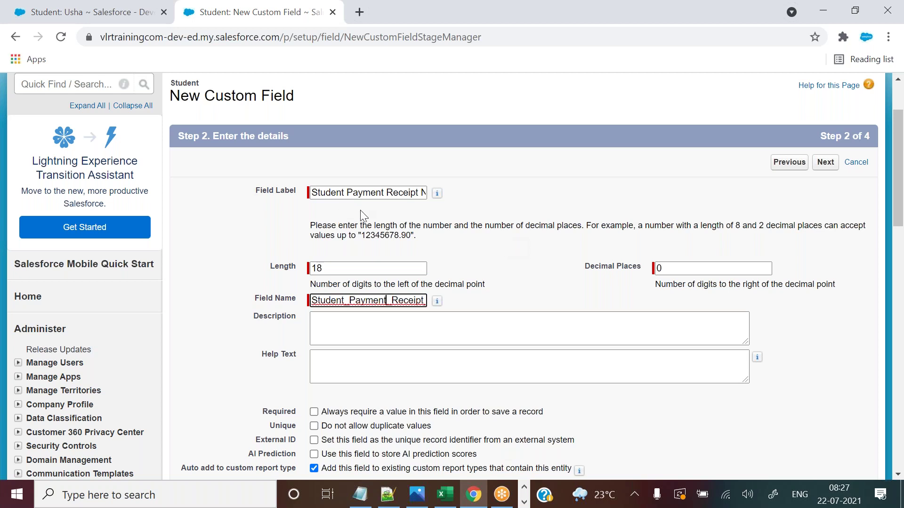
pyautogui.moveTo(345, 193); pyautogui.dragTo(438, 206)
pyautogui.click(476, 228)
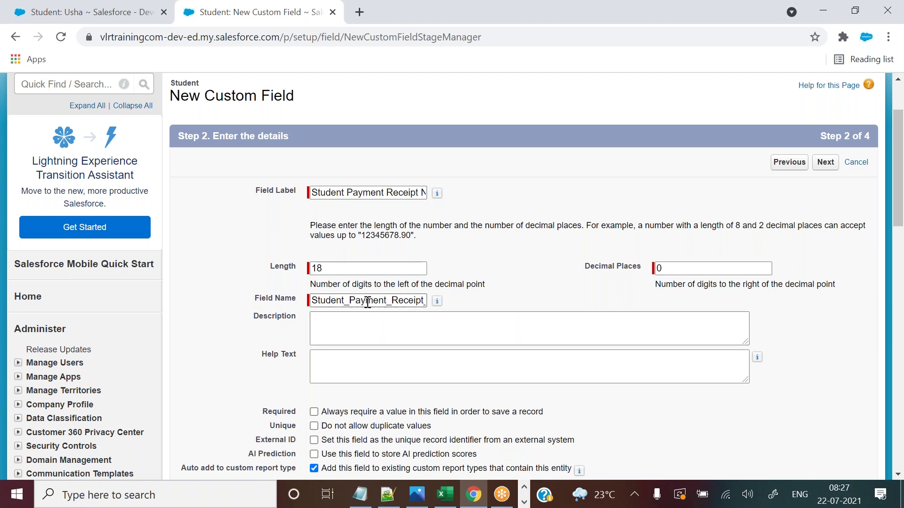
# Delete the Student_ prefix from the field name, comparing it with the label.
pyautogui.click(349, 300)
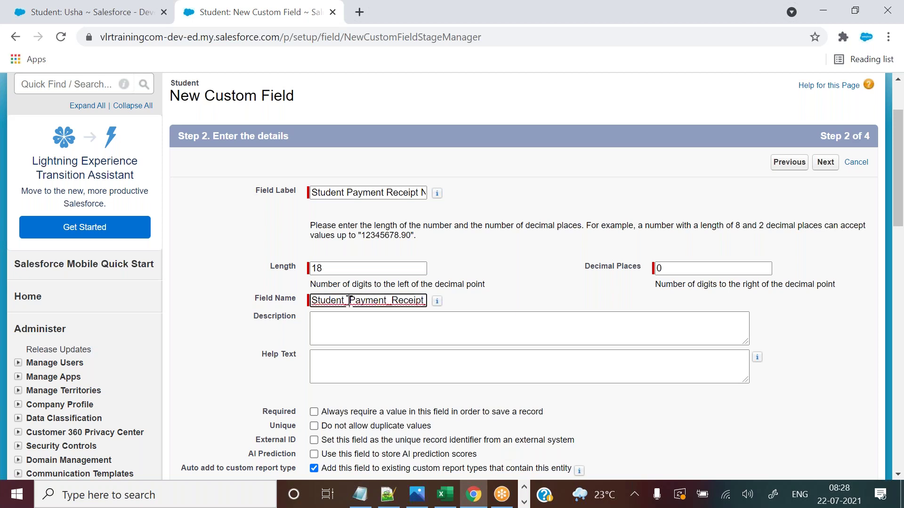
pyautogui.moveTo(348, 300); pyautogui.dragTo(294, 299)
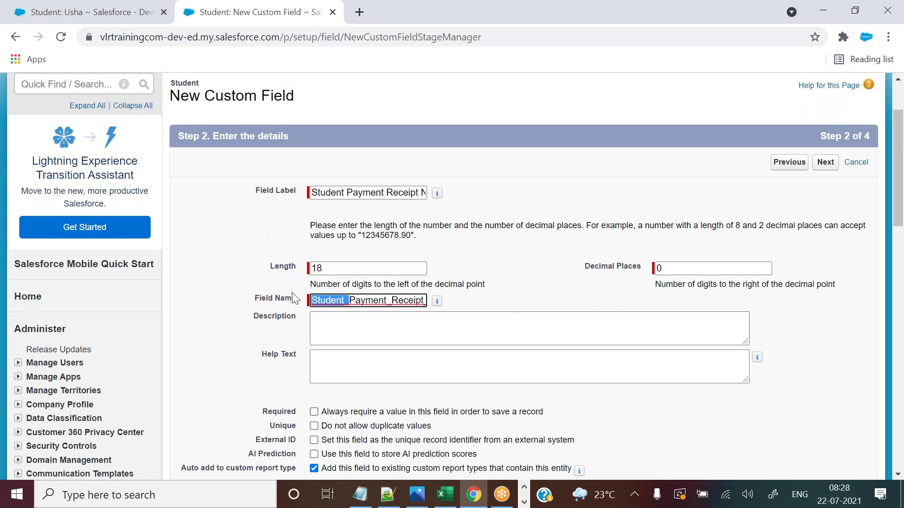
pyautogui.press('BackSpace')
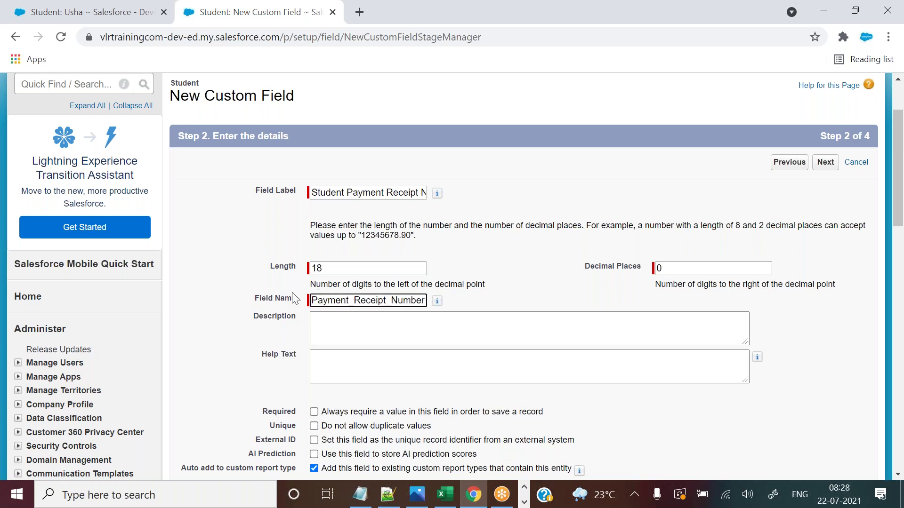
pyautogui.moveTo(317, 192); pyautogui.dragTo(390, 194)
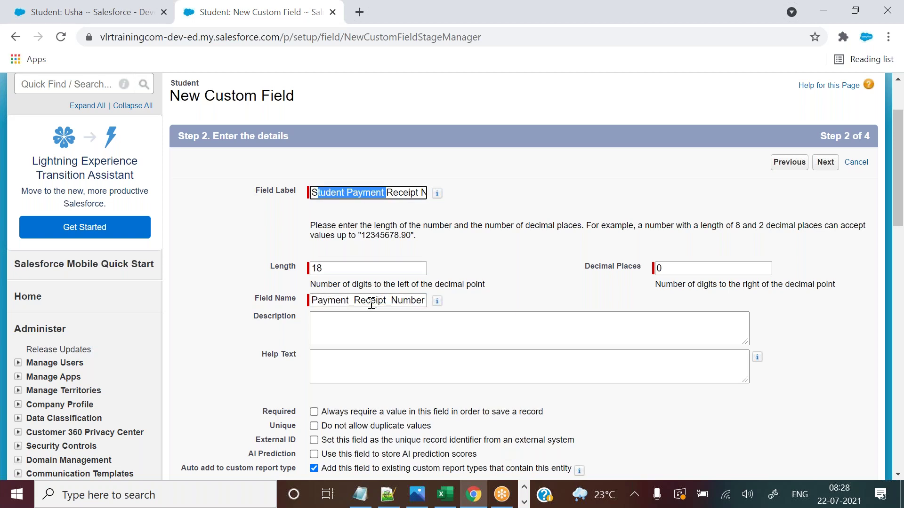
pyautogui.moveTo(255, 300); pyautogui.dragTo(276, 302)
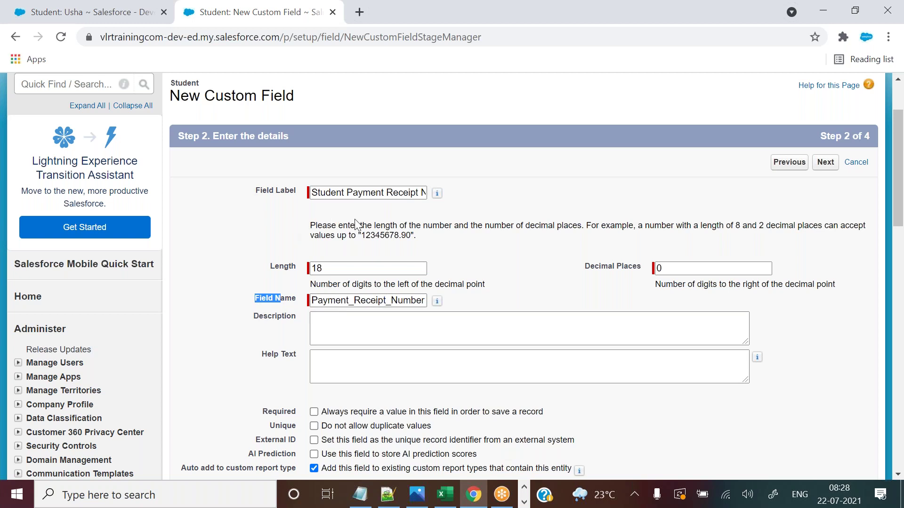
pyautogui.click(335, 302)
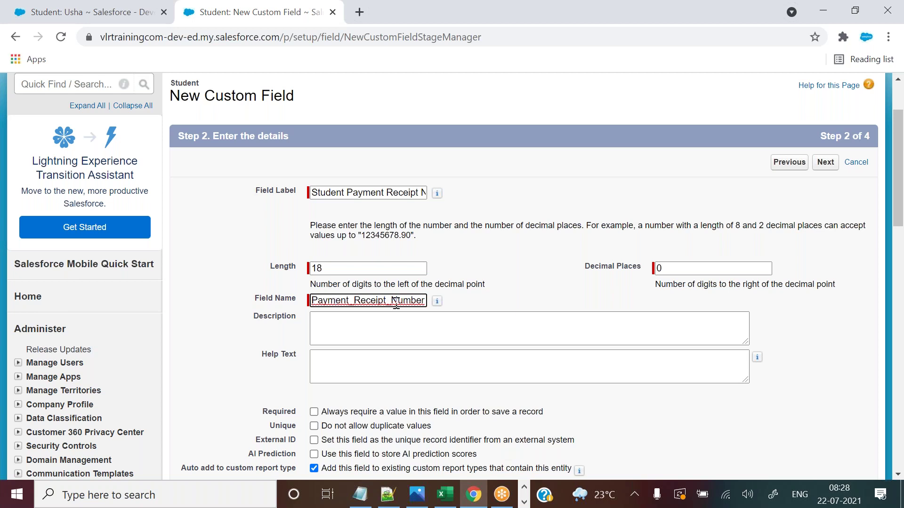
pyautogui.click(473, 309)
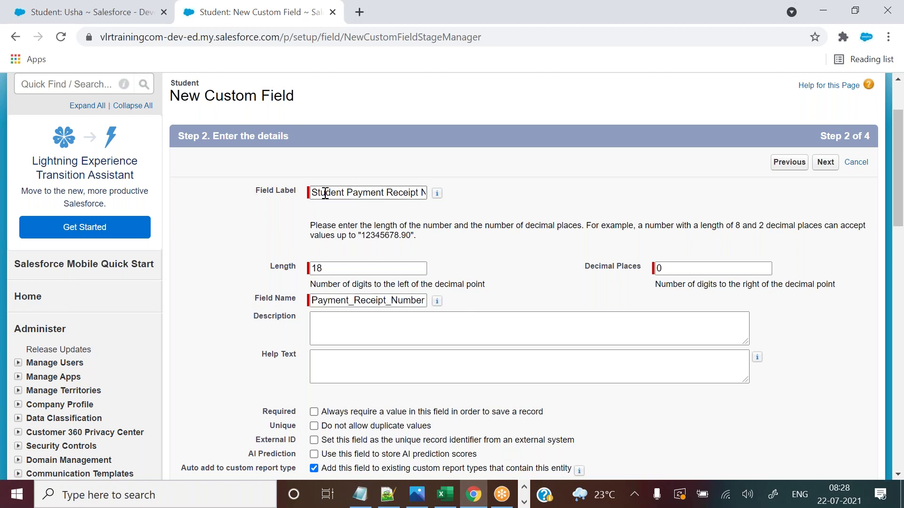
# Remove the _Number ending so the field name reads Payment_Receipt.
pyautogui.moveTo(314, 193); pyautogui.dragTo(371, 197)
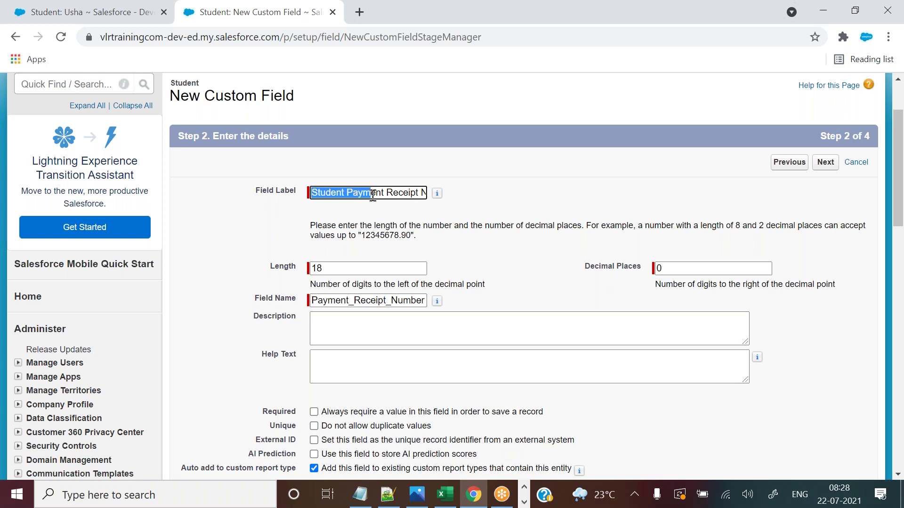
pyautogui.moveTo(312, 300); pyautogui.dragTo(404, 305)
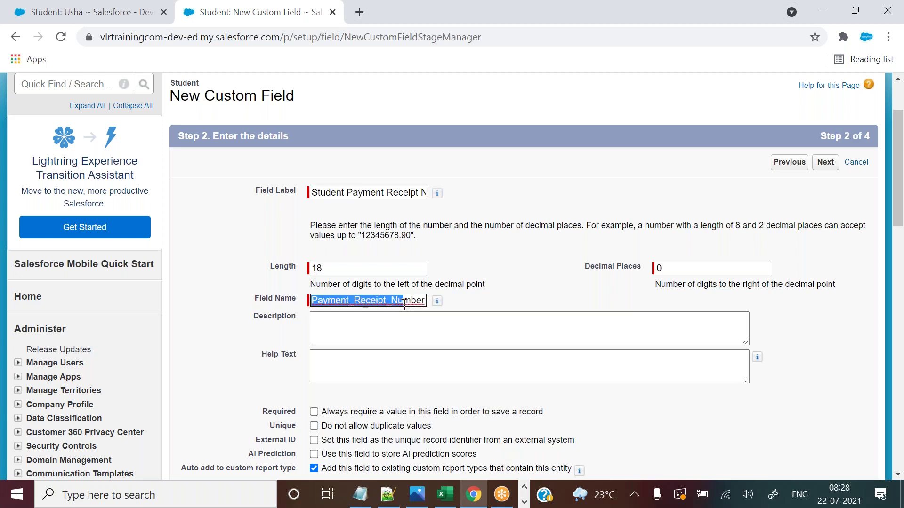
pyautogui.click(549, 301)
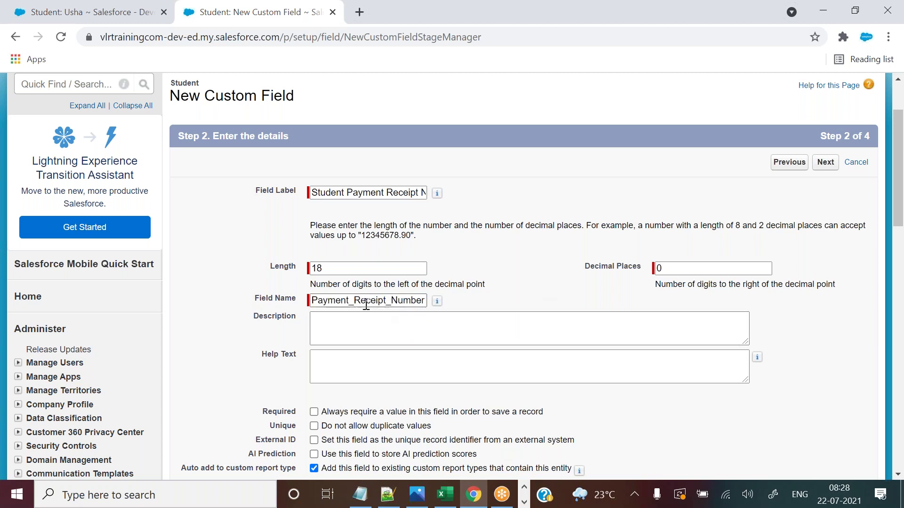
pyautogui.moveTo(386, 302); pyautogui.dragTo(431, 301)
pyautogui.press('BackSpace')
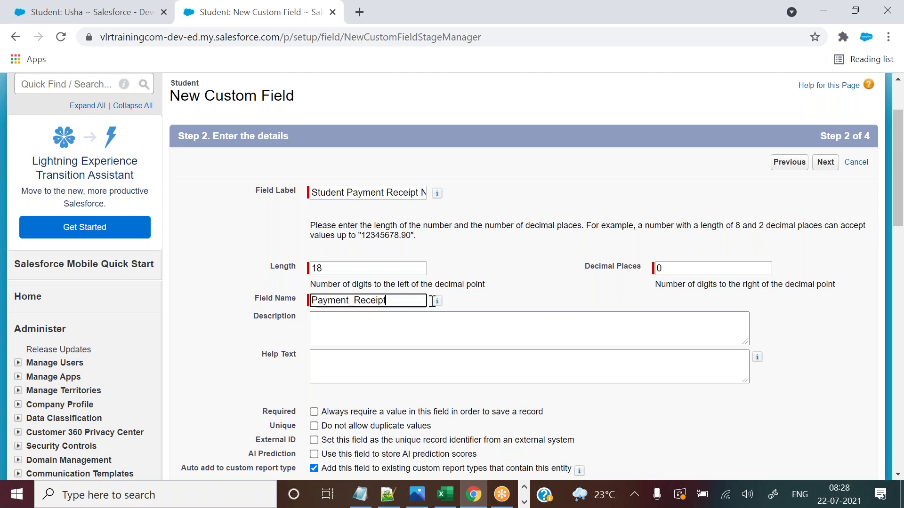
pyautogui.click(533, 295)
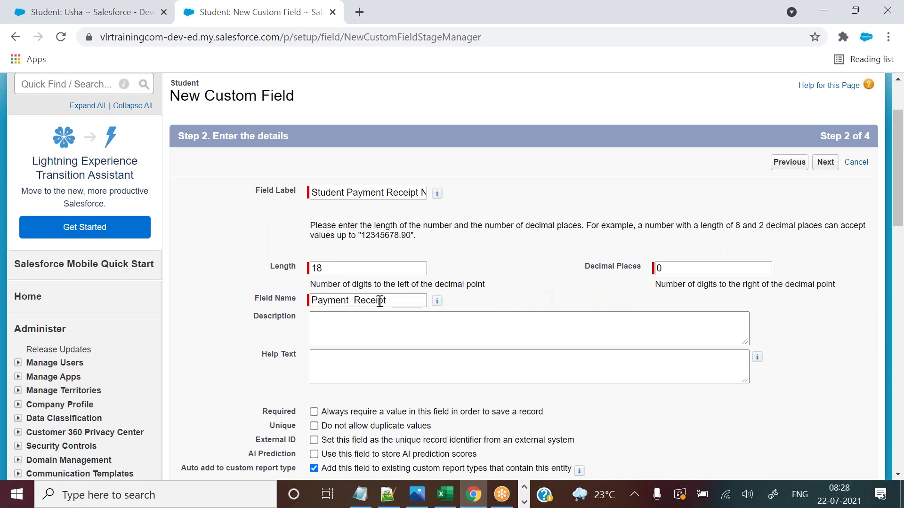
pyautogui.moveTo(398, 305); pyautogui.dragTo(294, 299)
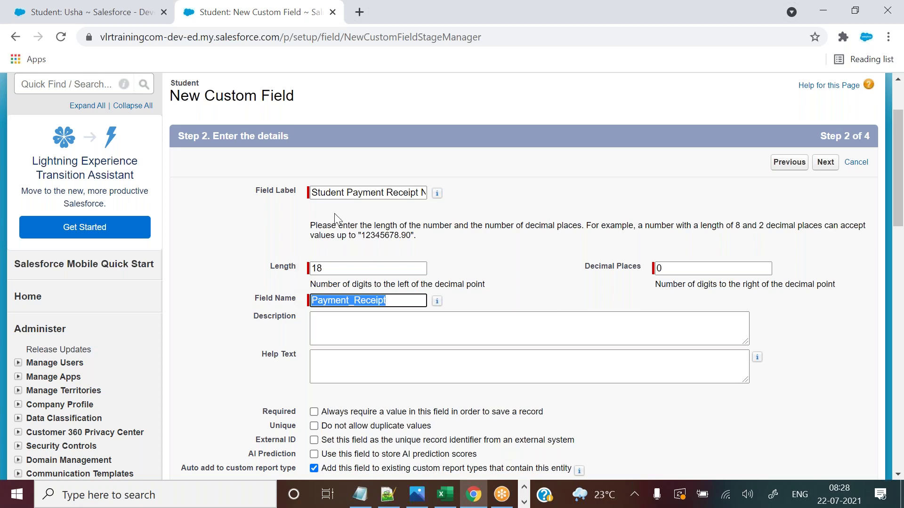
pyautogui.click(515, 225)
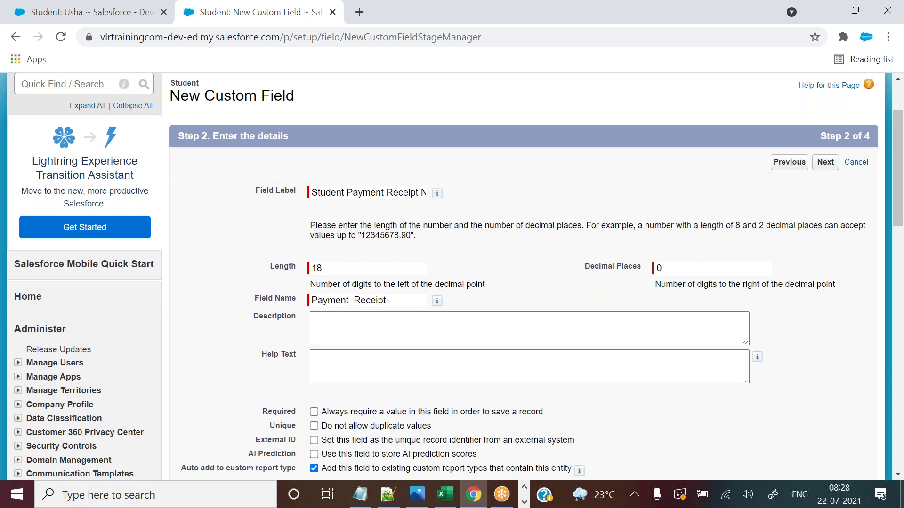
# Tick the Unique option 'Do not allow duplicate values' and proceed to field-level security.
pyautogui.moveTo(897, 144); pyautogui.dragTo(897, 163)
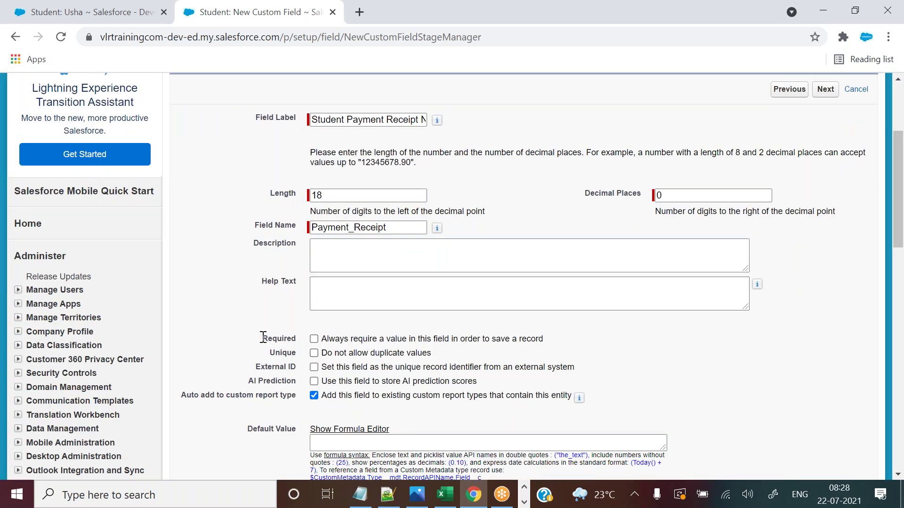
pyautogui.moveTo(266, 350); pyautogui.dragTo(296, 392)
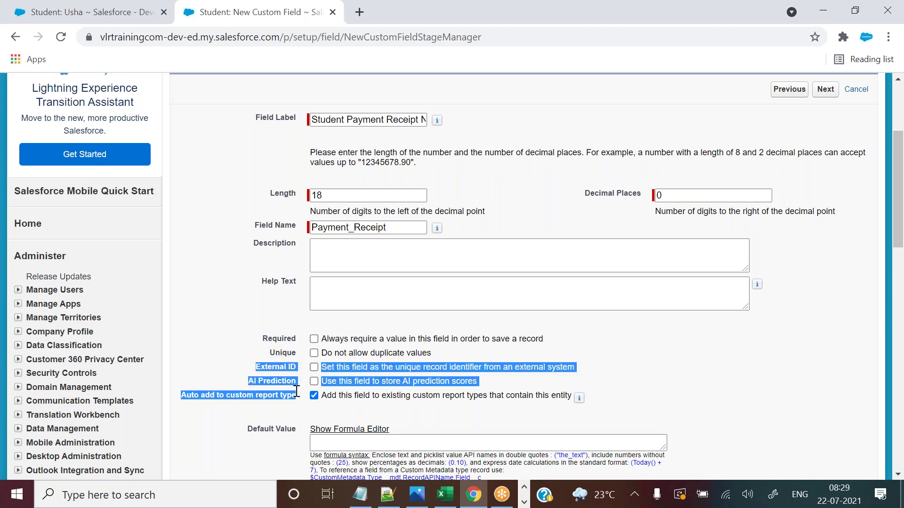
pyautogui.click(731, 340)
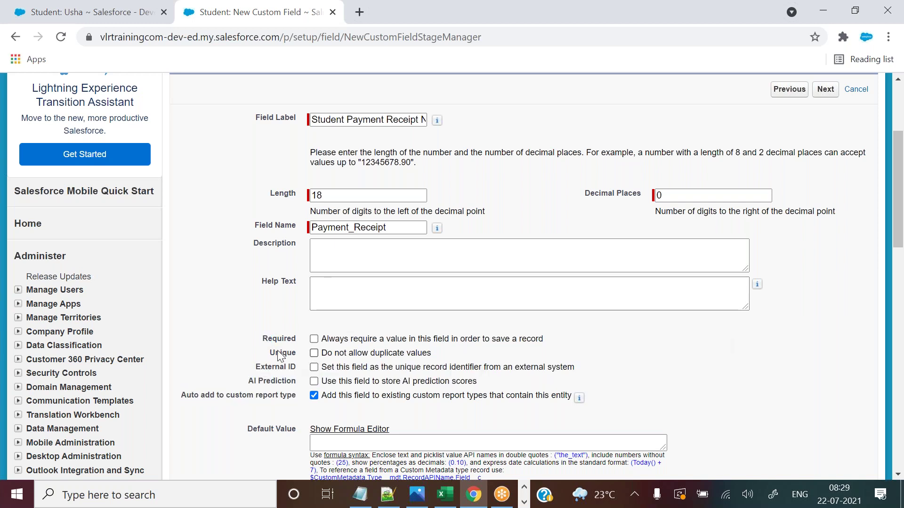
pyautogui.moveTo(258, 337); pyautogui.dragTo(296, 356)
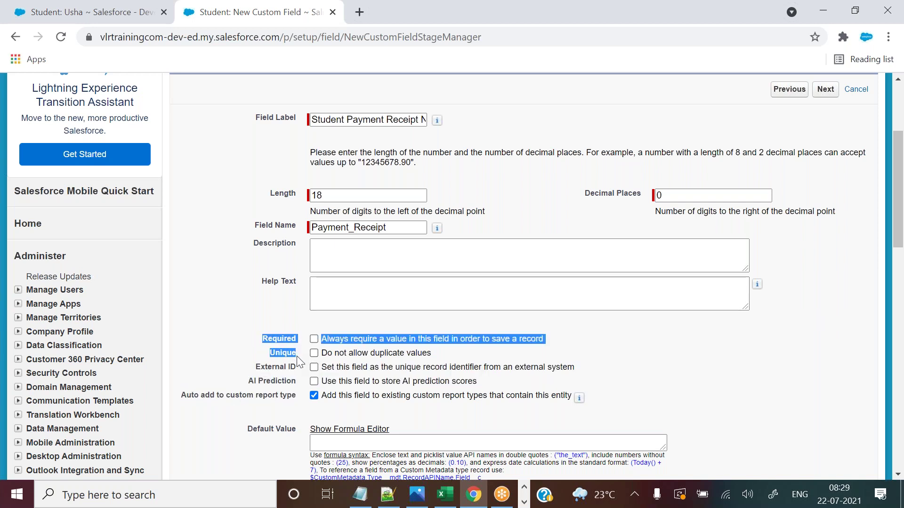
pyautogui.click(630, 339)
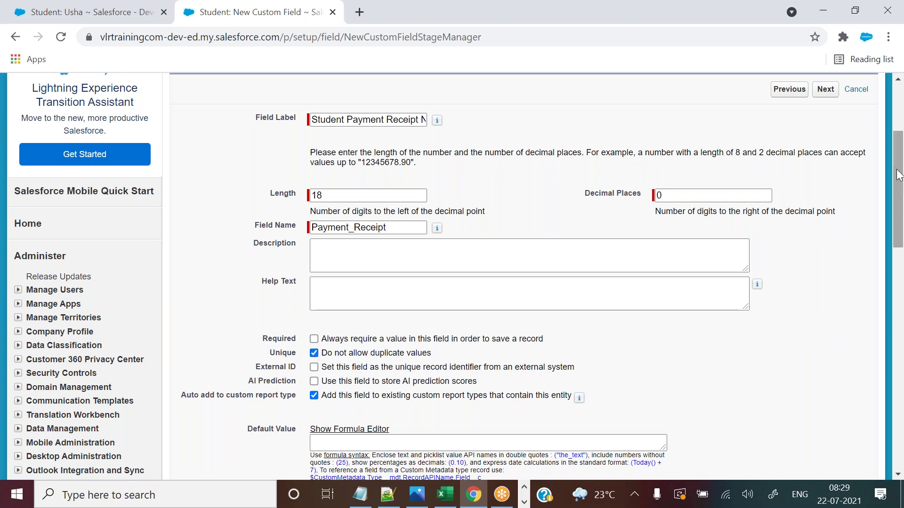
pyautogui.moveTo(898, 178); pyautogui.dragTo(898, 198)
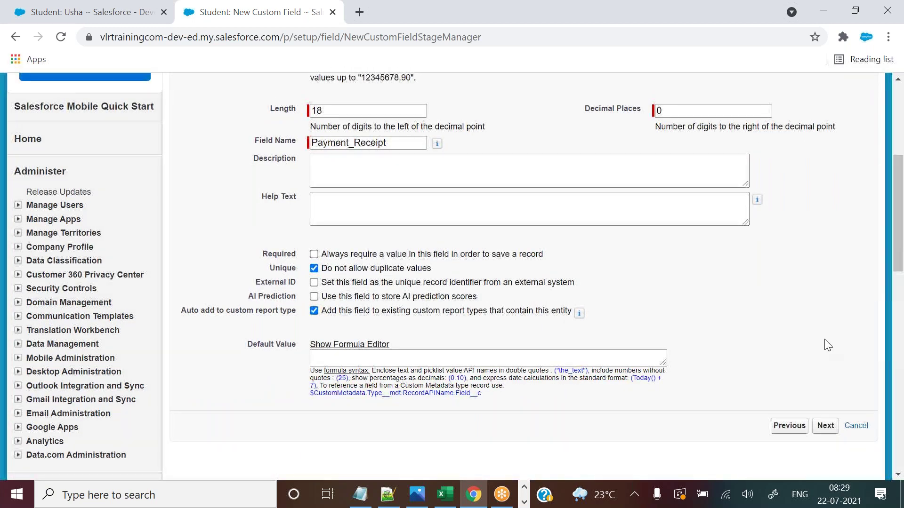
pyautogui.click(823, 426)
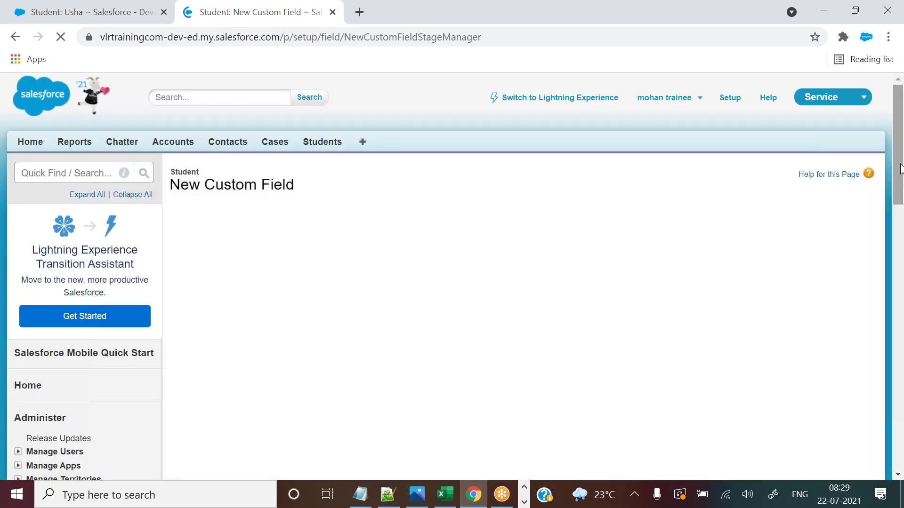
# Accept the default field-level security and page layouts and save the new field.
pyautogui.moveTo(900, 168); pyautogui.dragTo(900, 195)
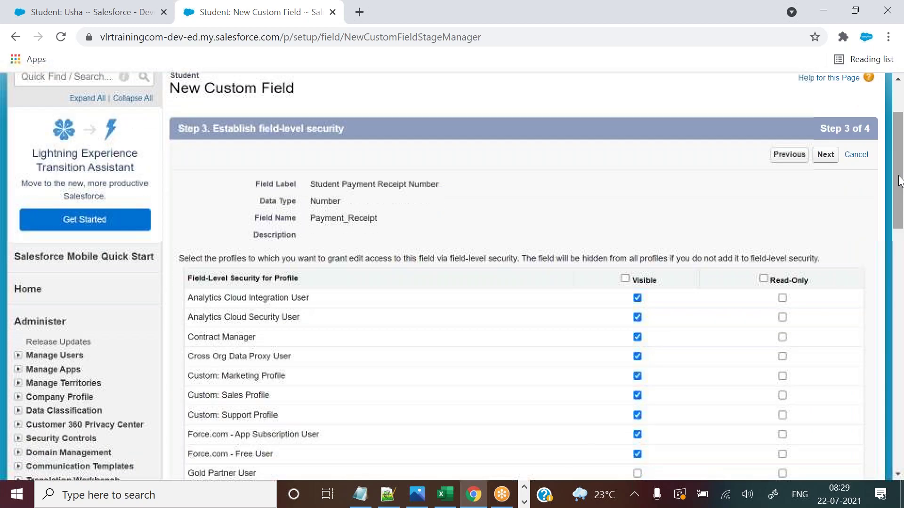
pyautogui.click(825, 155)
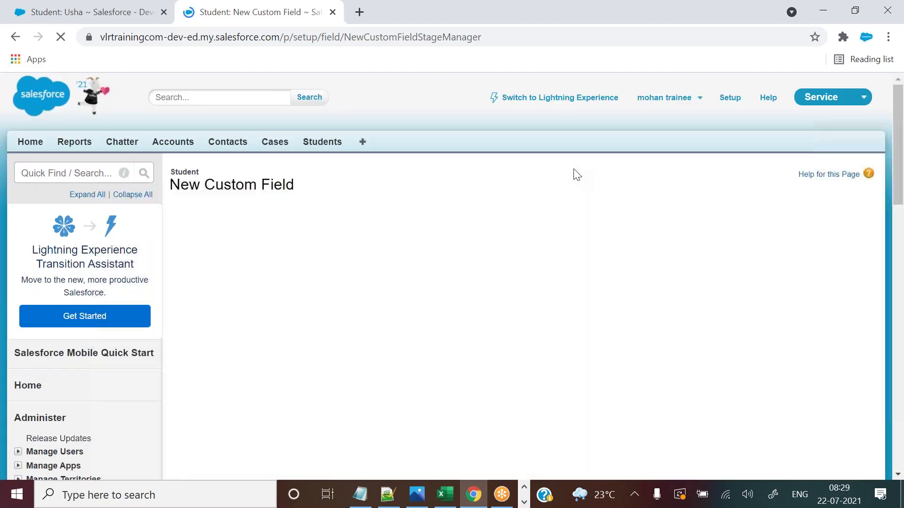
pyautogui.click(822, 250)
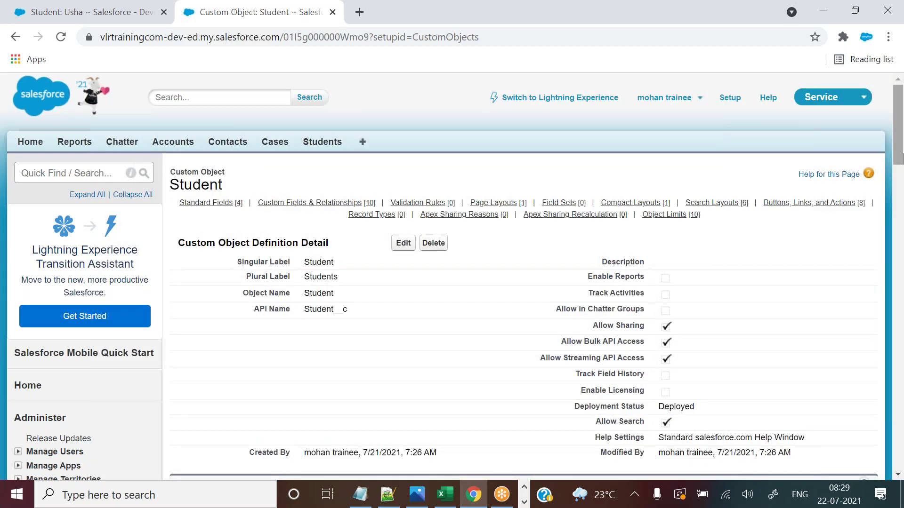
# Check the new list entry: Student Payment Receipt Number, Number(18, 0), Unique.
pyautogui.moveTo(899, 108); pyautogui.dragTo(895, 188)
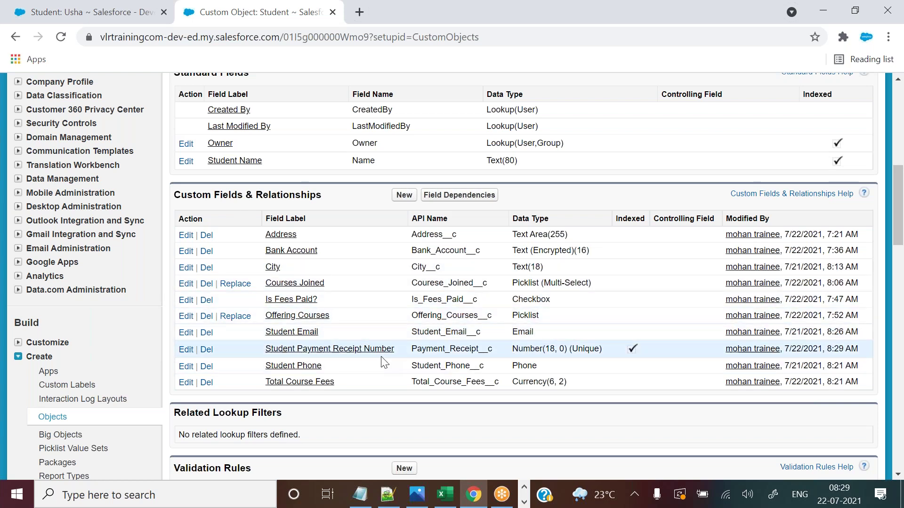
pyautogui.moveTo(396, 354); pyautogui.dragTo(265, 352)
pyautogui.doubleClick(438, 351)
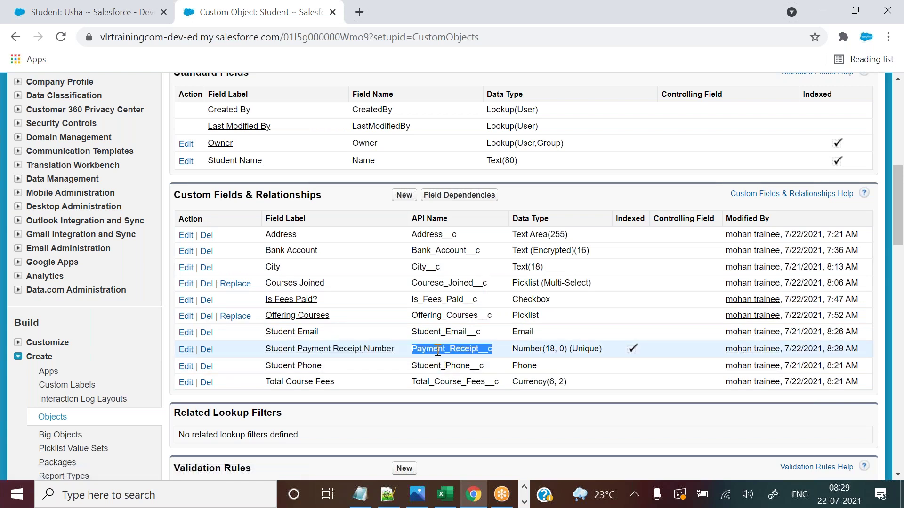
pyautogui.moveTo(515, 349); pyautogui.dragTo(566, 352)
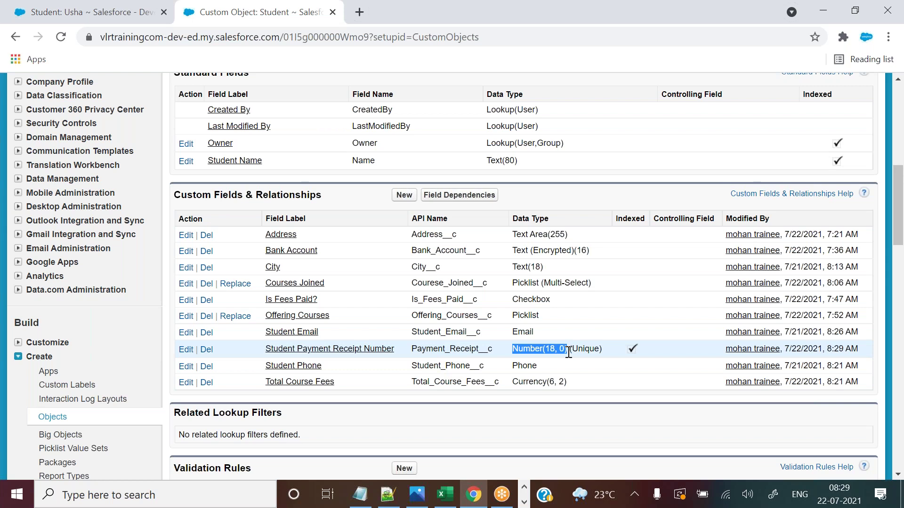
pyautogui.moveTo(569, 353); pyautogui.dragTo(614, 345)
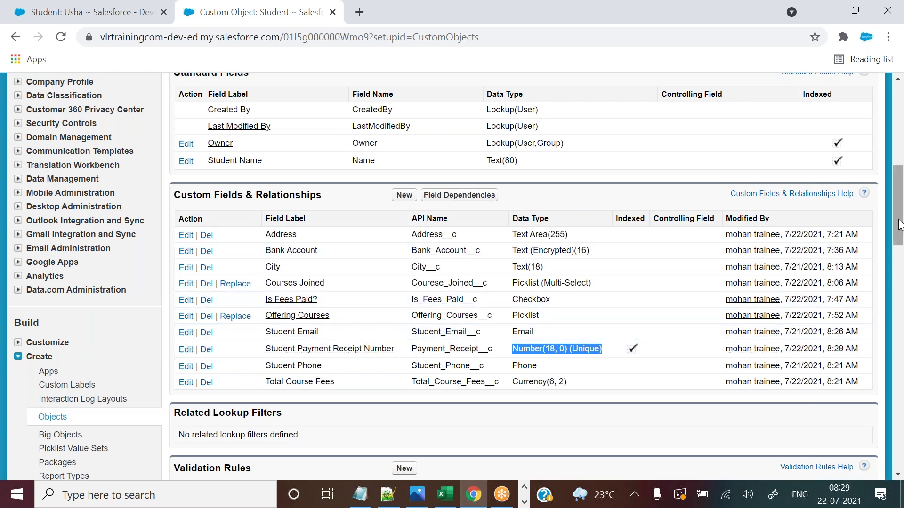
pyautogui.click(108, 4)
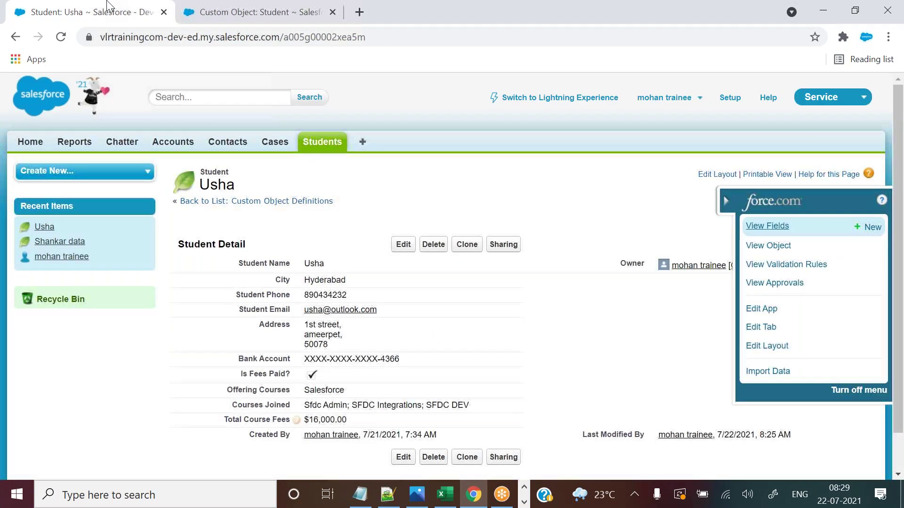
# Reload the student record, enter 1,111 as its Student Payment Receipt Number, and save.
pyautogui.click(61, 38)
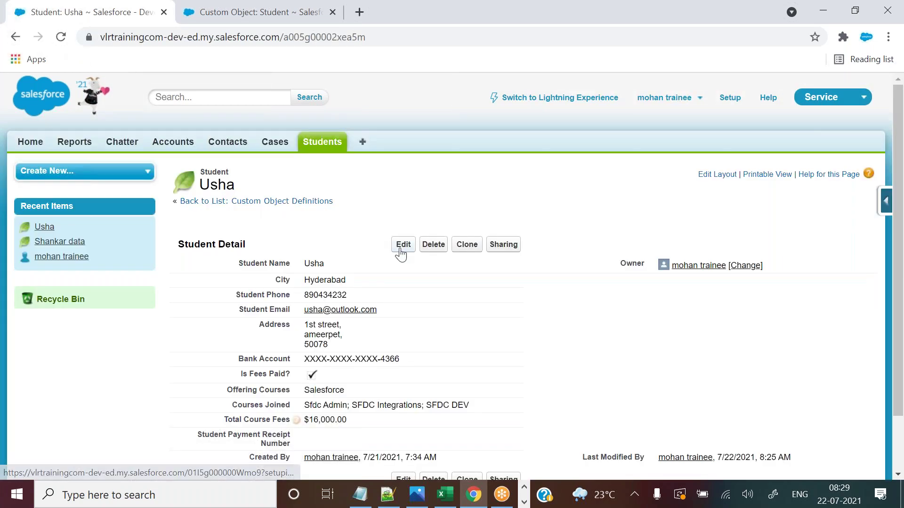
pyautogui.click(403, 243)
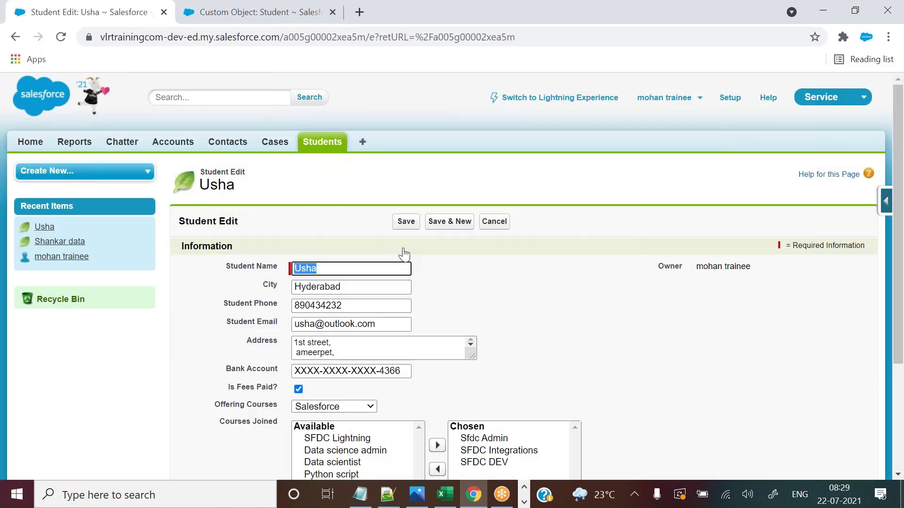
pyautogui.moveTo(899, 128); pyautogui.dragTo(900, 263)
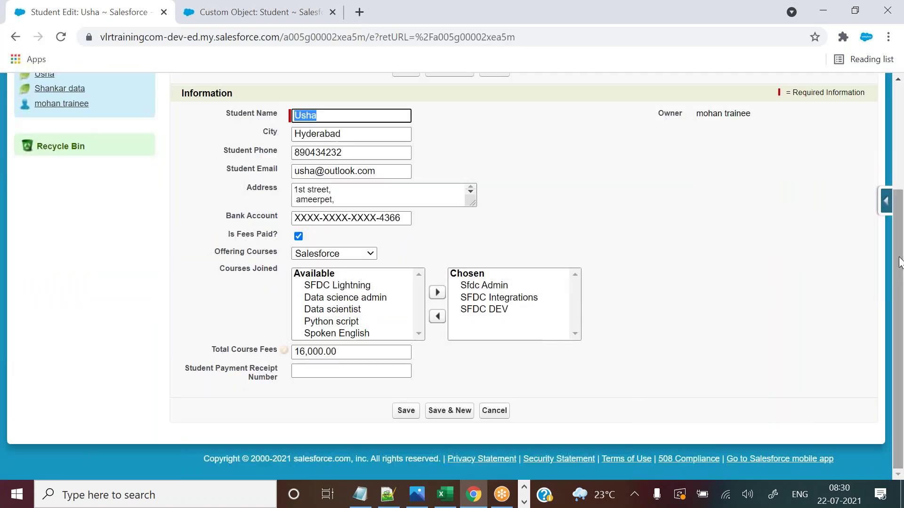
pyautogui.click(184, 372)
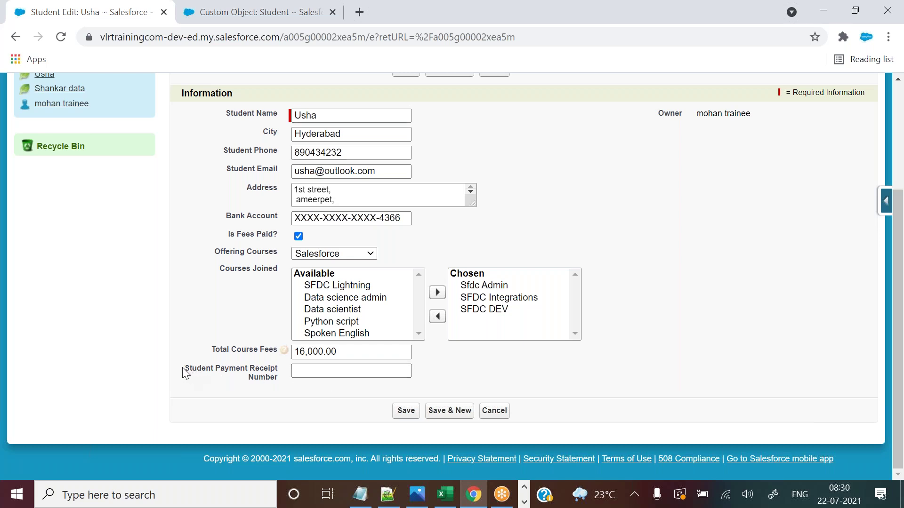
pyautogui.click(330, 370)
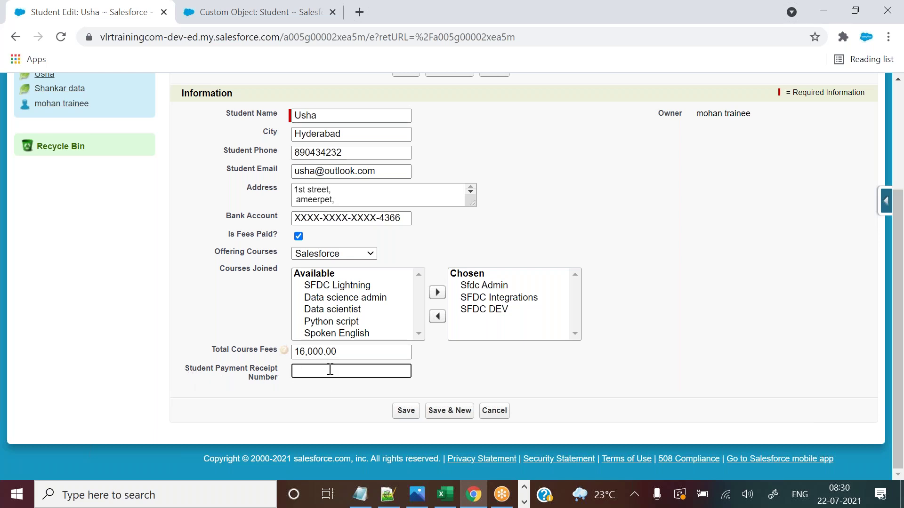
pyautogui.write('12344566')
pyautogui.moveTo(339, 370); pyautogui.dragTo(295, 370)
pyautogui.write('1111')
pyautogui.click(395, 414)
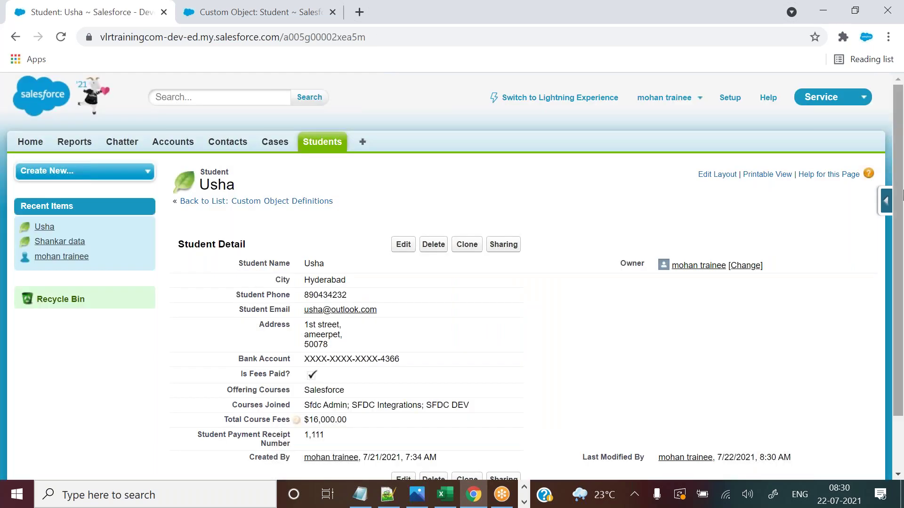
pyautogui.scroll(-1, 344, 348)
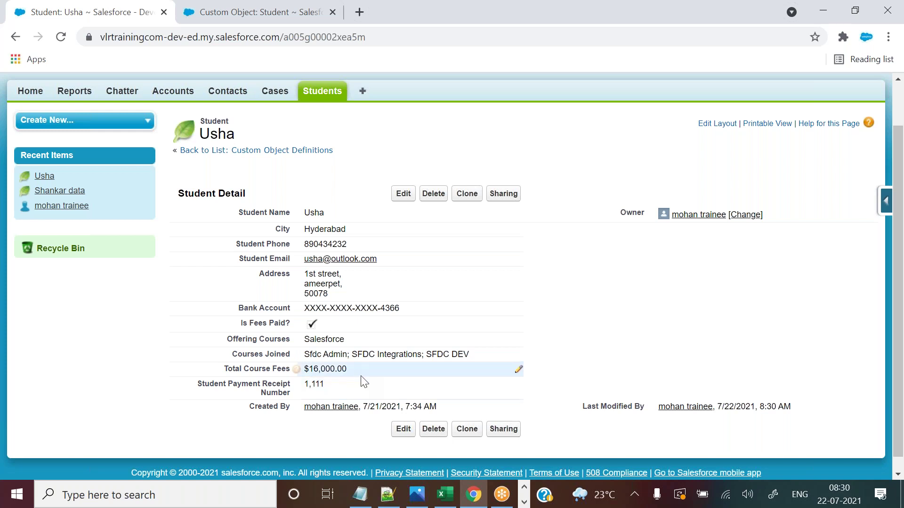
# Open the Students list in a new browser tab and open the other recent student's record.
pyautogui.rightClick(324, 95)
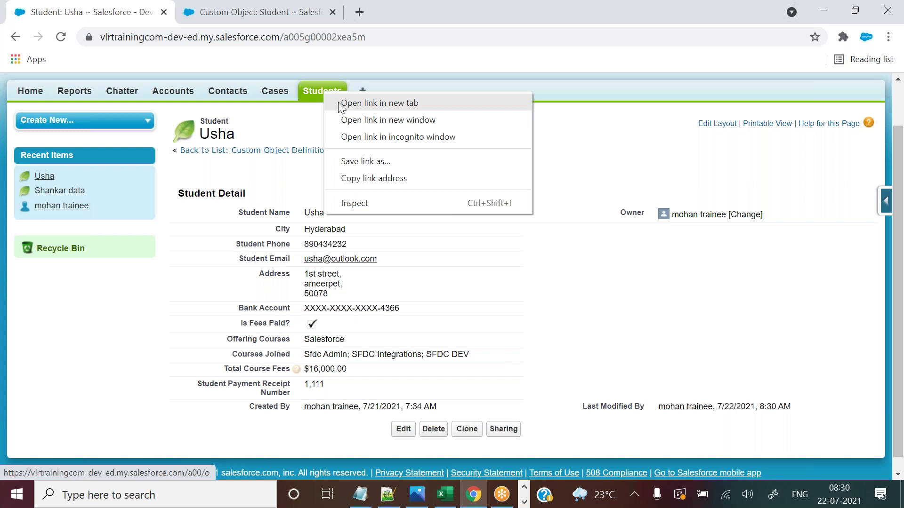
pyautogui.click(339, 102)
pyautogui.moveTo(424, 12); pyautogui.dragTo(259, 11)
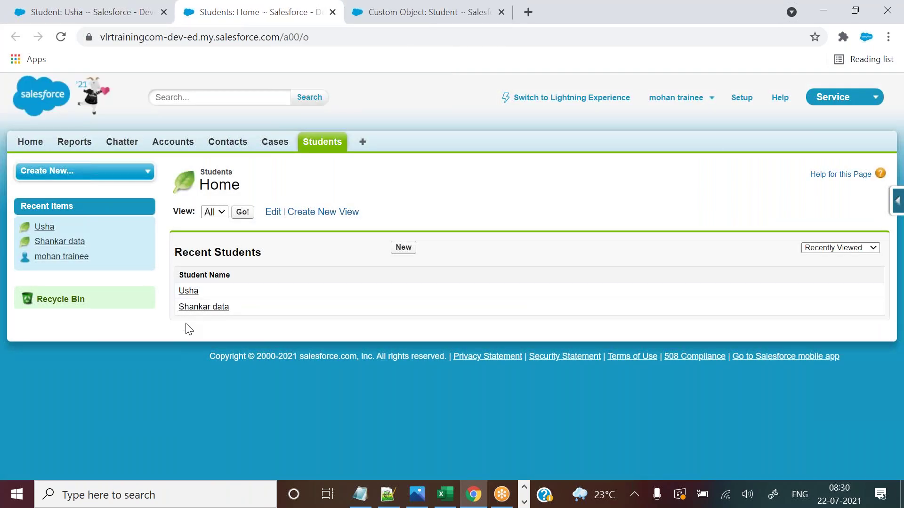
pyautogui.click(204, 307)
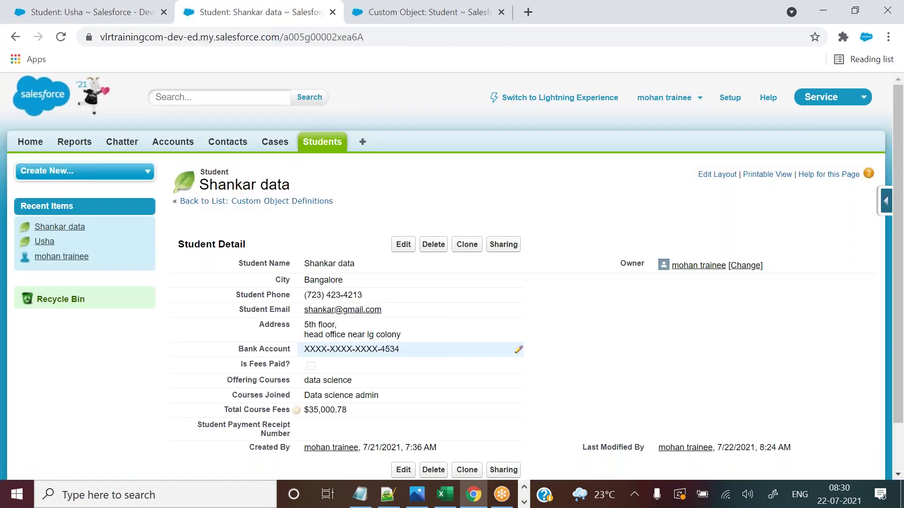
# Enter 1,111 as this student's receipt number and save to test uniqueness.
pyautogui.doubleClick(347, 429)
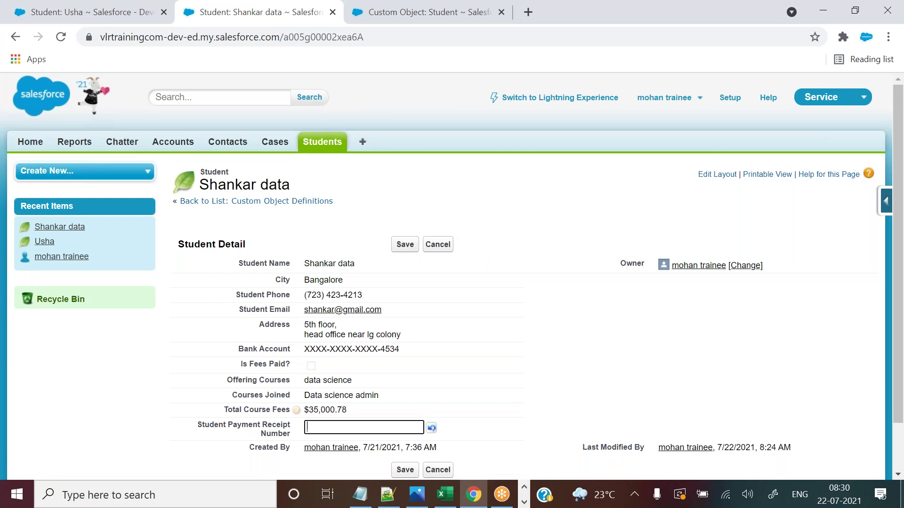
pyautogui.write('1')
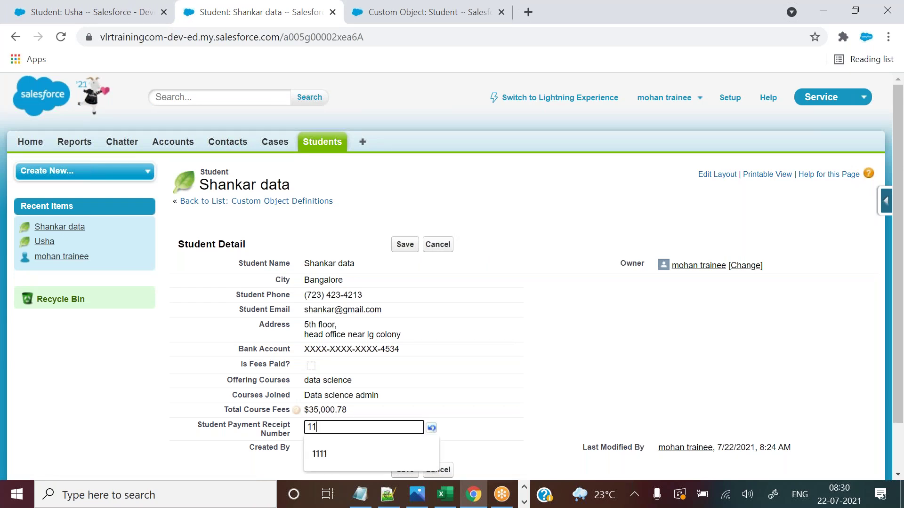
pyautogui.write(',111')
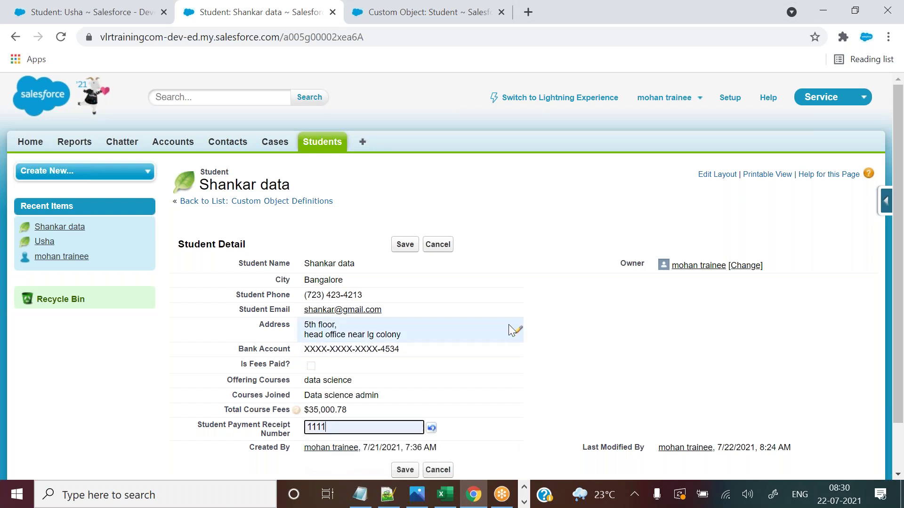
pyautogui.click(108, 5)
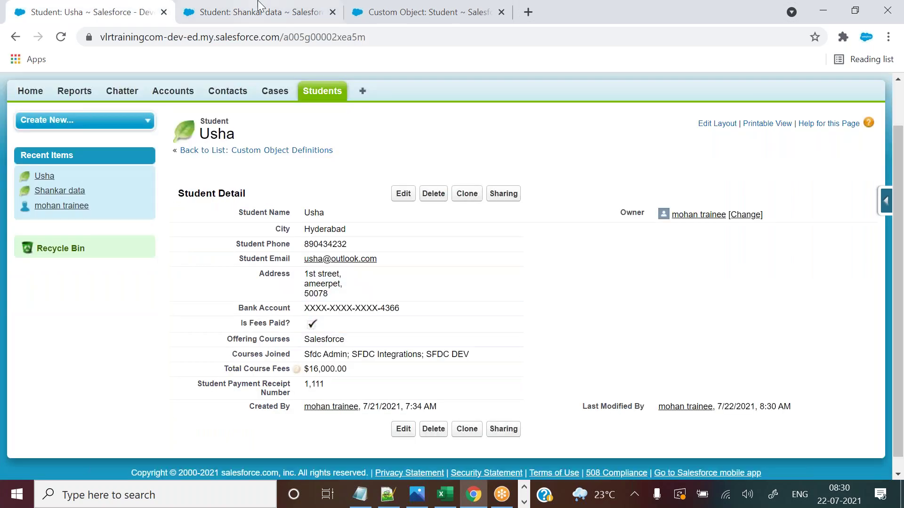
pyautogui.click(261, 7)
pyautogui.click(405, 245)
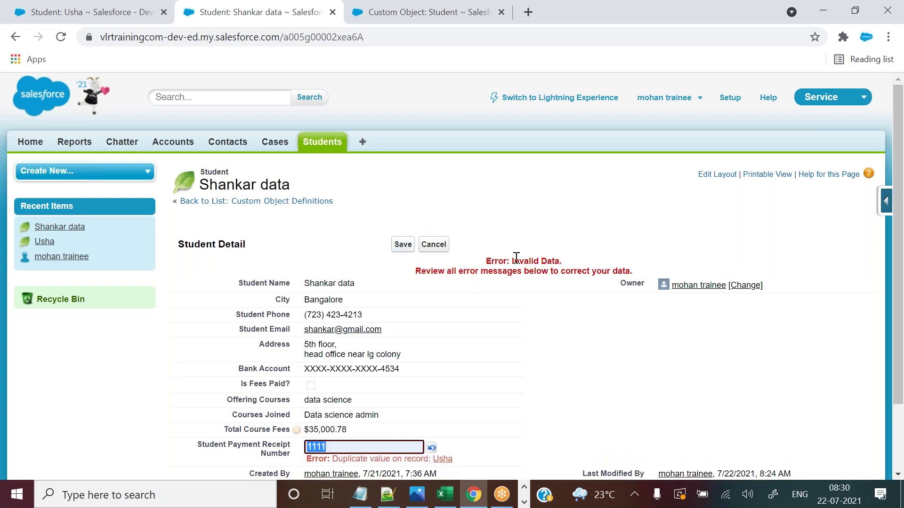
# Review the Invalid Data banner and the duplicate value error on the student record.
pyautogui.scroll(-1, 900, 159)
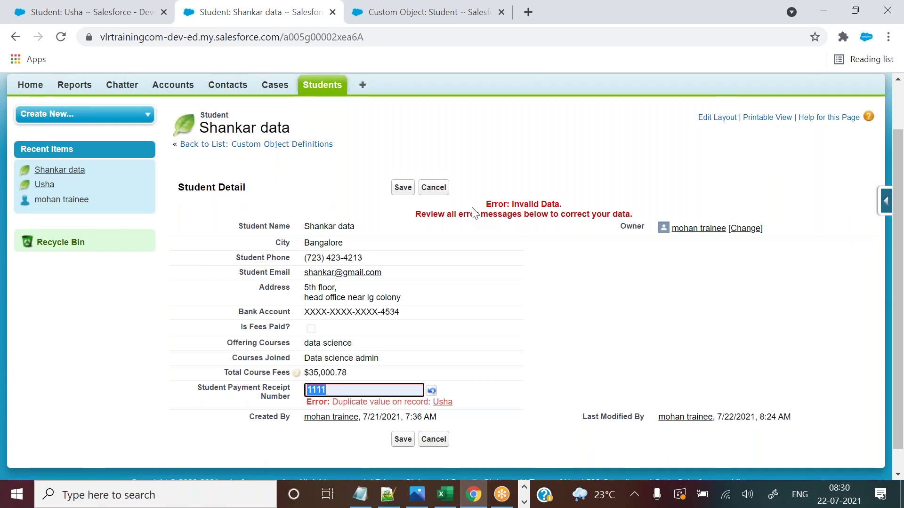
pyautogui.click(487, 208)
pyautogui.moveTo(575, 196); pyautogui.dragTo(575, 206)
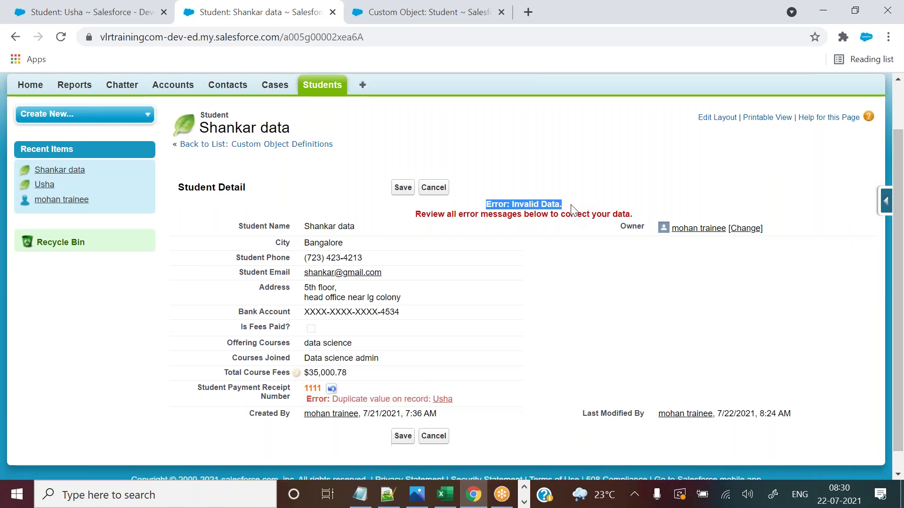
pyautogui.click(414, 218)
pyautogui.moveTo(413, 218); pyautogui.dragTo(634, 216)
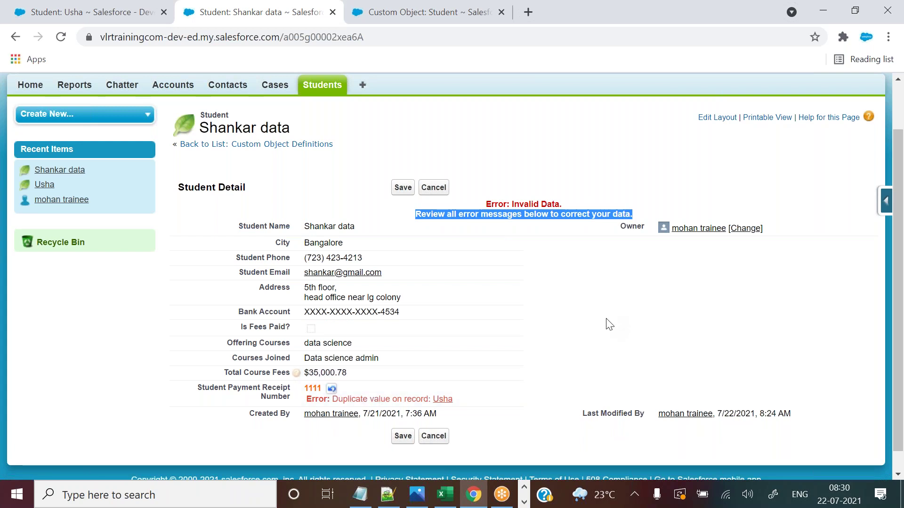
pyautogui.click(565, 209)
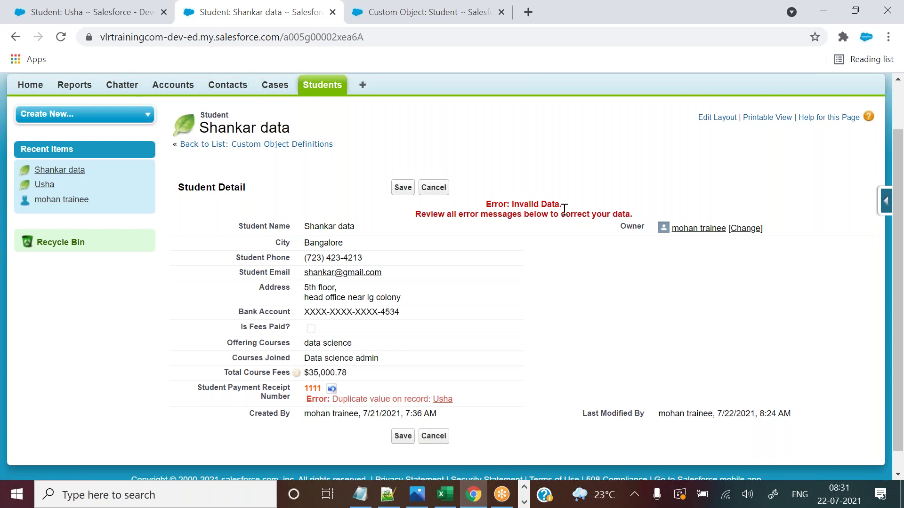
pyautogui.moveTo(417, 212); pyautogui.dragTo(498, 221)
pyautogui.click(597, 211)
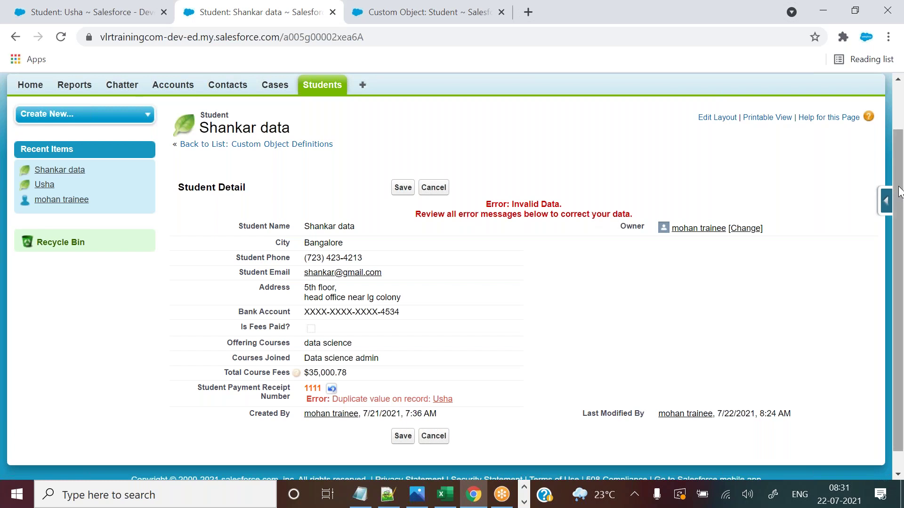
pyautogui.scroll(-1, 615, 333)
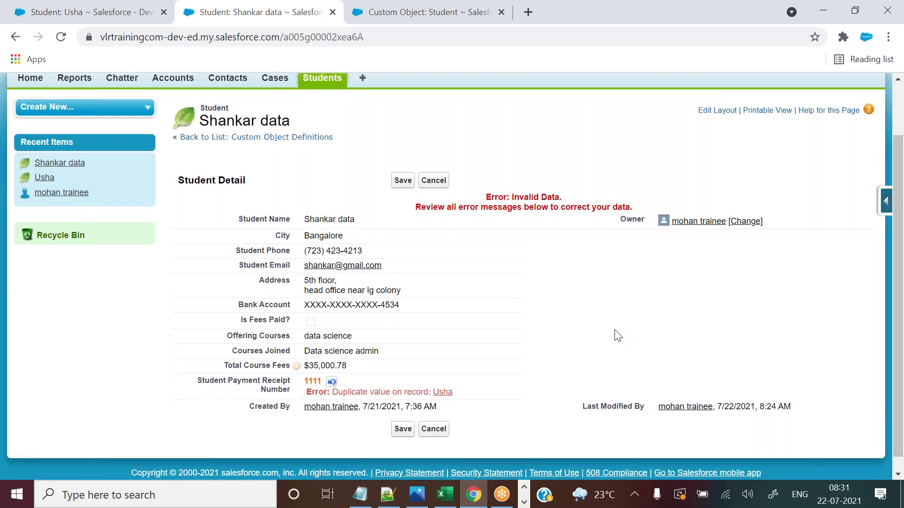
pyautogui.moveTo(333, 391); pyautogui.dragTo(429, 392)
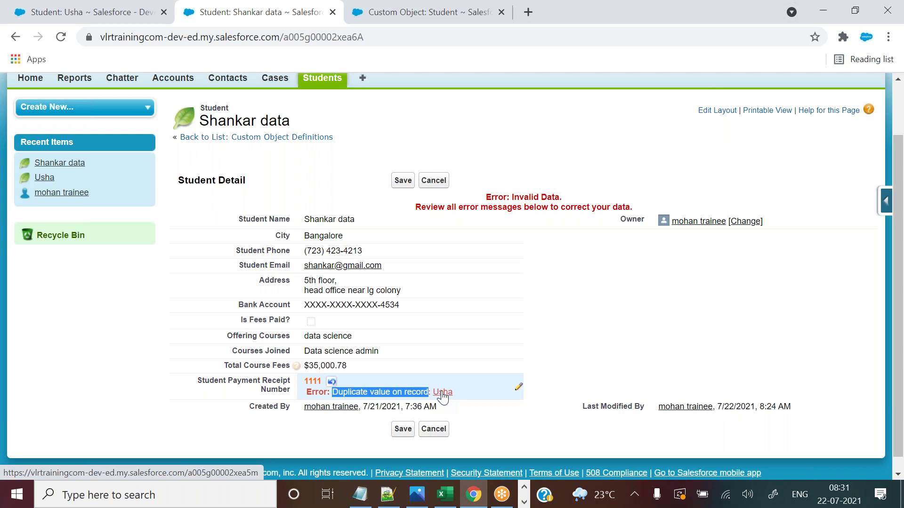
# Compare the error with the record already using 1111 and the receipt field's Number, Unique type.
pyautogui.click(104, 15)
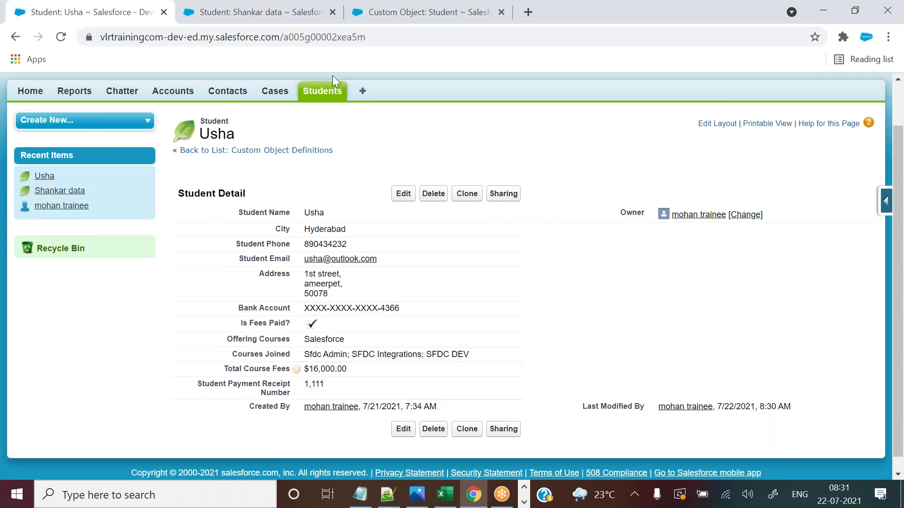
pyautogui.click(279, 6)
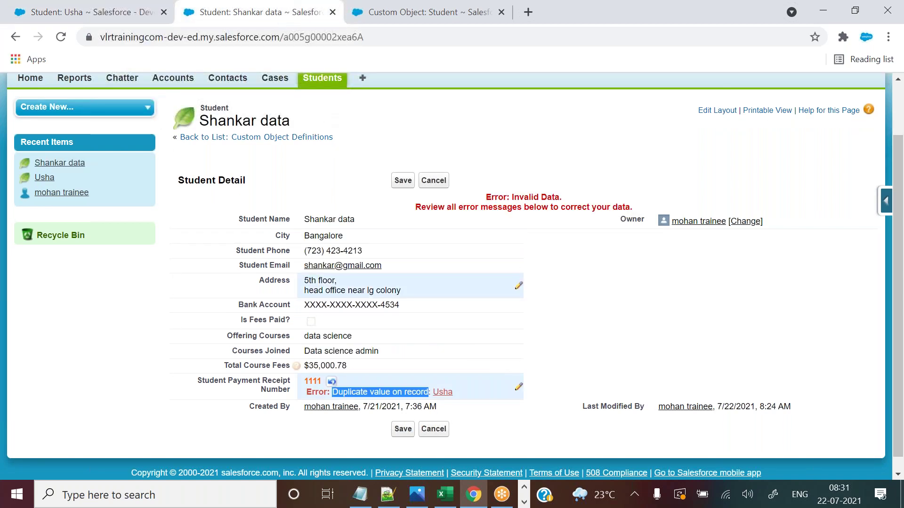
pyautogui.click(442, 14)
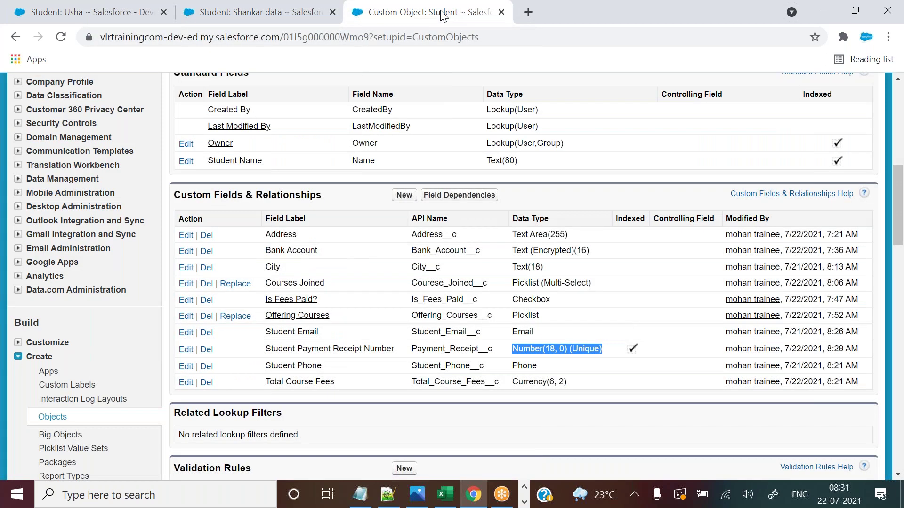
pyautogui.click(250, 6)
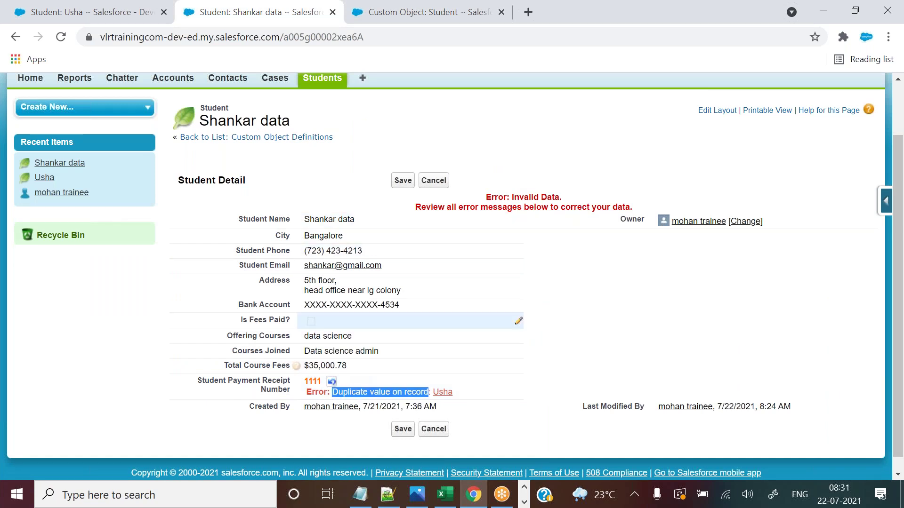
pyautogui.click(397, 13)
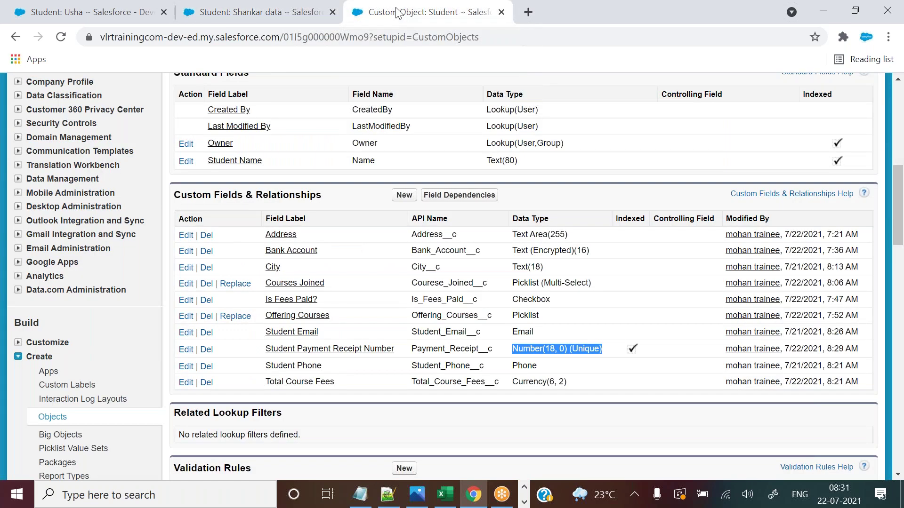
pyautogui.doubleClick(526, 349)
pyautogui.moveTo(570, 348); pyautogui.dragTo(602, 352)
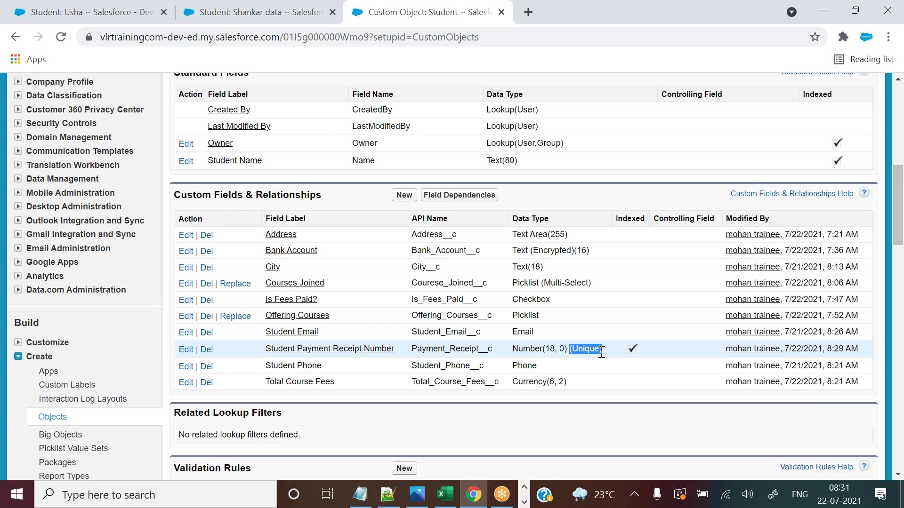
pyautogui.click(242, 7)
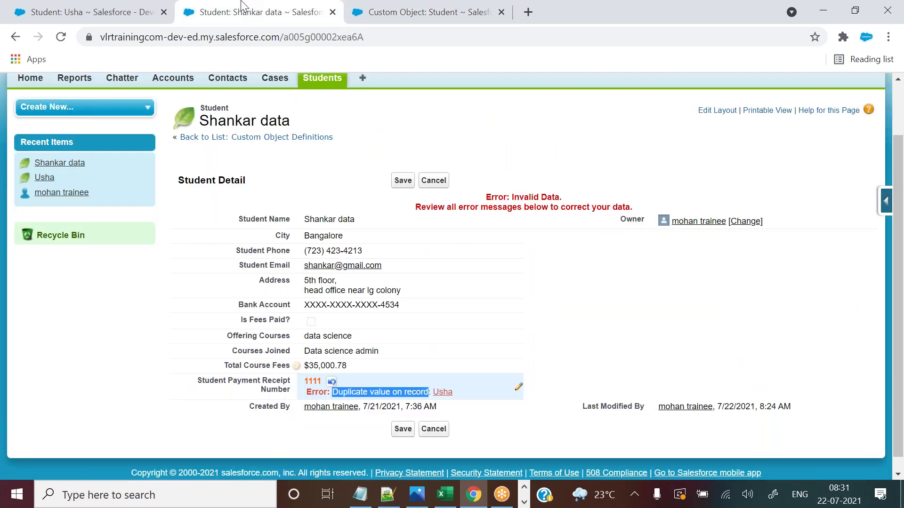
pyautogui.click(359, 113)
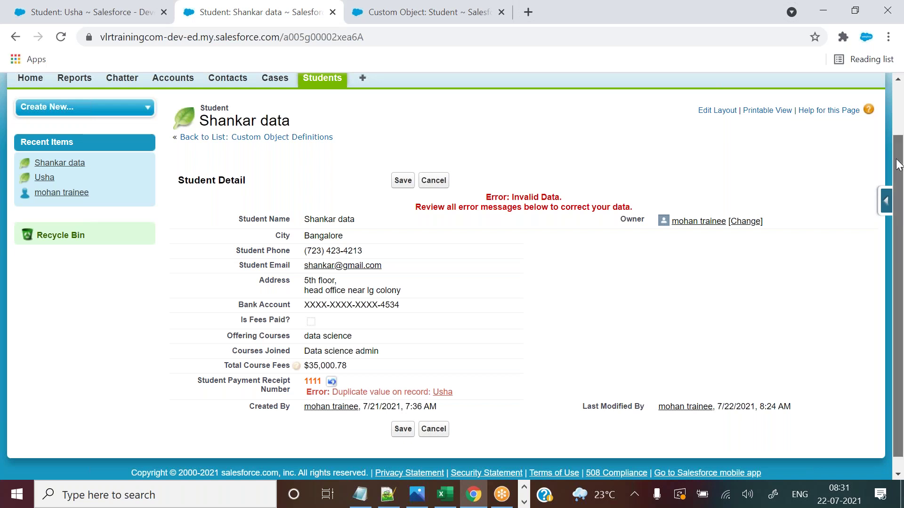
pyautogui.scroll(1, 898, 164)
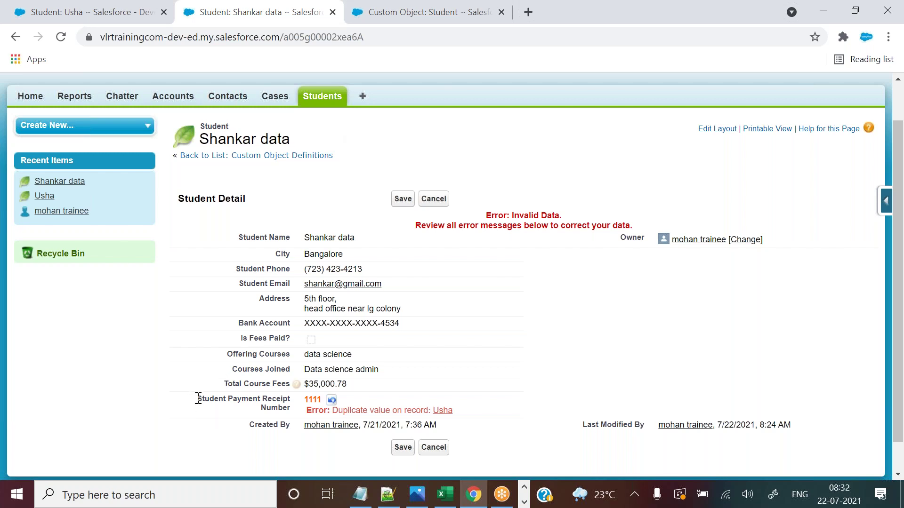
# Point out the Student Payment Receipt Number label, then open Contacts home in a new tab.
pyautogui.moveTo(199, 400); pyautogui.dragTo(298, 411)
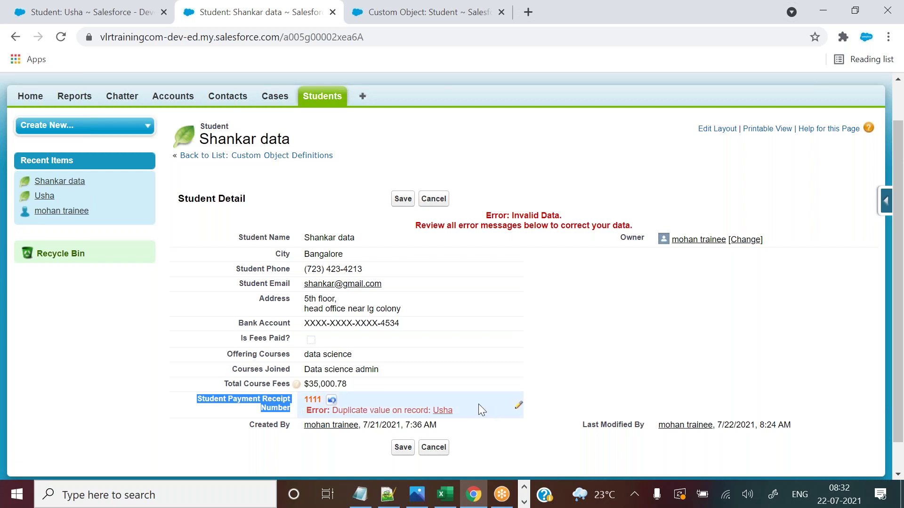
pyautogui.click(263, 406)
pyautogui.moveTo(198, 398); pyautogui.dragTo(292, 409)
pyautogui.click(404, 12)
pyautogui.click(299, 5)
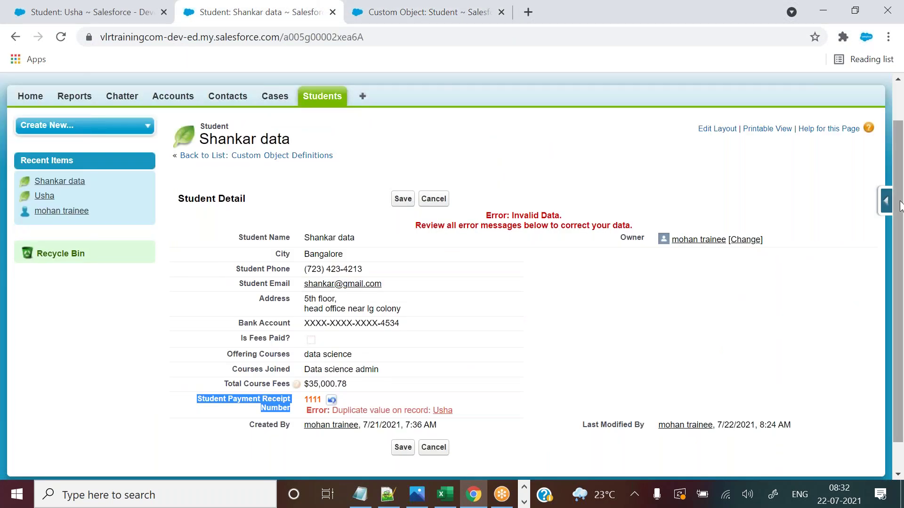
pyautogui.scroll(1, 900, 182)
pyautogui.scroll(1, 899, 181)
pyautogui.click(508, 185)
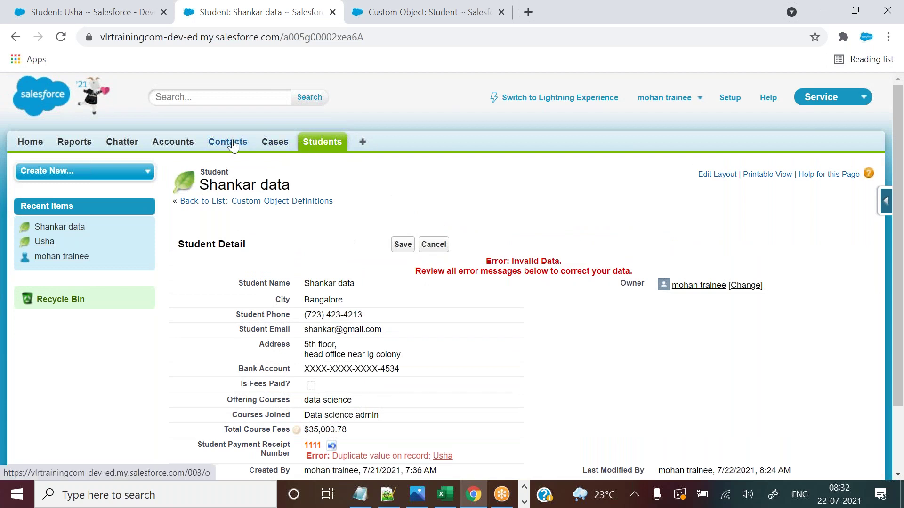
pyautogui.middleClick(233, 146)
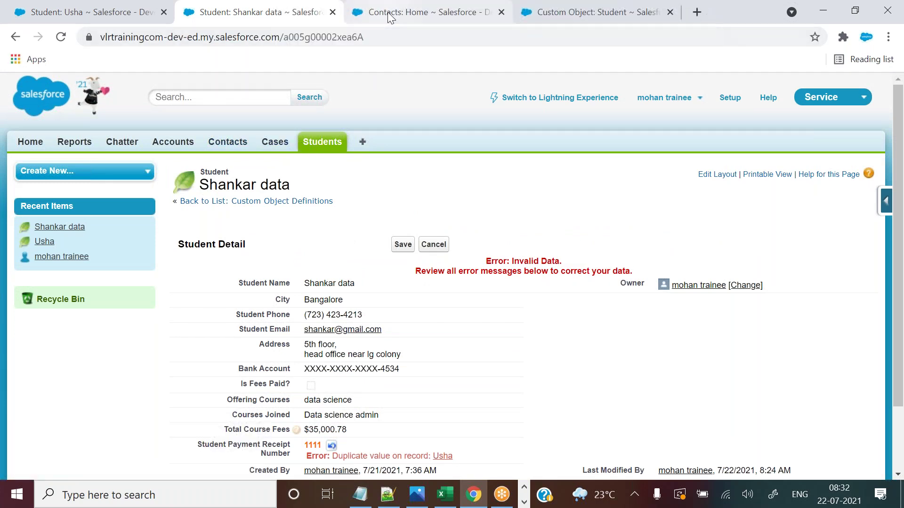
# Start a new contact in the Contacts tab and scroll through the blank Contact Edit form.
pyautogui.click(388, 13)
pyautogui.click(398, 248)
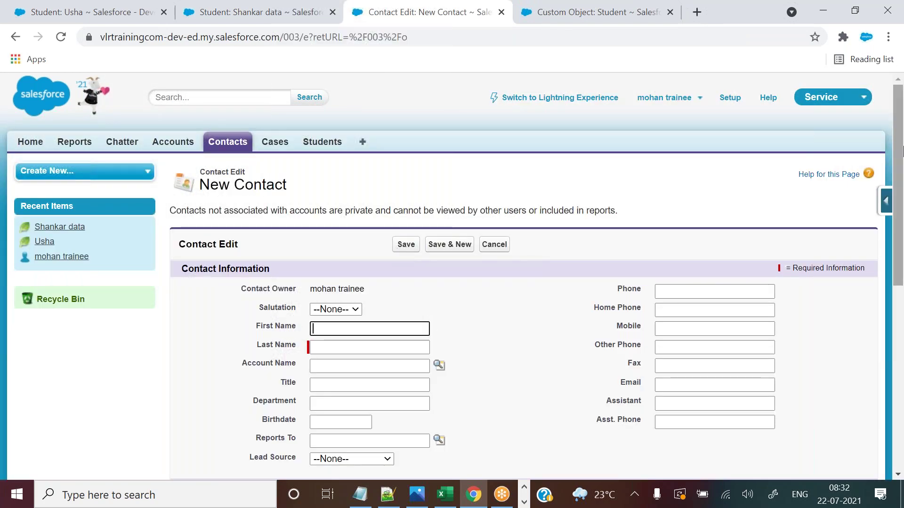
pyautogui.moveTo(900, 138); pyautogui.dragTo(900, 202)
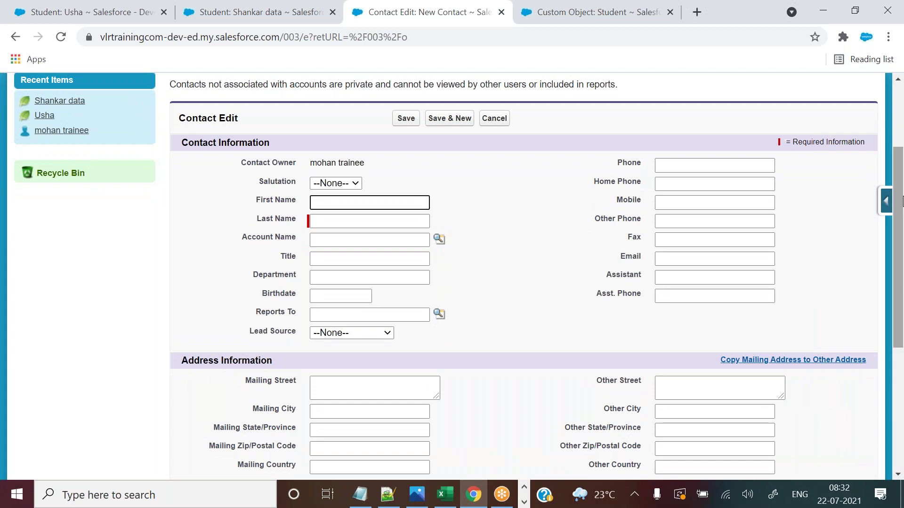
pyautogui.scroll(-1, 612, 123)
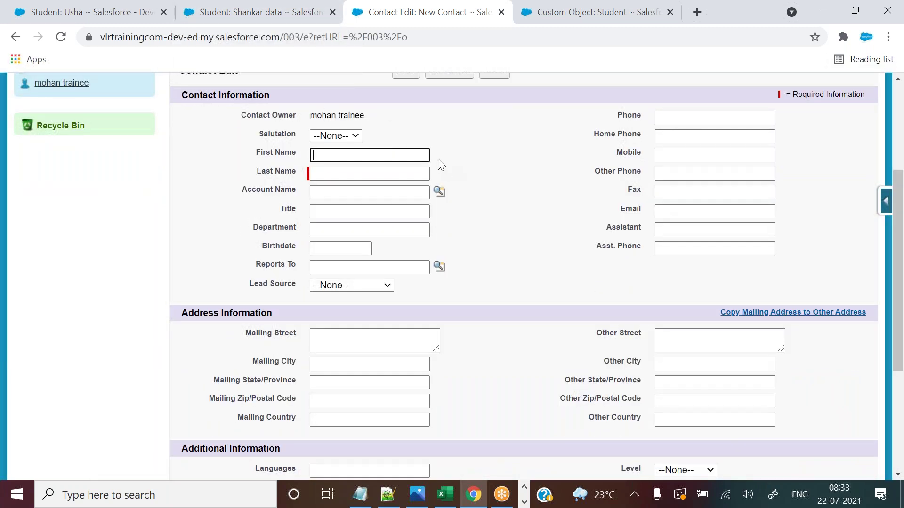
# Go back to the student record and highlight the duplicate value error text.
pyautogui.click(213, 5)
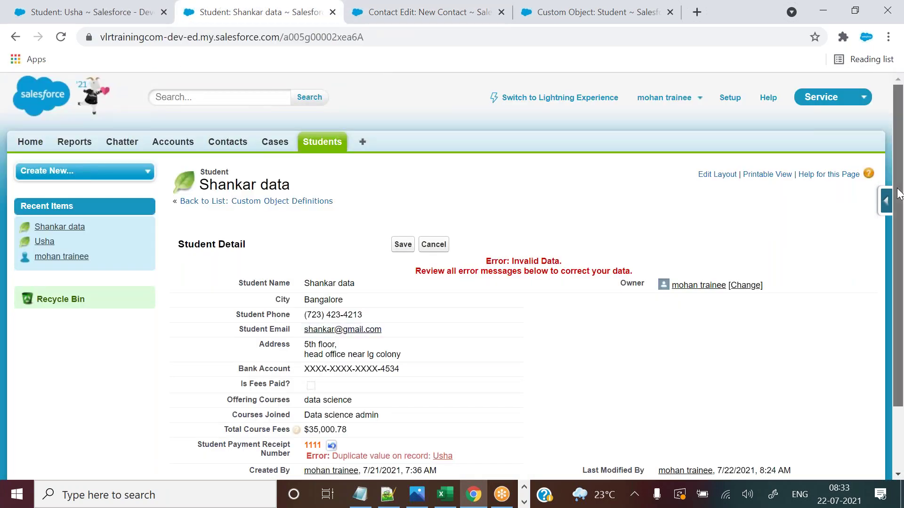
pyautogui.scroll(-1, 348, 388)
pyautogui.moveTo(314, 403); pyautogui.dragTo(421, 406)
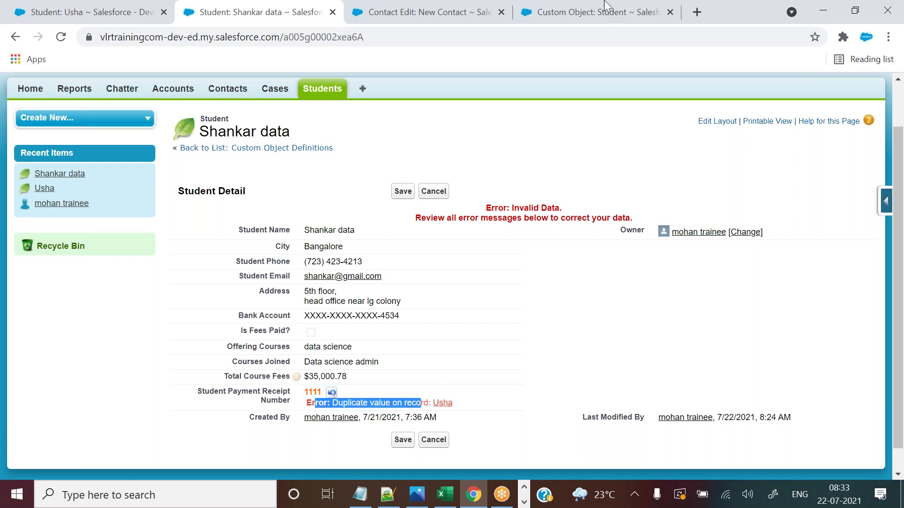
# Highlight the receipt field's Payment_Receipt API name and Number data type in the Student fields list.
pyautogui.click(589, 12)
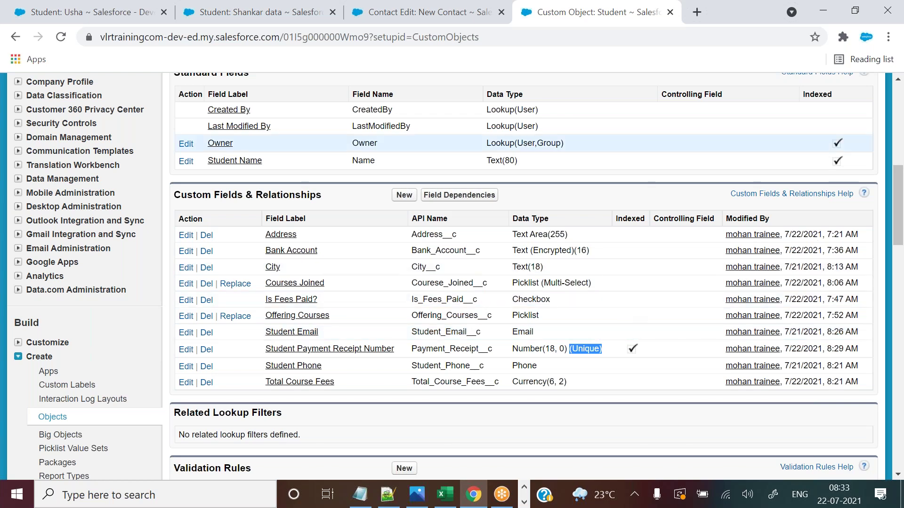
pyautogui.click(254, 12)
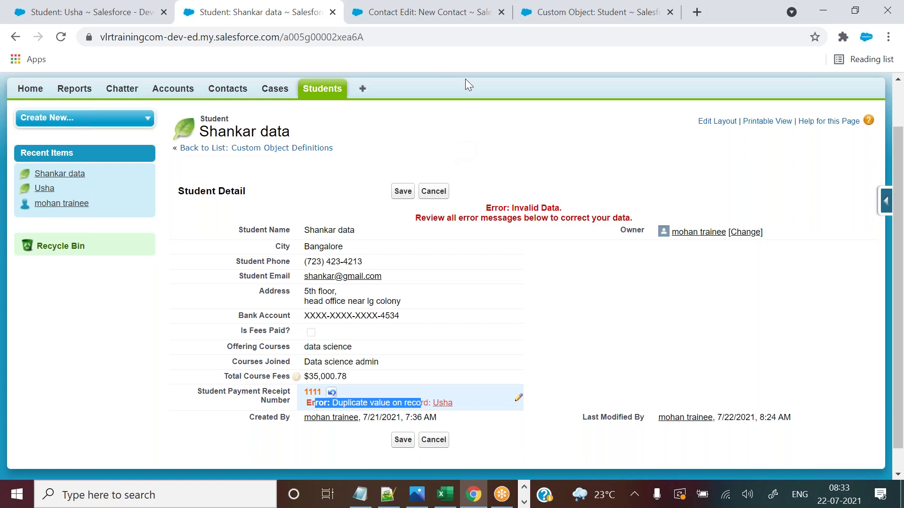
pyautogui.click(588, 12)
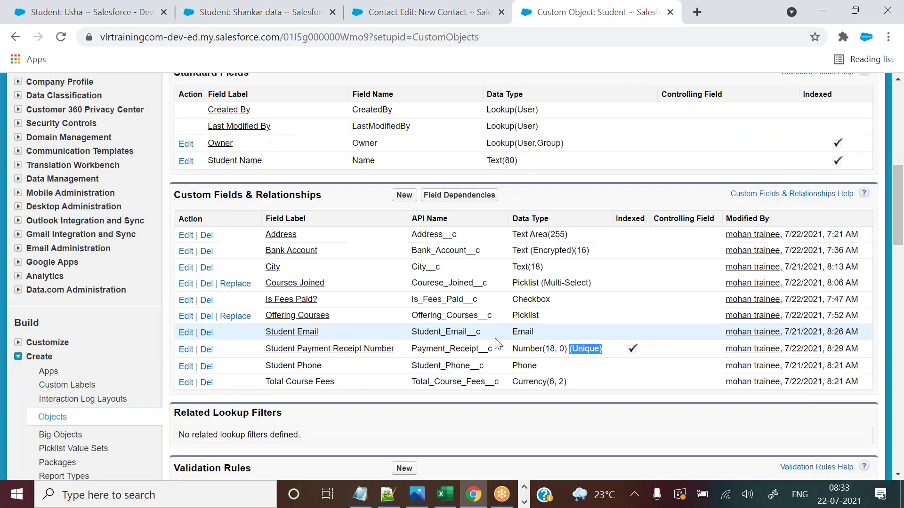
pyautogui.click(413, 353)
pyautogui.moveTo(413, 354); pyautogui.dragTo(617, 353)
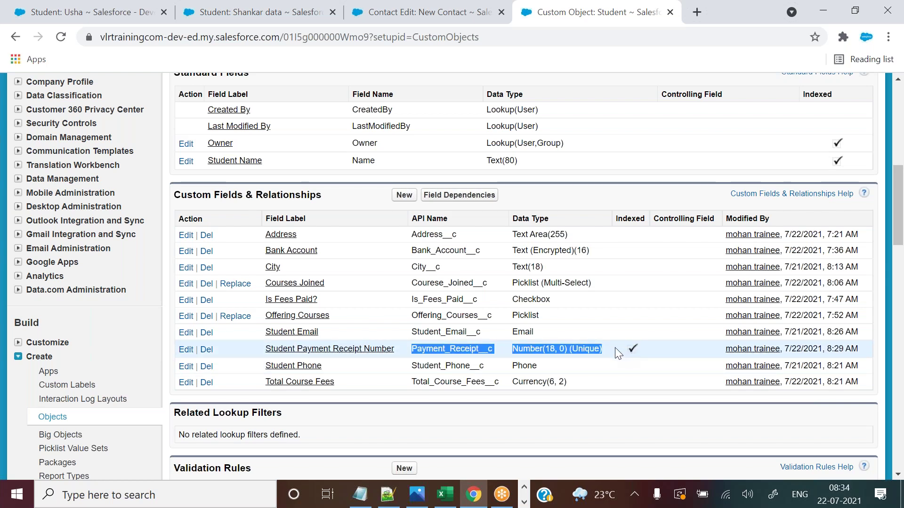
# Highlight the error summary on the student record, then open the receipt field's edit page.
pyautogui.click(386, 12)
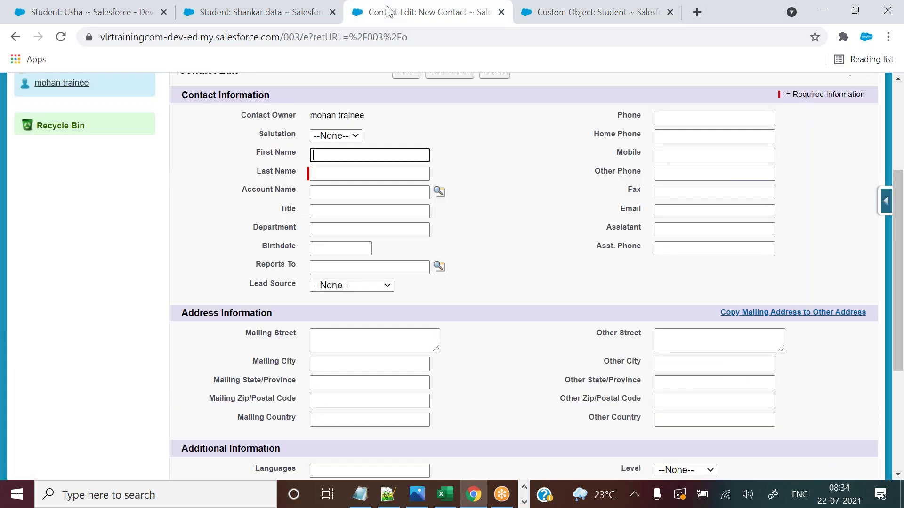
pyautogui.click(248, 12)
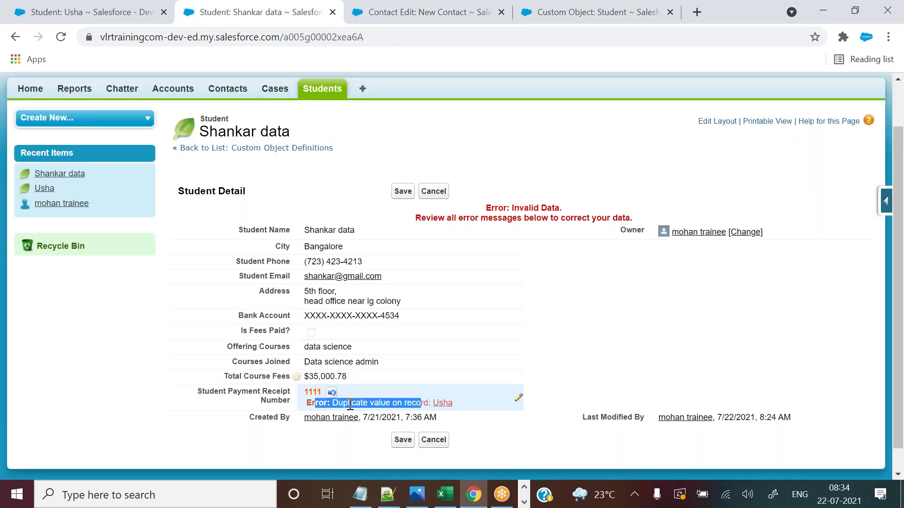
pyautogui.moveTo(426, 218); pyautogui.dragTo(644, 221)
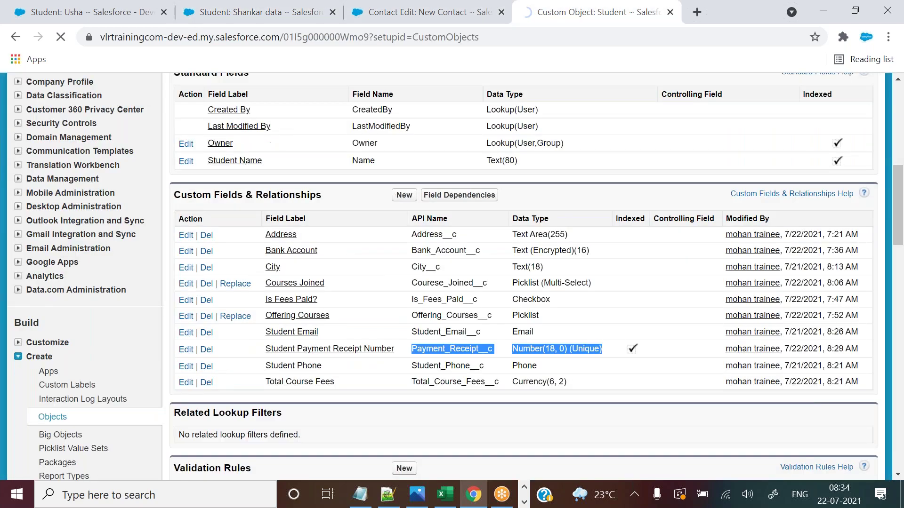
pyautogui.click(186, 346)
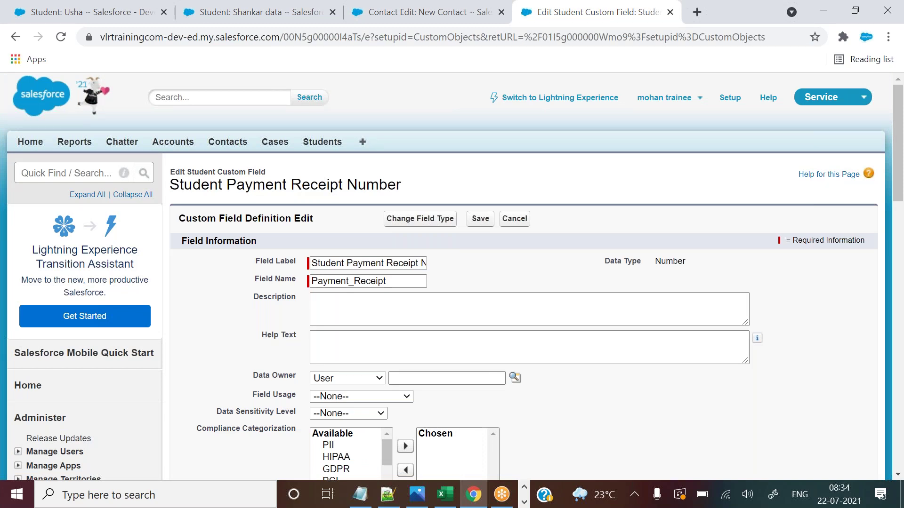
# Scroll the receipt field's edit page down to the Unique option under General Options.
pyautogui.scroll(-6, 897, 136)
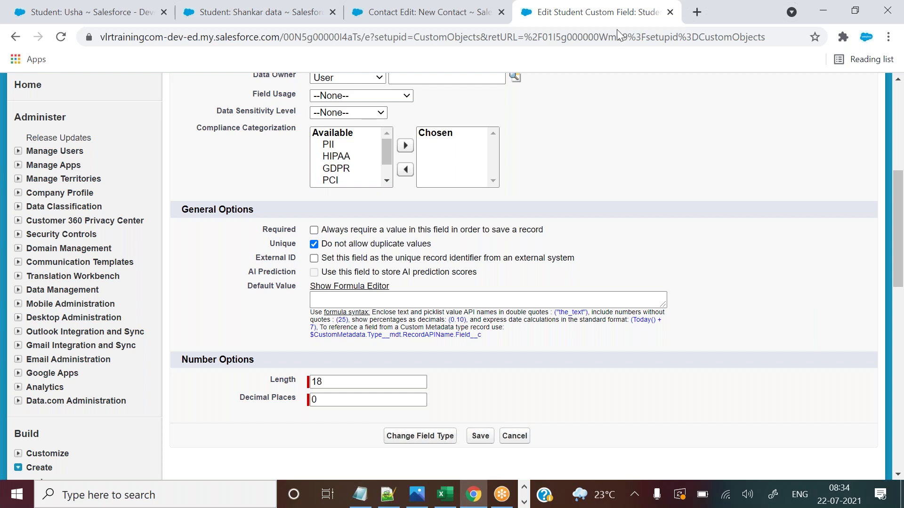
pyautogui.click(395, 495)
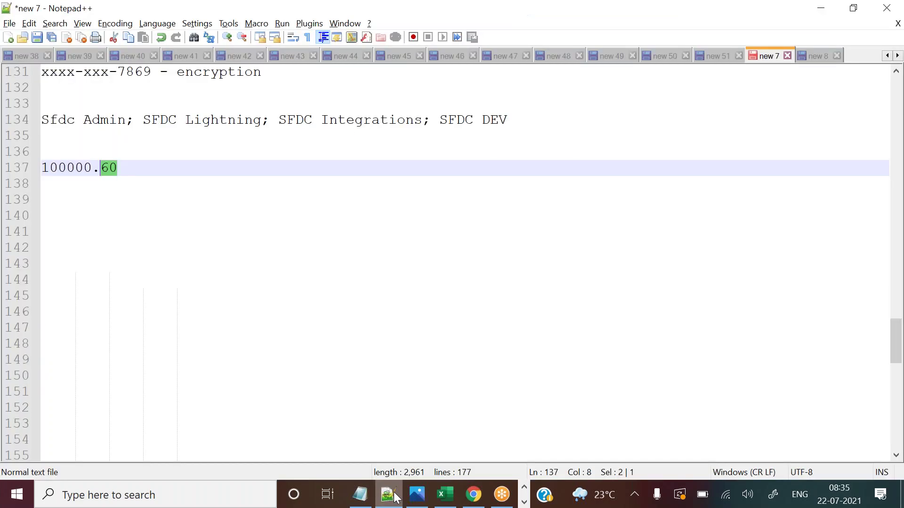
# Type 'can u hear me?' on an empty Notepad++ line, then delete it.
pyautogui.click(94, 263)
pyautogui.write('can u hear me?')
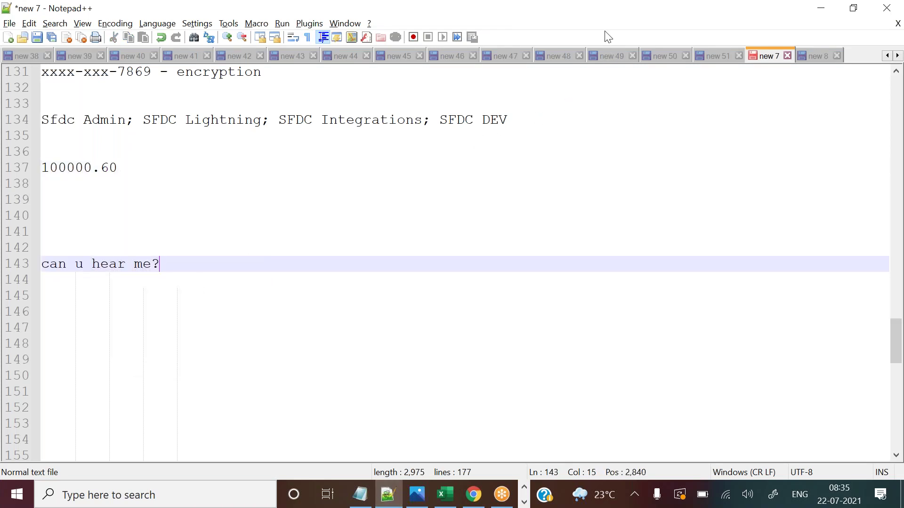
pyautogui.click(619, 19)
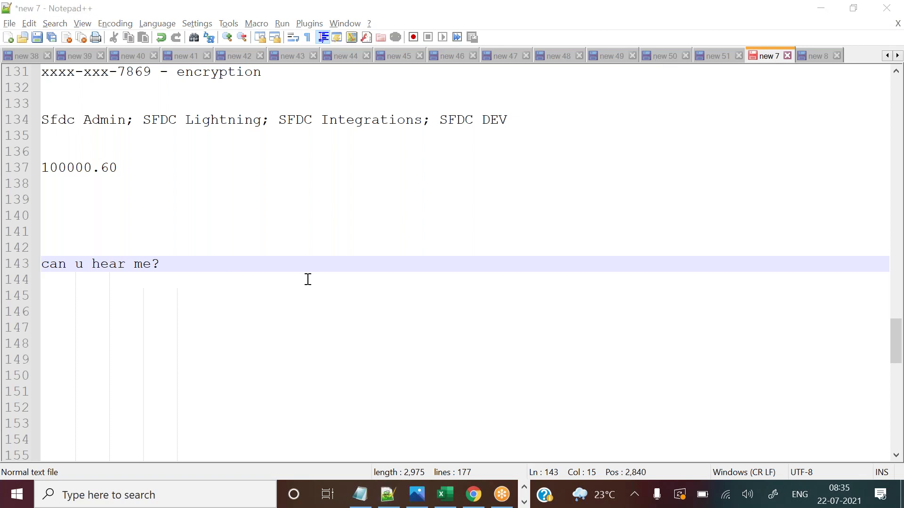
pyautogui.moveTo(168, 269); pyautogui.dragTo(47, 265)
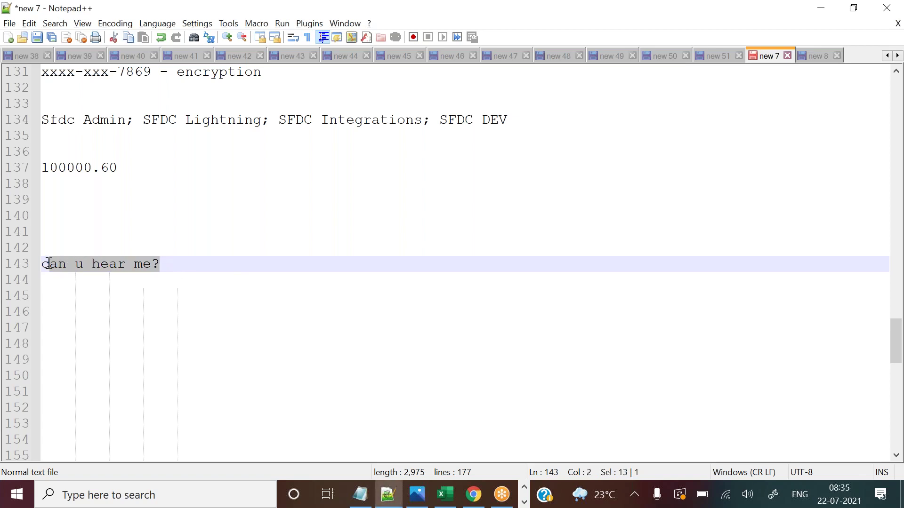
pyautogui.press('BackSpace')
pyautogui.press('BackSpace')
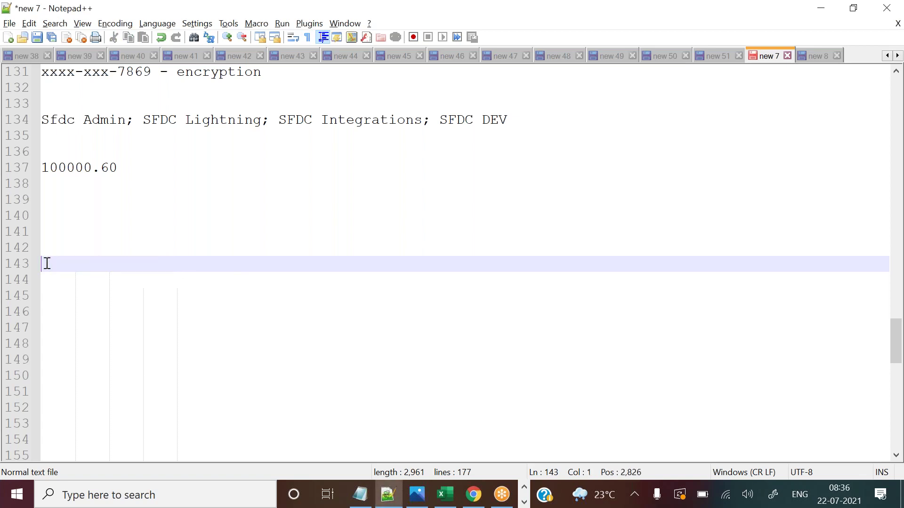
pyautogui.click(475, 497)
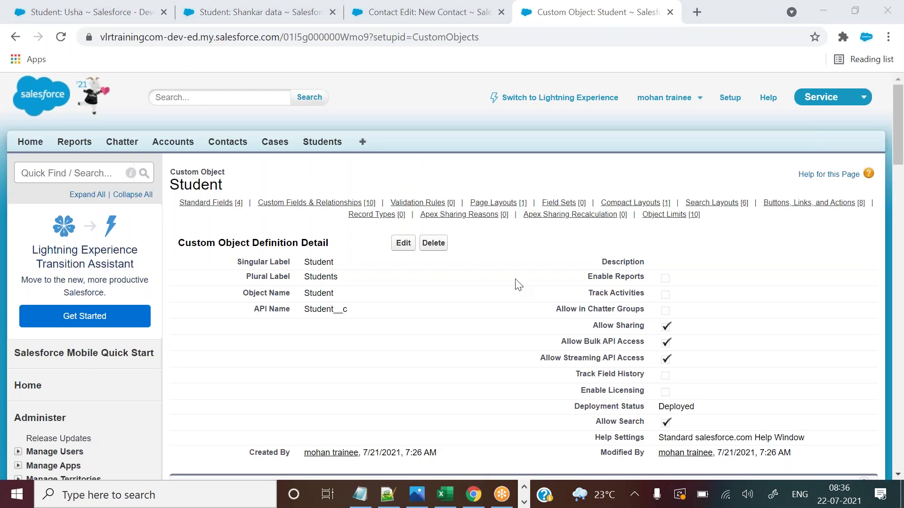
# Note the receipt field's Number(18, 0) type, then save the student record with receipt 1,111.
pyautogui.moveTo(899, 121); pyautogui.dragTo(900, 217)
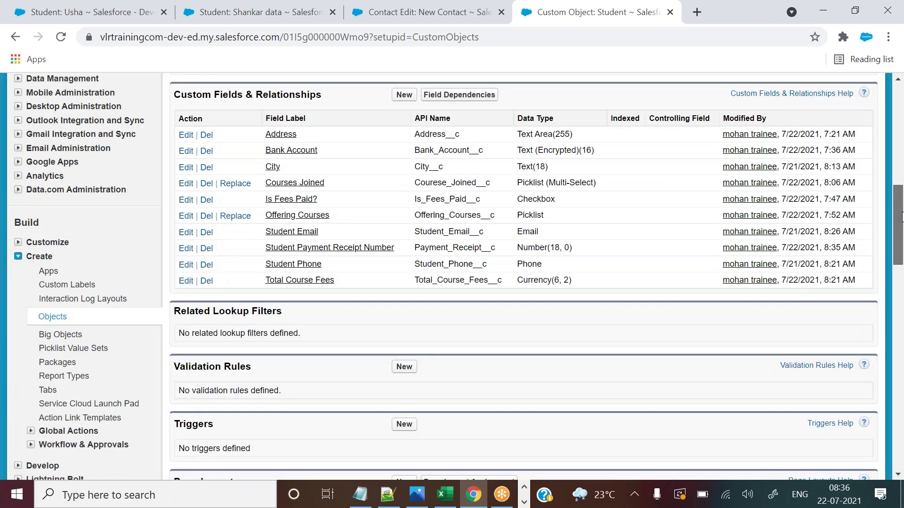
pyautogui.scroll(1, 619, 252)
pyautogui.moveTo(518, 305); pyautogui.dragTo(573, 305)
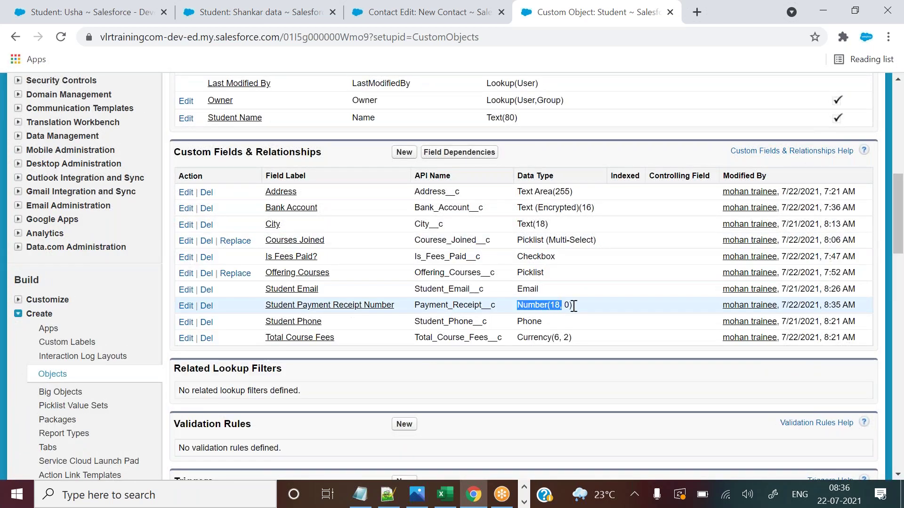
pyautogui.click(424, 12)
pyautogui.click(311, 7)
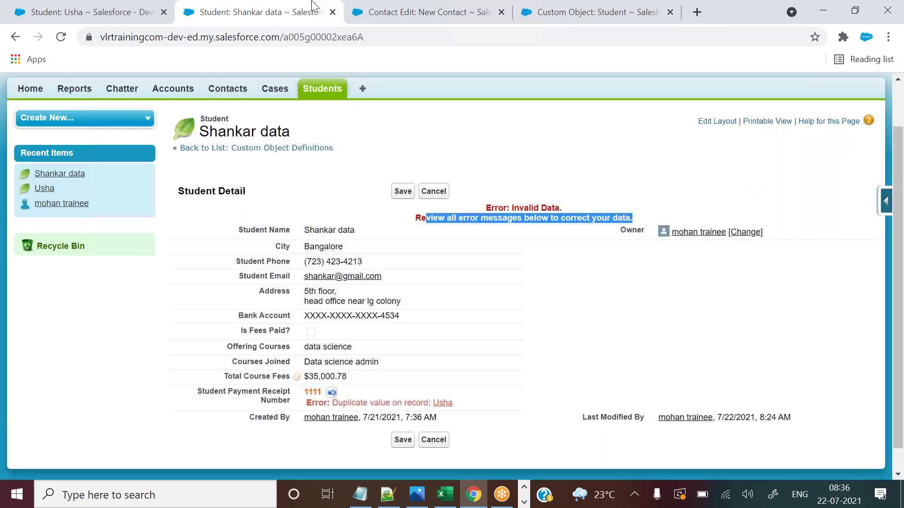
pyautogui.click(402, 191)
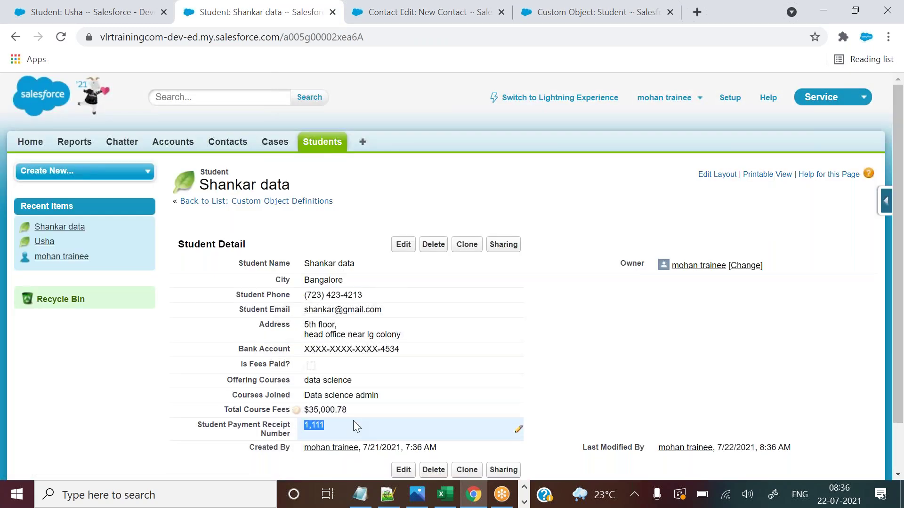
pyautogui.click(568, 365)
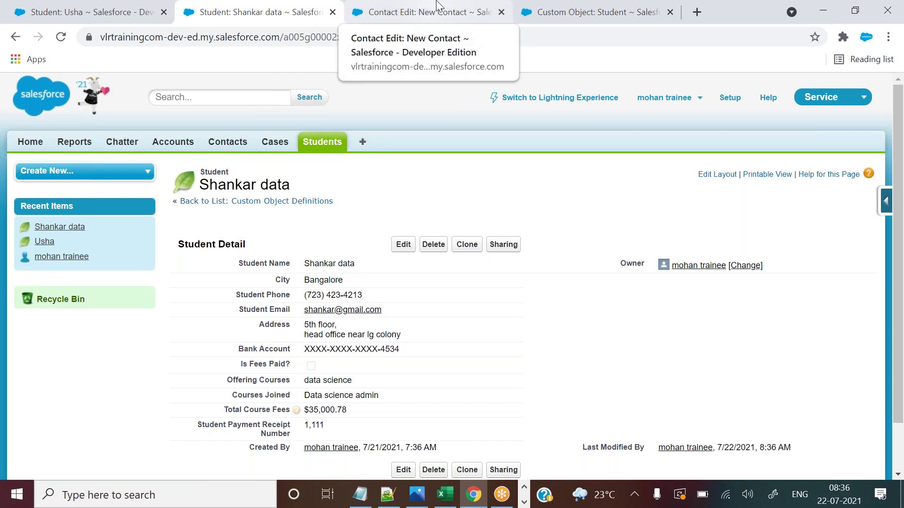
# Close the unused New Contact tab and reopen the student's receipt number for inline editing.
pyautogui.click(437, 5)
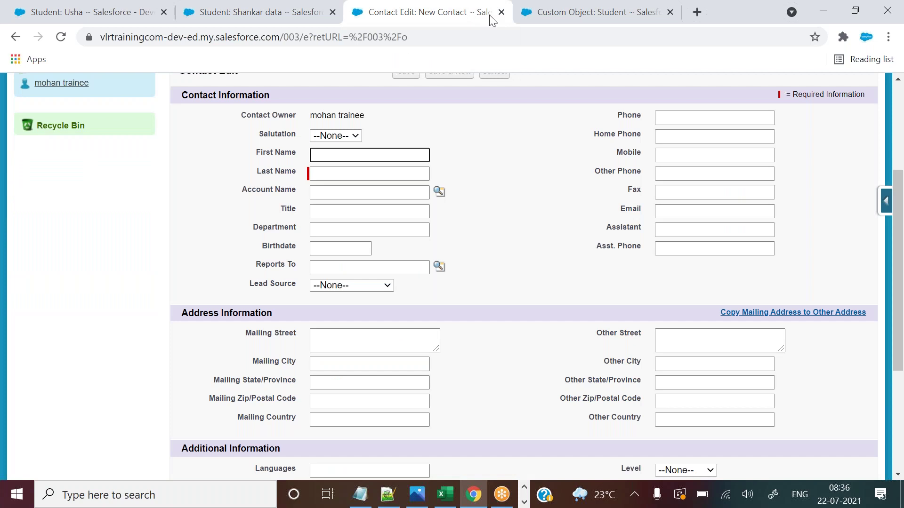
pyautogui.click(501, 12)
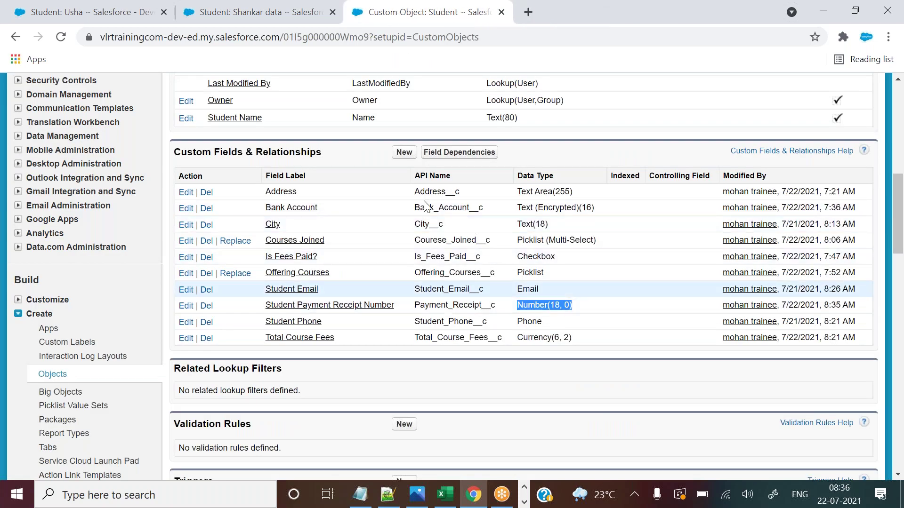
pyautogui.click(256, 12)
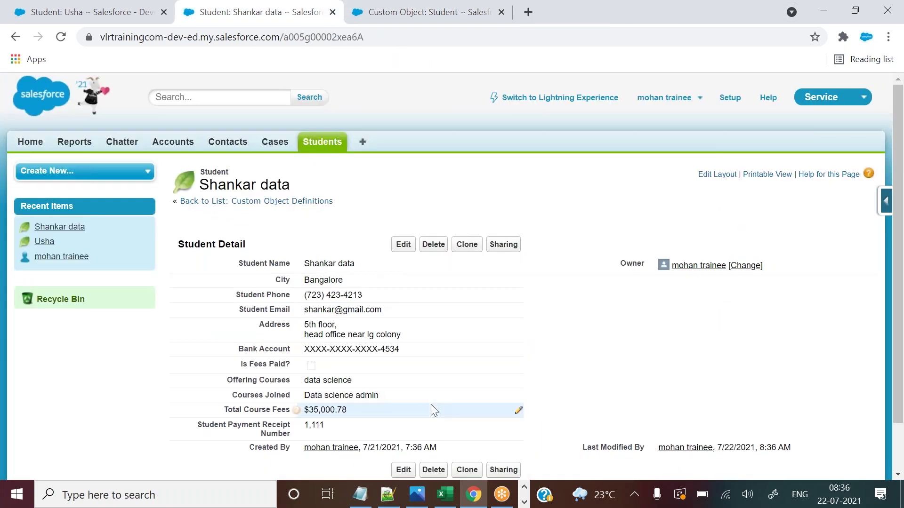
pyautogui.doubleClick(353, 426)
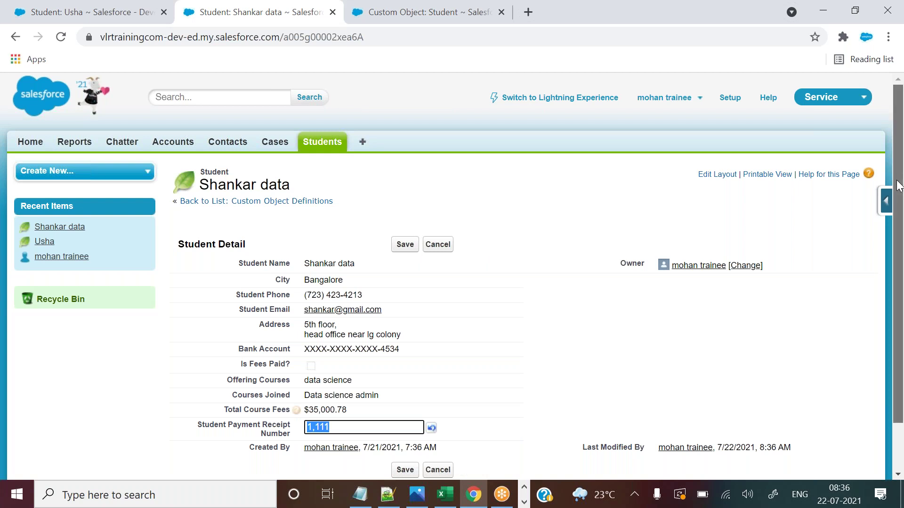
pyautogui.scroll(-1, 899, 185)
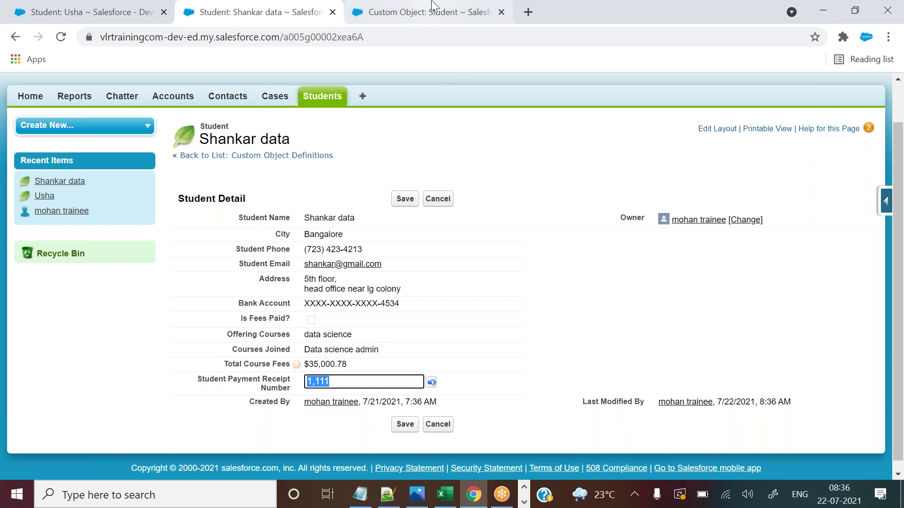
# Enter 'rertewrt' as the receipt number and save, producing an Invalid number error.
pyautogui.write('rertewrt')
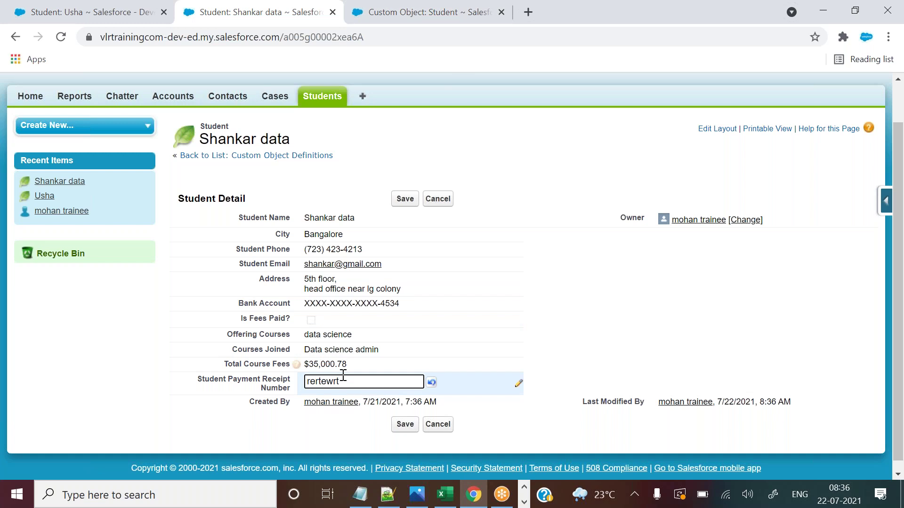
pyautogui.moveTo(340, 381); pyautogui.dragTo(301, 386)
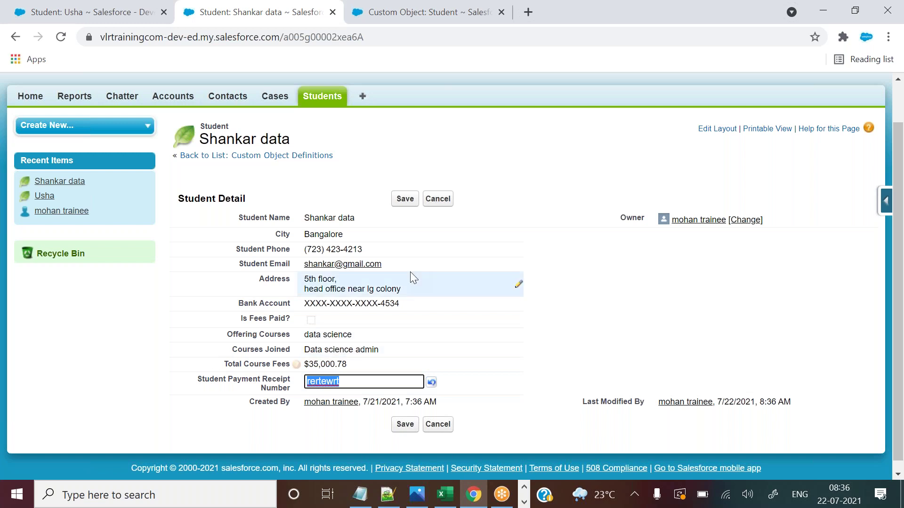
pyautogui.click(402, 199)
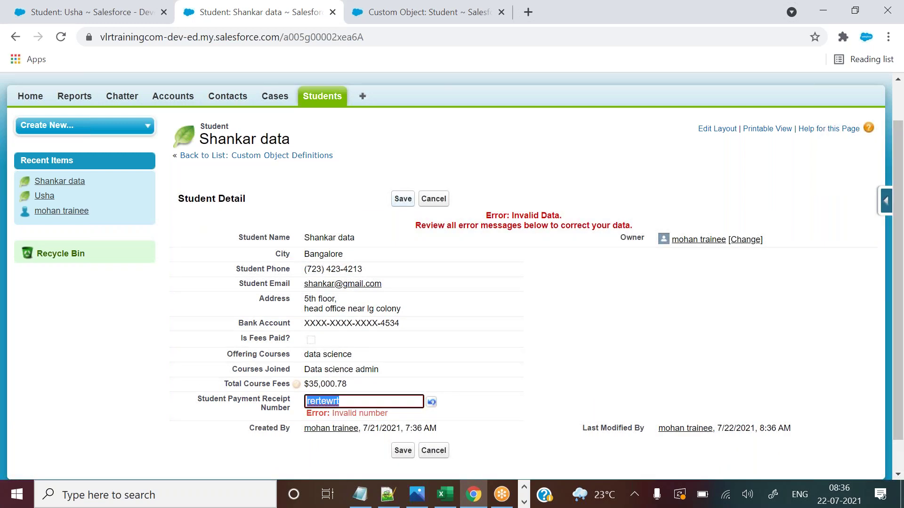
pyautogui.moveTo(332, 413); pyautogui.dragTo(389, 413)
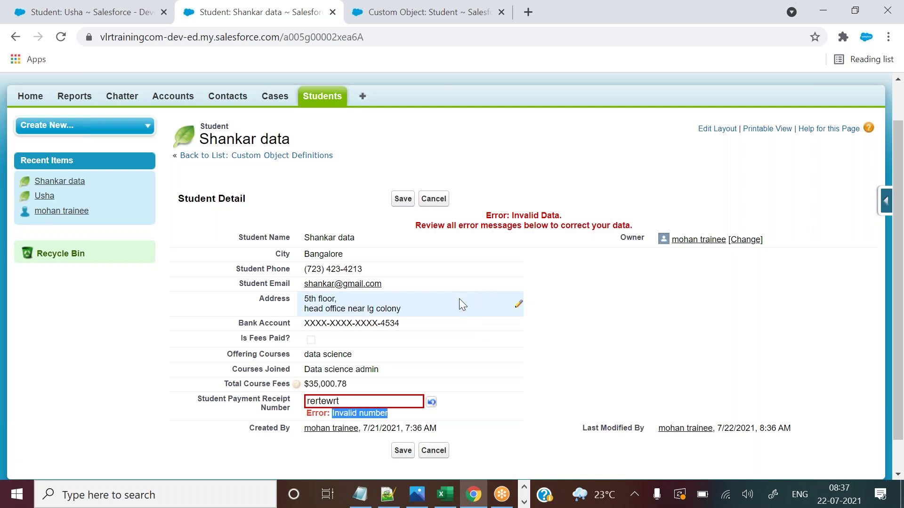
pyautogui.moveTo(196, 399); pyautogui.dragTo(330, 405)
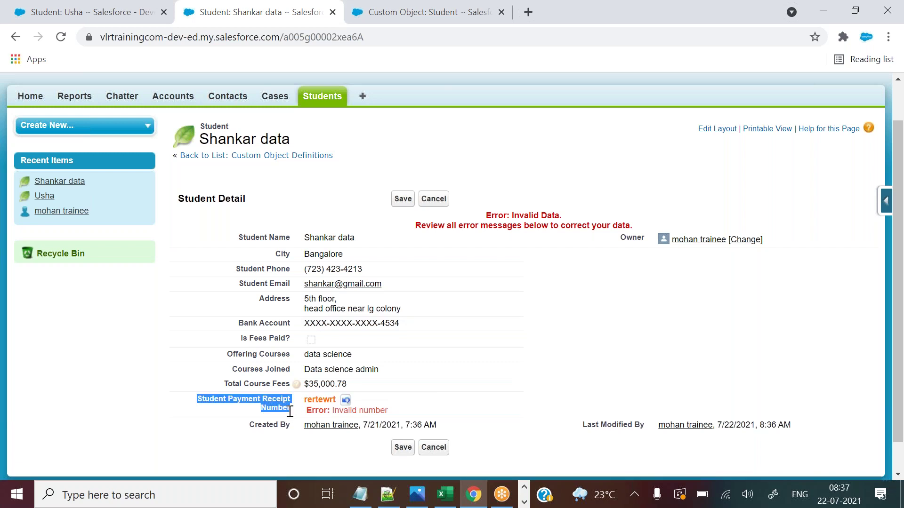
# Change the receipt number to 12334 and save it.
pyautogui.doubleClick(337, 405)
pyautogui.write('12334')
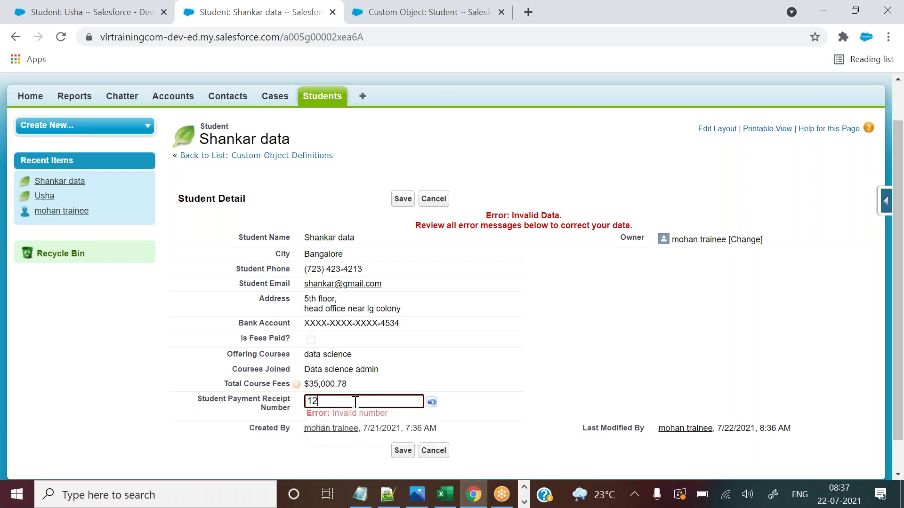
pyautogui.press('Return')
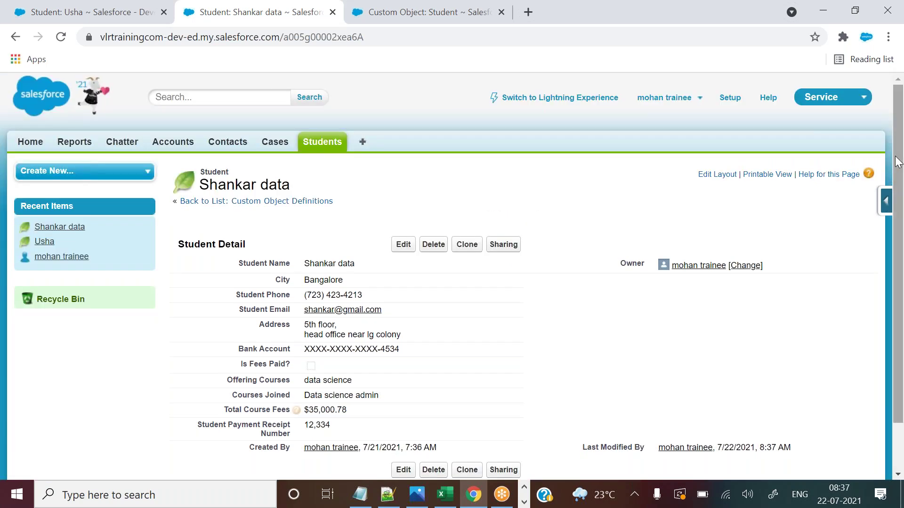
# Open the Student Payment Receipt Number field's edit page from the Student object's field list.
pyautogui.moveTo(898, 178); pyautogui.dragTo(897, 197)
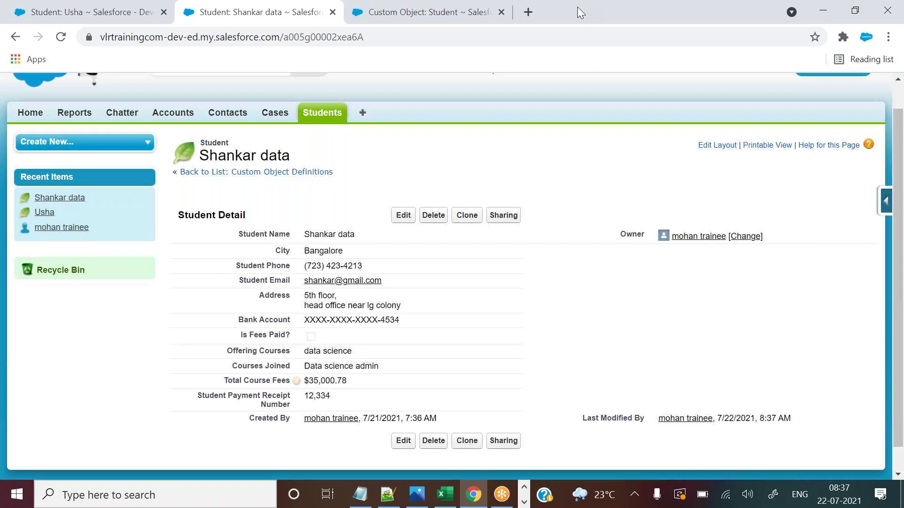
pyautogui.click(451, 9)
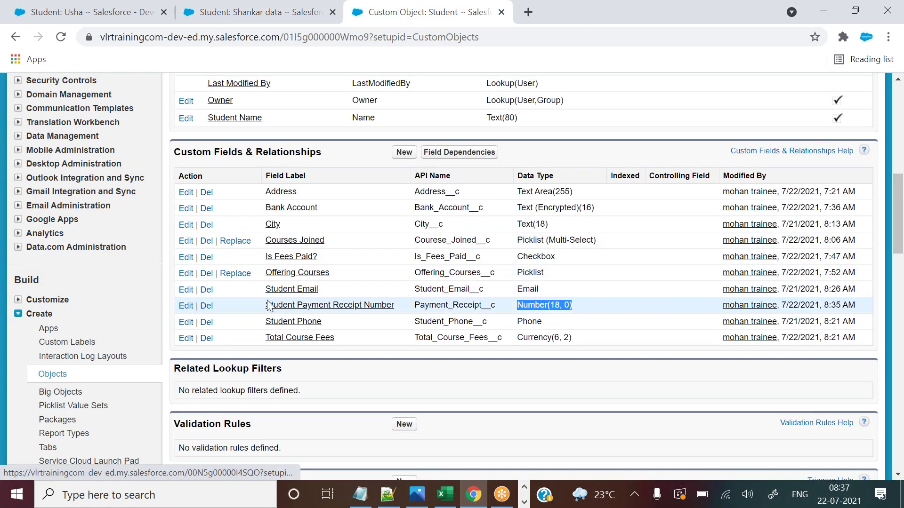
pyautogui.click(185, 306)
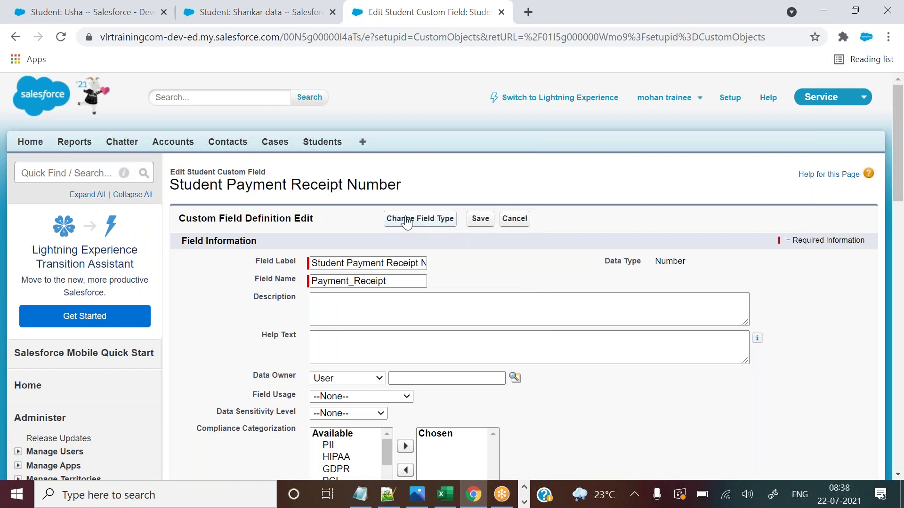
# Start changing the receipt number field's data type and review the list of available types.
pyautogui.click(433, 220)
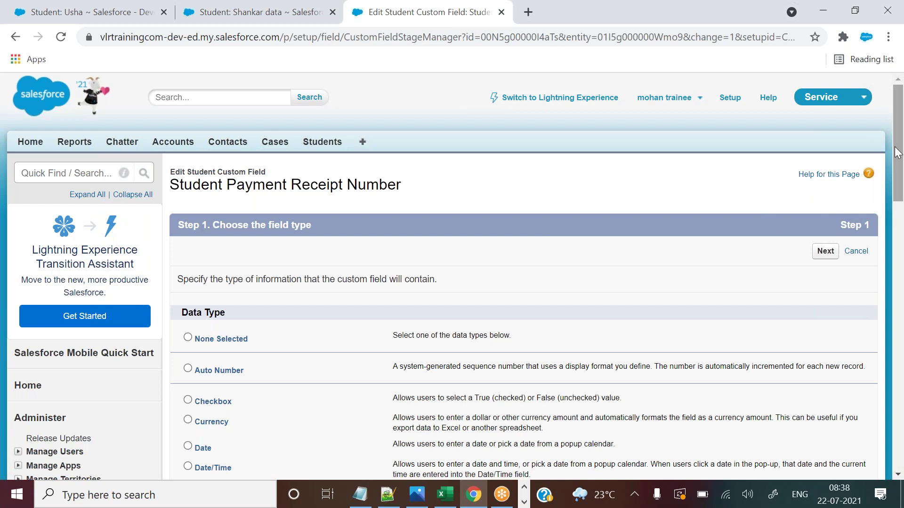
pyautogui.moveTo(899, 170); pyautogui.dragTo(899, 227)
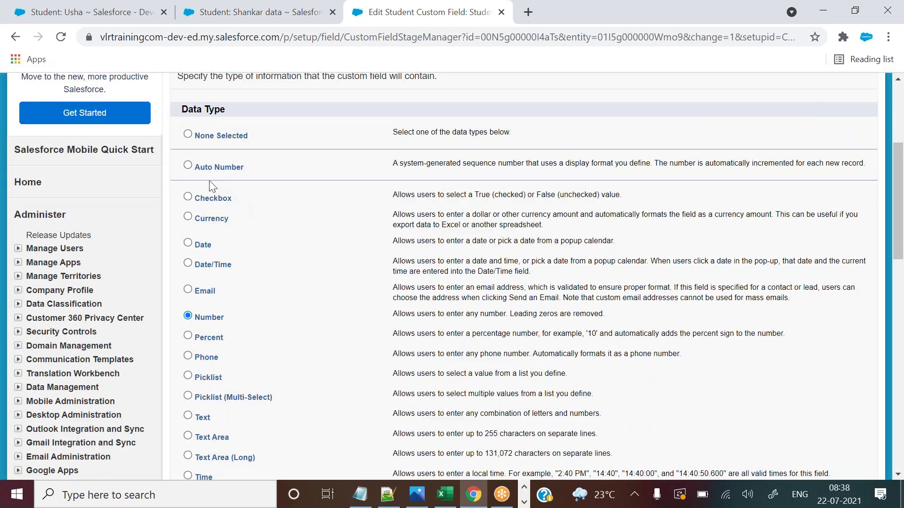
pyautogui.moveTo(195, 185); pyautogui.dragTo(278, 428)
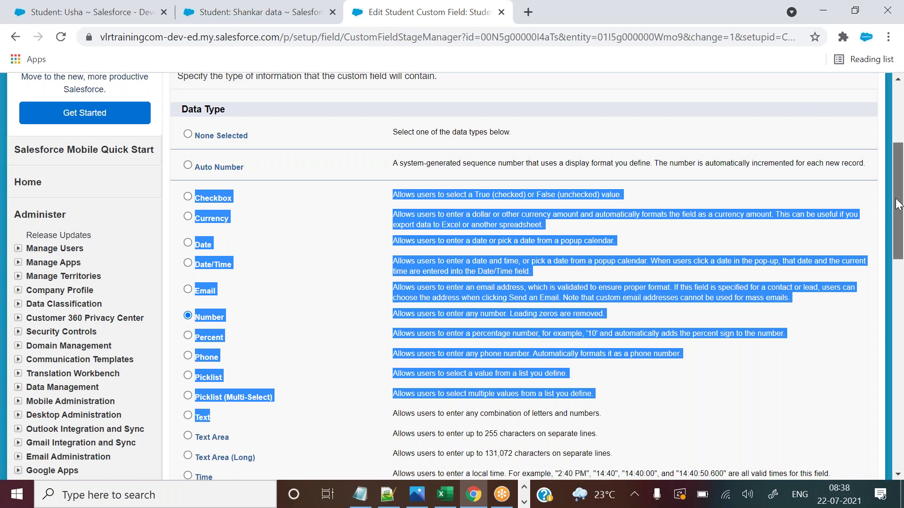
pyautogui.moveTo(899, 207); pyautogui.dragTo(899, 229)
pyautogui.click(440, 290)
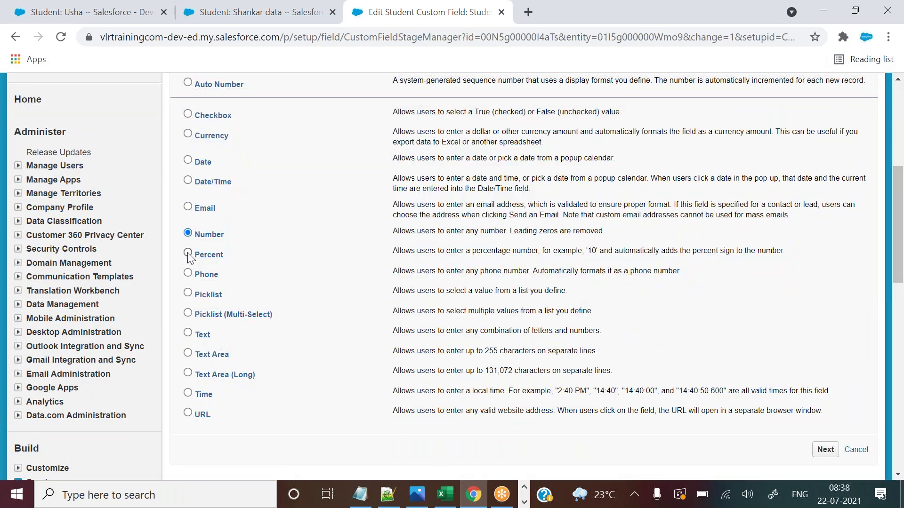
# Choose Text as the new field type, briefly comparing against Shankar's student record.
pyautogui.click(188, 334)
pyautogui.click(278, 7)
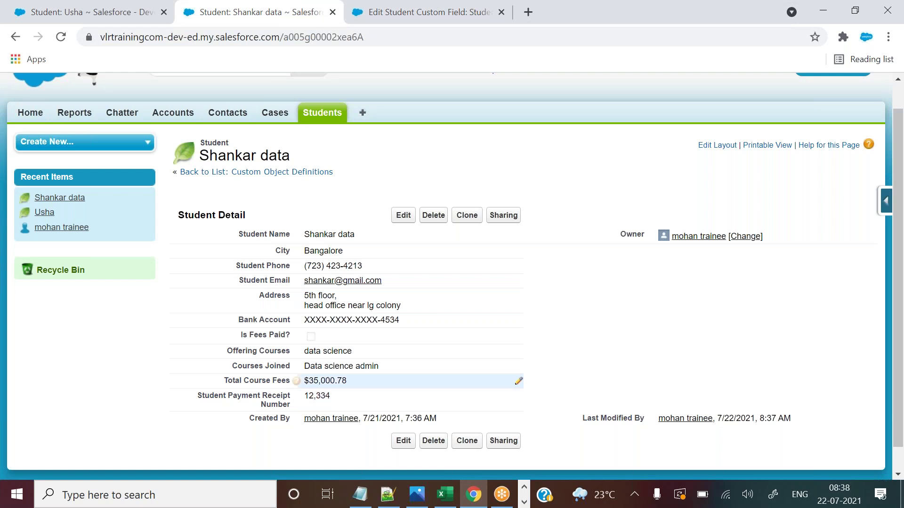
pyautogui.click(390, 7)
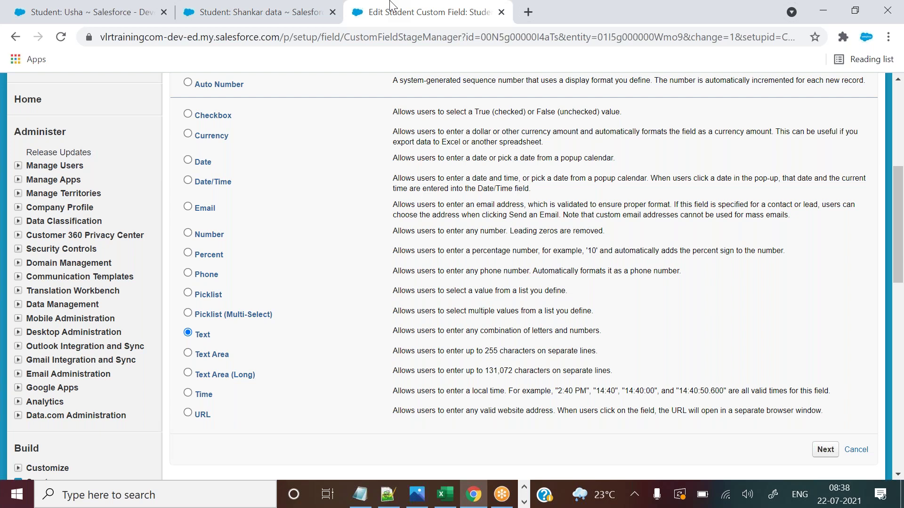
# Check Shankar's record, then bring up the Excel Student sheet and select Total Course Fees K2:K3.
pyautogui.click(316, 6)
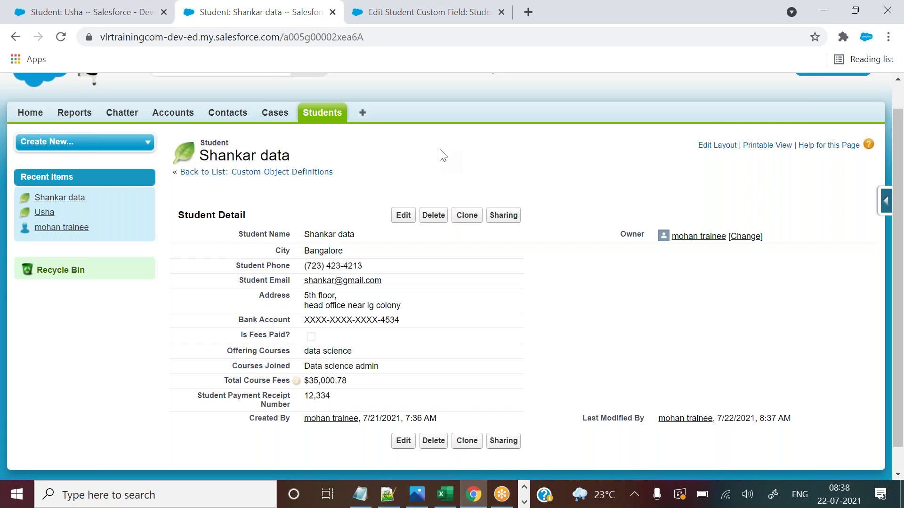
pyautogui.click(427, 11)
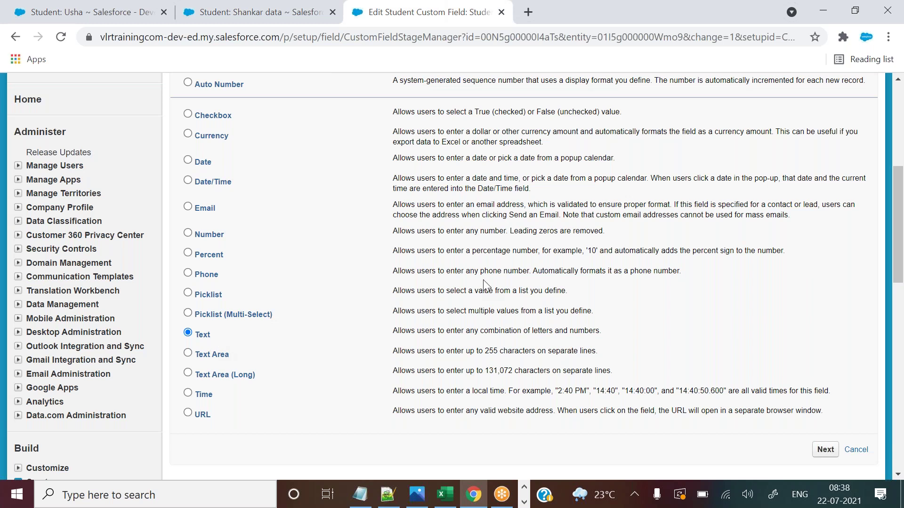
pyautogui.click(445, 494)
pyautogui.moveTo(742, 175); pyautogui.dragTo(743, 190)
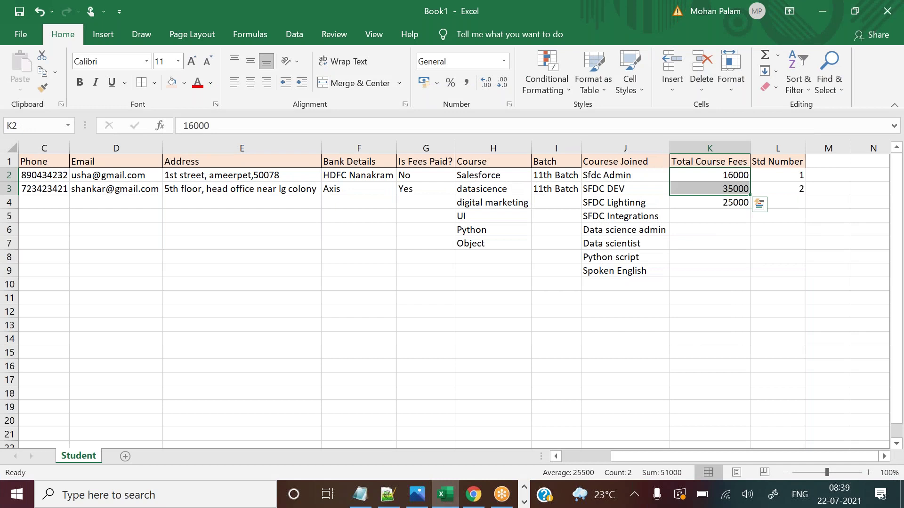
# Return from Excel to the Salesforce field-type page through the Chrome taskbar icon.
pyautogui.click(486, 487)
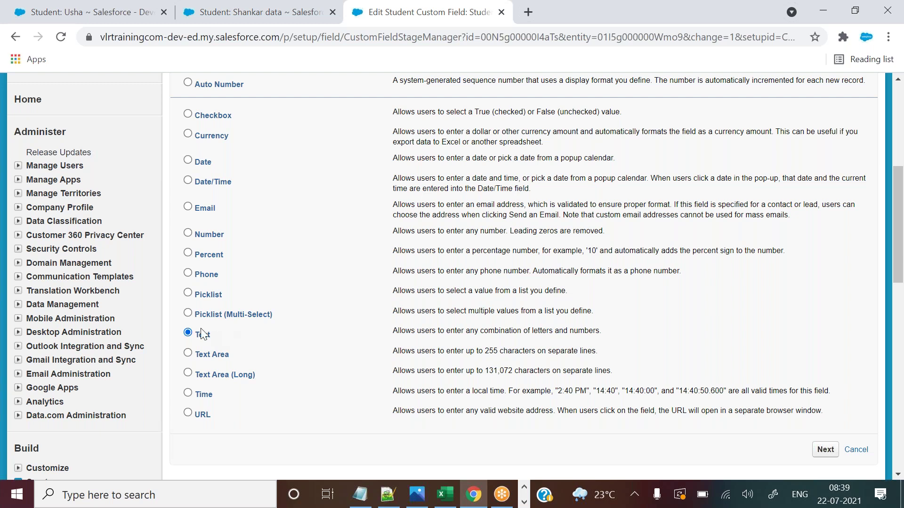
# Try Number, check Shankar's record, then reselect Text and view Shankar's record again.
pyautogui.click(191, 233)
pyautogui.click(257, 12)
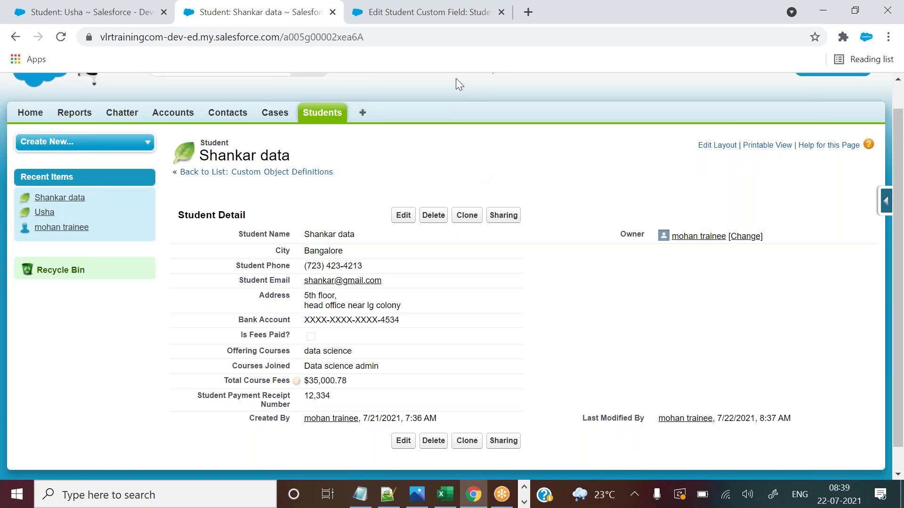
pyautogui.click(422, 14)
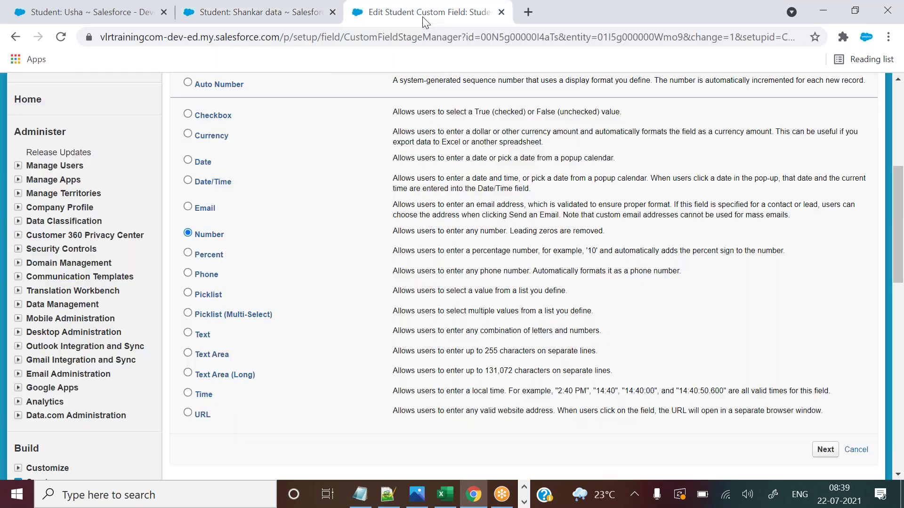
pyautogui.click(188, 334)
pyautogui.click(325, 7)
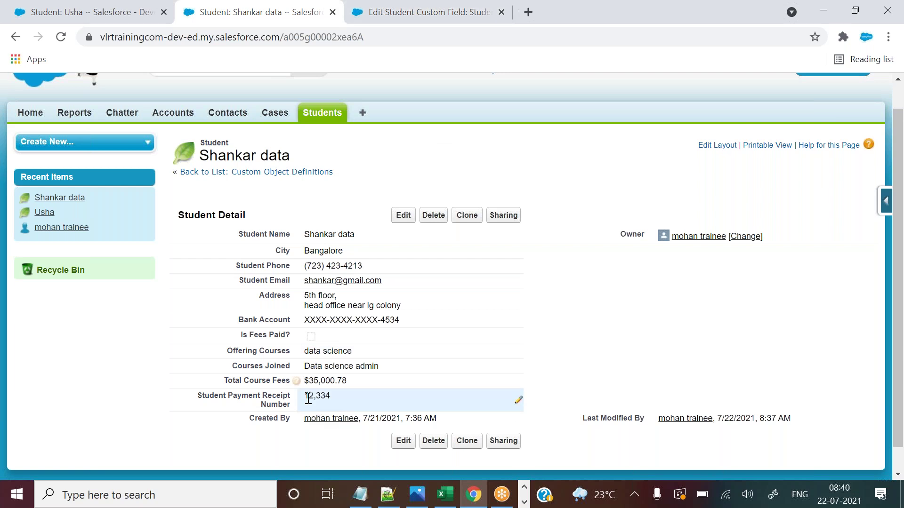
# Highlight Shankar's receipt number 12,334, then go back to the field-type page's Step 1 header.
pyautogui.moveTo(304, 398); pyautogui.dragTo(331, 400)
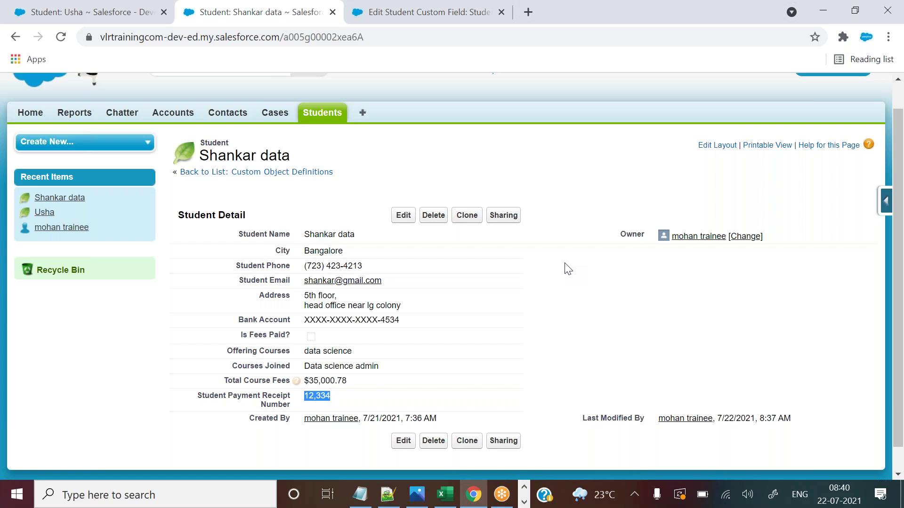
pyautogui.click(431, 14)
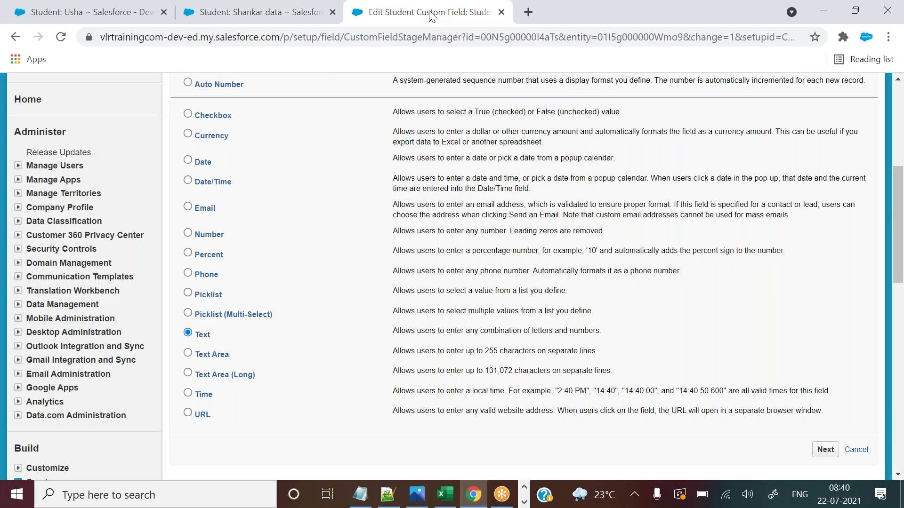
pyautogui.click(281, 5)
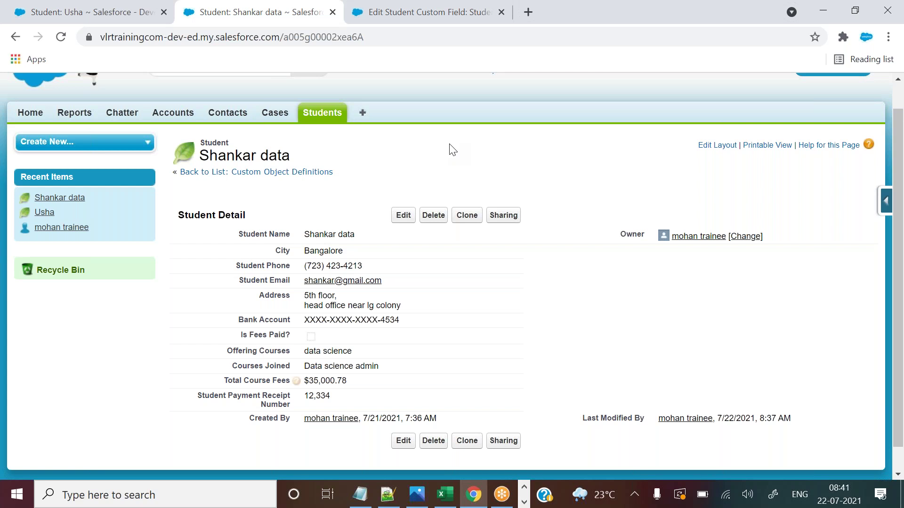
pyautogui.click(450, 7)
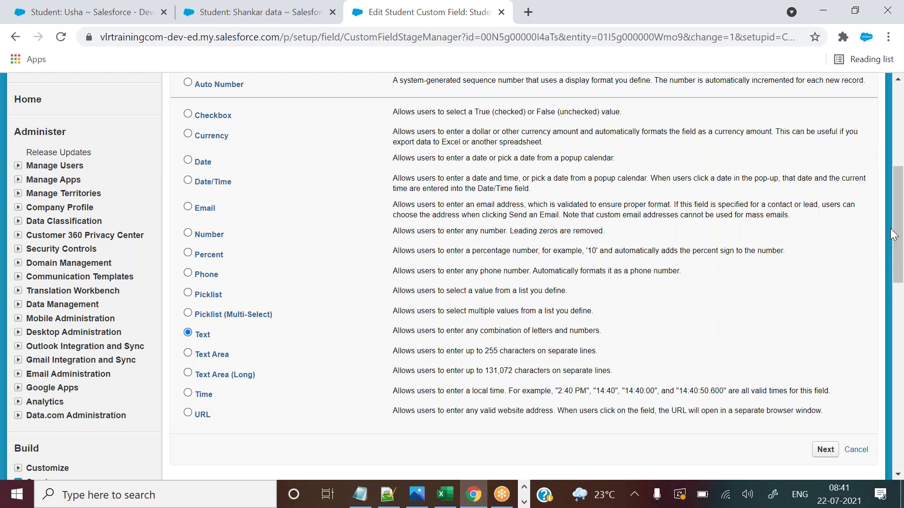
pyautogui.scroll(3, 811, 200)
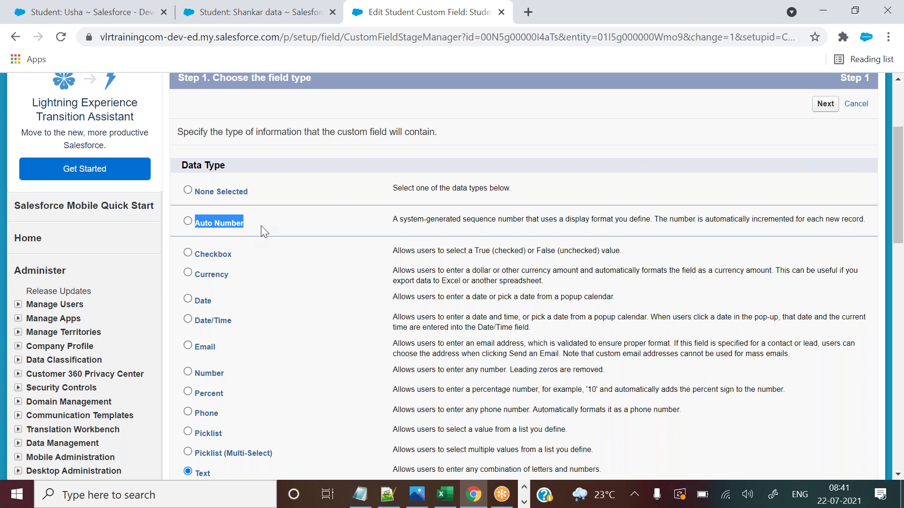
# Choose Auto Number as the field type and accept the warning about losing existing data.
pyautogui.click(261, 230)
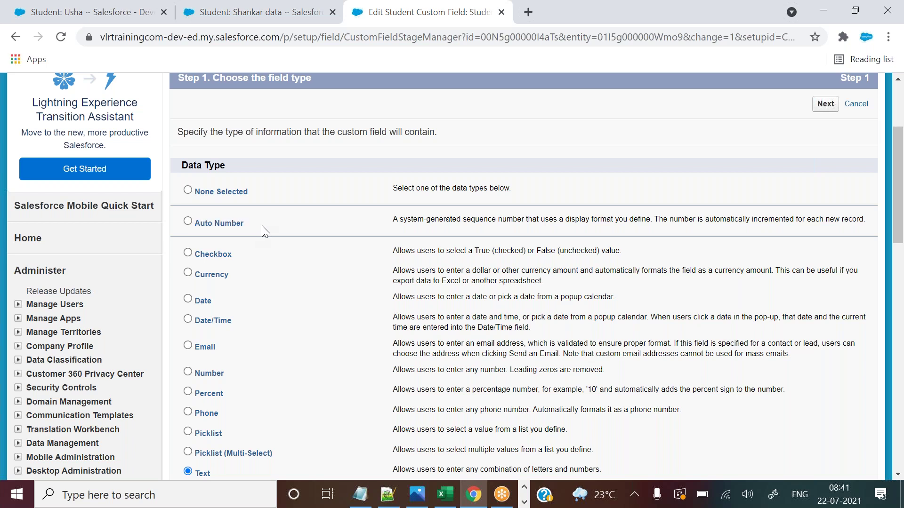
pyautogui.click(191, 220)
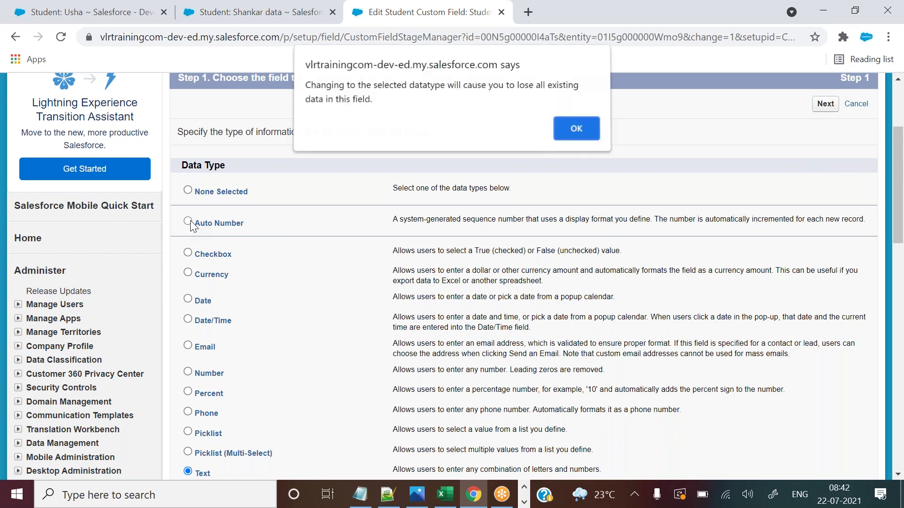
pyautogui.click(577, 129)
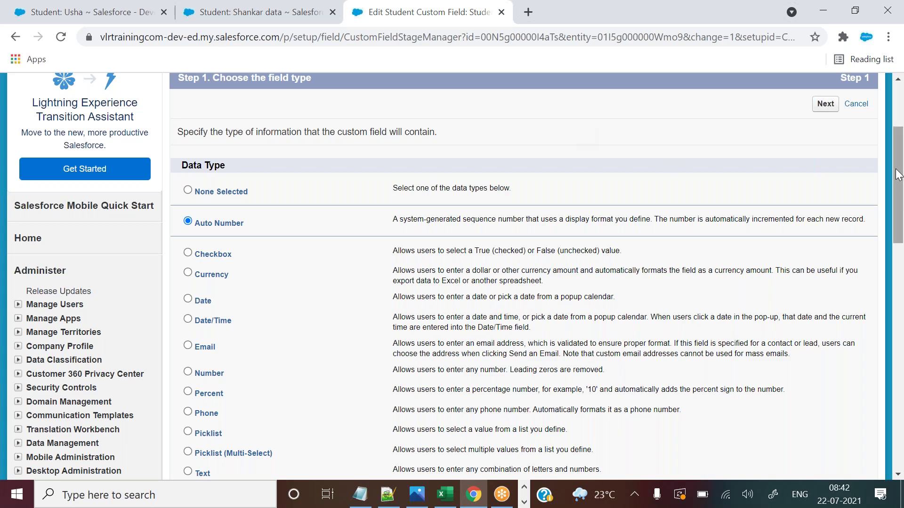
pyautogui.moveTo(897, 185); pyautogui.dragTo(898, 207)
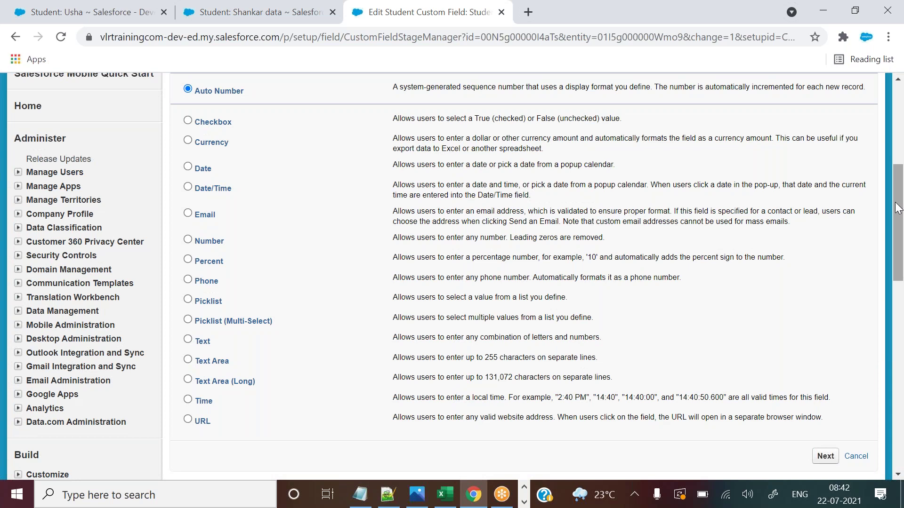
pyautogui.click(619, 18)
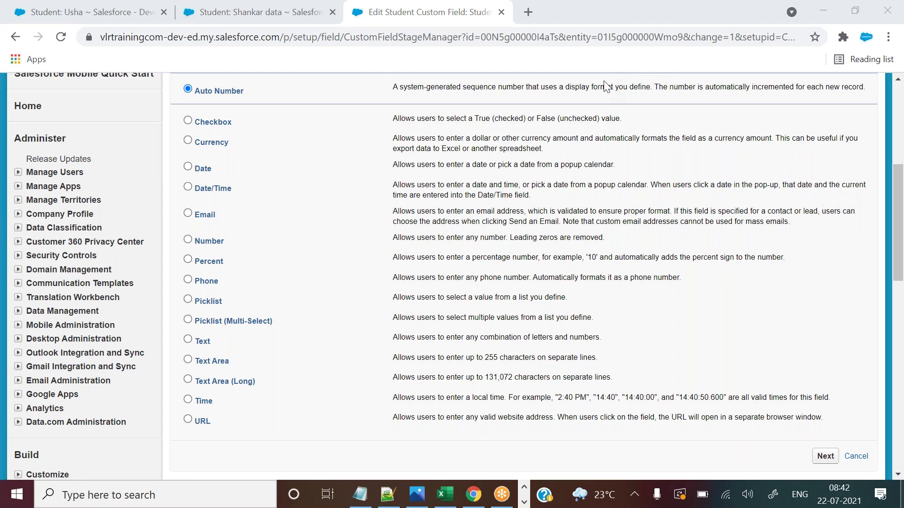
pyautogui.moveTo(899, 216); pyautogui.dragTo(899, 196)
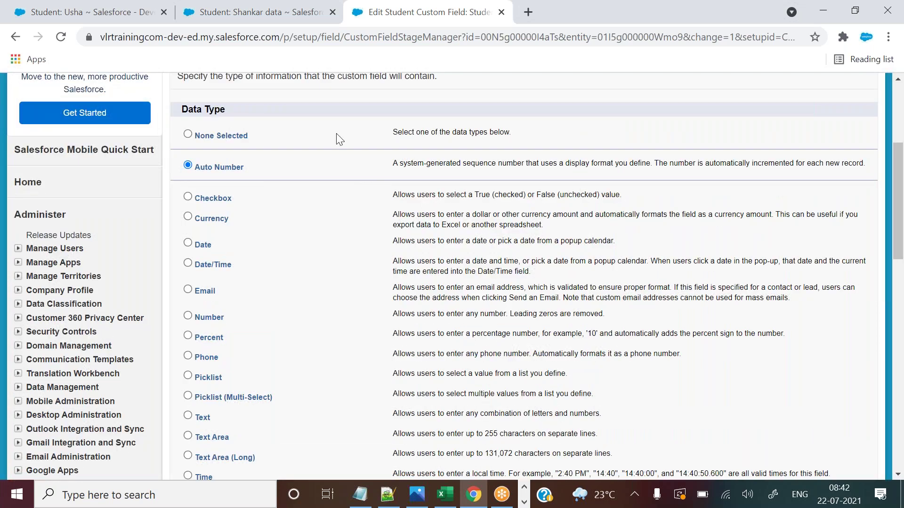
# Compare Shankar's record and the Excel workbook, then return to the top of the field's edit page.
pyautogui.click(245, 13)
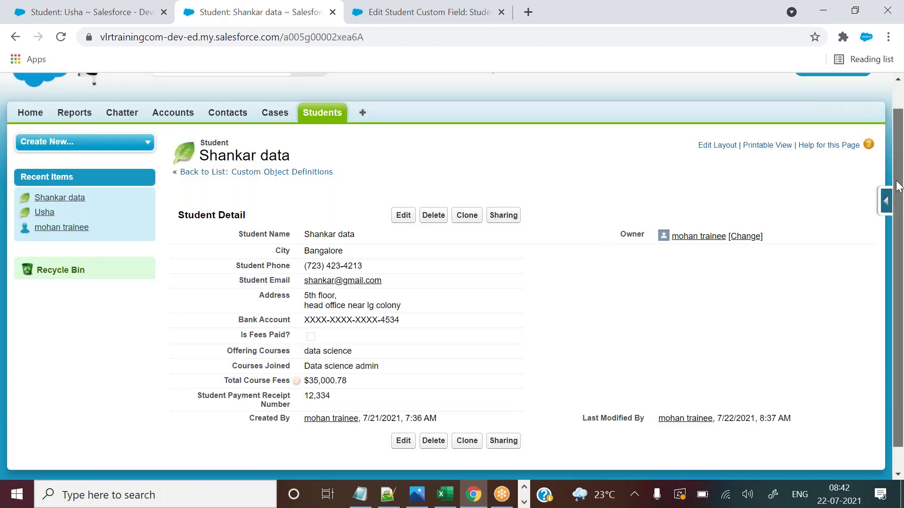
pyautogui.scroll(-1, 894, 190)
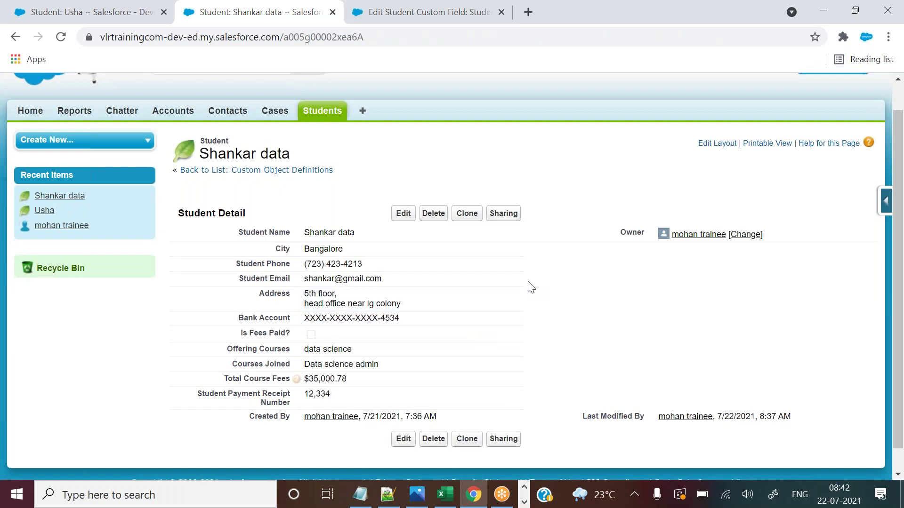
pyautogui.click(438, 6)
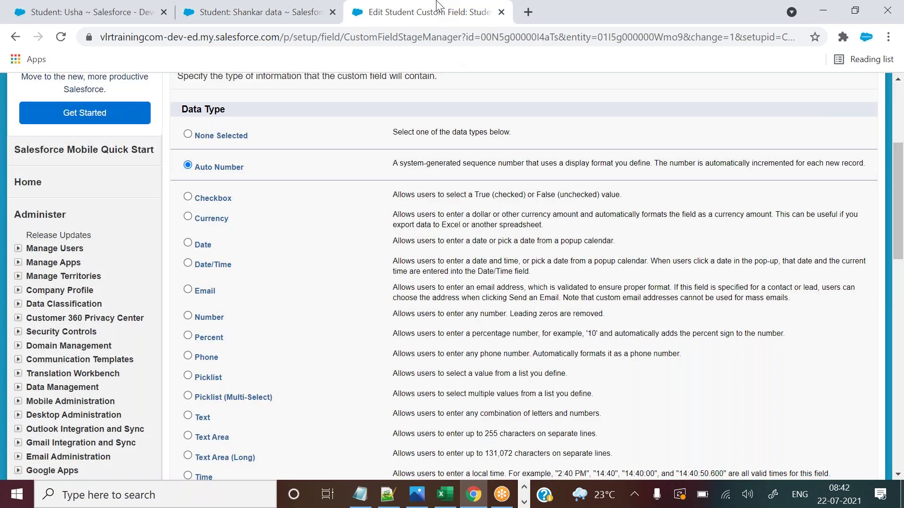
pyautogui.click(254, 12)
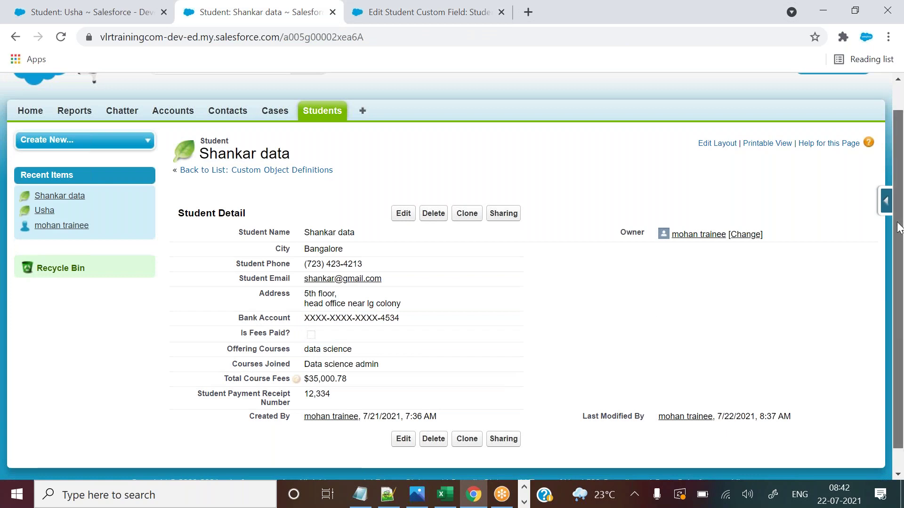
pyautogui.moveTo(899, 227); pyautogui.dragTo(899, 249)
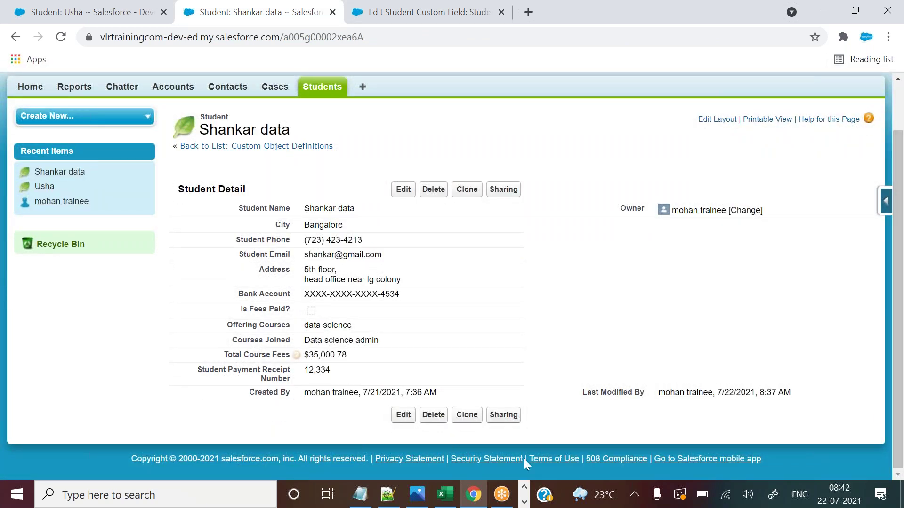
pyautogui.click(445, 495)
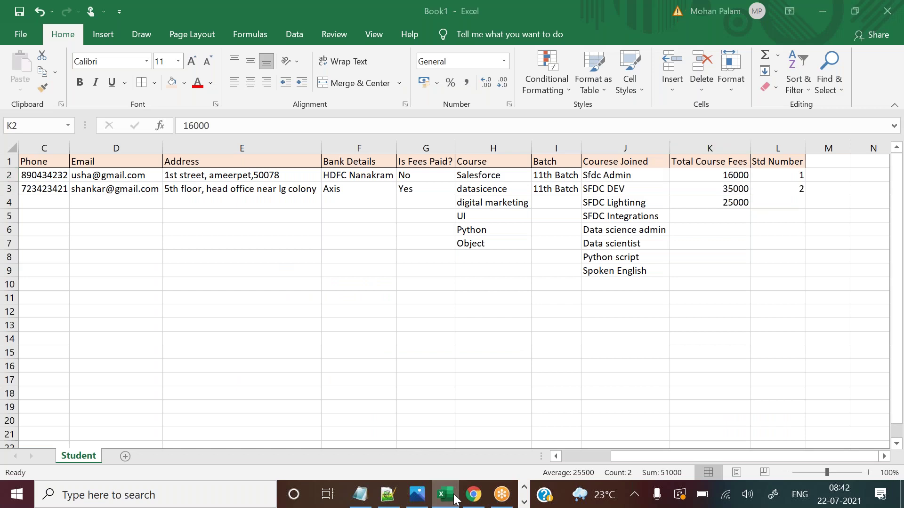
pyautogui.click(454, 499)
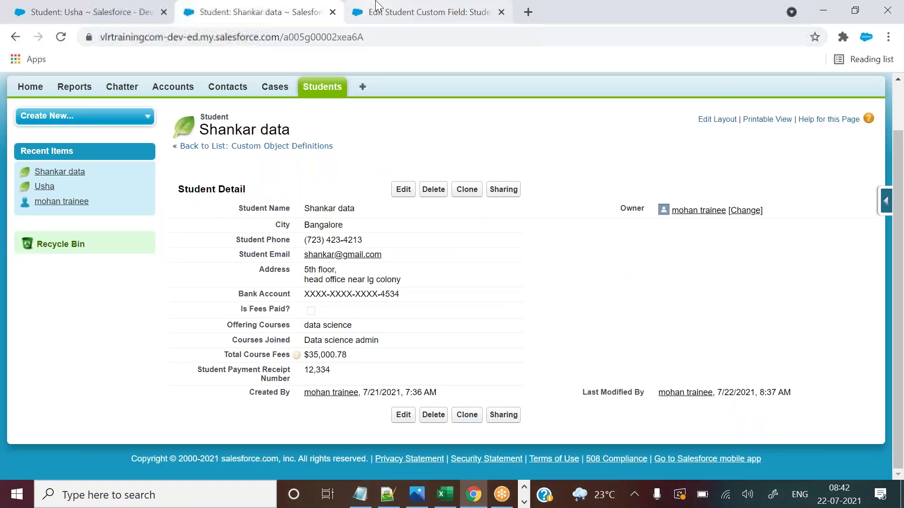
pyautogui.click(377, 7)
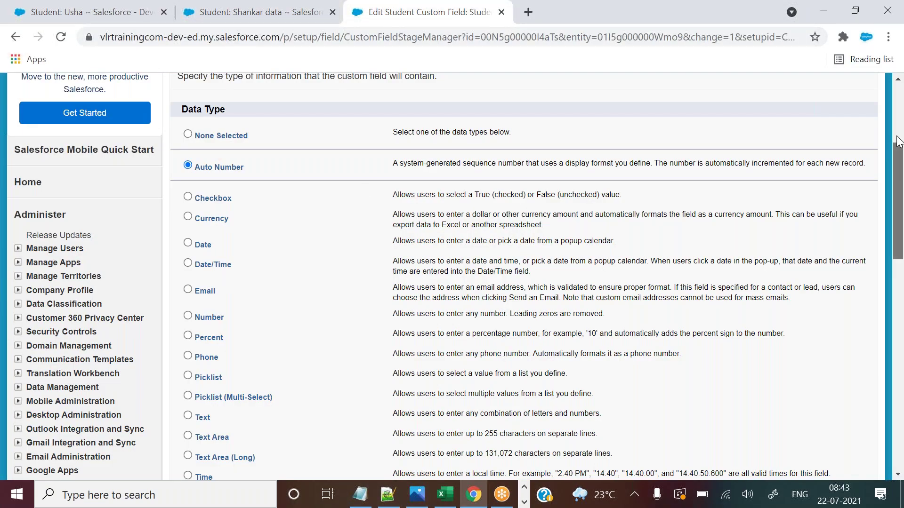
pyautogui.scroll(4, 899, 141)
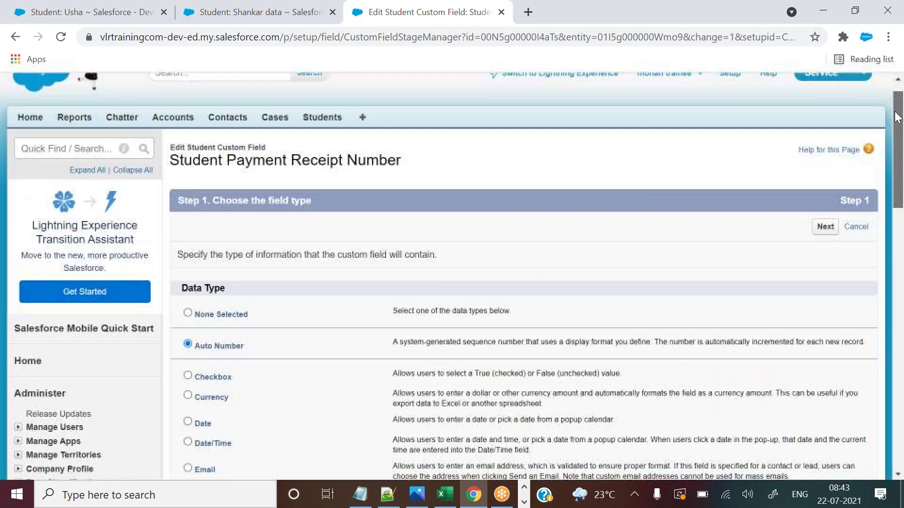
# Cancel the field type change and scroll to the Student object's Custom Fields & Relationships.
pyautogui.click(855, 227)
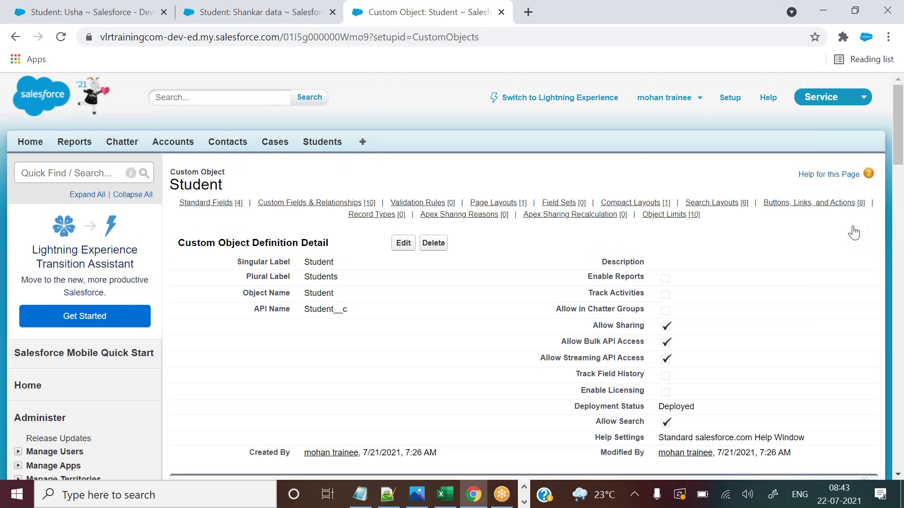
pyautogui.moveTo(898, 118); pyautogui.dragTo(899, 210)
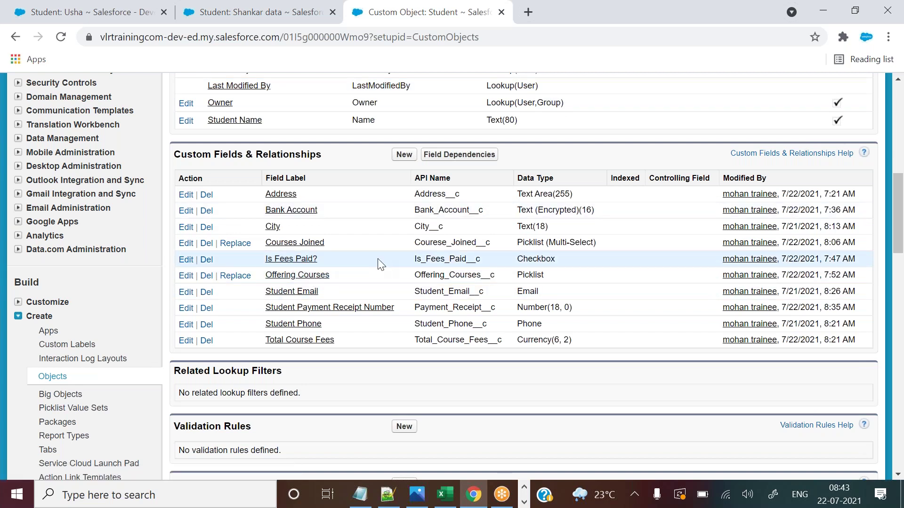
# Set the second student's receipt number to 1,111, matching the other record, and save it.
pyautogui.click(288, 7)
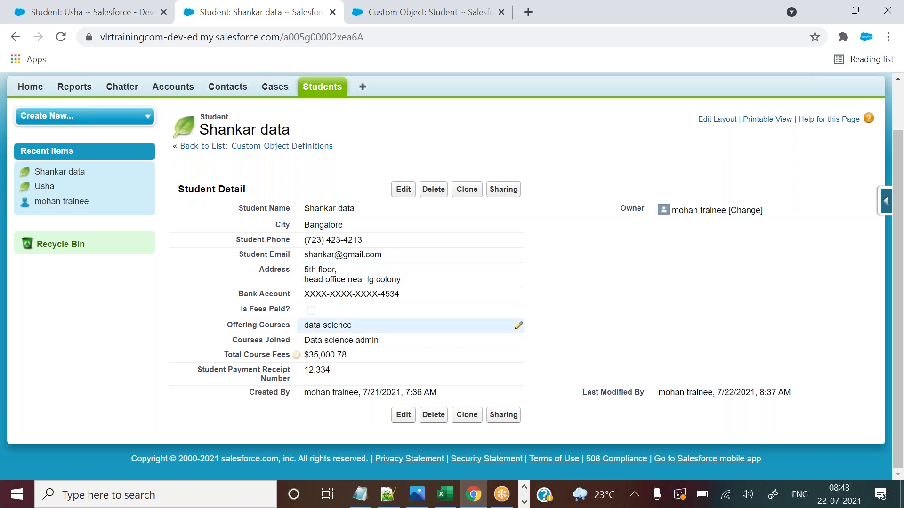
pyautogui.click(128, 7)
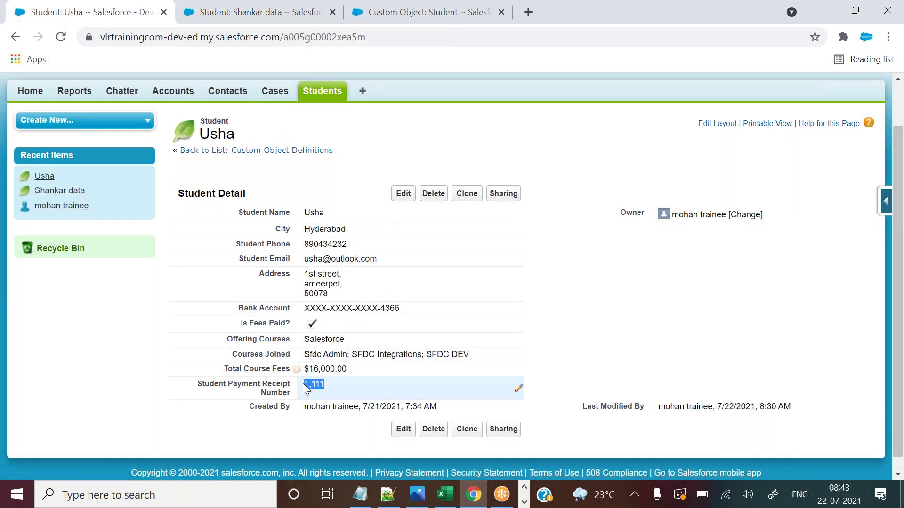
pyautogui.click(254, 8)
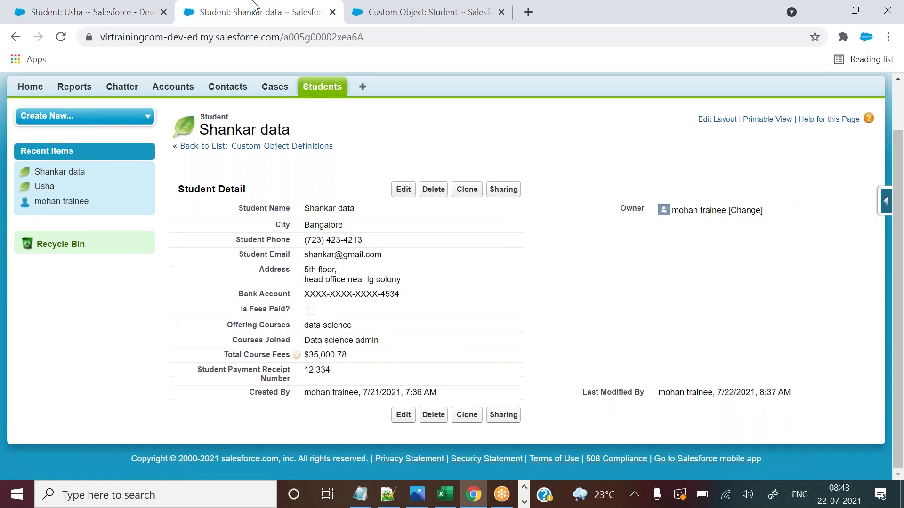
pyautogui.doubleClick(335, 369)
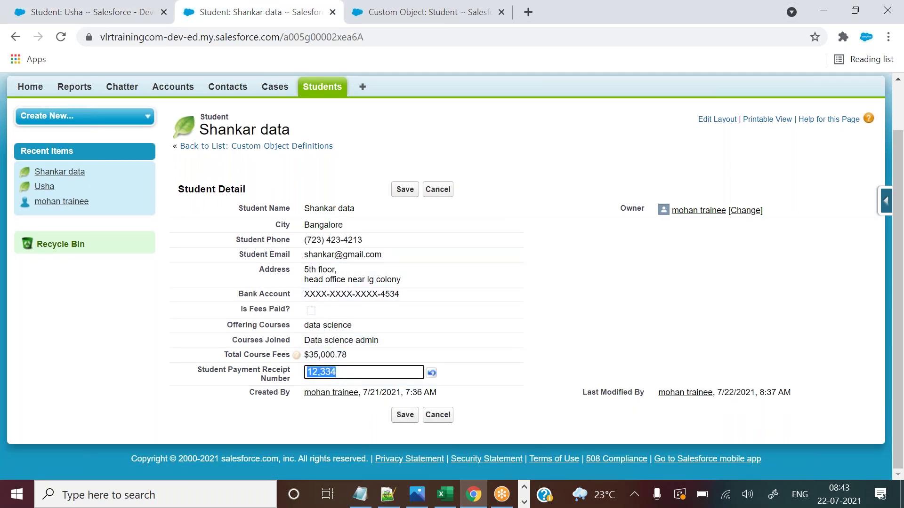
pyautogui.write('1,111')
pyautogui.click(405, 190)
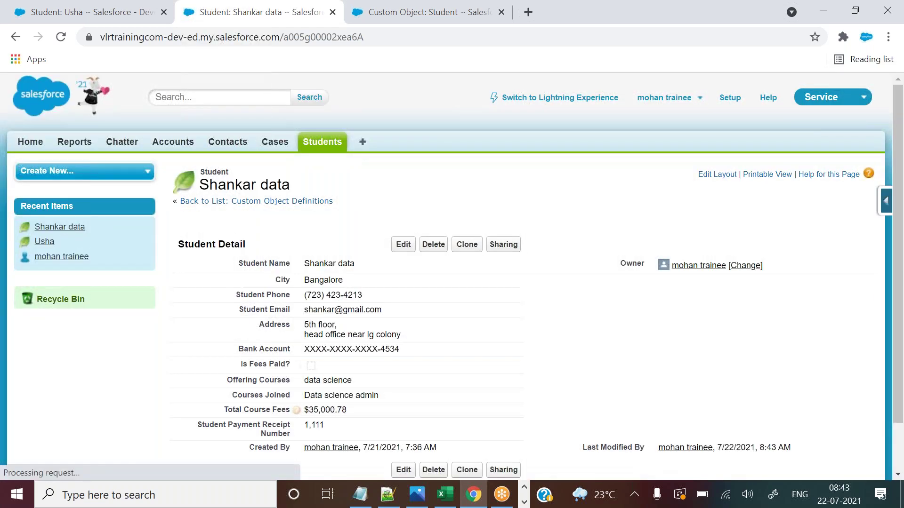
# Open the receipt number field's edit page and point out its label on the student record.
pyautogui.click(428, 29)
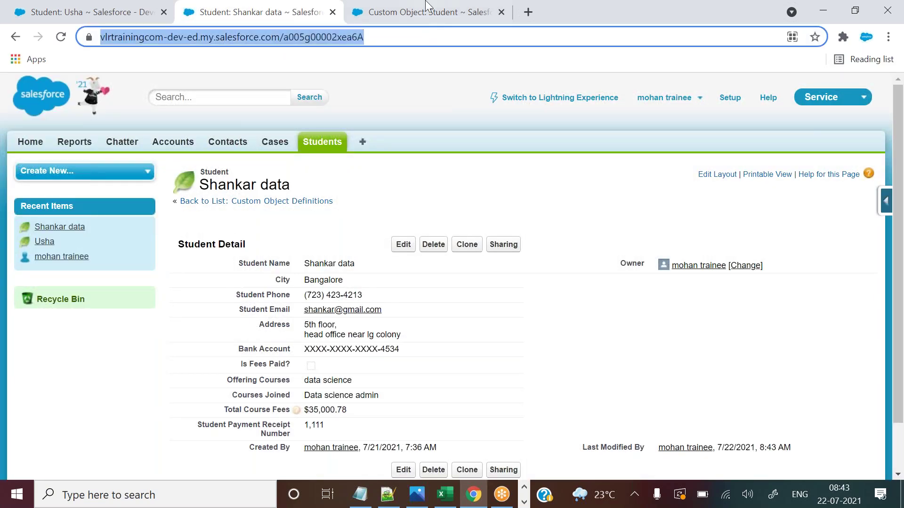
pyautogui.click(425, 4)
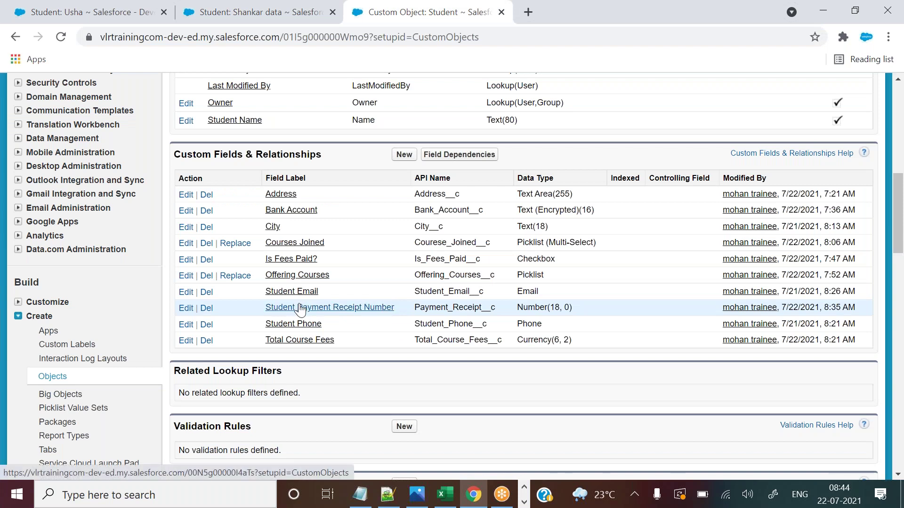
pyautogui.click(182, 309)
pyautogui.moveTo(899, 168); pyautogui.dragTo(899, 275)
pyautogui.click(258, 12)
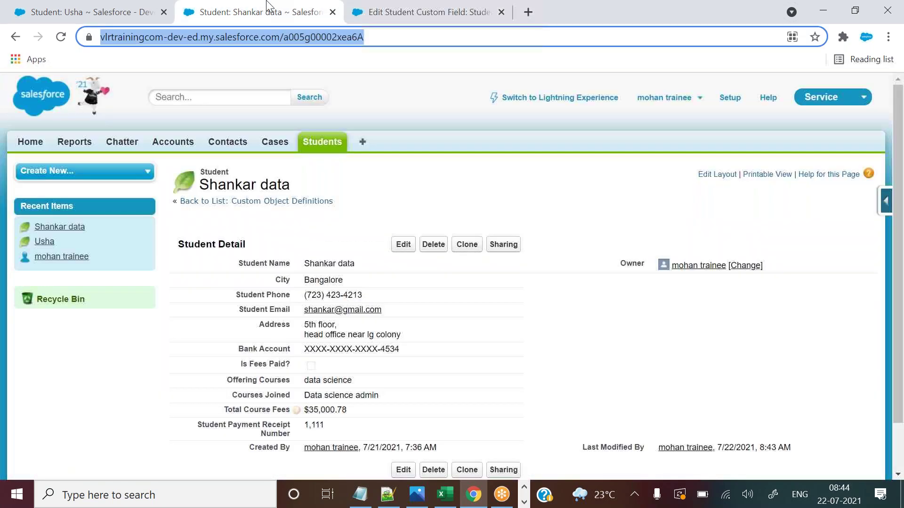
pyautogui.click(356, 94)
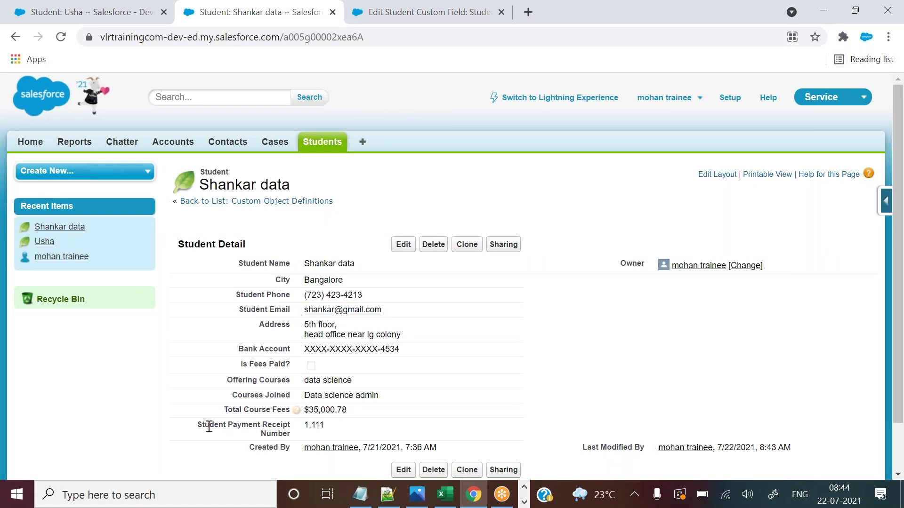
pyautogui.moveTo(198, 426); pyautogui.dragTo(281, 435)
# Tick Unique 'Do not allow duplicate values' on the receipt number field and save it.
pyautogui.click(380, 9)
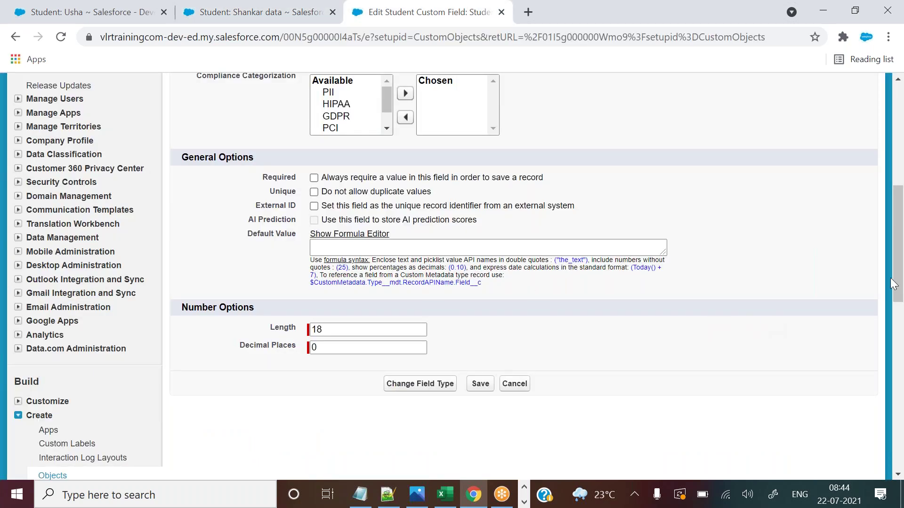
pyautogui.scroll(1, 899, 264)
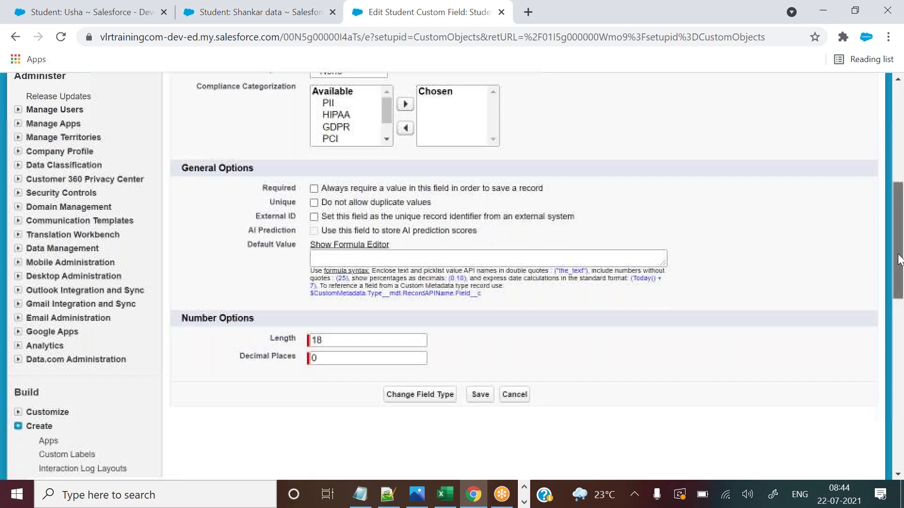
pyautogui.click(315, 235)
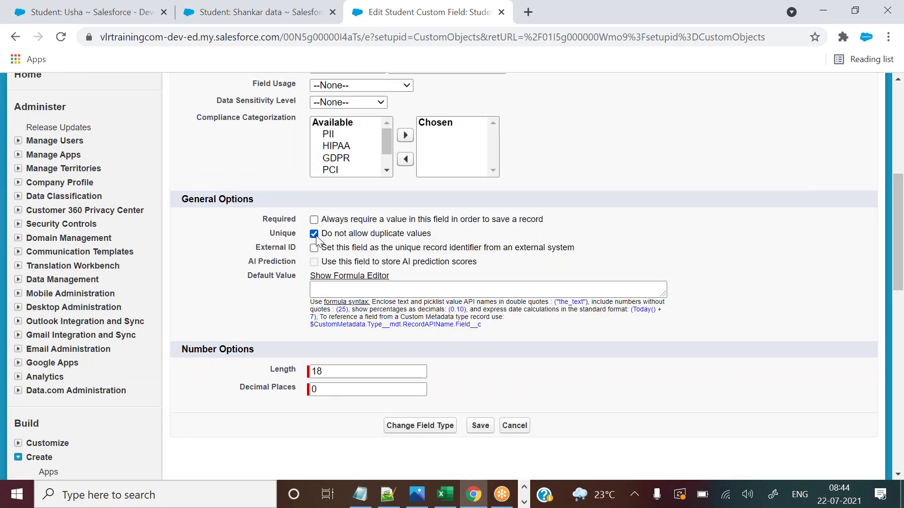
pyautogui.click(254, 12)
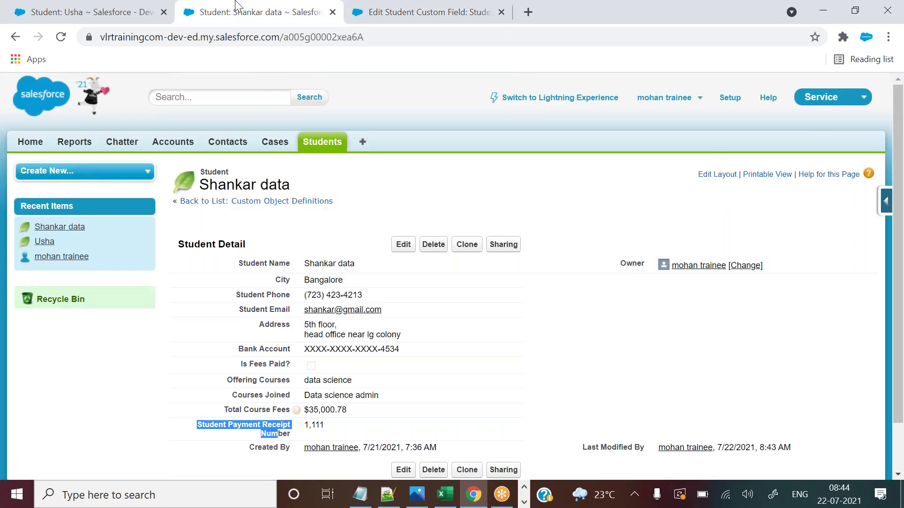
pyautogui.click(97, 12)
pyautogui.click(465, 11)
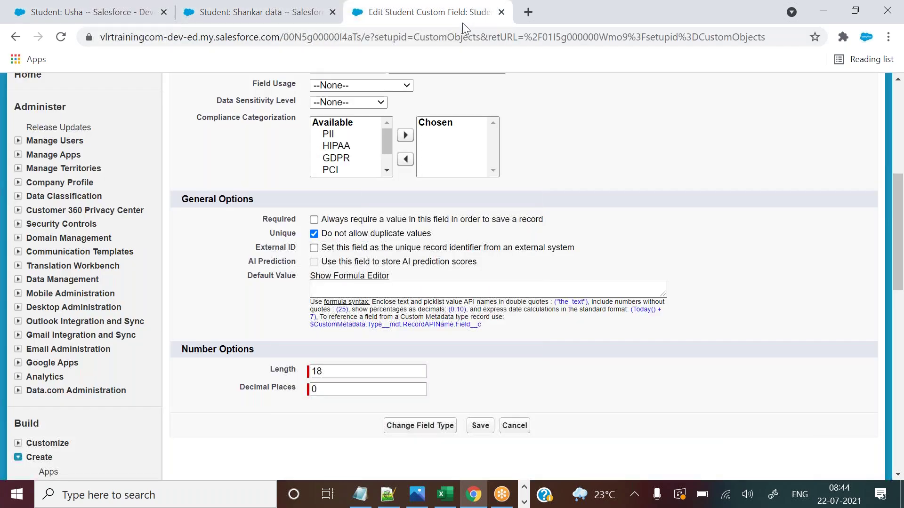
pyautogui.click(480, 435)
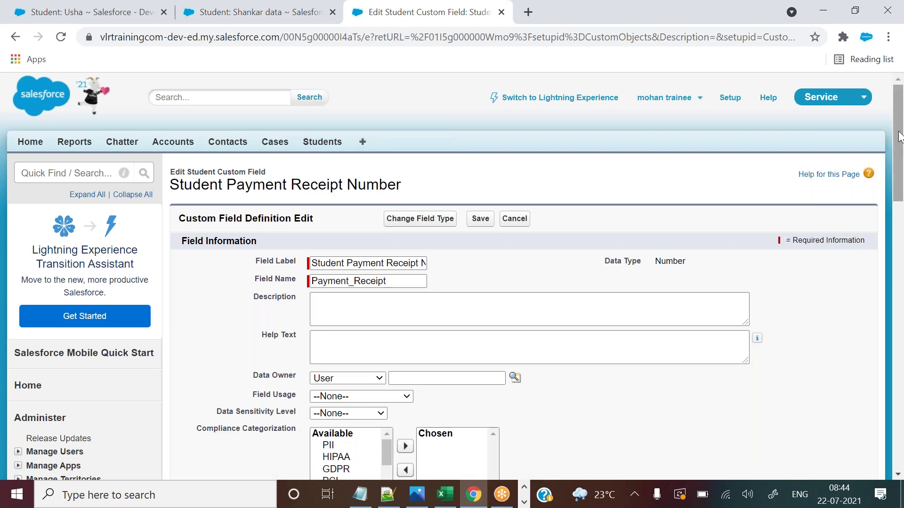
pyautogui.moveTo(899, 138); pyautogui.dragTo(892, 224)
pyautogui.scroll(-1, 659, 233)
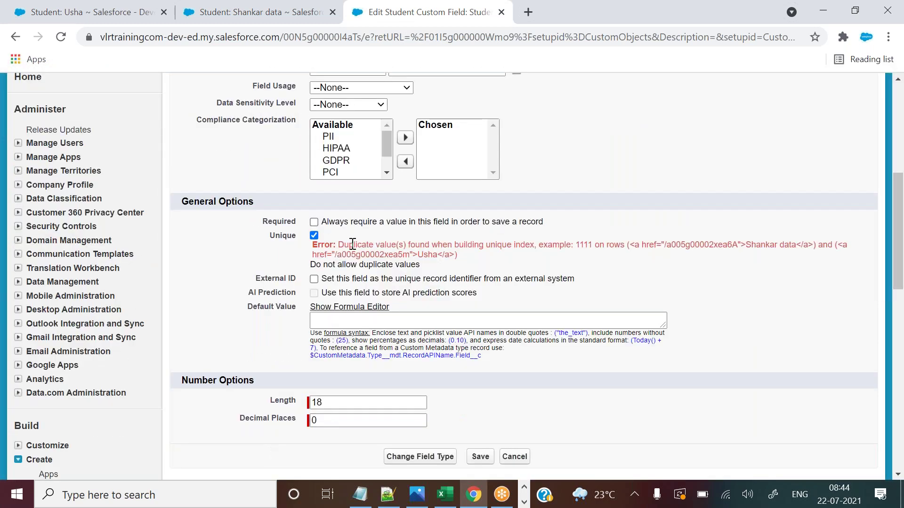
pyautogui.moveTo(348, 244); pyautogui.dragTo(696, 254)
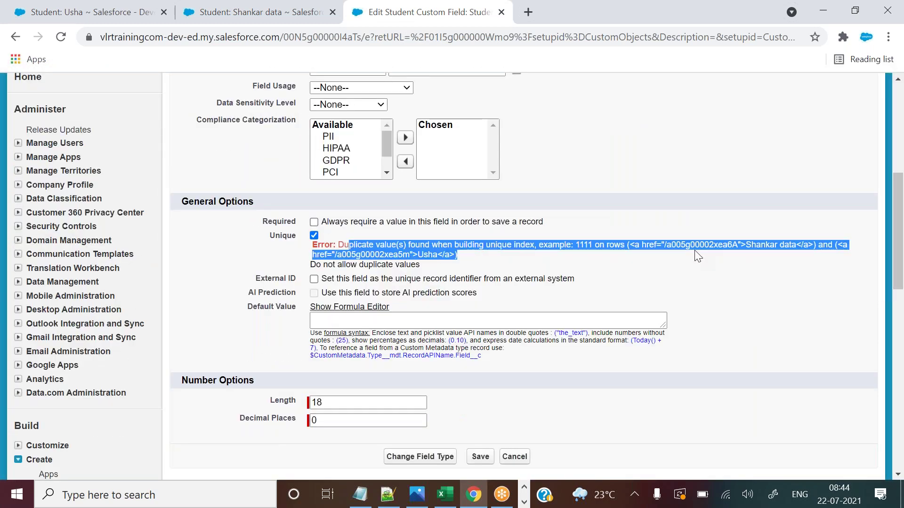
pyautogui.click(689, 248)
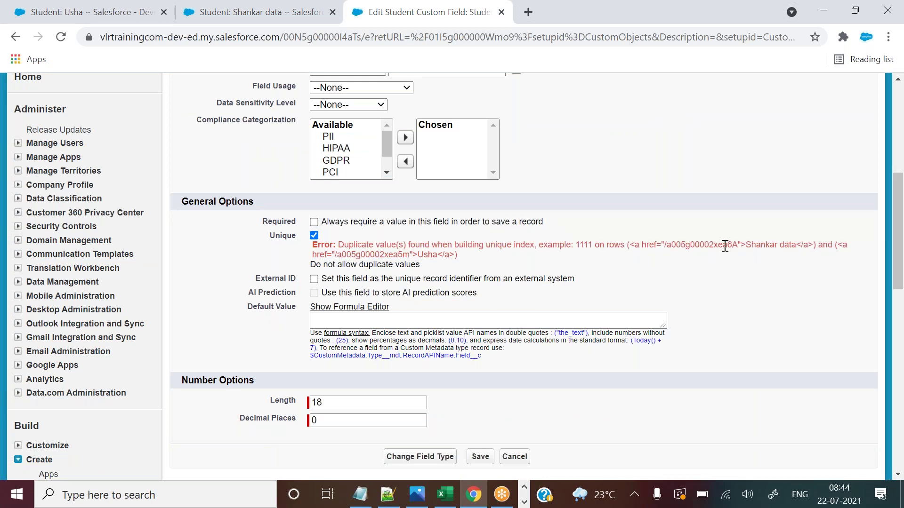
pyautogui.moveTo(746, 246); pyautogui.dragTo(769, 248)
pyautogui.click(420, 254)
pyautogui.doubleClick(426, 254)
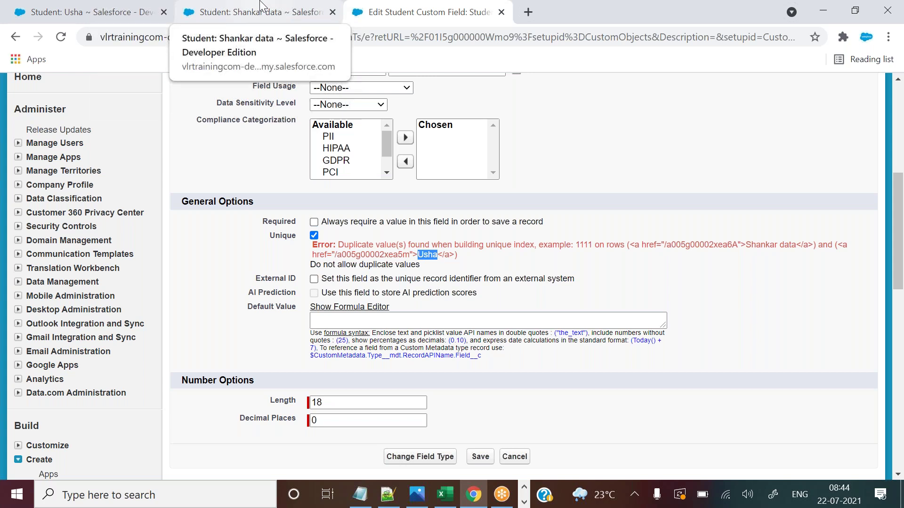
pyautogui.click(260, 6)
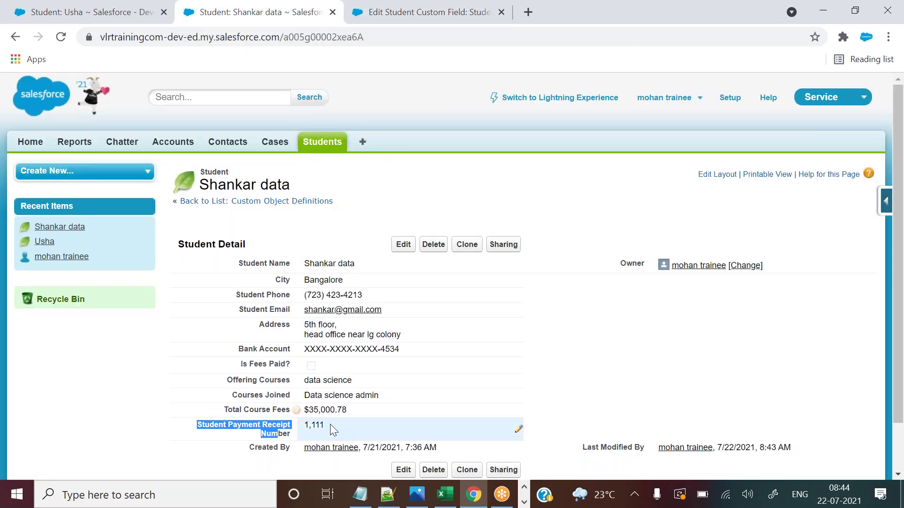
pyautogui.click(390, 14)
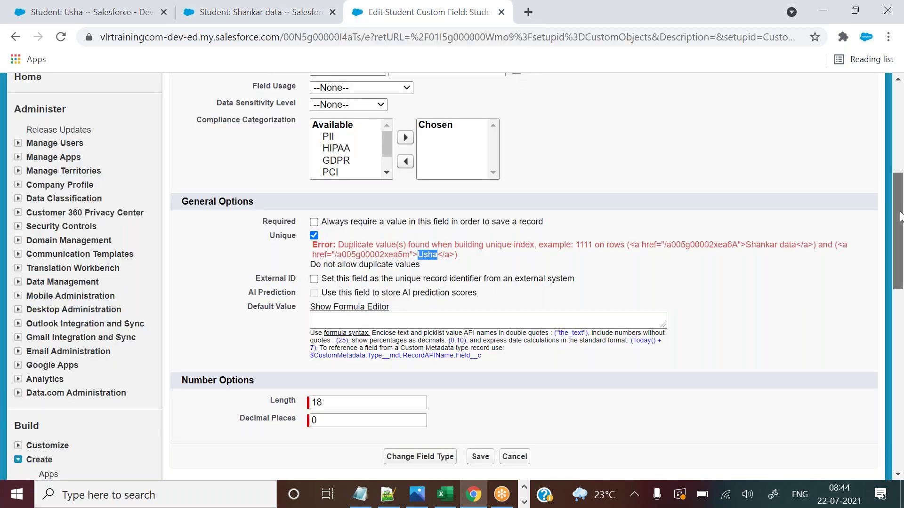
pyautogui.scroll(-1, 900, 214)
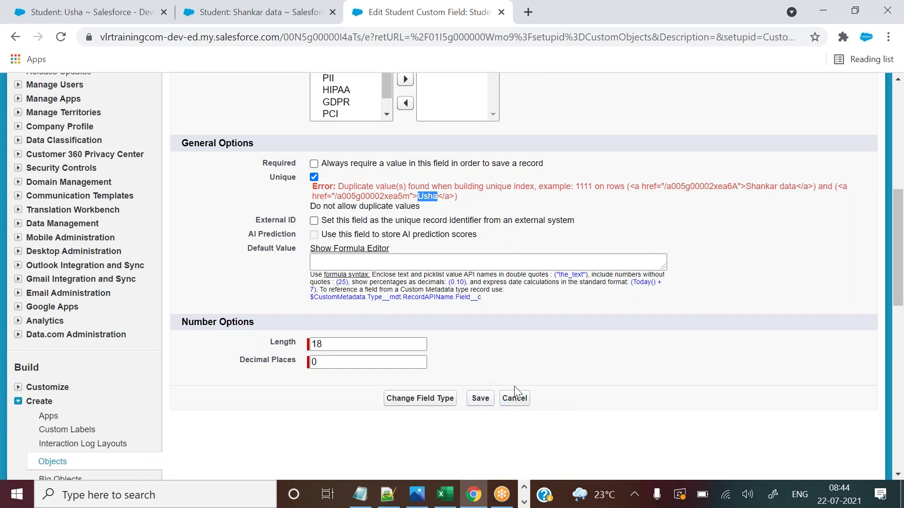
pyautogui.click(515, 401)
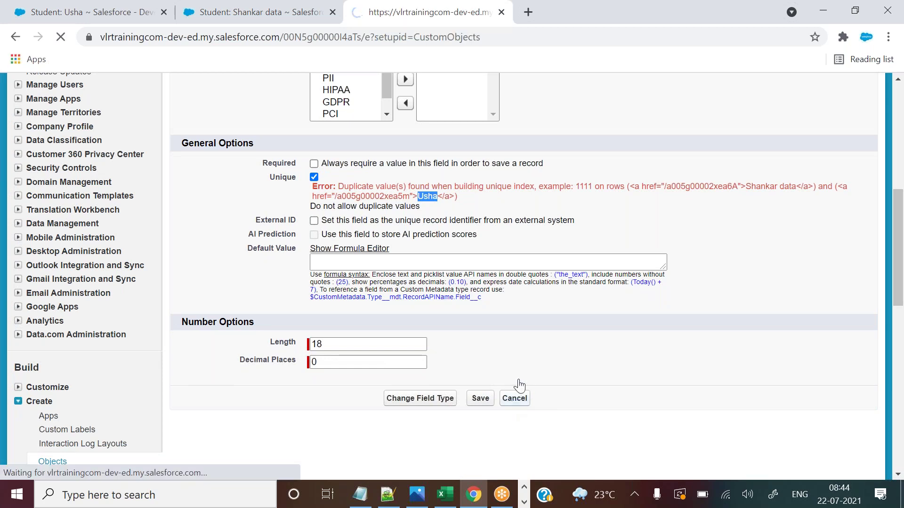
pyautogui.moveTo(898, 120); pyautogui.dragTo(898, 178)
pyautogui.click(404, 289)
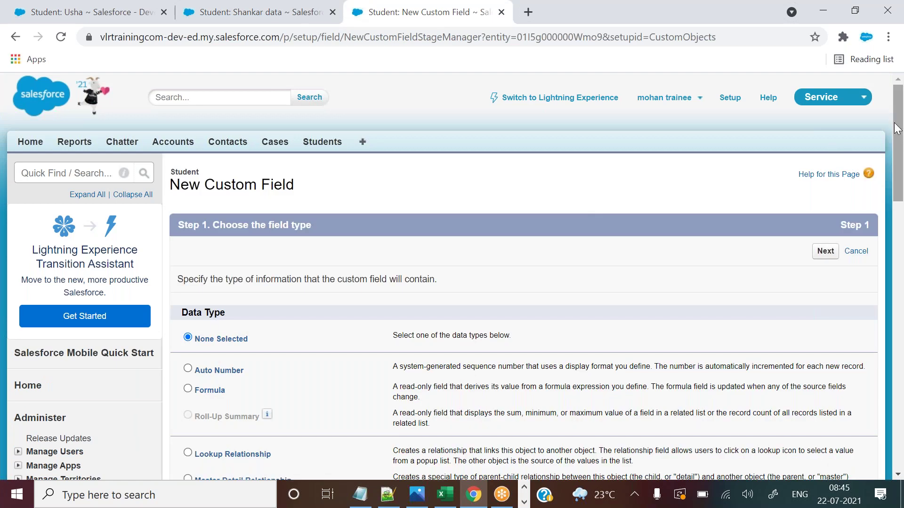
pyautogui.moveTo(900, 128); pyautogui.dragTo(901, 178)
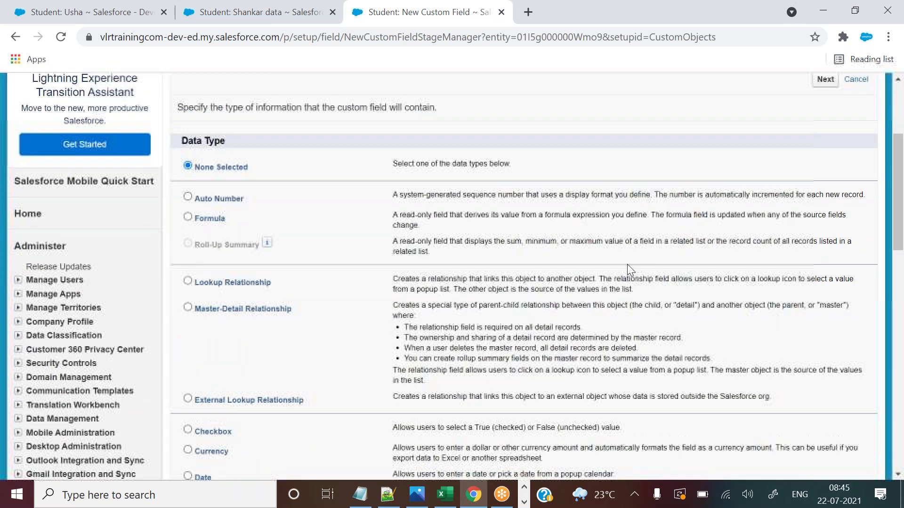
pyautogui.click(396, 498)
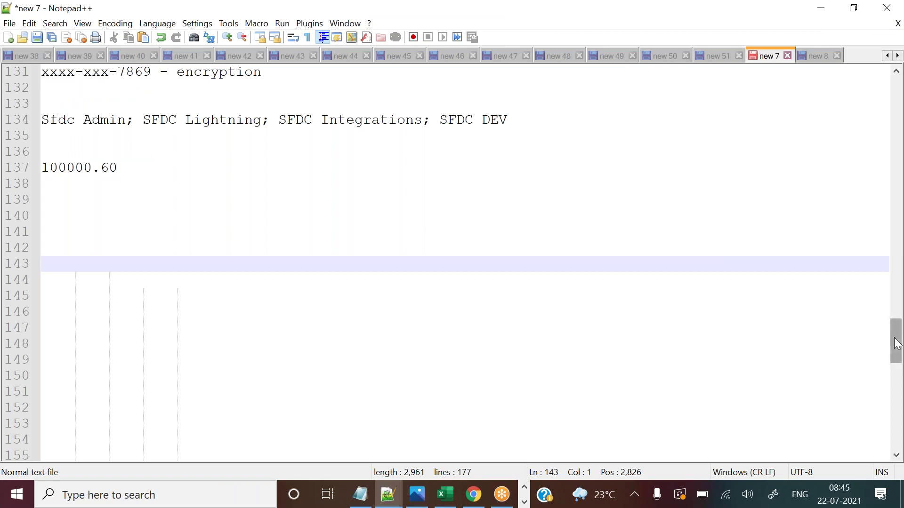
# Type 'We don't have any evening classes this week' on line 143, then return to Salesforce.
pyautogui.write('W')
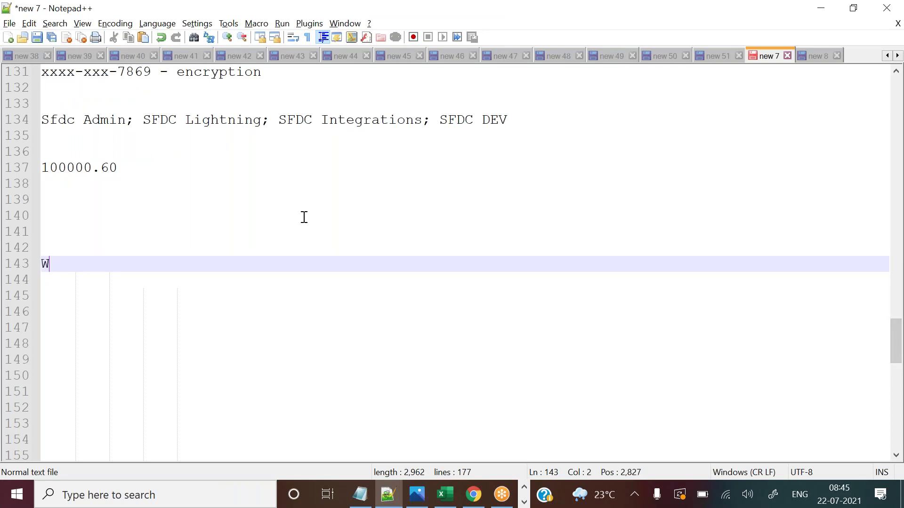
pyautogui.write("e don't hav")
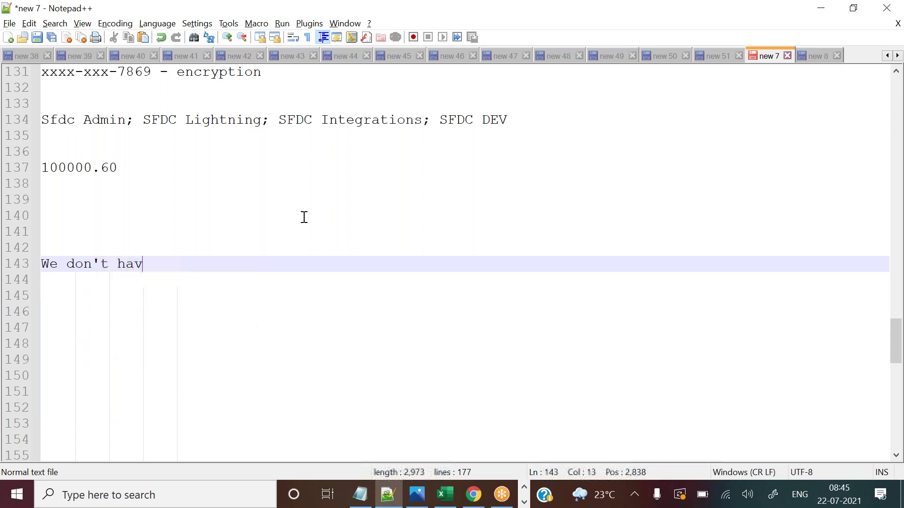
pyautogui.write('e any eve')
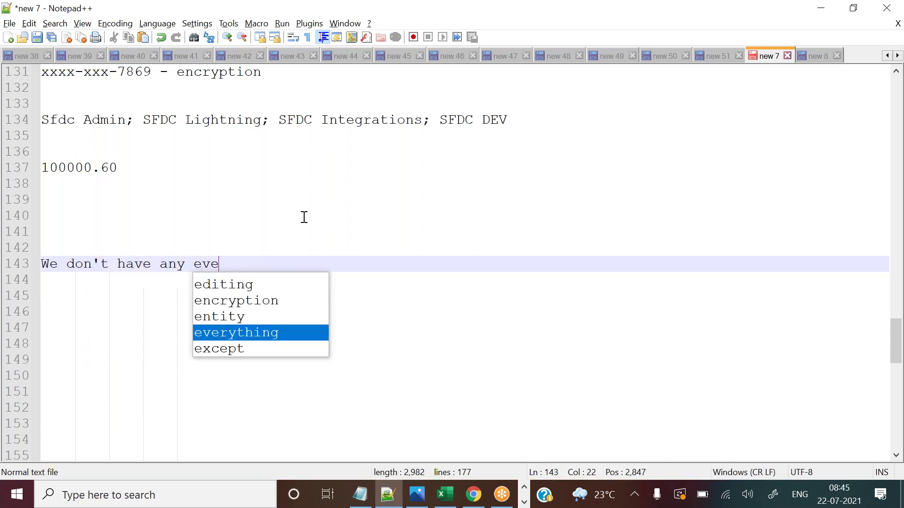
pyautogui.press('Return')
pyautogui.press('BackSpace')
pyautogui.press('BackSpace')
pyautogui.press('BackSpace')
pyautogui.press('BackSpace')
pyautogui.press('BackSpace')
pyautogui.press('BackSpace')
pyautogui.press('BackSpace')
pyautogui.write('n')
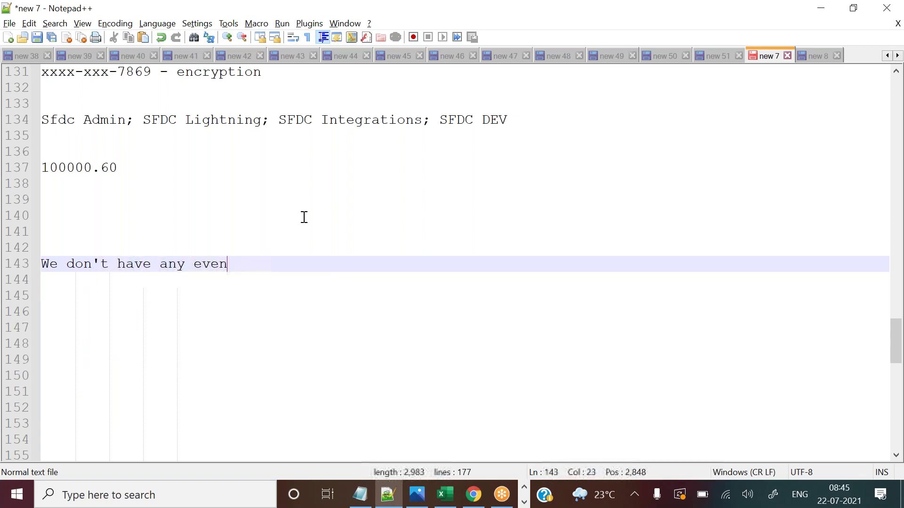
pyautogui.write('ing classes today')
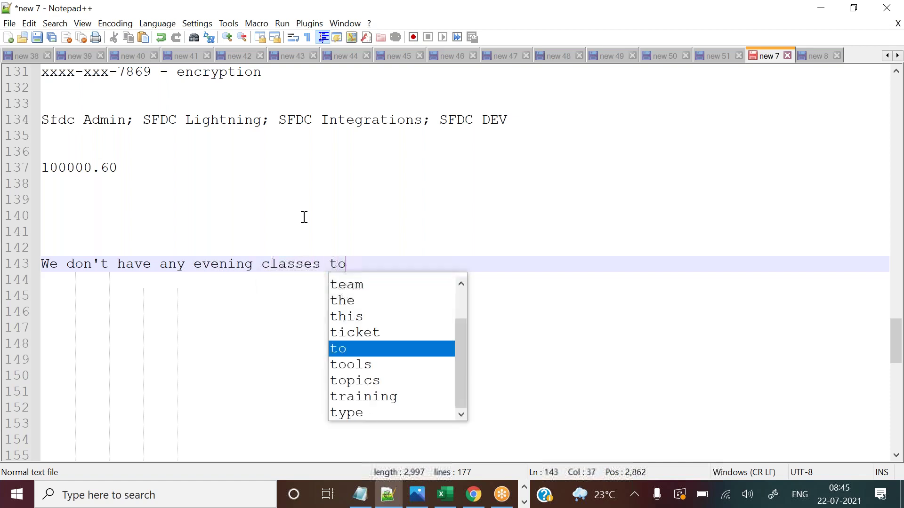
pyautogui.press('BackSpace')
pyautogui.press('BackSpace')
pyautogui.press('BackSpace')
pyautogui.press('BackSpace')
pyautogui.write('his ee')
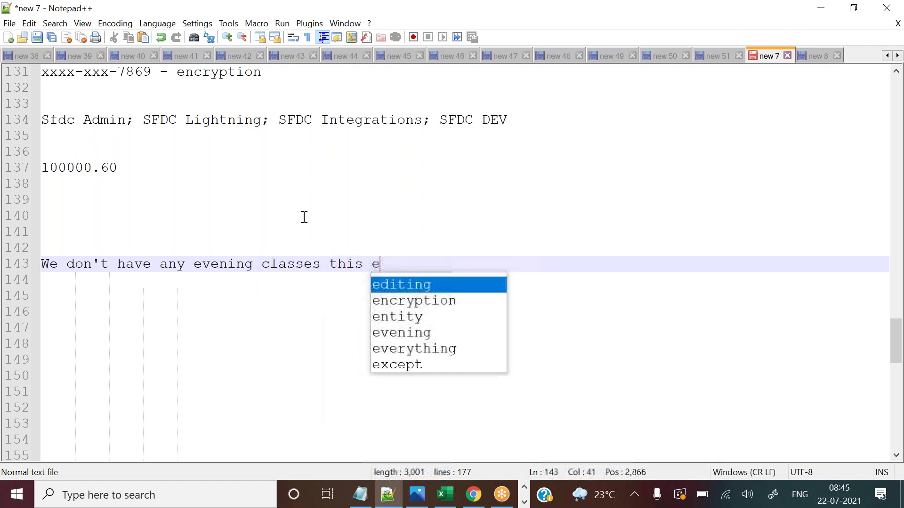
pyautogui.press('BackSpace')
pyautogui.press('BackSpace')
pyautogui.write('week')
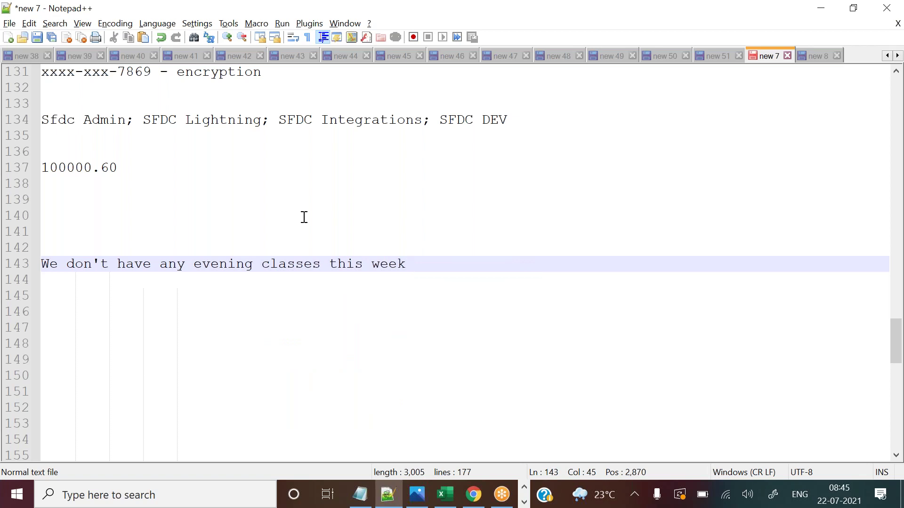
pyautogui.hotkey('alt', 'Tab')
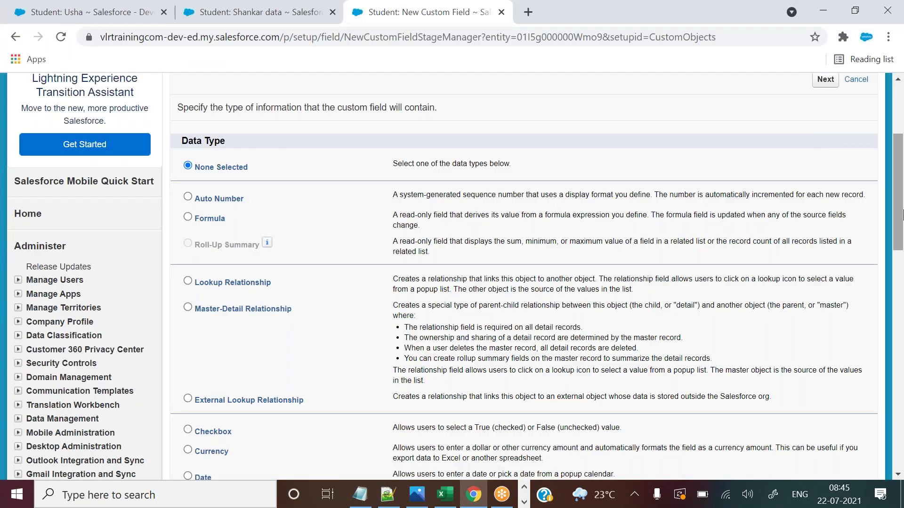
pyautogui.moveTo(899, 176); pyautogui.dragTo(899, 257)
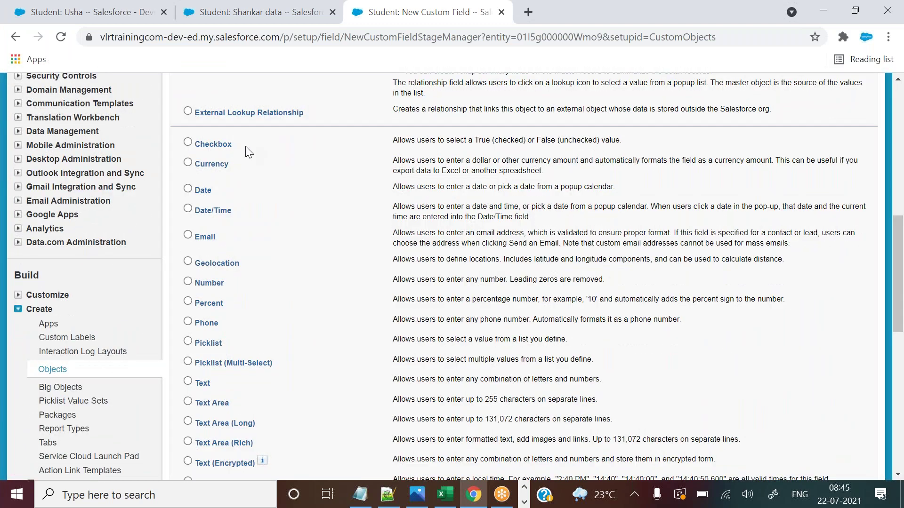
pyautogui.moveTo(199, 193); pyautogui.dragTo(214, 210)
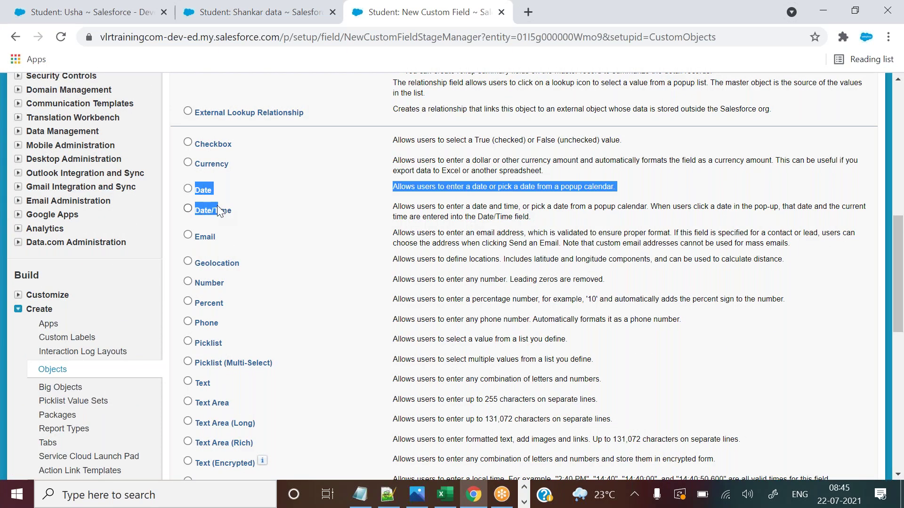
pyautogui.moveTo(902, 257); pyautogui.dragTo(899, 278)
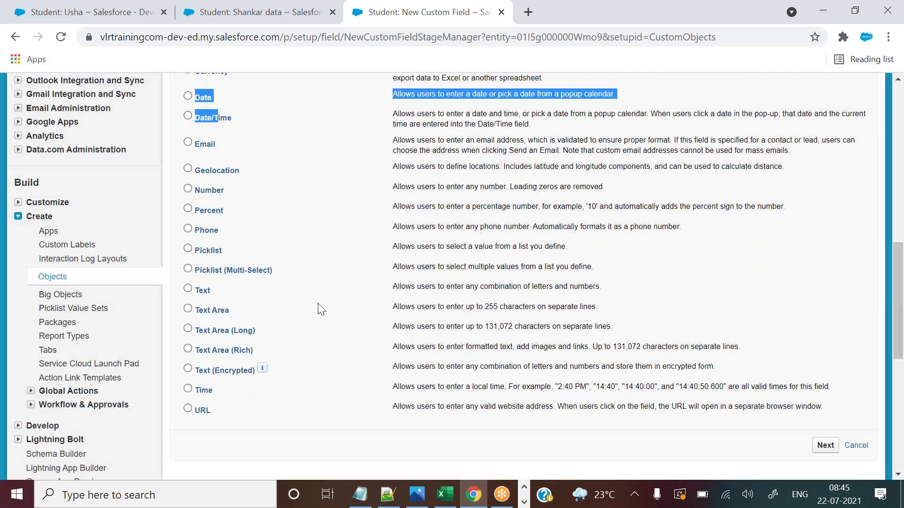
pyautogui.moveTo(195, 330); pyautogui.dragTo(240, 354)
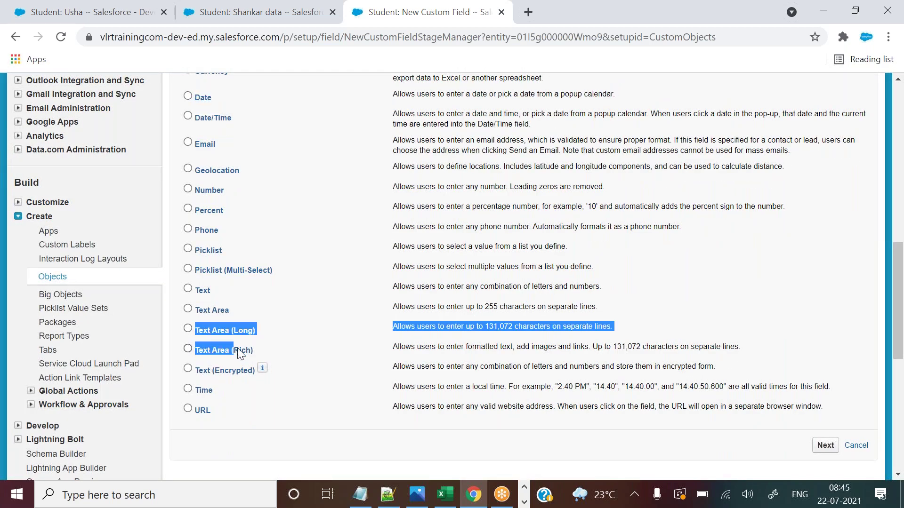
pyautogui.moveTo(903, 369); pyautogui.dragTo(897, 167)
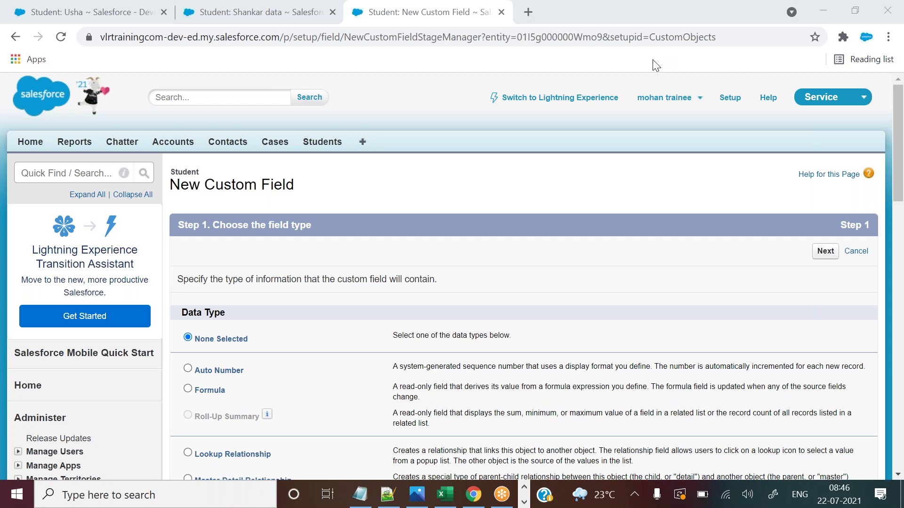
# Leave the New Custom Field page via the Salesforce app menu and bring up the Notepad++ notes.
pyautogui.click(802, 101)
pyautogui.click(387, 493)
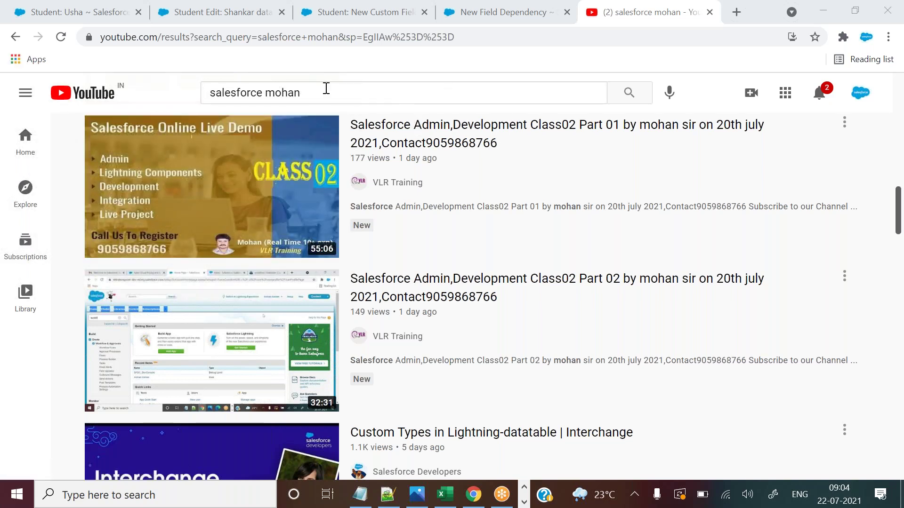
# Filter the 'salesforce mohan' YouTube results to videos uploaded This week.
pyautogui.click(632, 94)
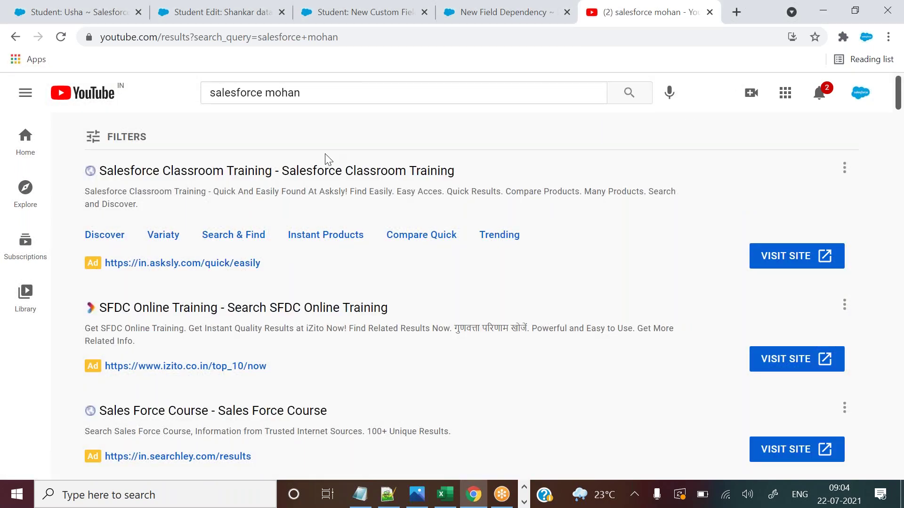
pyautogui.click(111, 137)
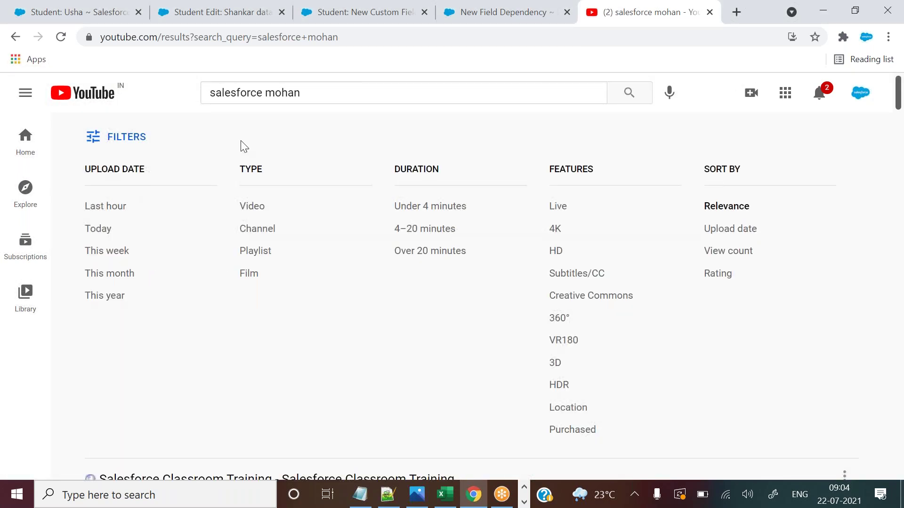
pyautogui.click(110, 259)
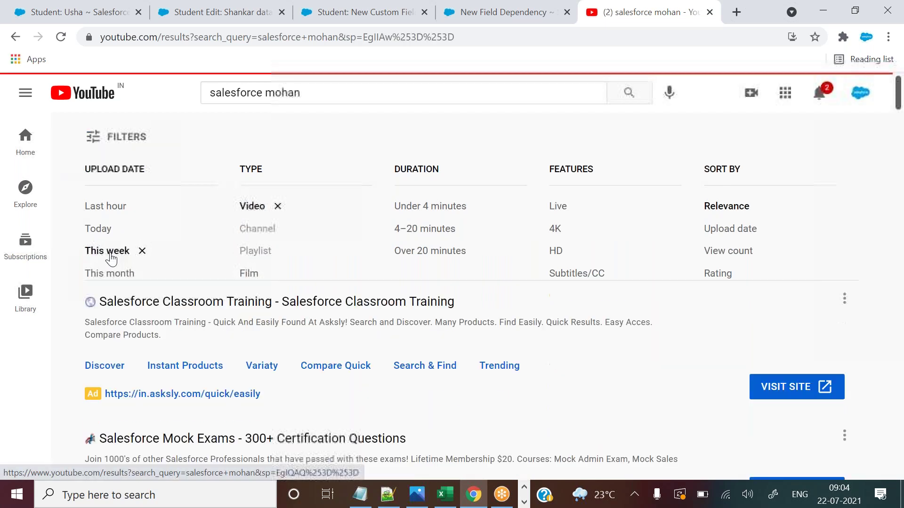
# Scroll through the filtered class videos, Class03 and Class01, and select the page address.
pyautogui.moveTo(898, 92); pyautogui.dragTo(409, 157)
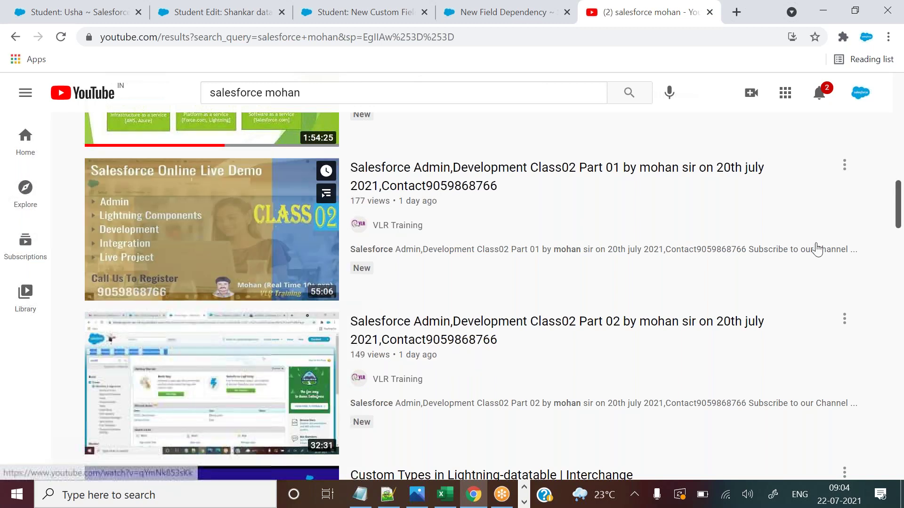
pyautogui.moveTo(899, 206); pyautogui.dragTo(899, 142)
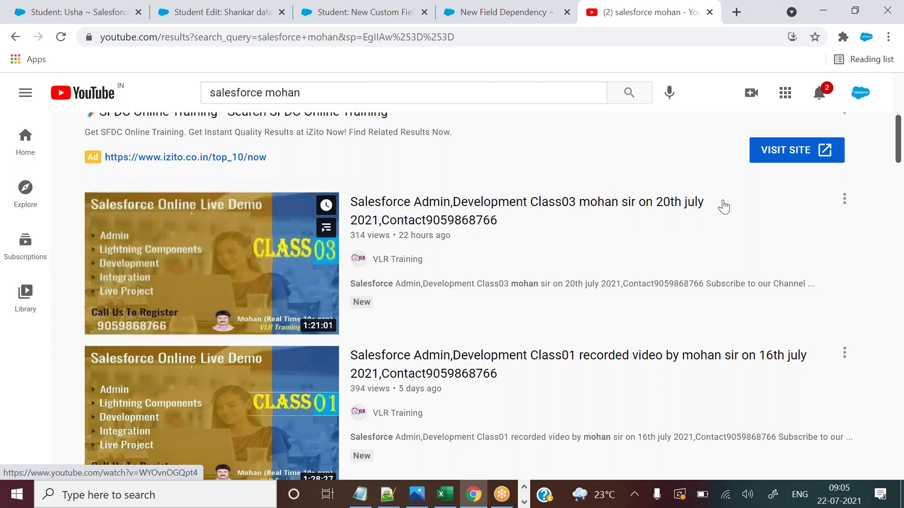
pyautogui.scroll(-2, 898, 133)
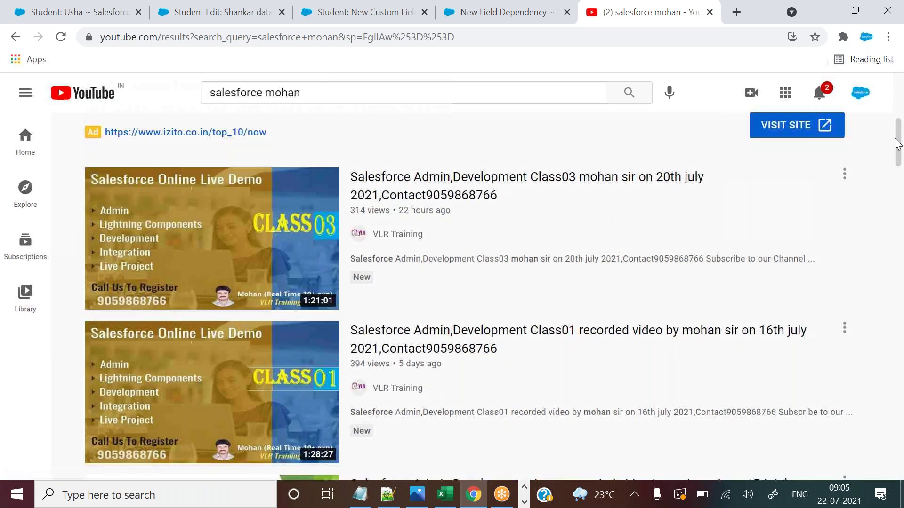
pyautogui.scroll(2, 898, 137)
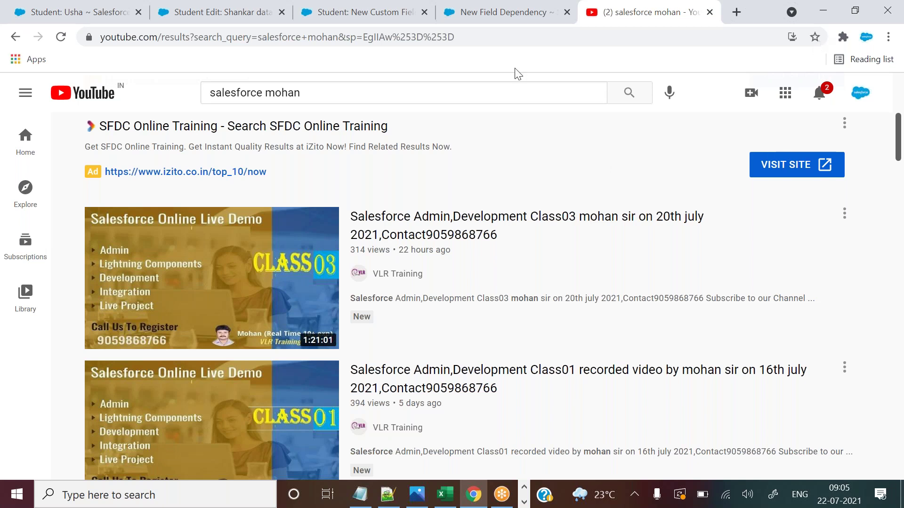
pyautogui.click(446, 42)
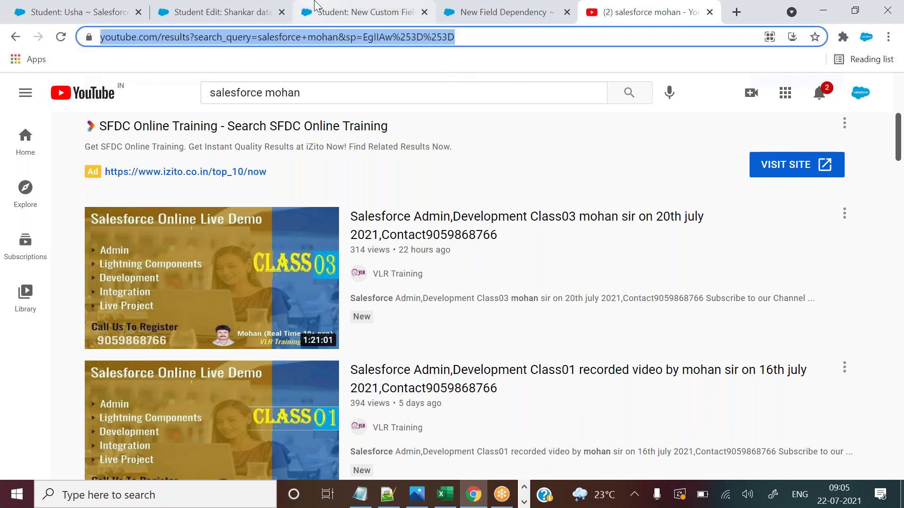